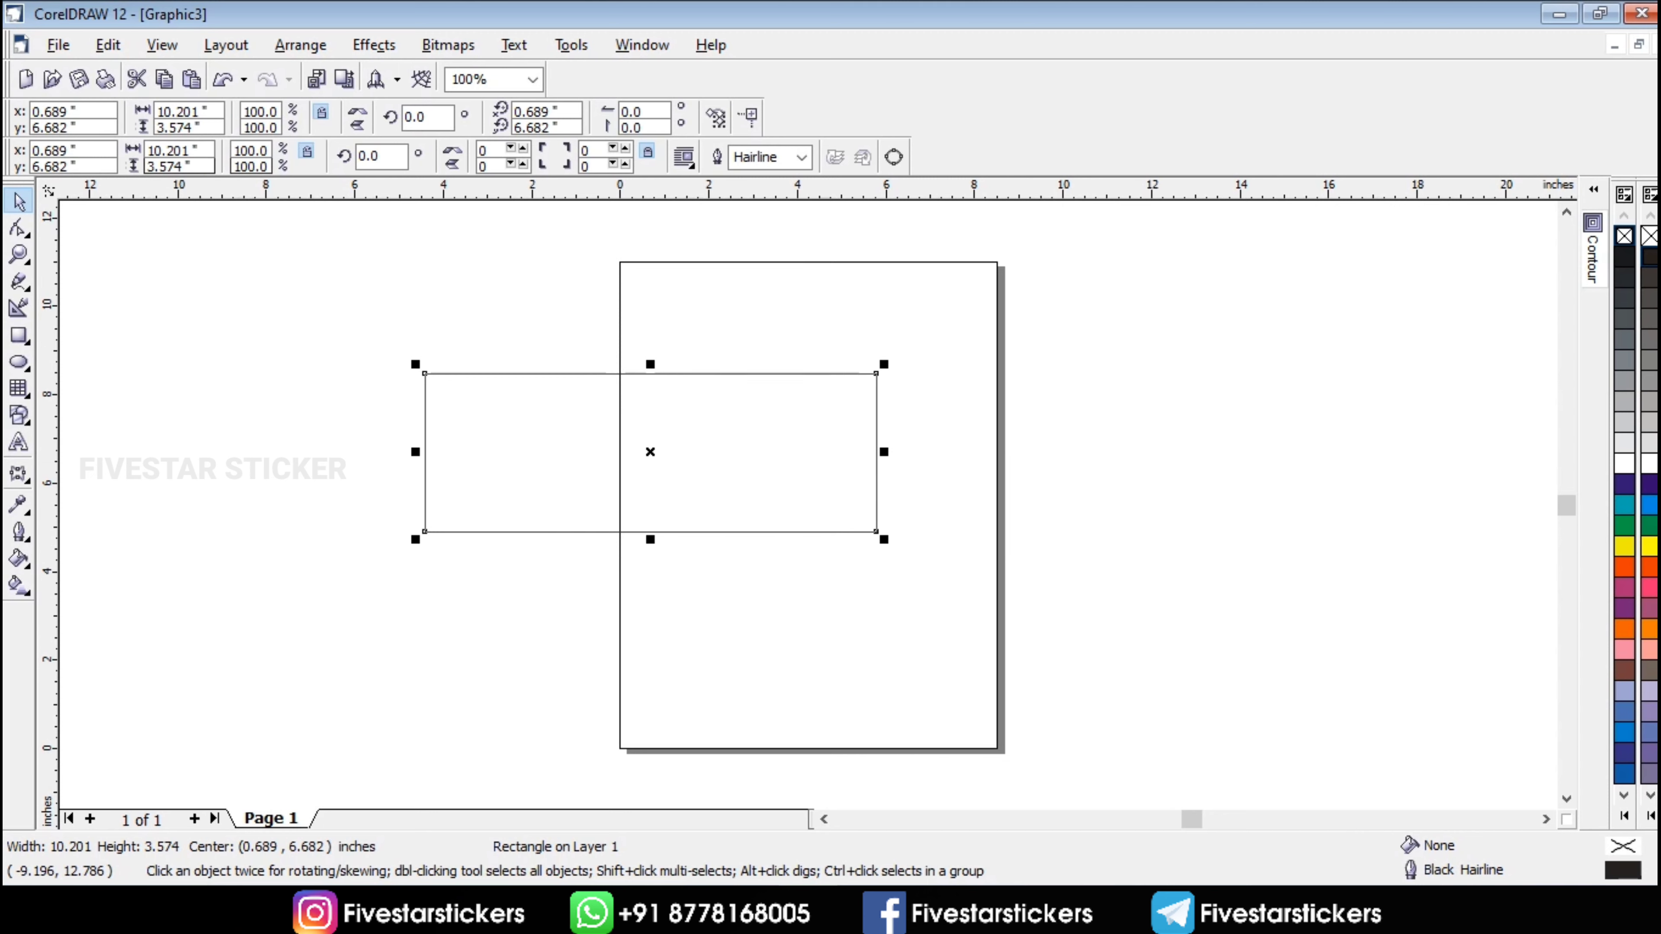
- Resize the rectangle to 10 inches wide and 3 inches high
double_click(172, 151)
type("10")
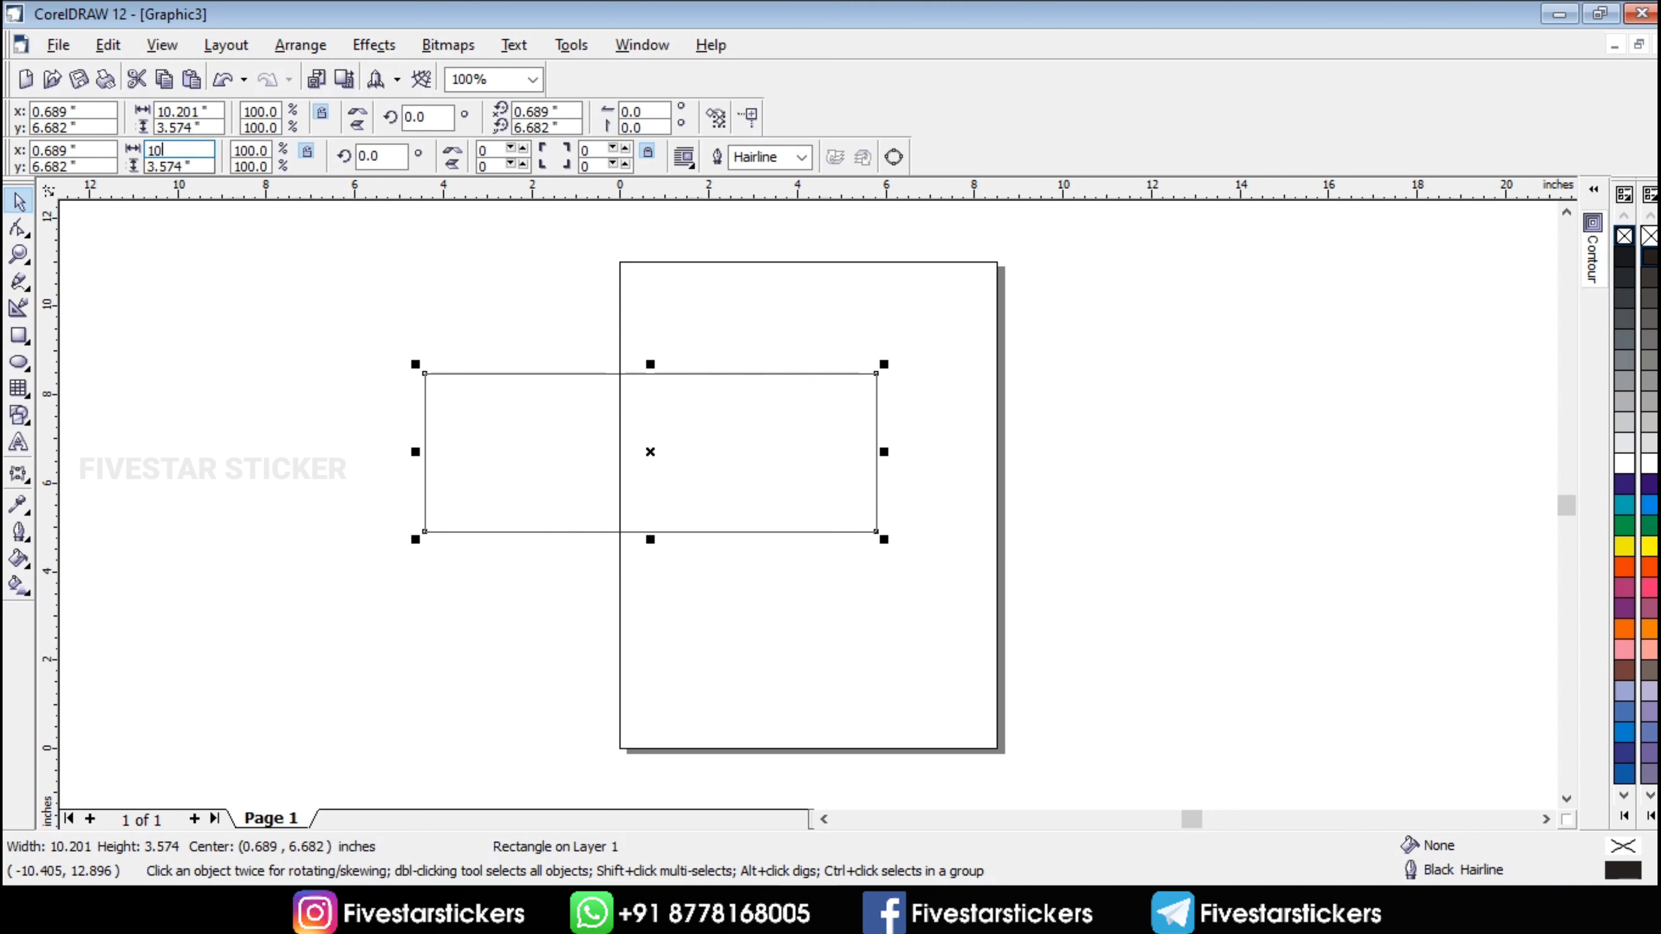
key("Tab")
type("3")
key("Return")
scroll(925, 502, "down", 1)
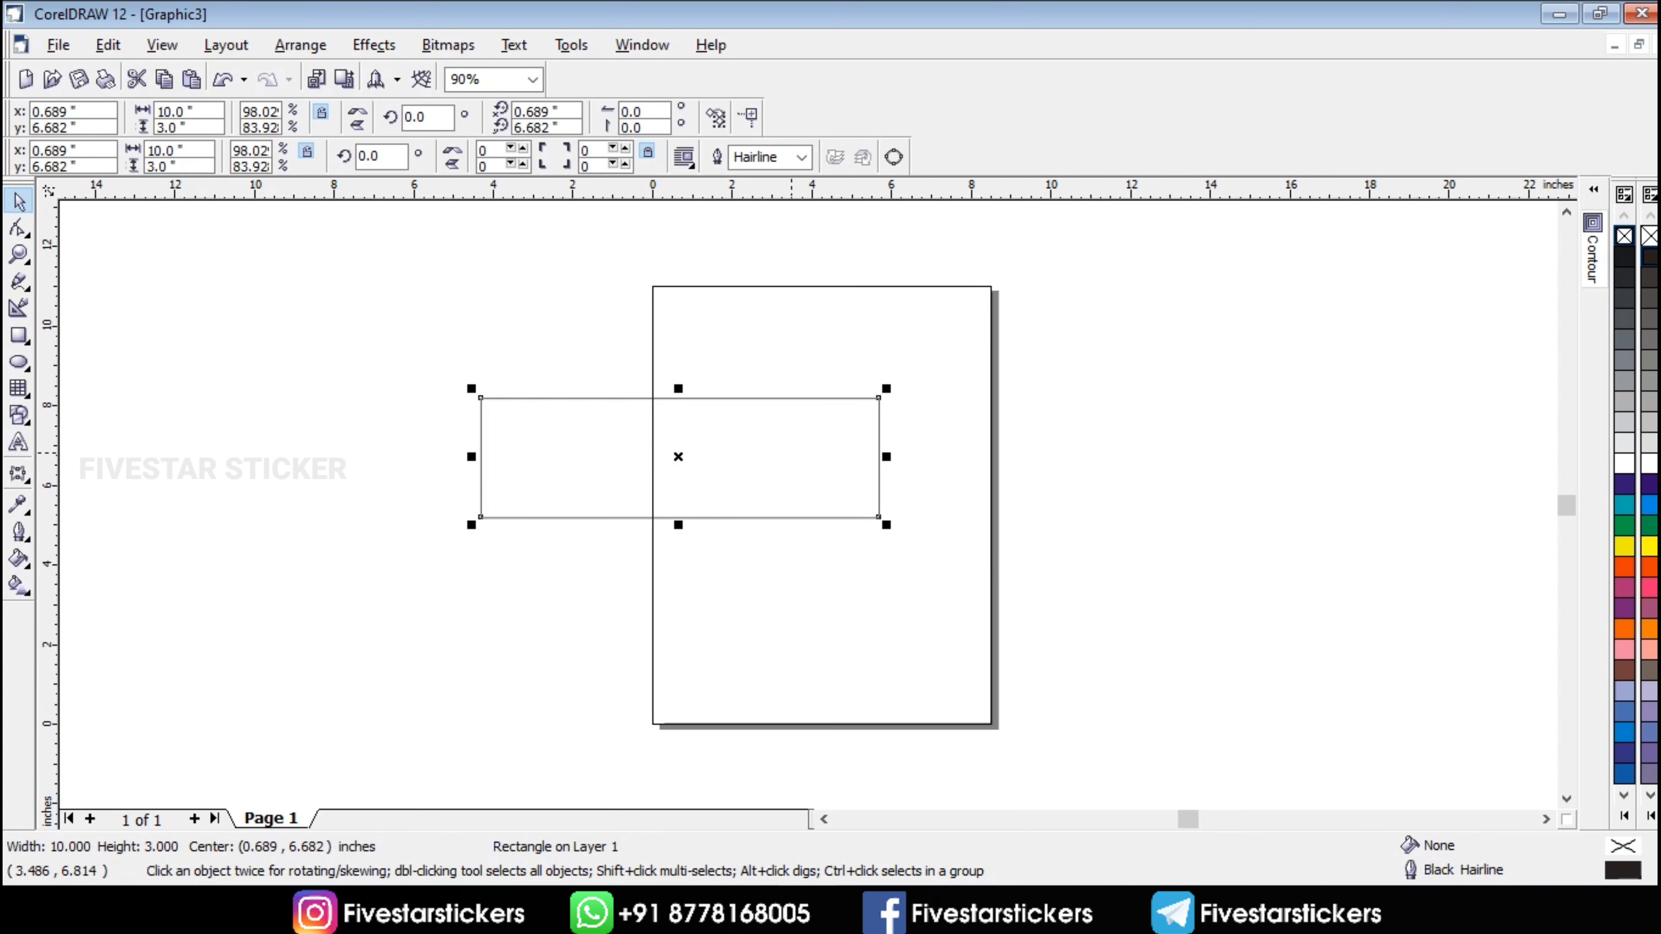
- Move the rectangle to the empty area left of the page and convert it to curves
left_click_drag(790, 453, 495, 398)
scroll(997, 434, "down", 2)
scroll(384, 371, "up", 3)
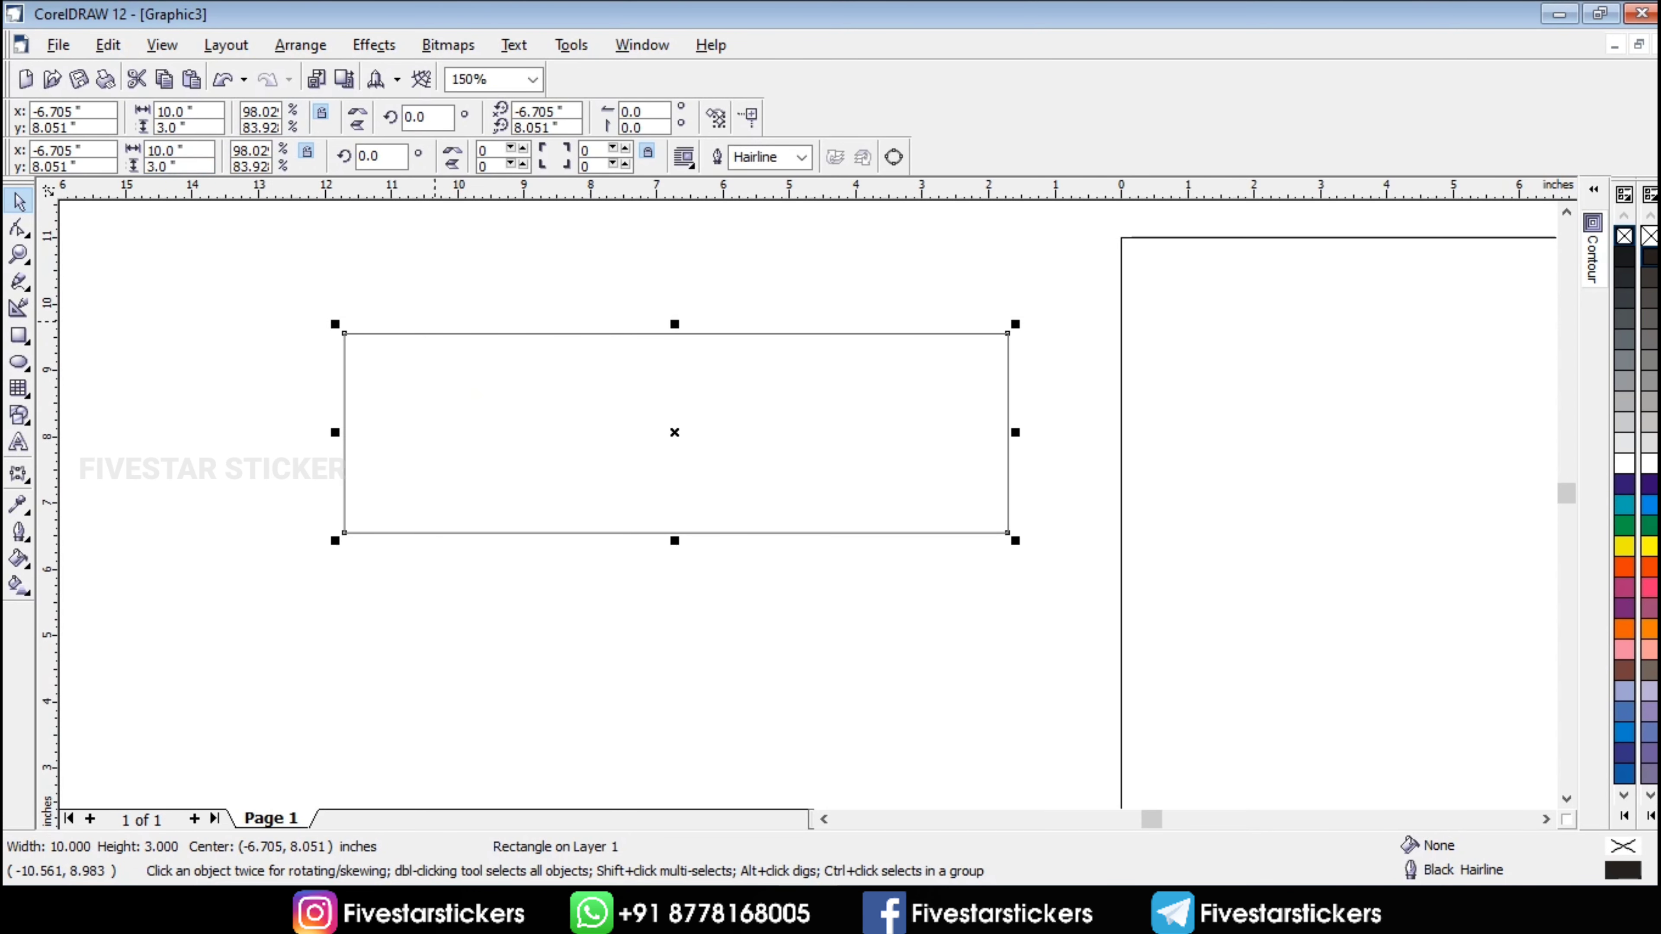
left_click(300, 44)
left_click(349, 409)
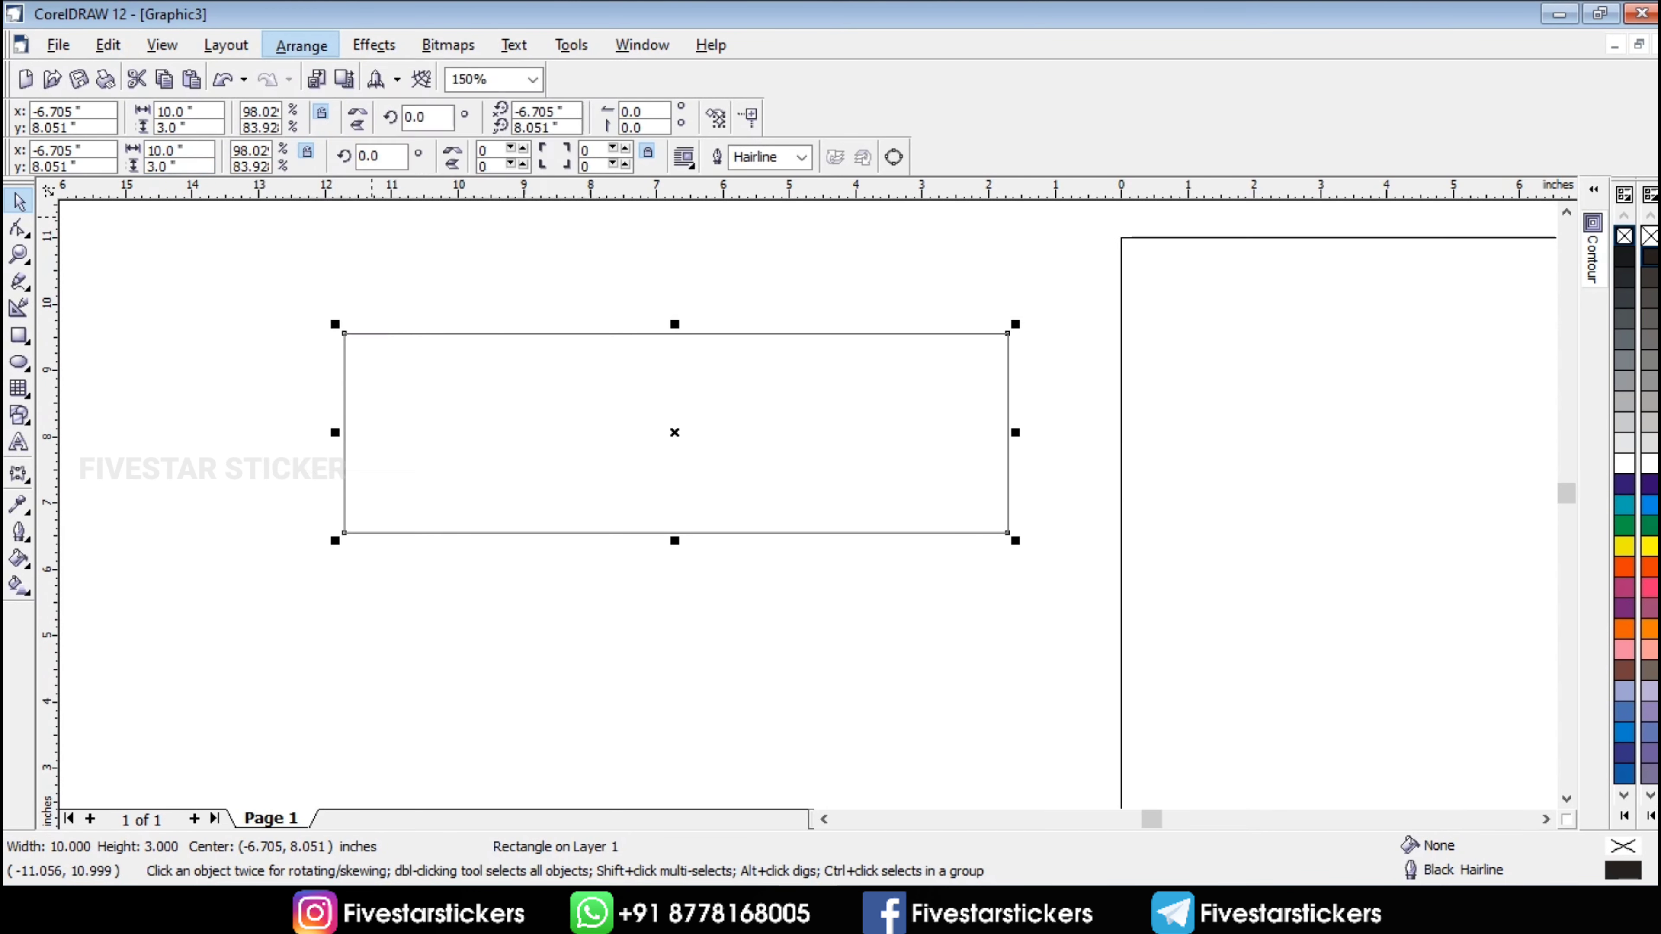
left_click_drag(746, 379, 721, 447)
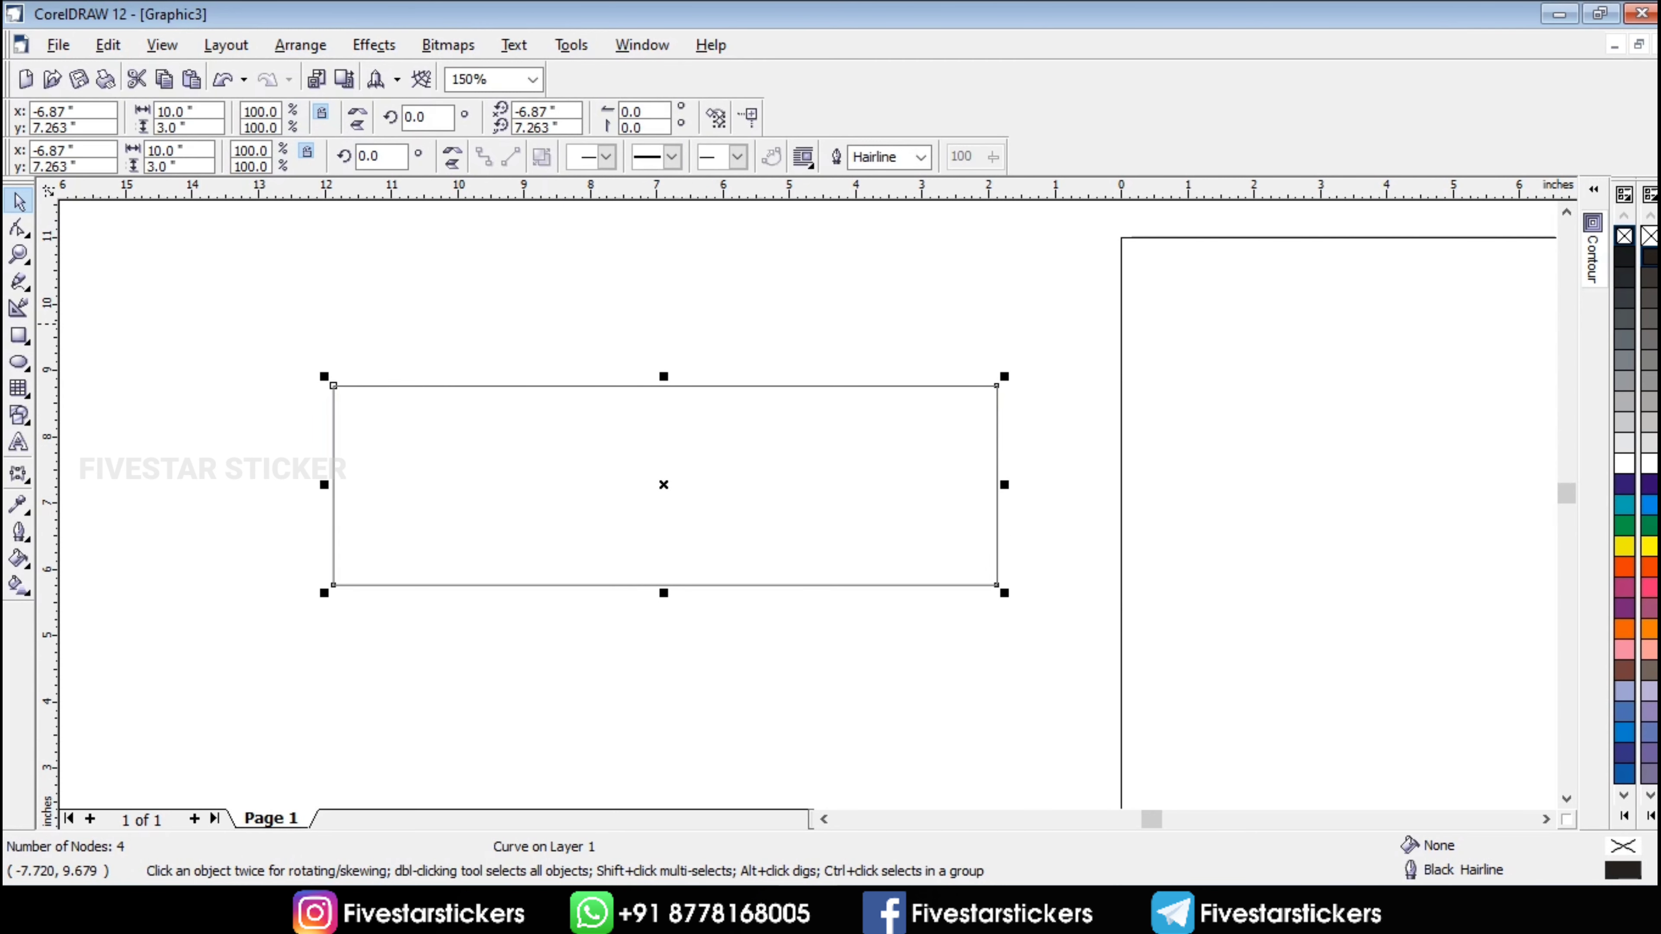
left_click(405, 327)
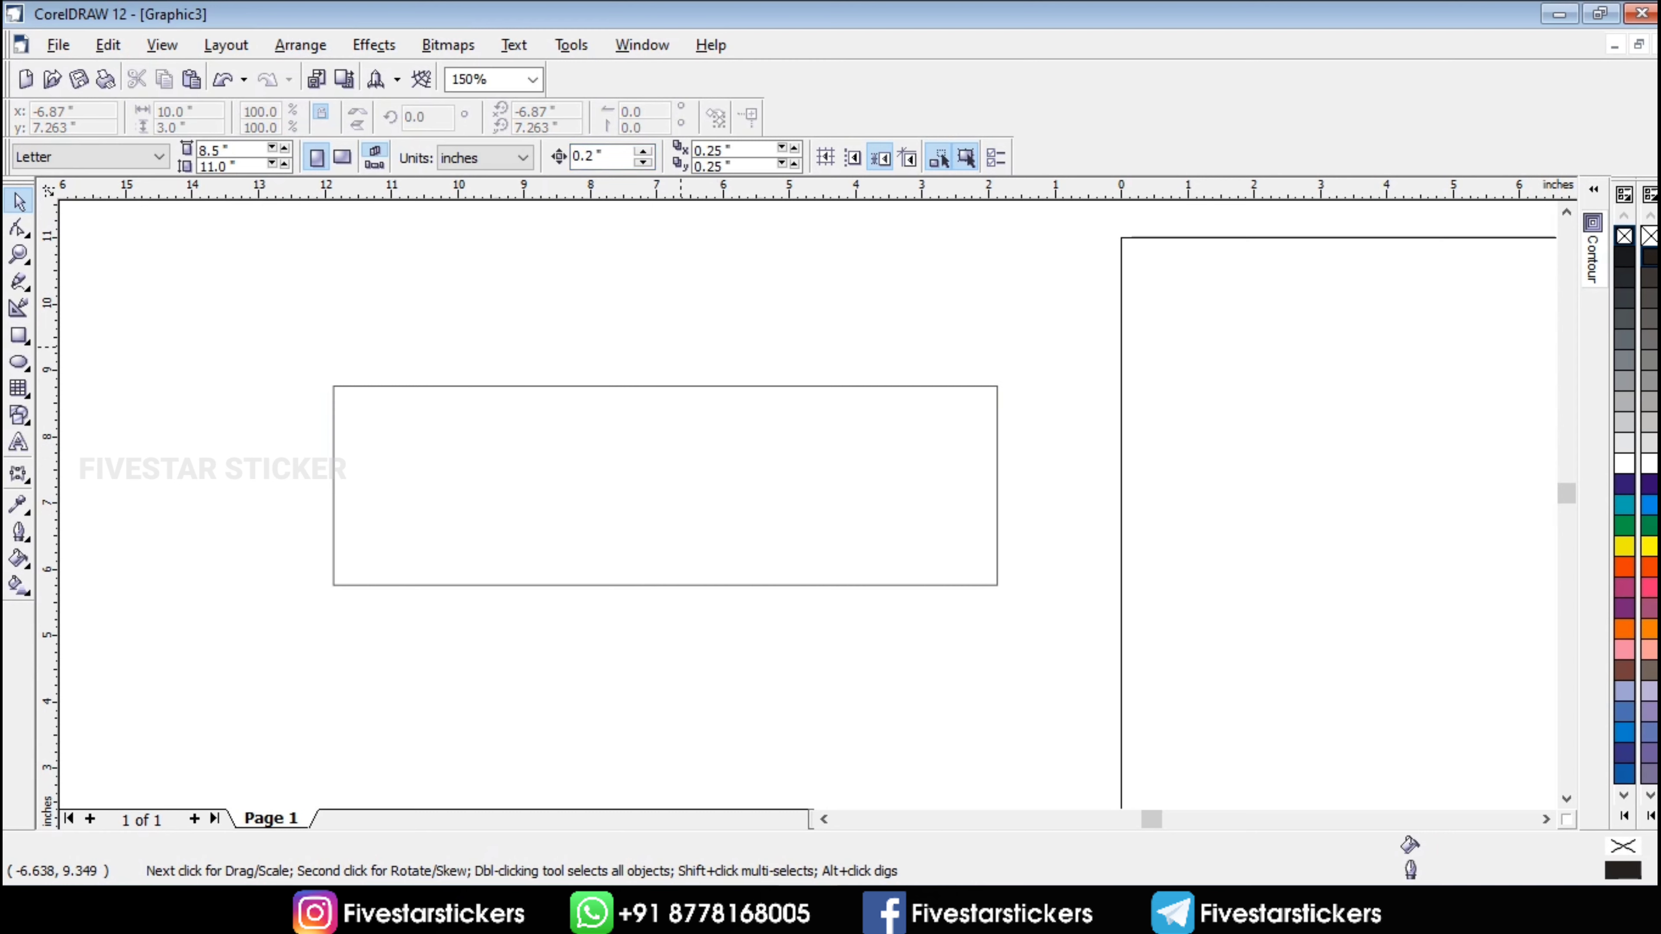
- Taper the shape by moving both lower corner nodes horizontally inward by about 0.6 inch each
left_click(696, 466)
key("F10")
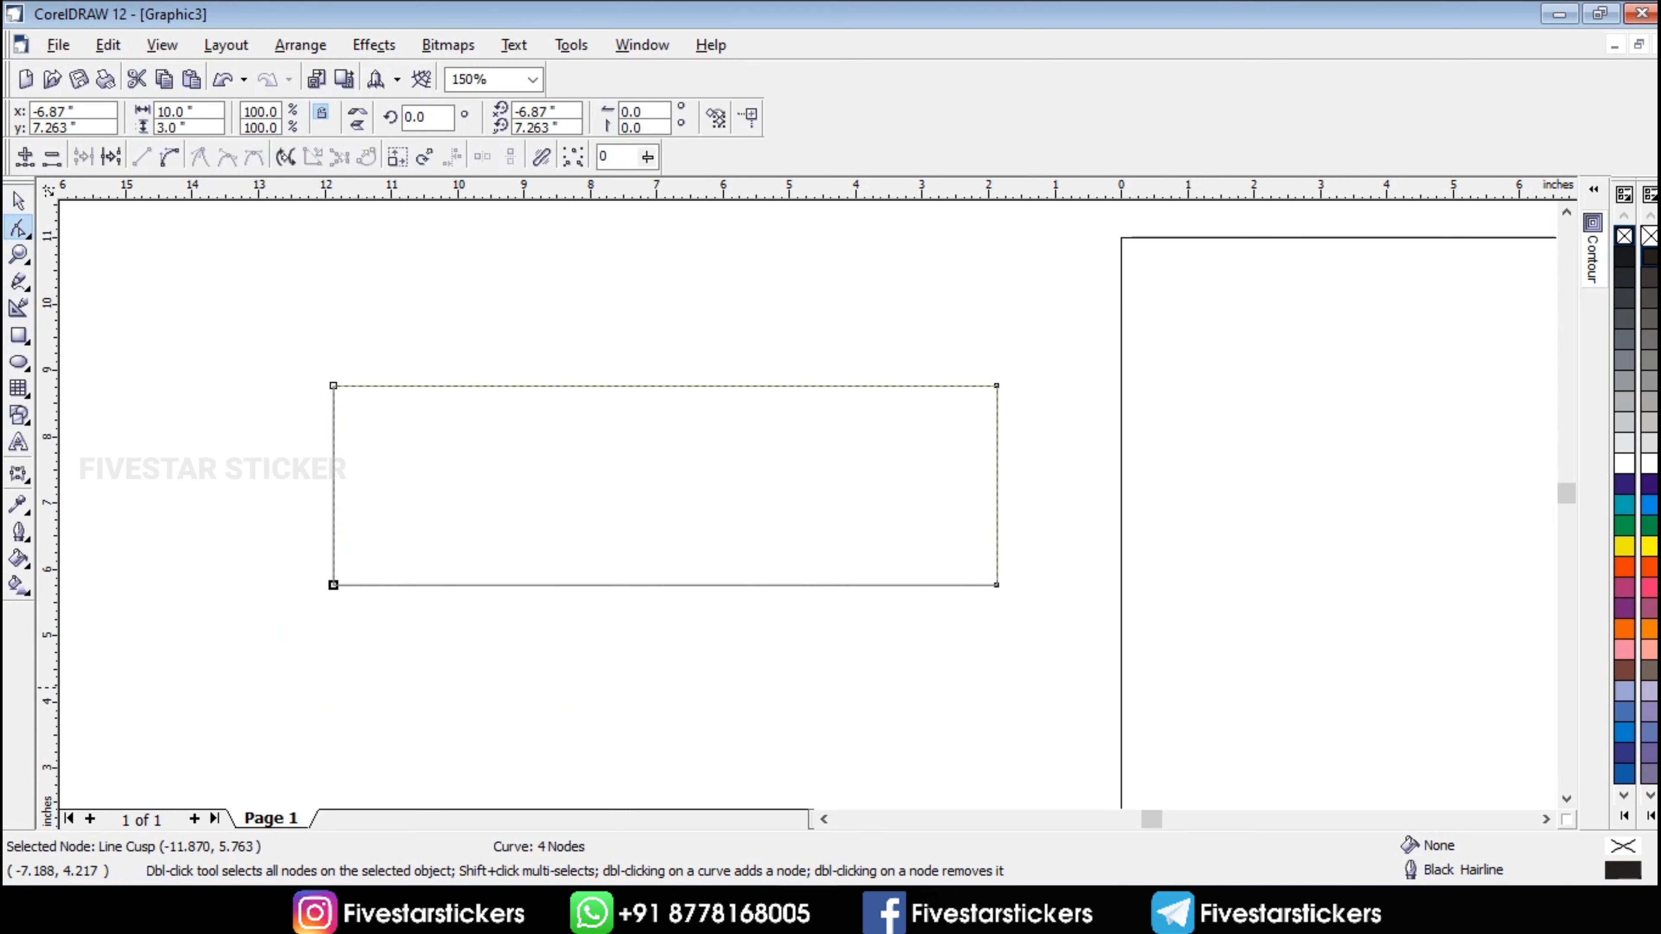
left_click_drag(333, 584, 372, 584)
left_click_drag(996, 584, 955, 584)
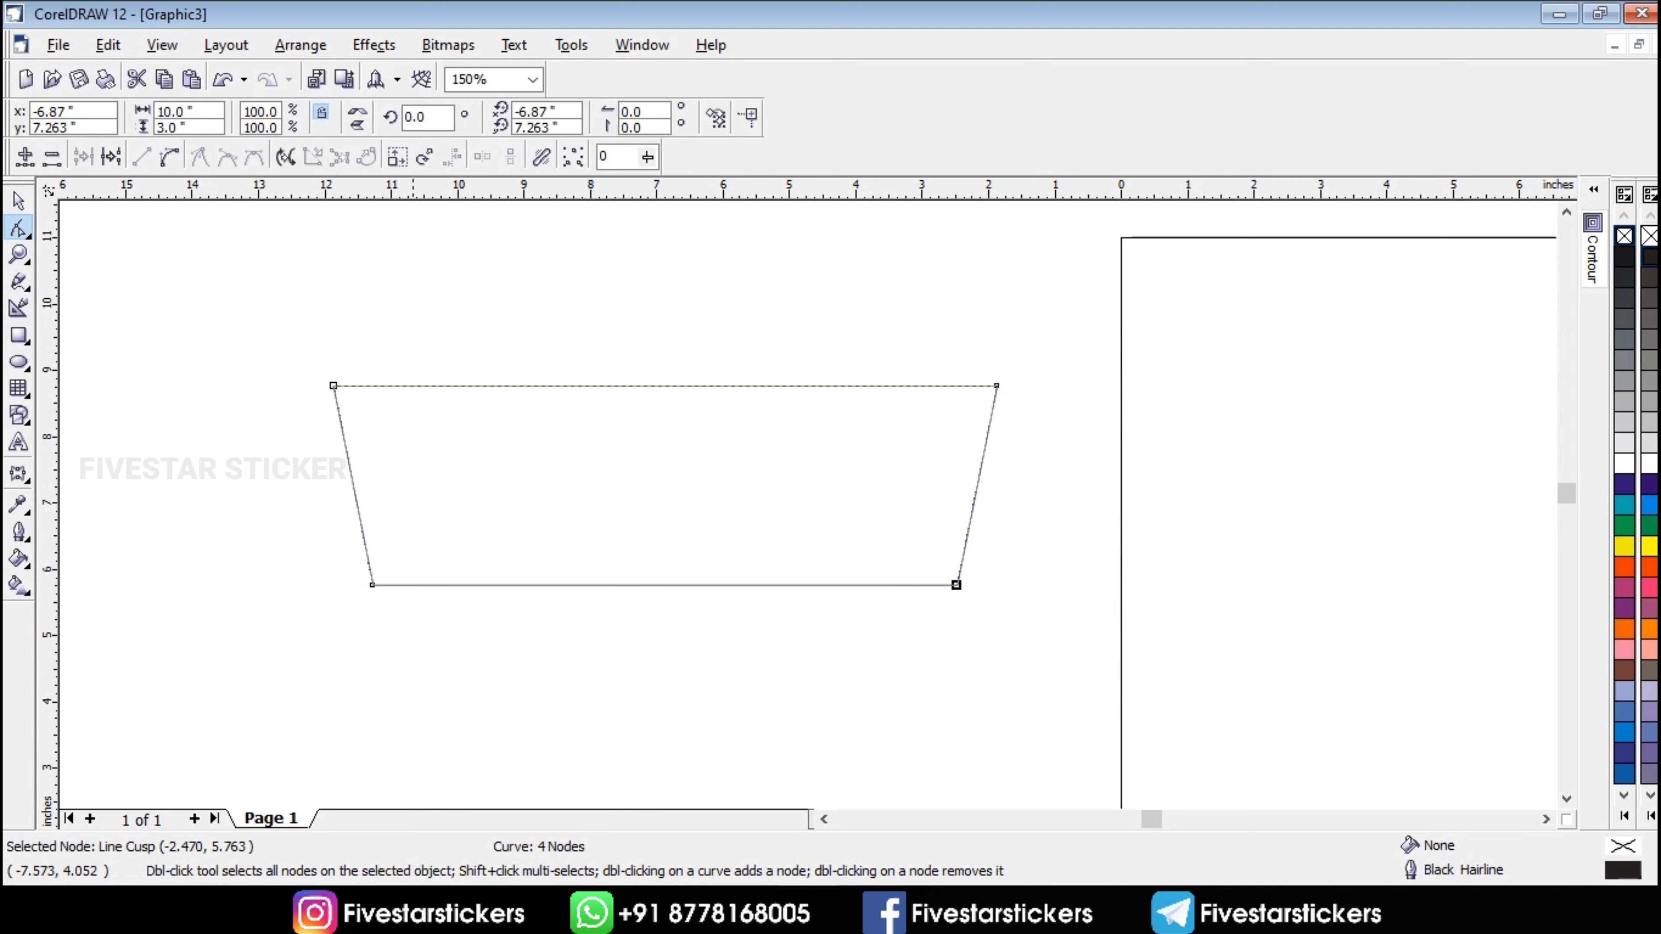
key("space")
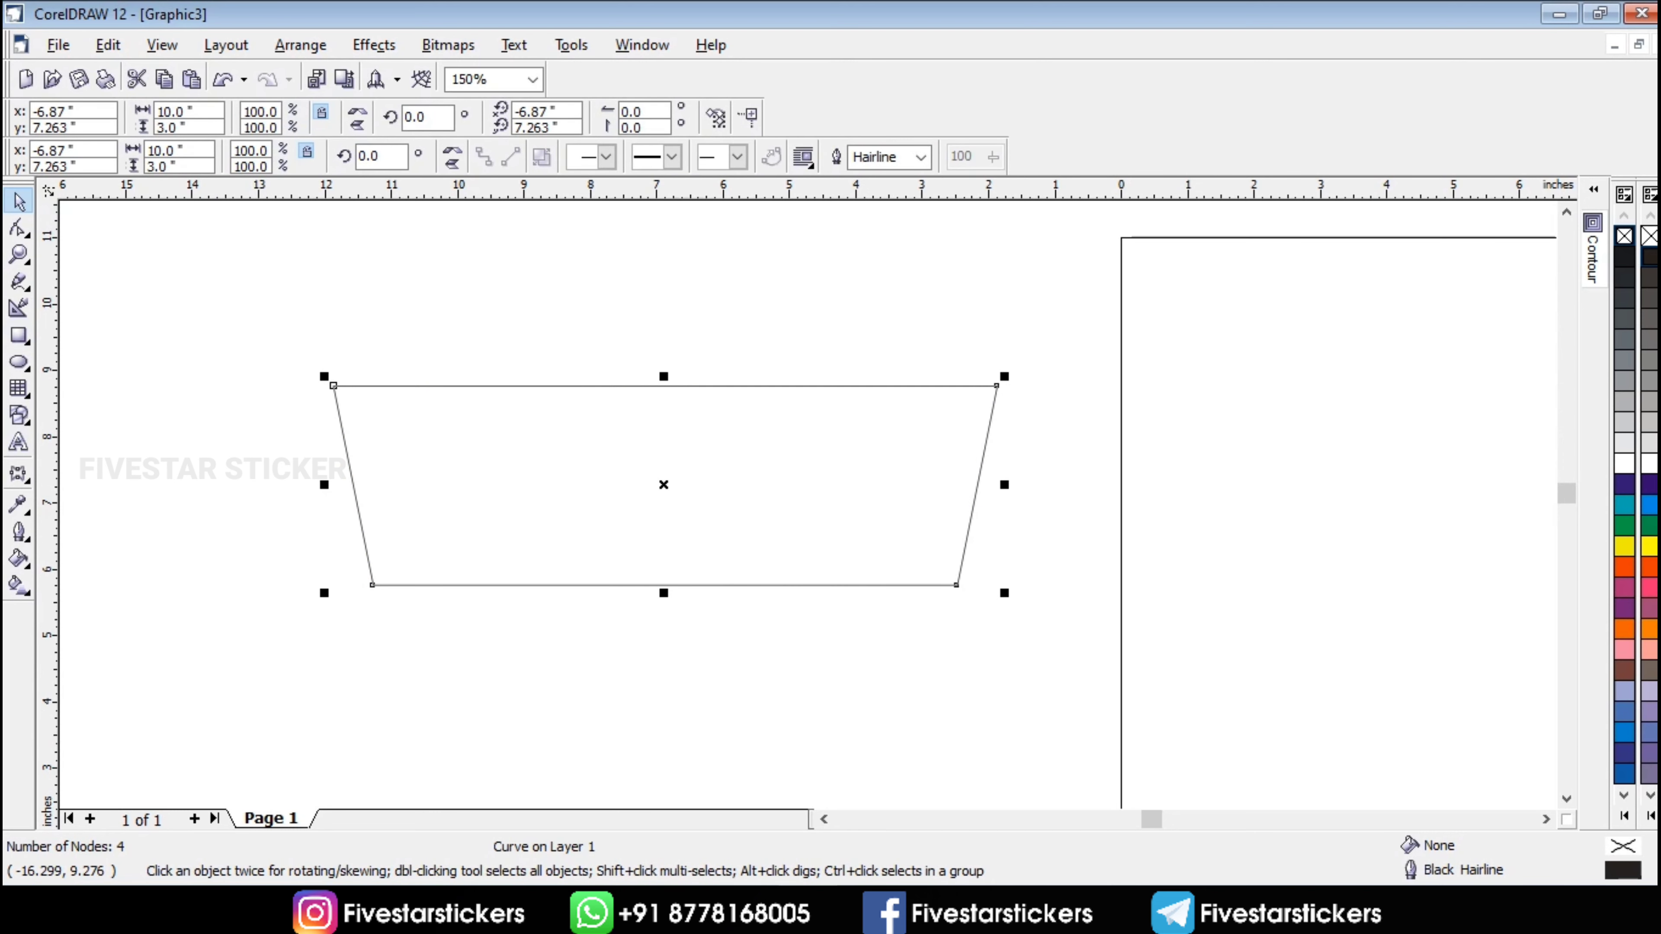
- Bow the shape's lower edge upward with a Single Arc envelope to about 2.76 inches overall height, and move the shape slightly upward
left_click(19, 475)
left_click(467, 157)
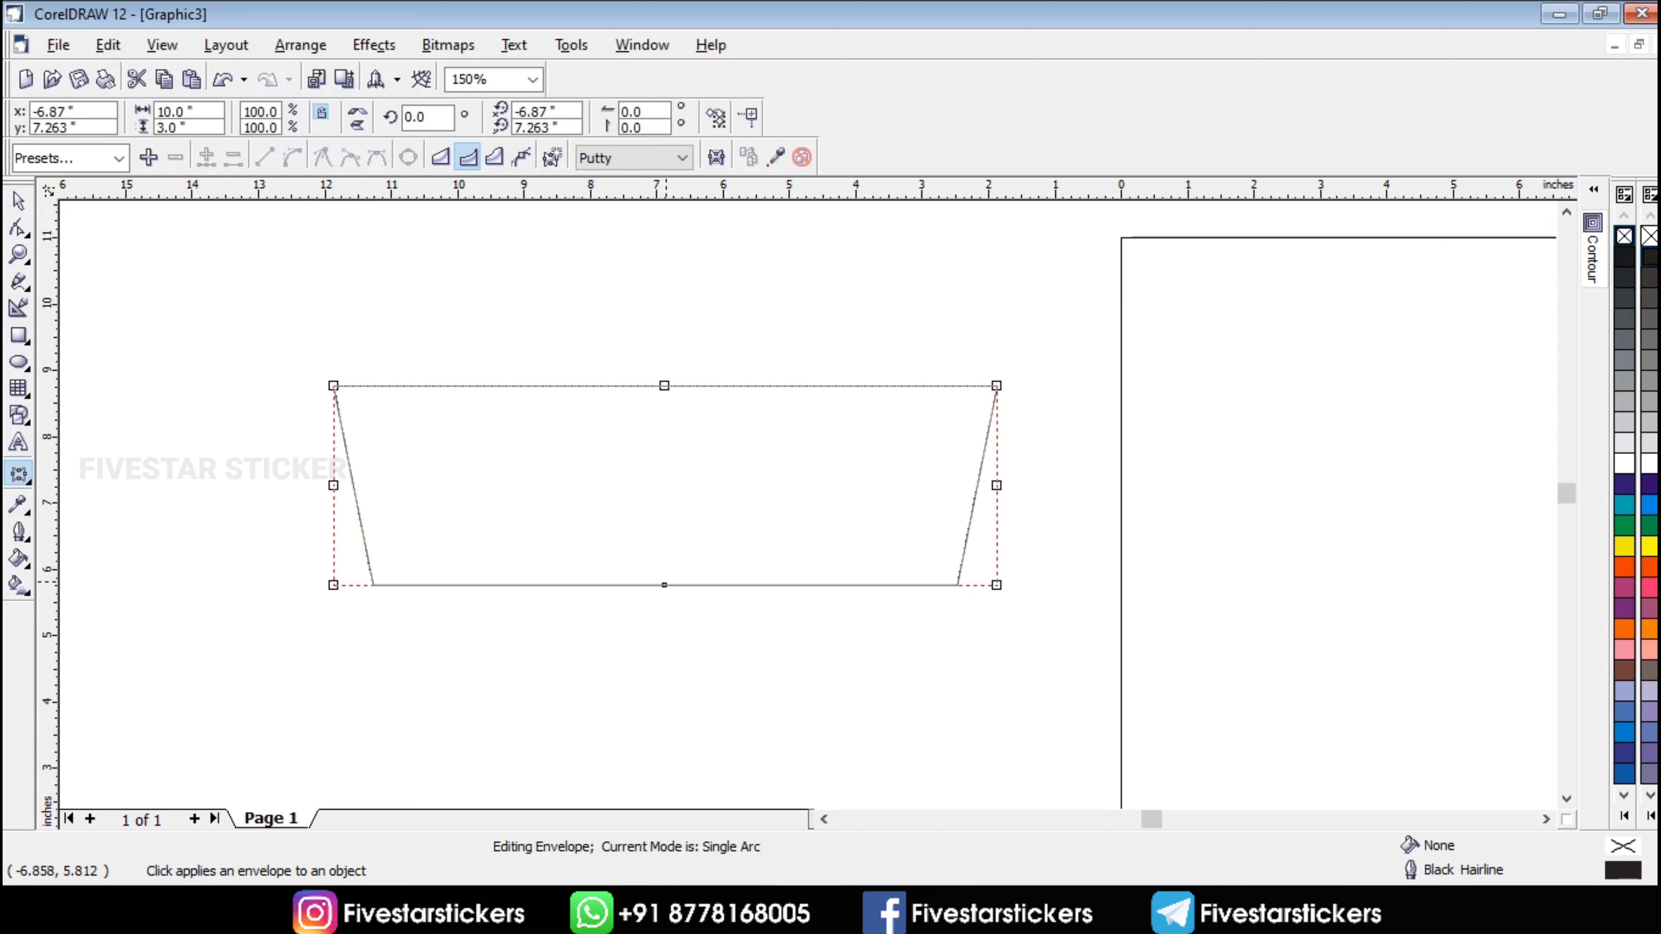
left_click_drag(663, 581, 670, 521)
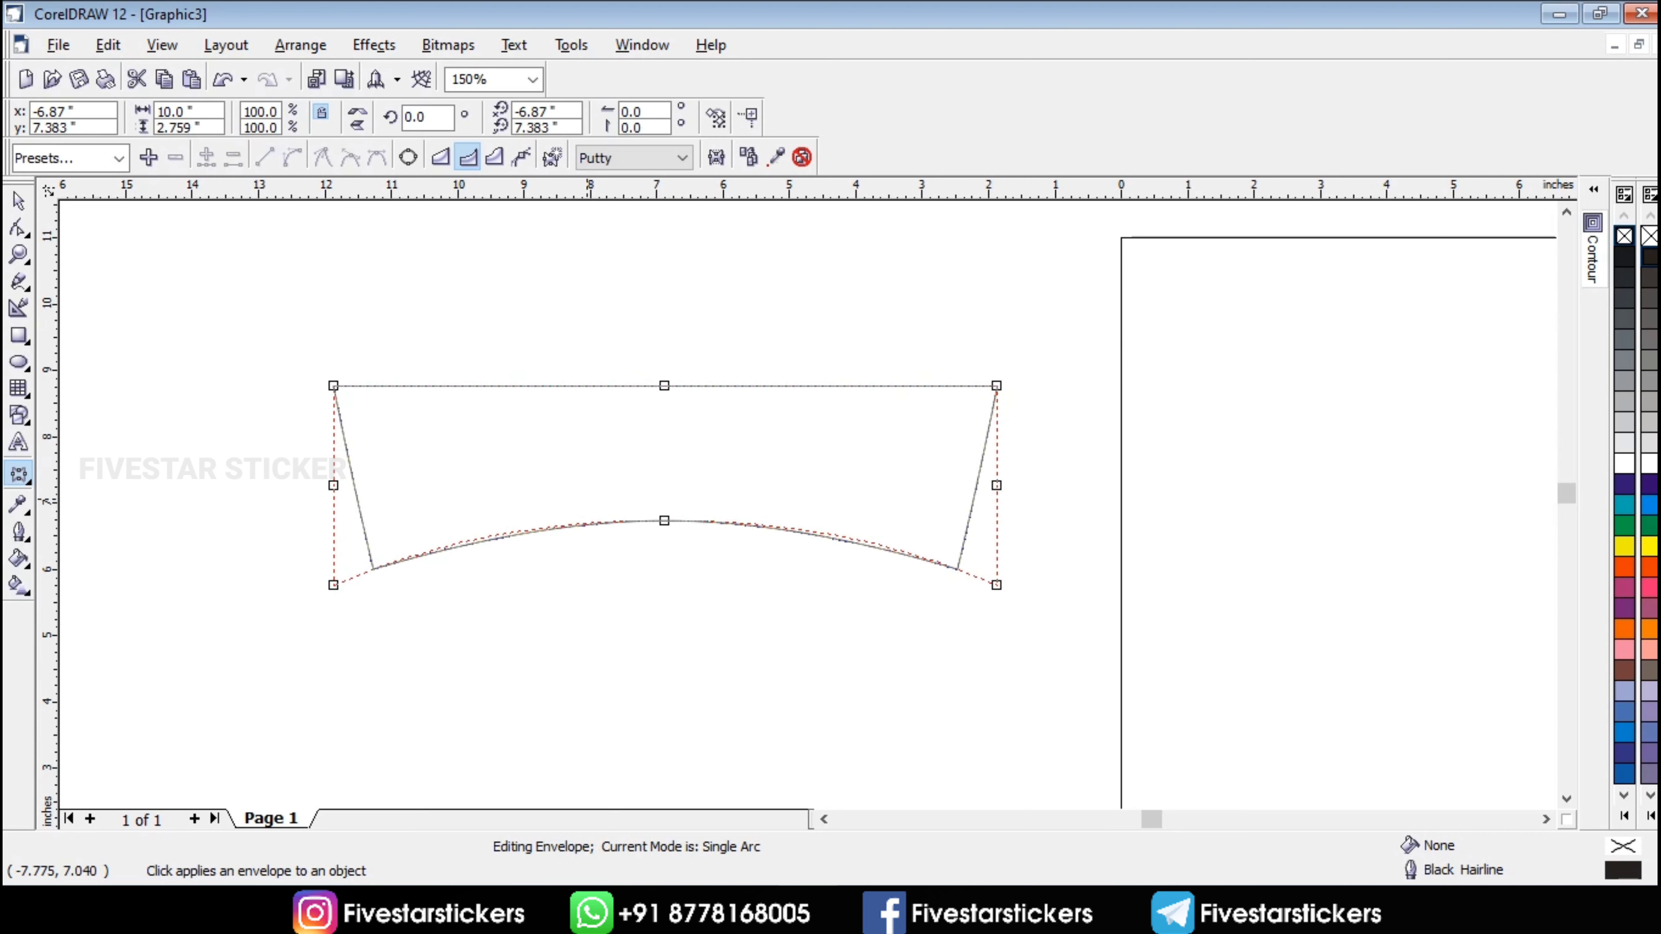
left_click(19, 201)
left_click_drag(778, 472, 807, 426)
- Add the artistic text "KING MAKER" below the arched shape and set its font to Arial Black
left_click(19, 443)
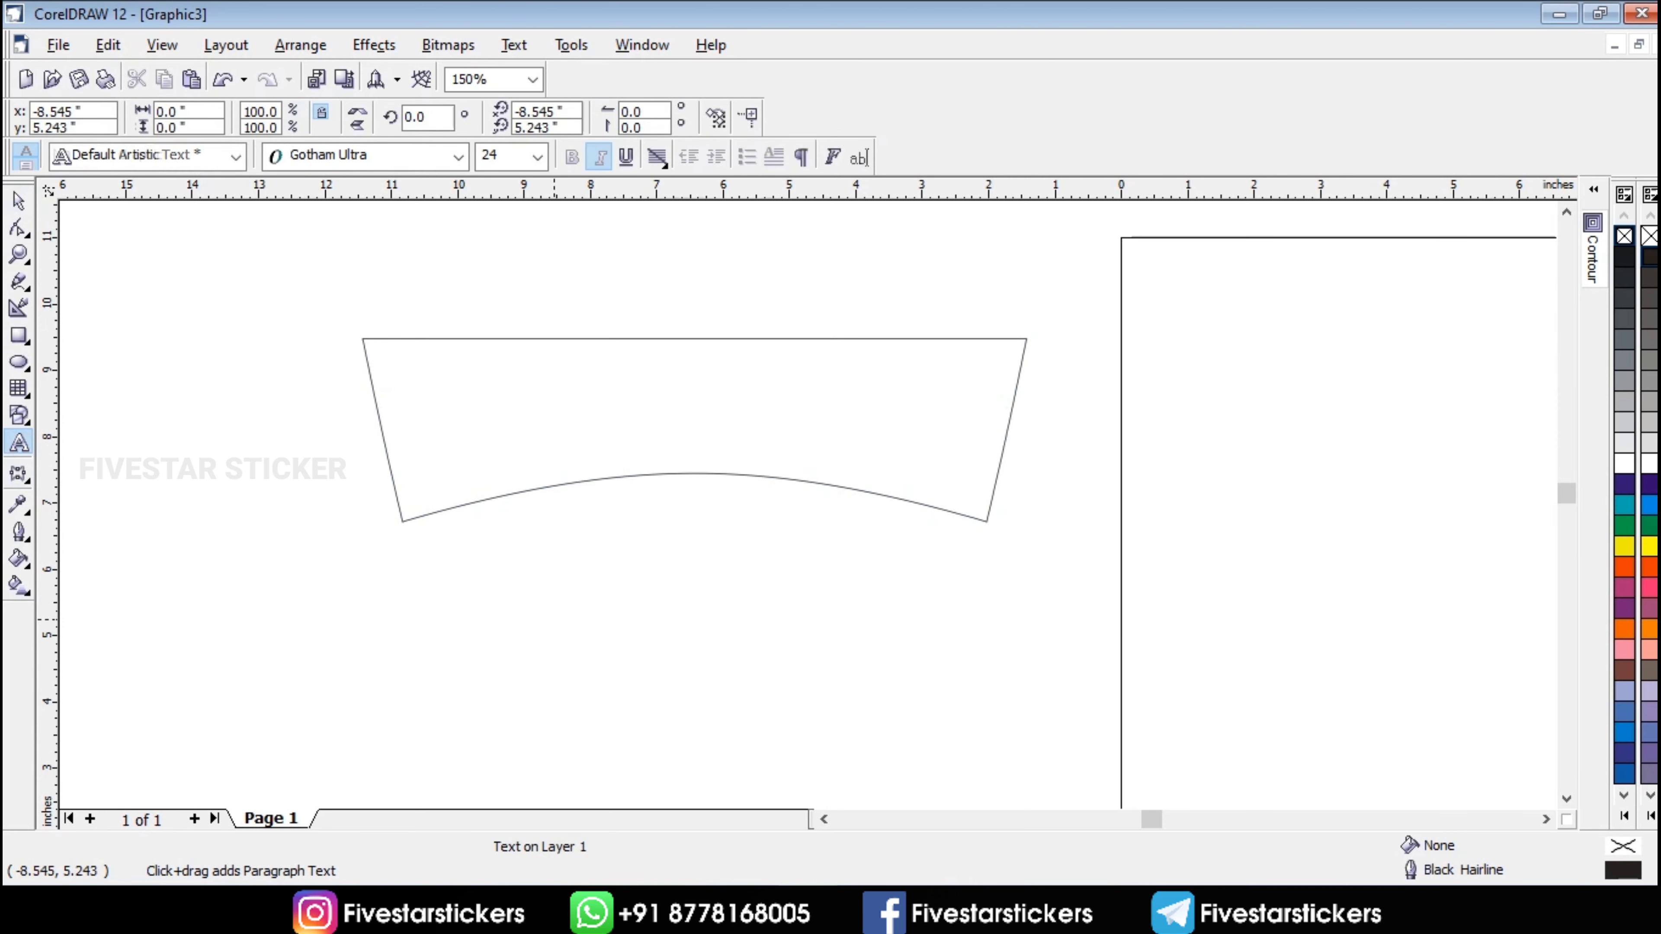
left_click(556, 610)
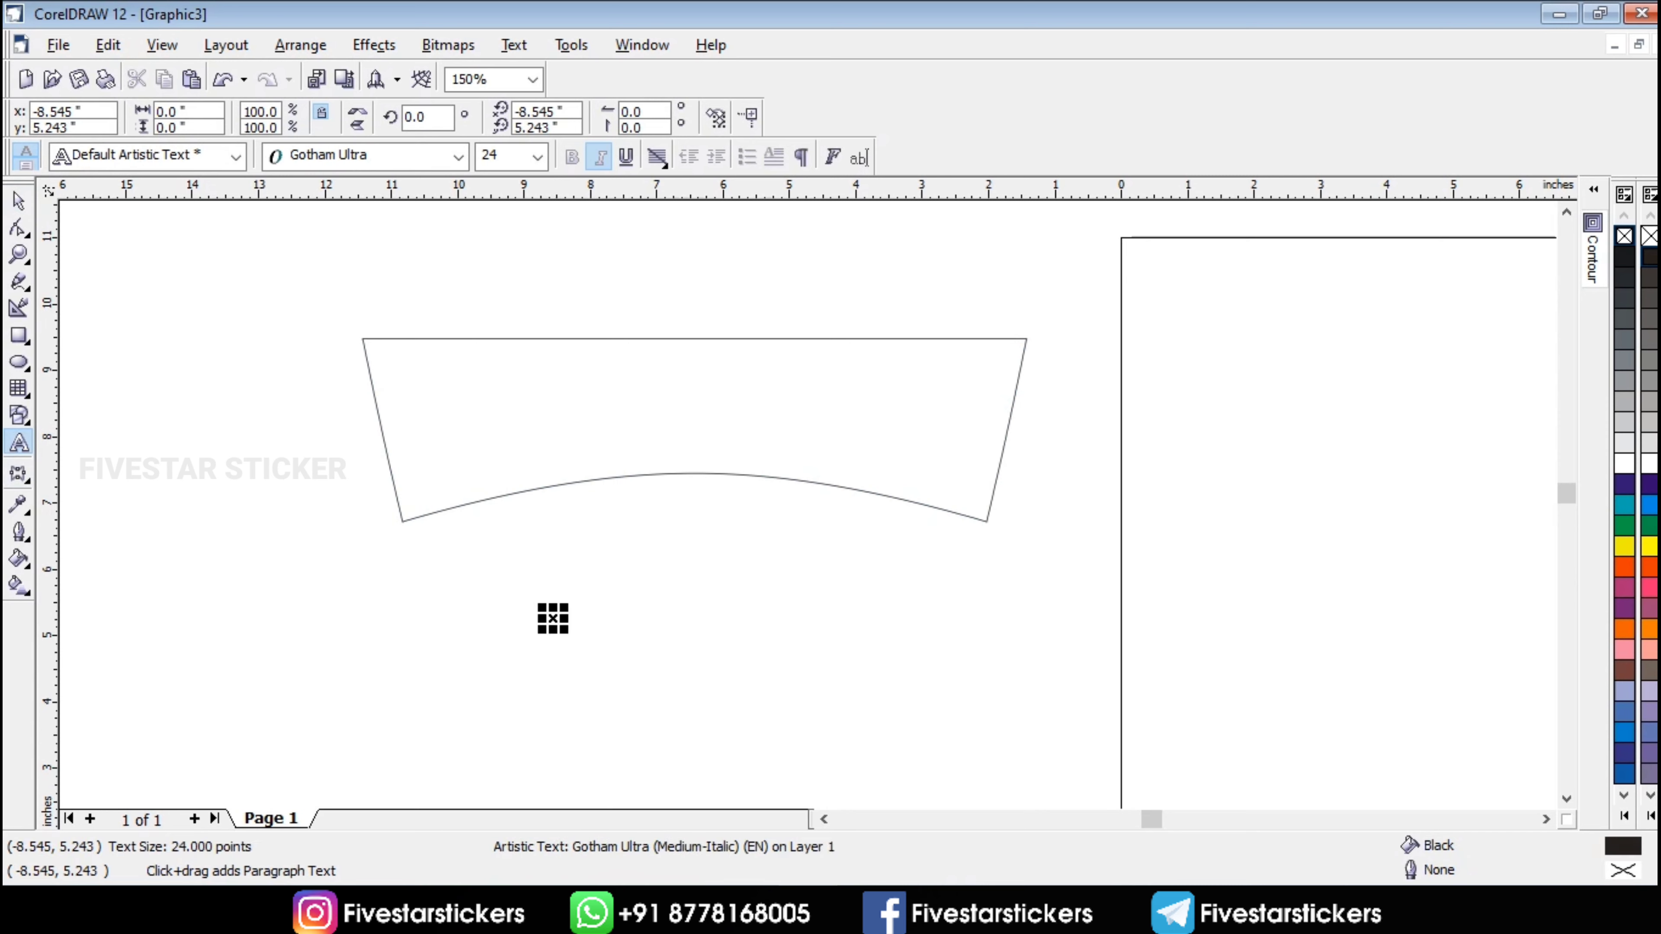
double_click(18, 200)
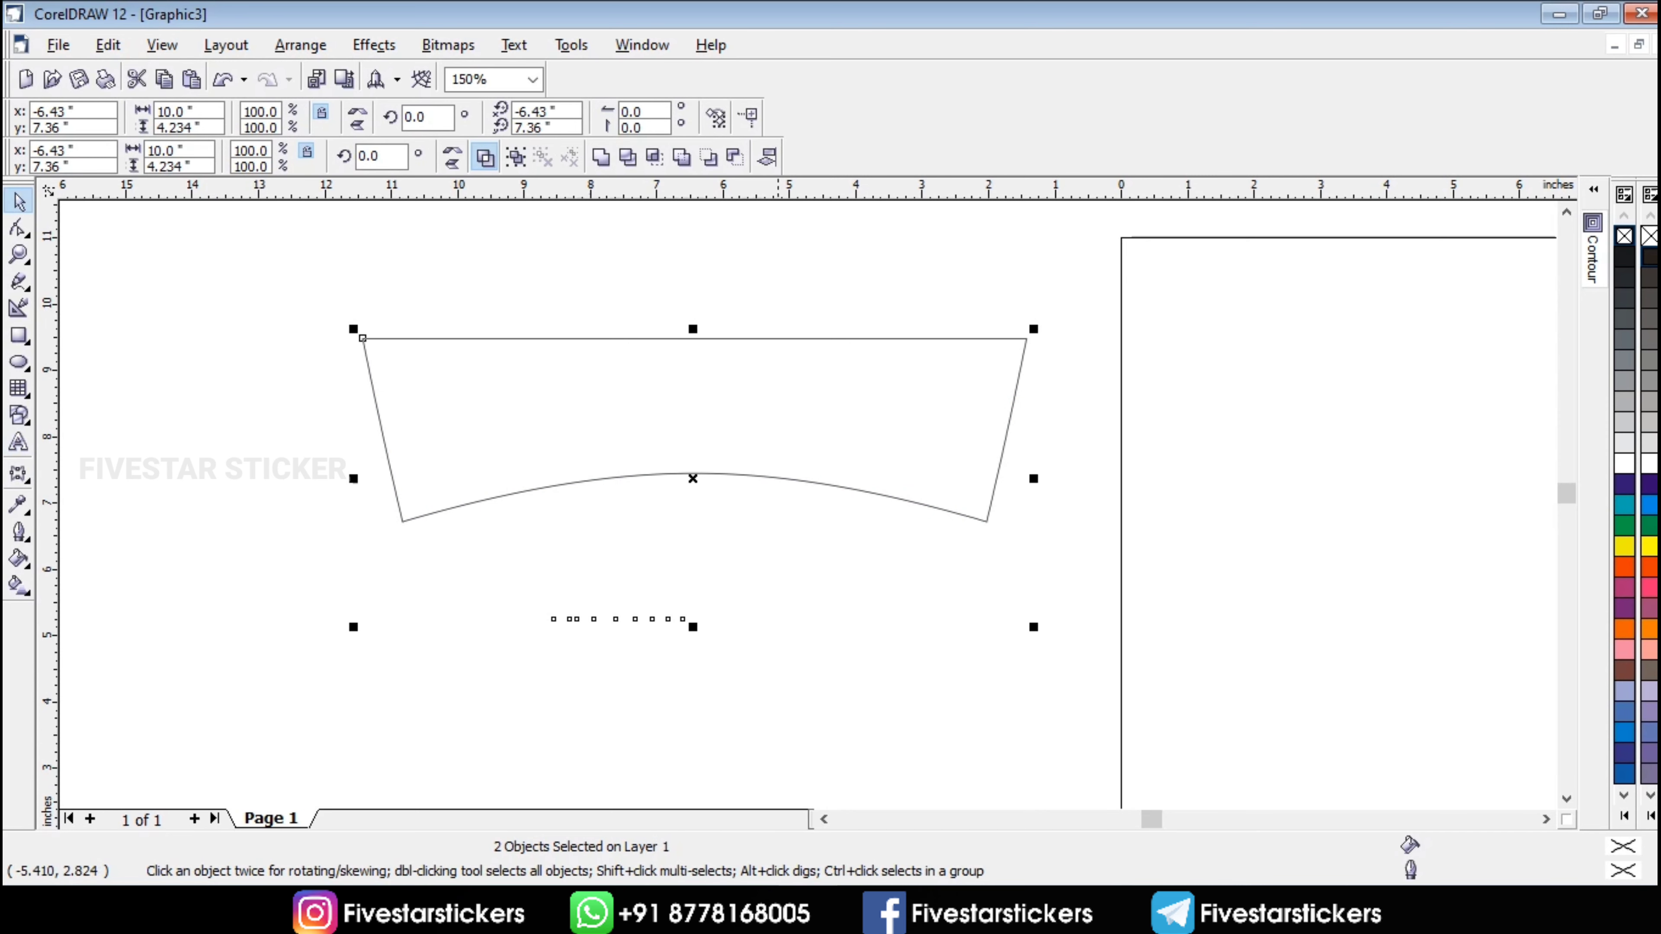
left_click(458, 157)
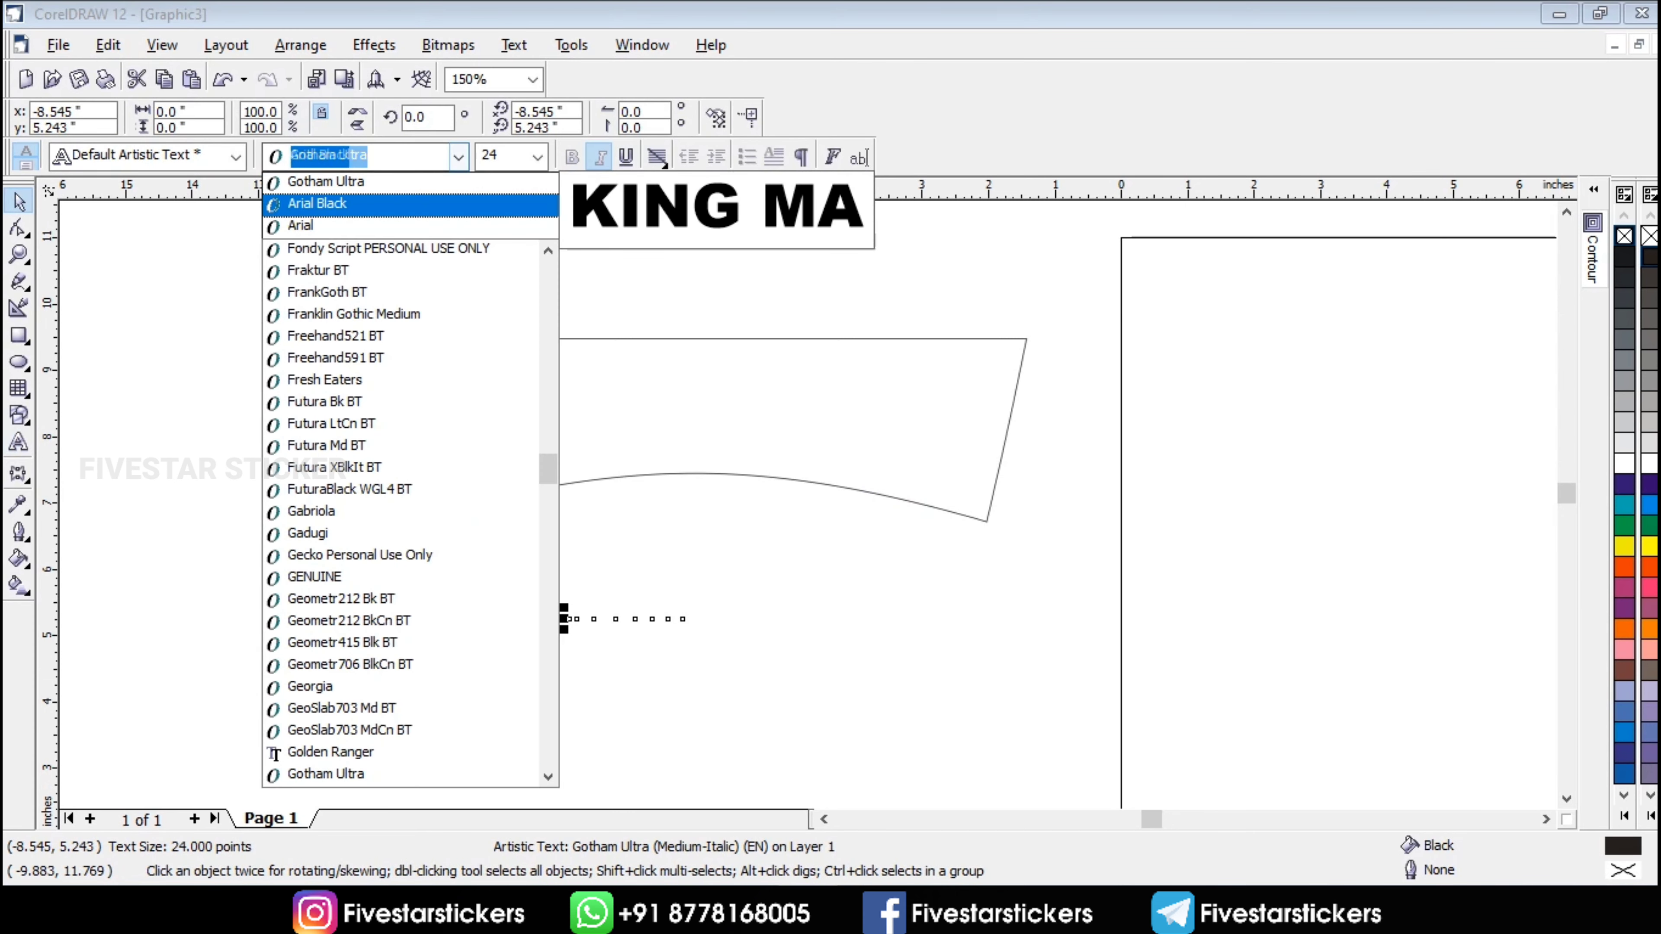
left_click(379, 204)
- Enlarge the KING MAKER text to about 66 points and place it roughly centred below the arched shape
left_click_drag(724, 628, 1006, 658)
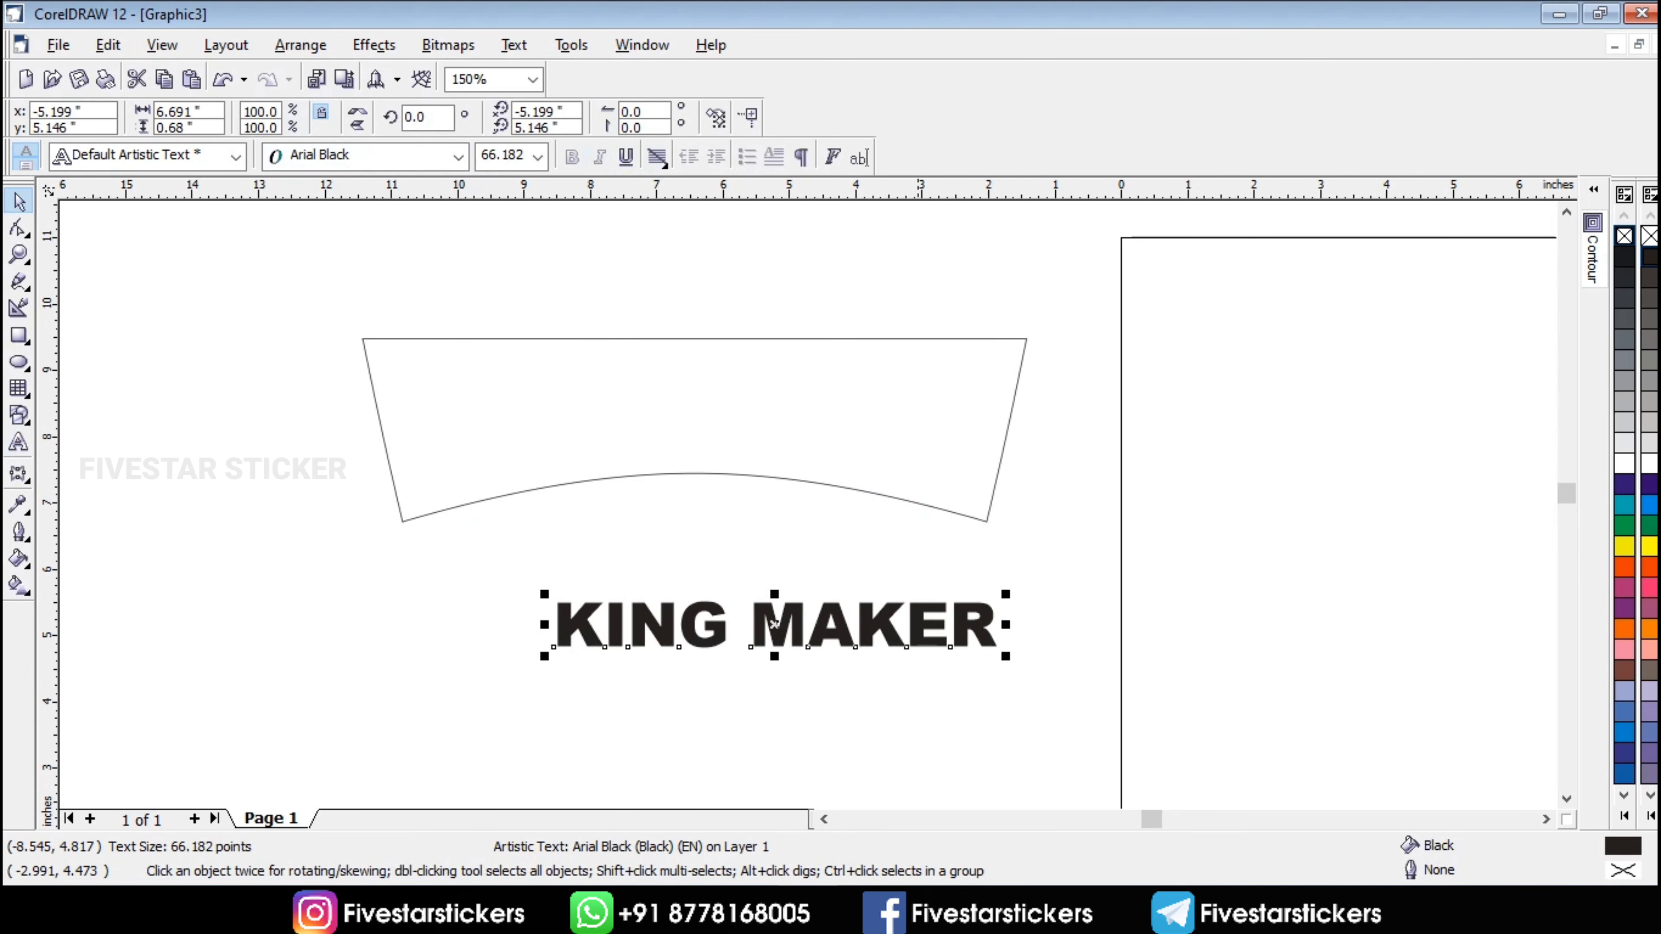
left_click_drag(880, 637, 819, 617)
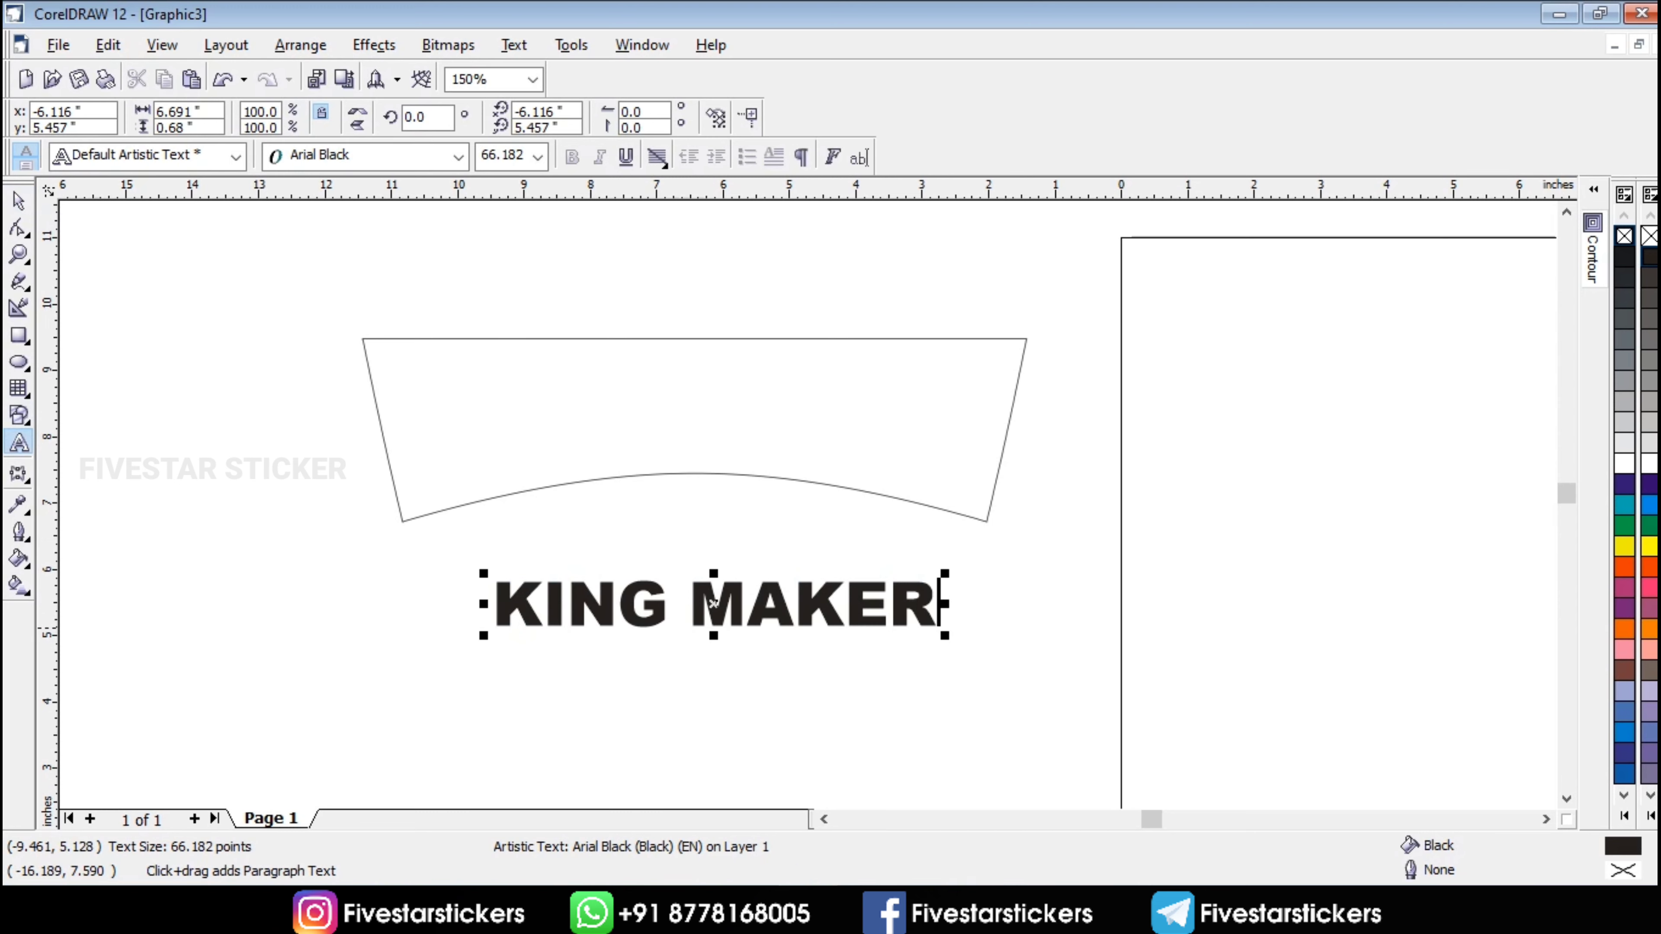
key("space")
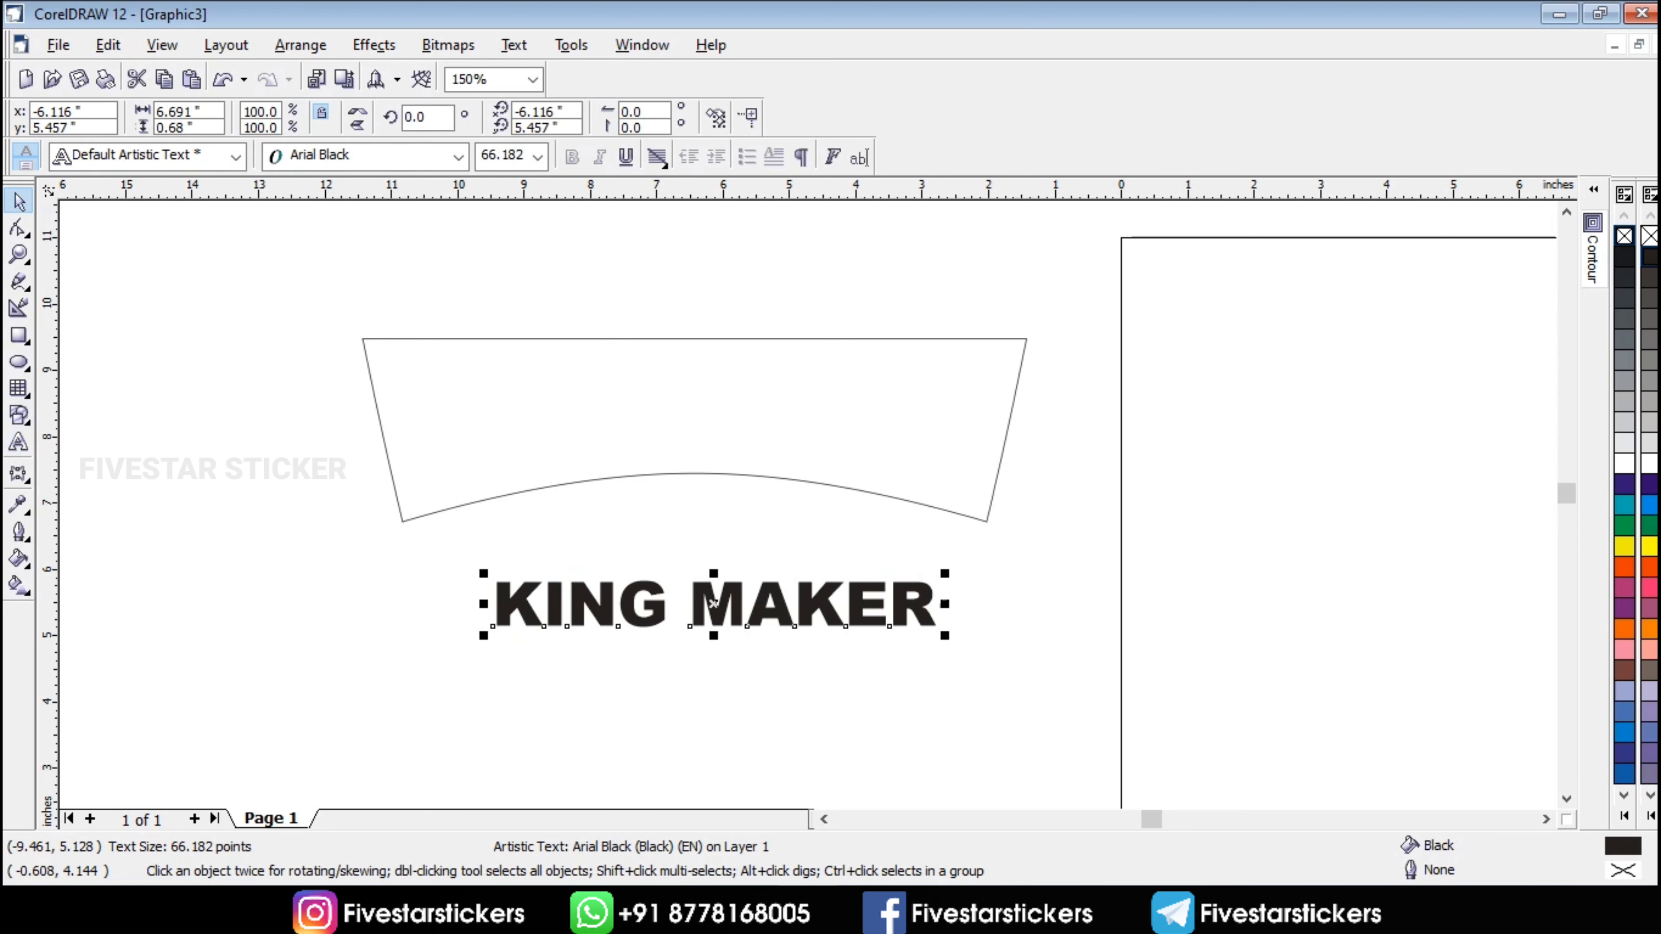
key("Escape")
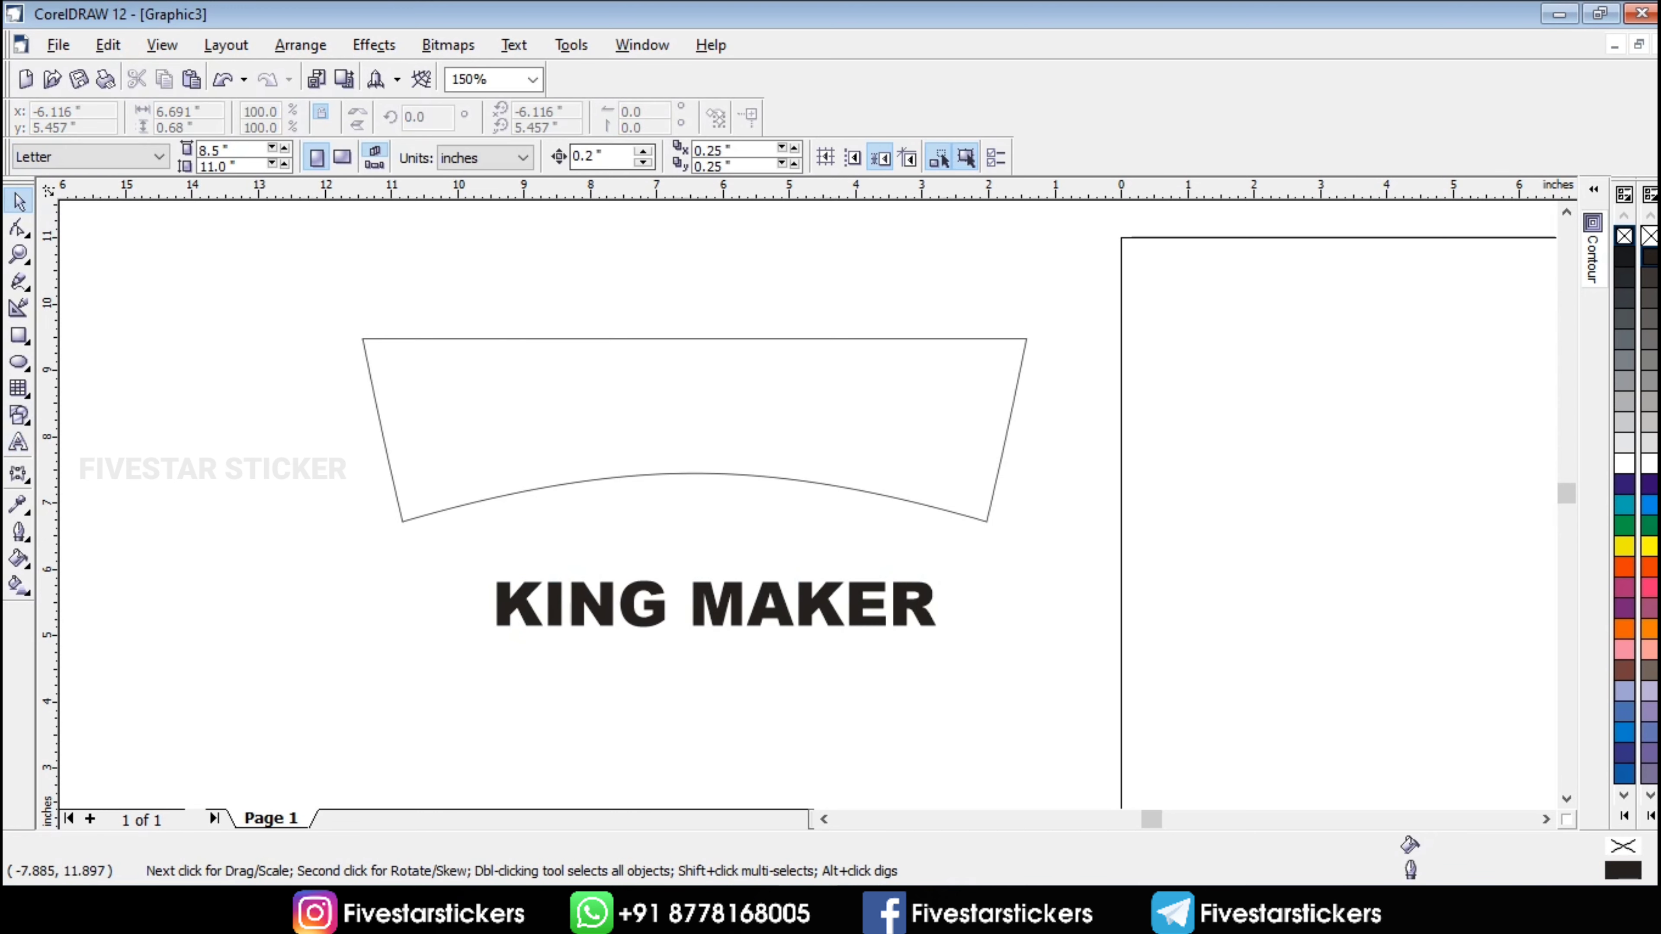
- Warp the KING MAKER text by applying an unconstrained envelope created from the arched shape's outline
left_click(643, 45)
mouse_move(719, 224)
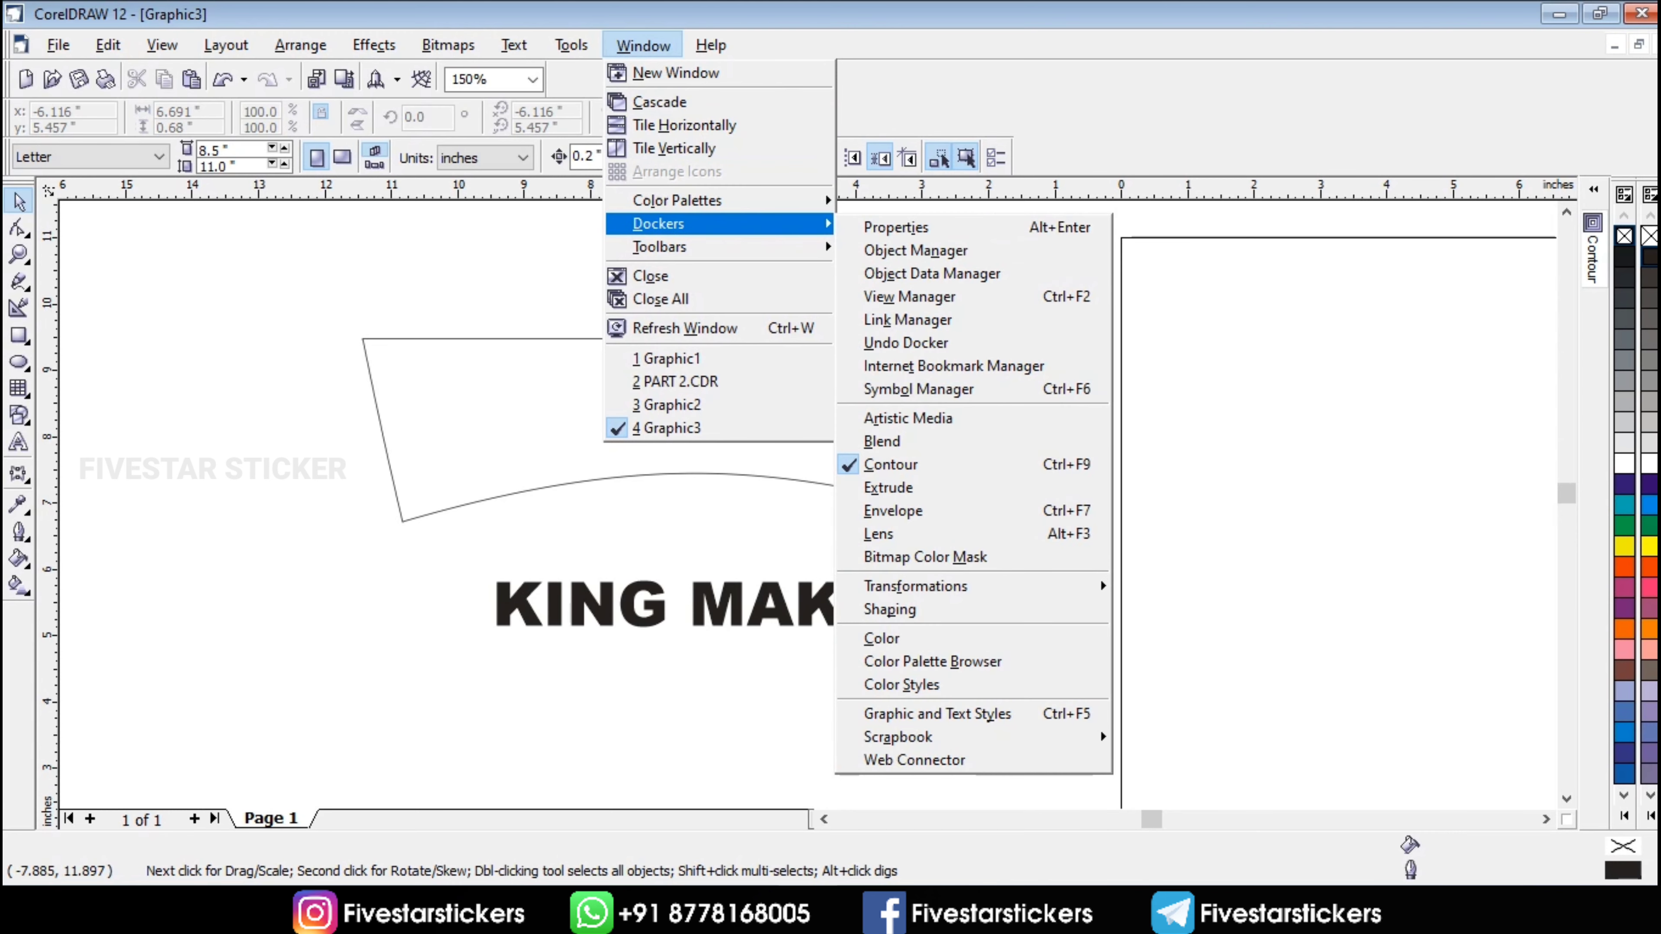
key("Down")
key("Down")
key("Down")
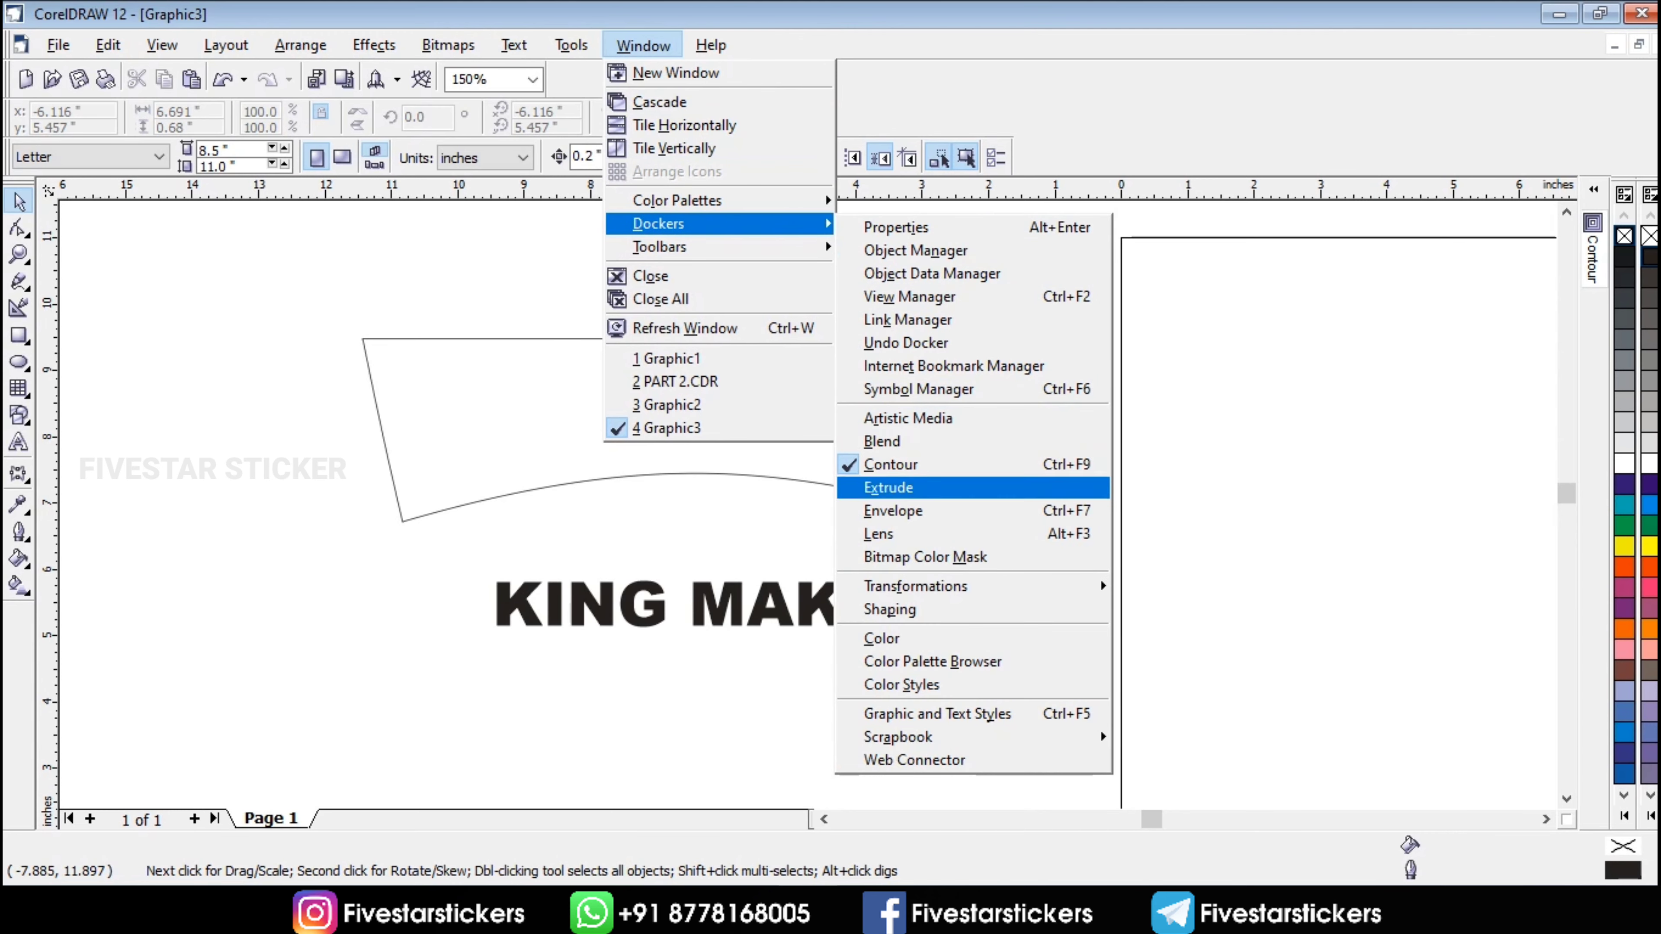
key("Return")
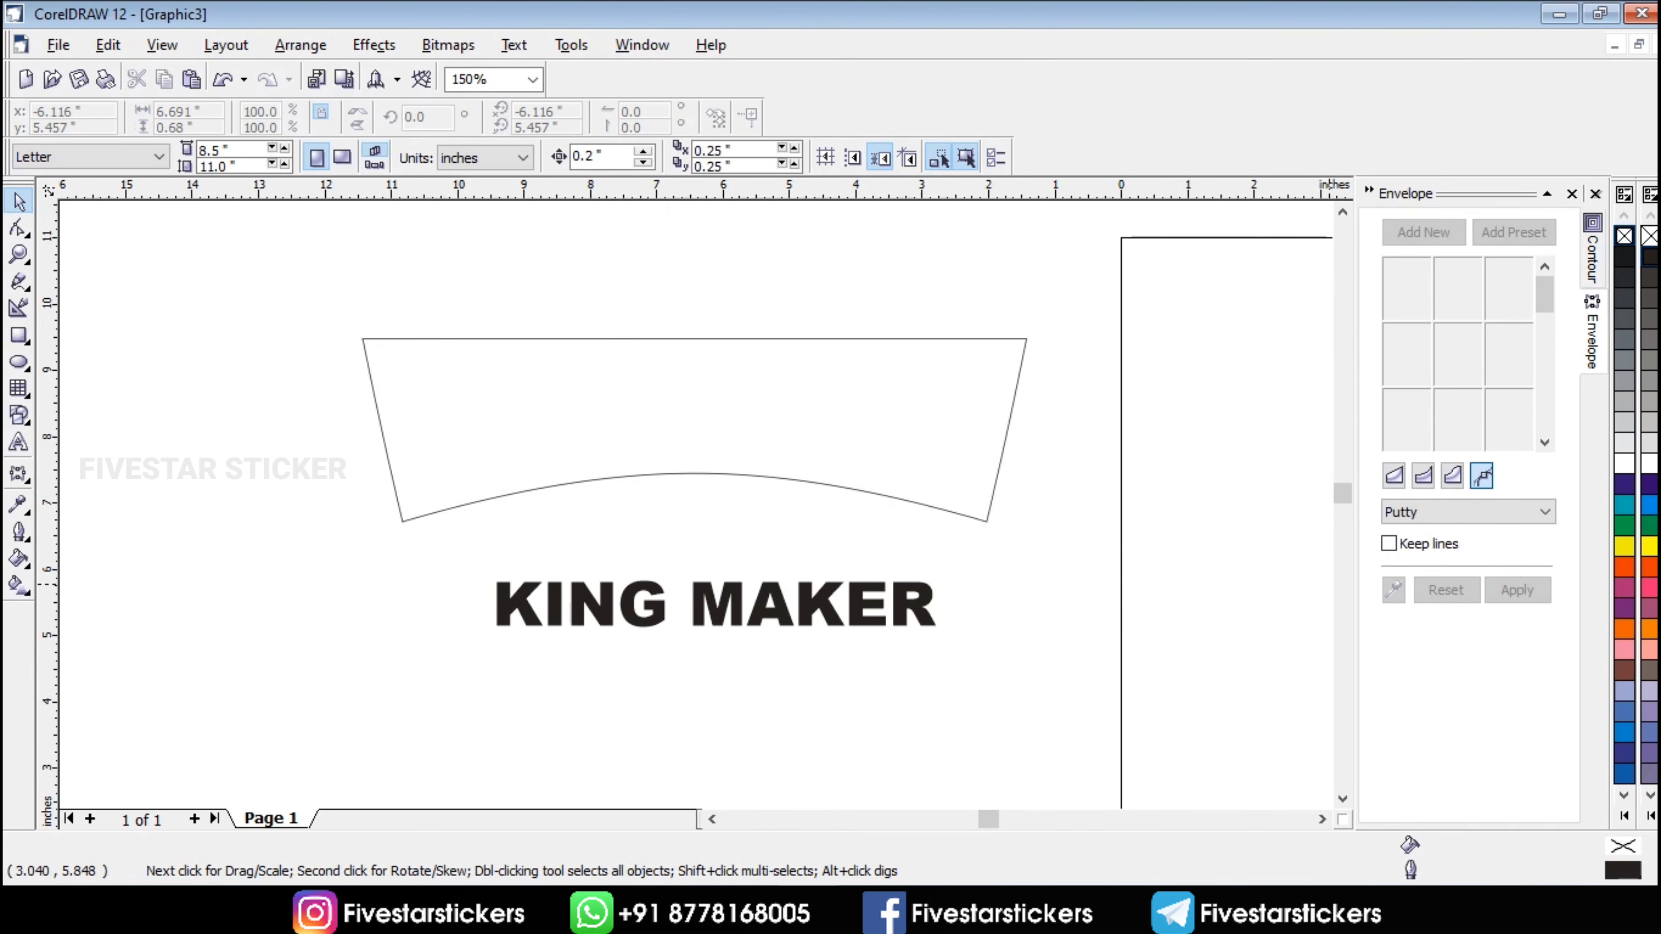
left_click(921, 623)
left_click(1393, 590)
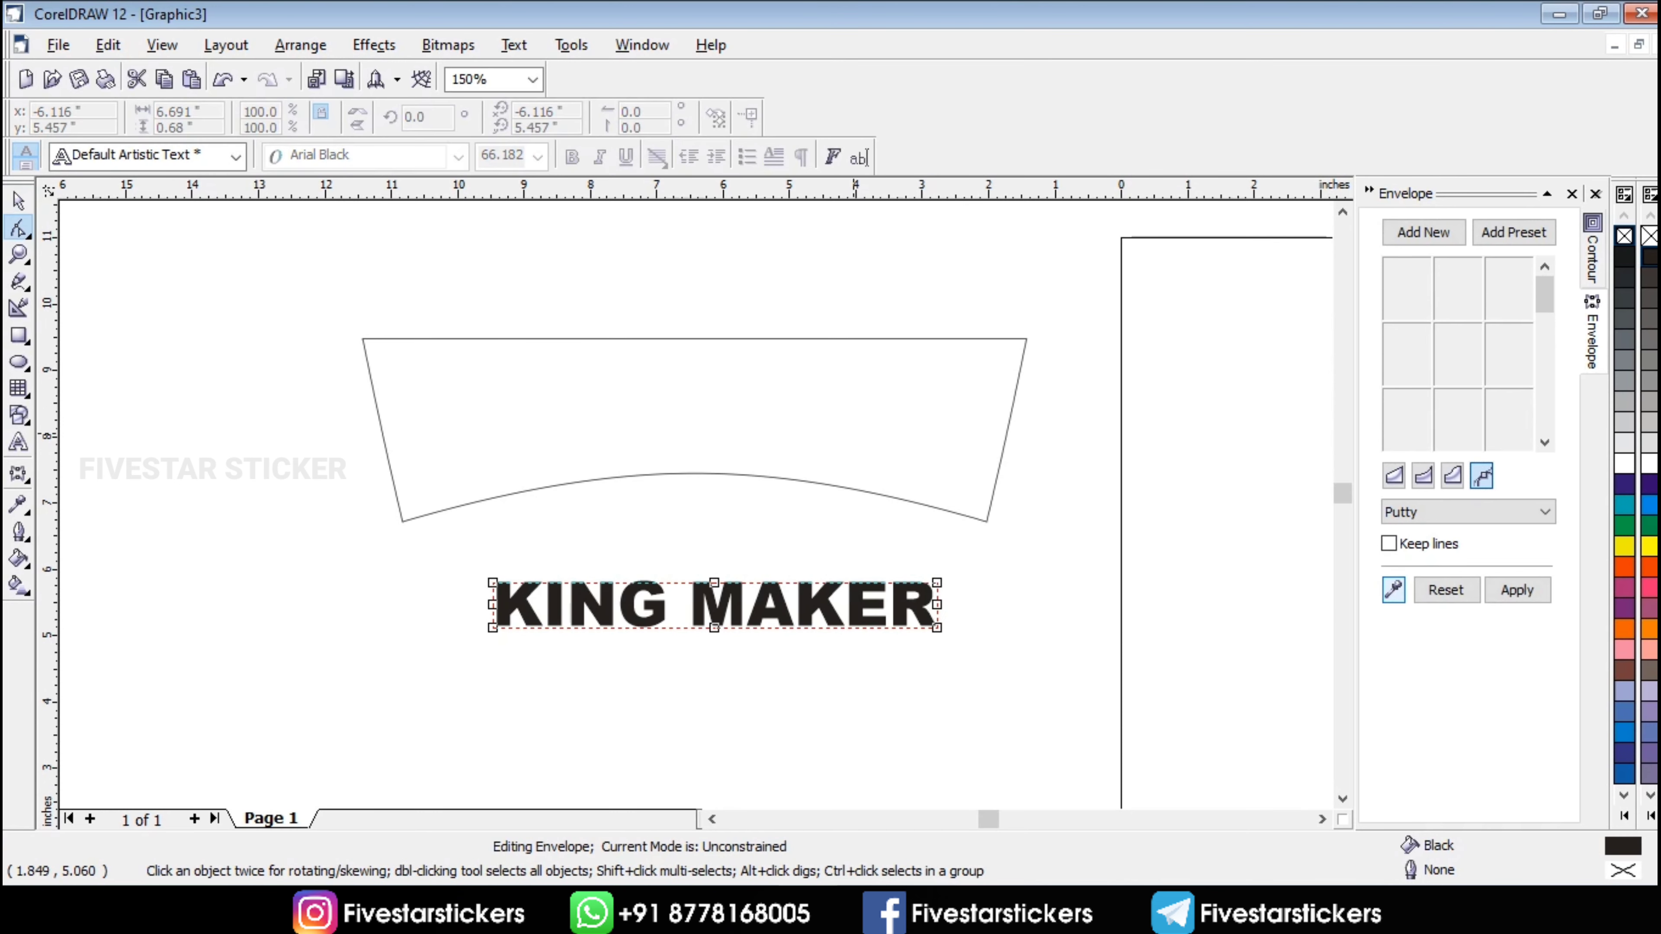
left_click(854, 490)
left_click(1516, 589)
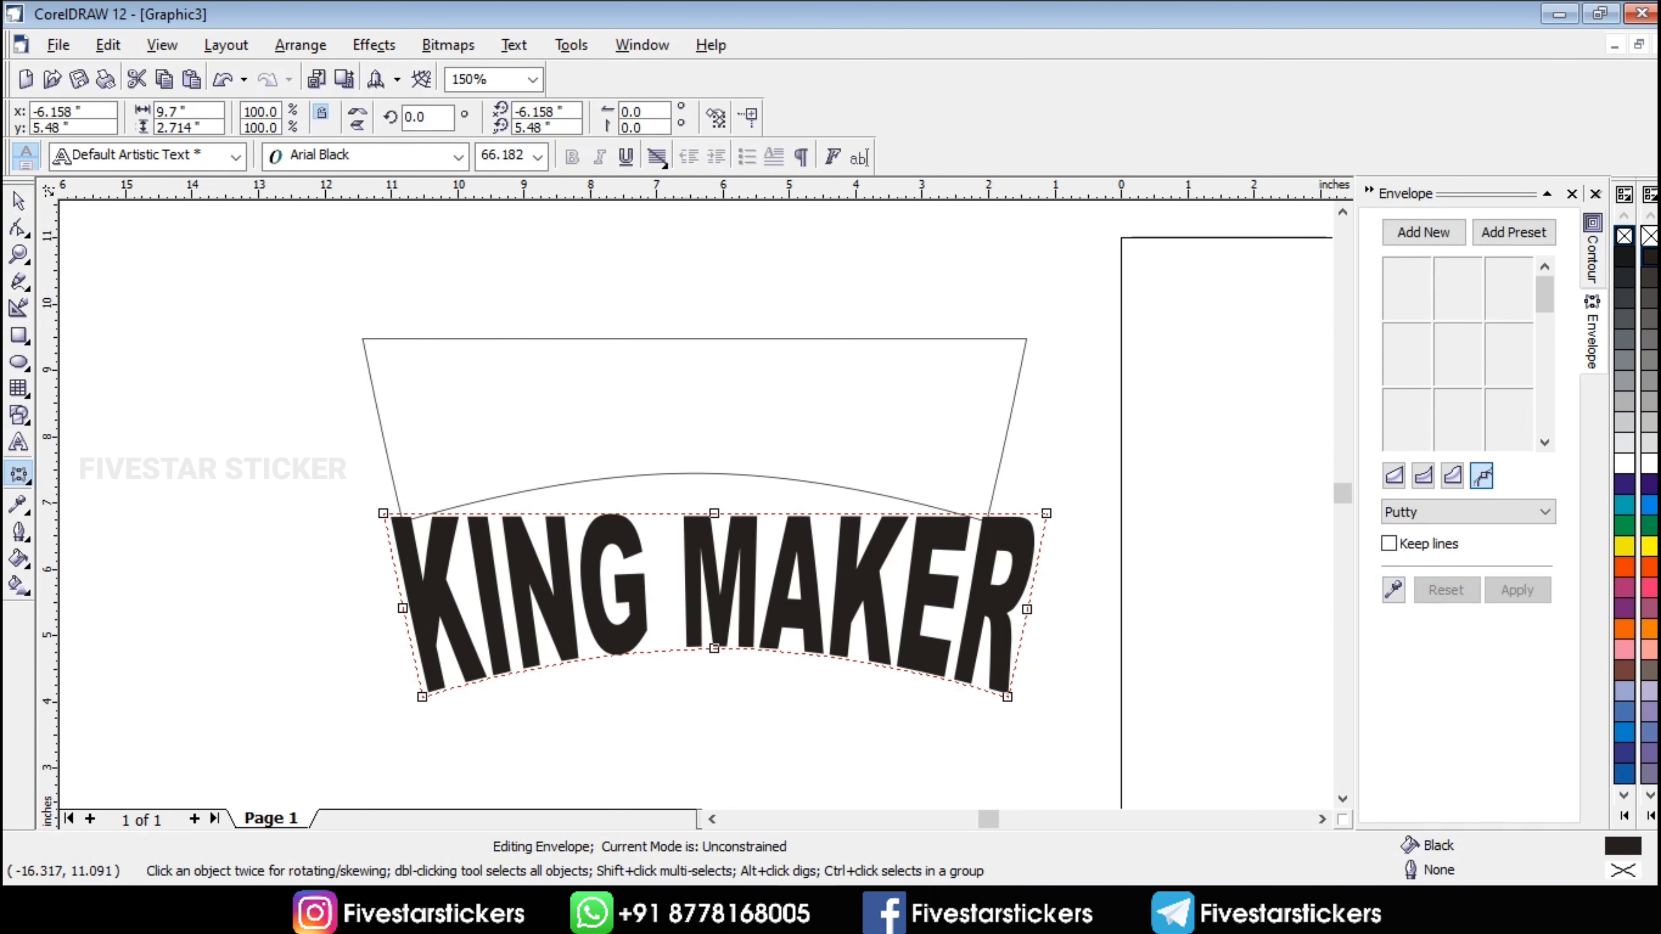
- Move the warped KING MAKER text onto the arched shape so that their outlines line up
key("space")
left_click_drag(712, 602, 693, 429)
left_click(1081, 376)
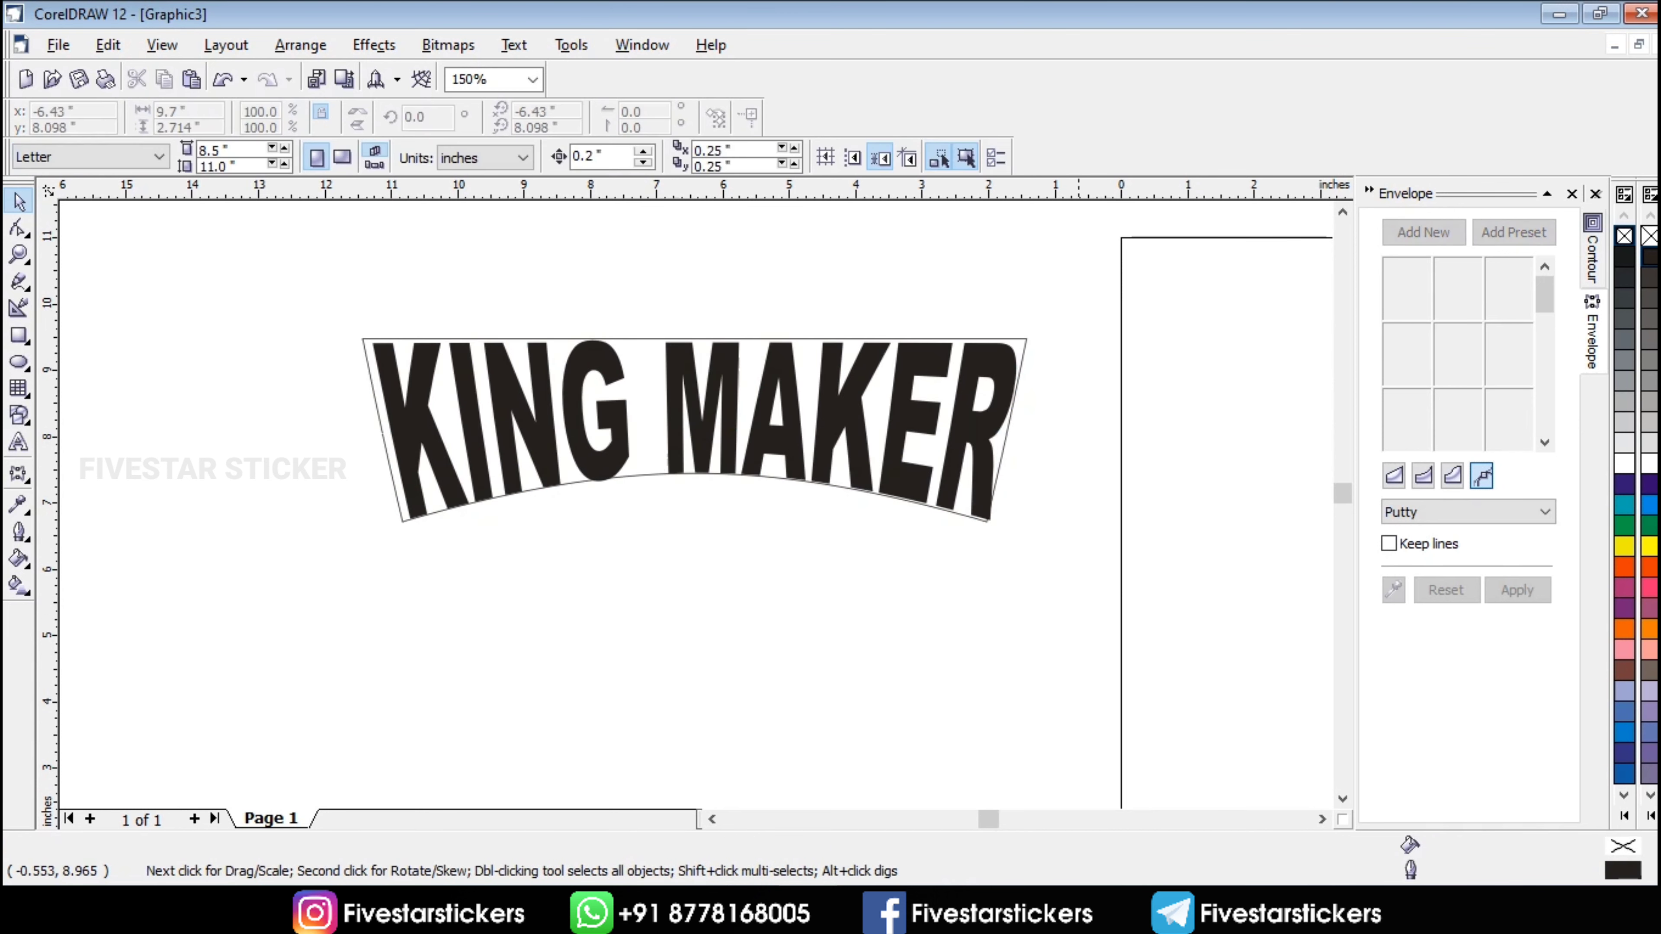
- Shrink the warped text about its centre to about 9 by 2.2 inches, leaving a margin inside the arched shape
scroll(1047, 366, "up", 1)
left_click(920, 439)
scroll(1012, 513, "down", 2)
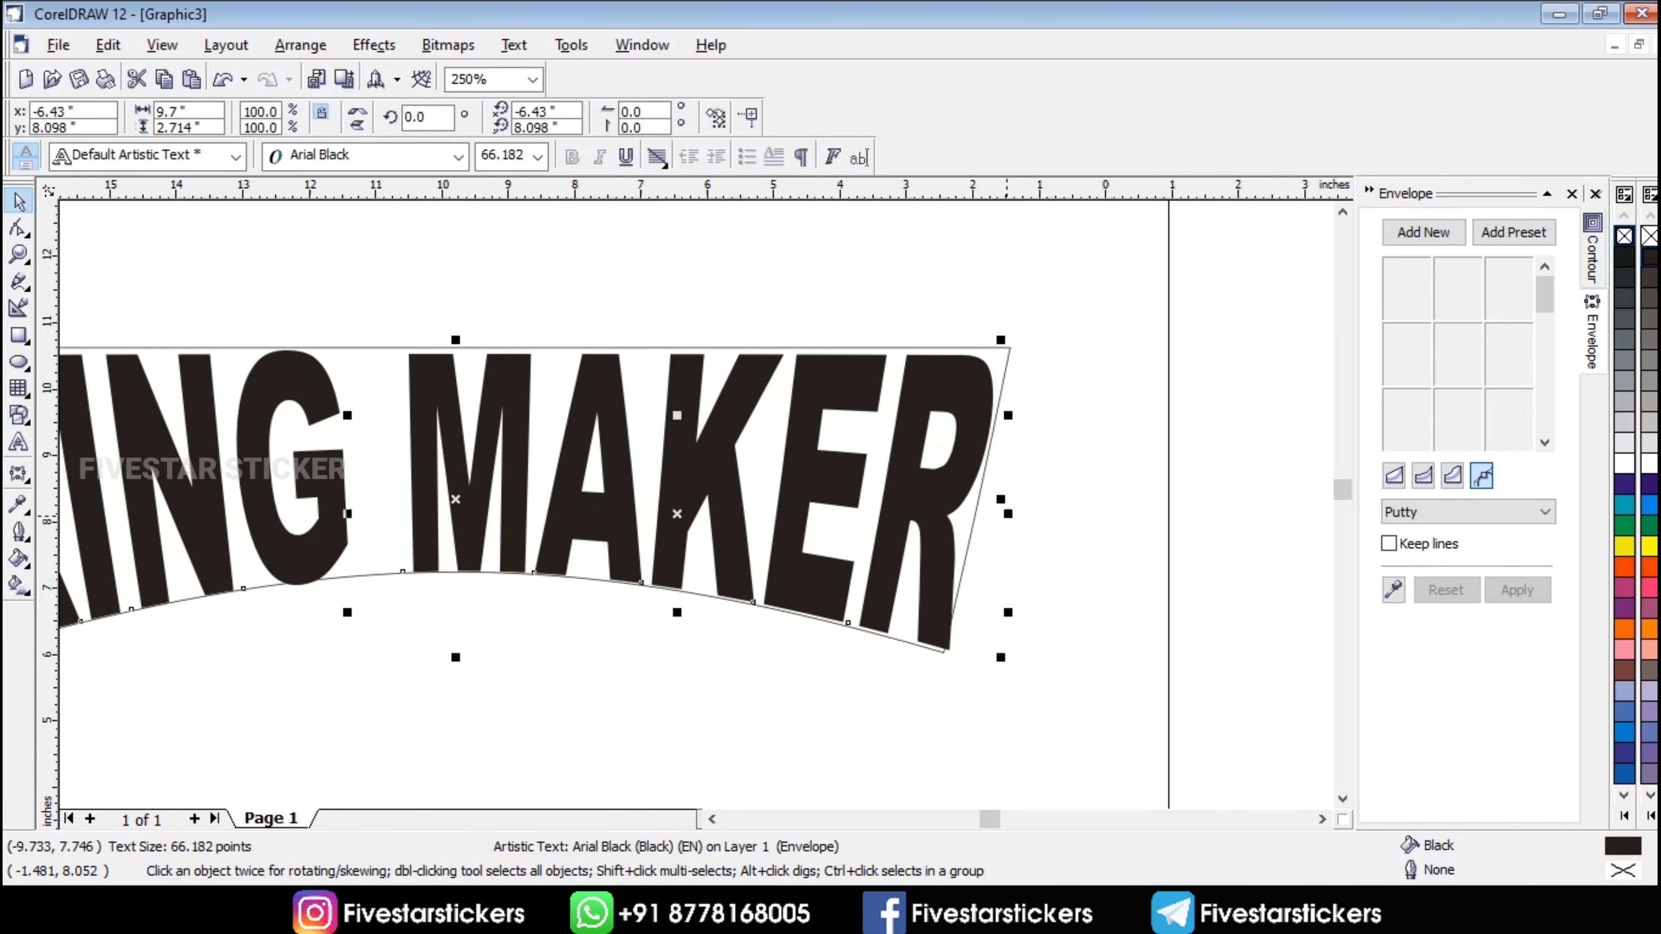
left_click(1075, 504)
scroll(966, 557, "up", 1)
left_click(969, 556)
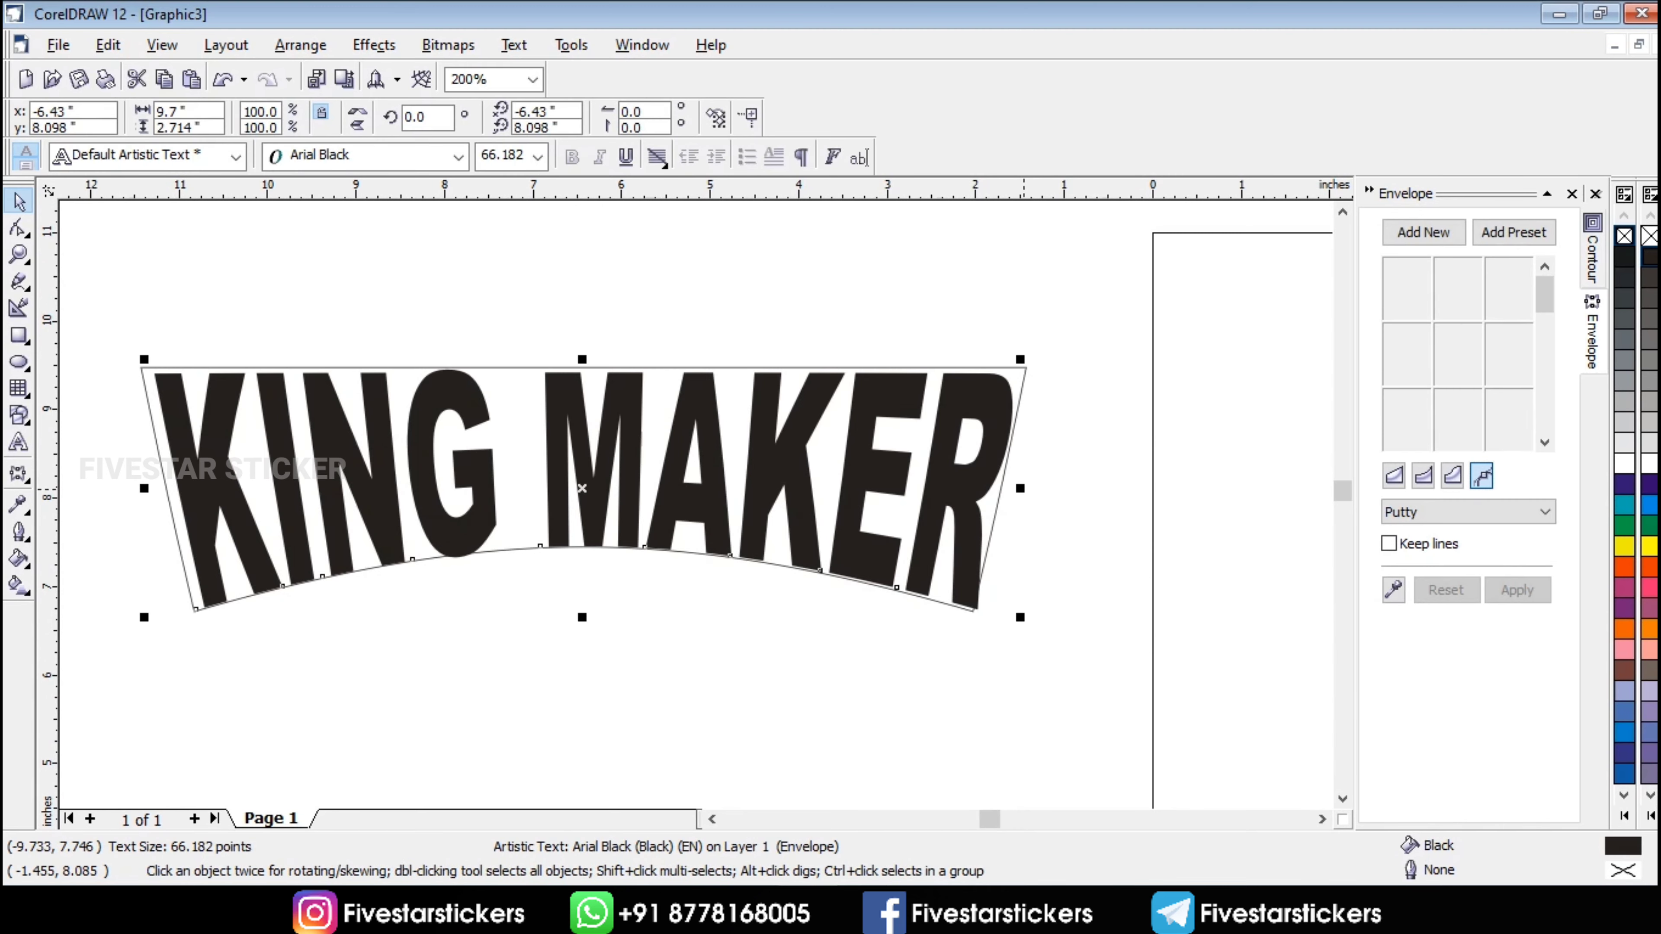
left_click_drag(1018, 488, 984, 491)
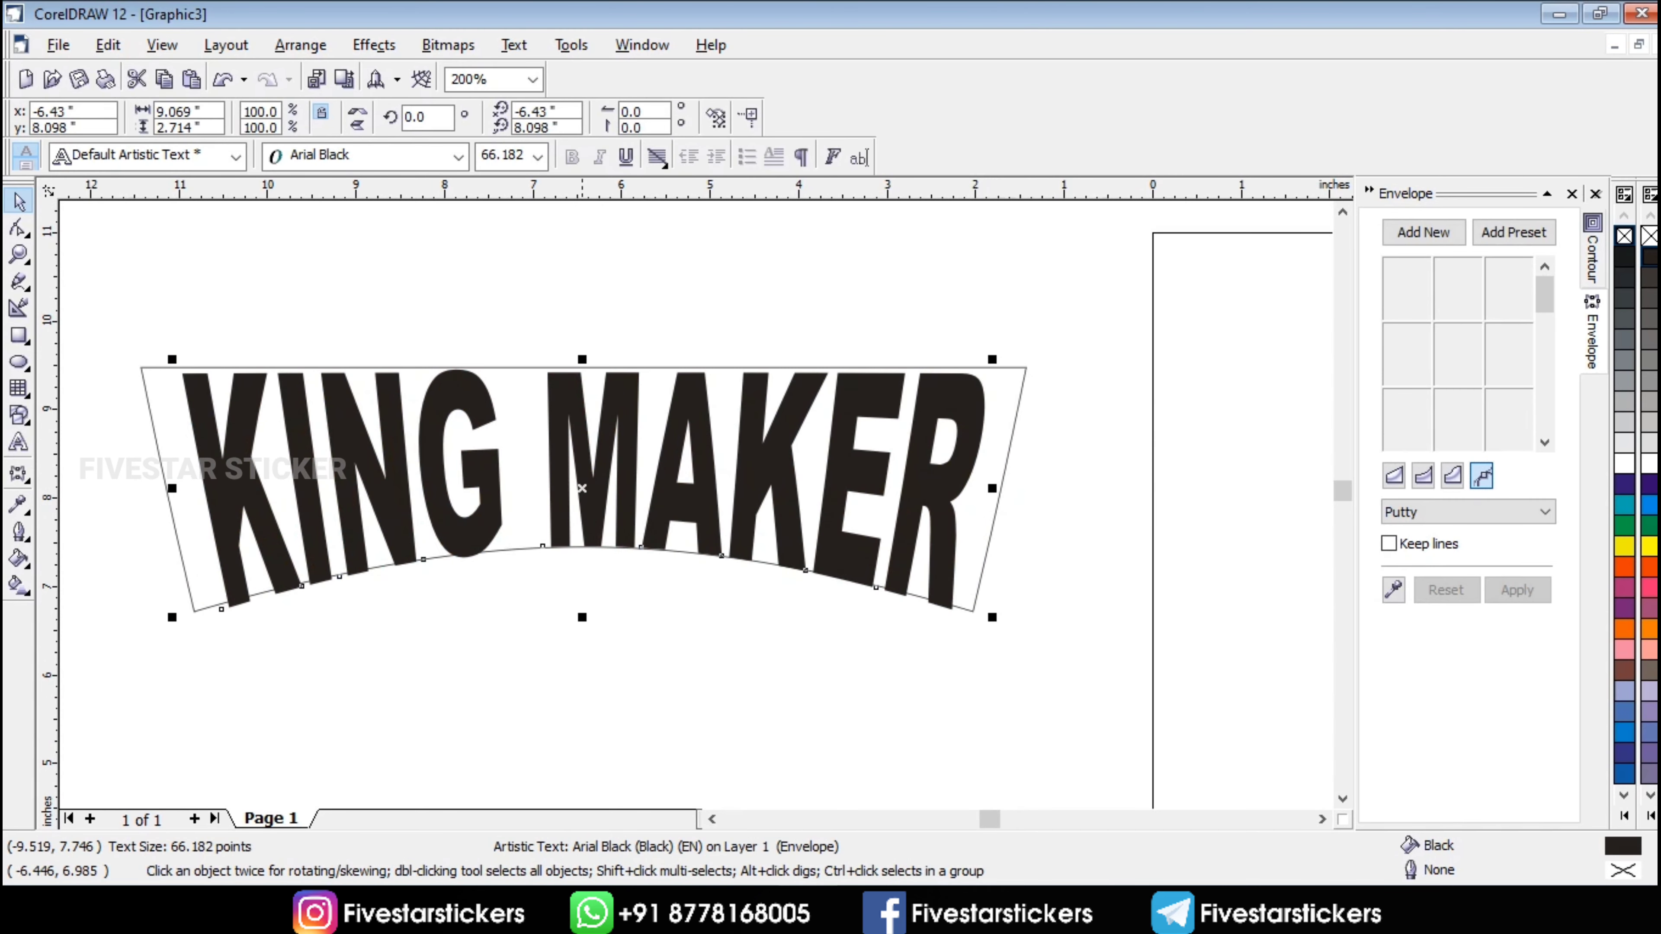
left_click_drag(585, 617, 585, 595)
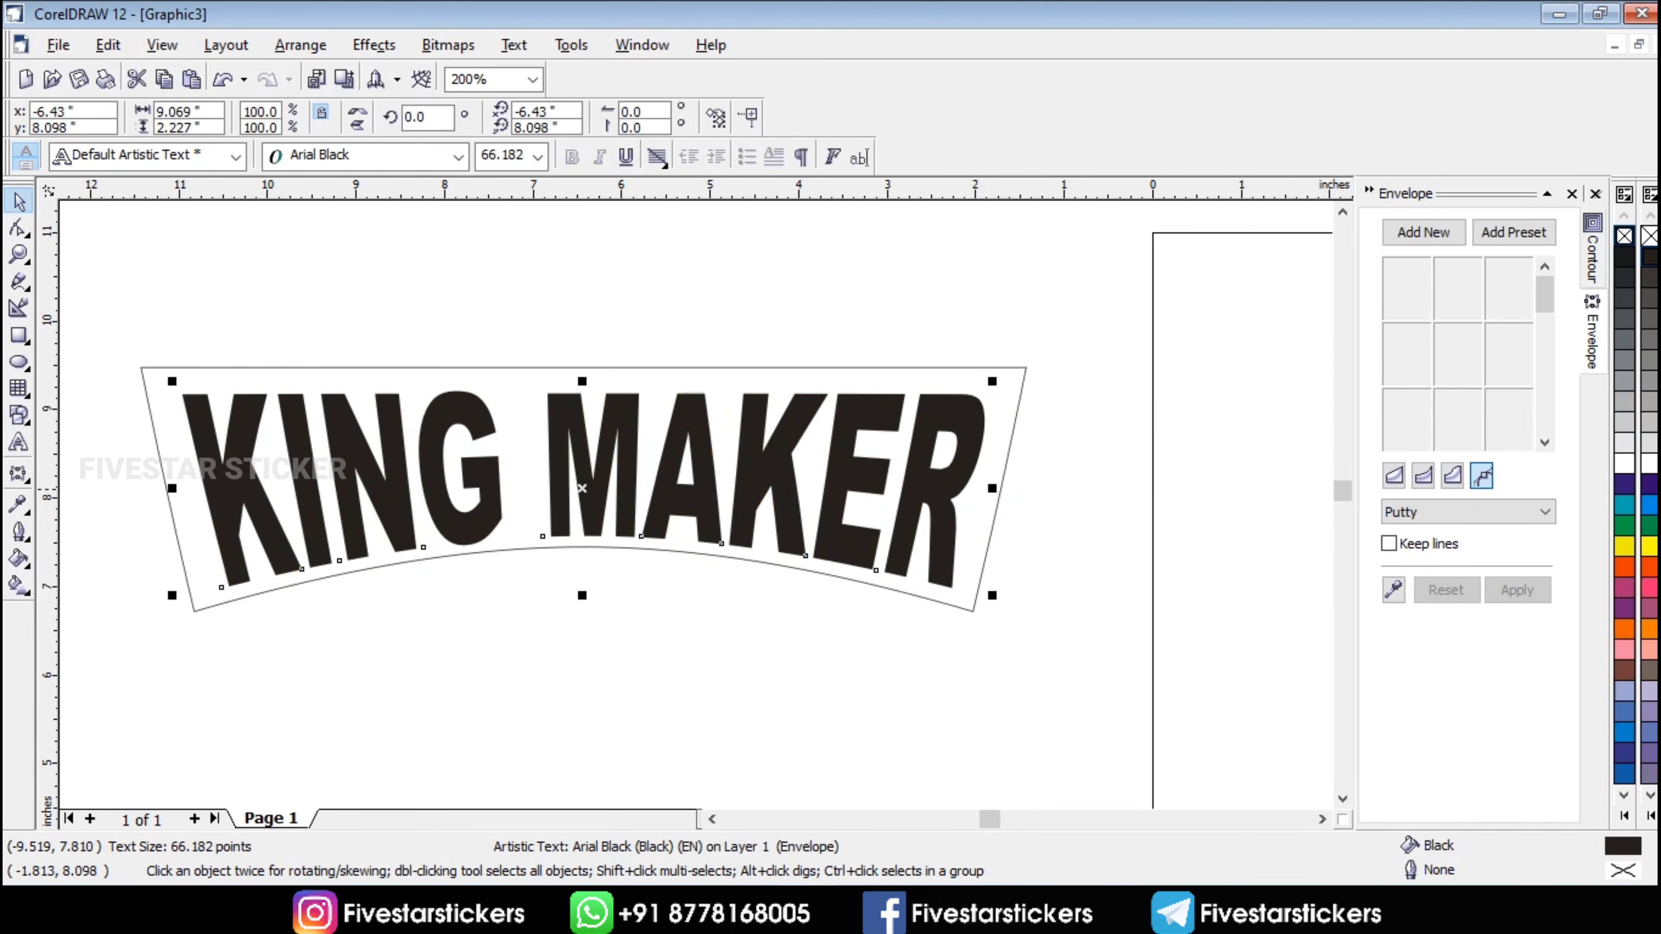
mouse_move(991, 487)
left_mouse_down()
mouse_move(1008, 485)
mouse_move(985, 489)
left_mouse_up()
- Add a one-step outside contour with a 0.15 inch offset around the arched shape
scroll(1046, 460, "up", 1)
left_click(988, 476)
left_click(1368, 190)
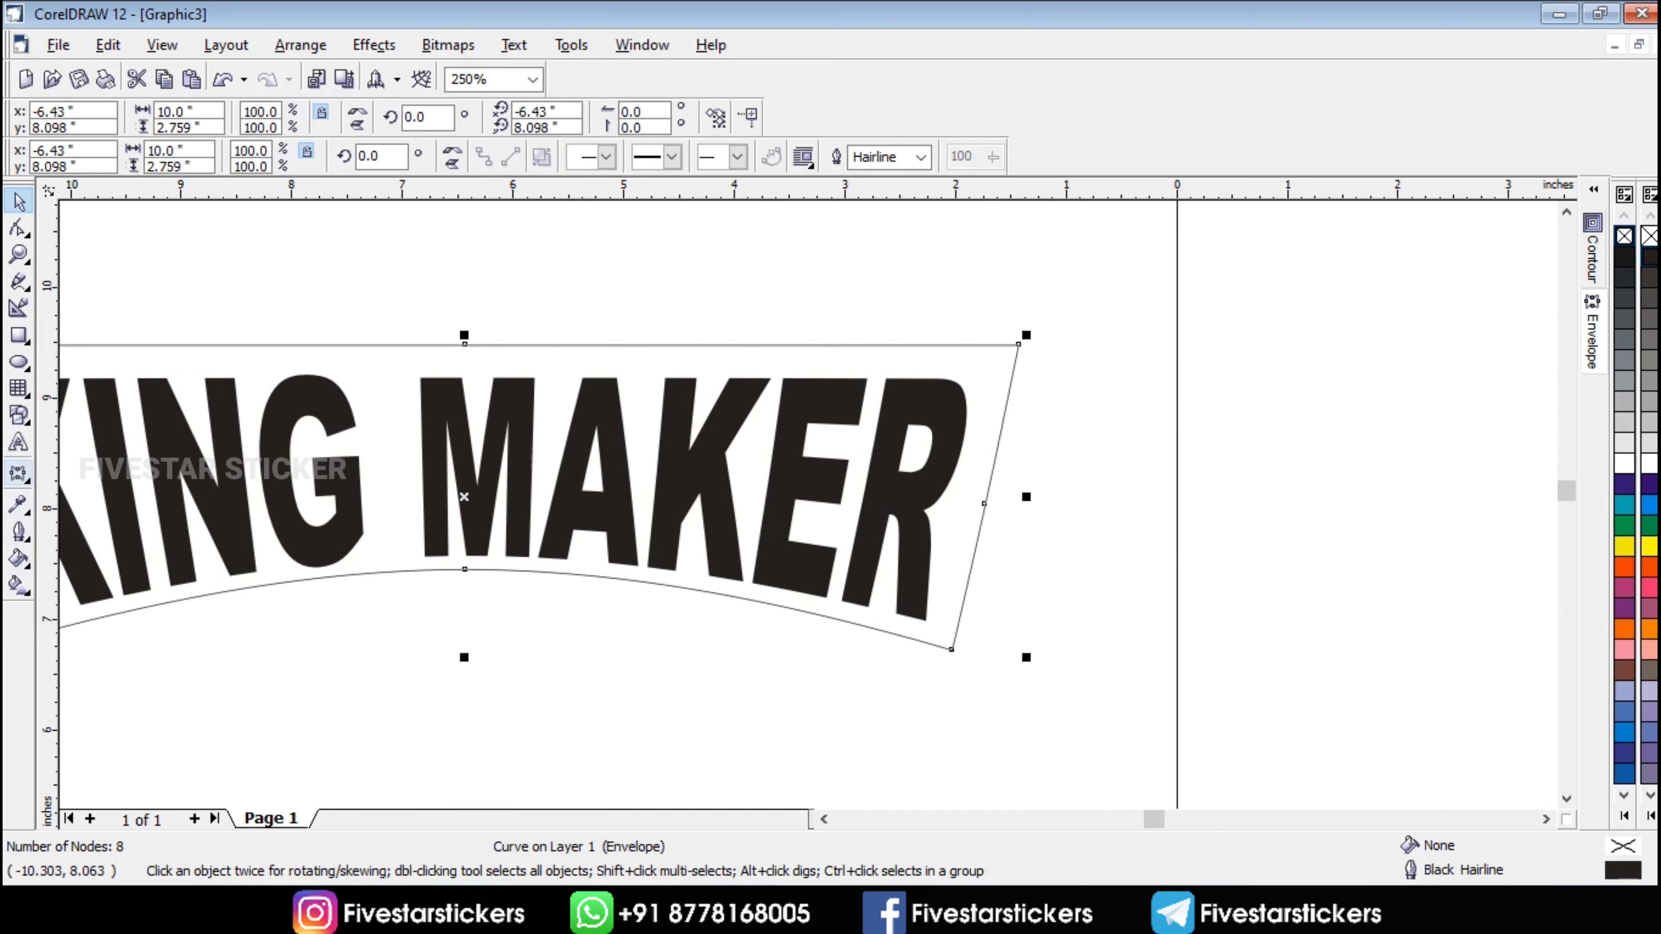
left_click(18, 473)
left_click(94, 486)
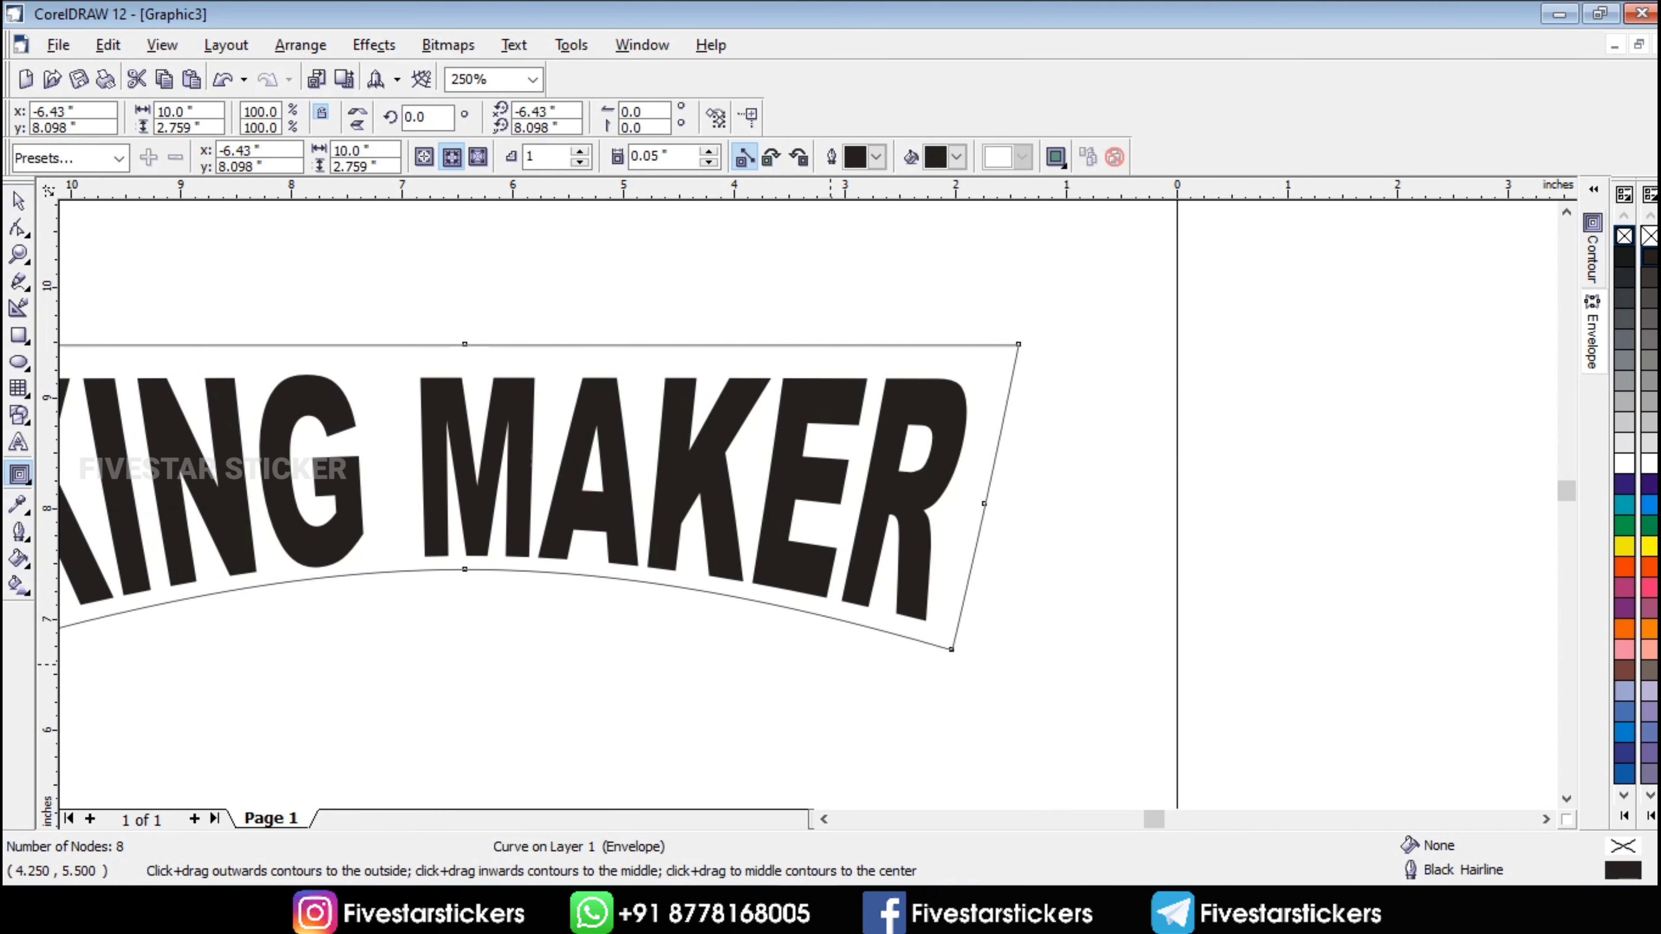
left_click_drag(464, 569, 464, 659)
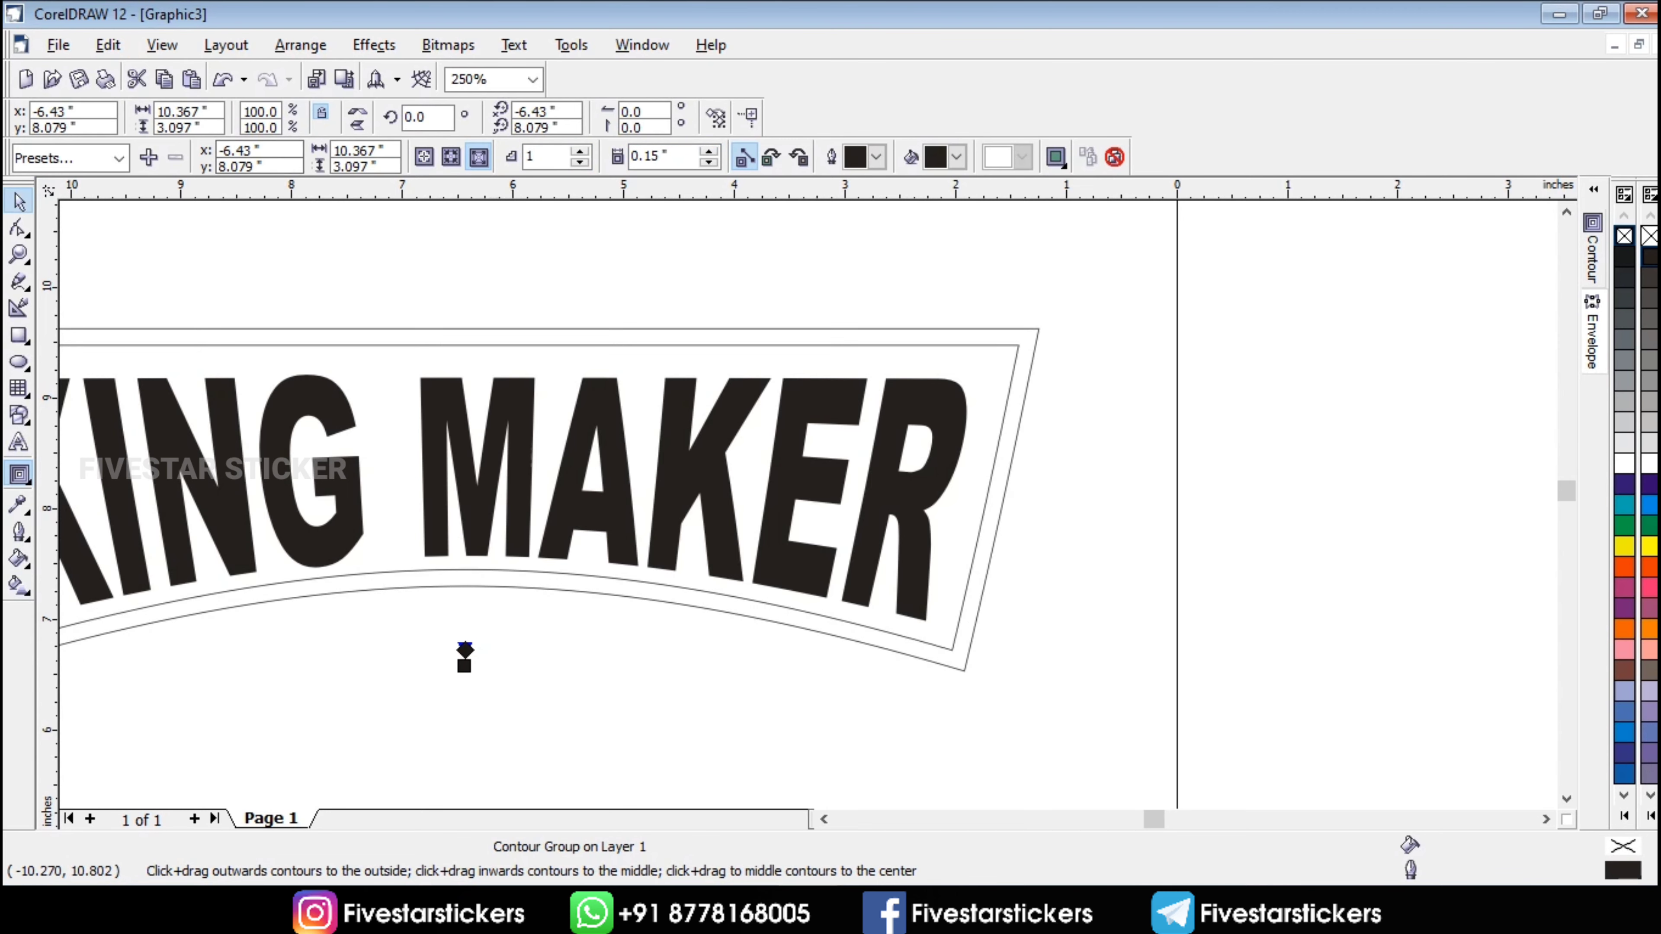
- Break the contour group apart into separate inner and outer shapes
left_click(19, 200)
left_click(300, 45)
left_click(392, 276)
scroll(1138, 461, "down", 2)
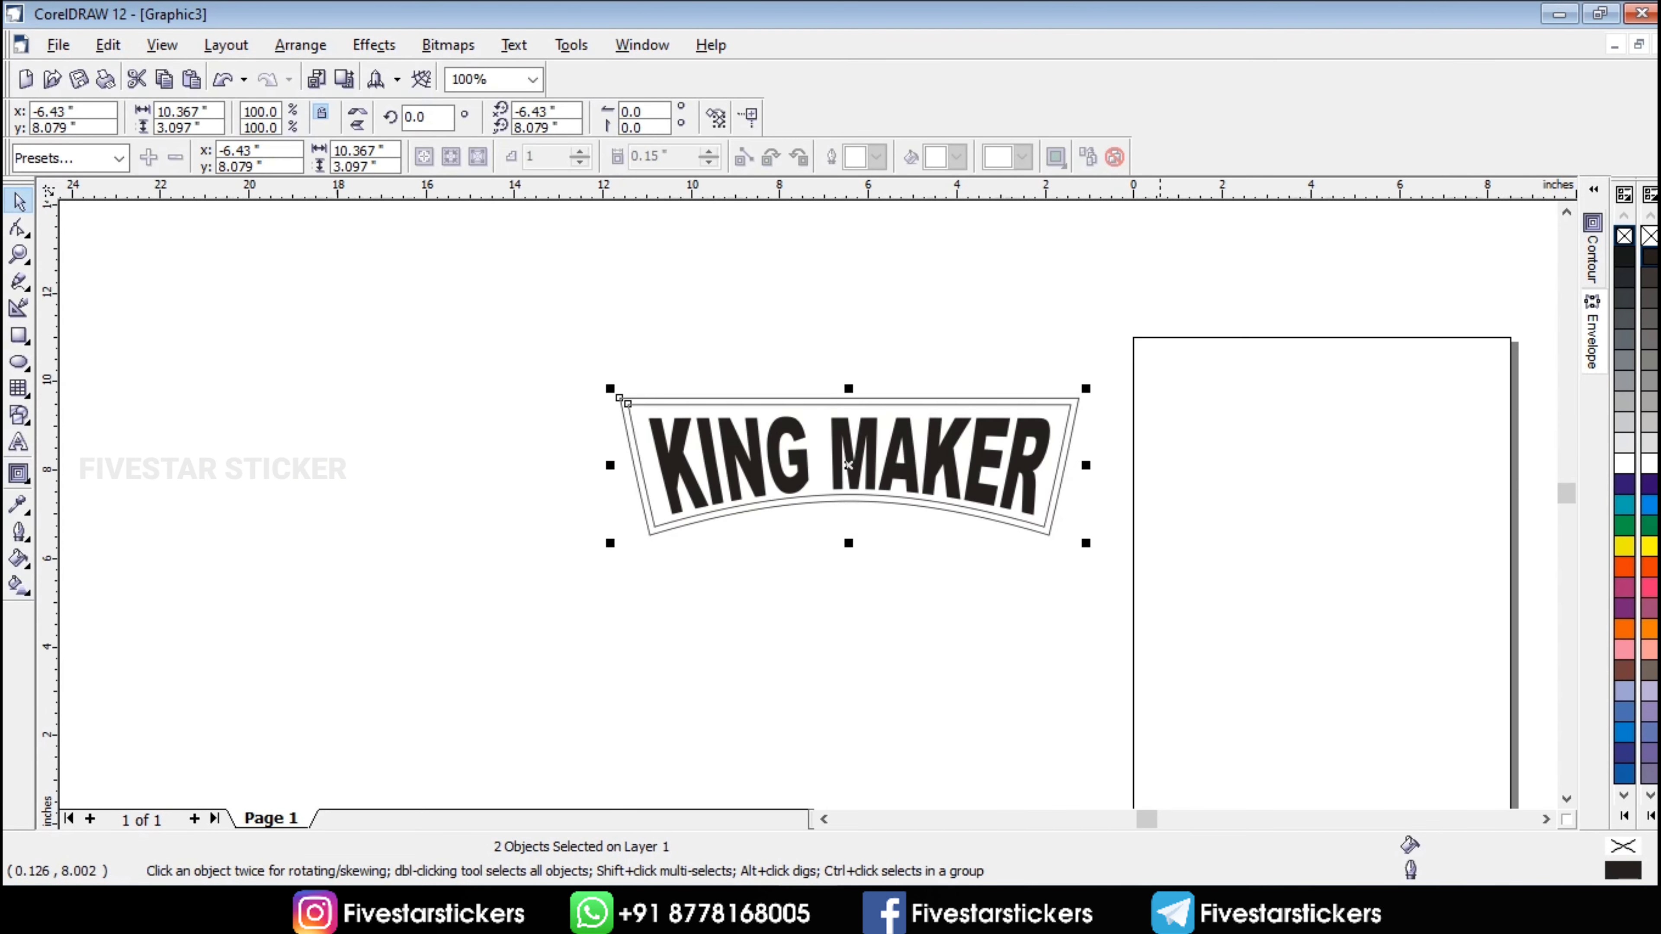
- Fill both the inner and outer arched shapes behind the KING MAKER text with black
left_click(1159, 480)
scroll(1105, 458, "up", 1)
left_click_drag(1188, 328, 432, 590)
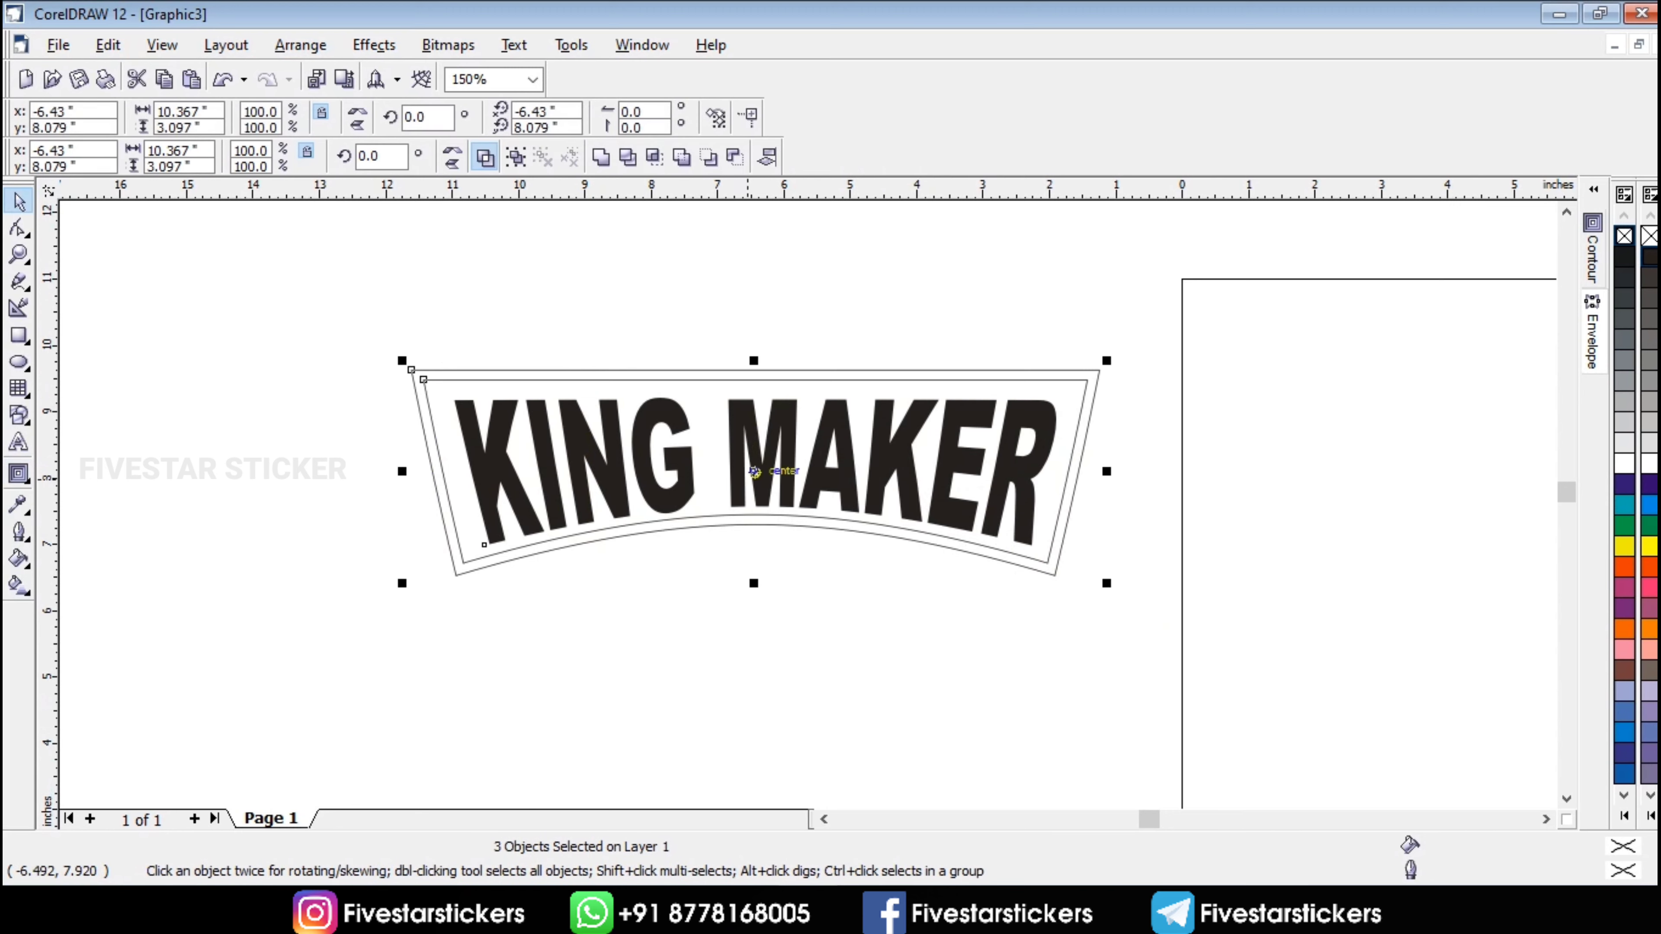
left_click(1624, 257)
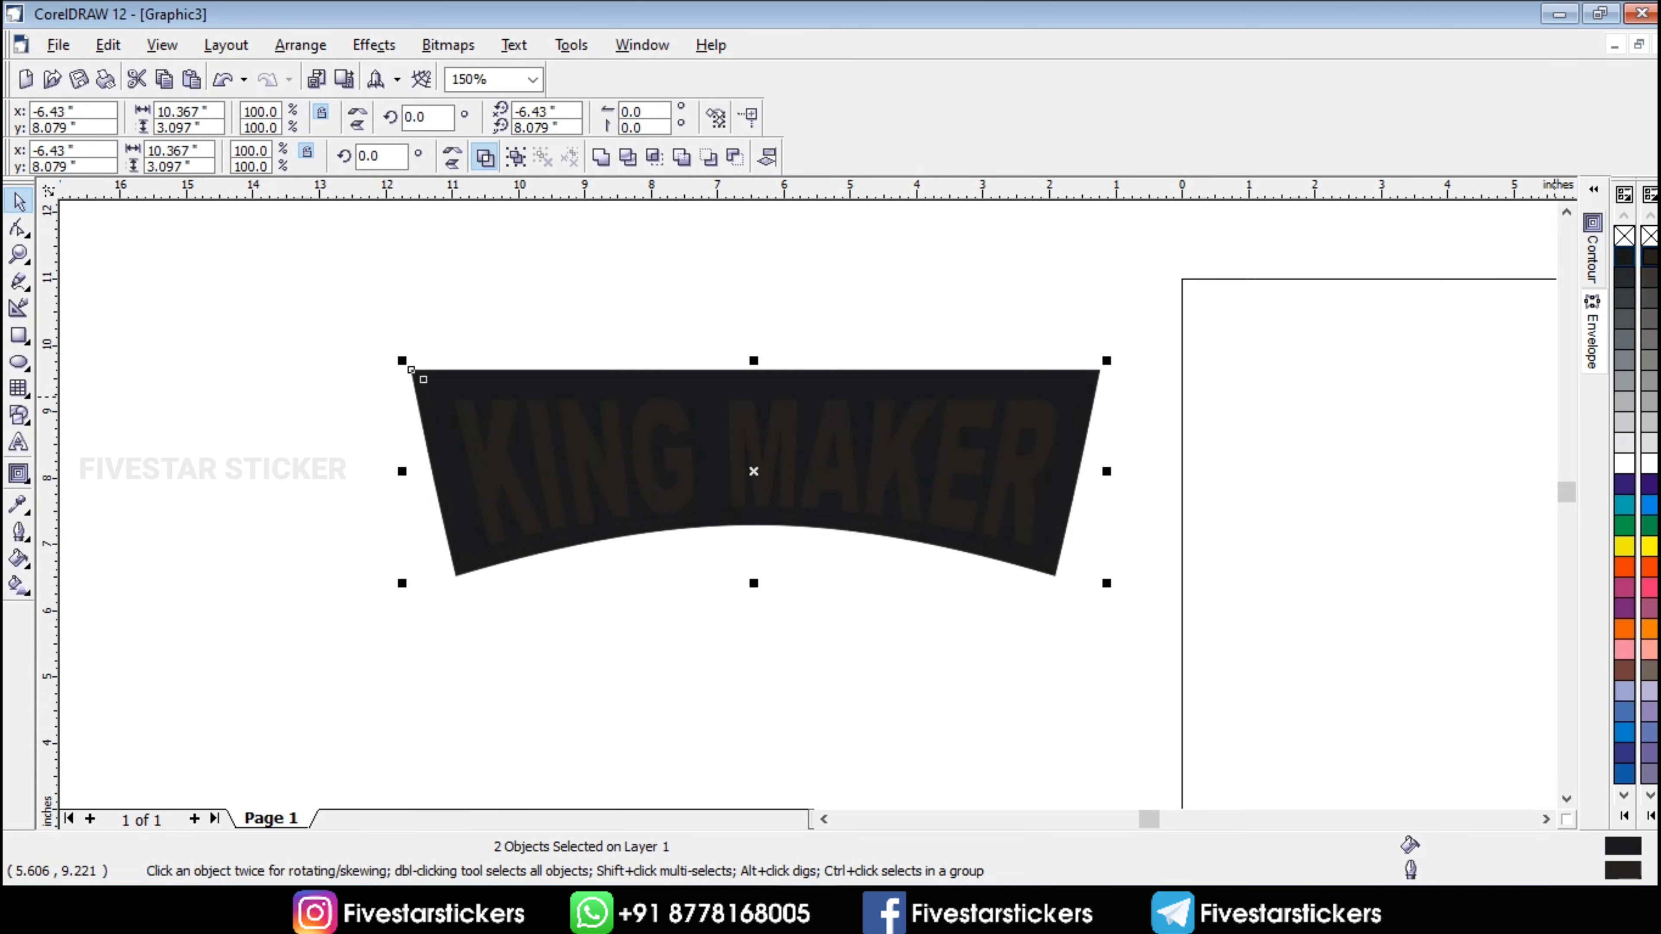
- Combine the two black arched shapes into a frame and centre the KING MAKER text in it horizontally and vertically
left_click(485, 157)
left_click_drag(271, 279, 1268, 675)
left_click(767, 157)
left_click(869, 417)
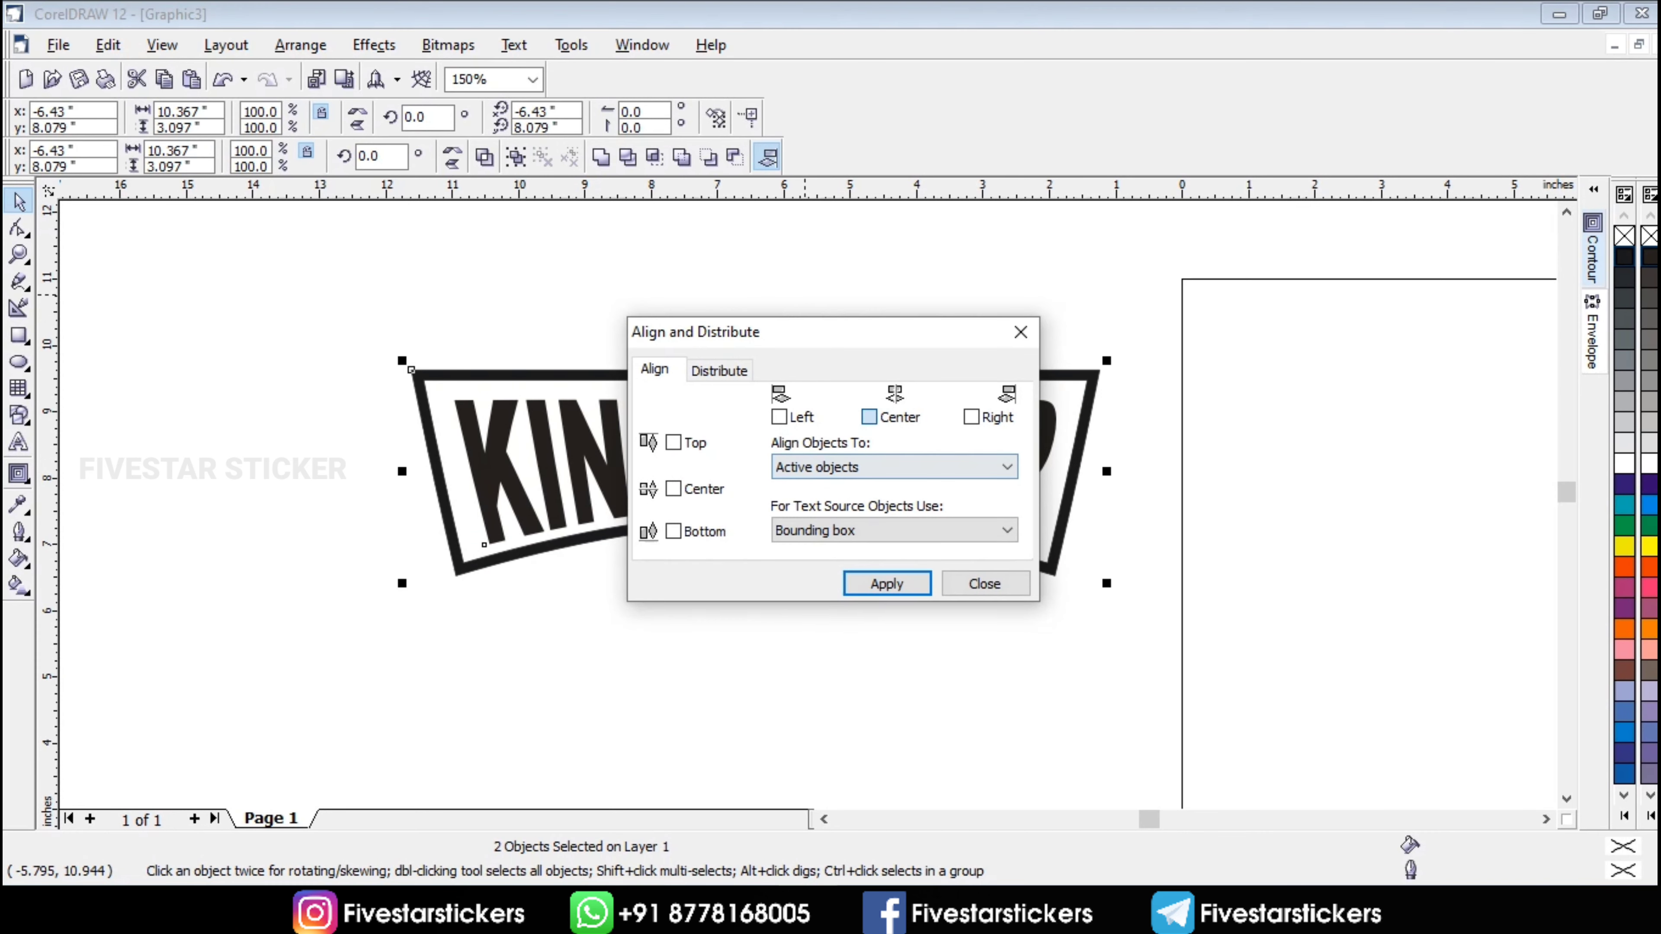
left_click(887, 583)
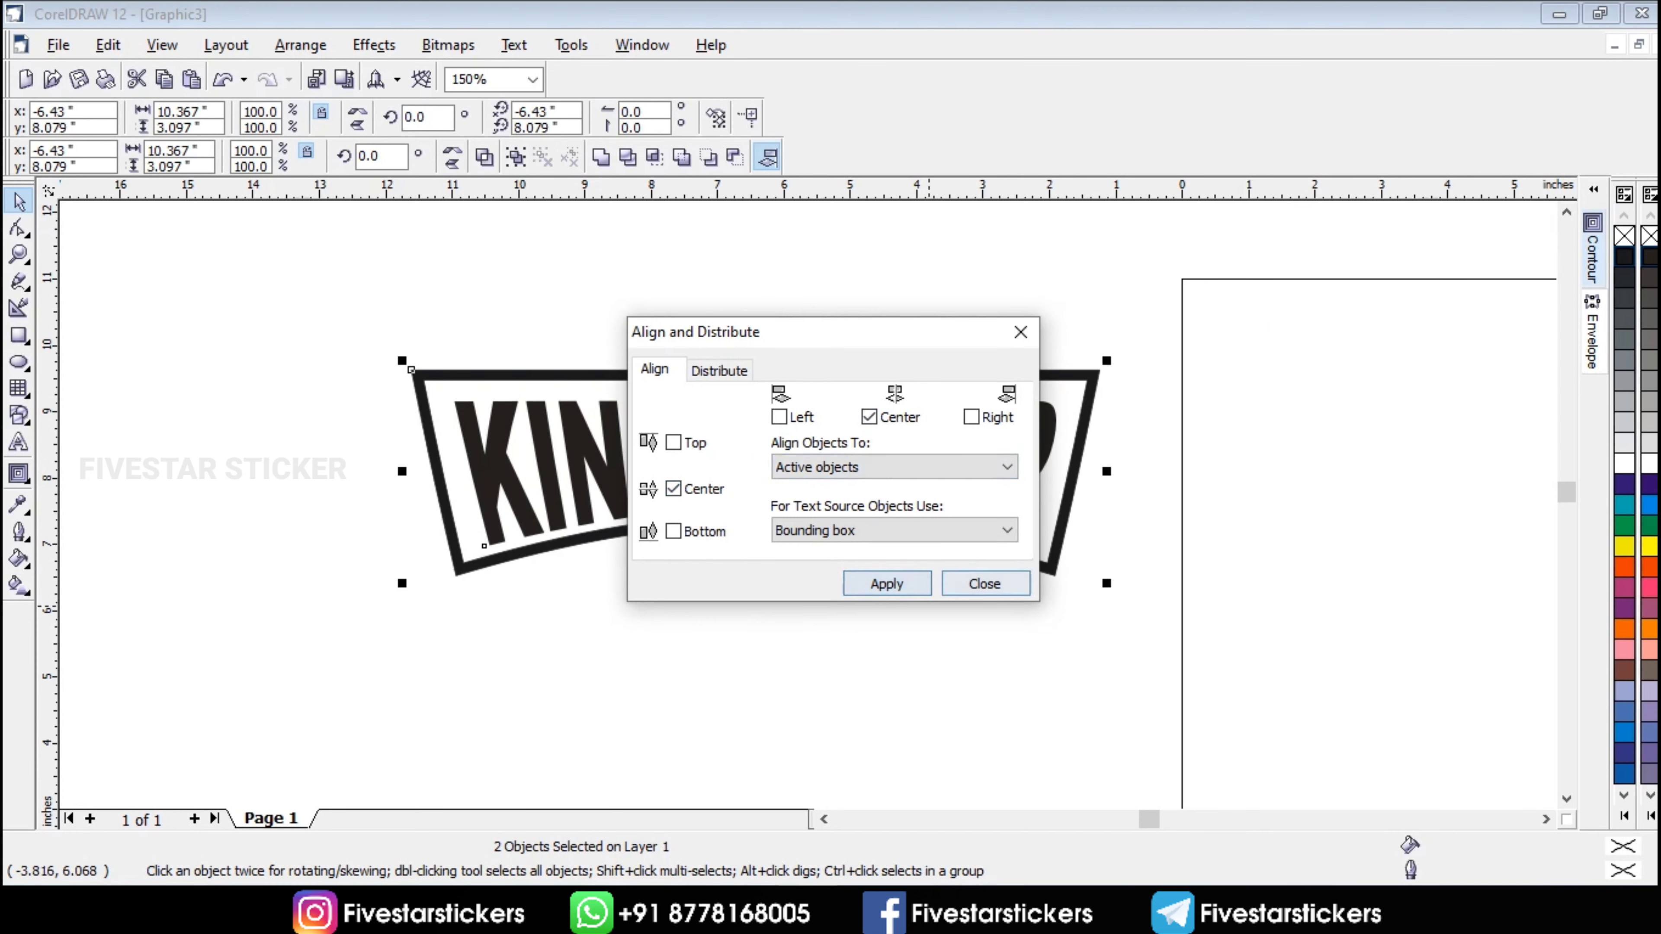
left_click(984, 583)
- Move the KING MAKER text within the arched frame to a vertical position of about 8.2 inches
left_click(1028, 498)
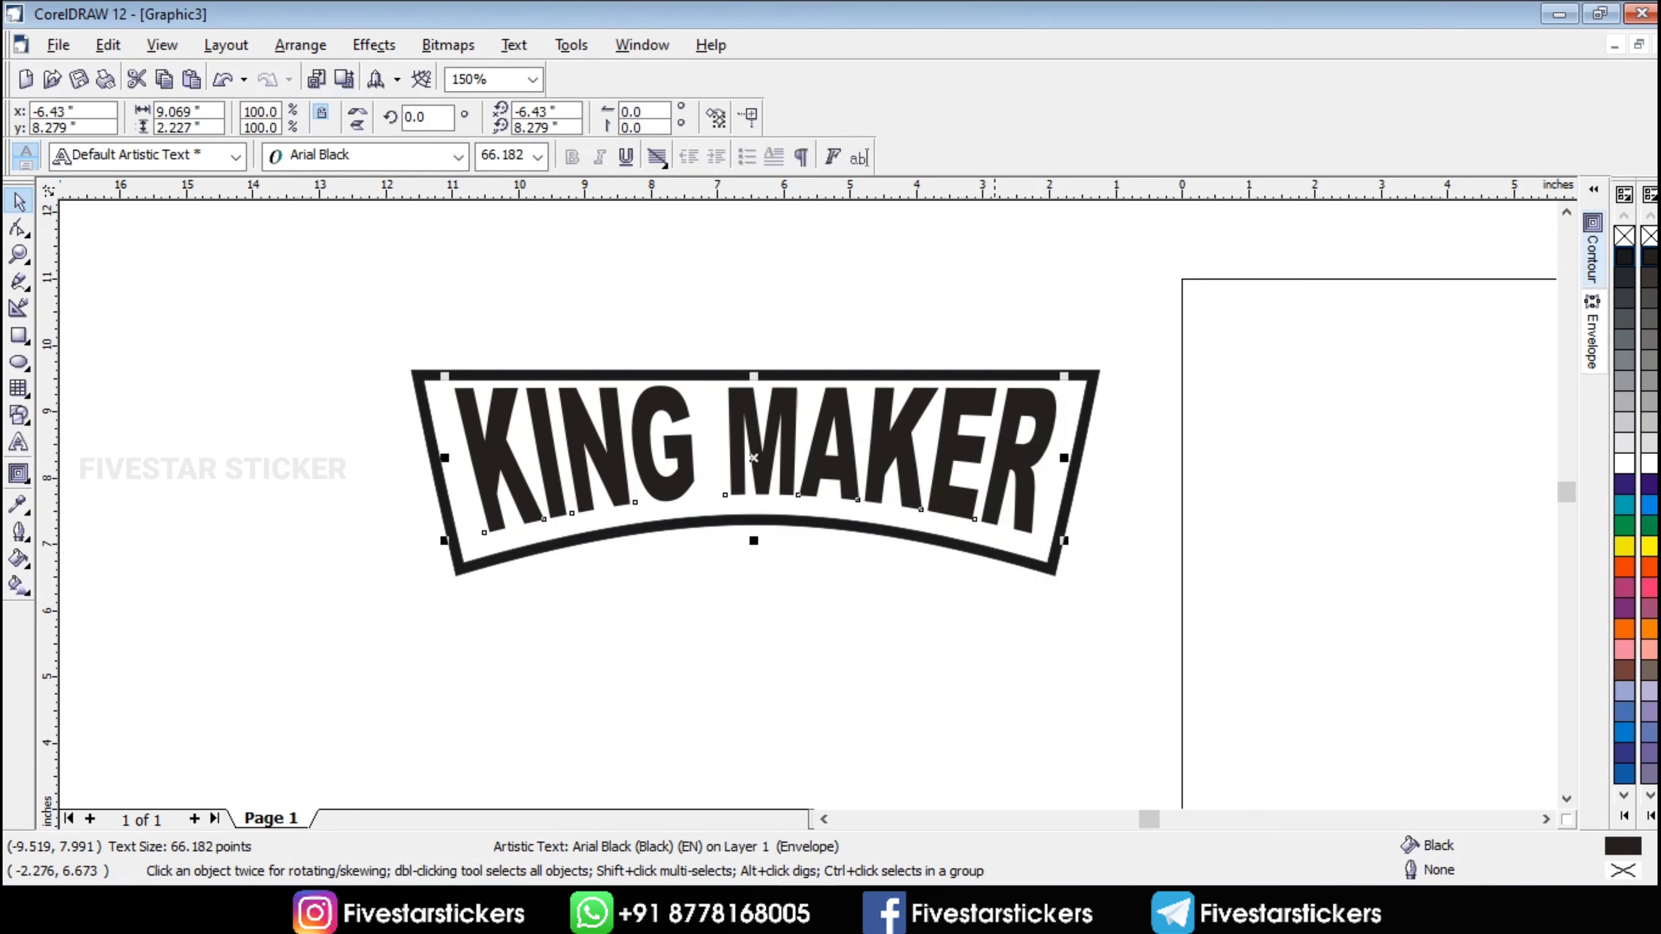
key("Down")
key("Down")
scroll(790, 456, "up", 1)
left_click_drag(782, 458, 784, 443)
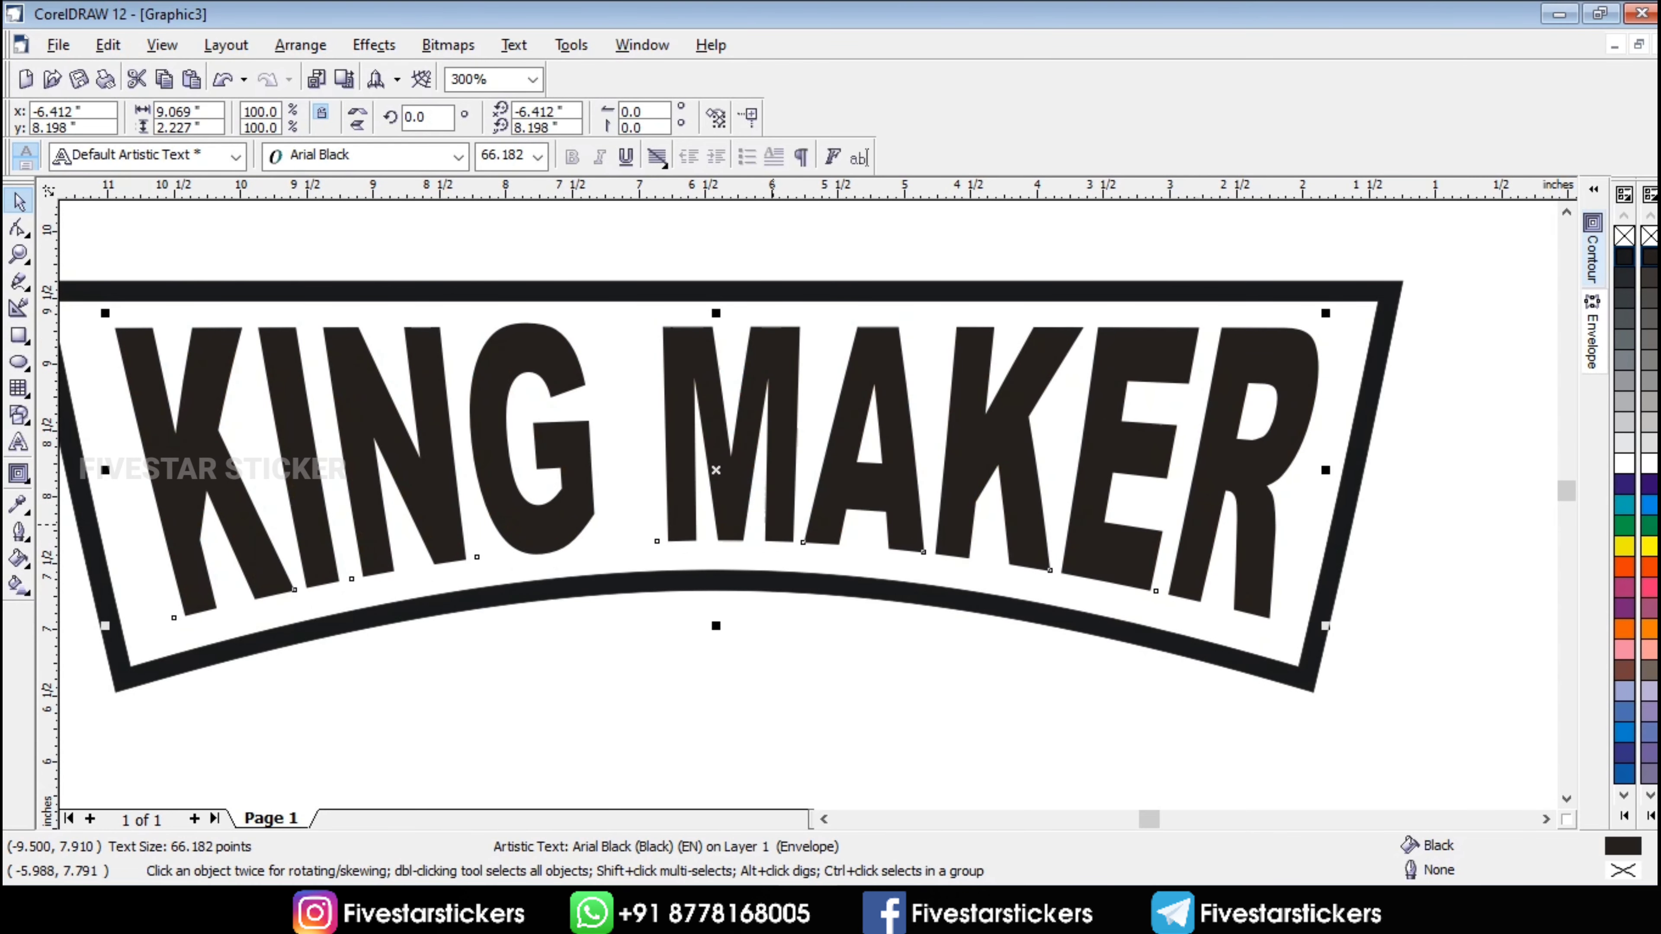
scroll(808, 468, "down", 2)
- Align the KING MAKER text and the arched frame to each other by their horizontal centres
key("ctrl+a")
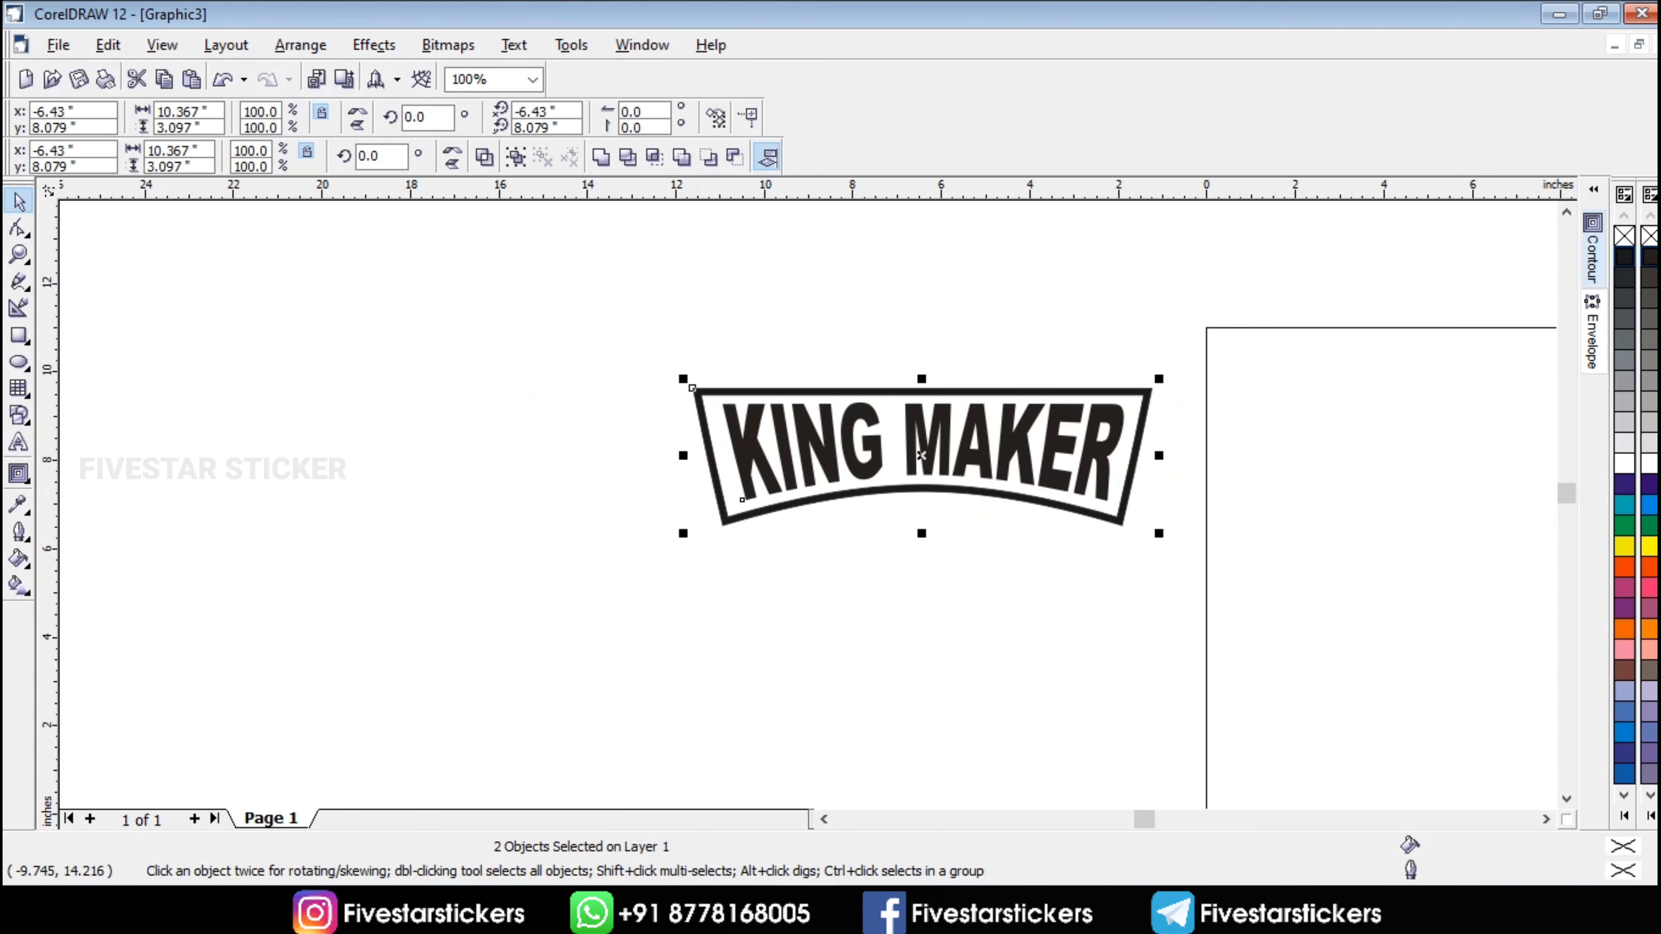
left_click(766, 157)
left_click(870, 417)
left_click(887, 583)
left_click(1005, 581)
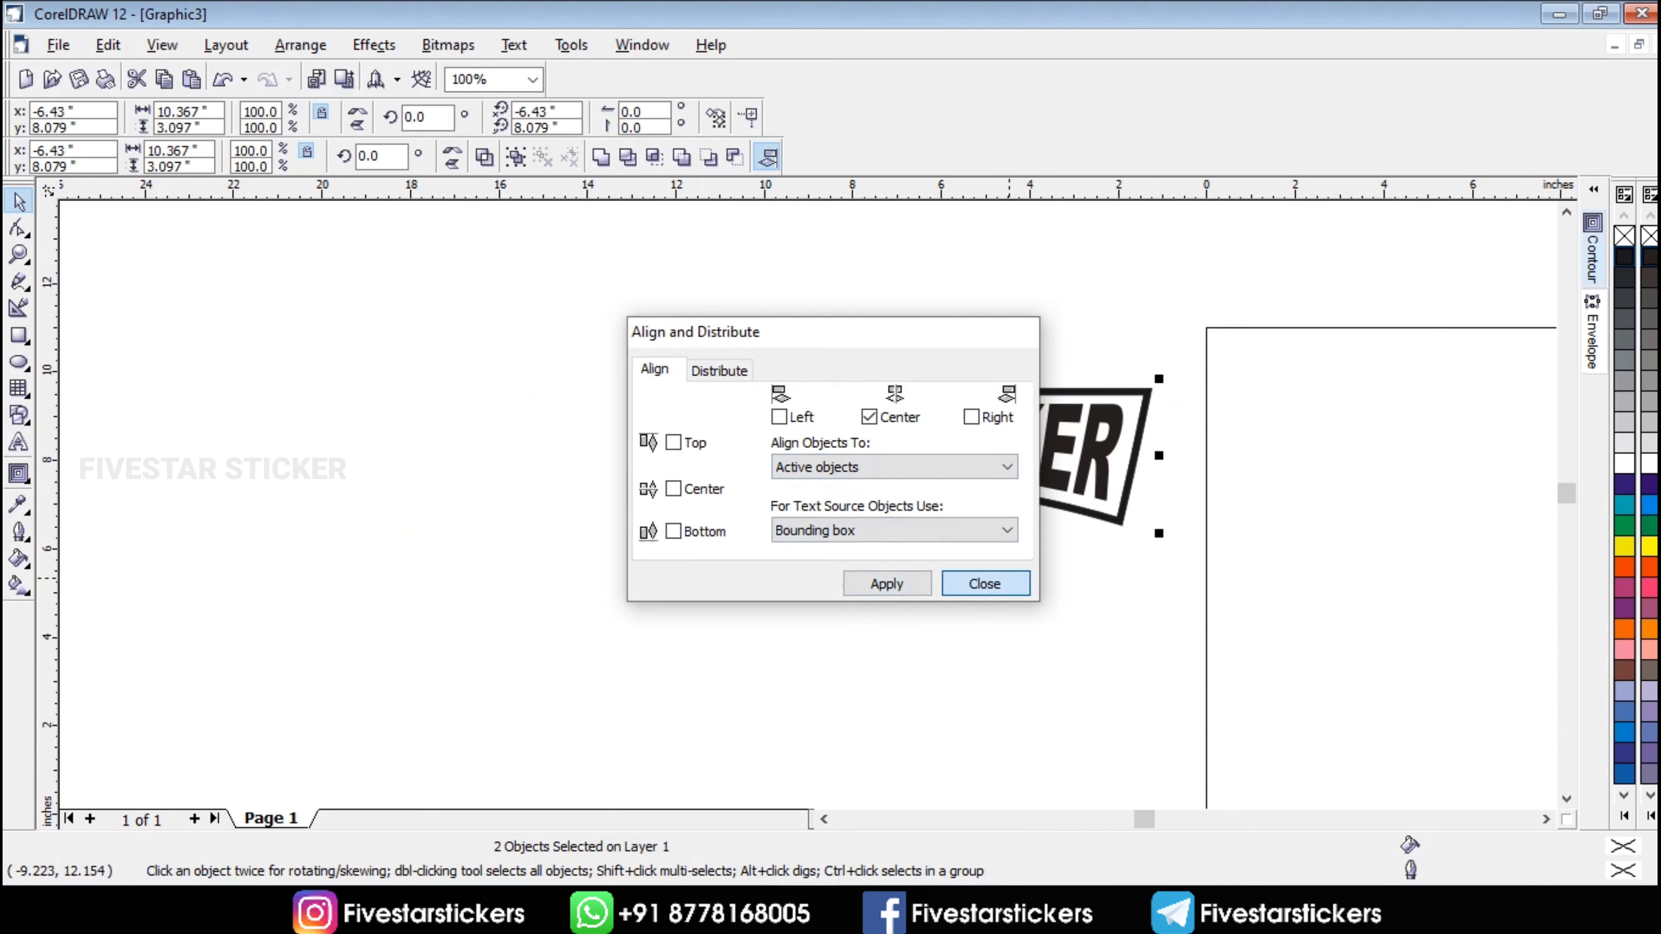
left_click(1004, 629)
key("F4")
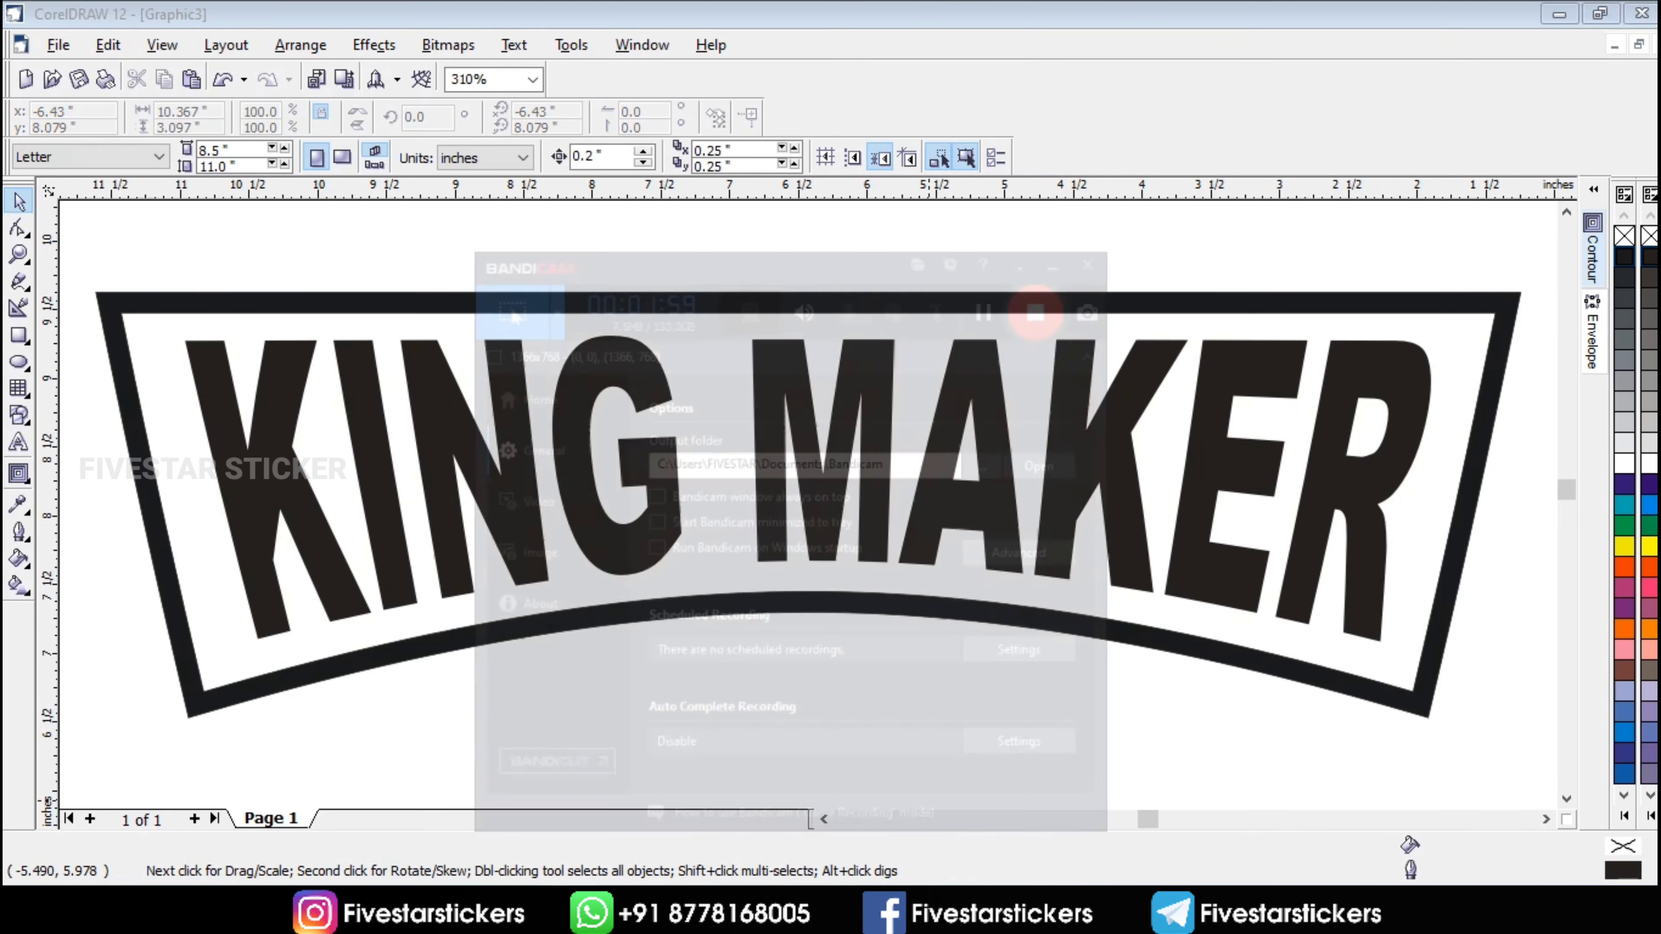
right_click(785, 695)
left_click(844, 552)
key("F3")
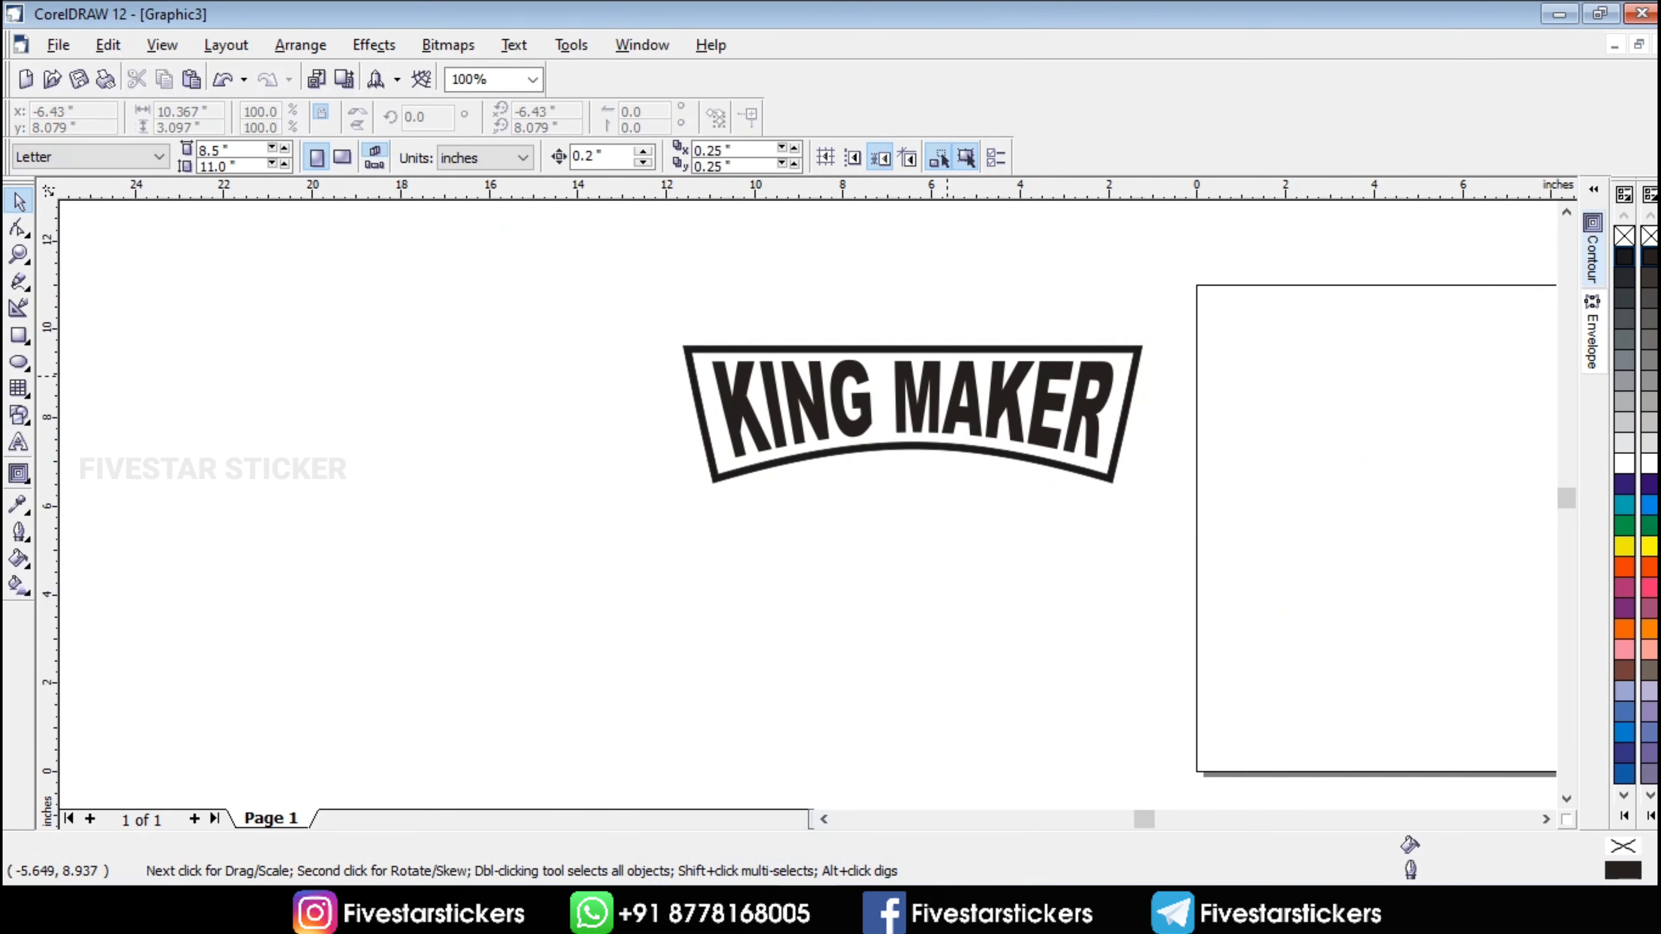
- Place a vertical guideline through the arched frame's centre at about x -6.44 inches
scroll(955, 399, "up", 3)
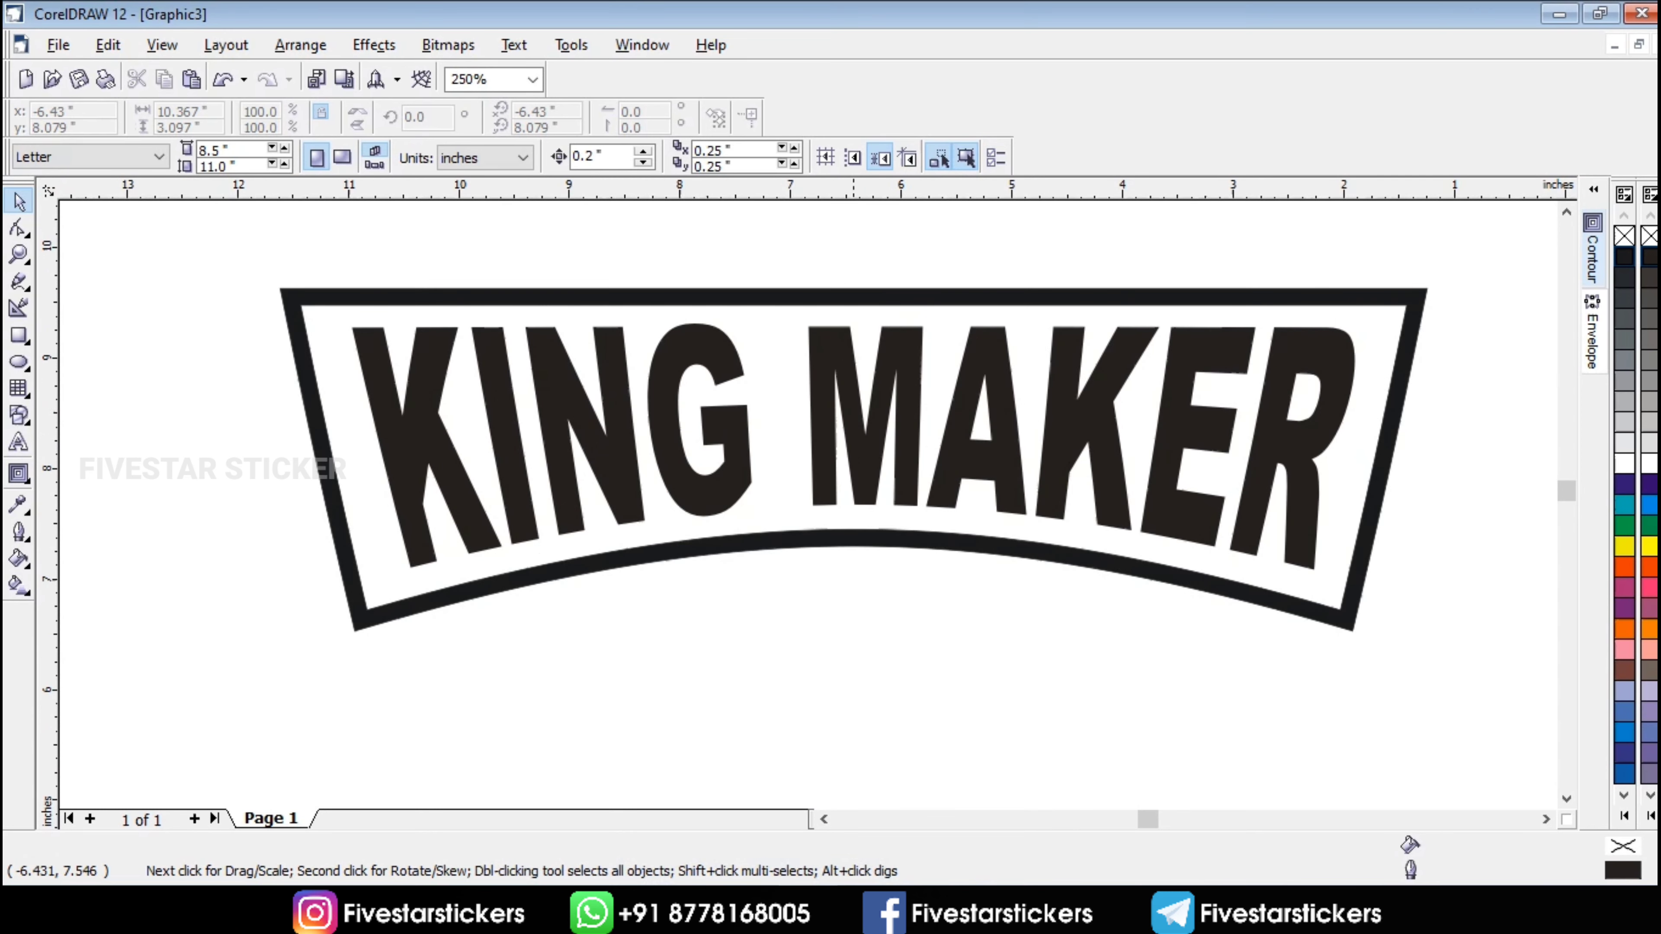
left_click(853, 540)
left_click_drag(51, 362, 852, 653)
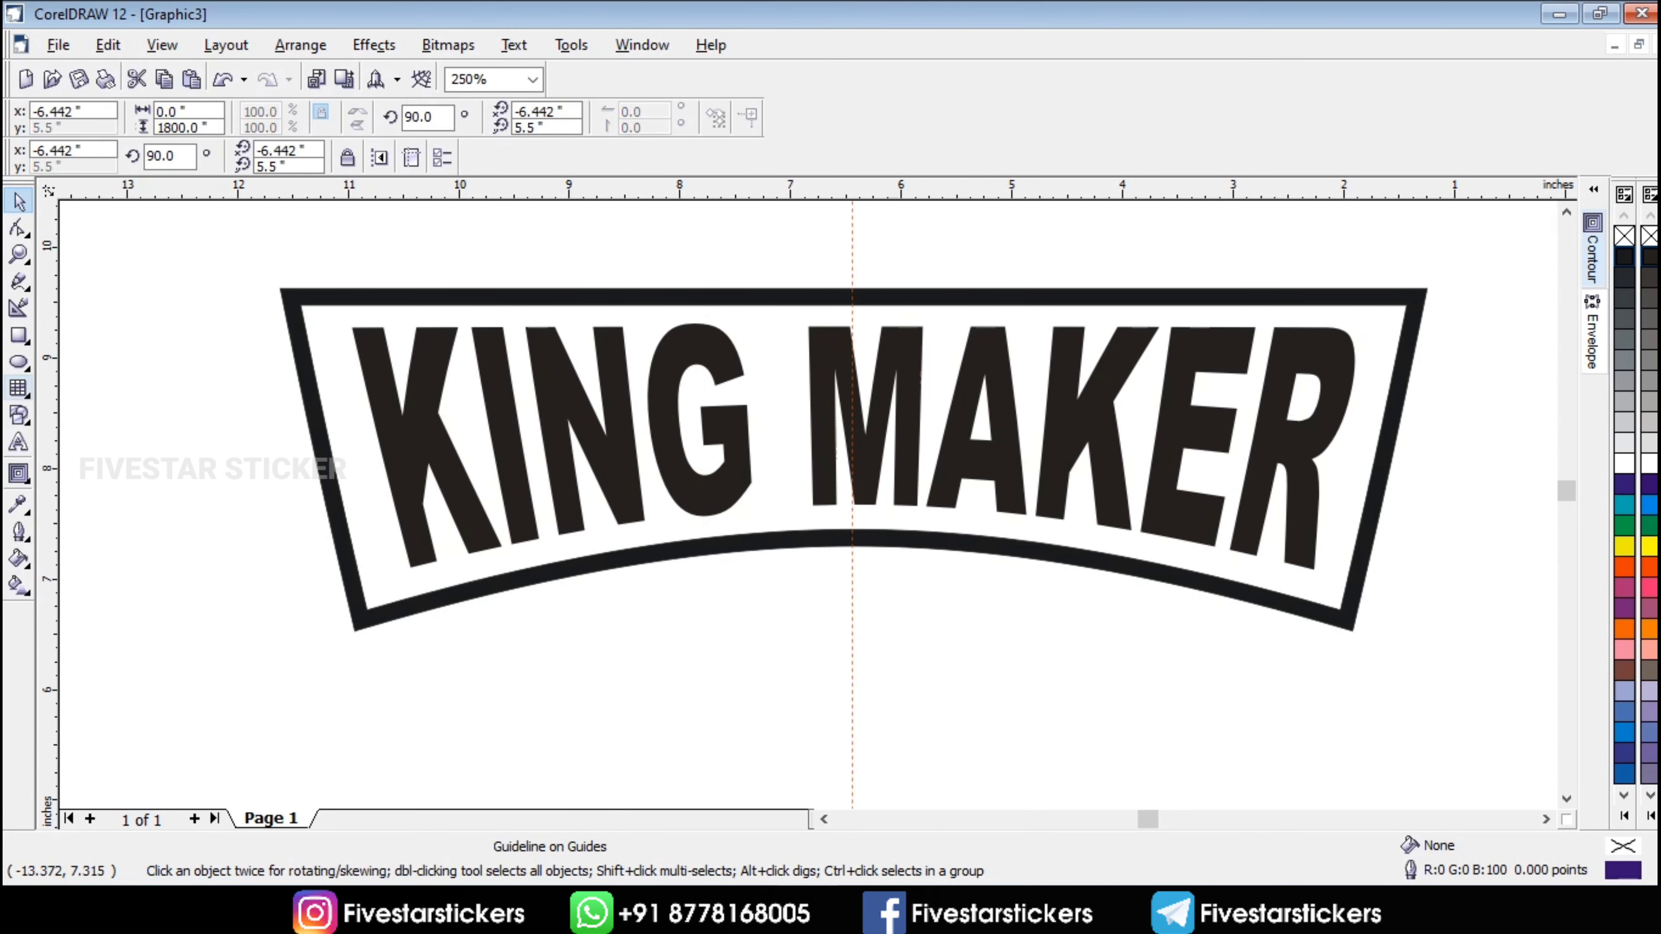
- Draw a rectangle about 6.8 by 2.9 inches across the frame's lower edge and centre it horizontally on the frame
left_click(19, 335)
left_click_drag(467, 422, 1218, 743)
key("space")
left_click(981, 296, "shift")
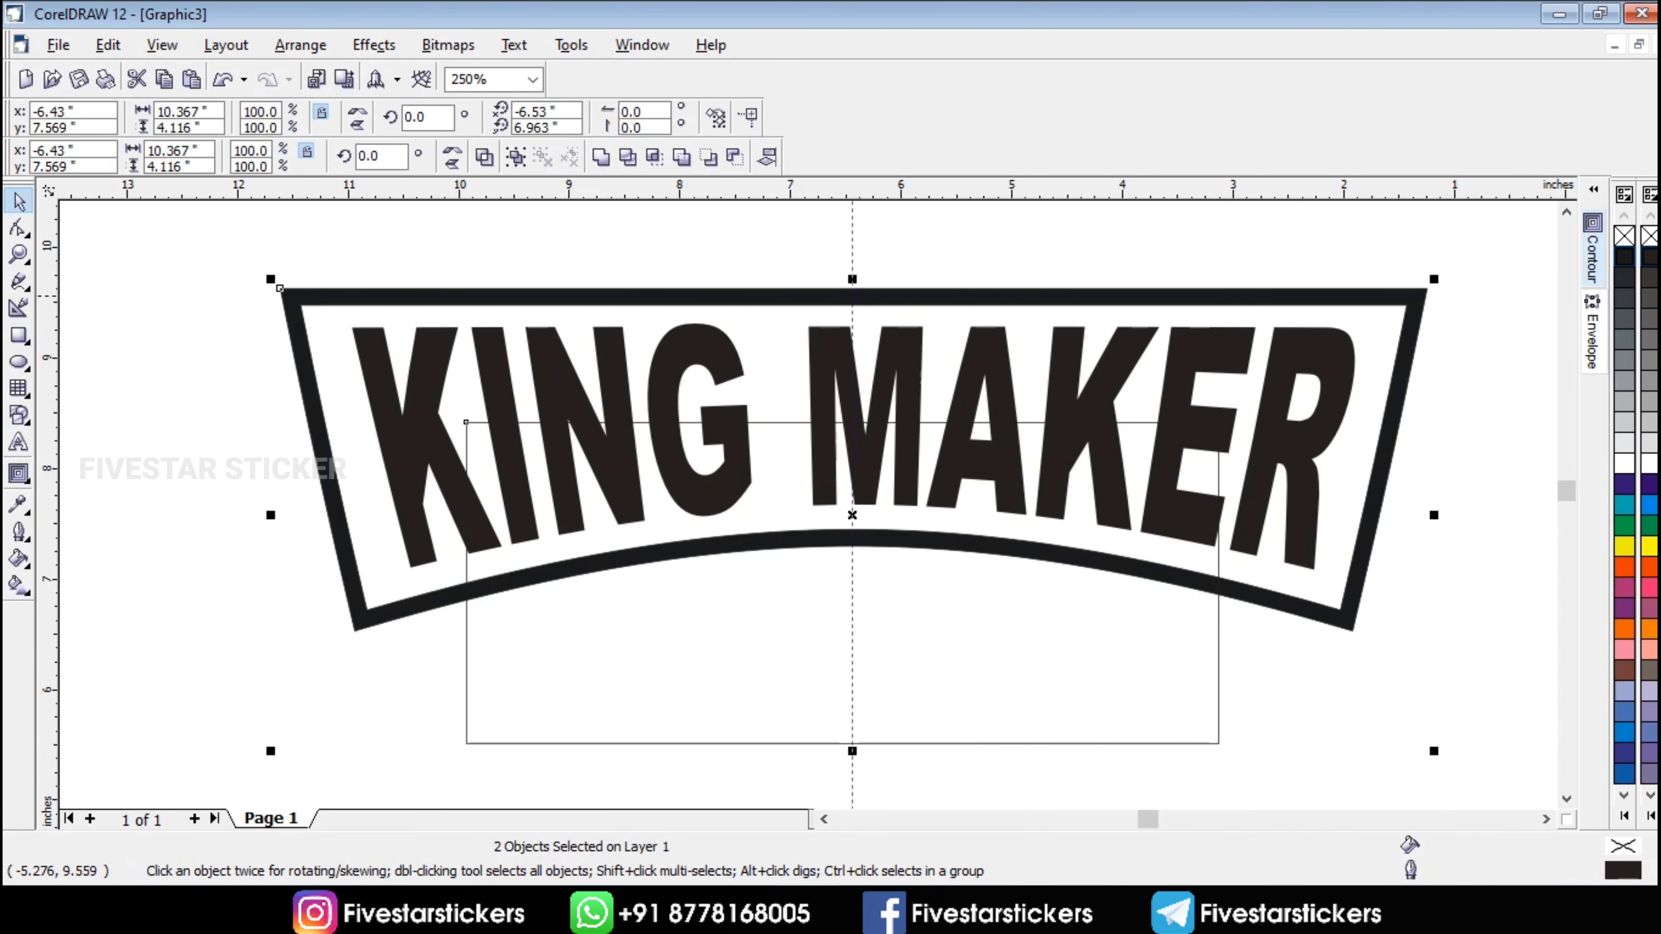
left_click(768, 156)
left_click(886, 583)
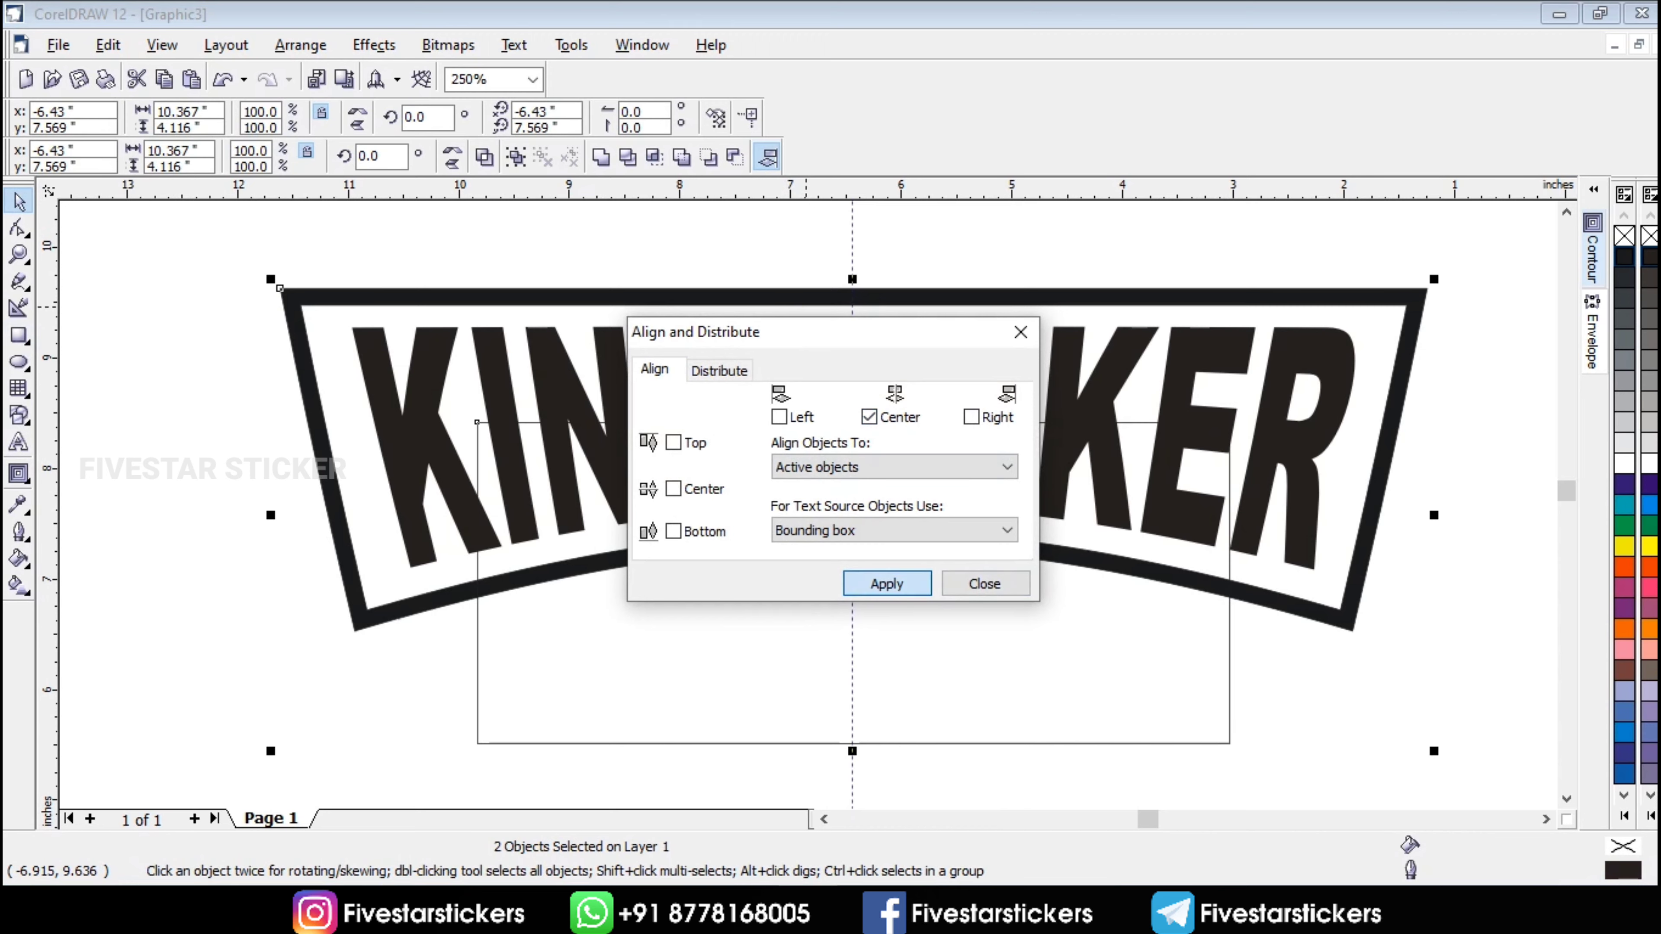
left_click(984, 584)
- Move the rectangle up 0.4 inches along the centre guideline and convert it to curves
scroll(1013, 492, "down", 2)
left_click(1125, 663)
scroll(1009, 566, "up", 1)
scroll(1007, 565, "up", 2)
left_click(1002, 573)
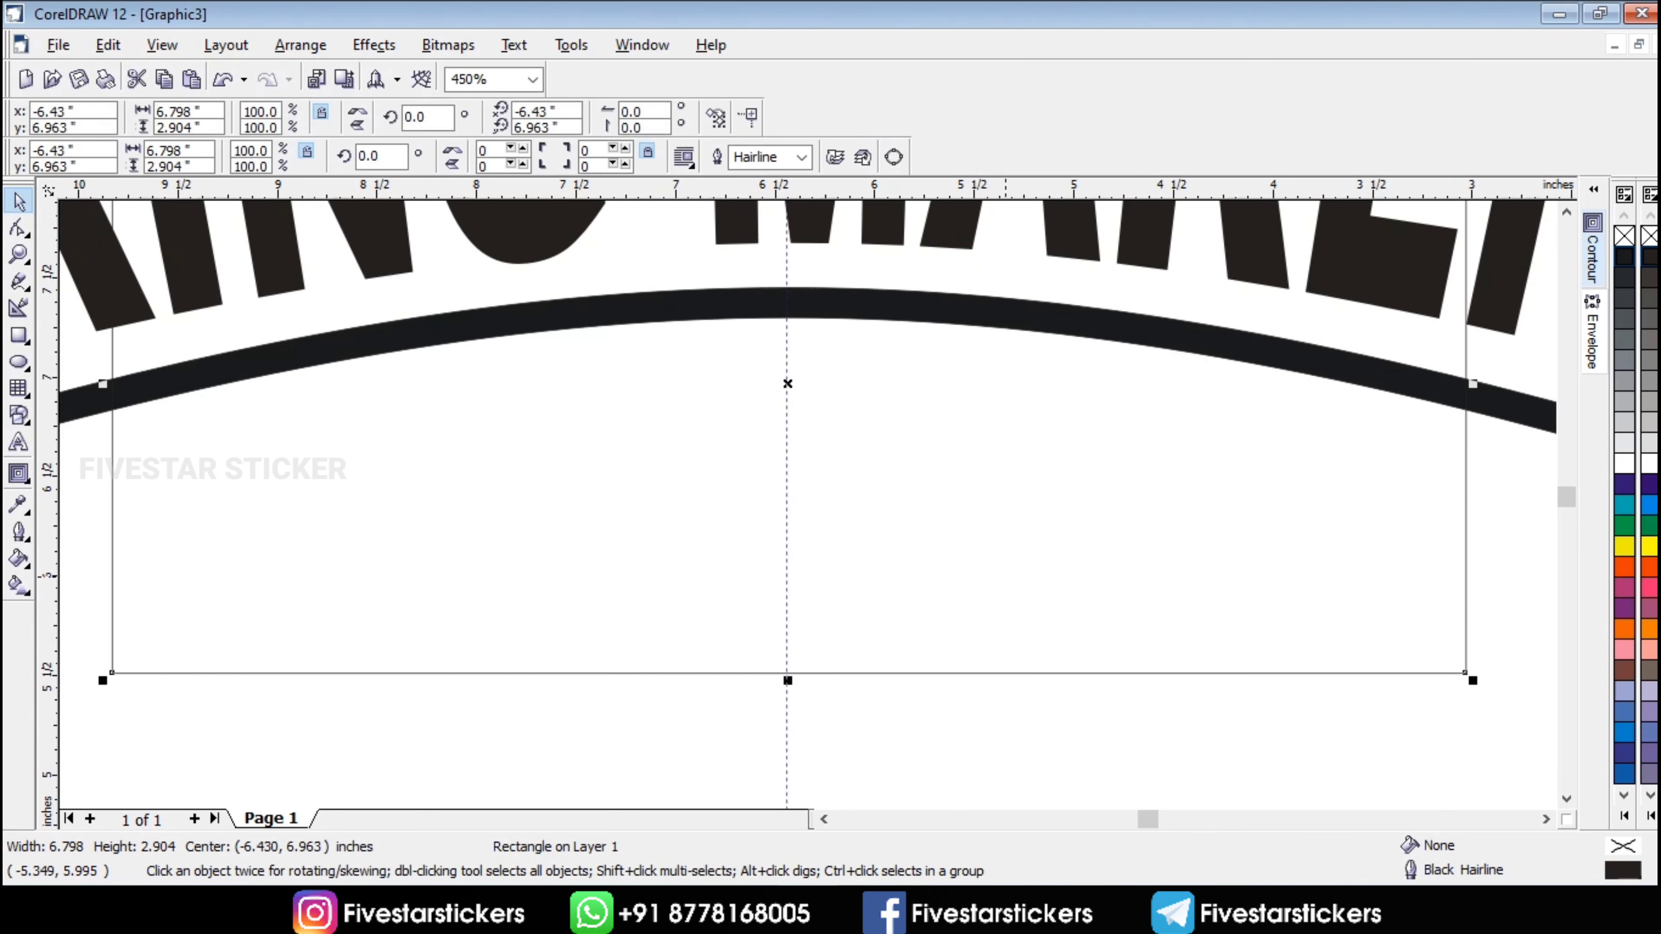
key("Up")
key("Up")
scroll(991, 576, "down", 1)
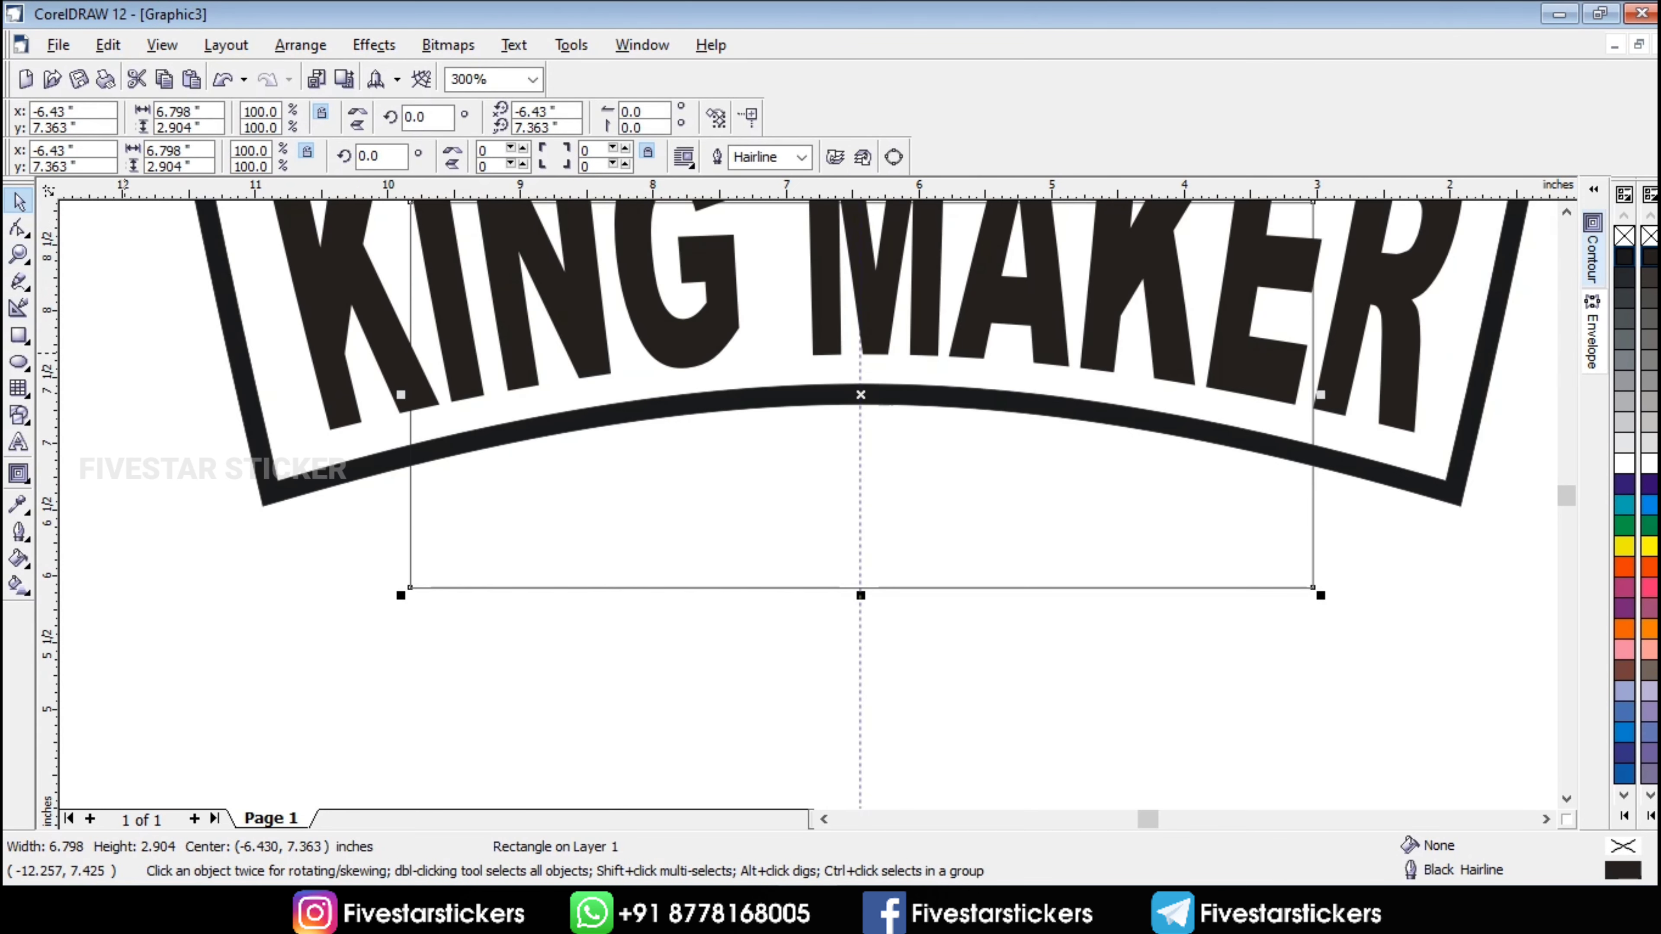
left_click(300, 45)
left_click(340, 410)
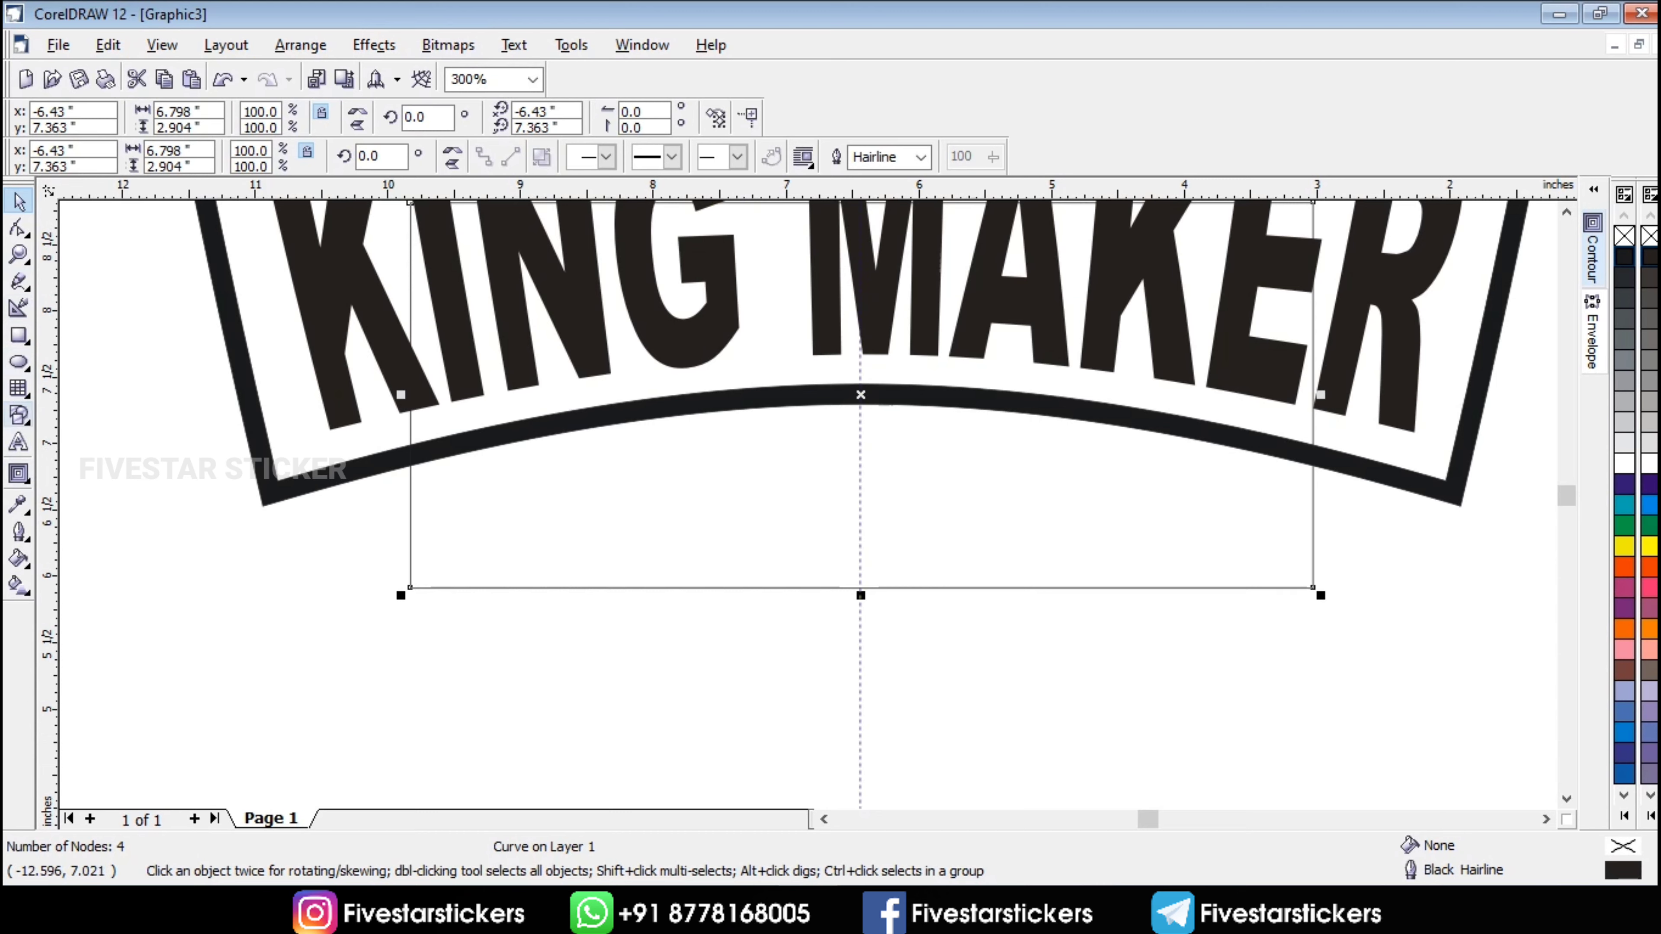
- Apply a Double Arc envelope to the rectangle, pulling its bottom centre node down about 0.65 inches
left_click(18, 473)
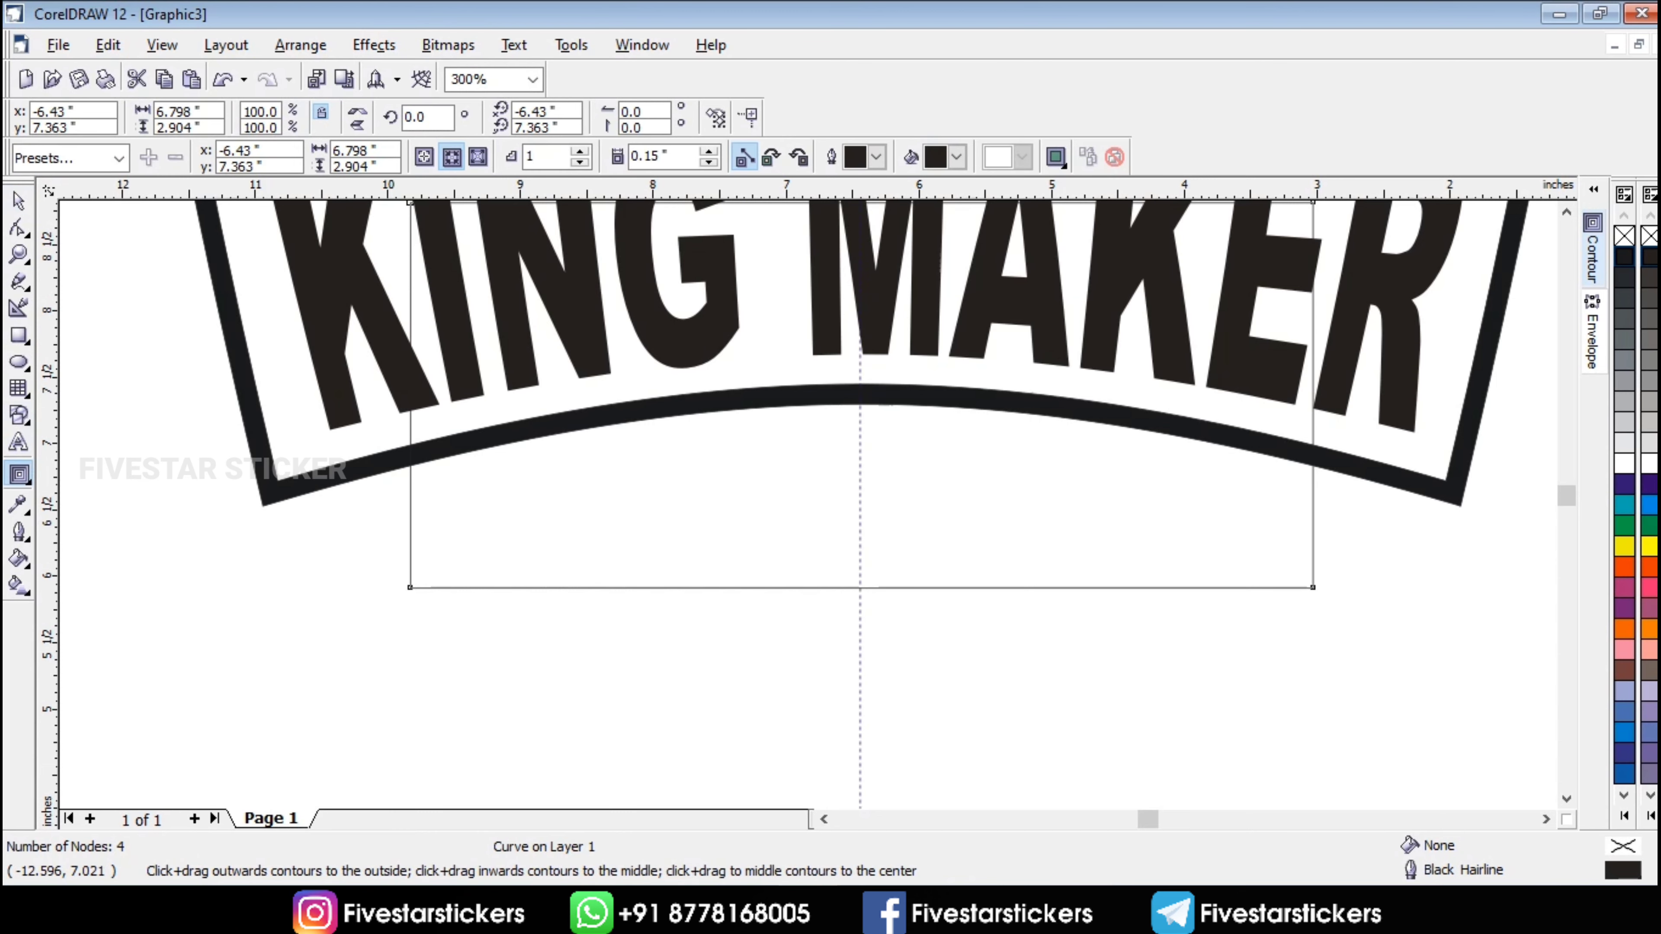
left_click(27, 482)
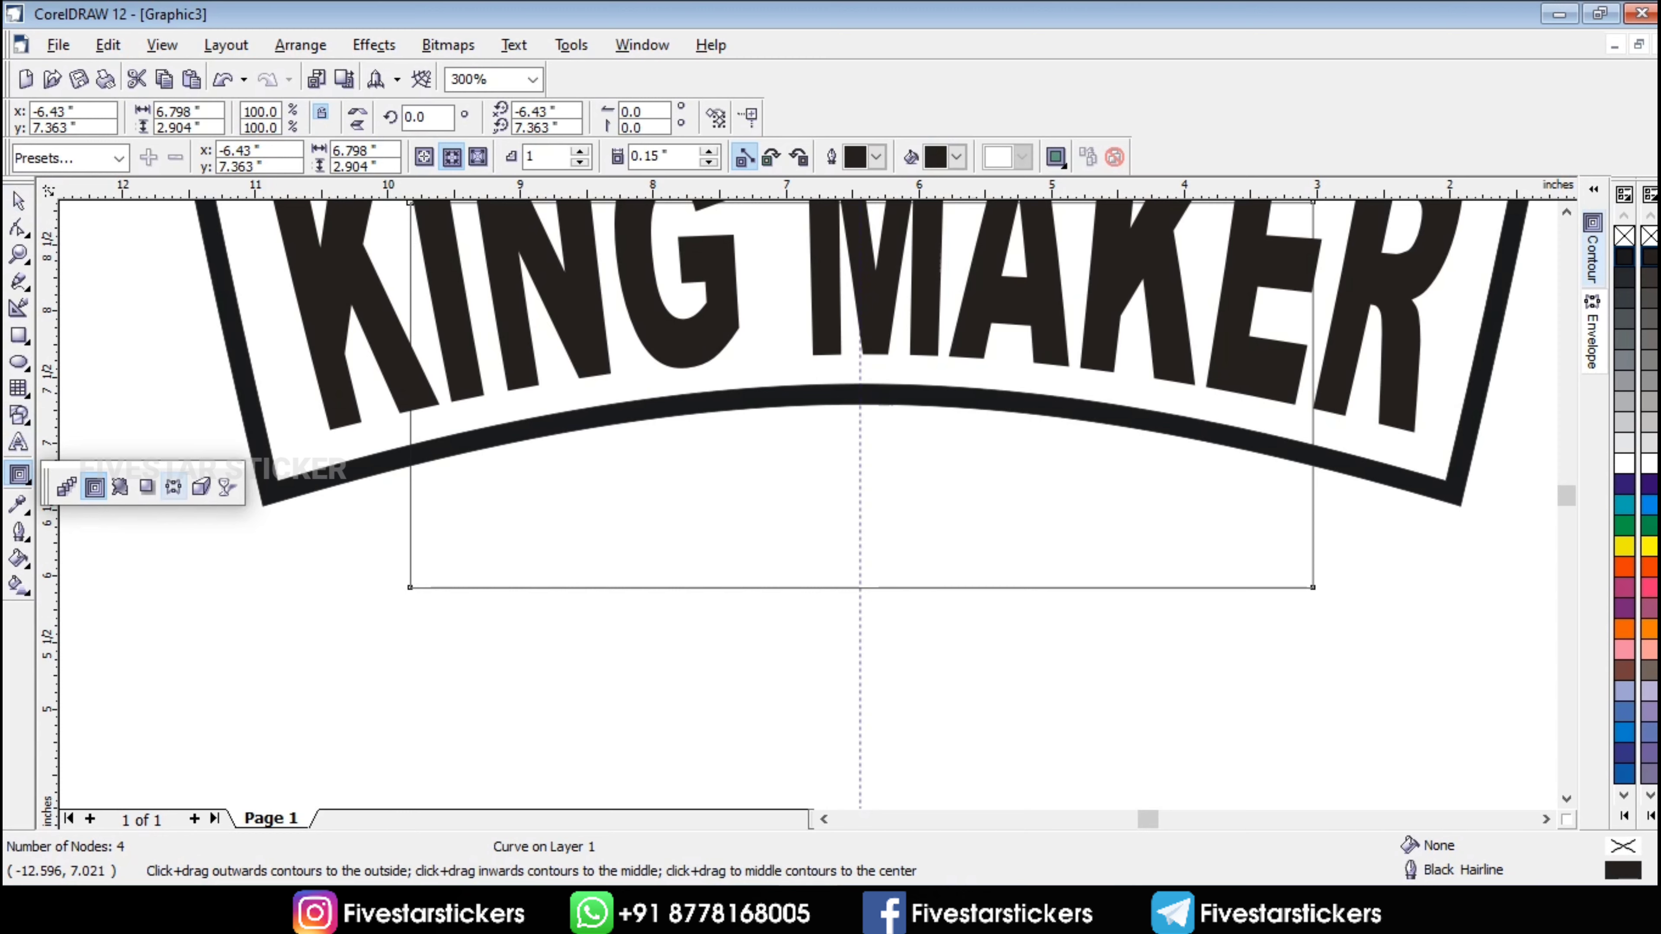
left_click(173, 486)
left_click_drag(861, 586, 857, 628)
key("ctrl+z")
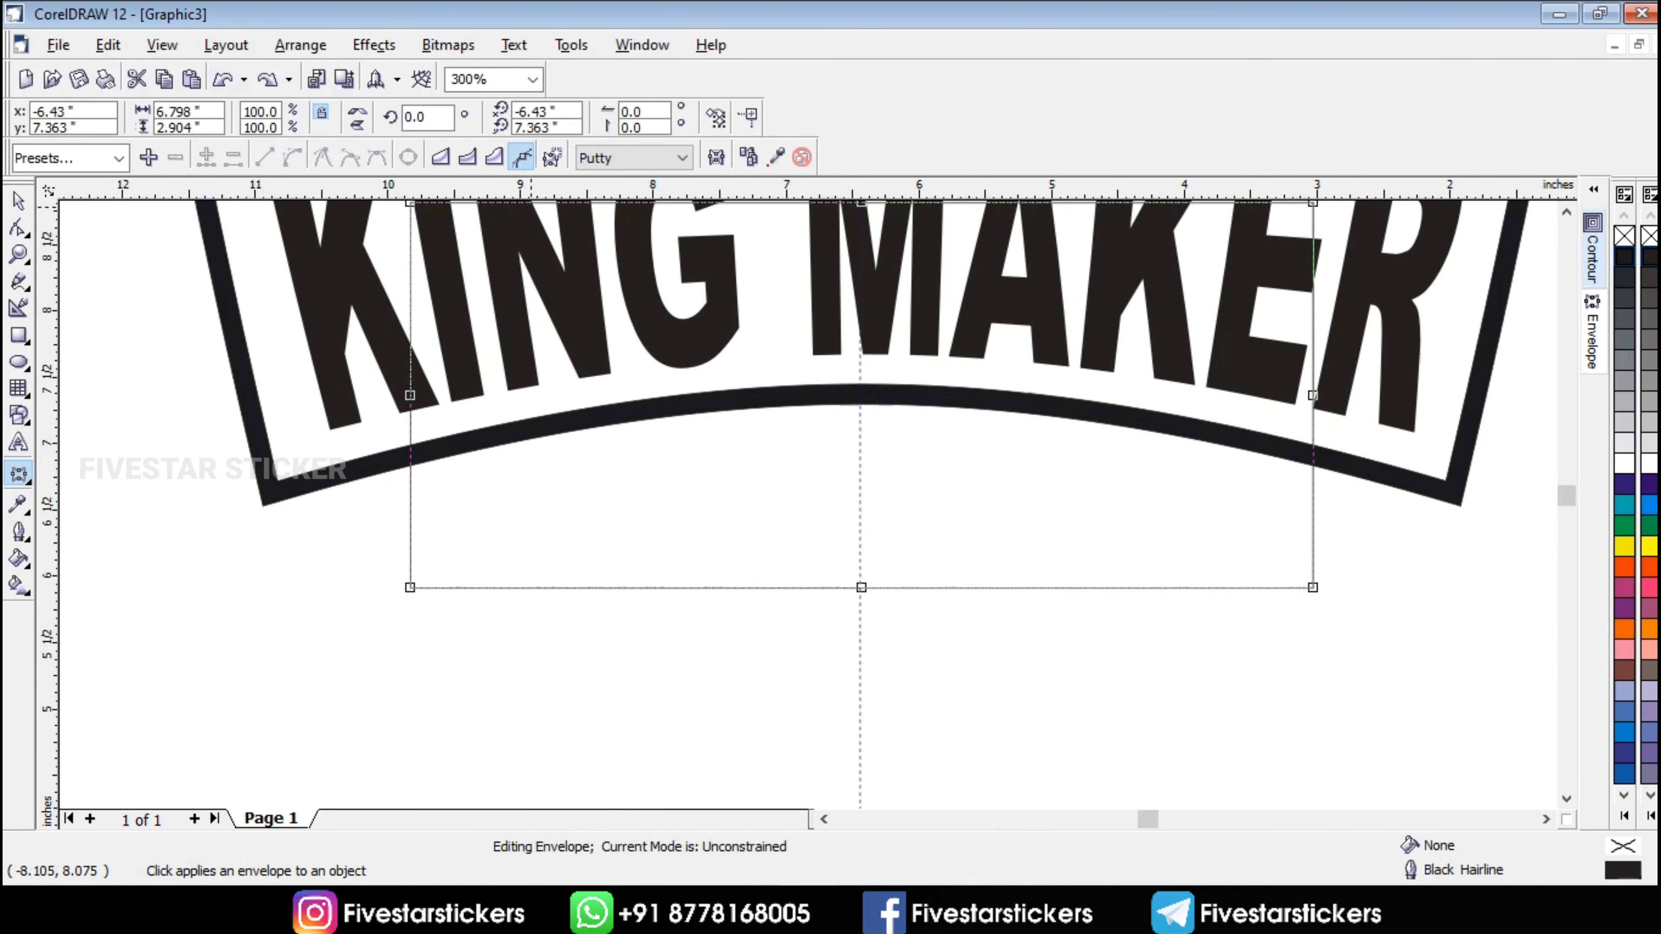
left_click(495, 156)
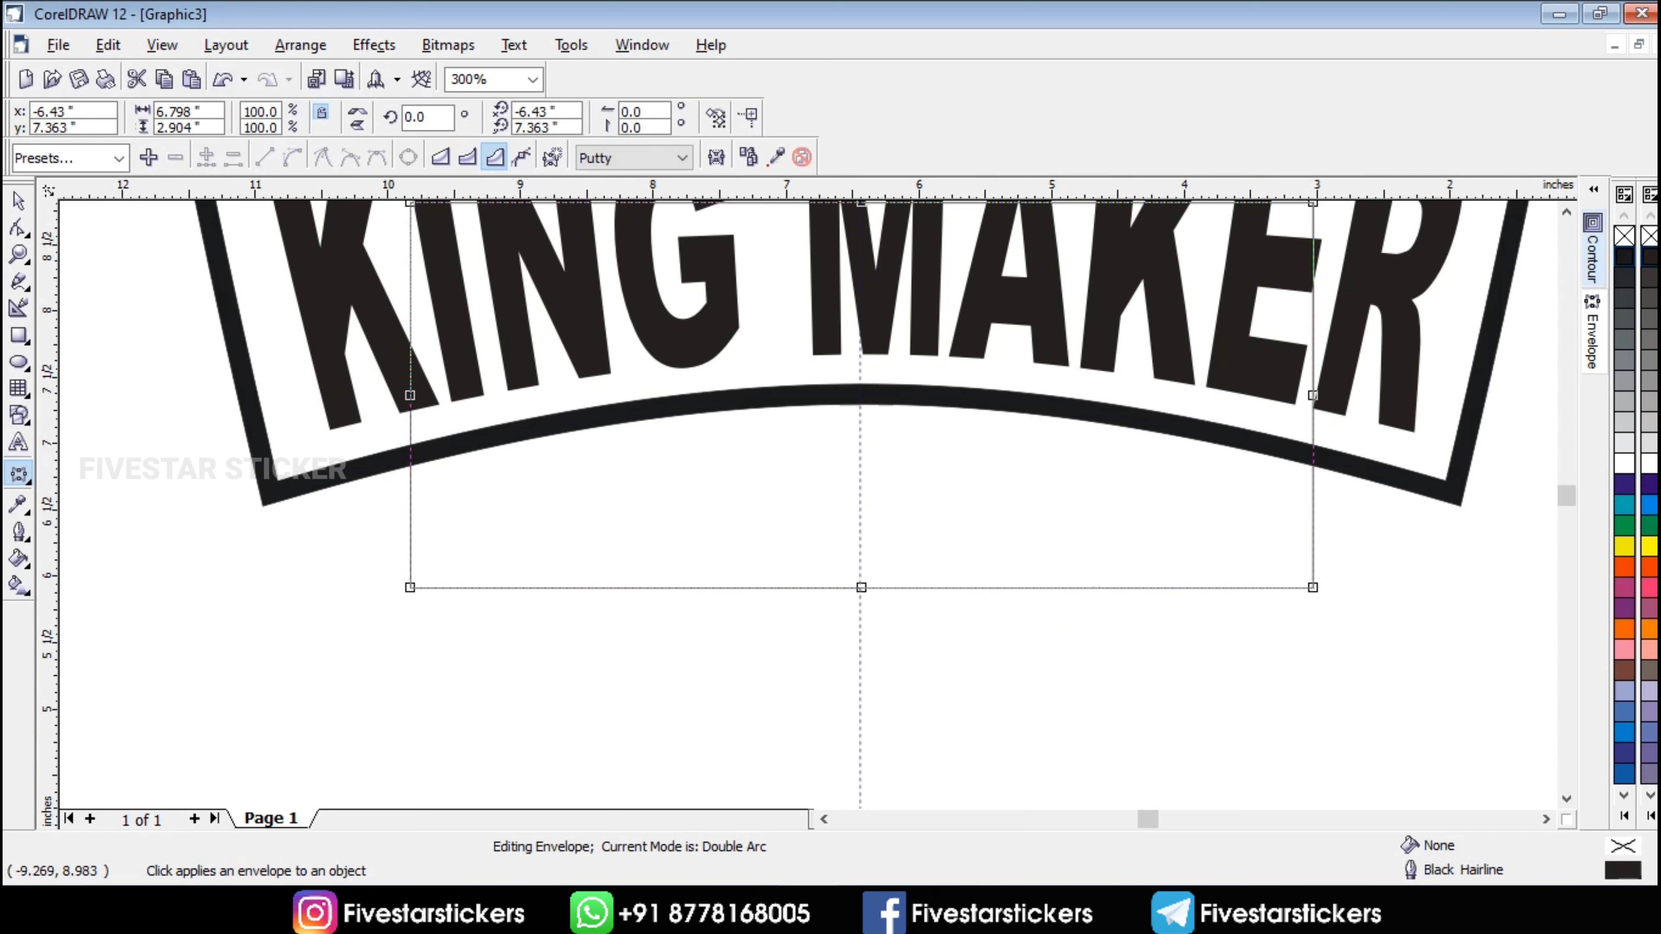
left_click_drag(861, 588, 861, 674)
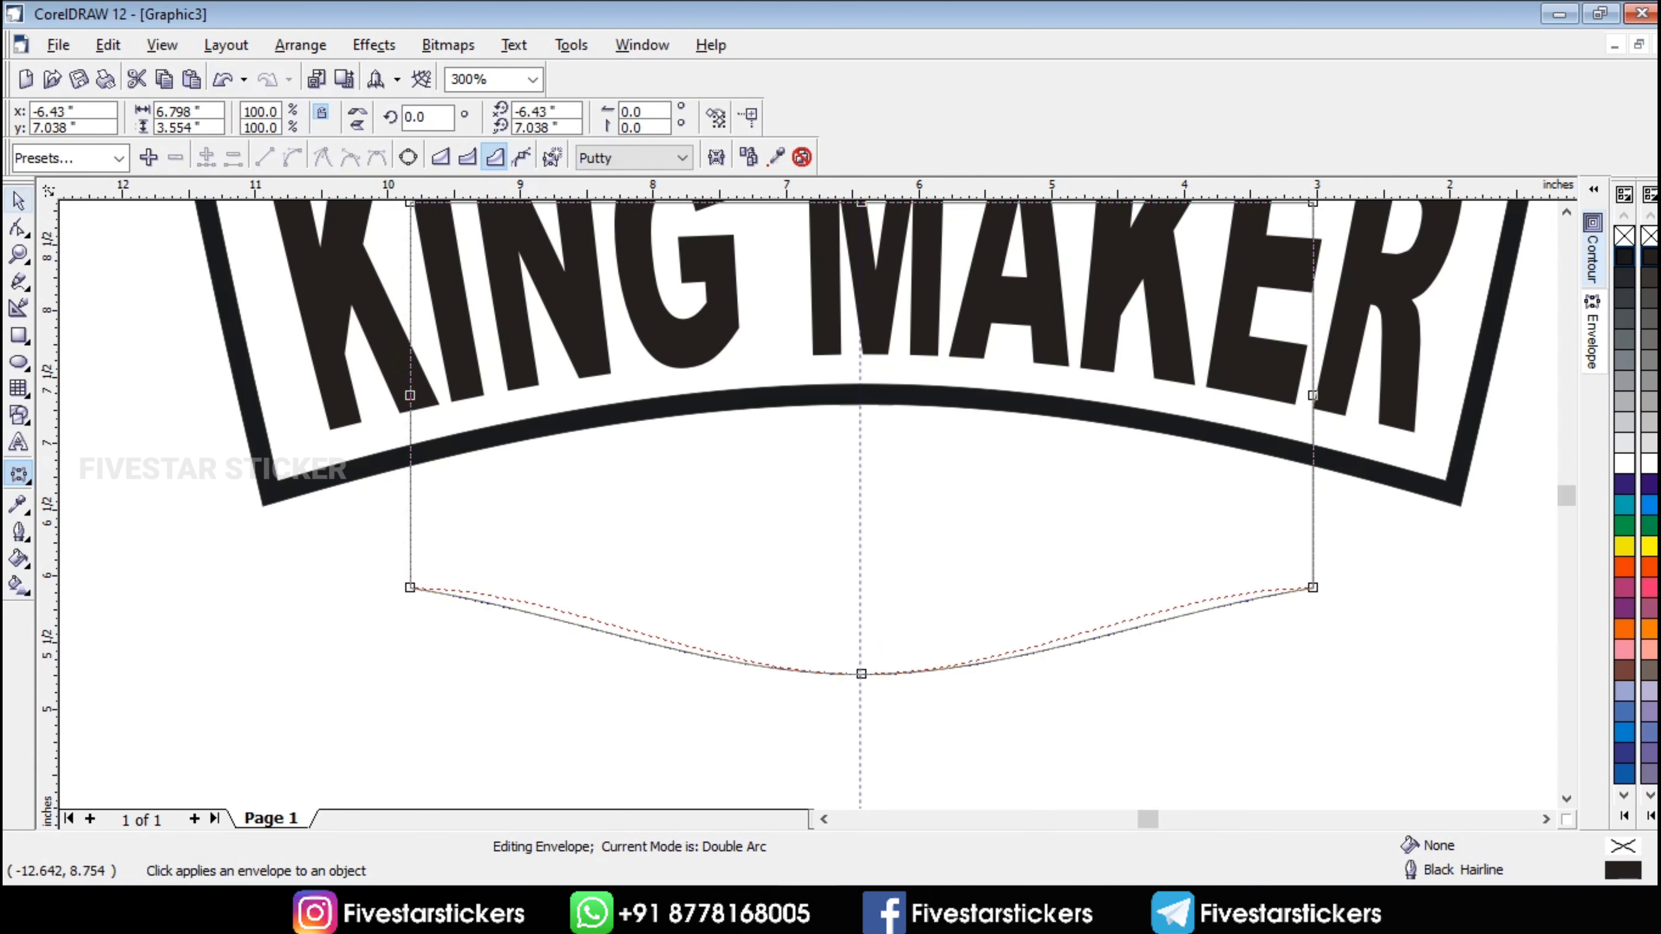
key("space")
- Trim the curved-bottom shape using the black arched frame
scroll(721, 522, "down", 2)
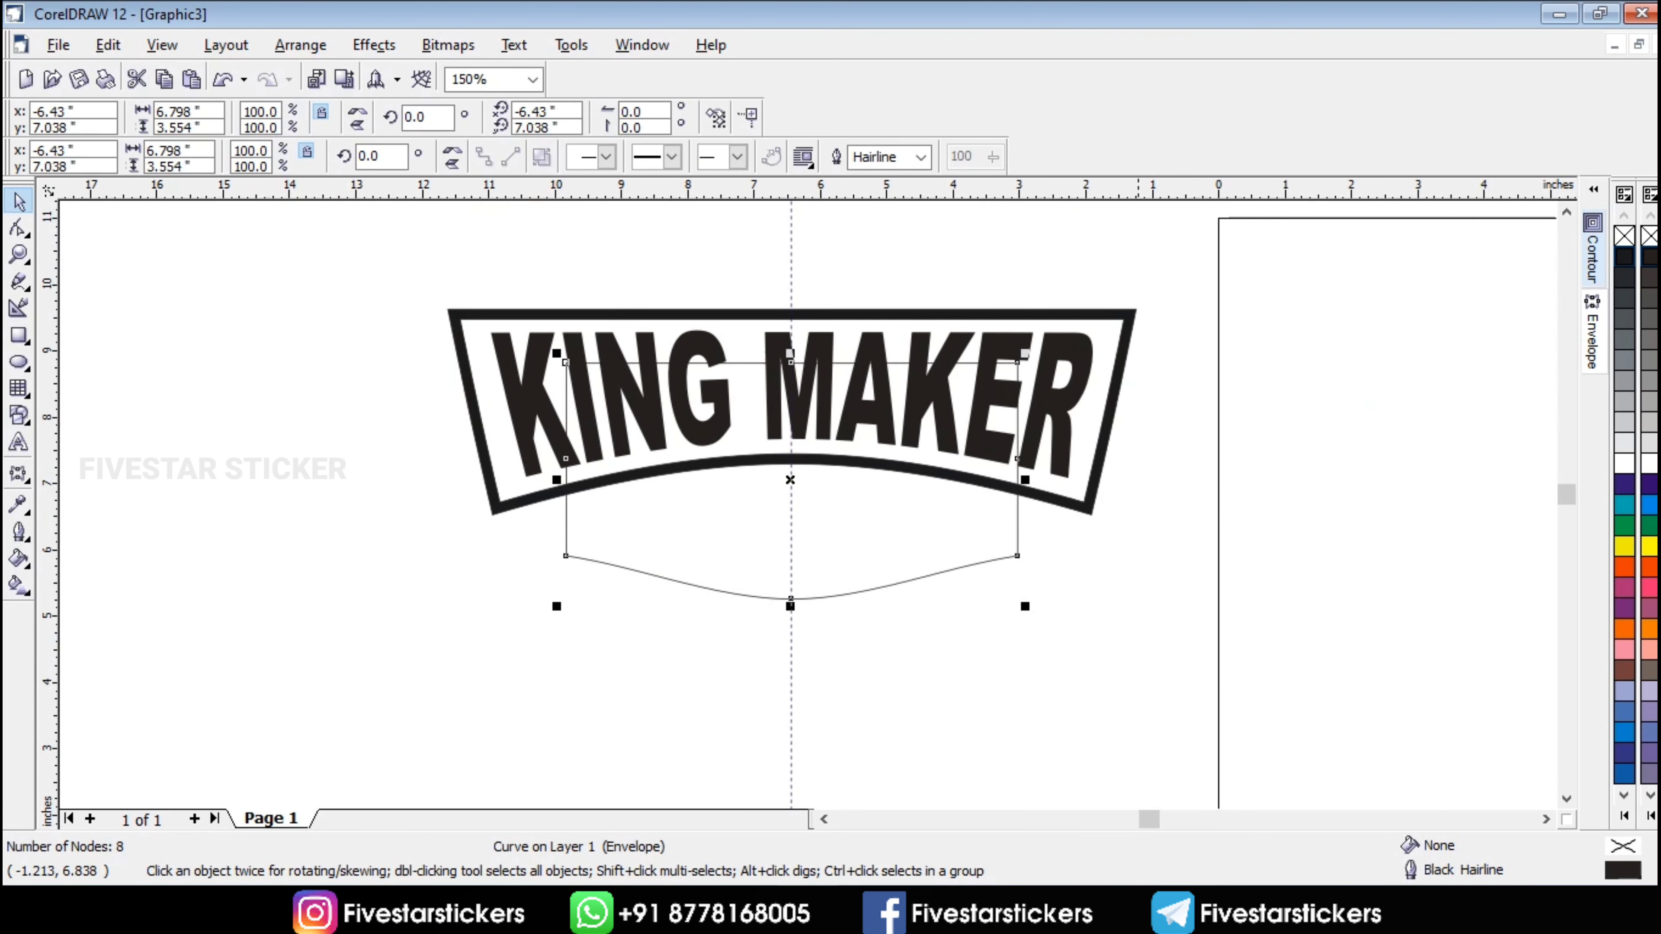
left_click(1124, 367)
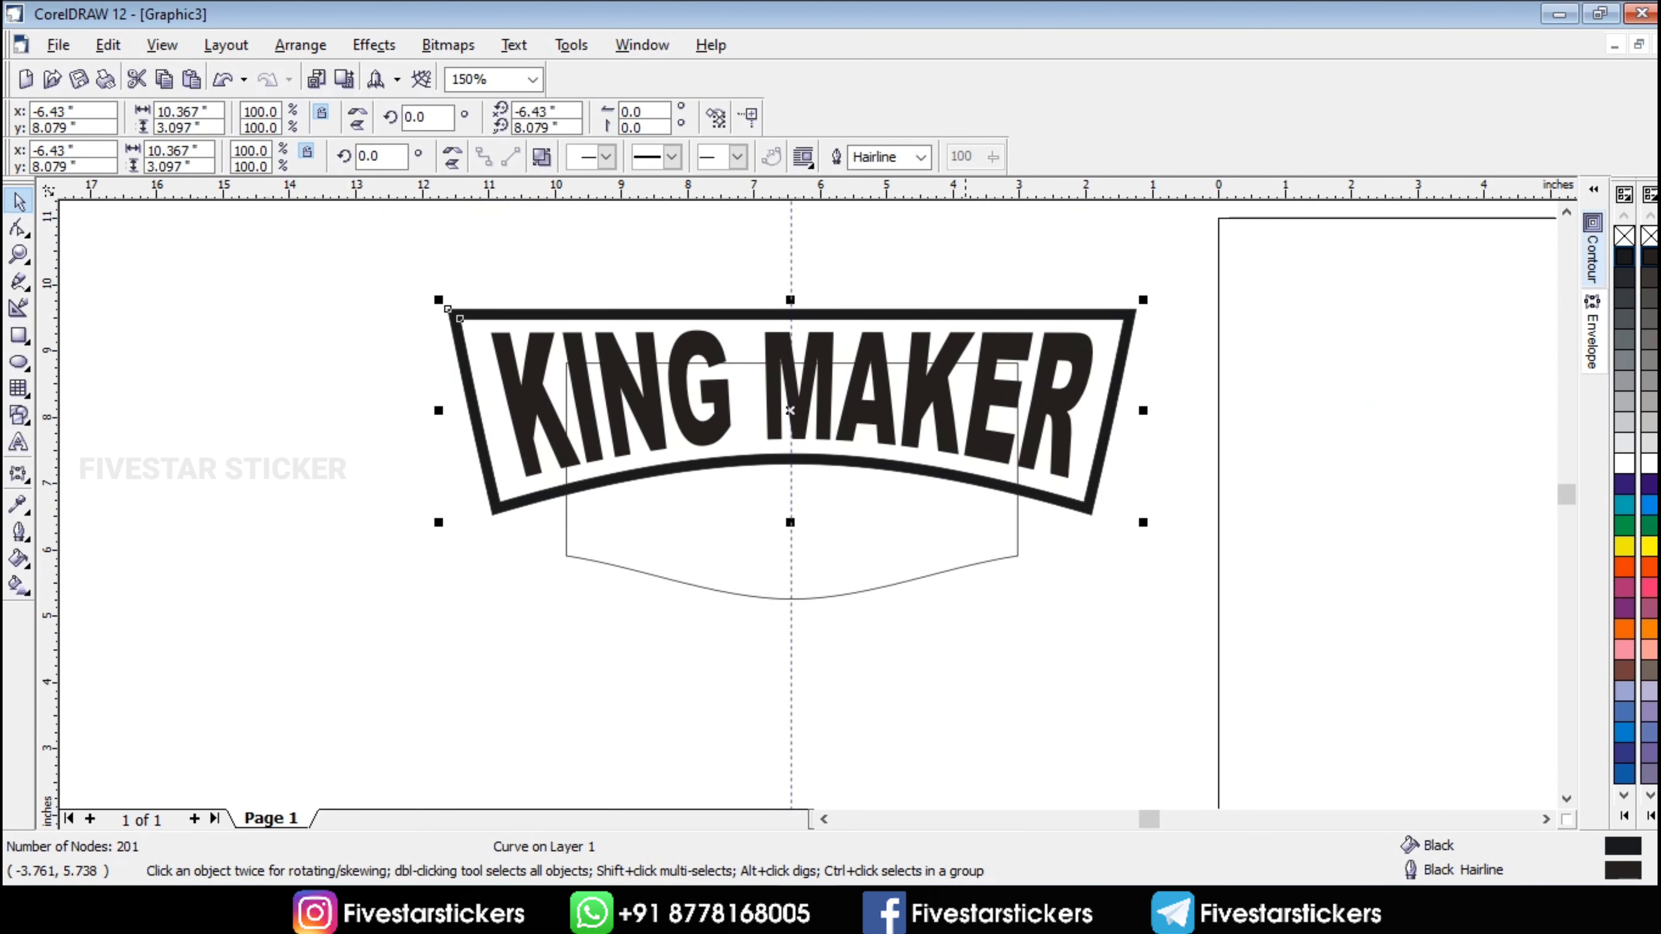
left_click(964, 566, "shift")
left_click(628, 157)
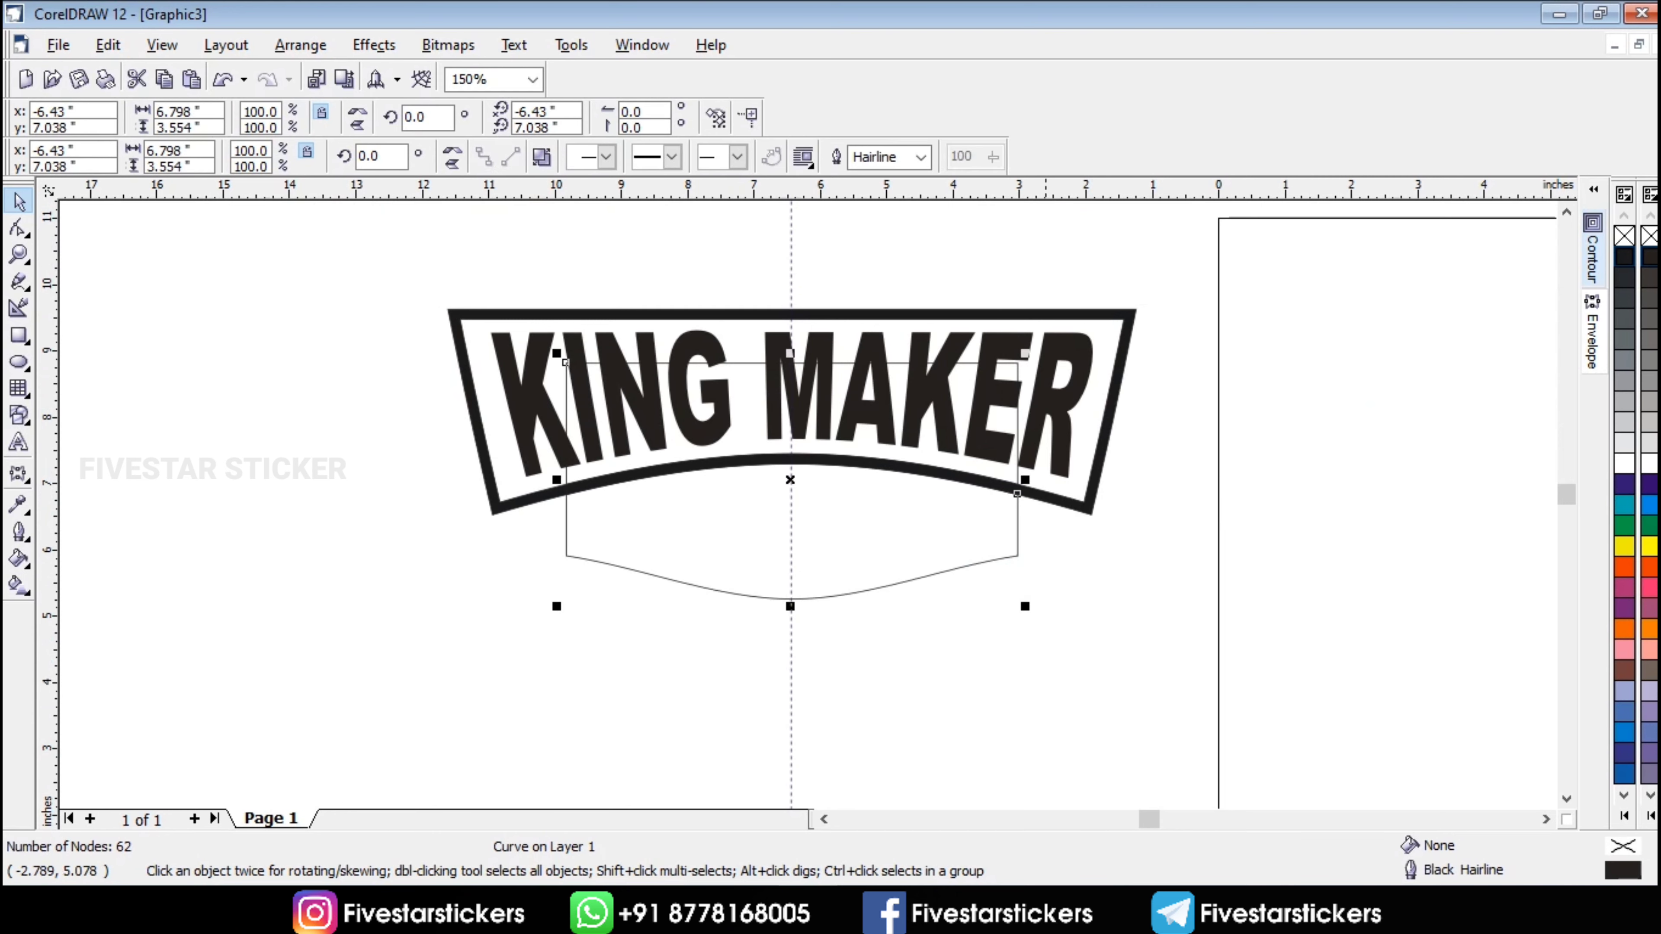
left_click(1086, 608)
left_click(1011, 443)
left_click(1146, 569)
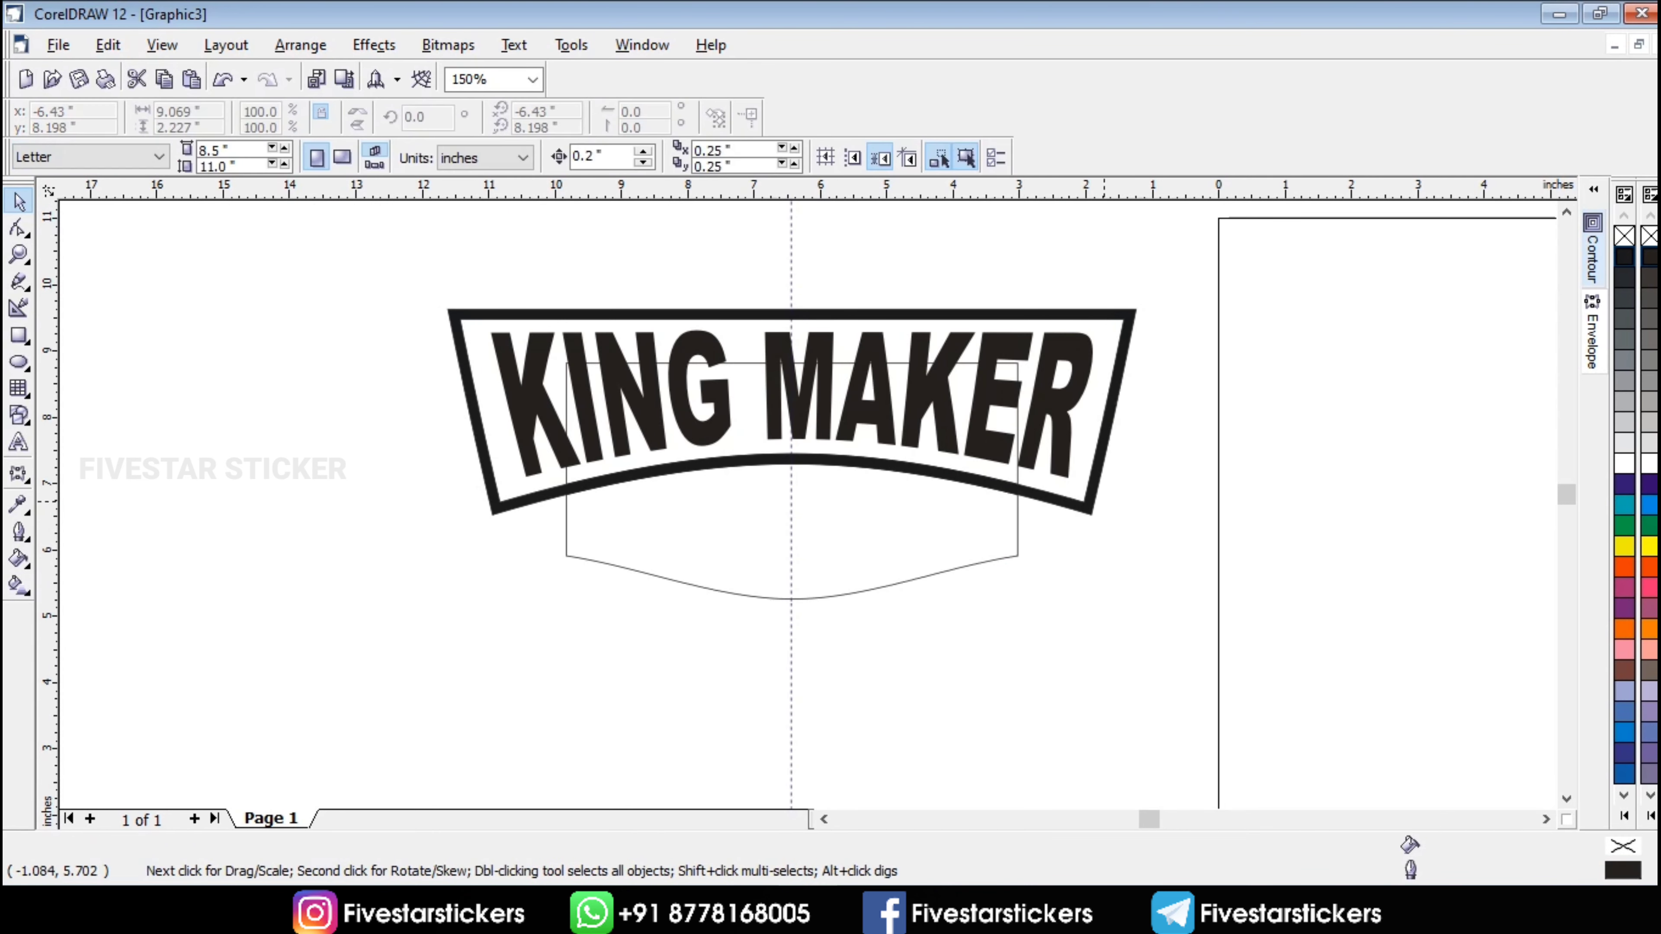
- Break the trimmed shape apart and delete the upper piece behind the KING MAKER text
left_click(1011, 431)
left_click(949, 543)
left_click(961, 568)
left_click(544, 157)
left_click_drag(488, 254, 1054, 501)
key("Delete")
- Nudge the remaining lower panel down 0.2 inches to leave a gap beneath the arched frame
left_click(940, 544)
key("Down")
left_click(1057, 621)
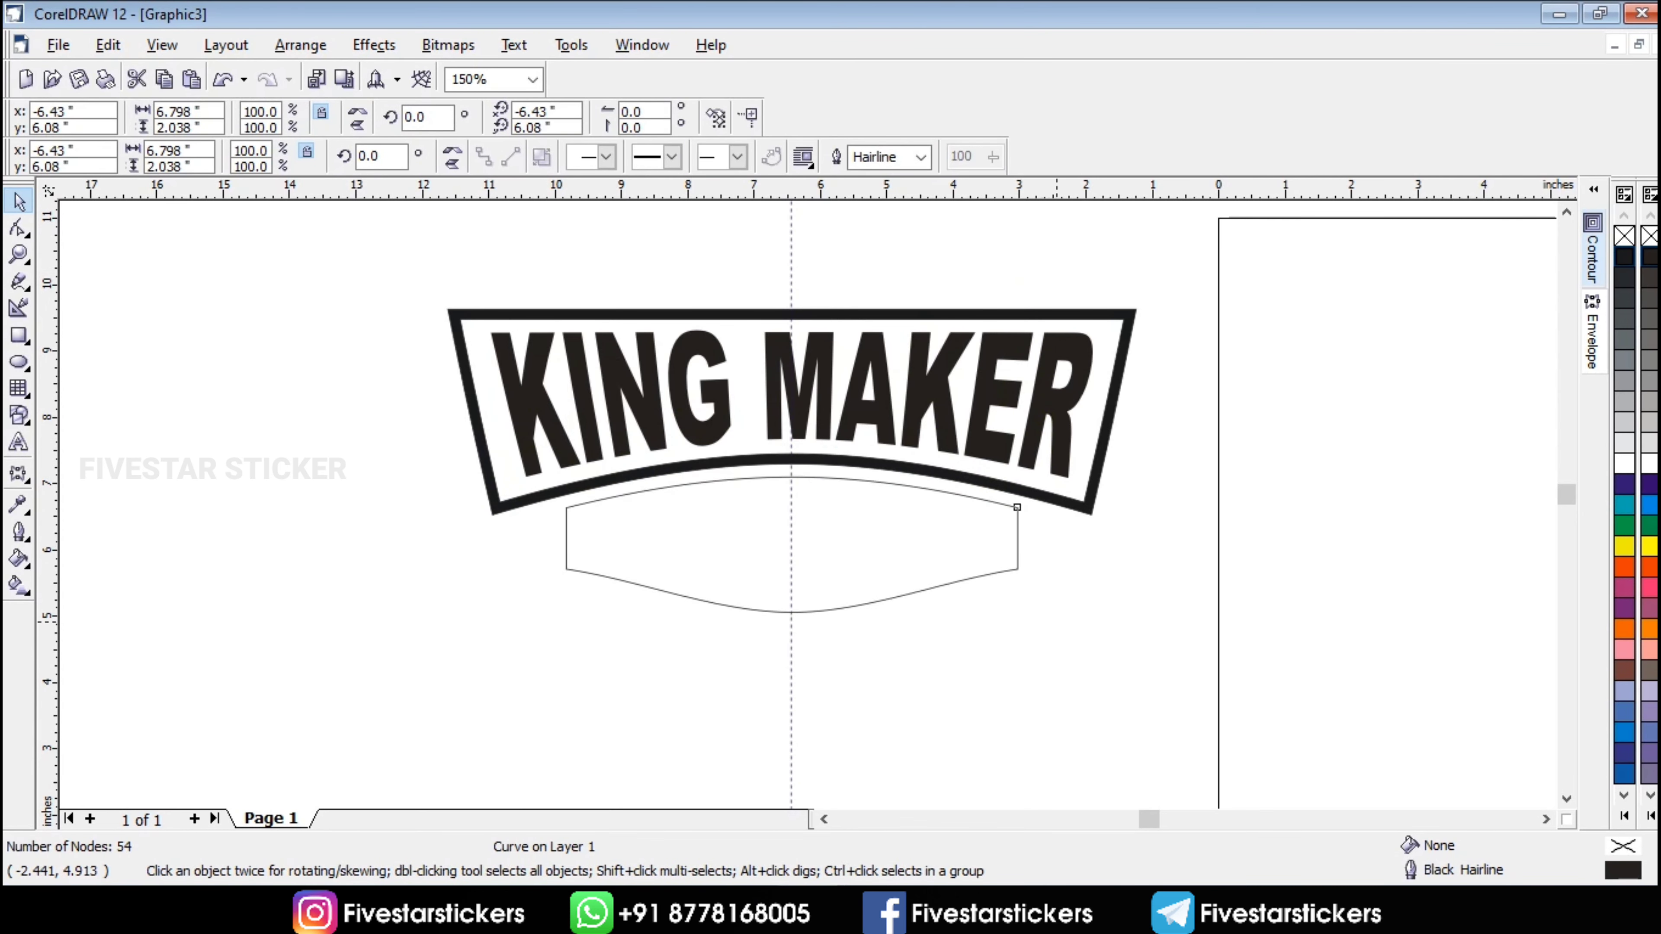
scroll(818, 581, "up", 2)
scroll(1400, 588, "down", 3)
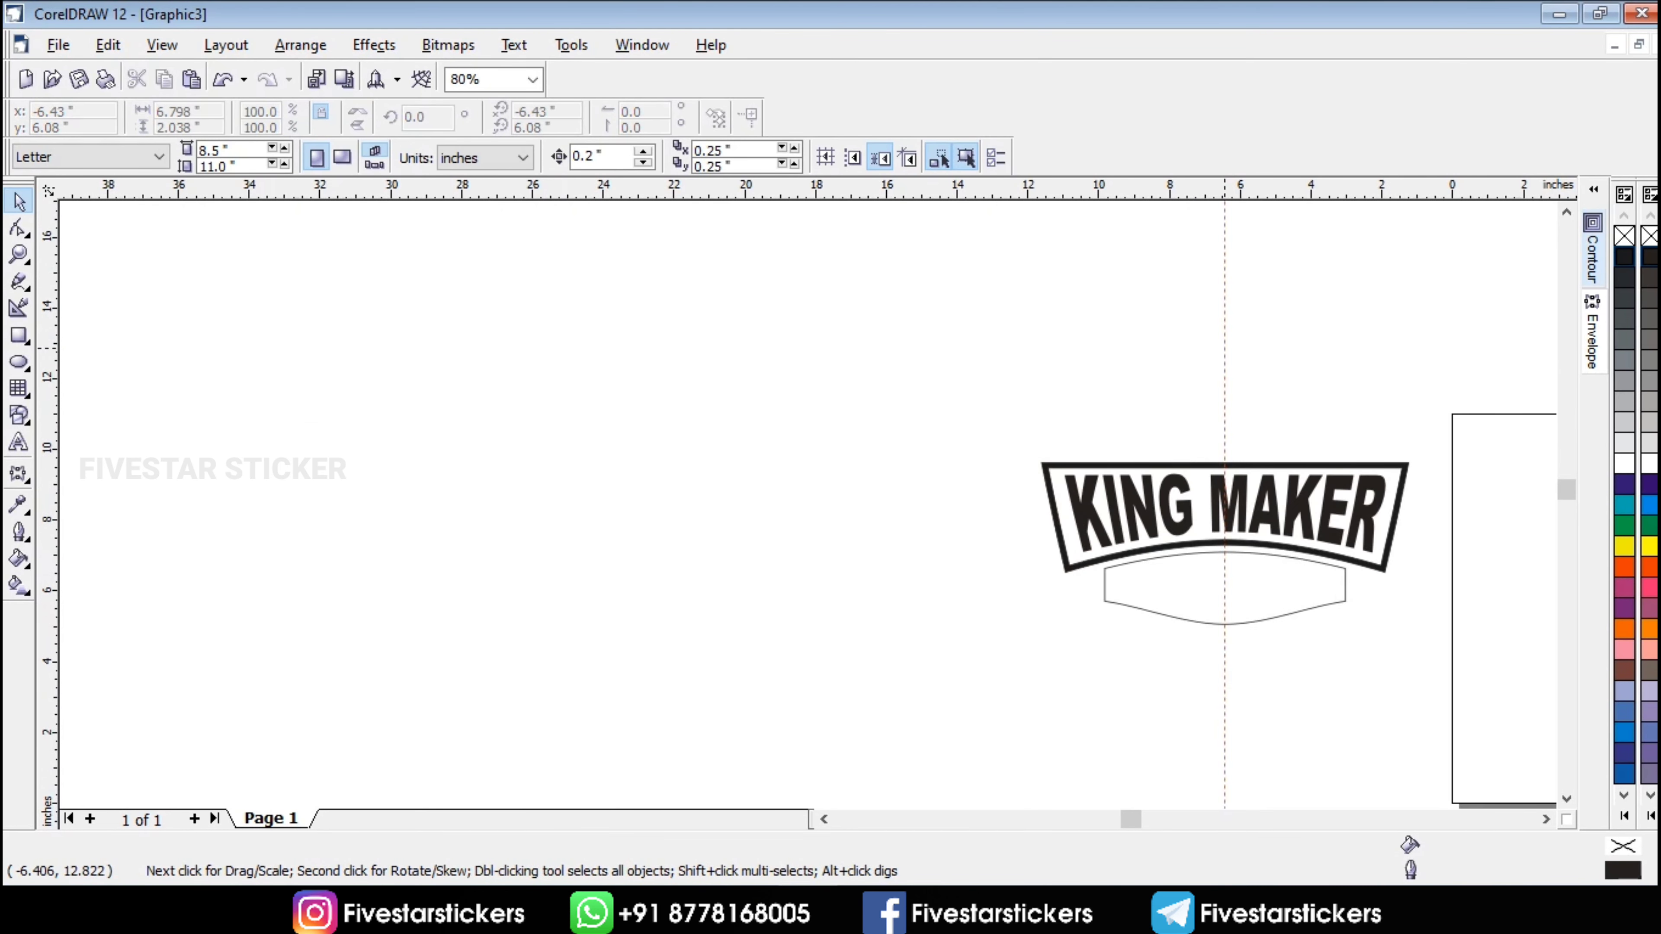
- Delete the vertical guideline and move the whole design away from the page to about x -18.9, y 10.2 inches
left_click(1225, 348)
key("Delete")
left_click_drag(1429, 388, 1008, 702)
left_click_drag(1193, 542, 751, 443)
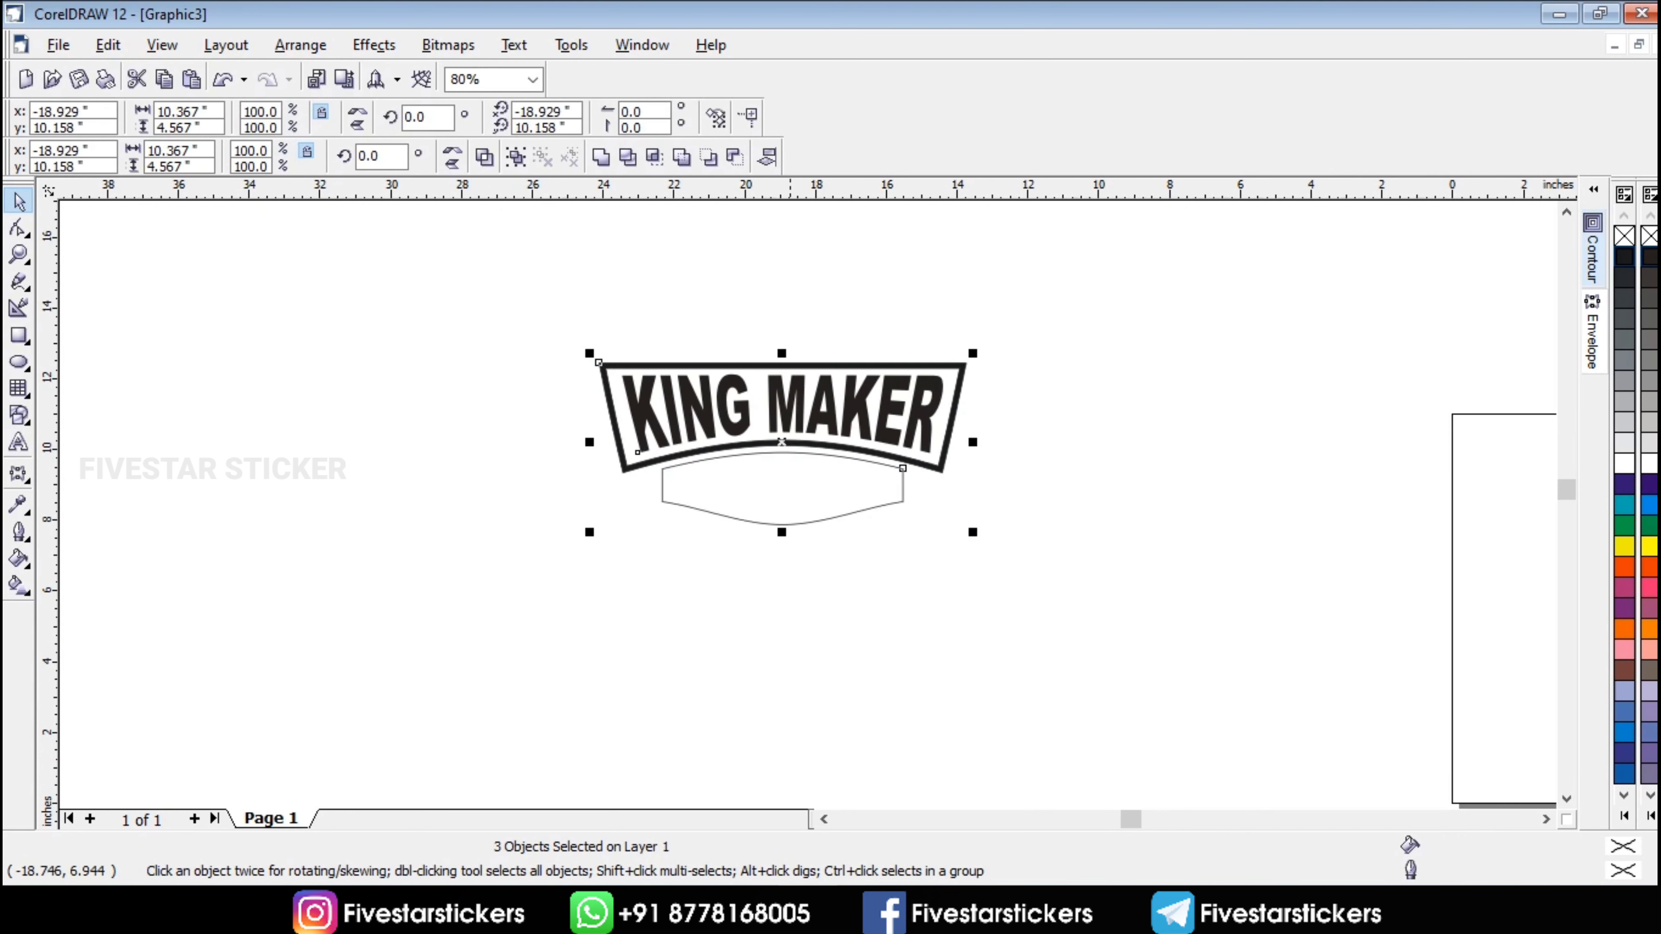
left_click(659, 542)
- Add the artistic text BRTAND below the lower panel and set its font to Arial Black
scroll(719, 505, "up", 5)
left_click(594, 558)
scroll(594, 558, "down", 1)
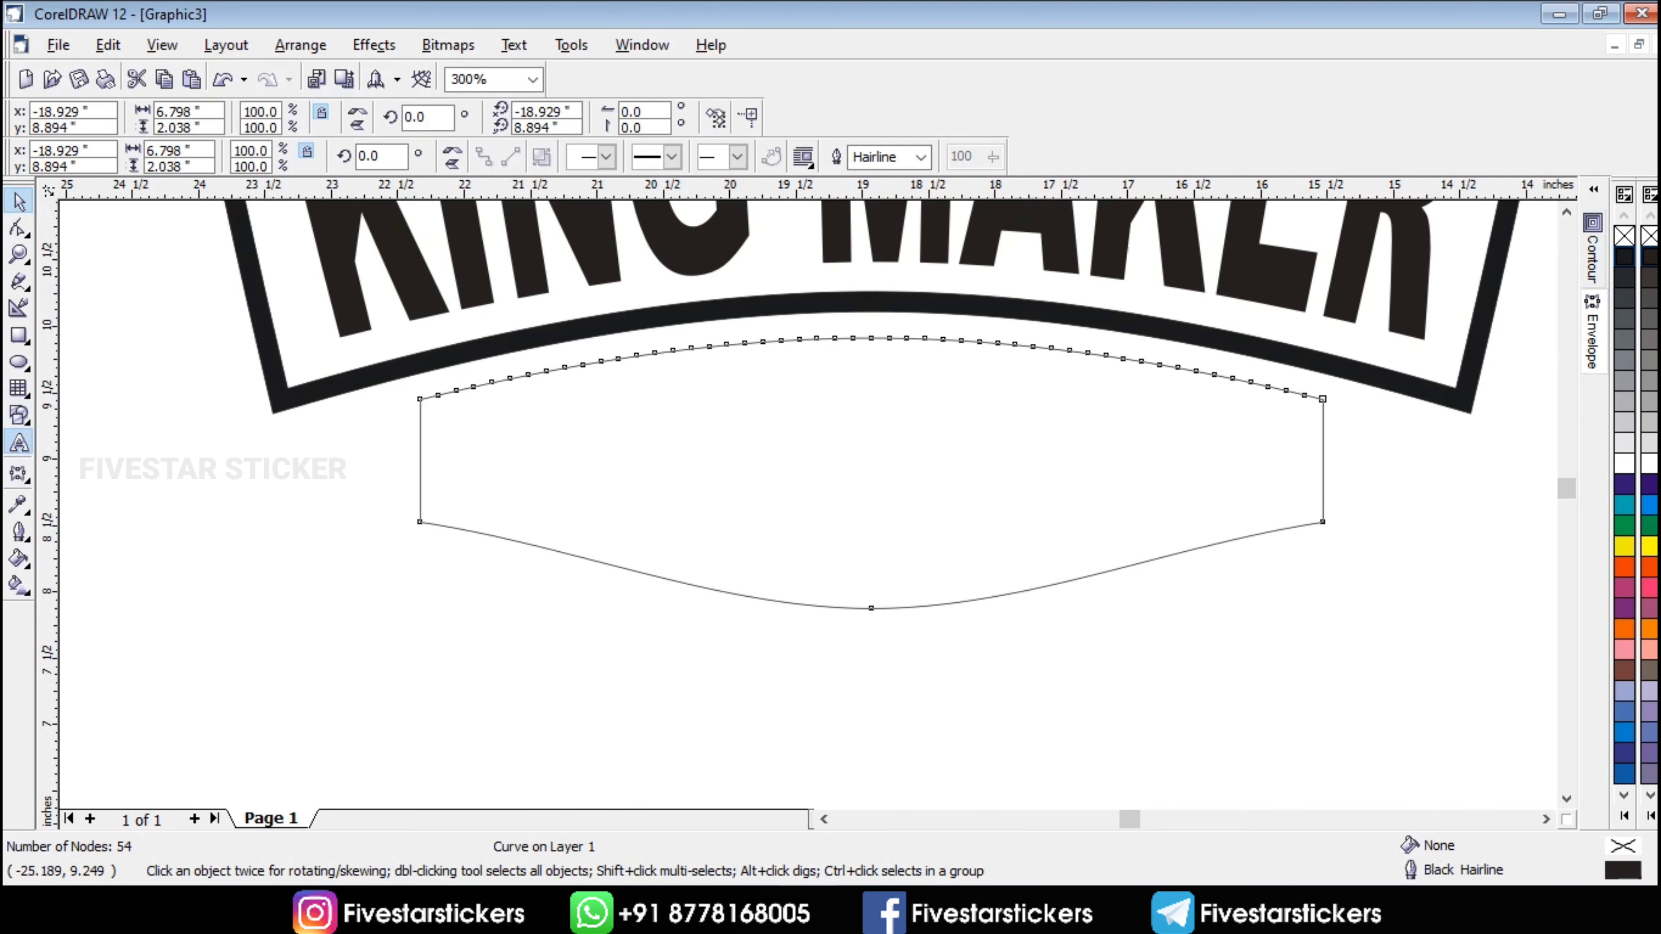
left_click(18, 443)
scroll(601, 620, "down", 1)
left_click(608, 665)
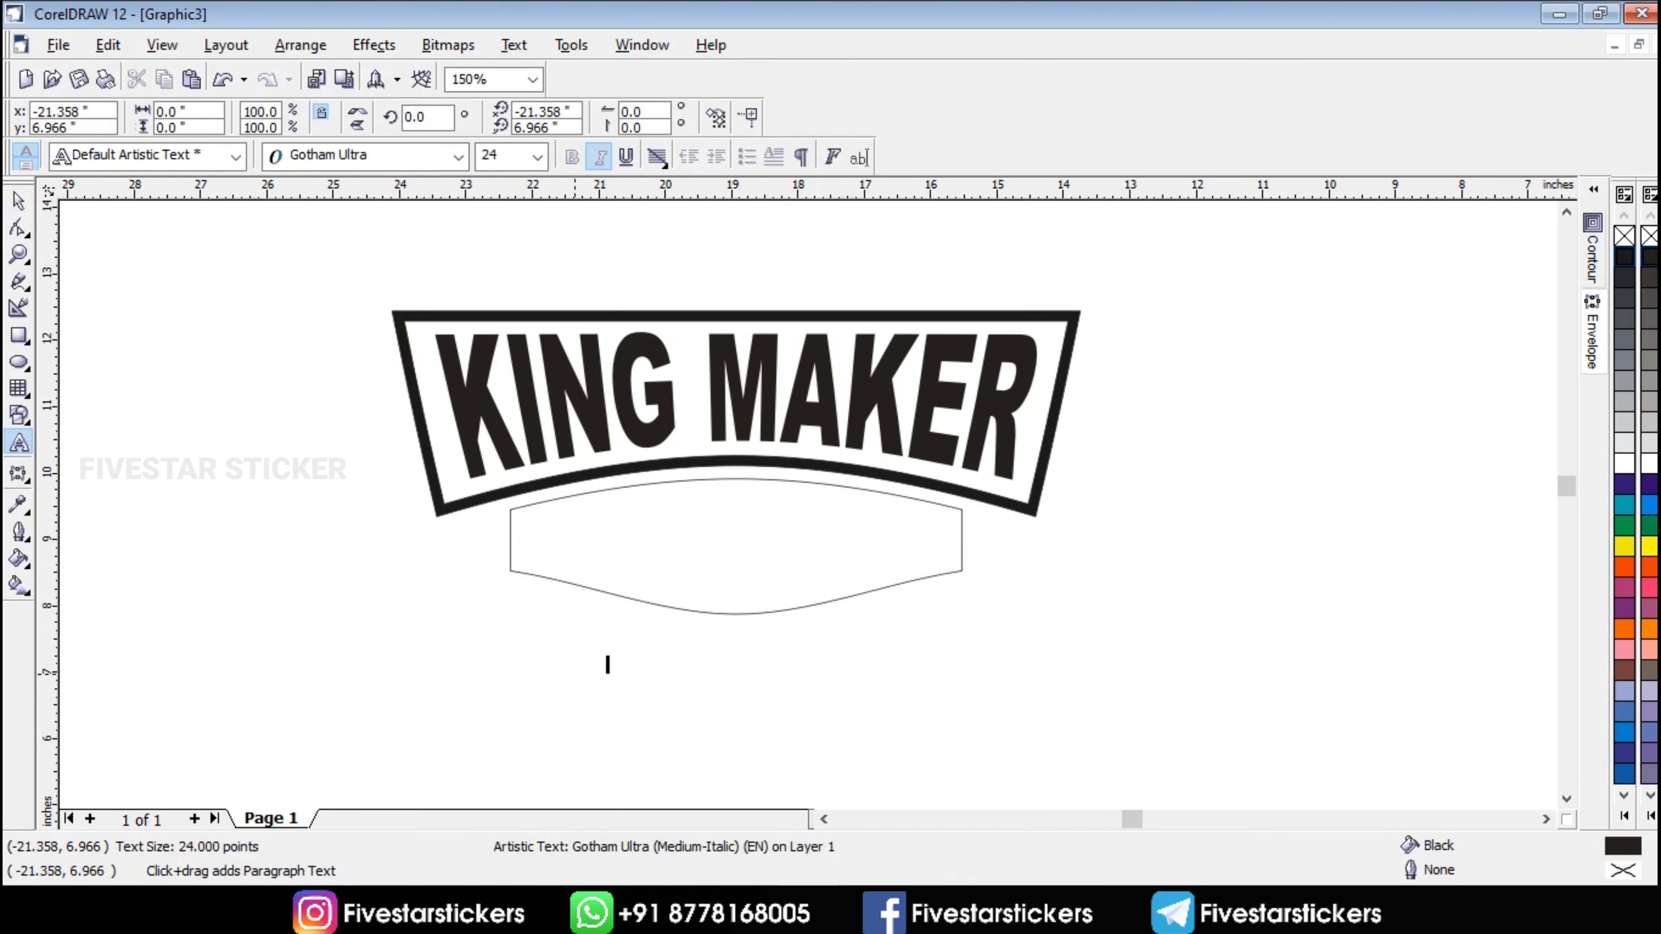
type("K")
left_click(18, 202)
left_click(458, 157)
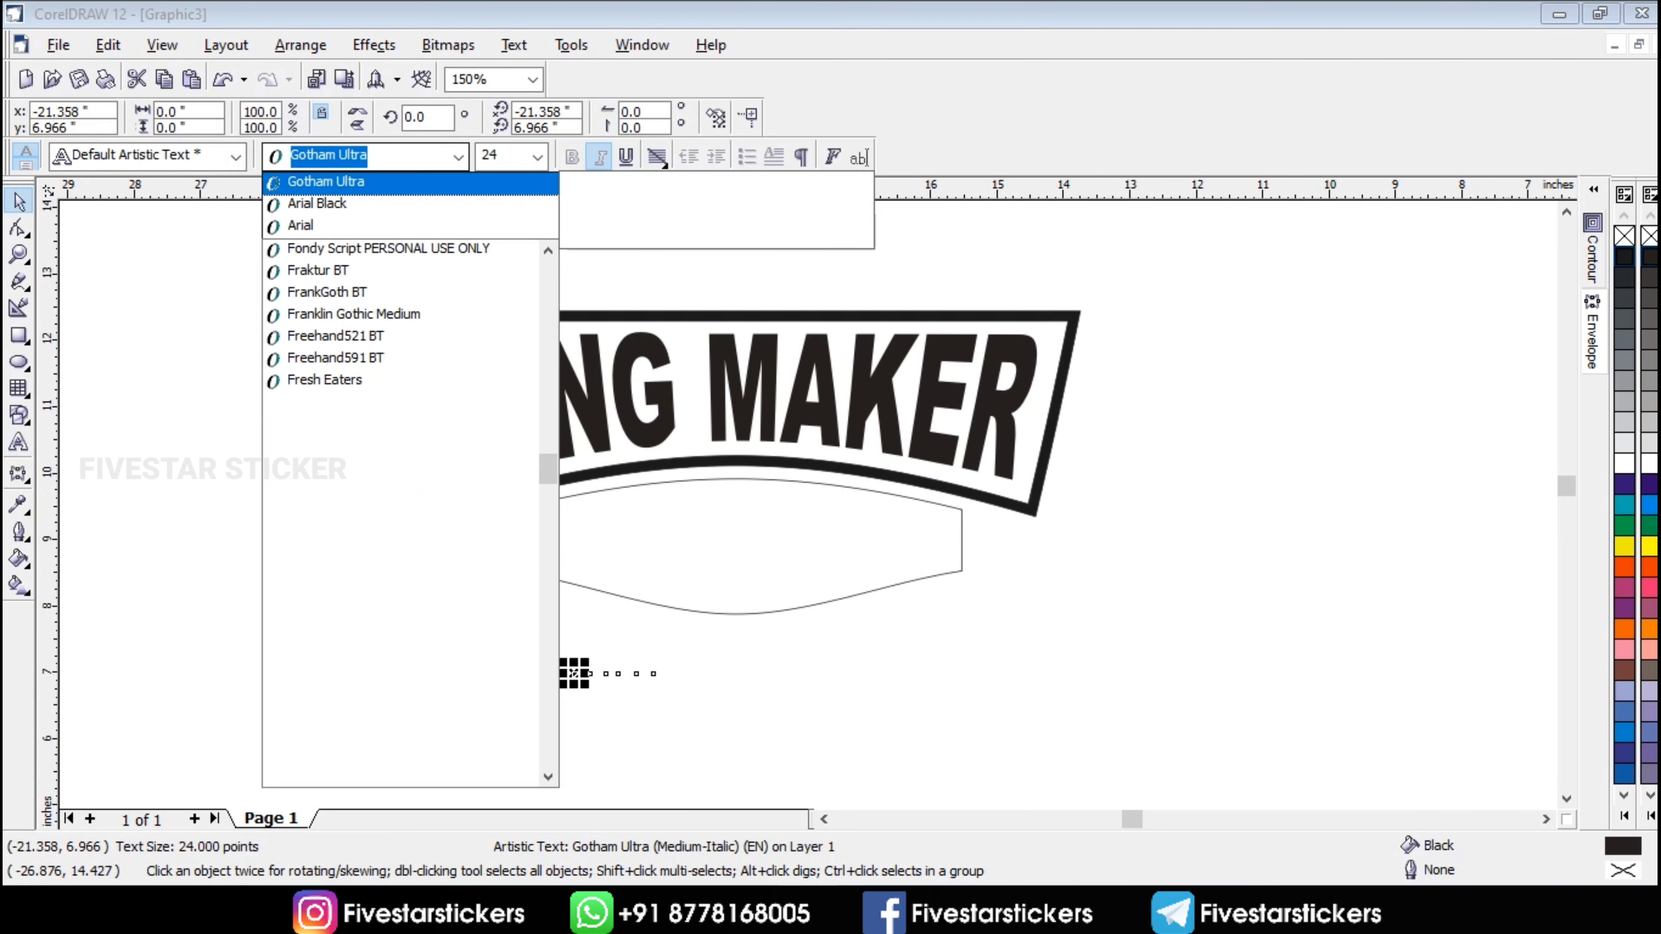
key("Return")
scroll(657, 700, "up", 1)
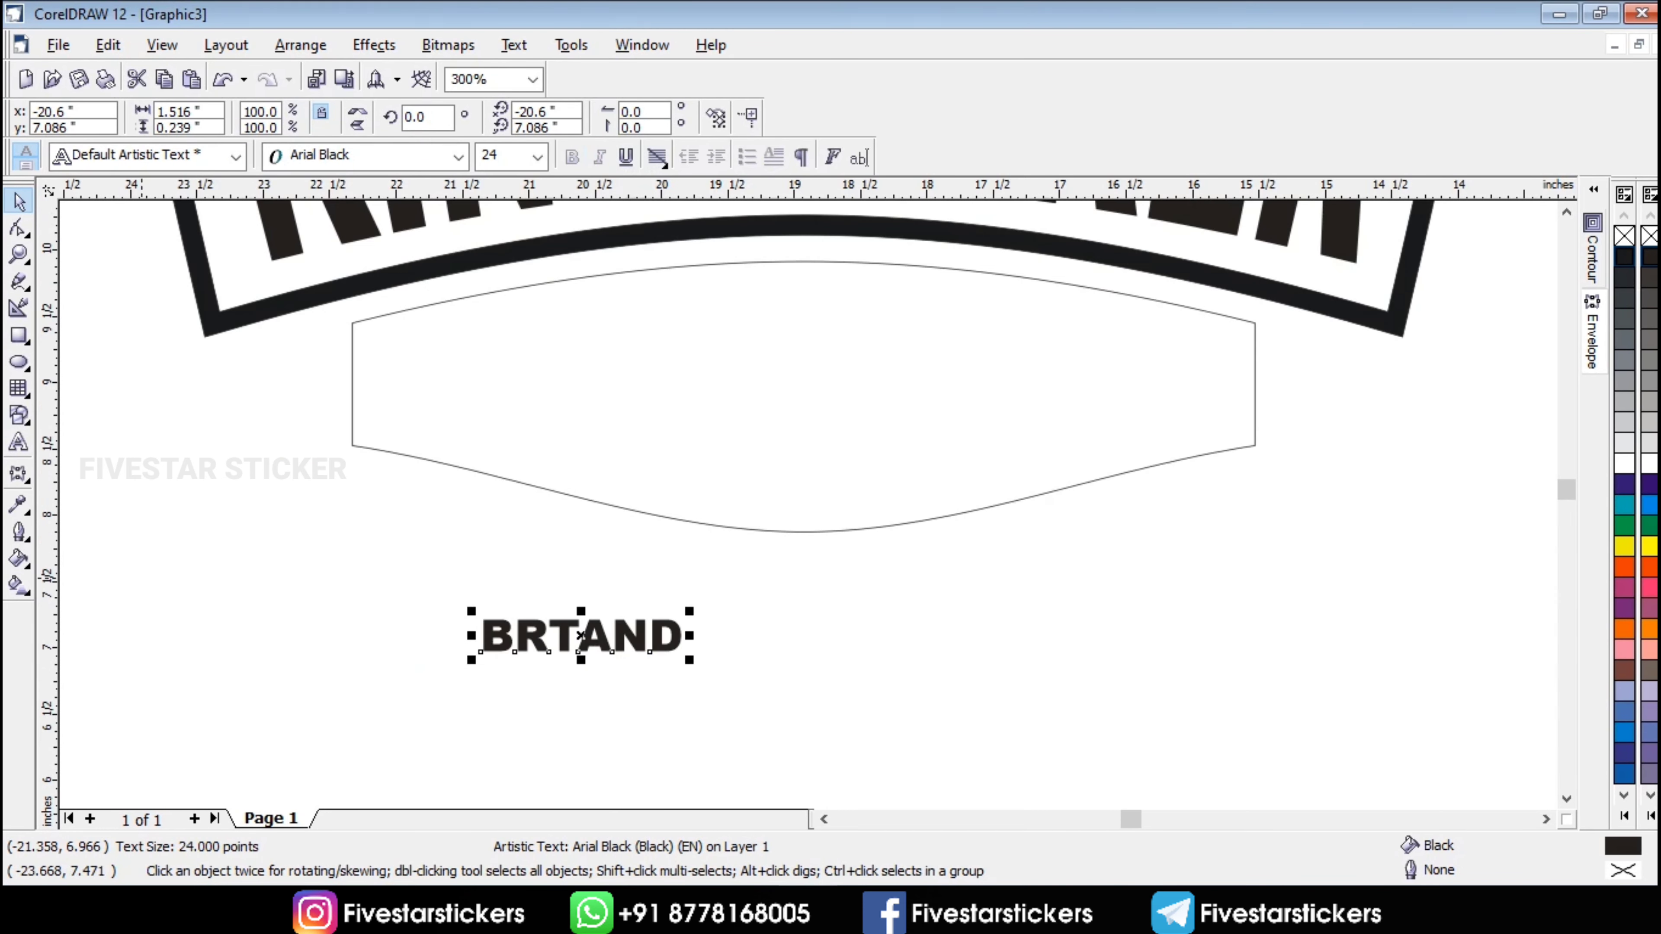
- Delete the stray letter T so the text reads BRAND
left_click(19, 443)
key("Left")
key("Left")
key("Left")
key("Left")
key("Delete")
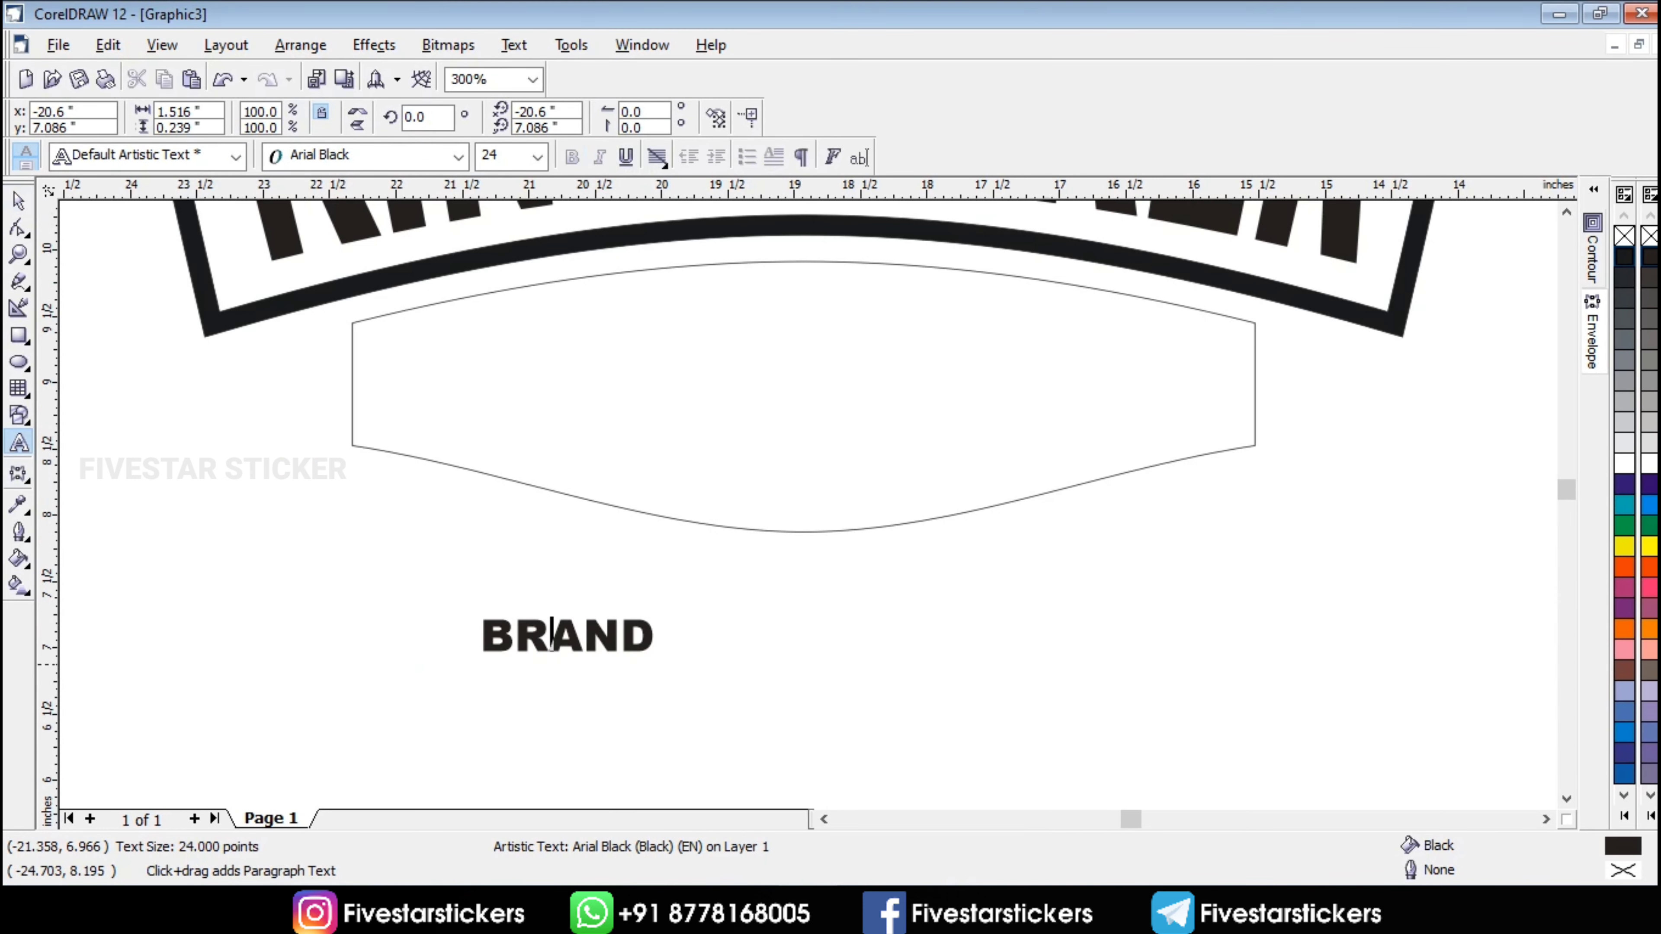
- Enlarge the BRAND text proportionally to about 3.8 by 0.7 inches
left_click(18, 202)
left_click_drag(663, 660, 989, 720)
left_click(18, 443)
key("Left")
key("Left")
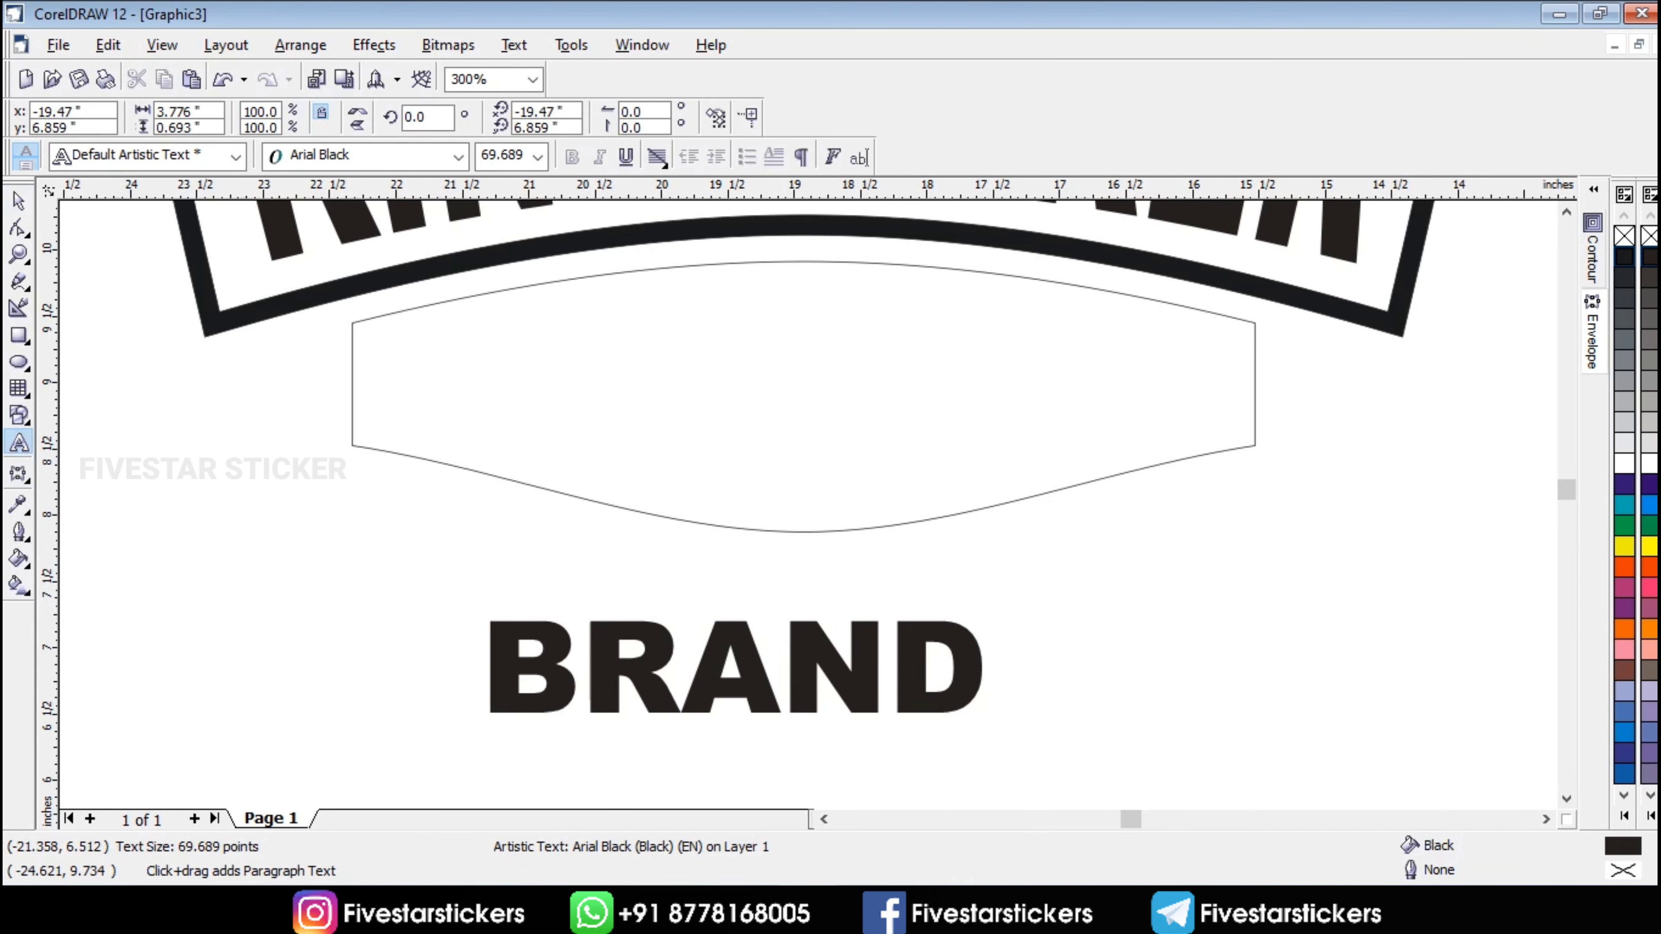
left_click(18, 202)
scroll(651, 693, "up", 1)
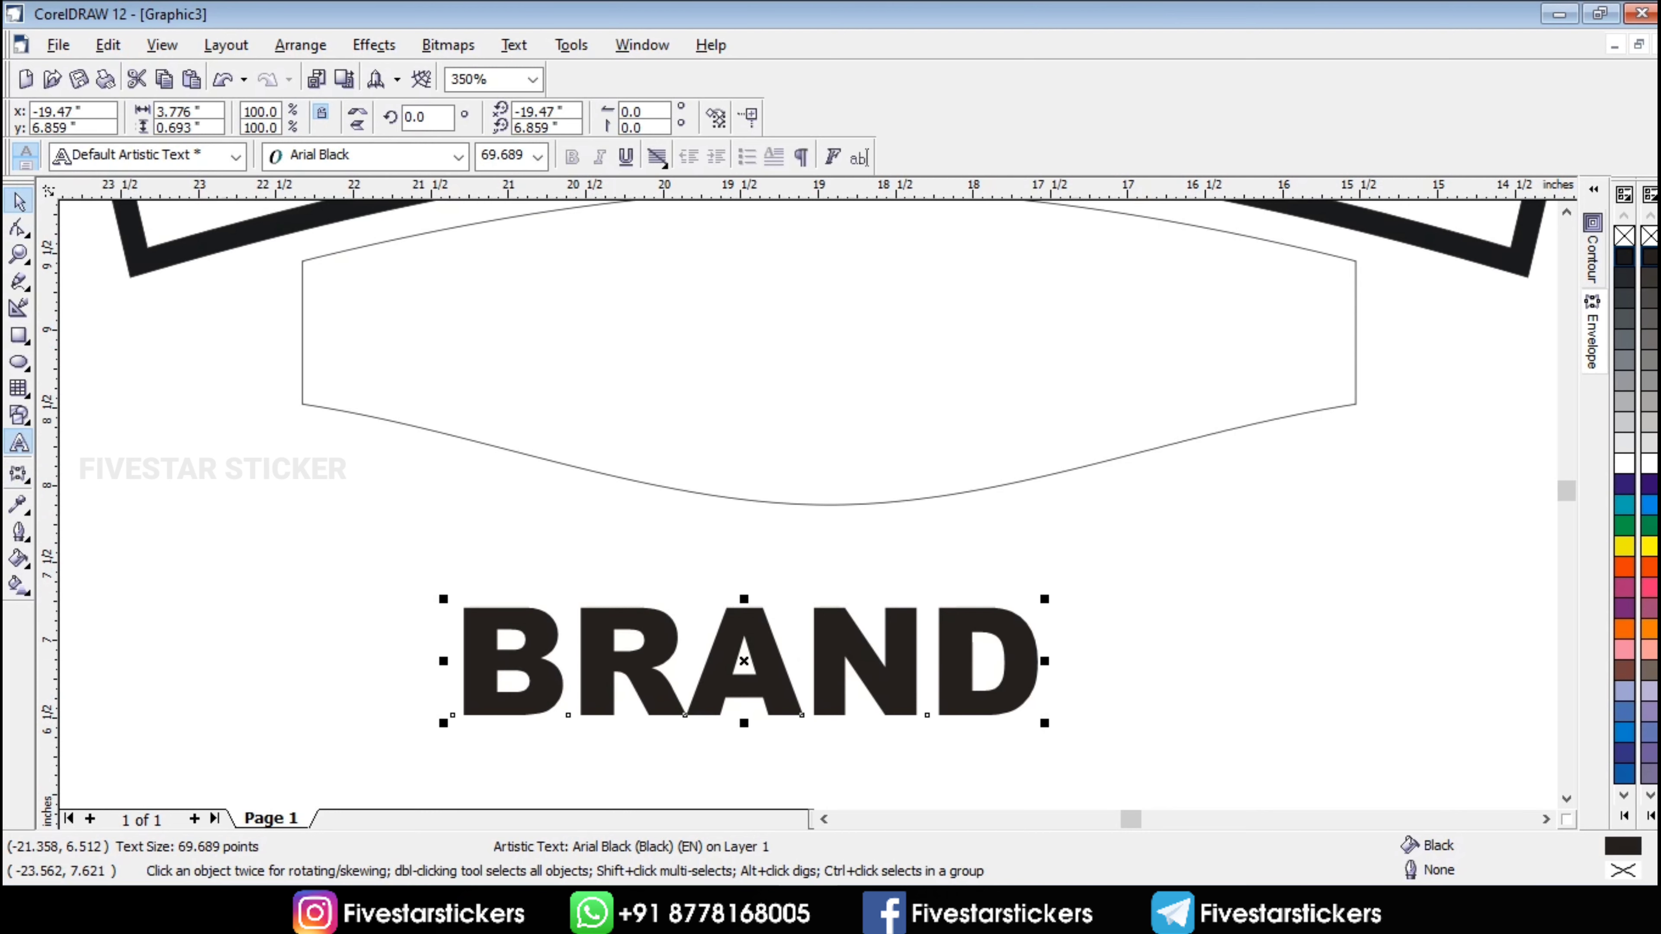
- Widen the spacing of the letters R and A in the BRAND text
left_click(18, 443)
left_click_drag(806, 693, 618, 726)
key("ctrl+shift+period")
key("ctrl+shift+period")
key("ctrl+shift+period")
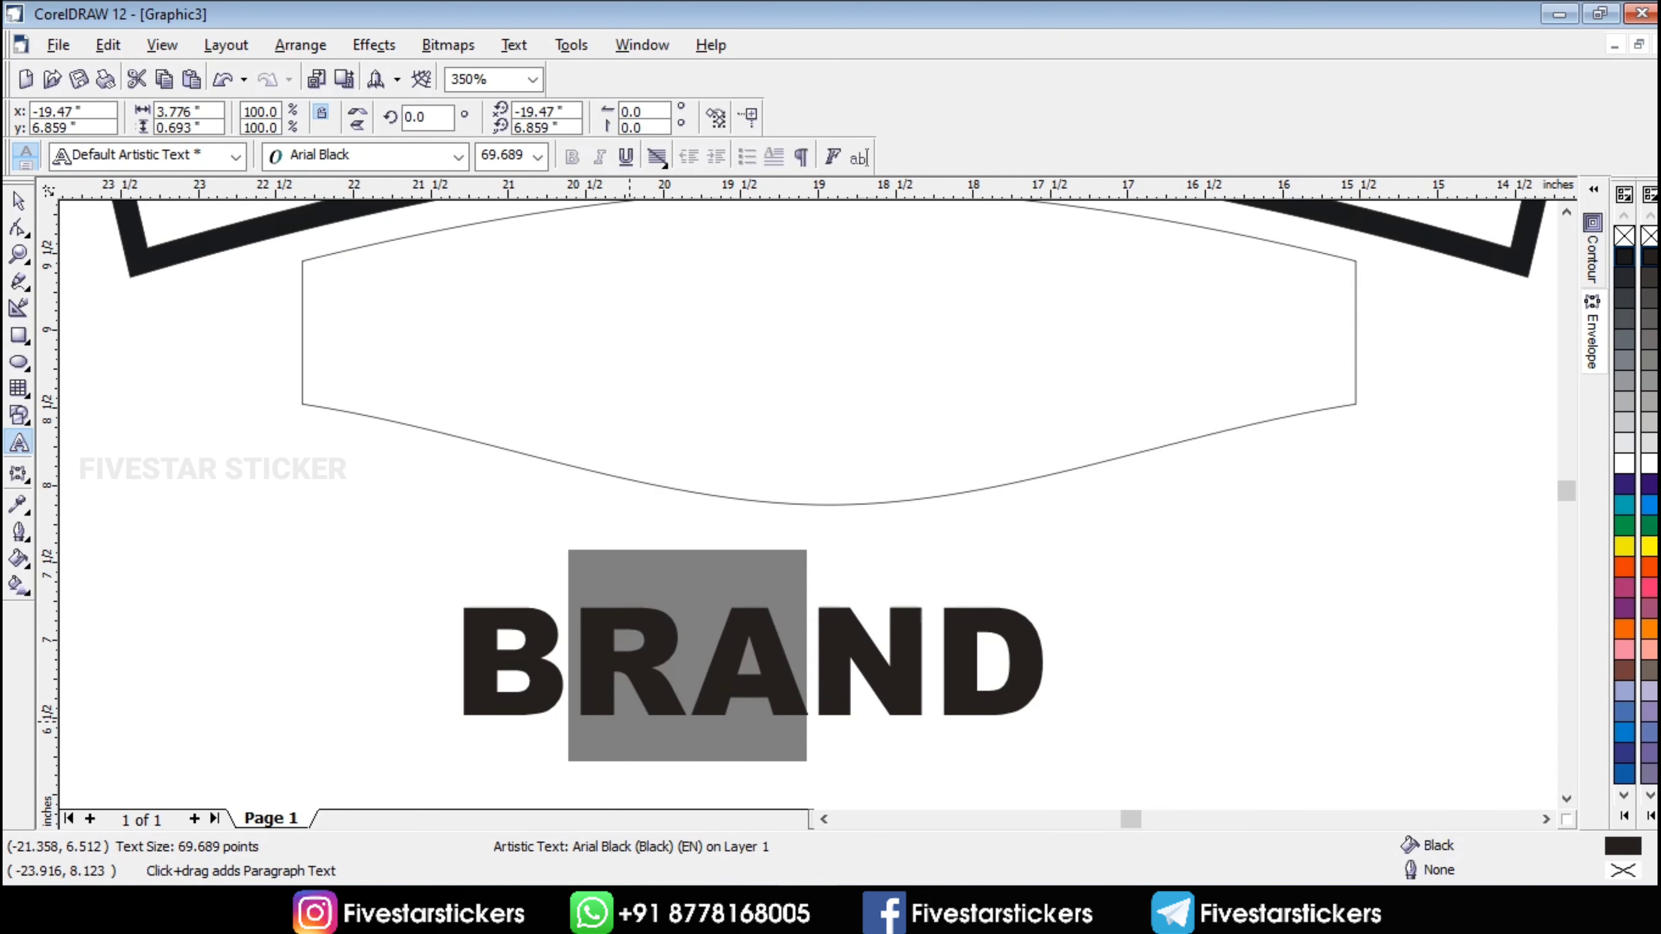
key("ctrl+space")
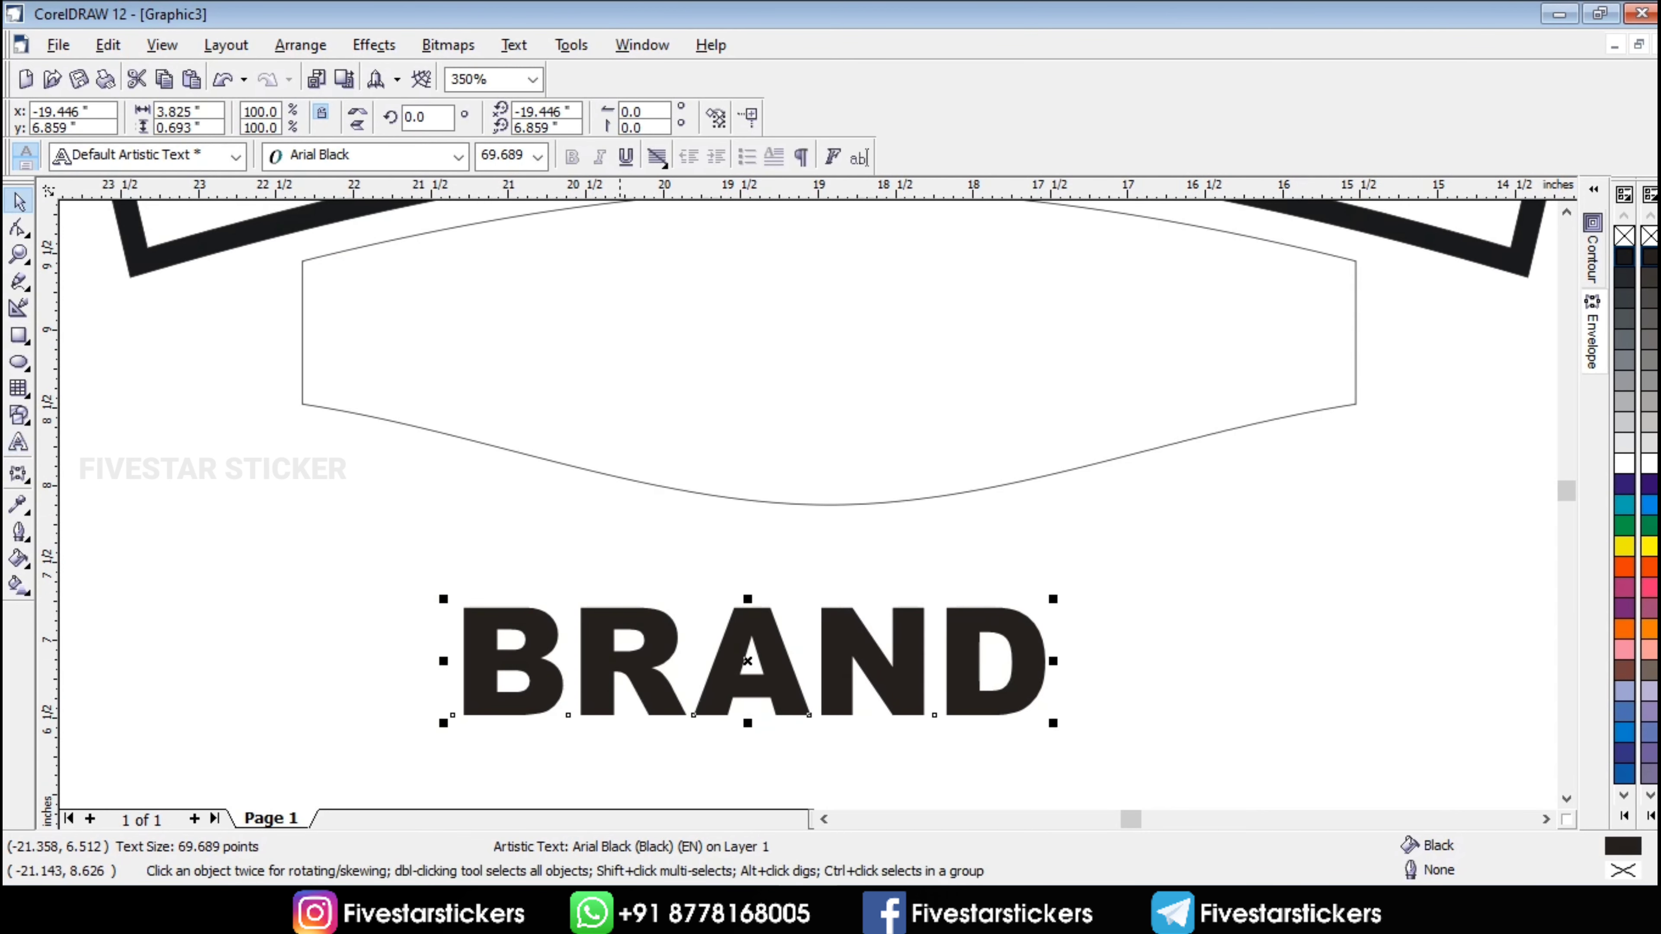
- Set the BRAND text's font to Impact and centre it beneath the curved panel at about x -18.8, y 7.0 inches
scroll(806, 656, "down", 1)
left_click(459, 157)
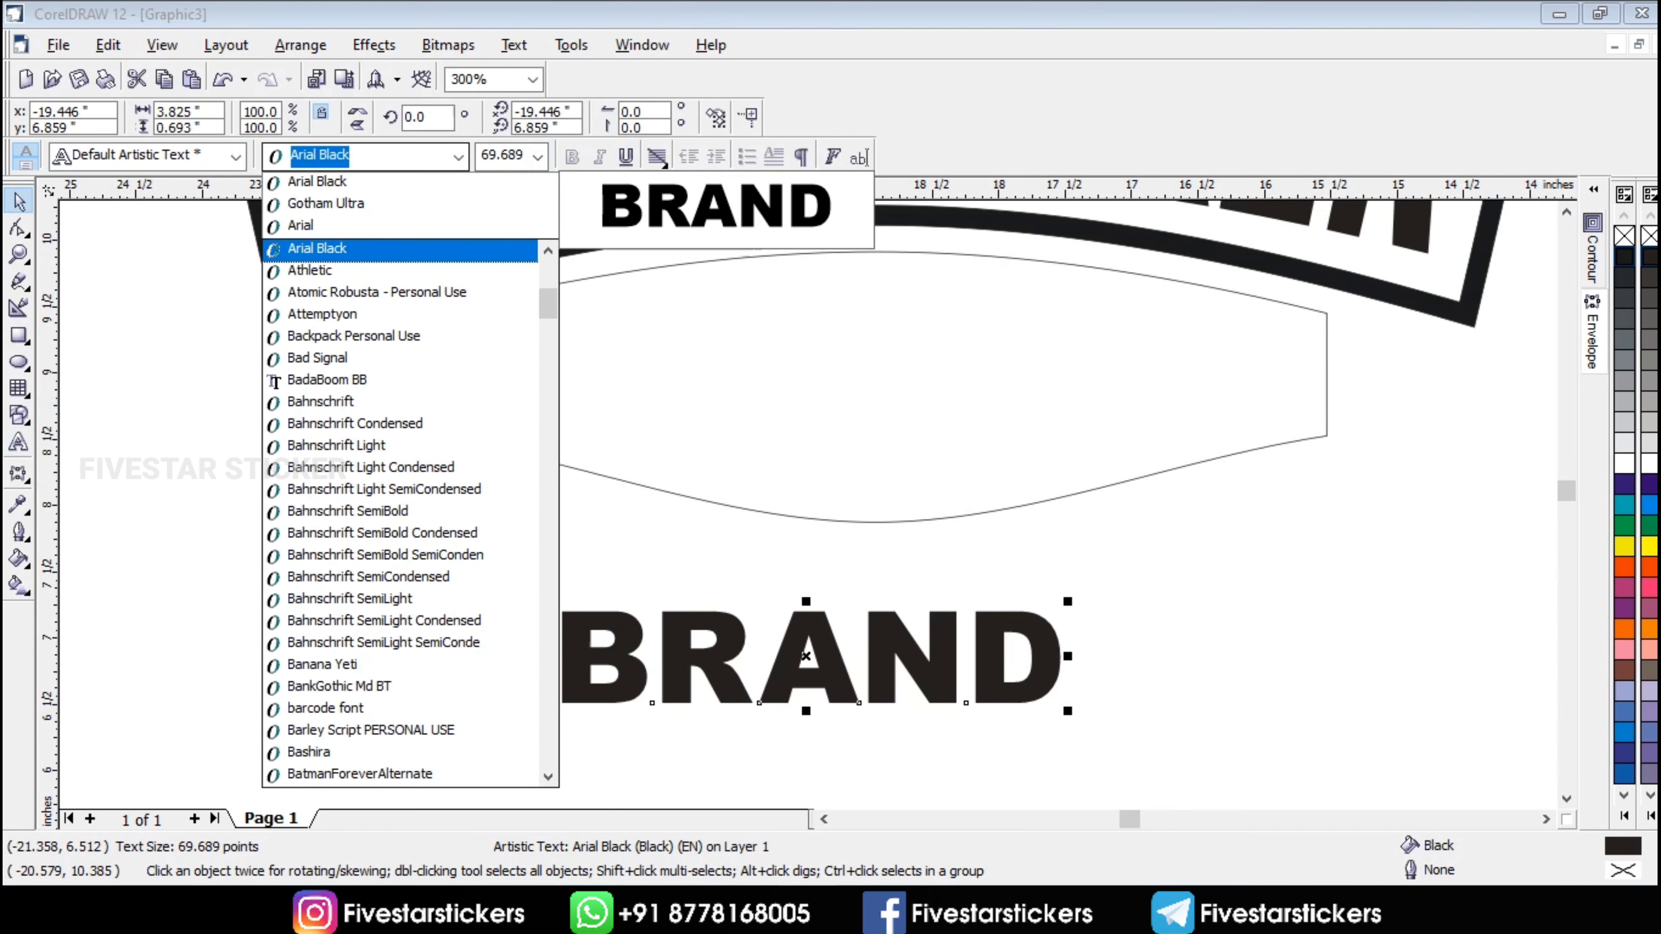
type("Impact")
key("Return")
left_click_drag(743, 671, 916, 654)
- Create an envelope for the BRAND text from the curved lower panel's outline and apply it
left_click(1591, 342)
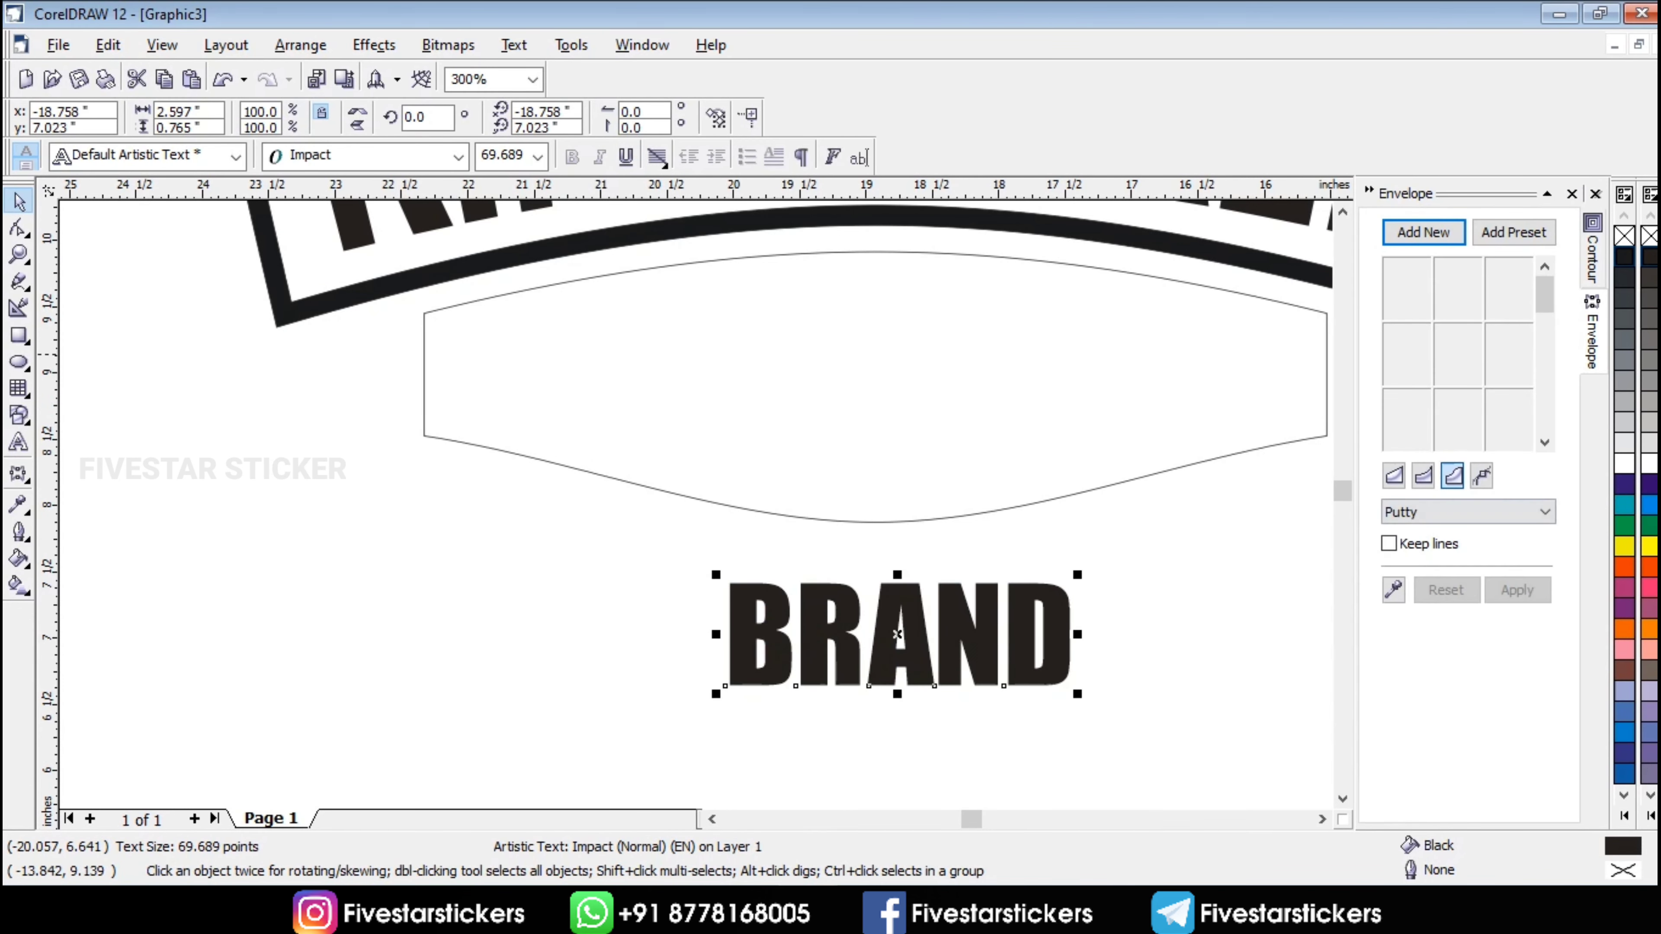
left_click(1393, 590)
left_click(1191, 426)
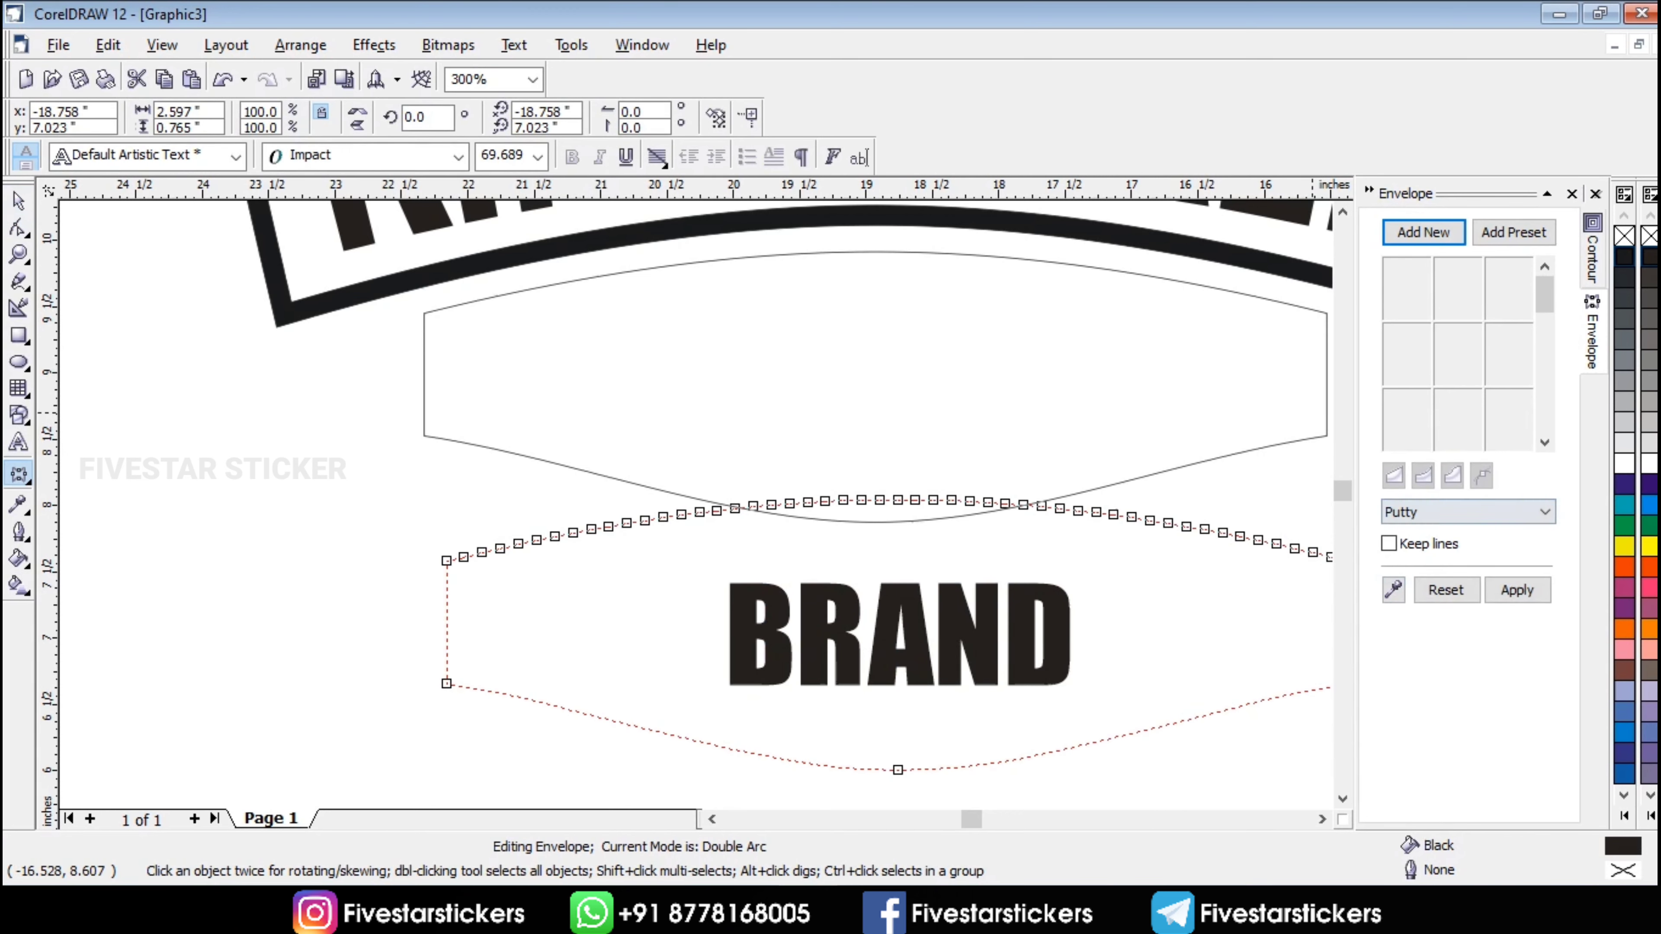
left_click(1516, 589)
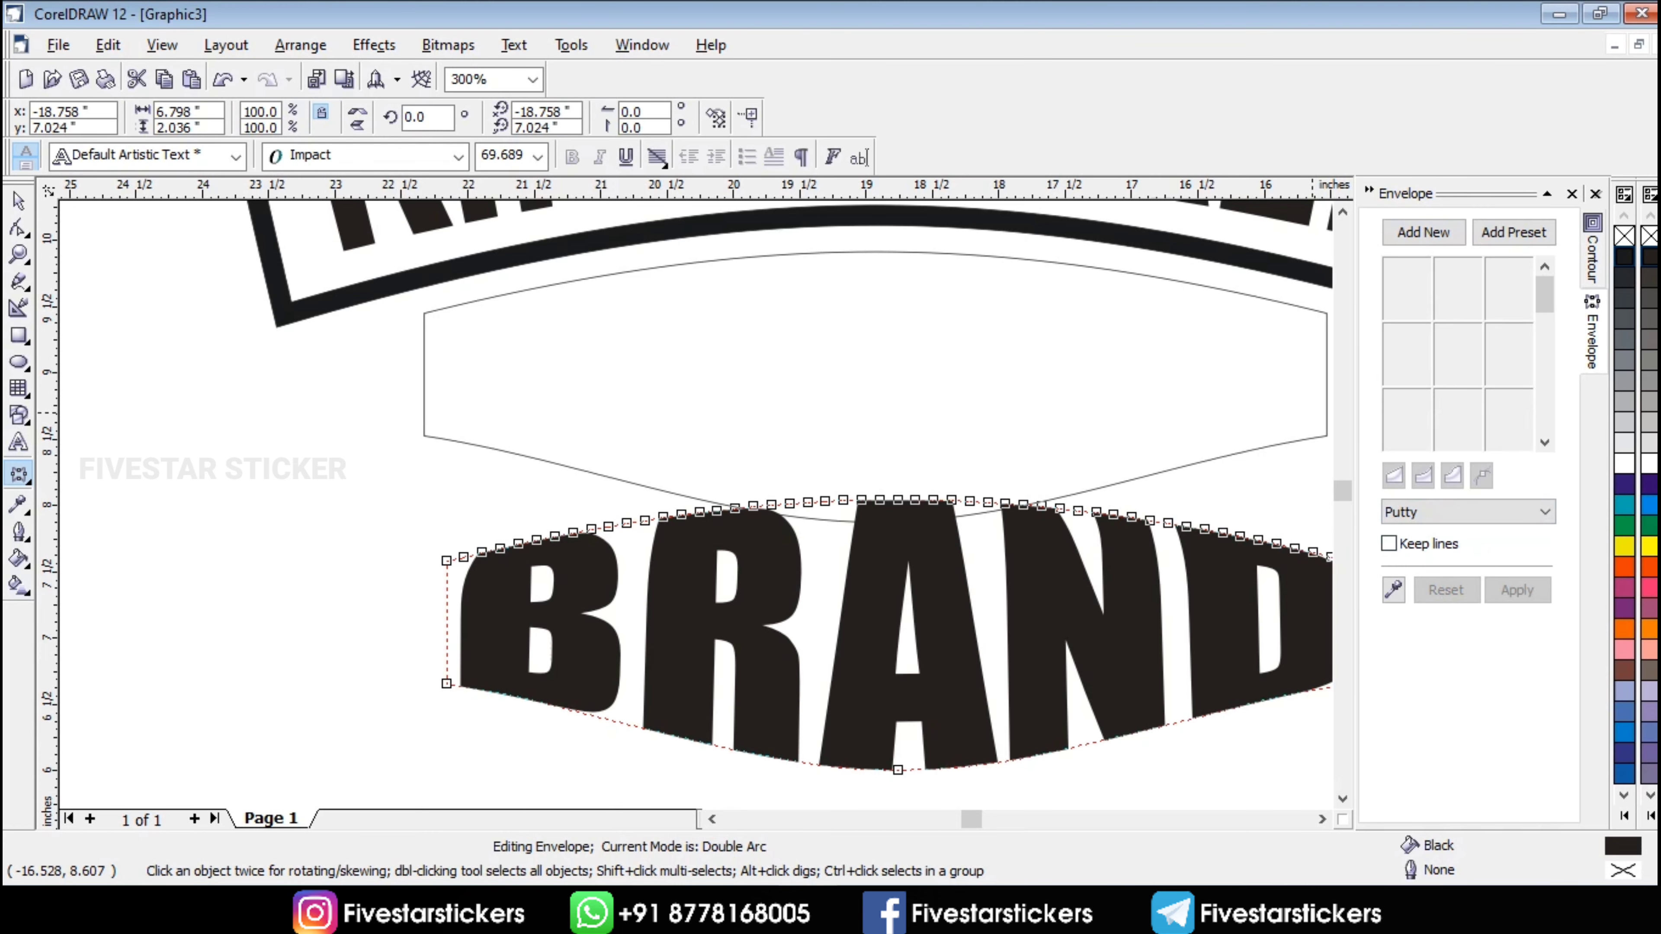
left_click(1368, 190)
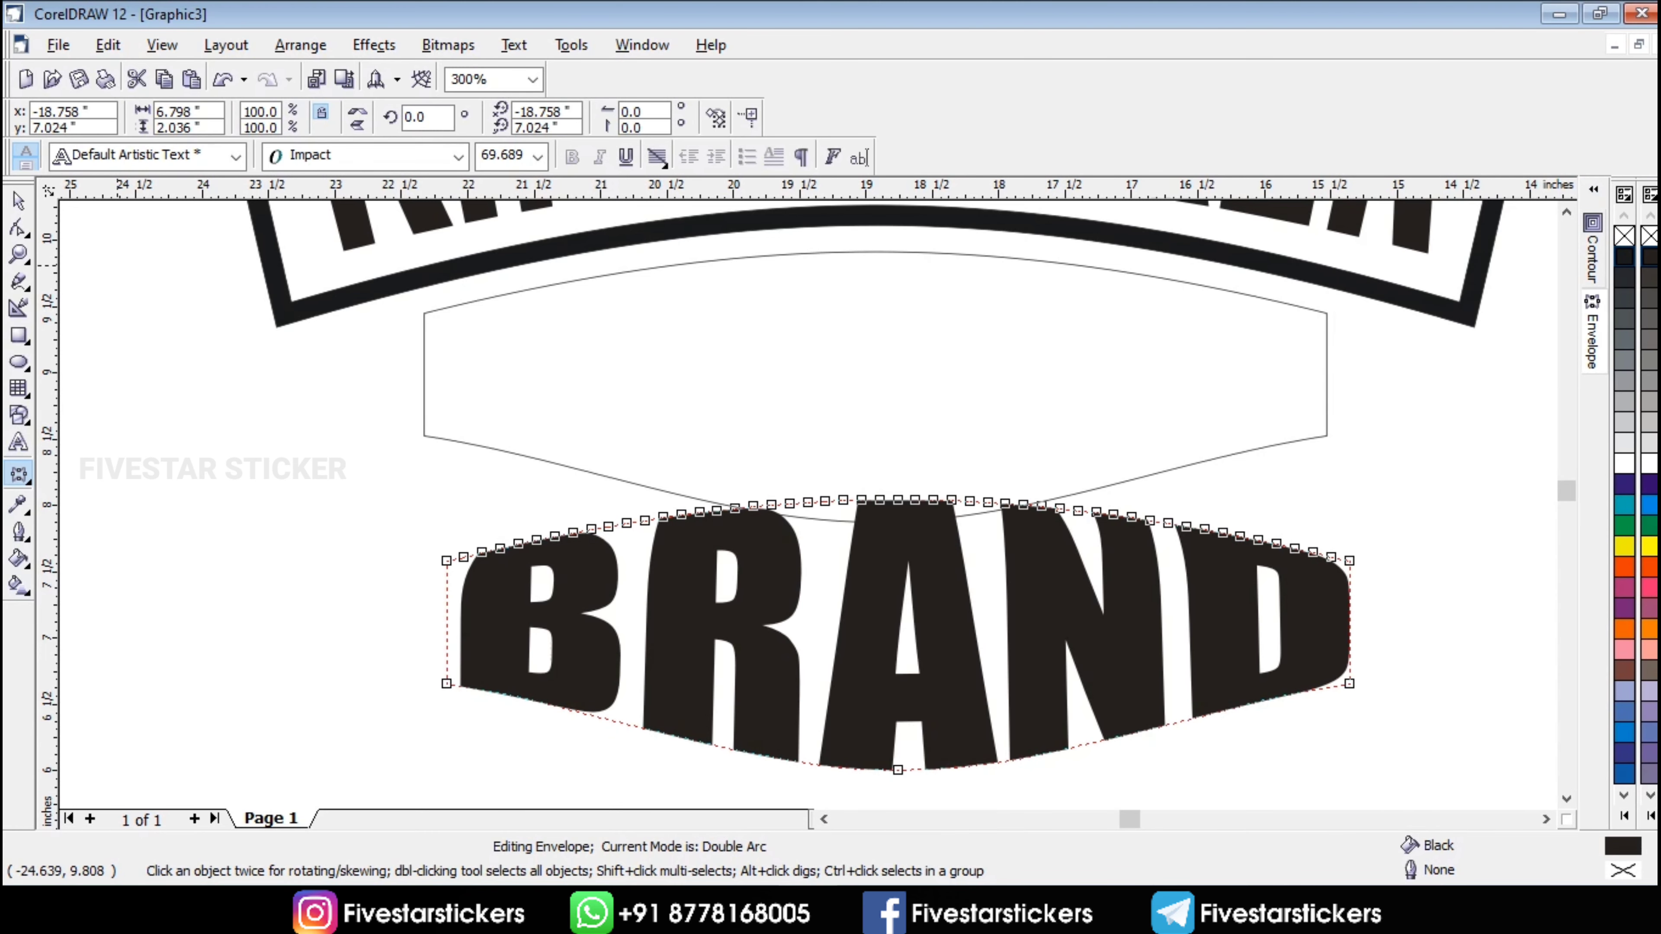
- Move the warped BRAND text up into the curved panel outline at about x -18.9, y 8.9 inches
left_click(18, 200)
scroll(817, 647, "down", 2)
scroll(877, 631, "up", 1)
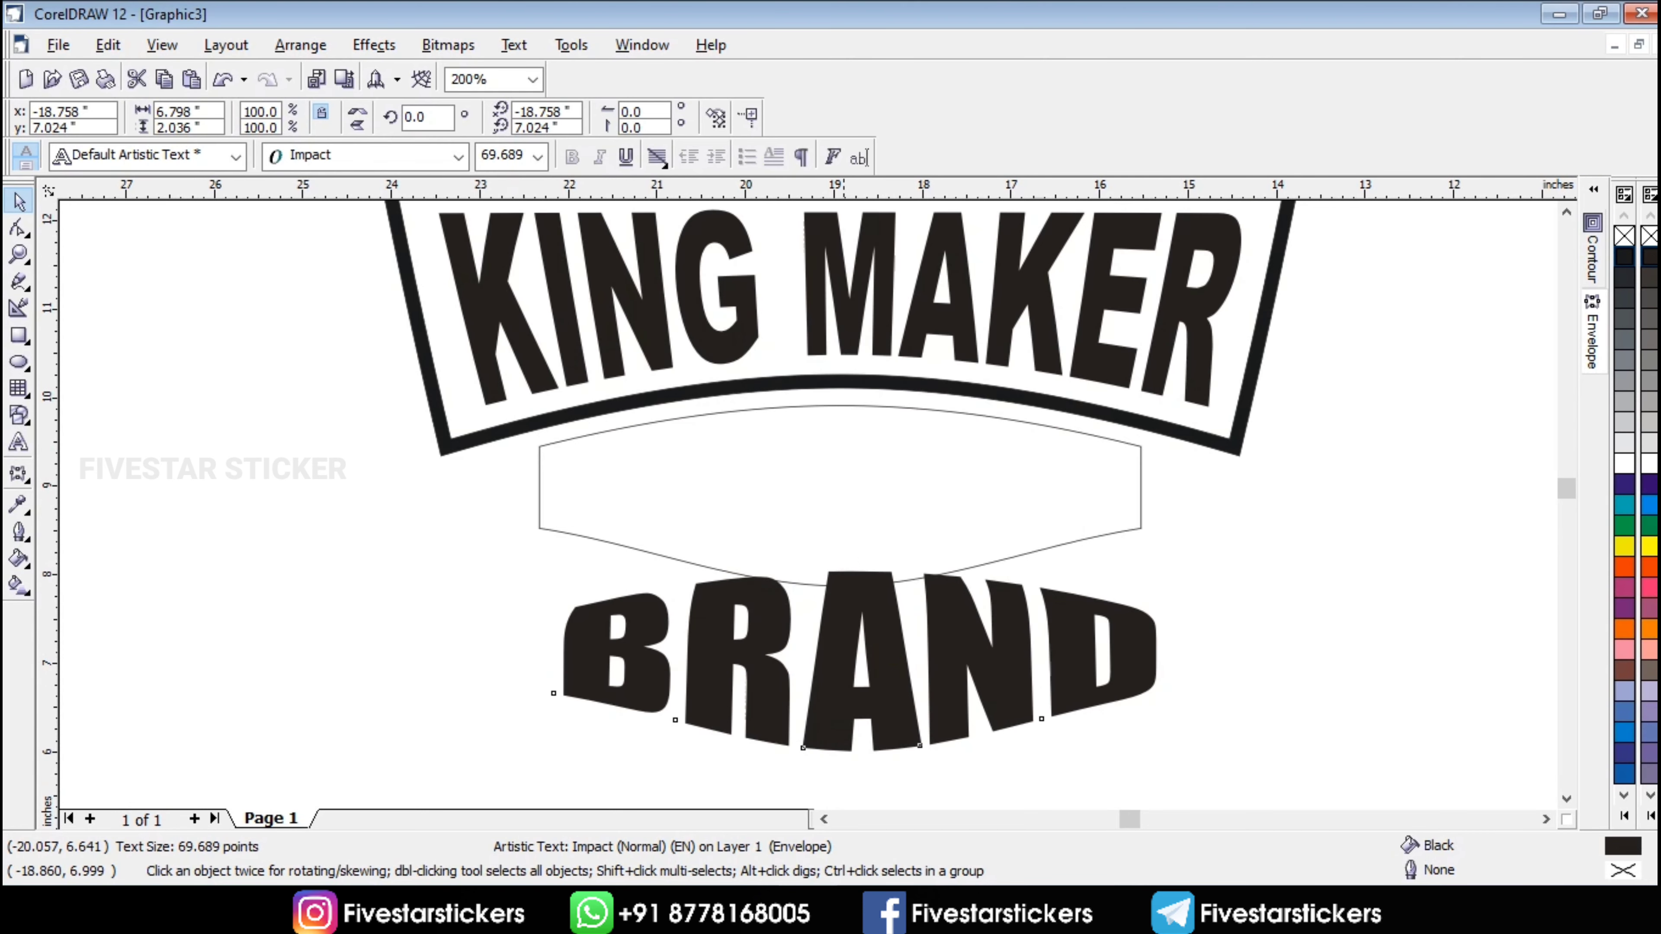
left_click_drag(853, 659, 839, 495)
scroll(1134, 435, "up", 1)
left_click(1211, 631)
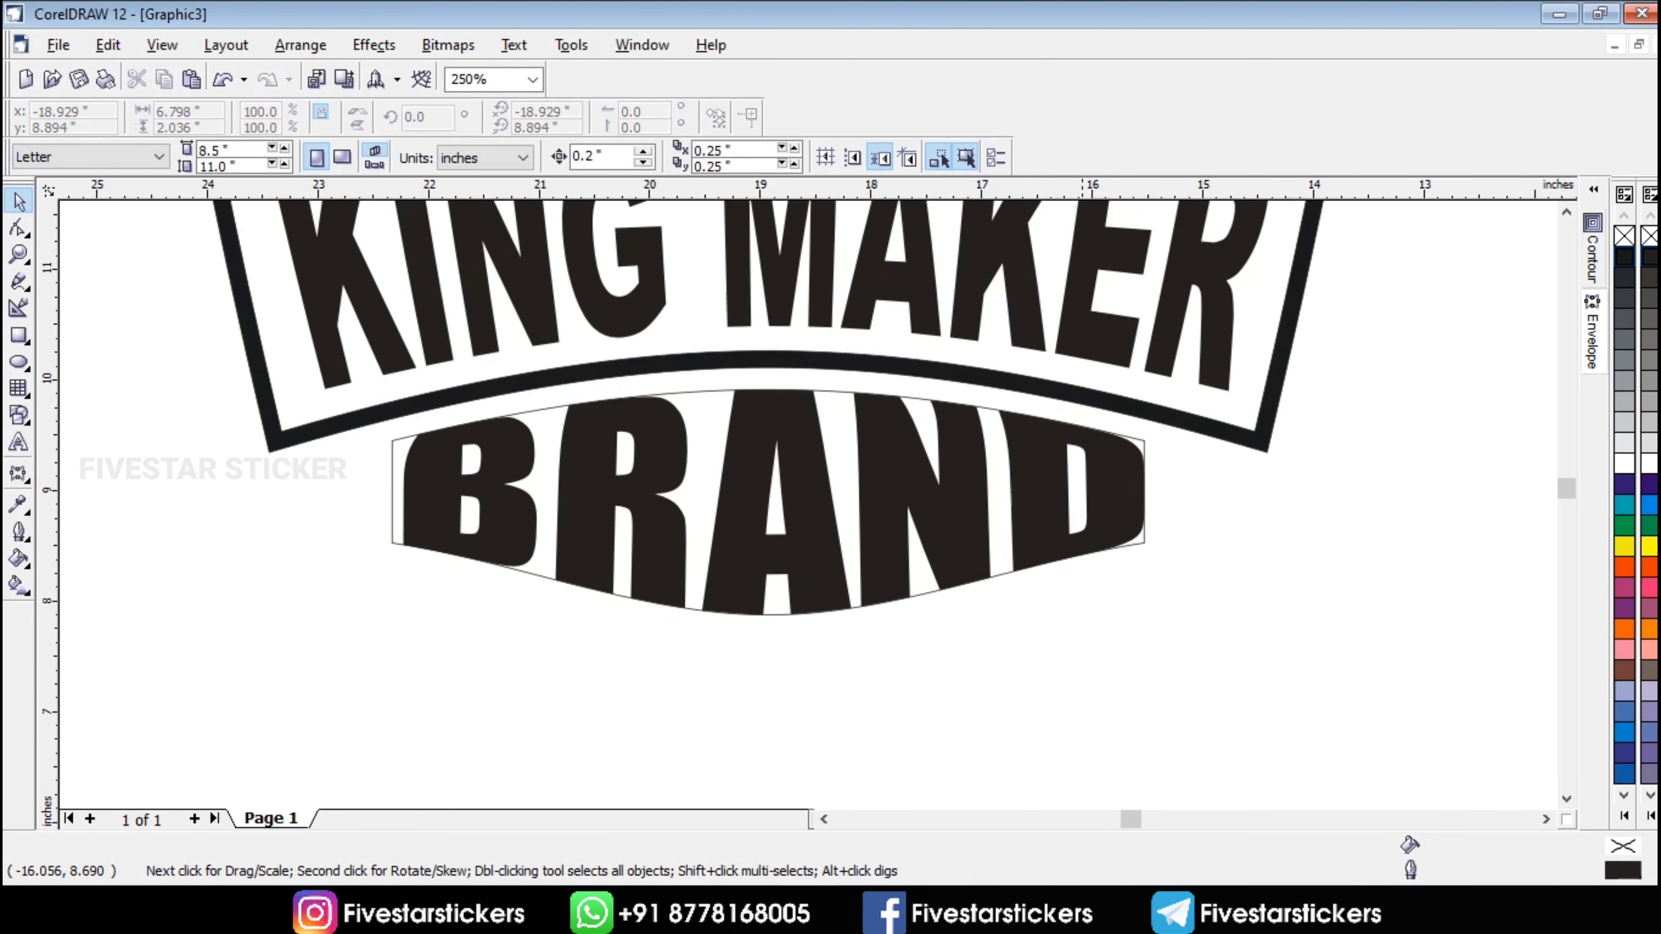
- Shrink the BRAND text about its centre to about 6.57 by 1.80 inches, leaving a margin inside the panel outline
scroll(1058, 544, "up", 1)
left_click(1059, 544)
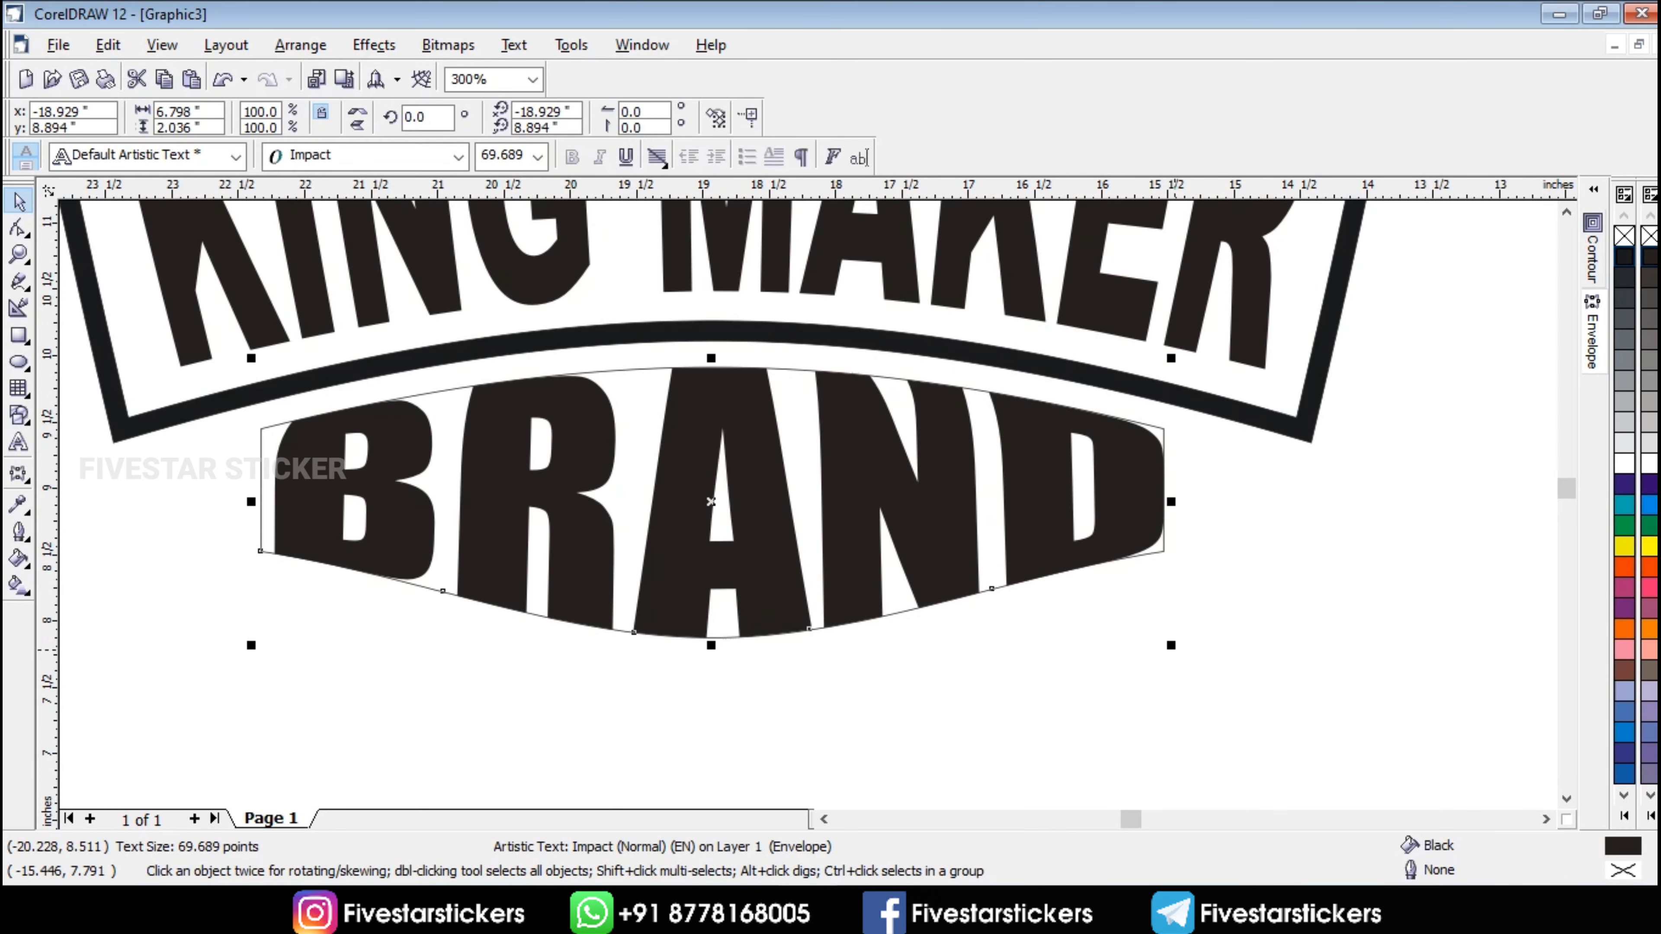
left_click_drag(1174, 649, 1160, 645)
scroll(735, 407, "up", 1)
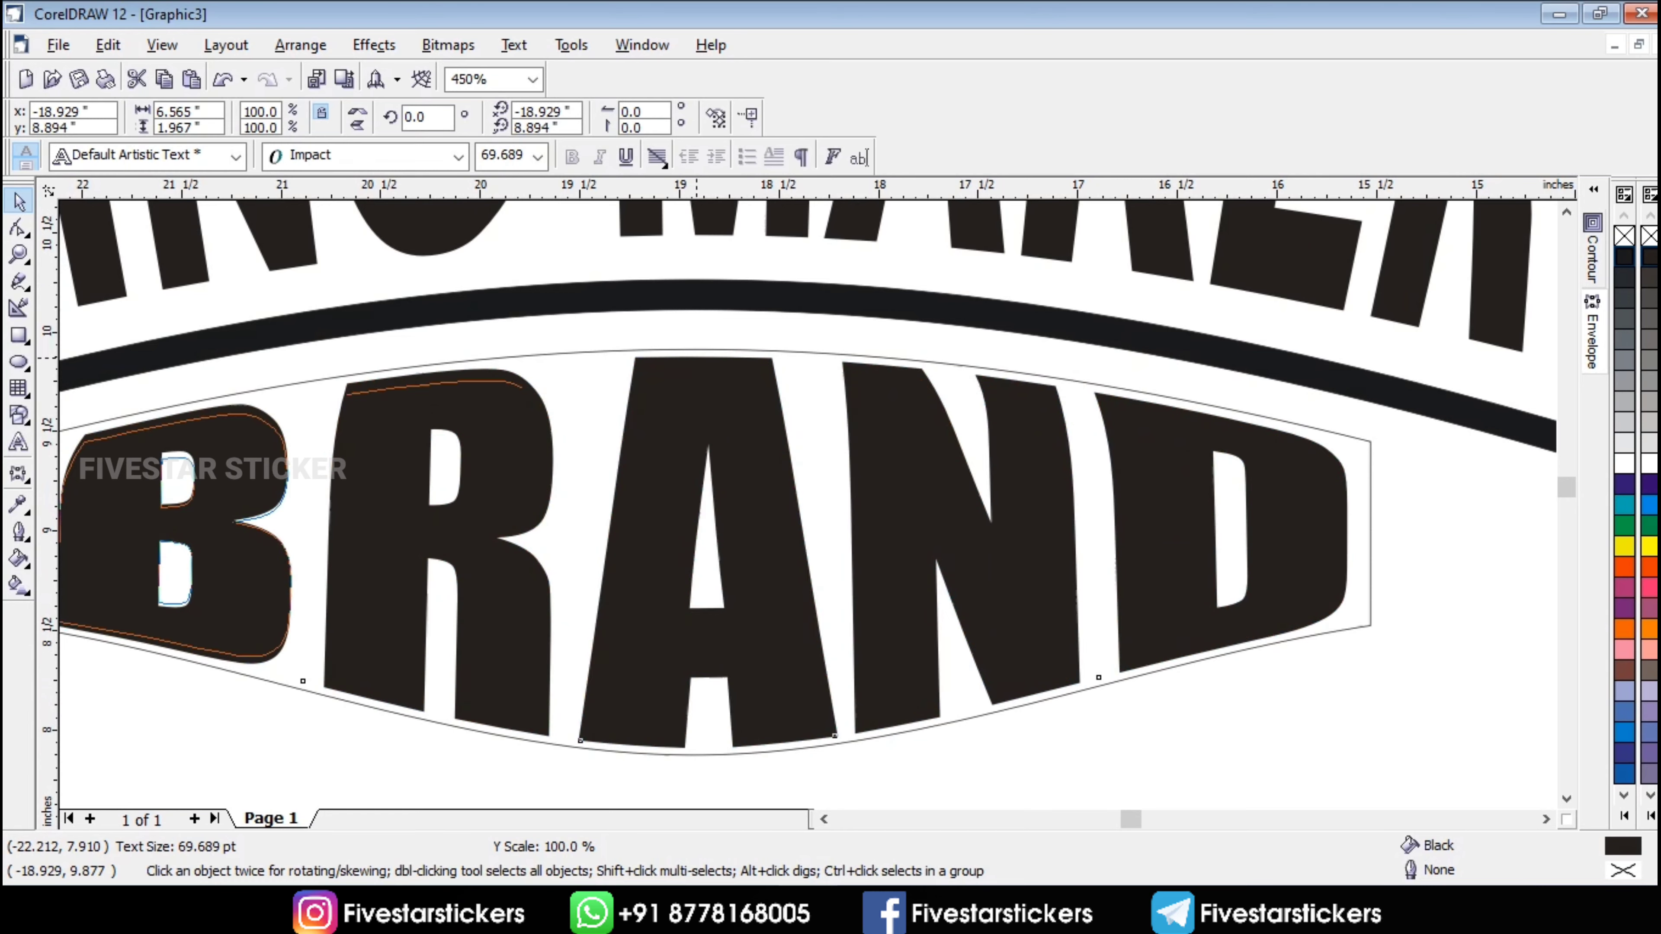
scroll(1353, 511, "down", 1)
scroll(1355, 513, "down", 3)
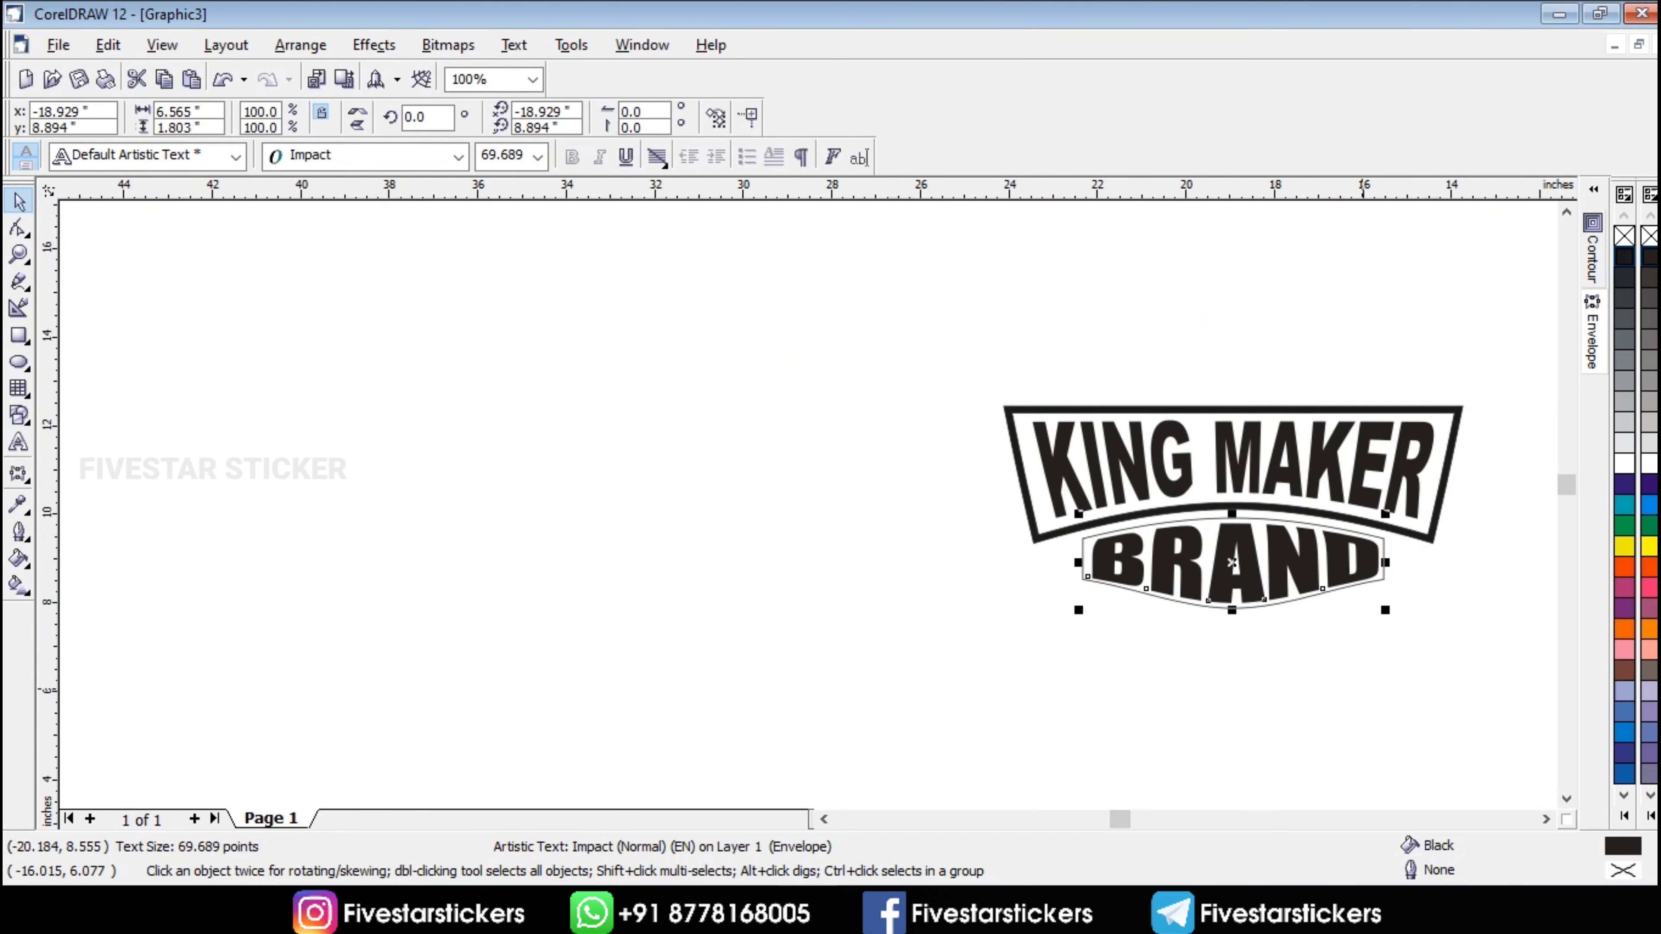
- Convert the envelope-warped BRAND text to curves
scroll(1105, 543, "up", 4)
left_click(300, 45)
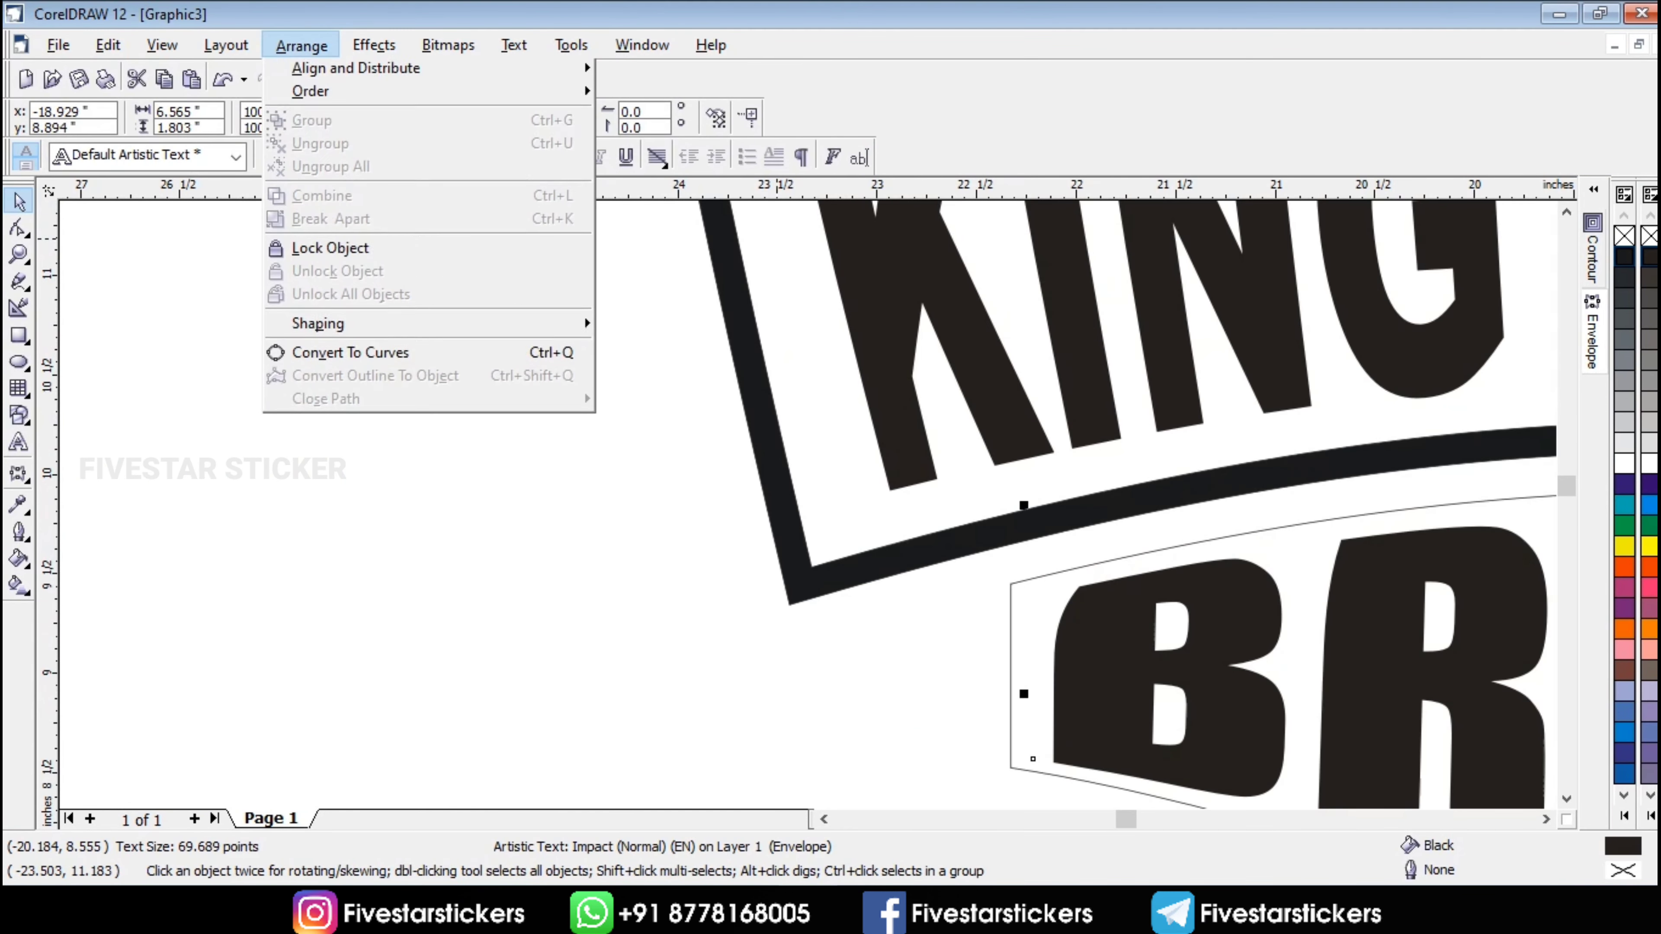
left_click(353, 409)
scroll(1090, 643, "up", 1)
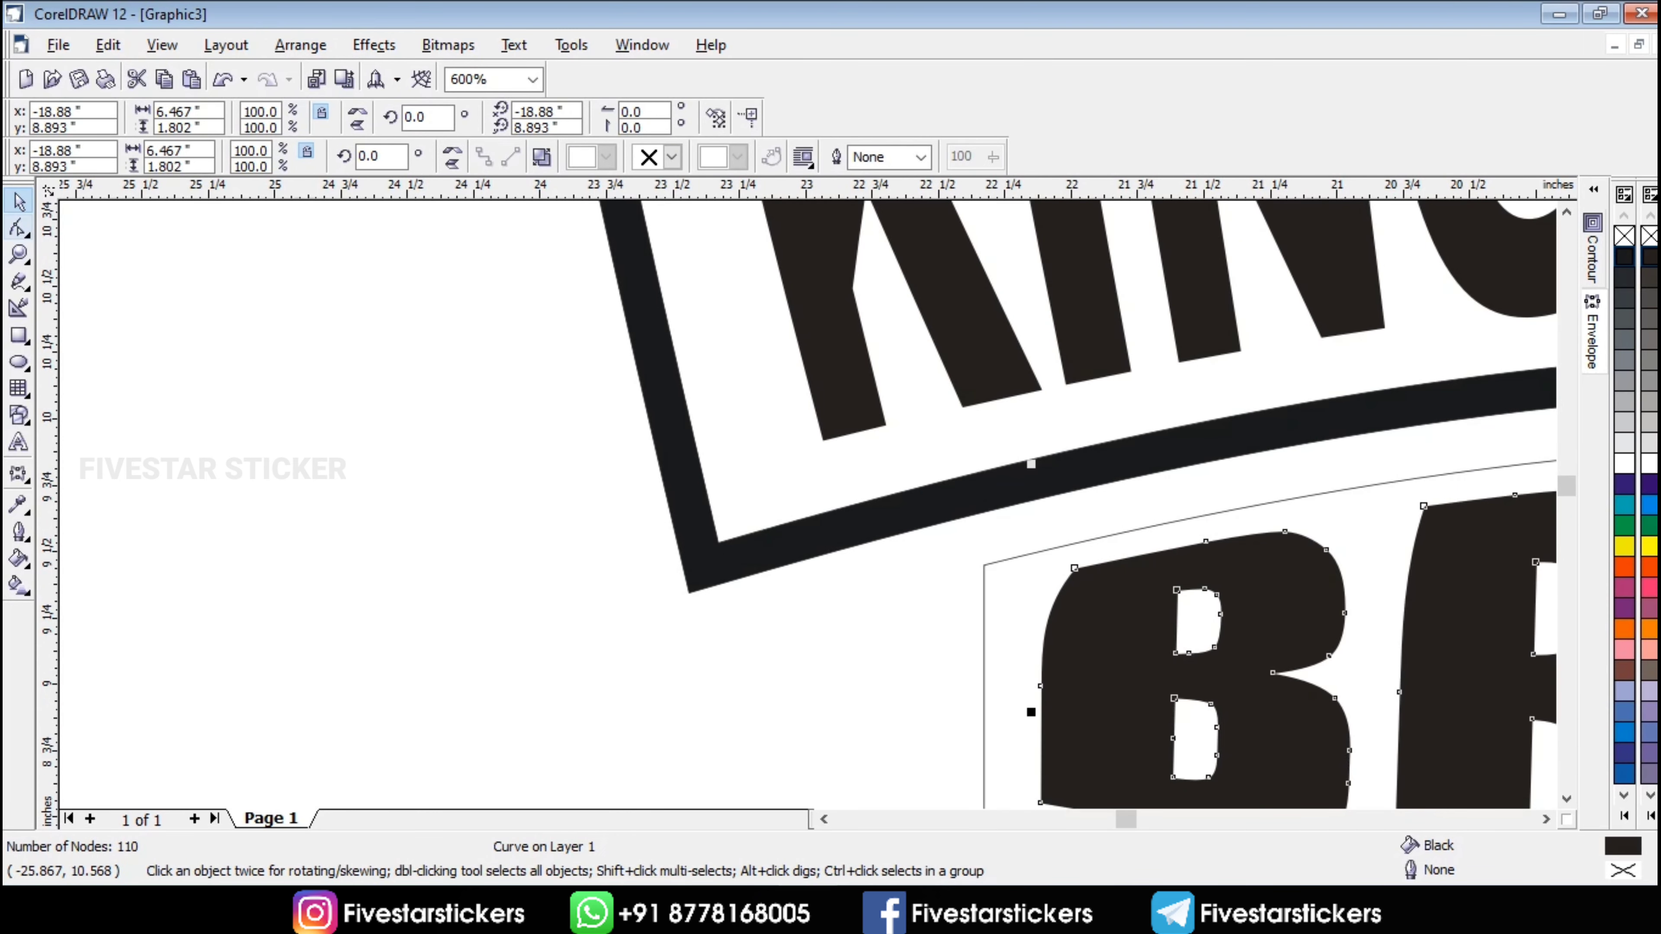
- Square off the B's upper-left corner by shifting its corner node outward, straightening the edge below and aligning the node with it
left_click(19, 229)
left_click_drag(1056, 578, 1060, 578)
key("Left")
key("Left")
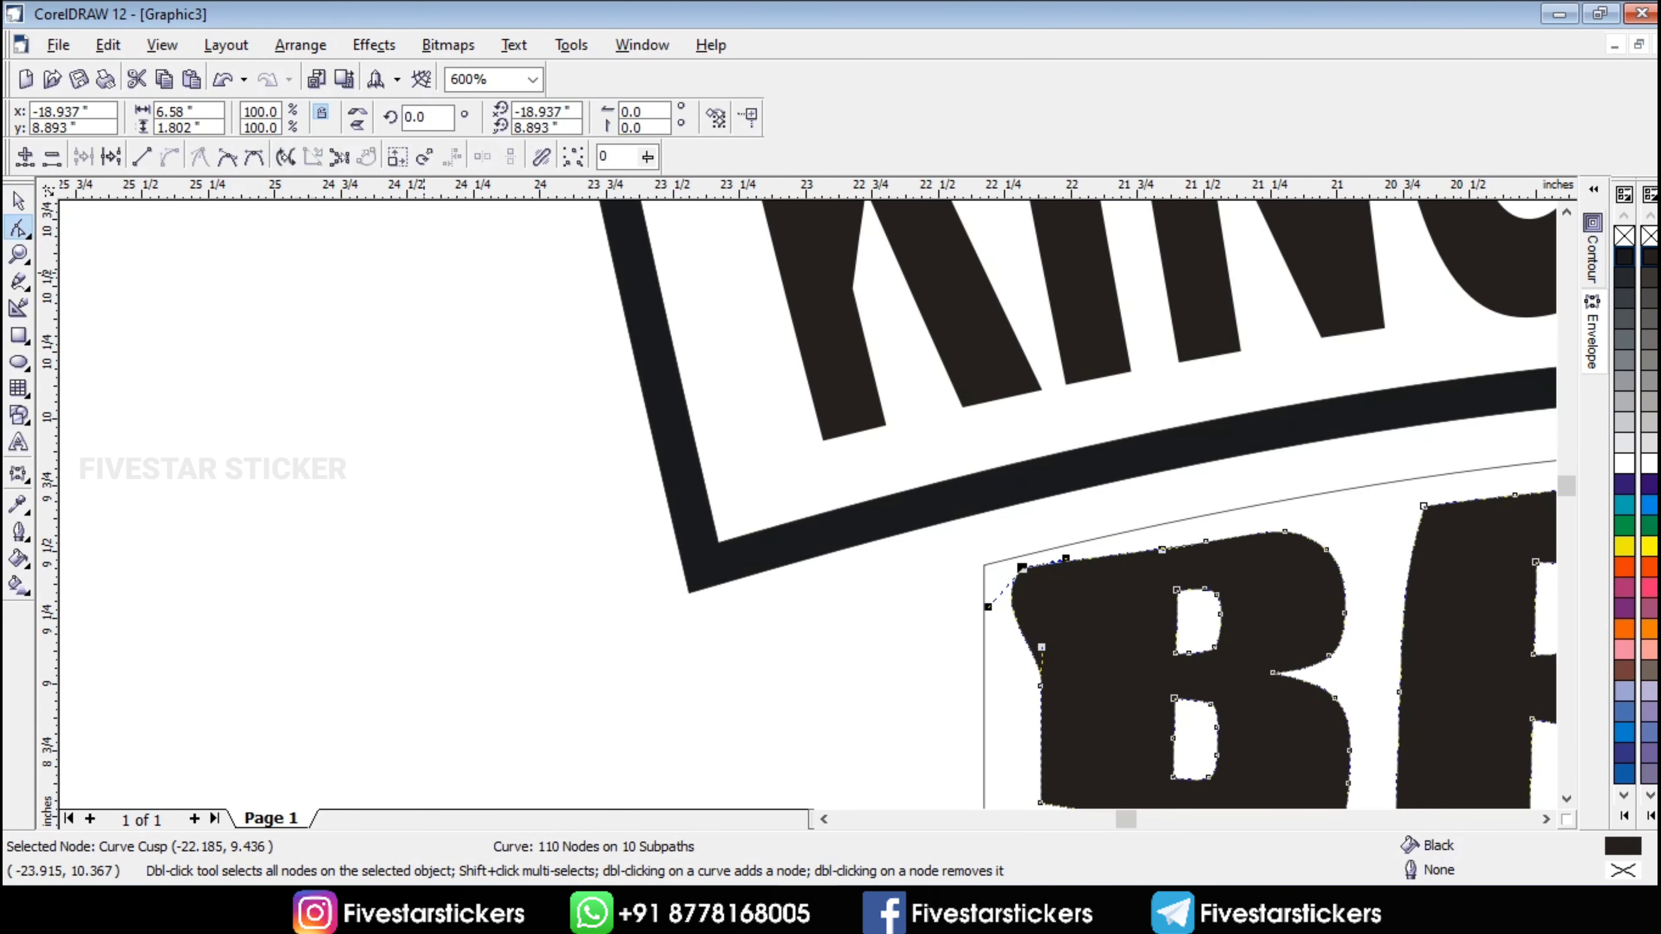
left_click_drag(1049, 686, 1051, 688)
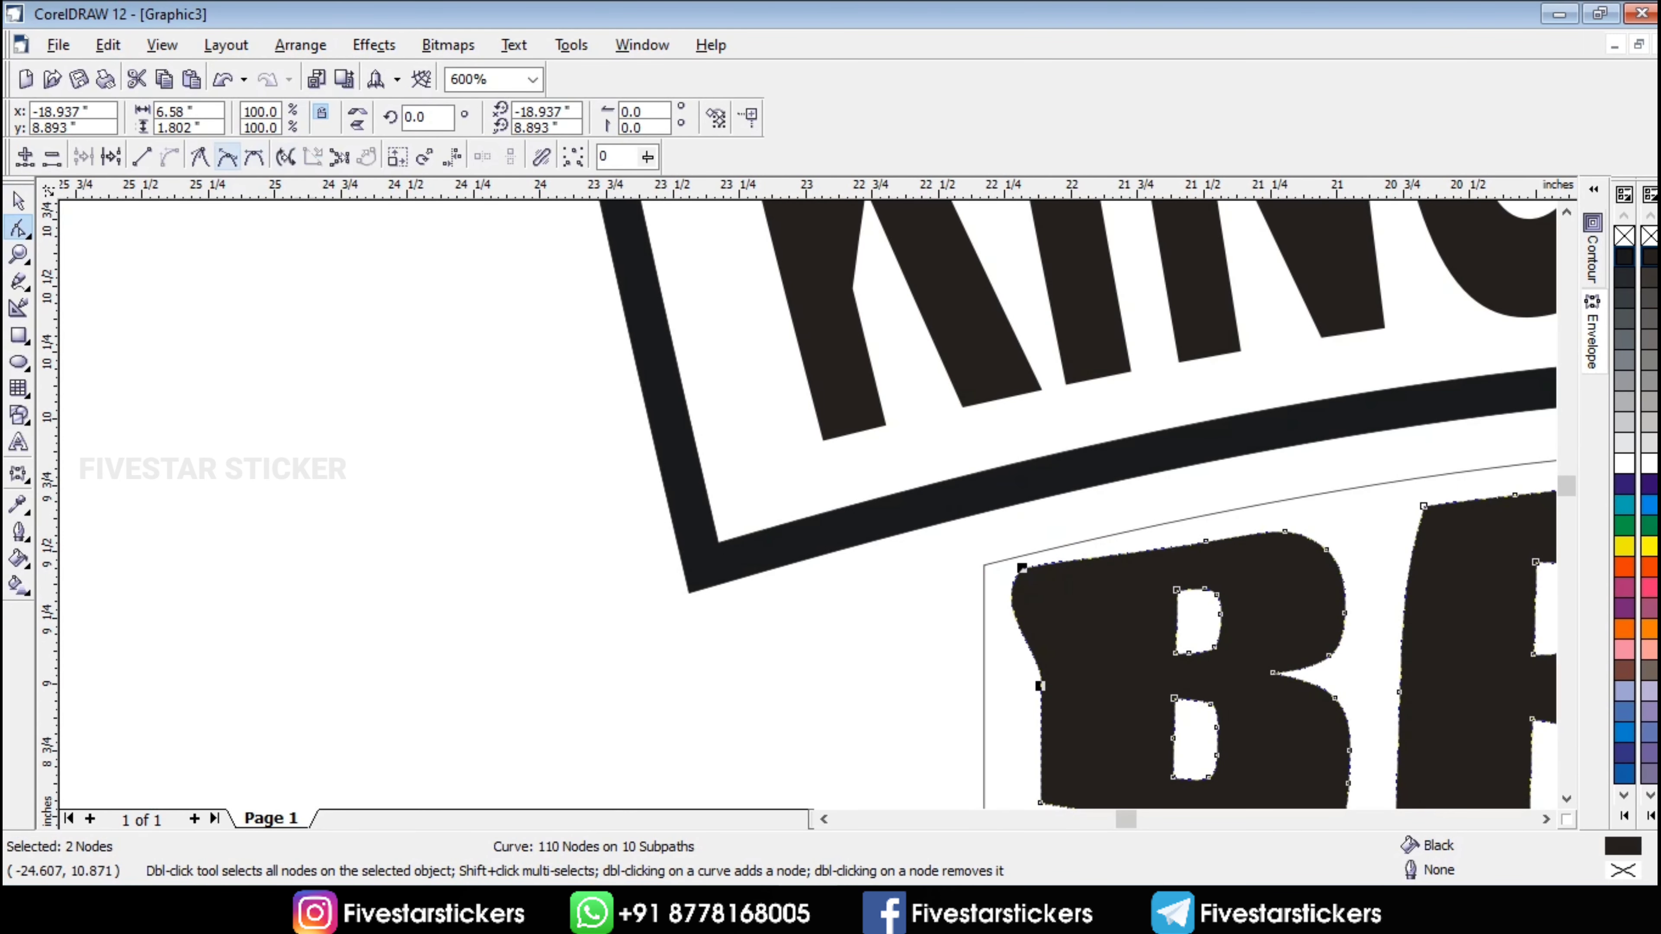
left_click(143, 157)
scroll(1028, 588, "up", 3)
key("Tab")
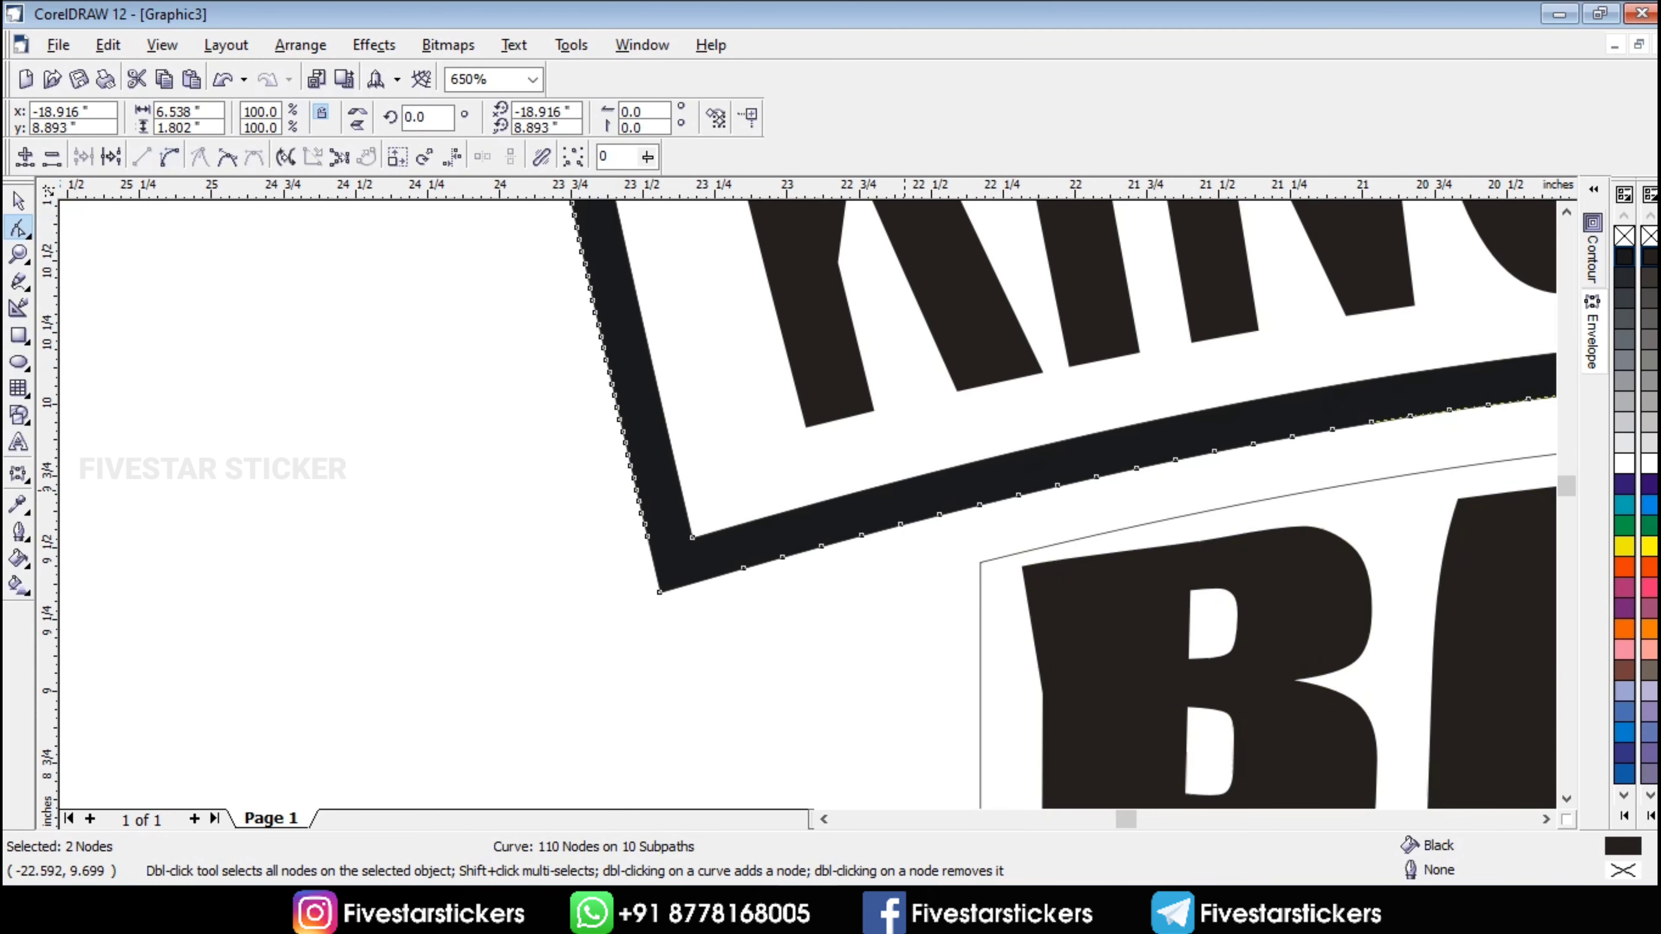
left_click(1058, 634)
left_click_drag(1021, 561, 1042, 558)
left_click(19, 201)
scroll(552, 419, "down", 4)
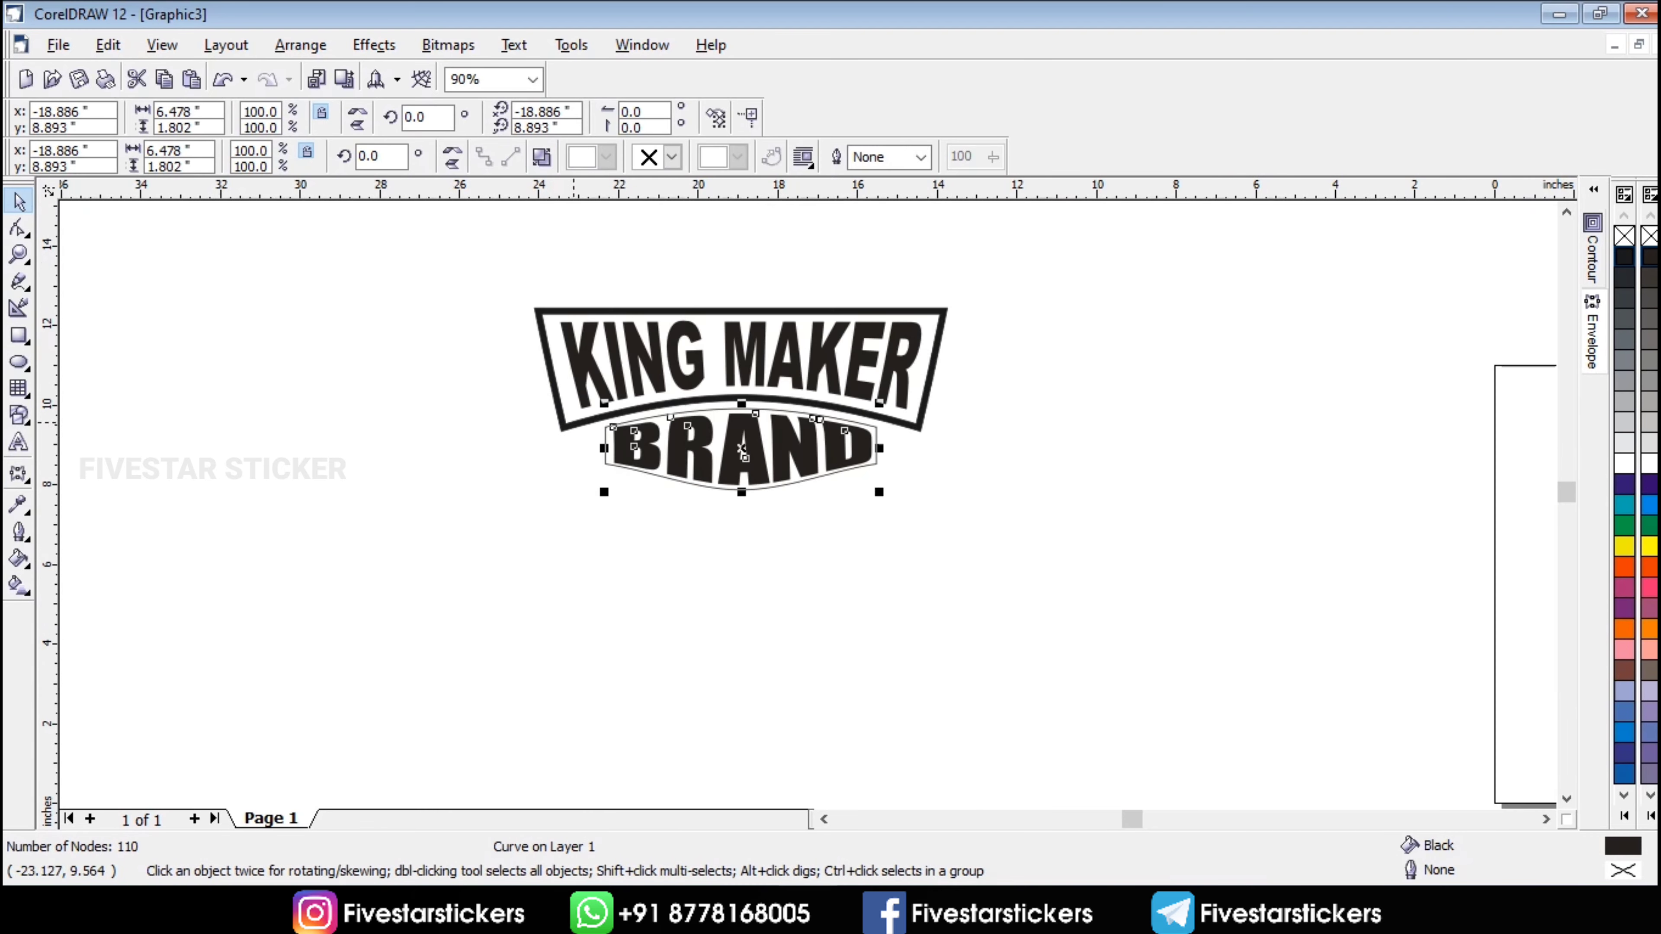
- Examine how the BRAND letters, especially the D, sit inside the panel outline
left_click(848, 667)
scroll(698, 435, "up", 2)
scroll(1007, 468, "up", 2)
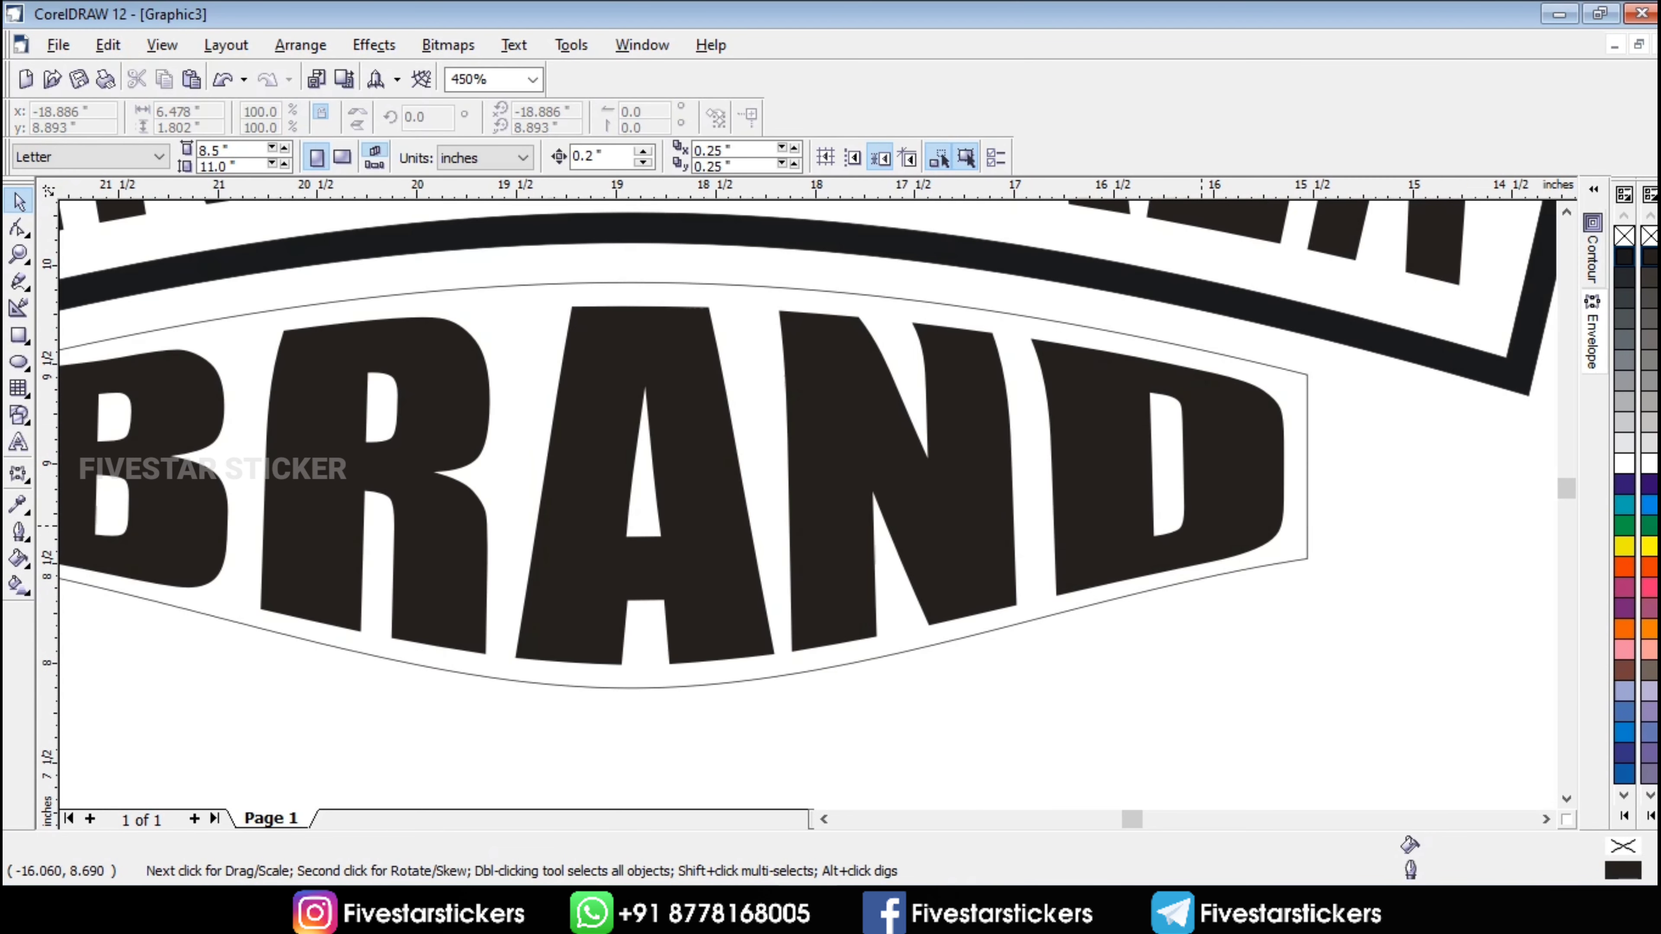
left_click(1242, 504)
scroll(1249, 501, "down", 1)
left_click(1363, 672)
left_click_drag(1363, 672, 392, 367)
scroll(1285, 513, "up", 1)
scroll(1281, 491, "up", 1)
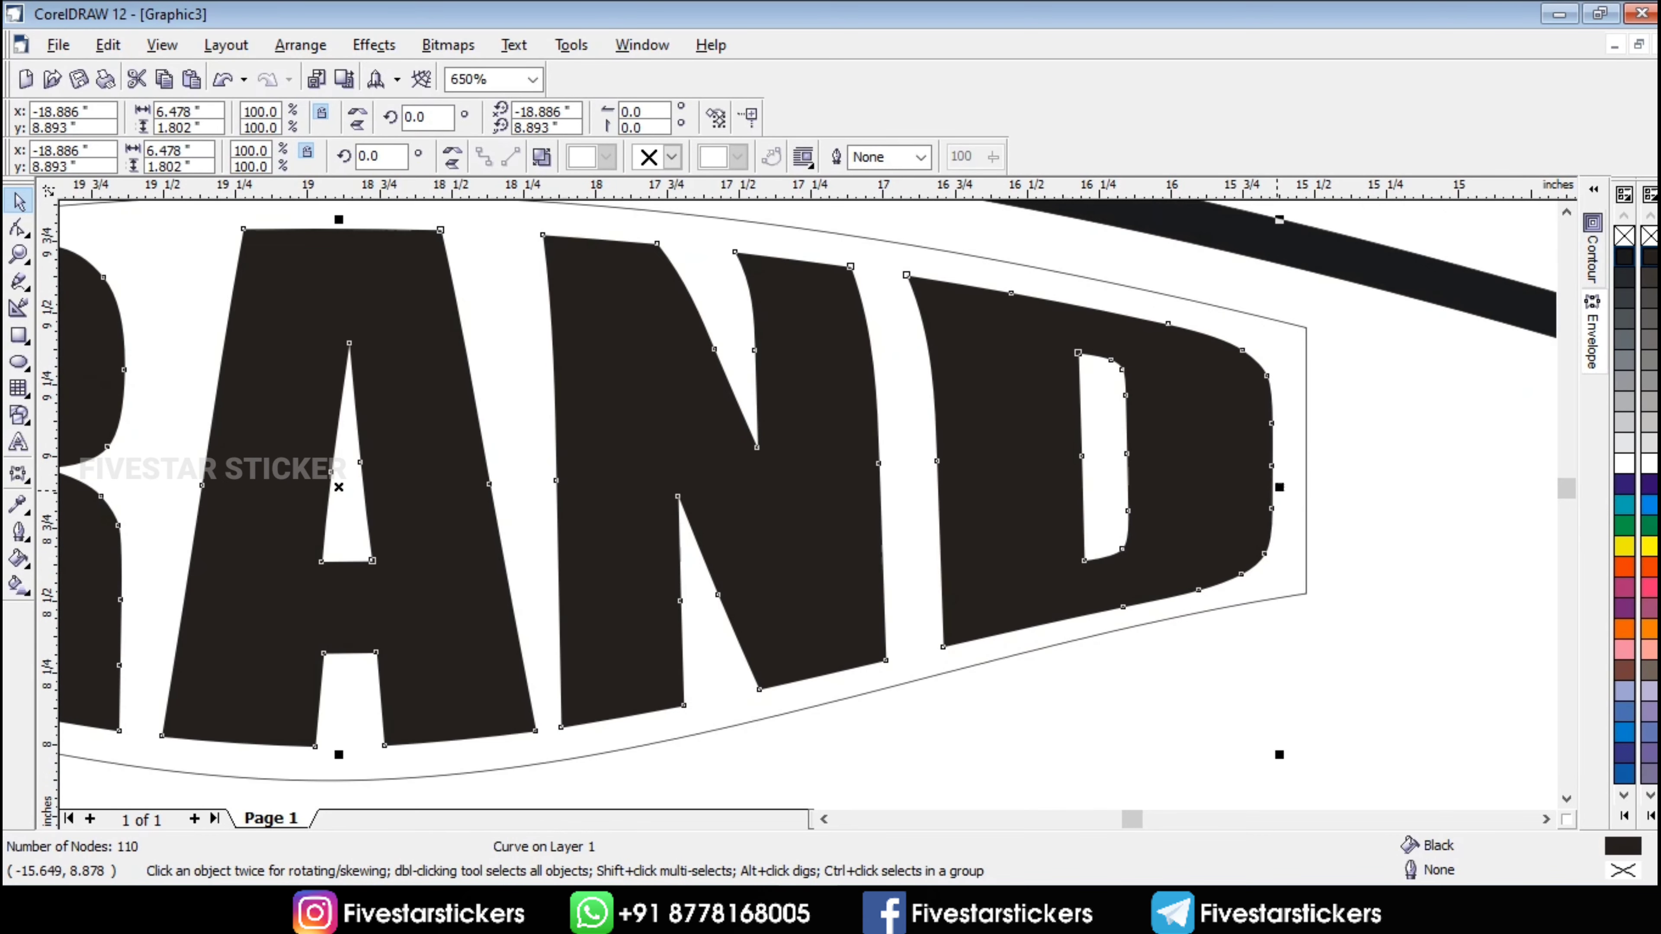
left_click(1380, 582)
scroll(1319, 556, "down", 4)
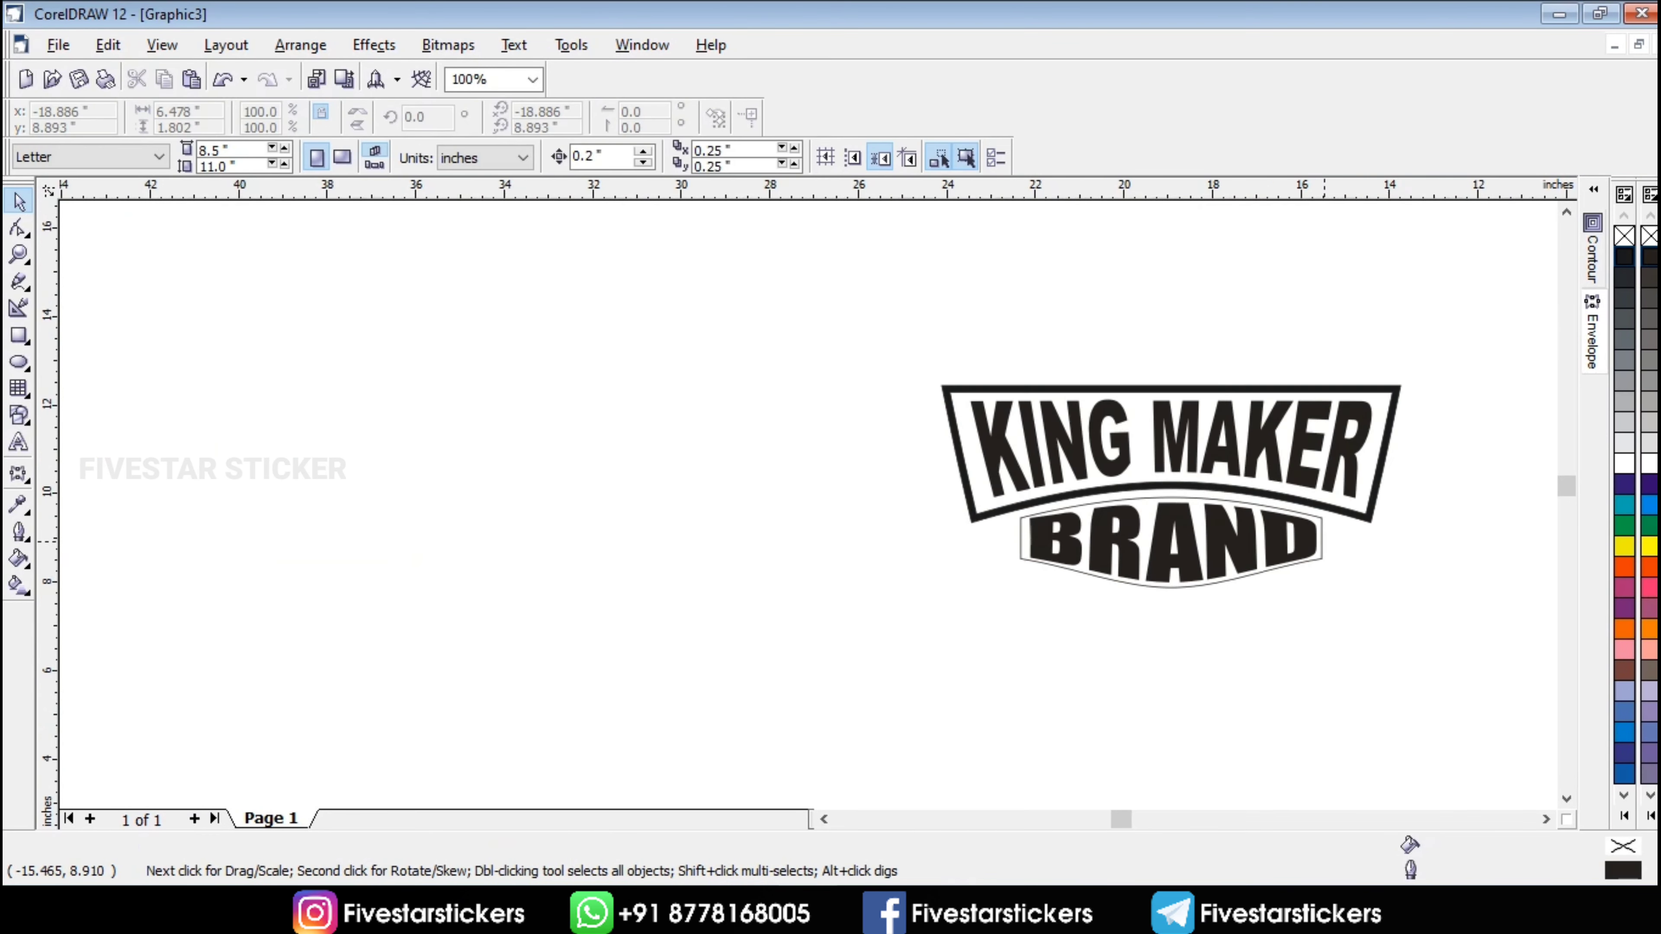
- Apply a one-step outside contour with a 0.15 inch offset to the curved panel outline
scroll(1274, 618, "up", 2)
left_click(1402, 461)
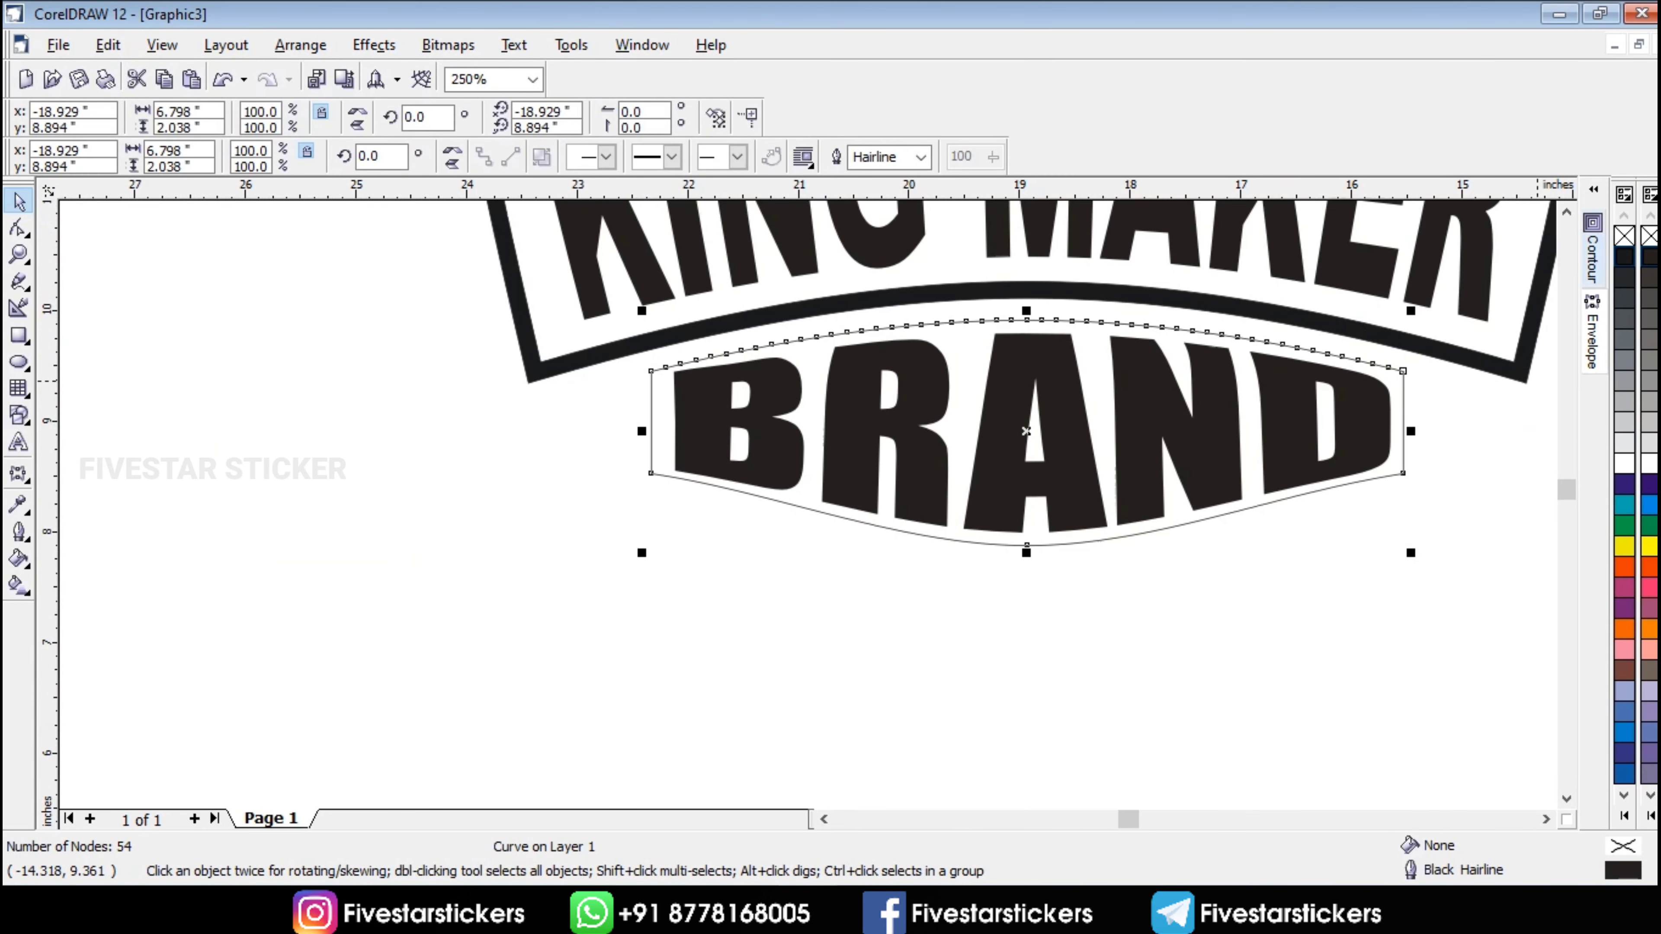
left_click(1593, 256)
left_click(1467, 532)
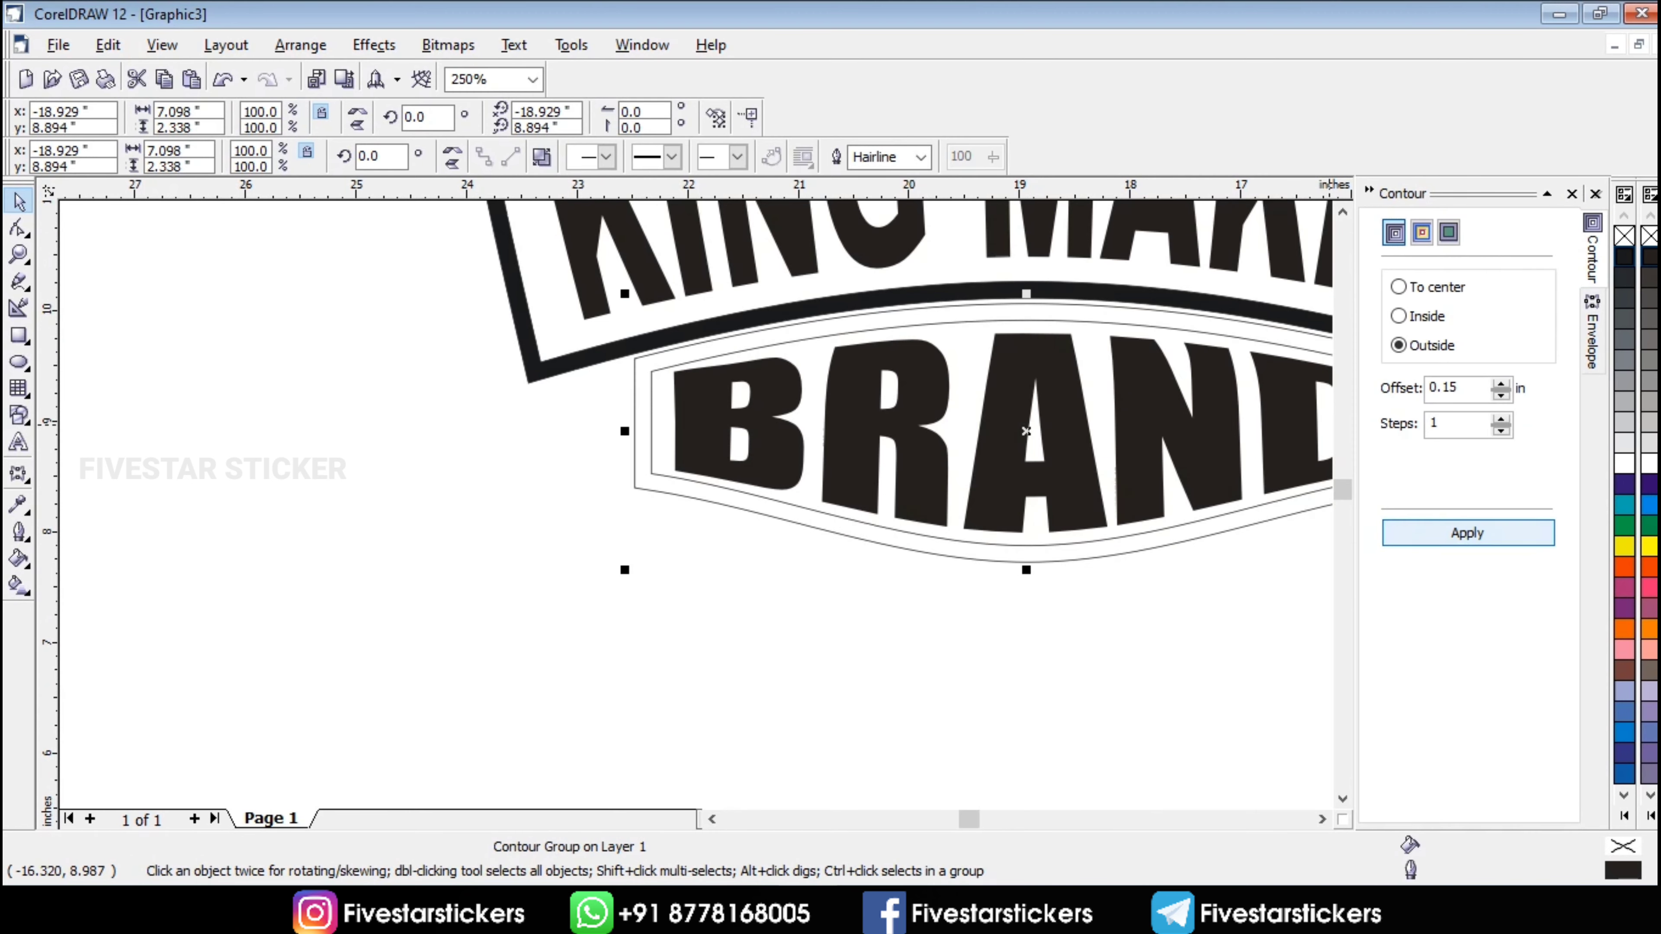
left_click(1368, 190)
- Move the BRAND letters and the contoured panel together up by 0.2 inches, against the KING MAKER frame
left_click_drag(519, 686, 1486, 278)
key("Up")
key("Up")
- Fill the panel contour black, break the contour group apart and combine both outlines into a hollow frame
left_click(1419, 465)
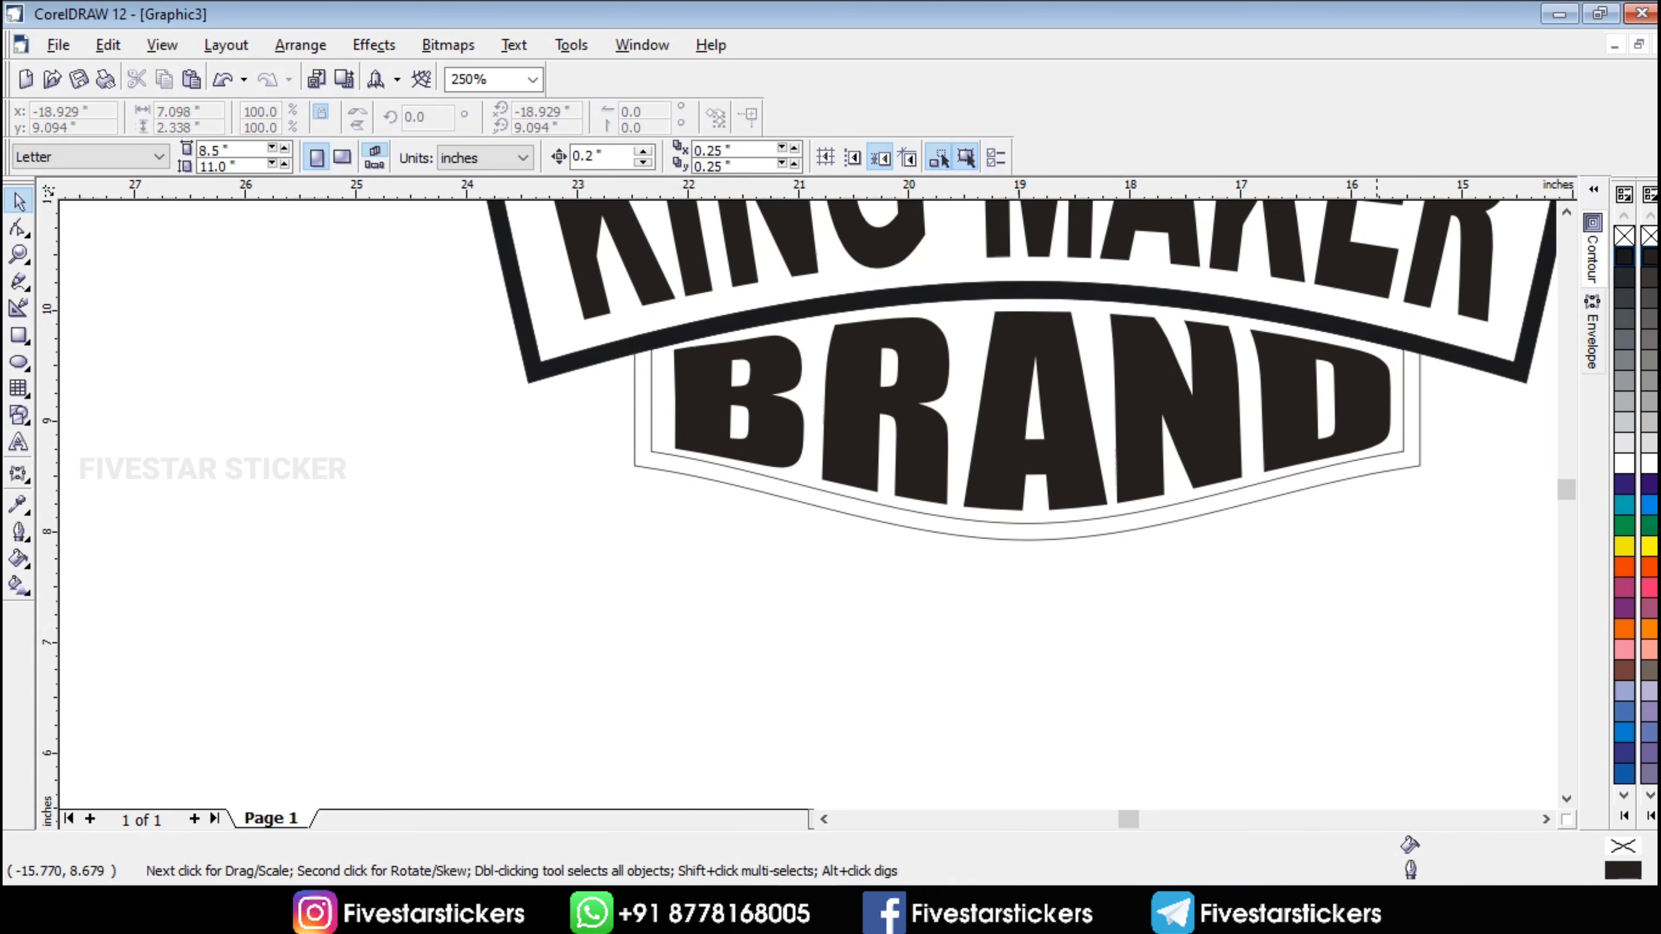
left_click(1648, 257)
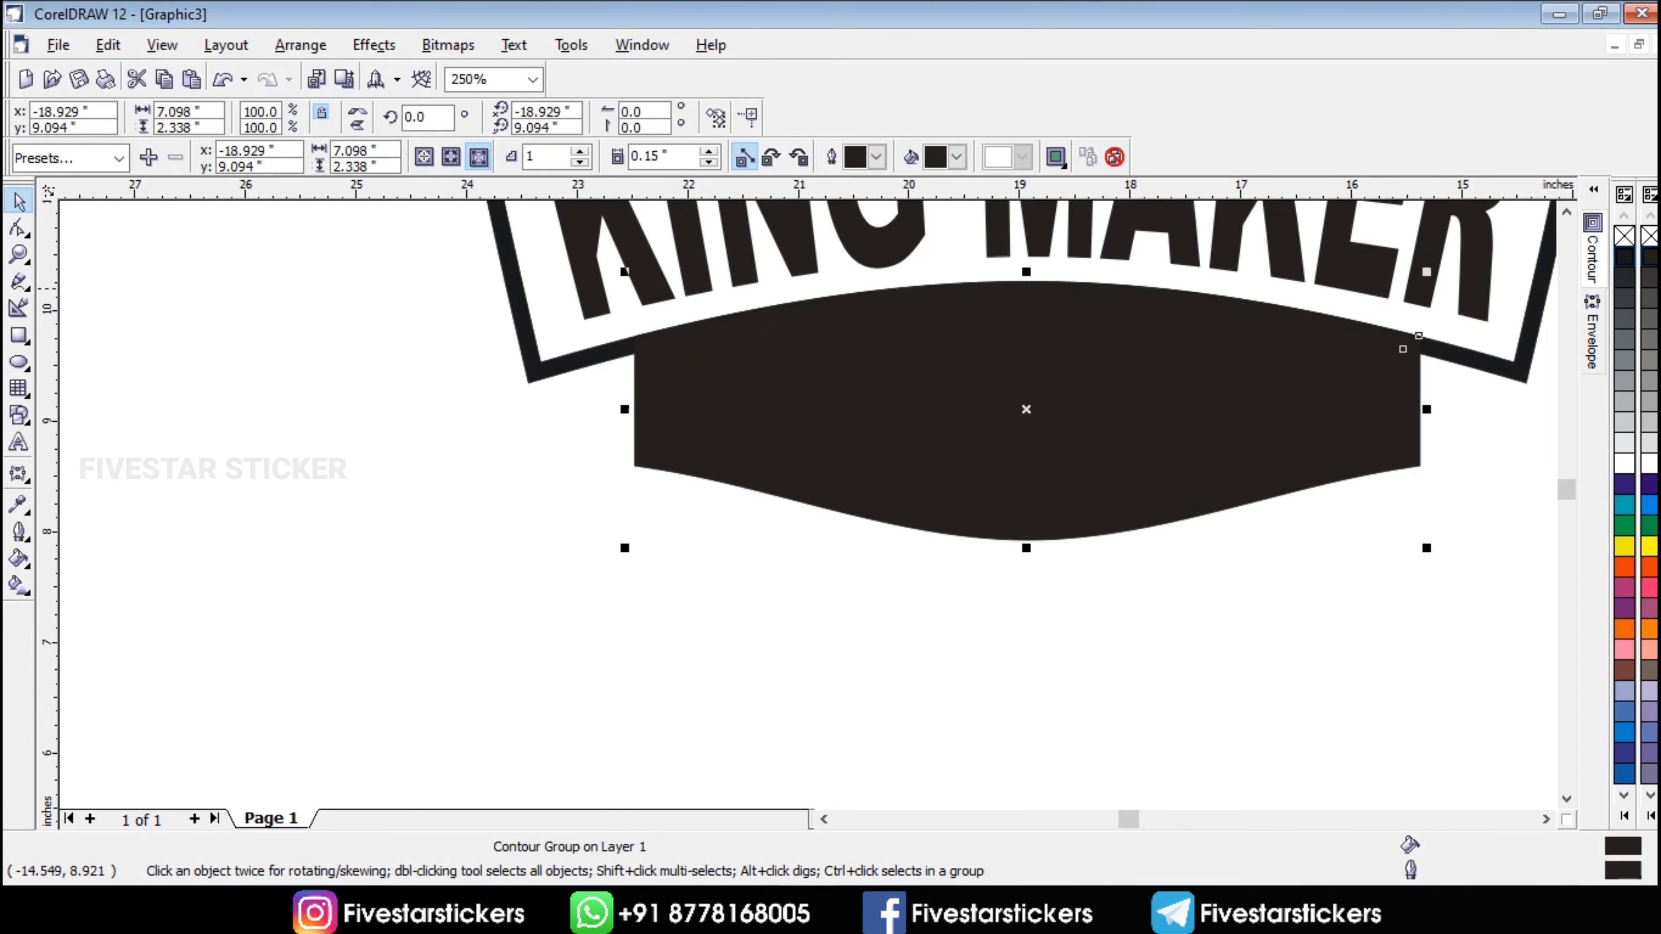
left_click(301, 45)
left_click(425, 275)
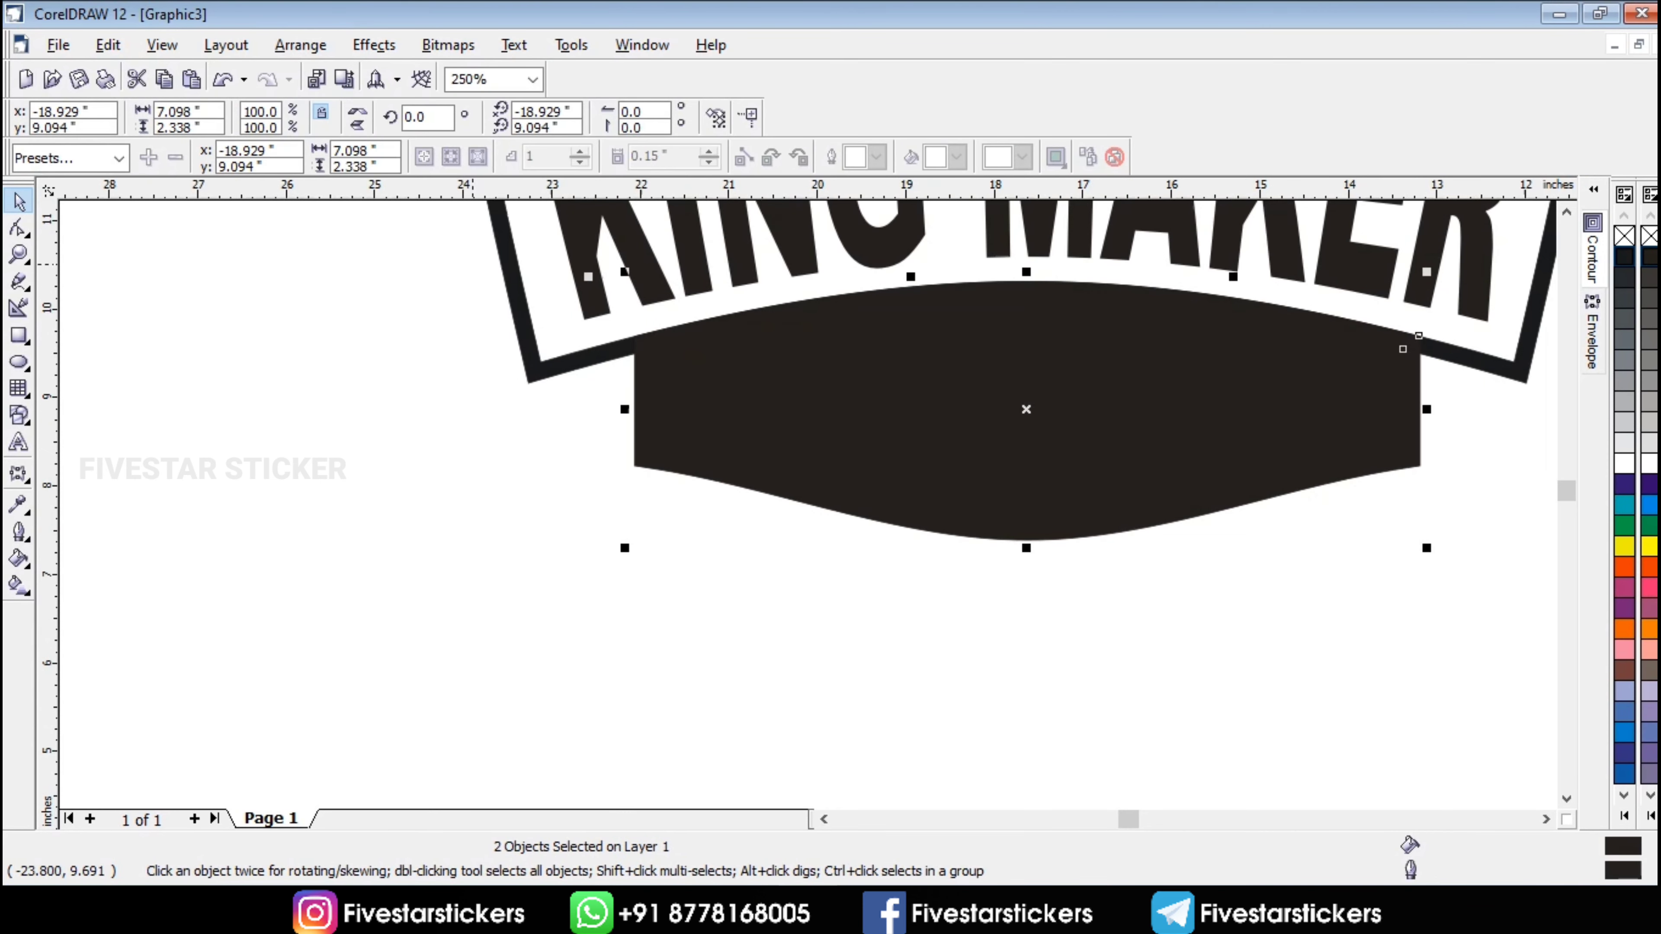
scroll(451, 301, "down", 1)
left_click(300, 44)
left_click(333, 253)
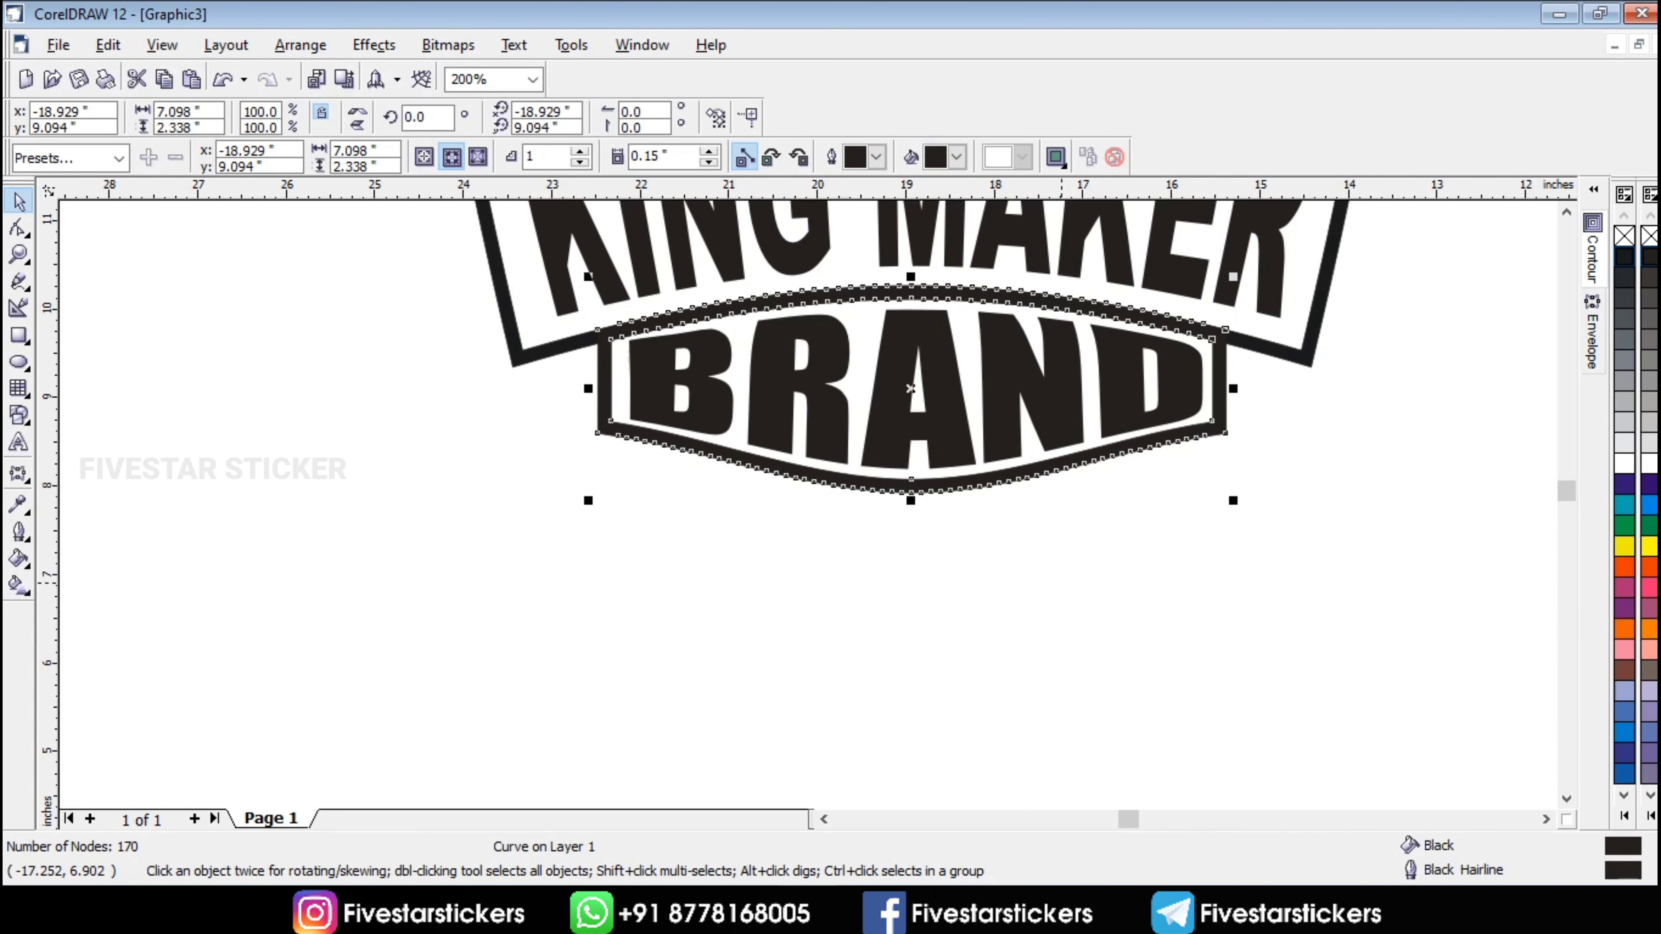
left_click(989, 583)
- Select the complete KING MAKER BRAND design and move it away to about x -43.8, y 14.0 inches
scroll(989, 582, "down", 3)
left_click_drag(1216, 652, 560, 285)
scroll(1182, 466, "down", 2)
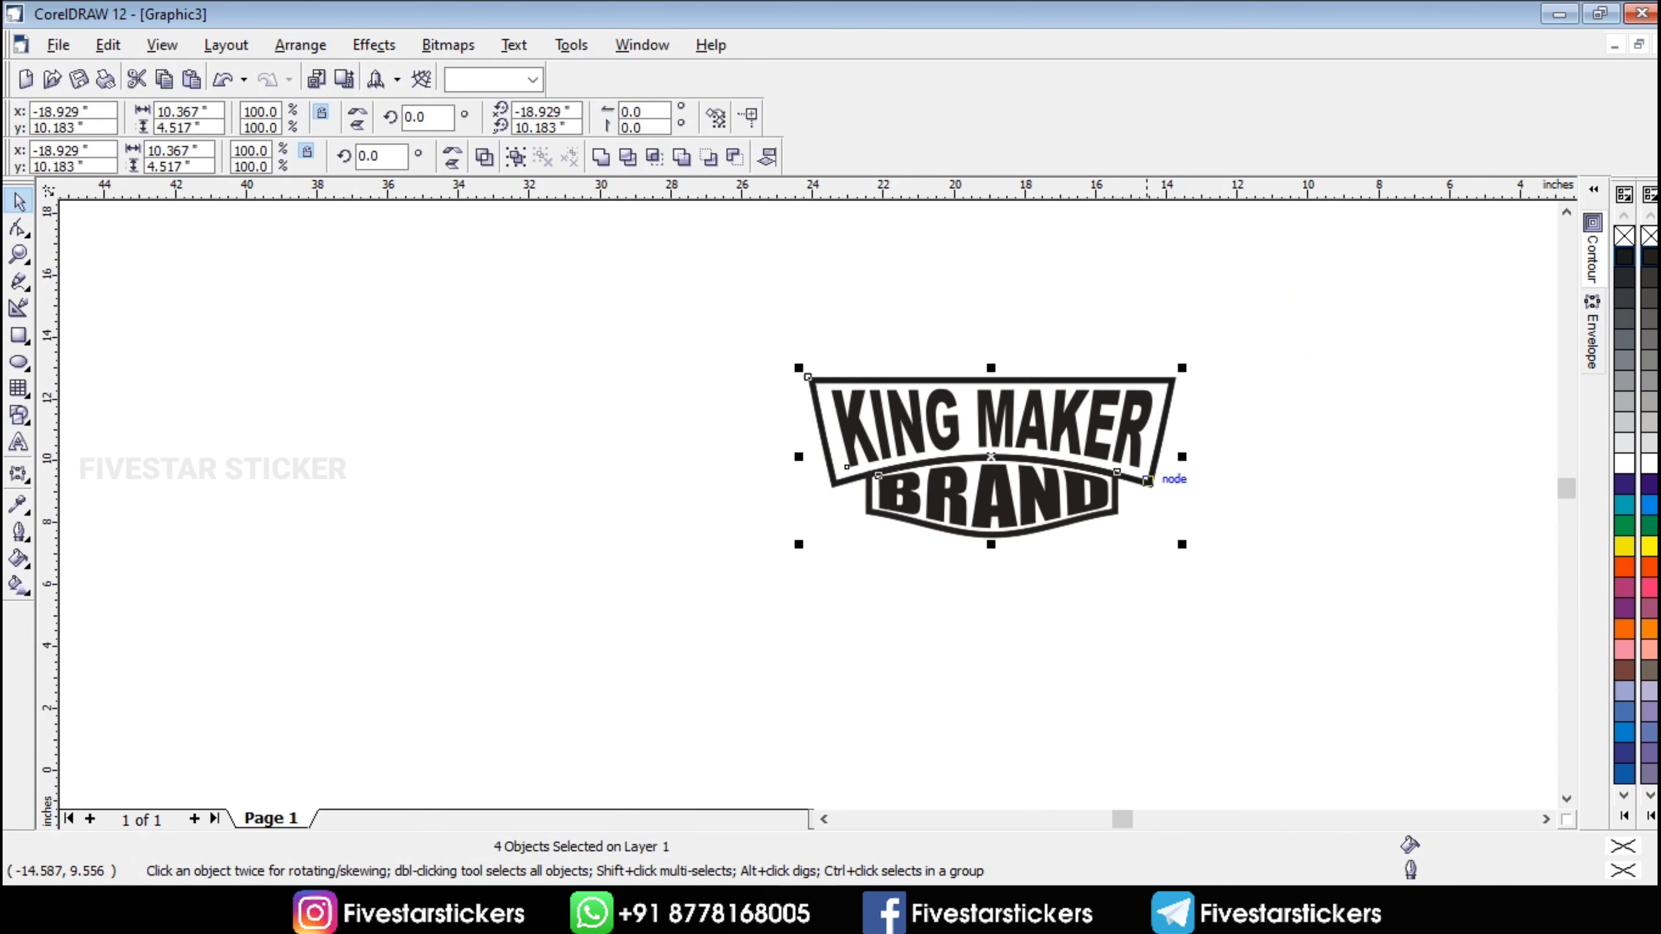
left_click_drag(1036, 426, 446, 339)
key("shift+F2")
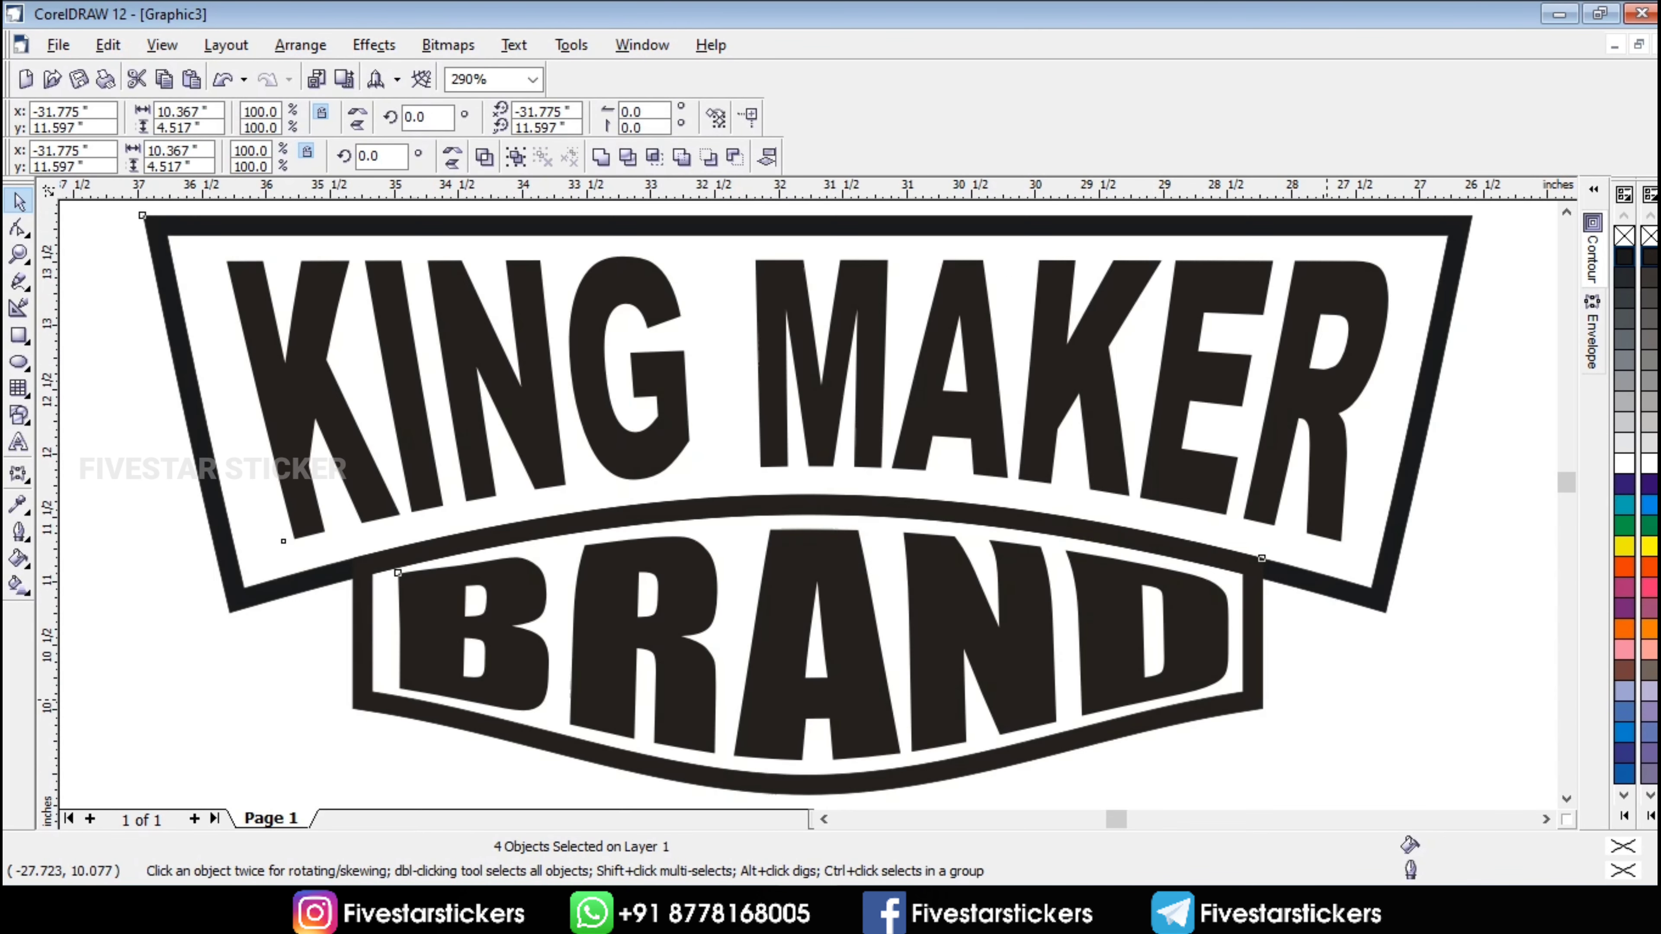
left_click(1326, 693)
scroll(988, 556, "down", 4)
left_click_drag(1220, 386, 752, 654)
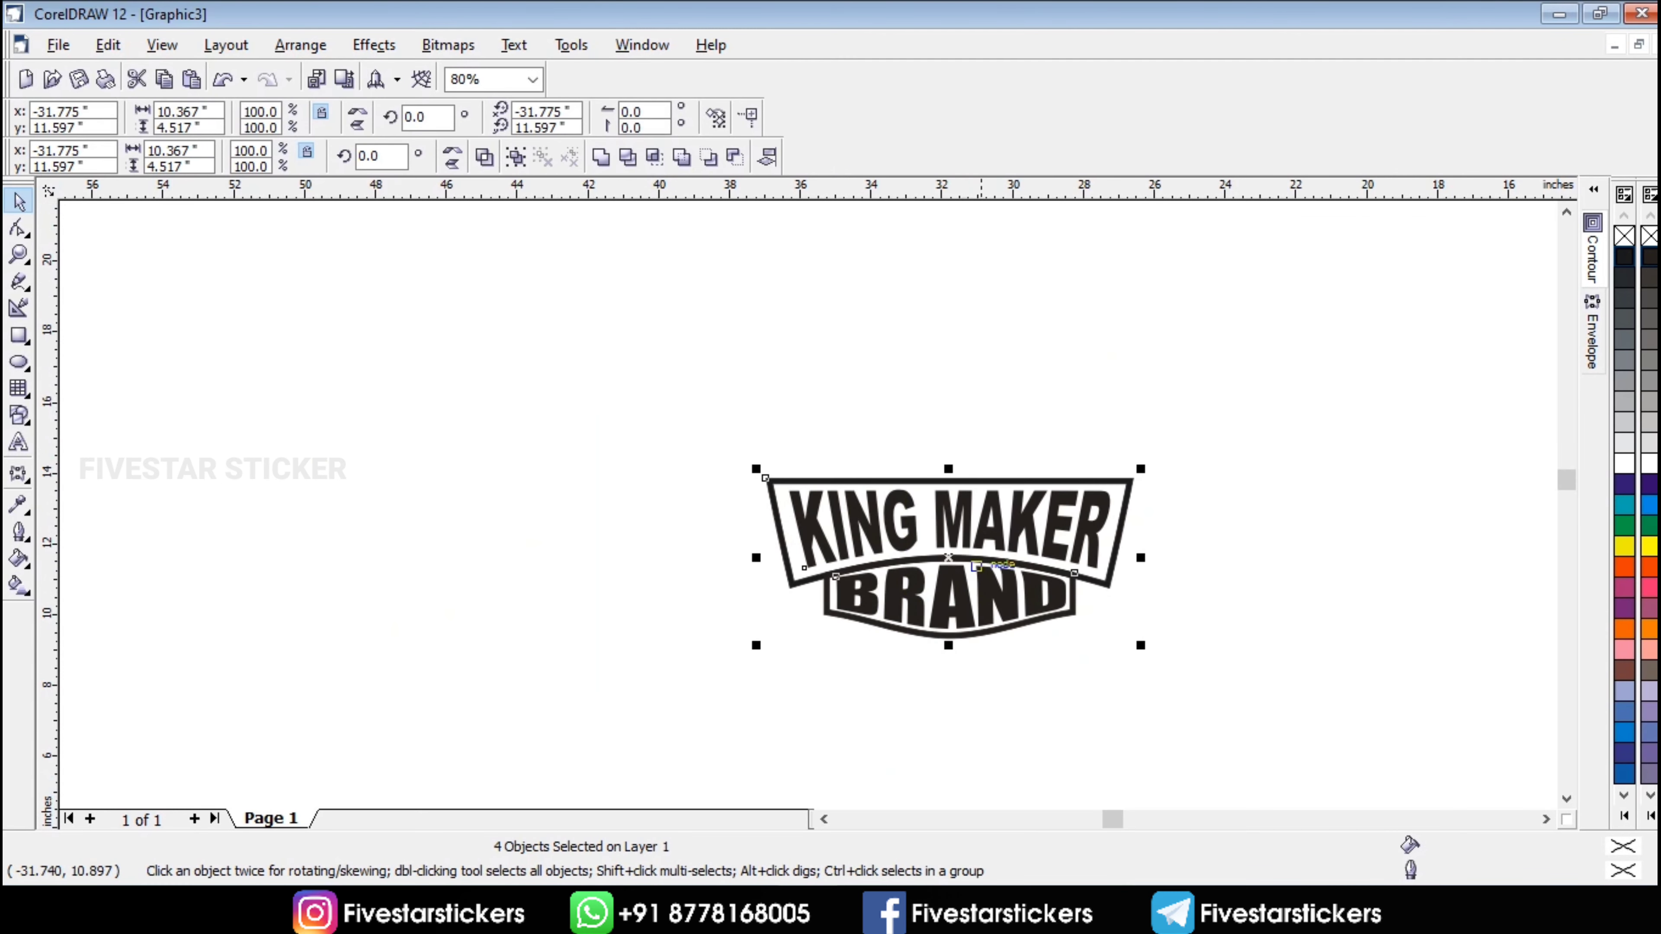
left_click_drag(983, 561, 557, 475)
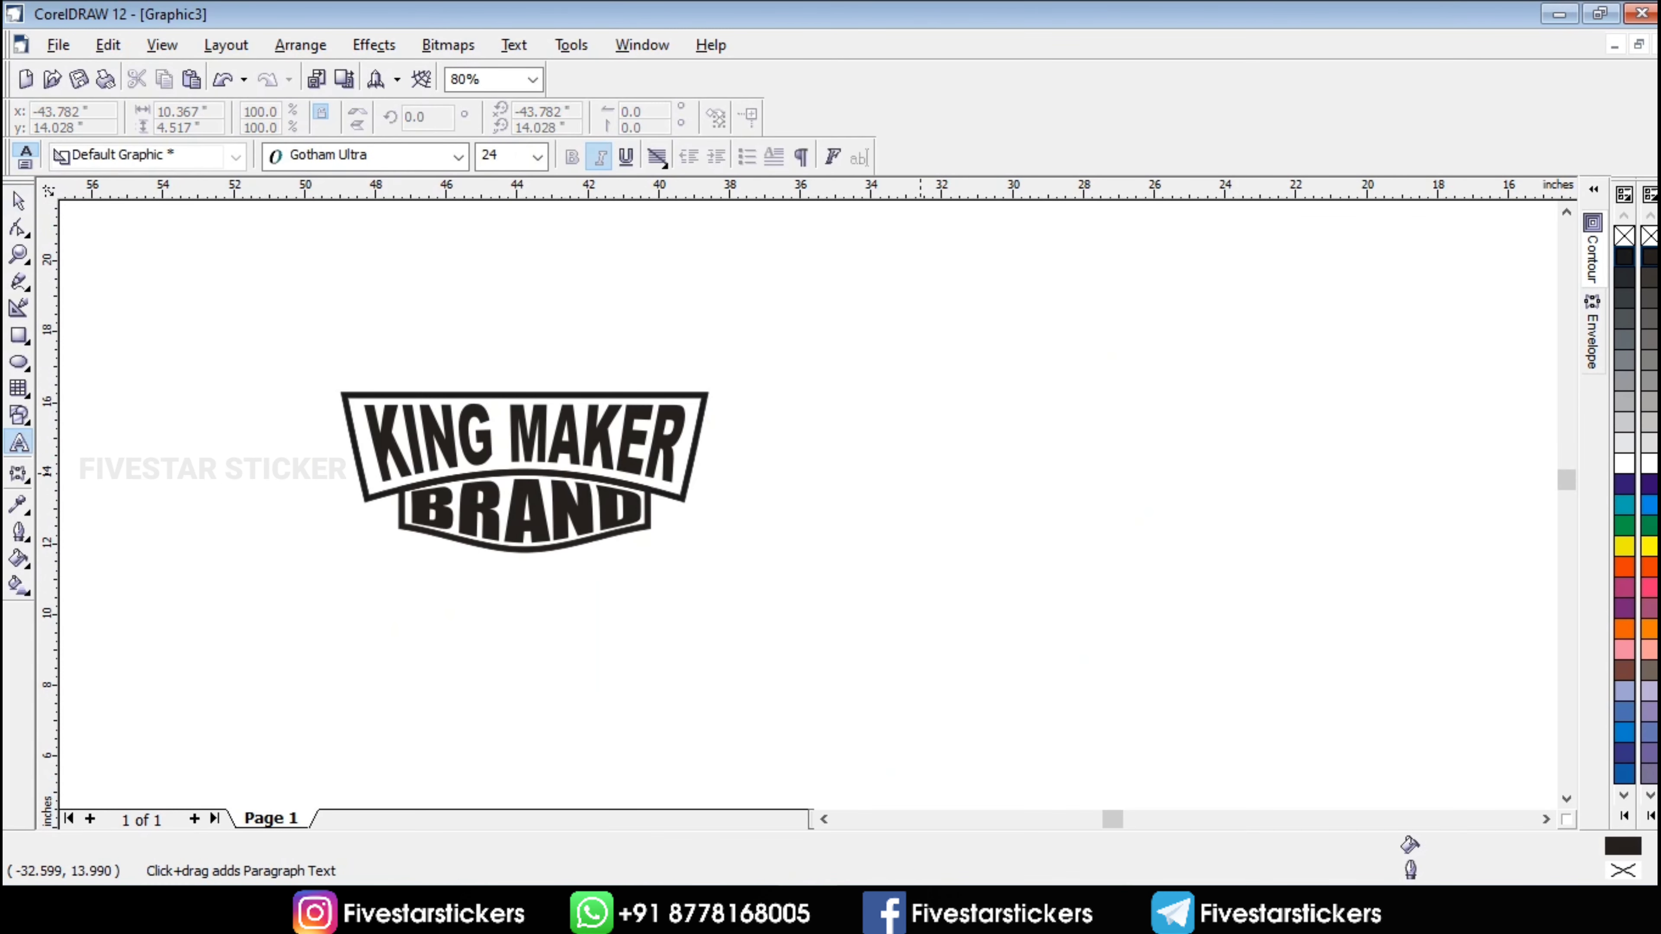
- Add the artistic text PRINT in the empty area beside the finished design
left_click(929, 469)
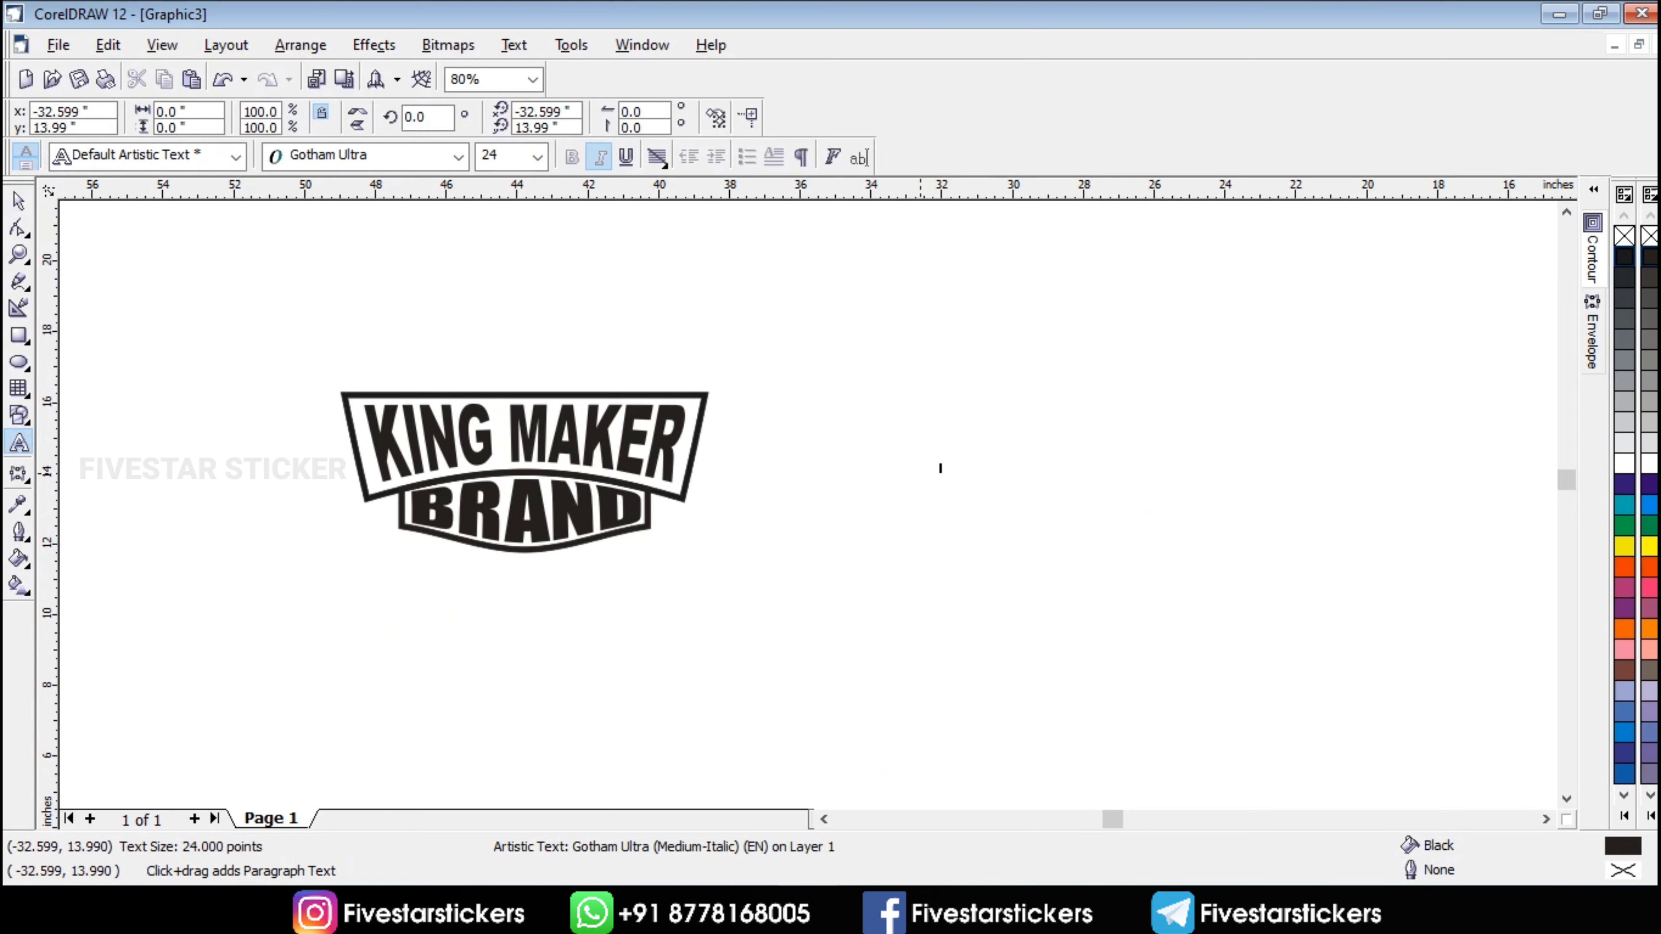
type("PRINT")
left_click(19, 201)
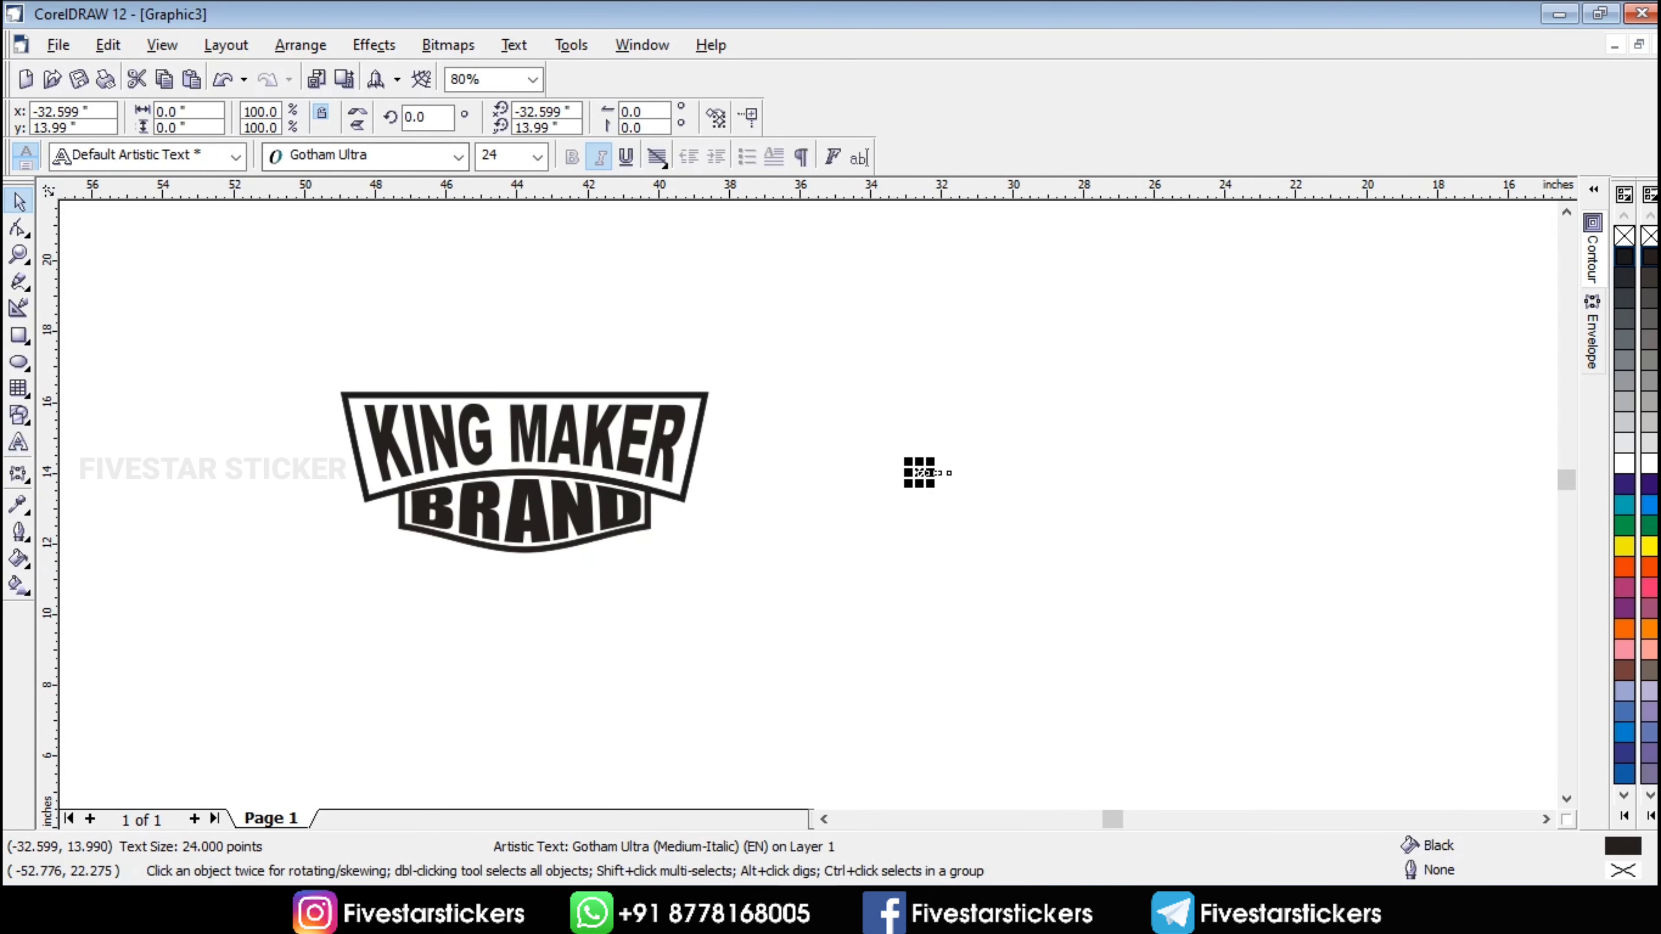
- Set the PRINT text's font to Arial Black and enlarge it to about 9.1 by 1.9 inches
left_click(459, 157)
left_click(318, 204)
left_click_drag(968, 482, 1157, 446)
- Convert the PRINT text to curves
scroll(1177, 485, "up", 1)
left_click(300, 45)
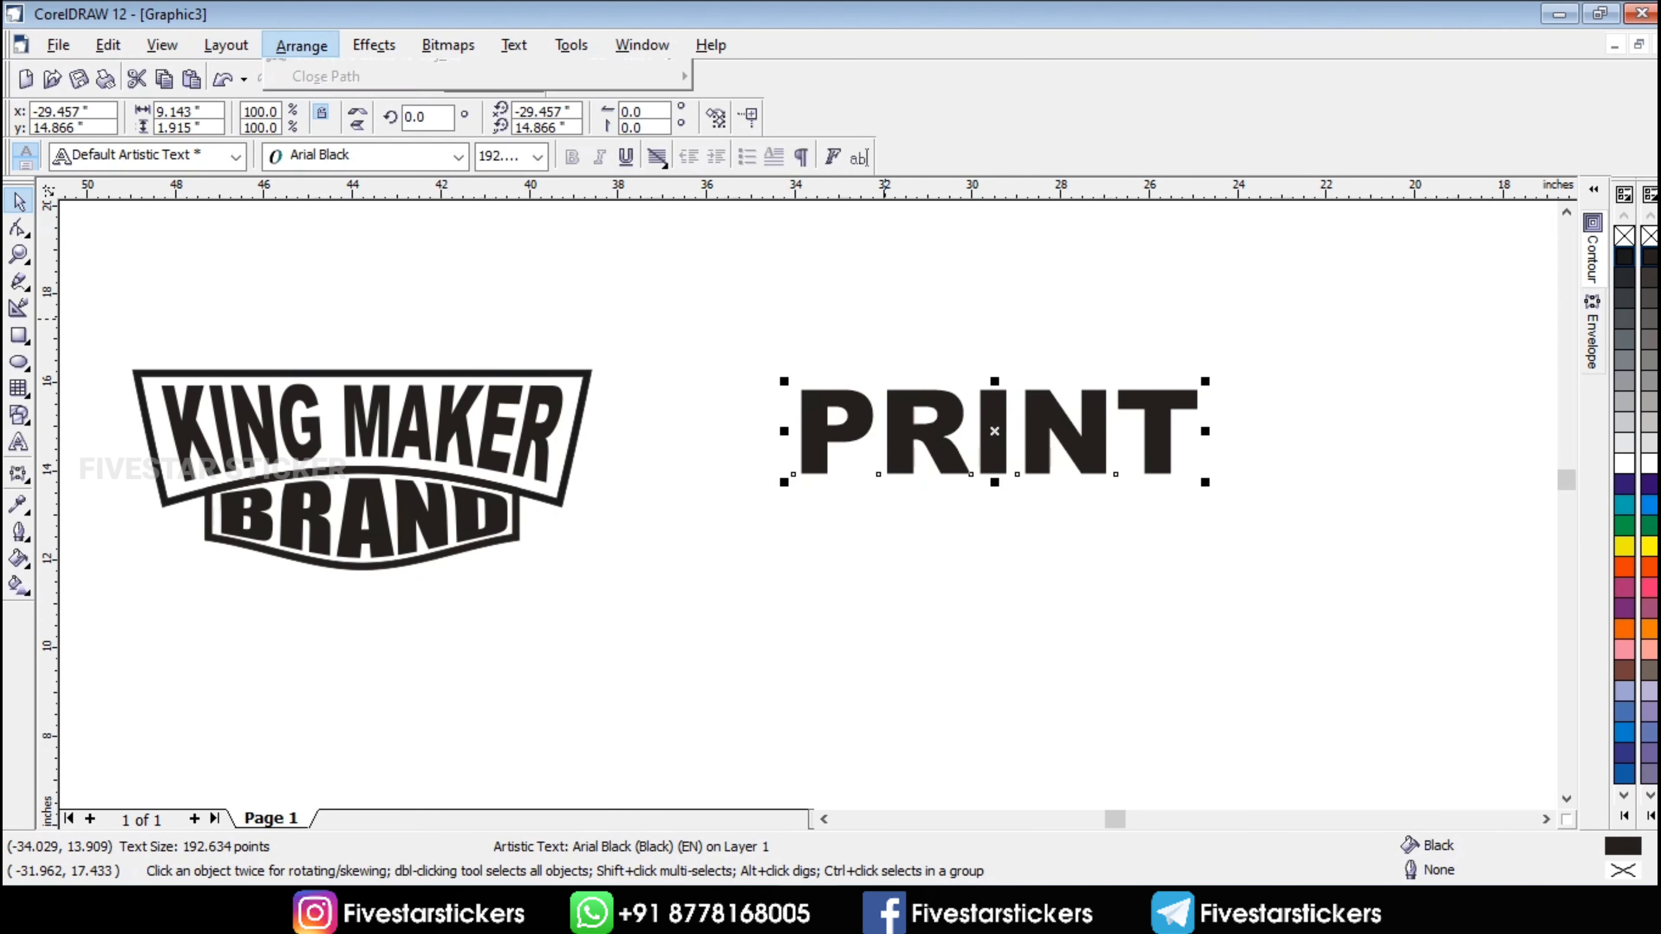
left_click(353, 409)
scroll(1099, 450, "up", 4)
left_click(1164, 446)
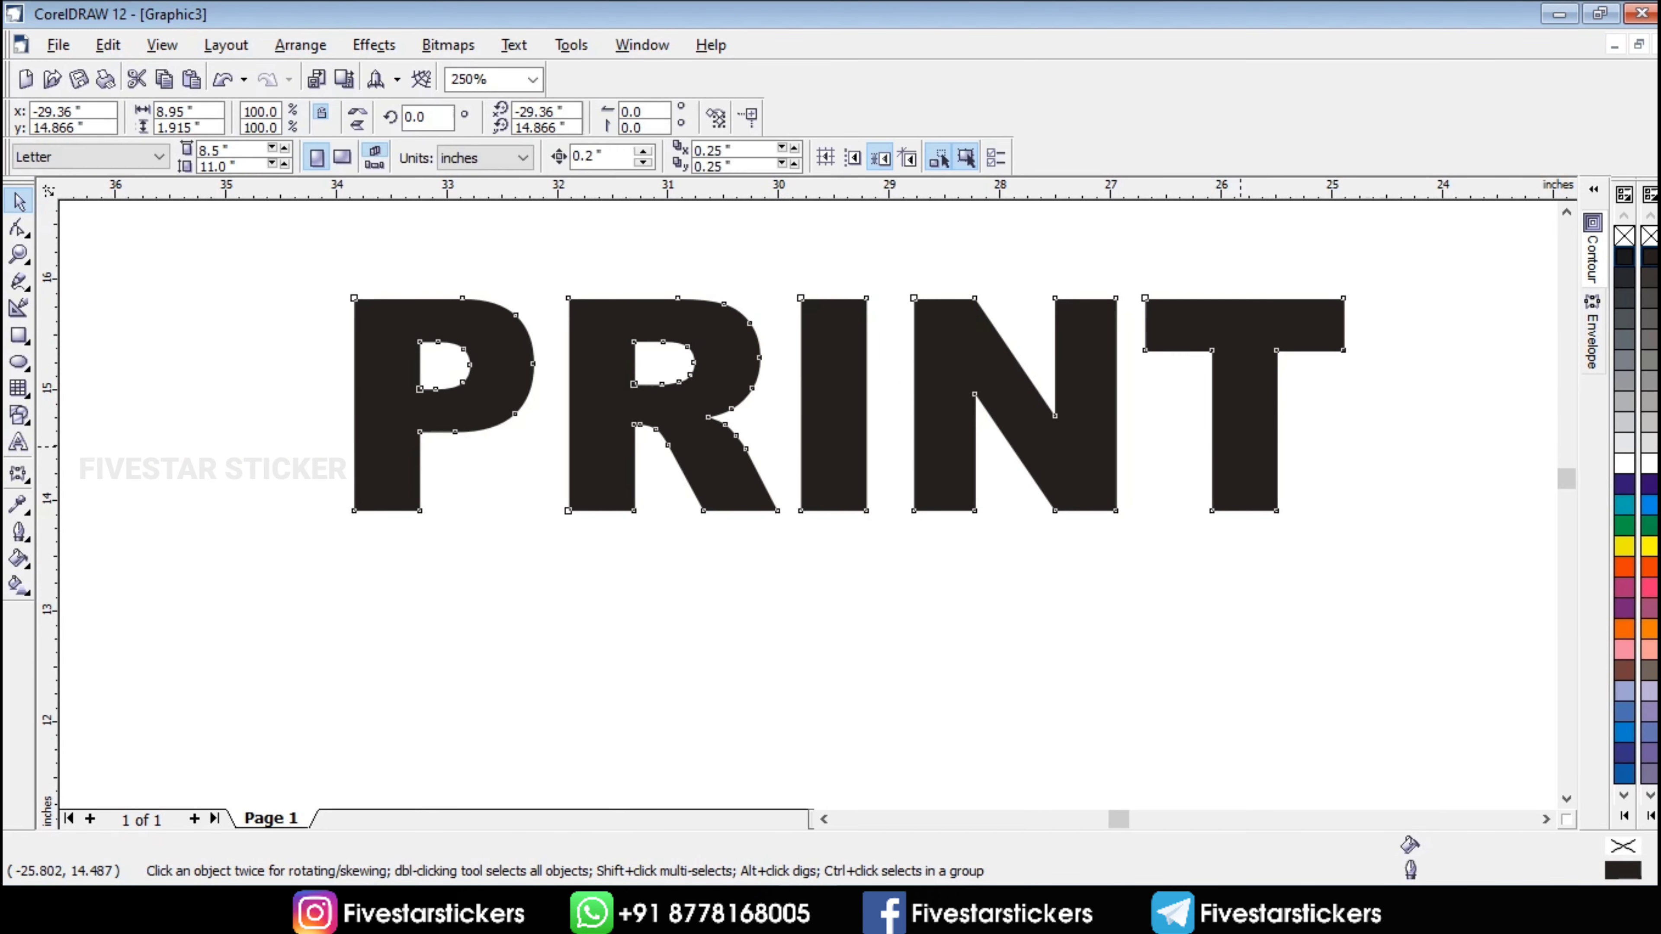
- Move the right edge of the T's stem outward by 0.4 inches
left_click(1085, 446)
left_click(19, 227)
scroll(955, 398, "up", 3)
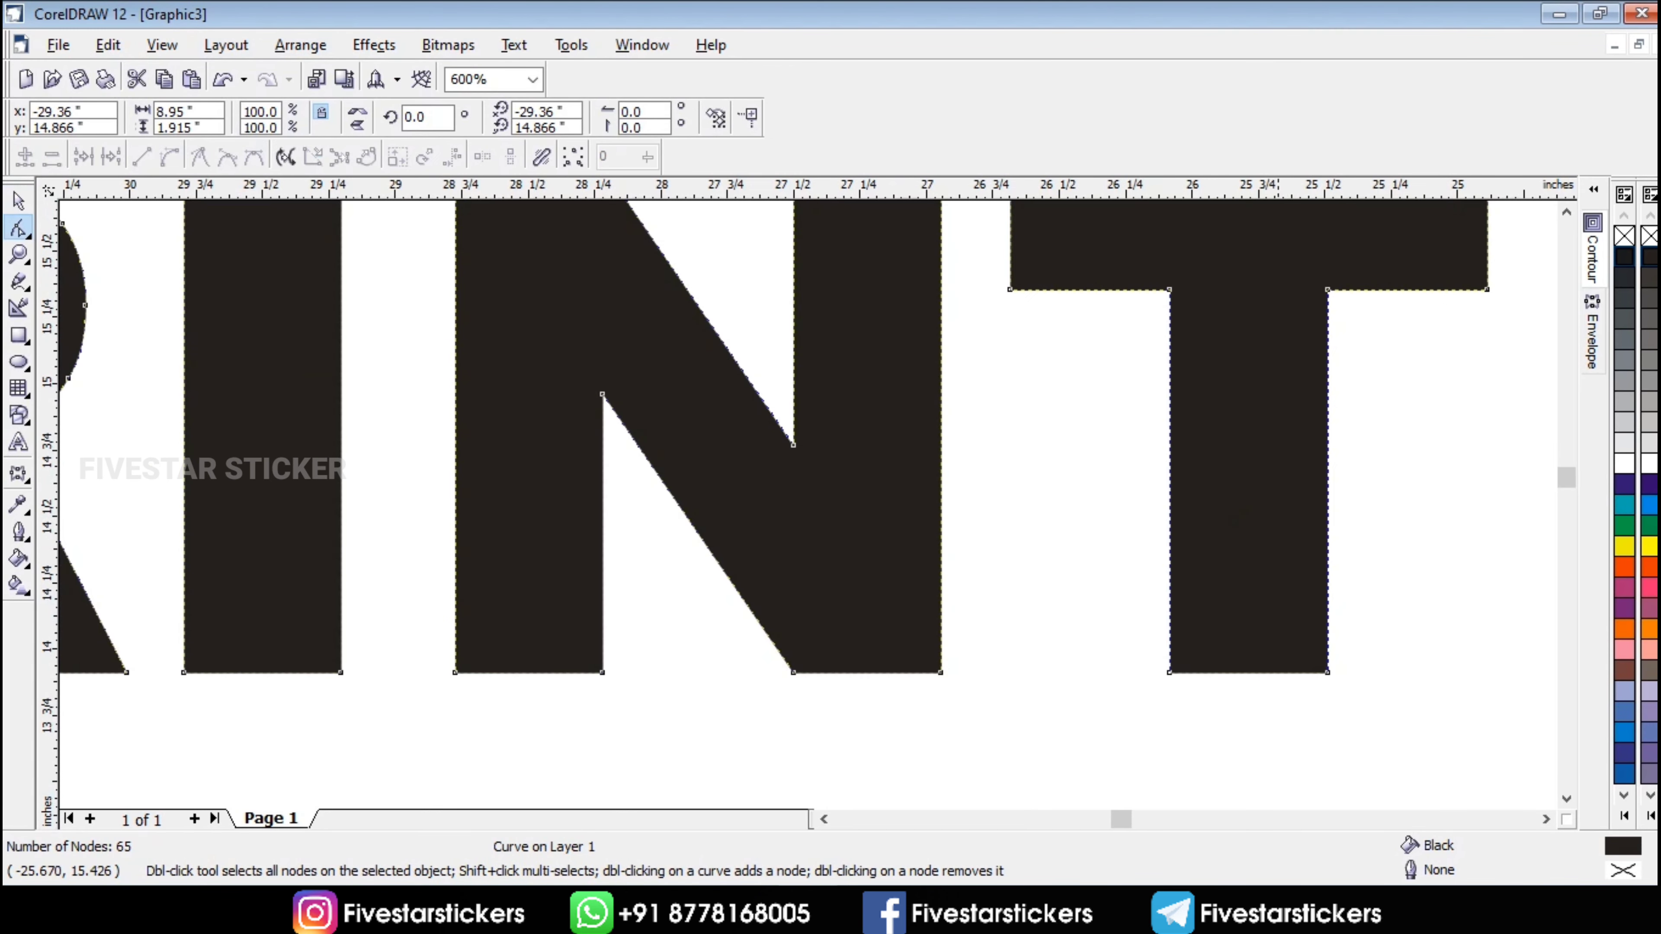
left_click_drag(1401, 652, 1413, 678)
key("Right")
key("Right")
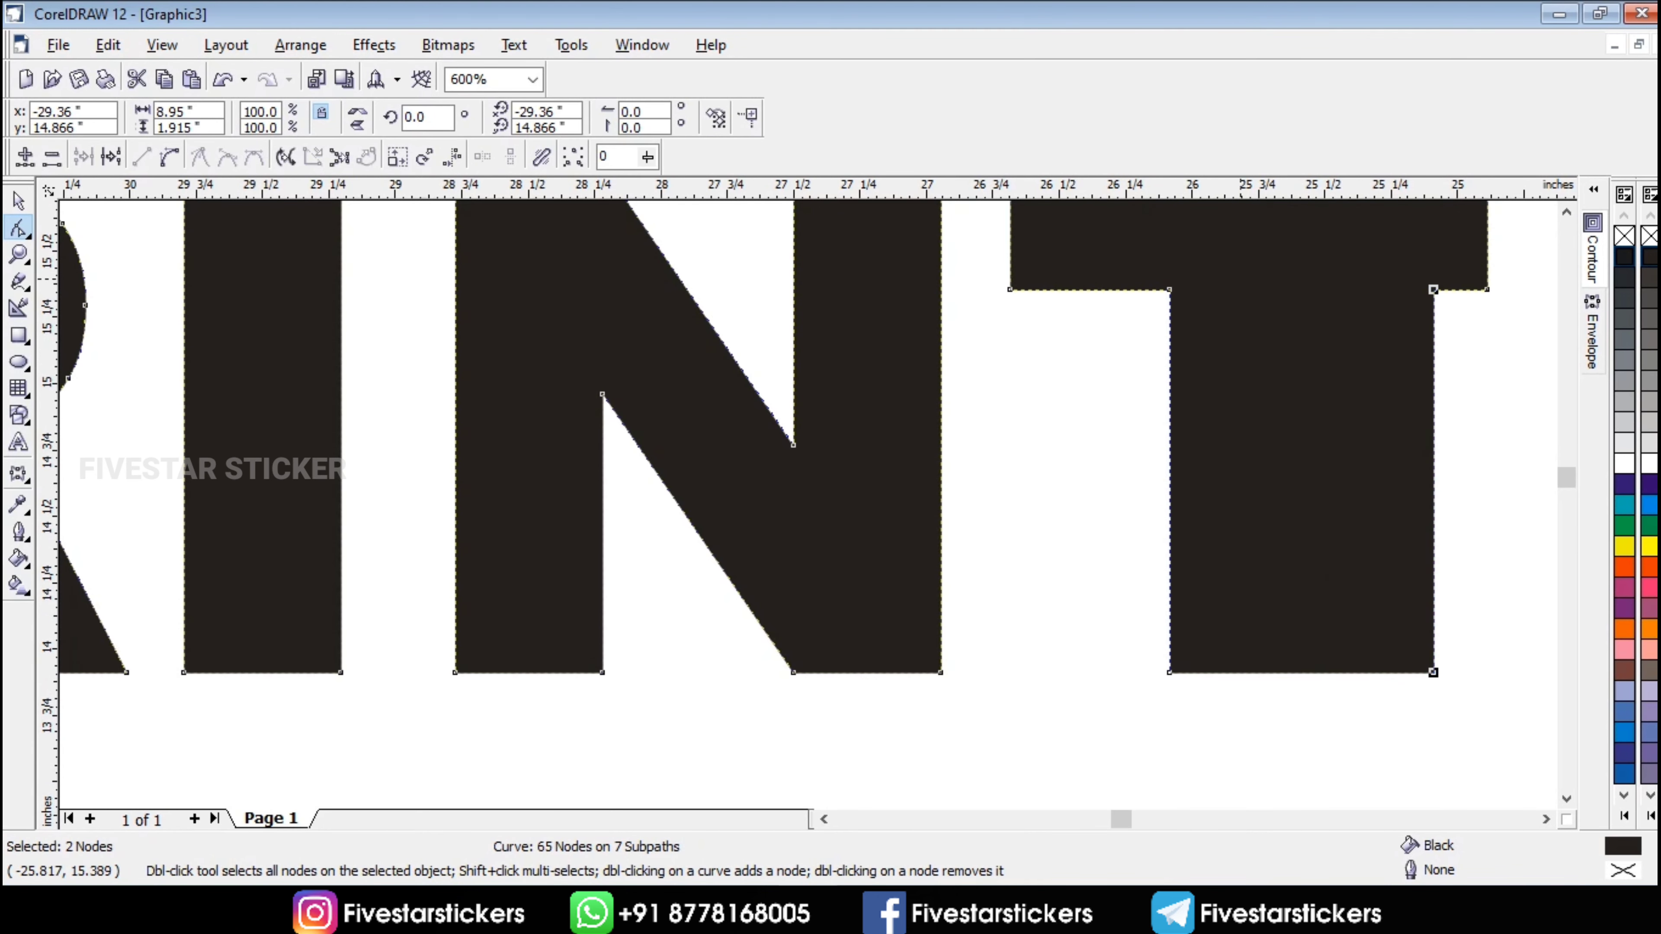
- Move the left edge of the T's stem outward by 0.4 inches and raise the stem's bottom end by 1.4 inches
left_click_drag(1129, 616, 981, 630)
key("Up")
key("Up")
key("Up")
key("Up")
key("Up")
key("Up")
key("Up")
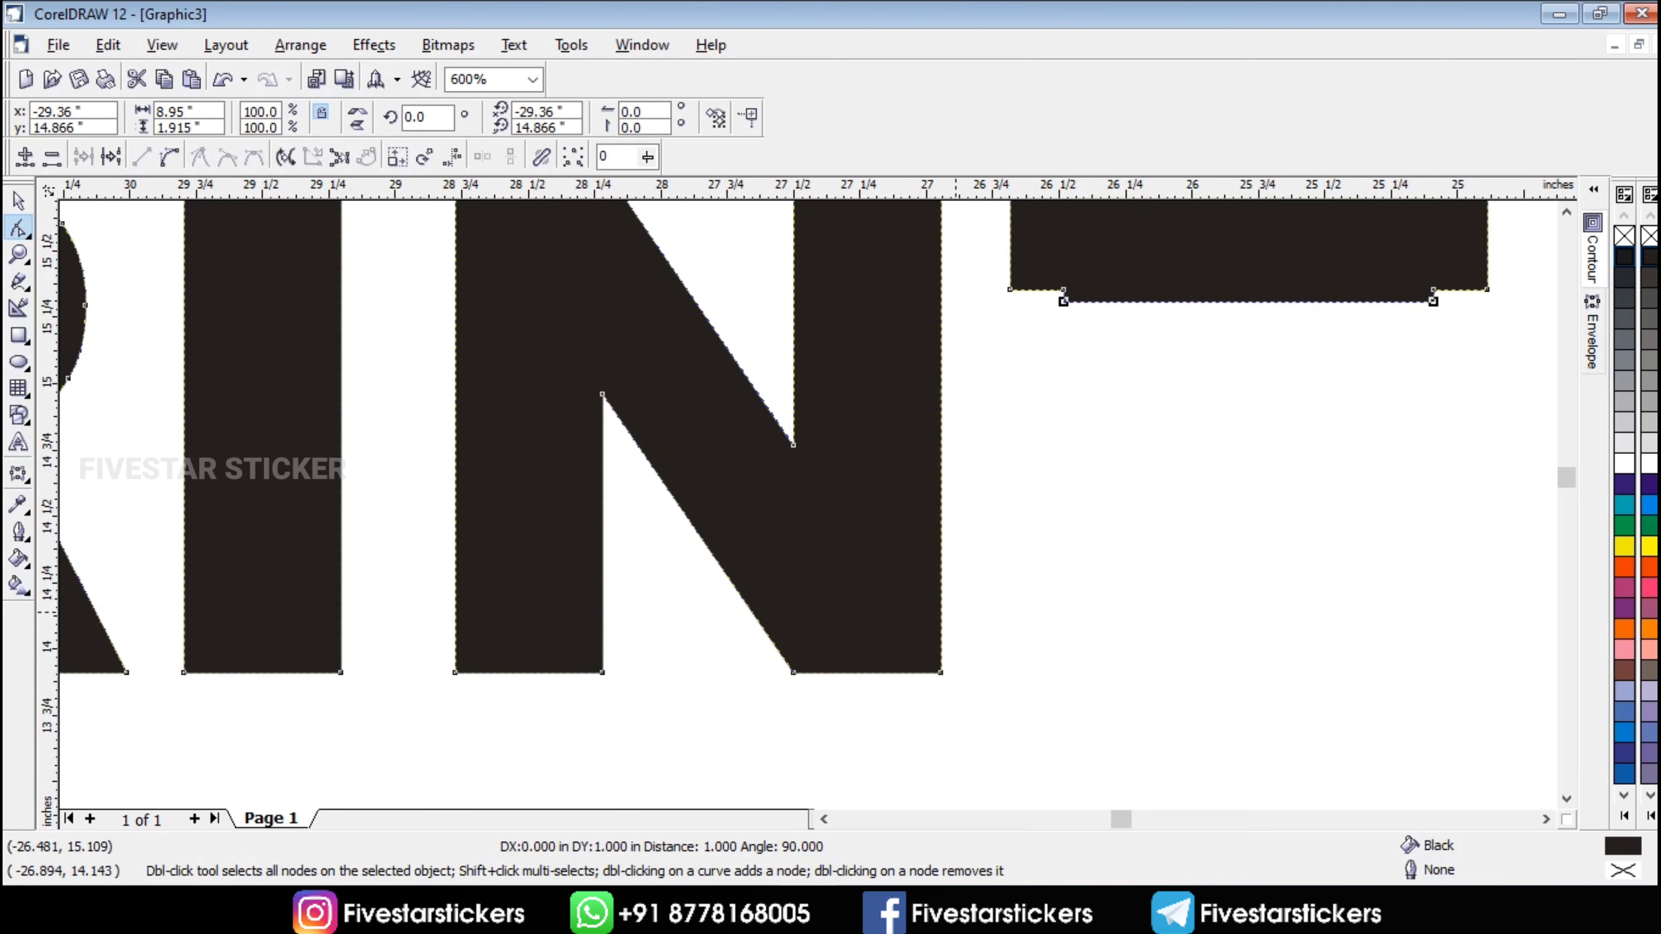
- Delete the four stem nodes of the T, keeping only its crossbar
left_click_drag(1114, 416, 1054, 431)
key("Delete")
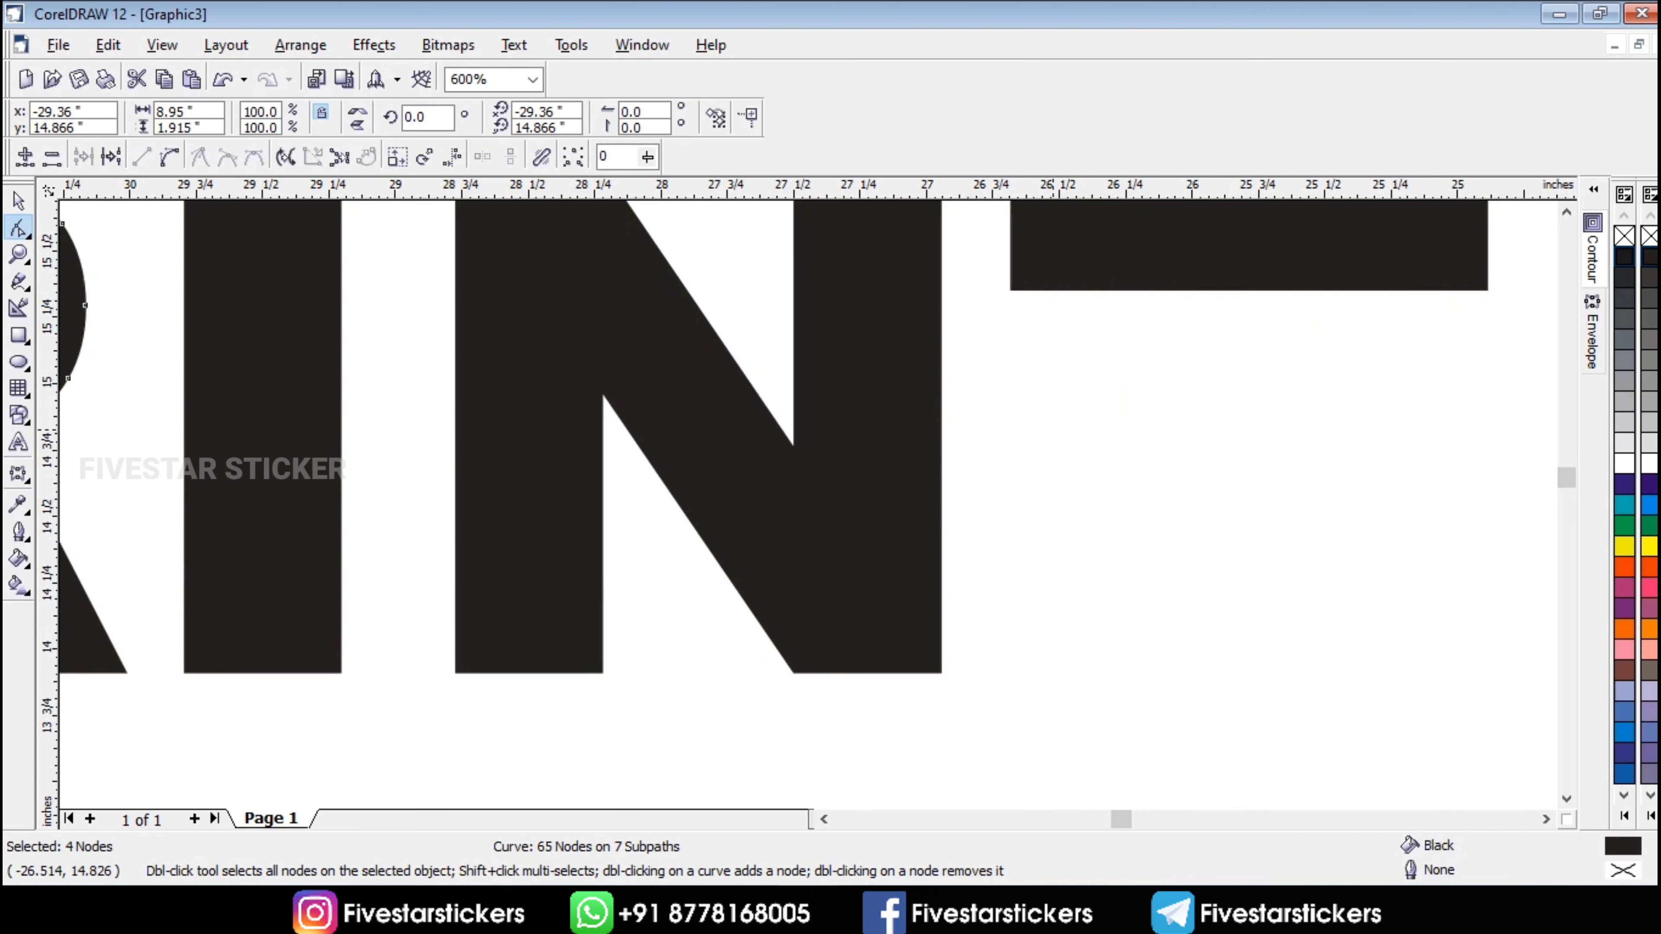
left_click(18, 201)
scroll(636, 633, "down", 1)
left_click(1072, 523)
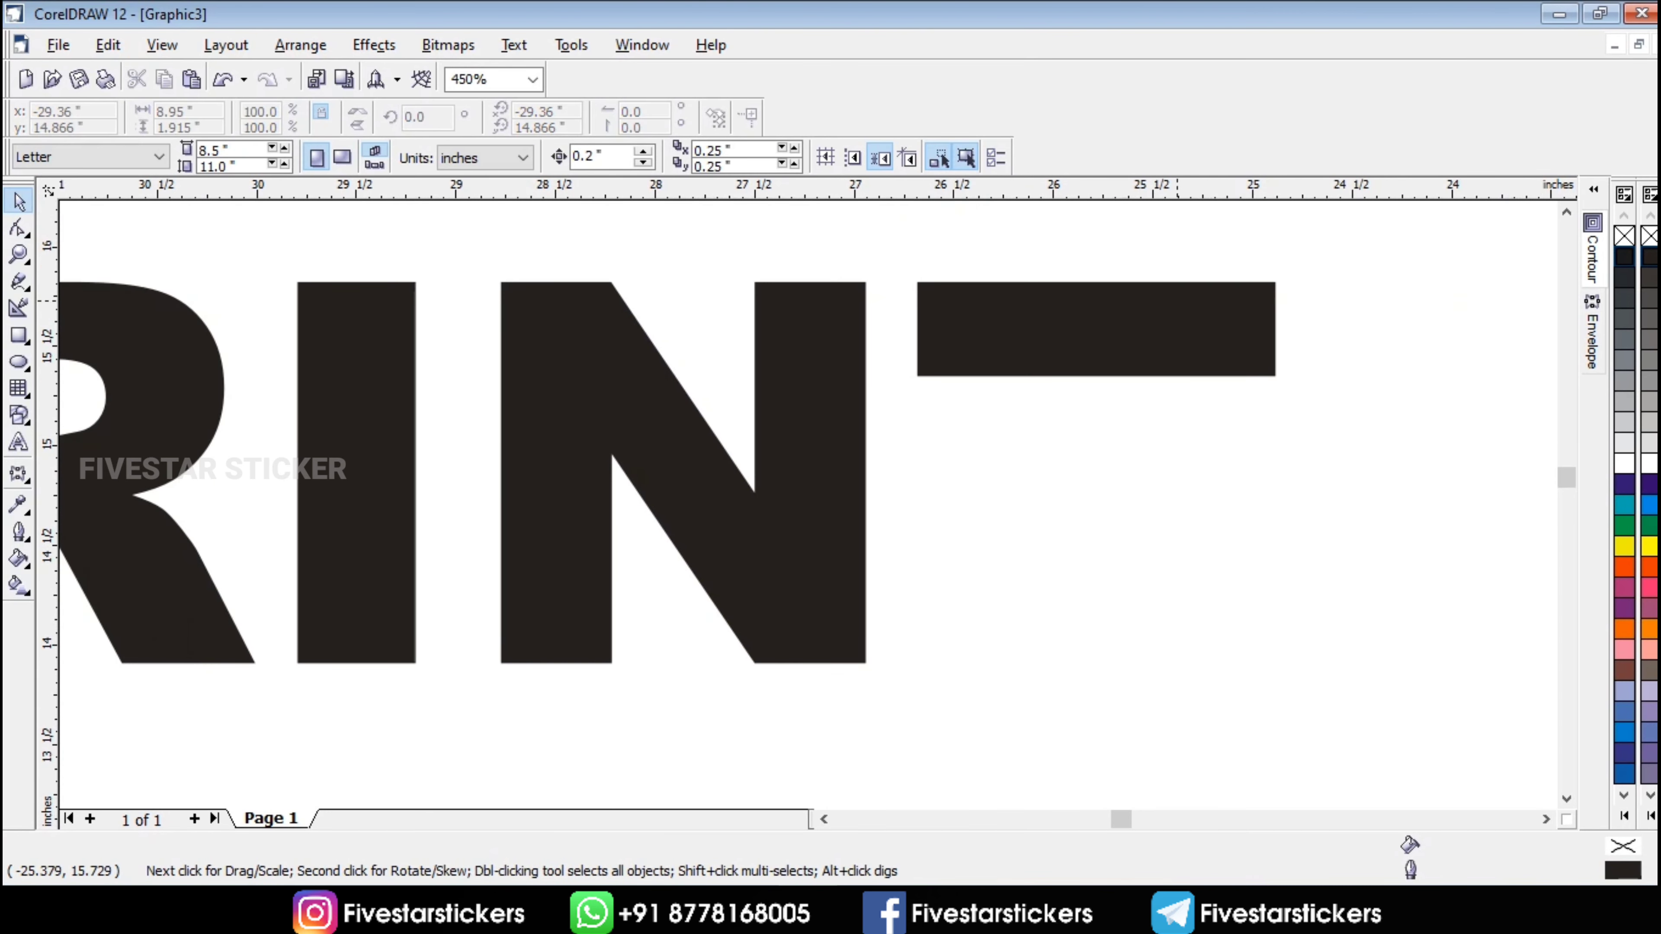
left_click(1099, 324)
key("space")
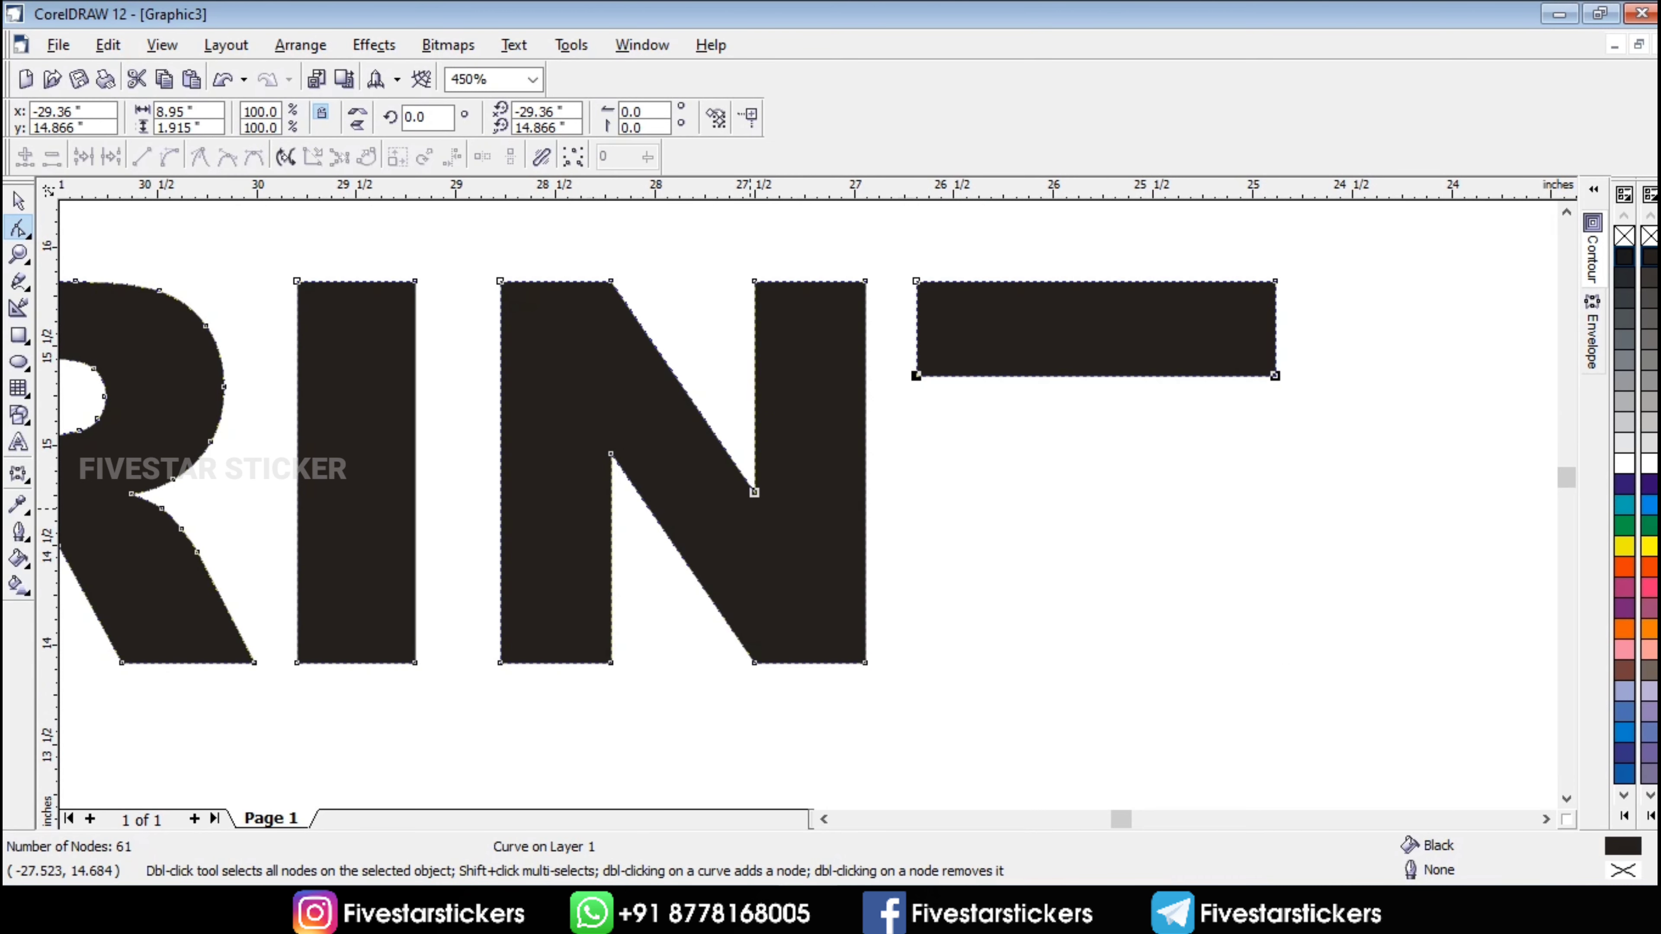
key("Down")
key("Down")
left_click(224, 79)
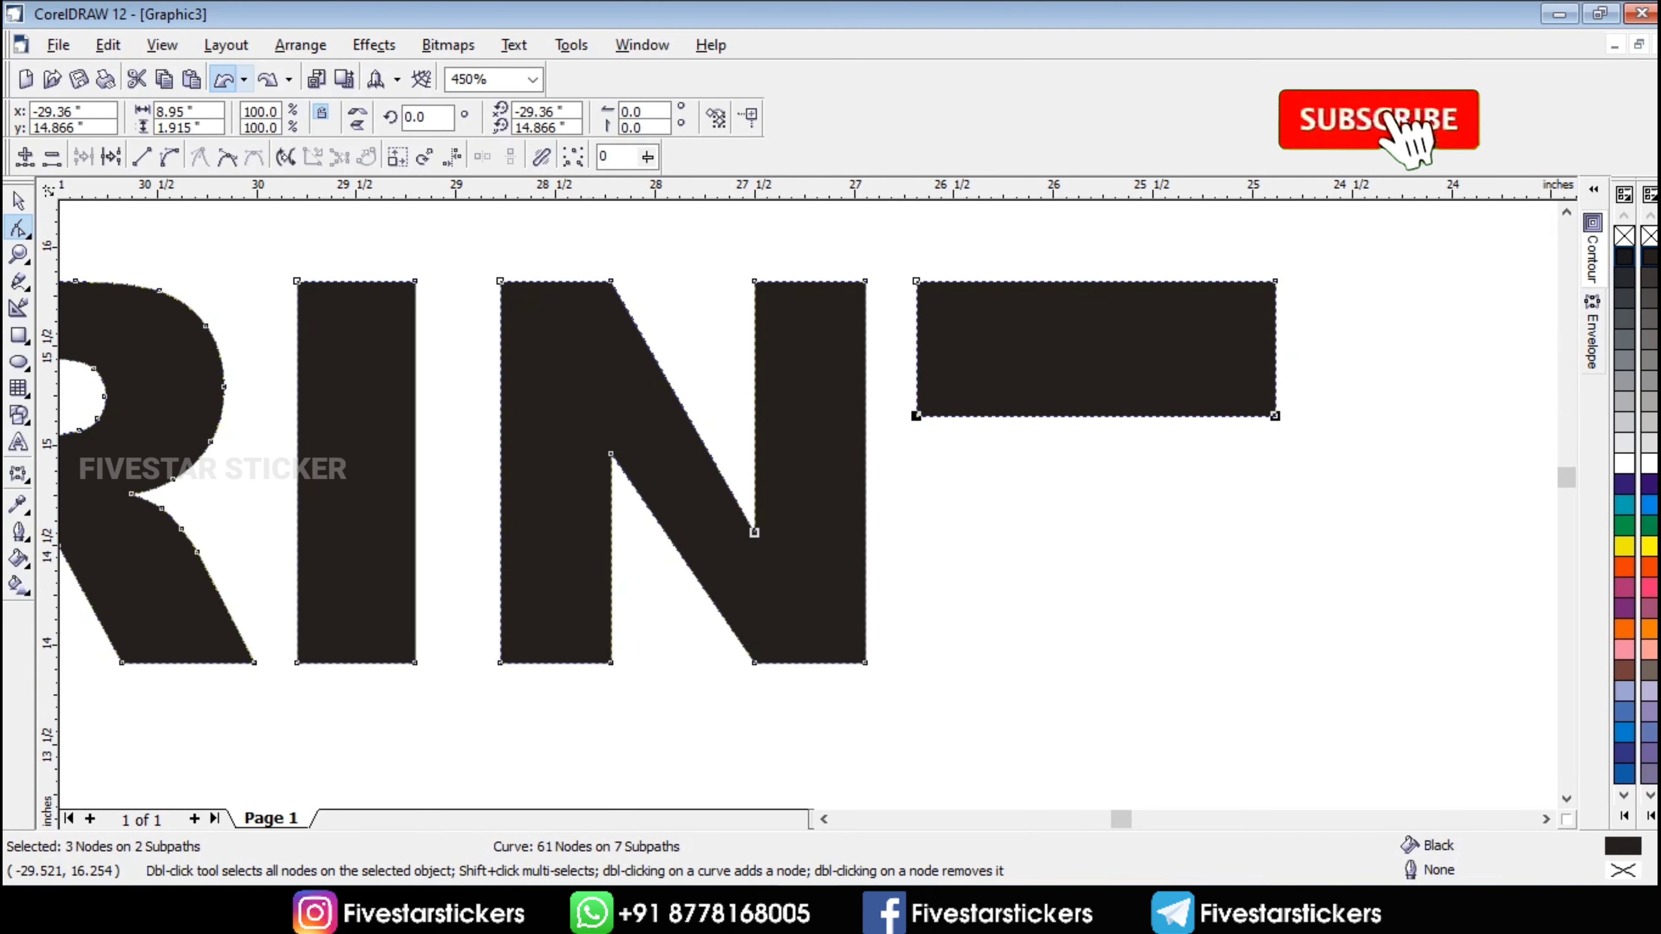
left_click(224, 79)
left_click(224, 79)
key("Delete")
- Select only the two bottom nodes of the T's crossbar and lower them by 0.4 inches
left_click_drag(1315, 348, 1052, 423)
key("Down")
key("Down")
key("Down")
key("Down")
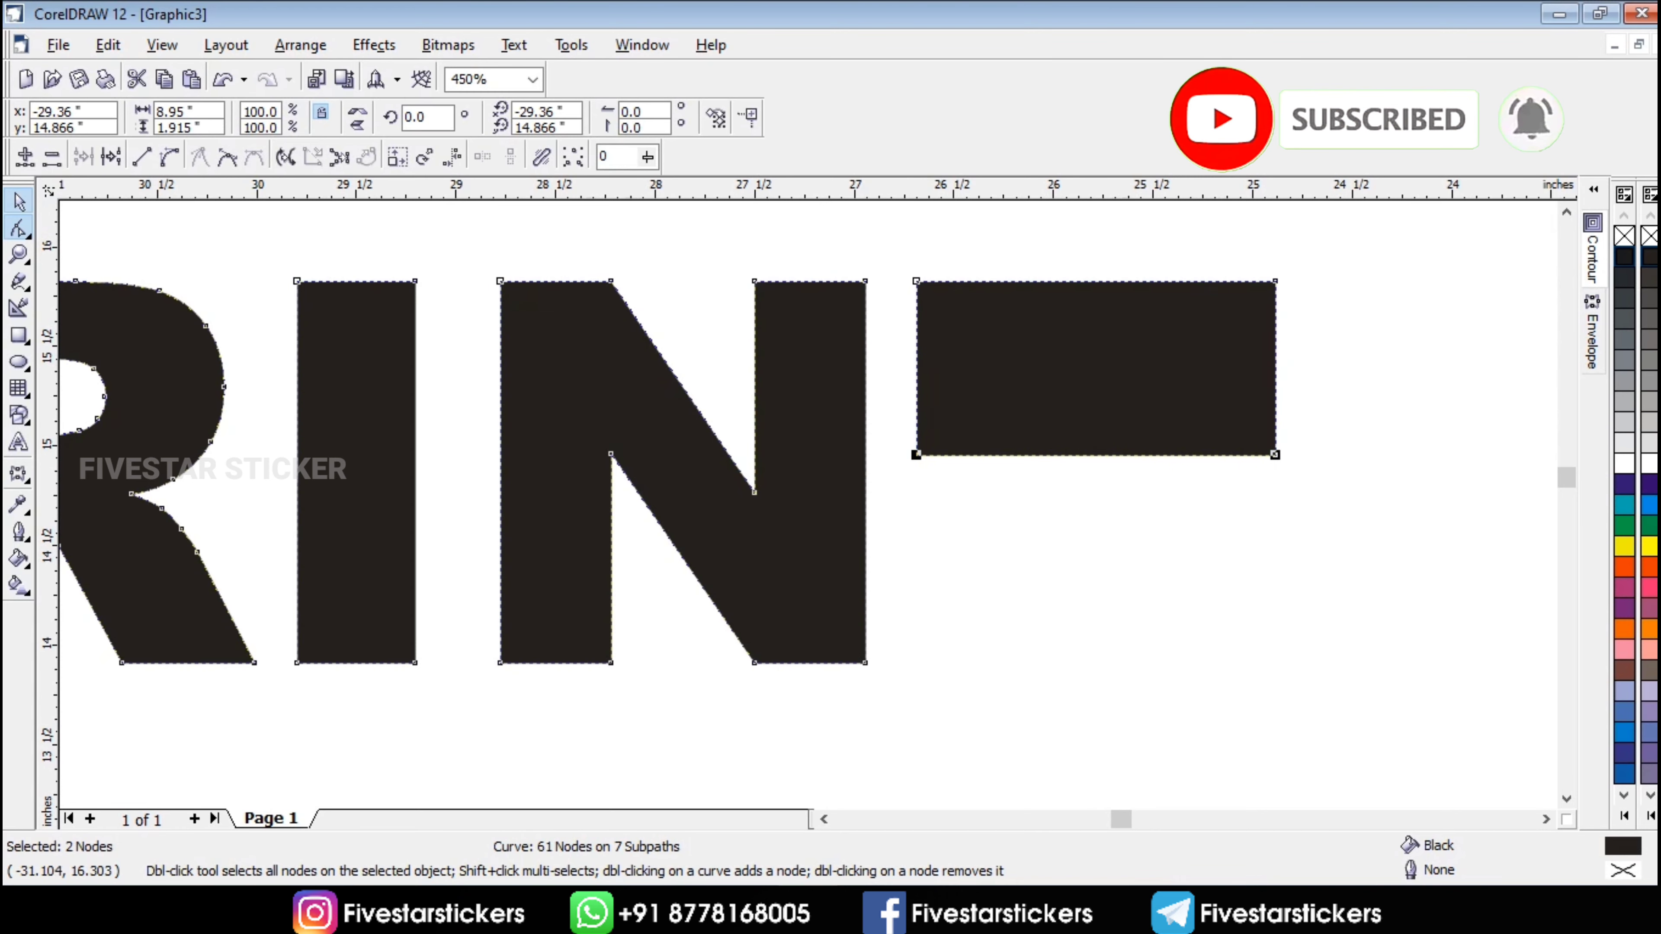
- Break the PRINT curve apart into separate objects
key("space")
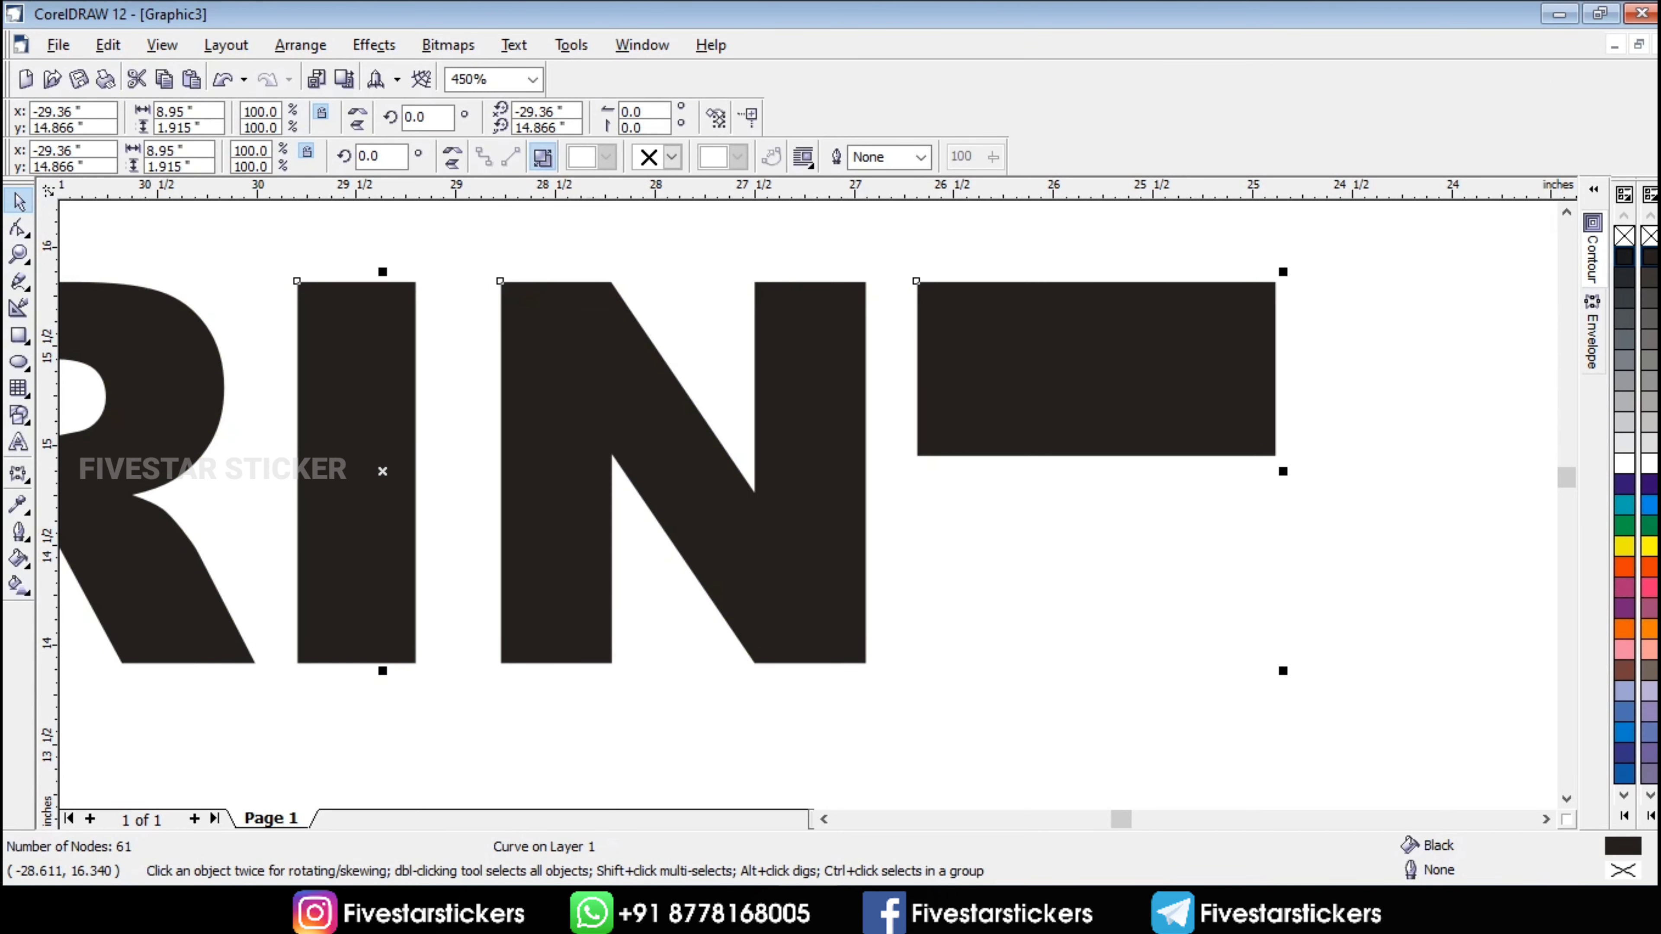
left_click(542, 158)
left_click(1319, 470)
- Duplicate the T's crossbar at about 1.03 inches wide and stretch the copy downward into a stem about 1.42 inches high, overlapping the bar
left_click(1264, 379)
left_click_drag(1284, 371, 1200, 398)
right_click(1201, 397)
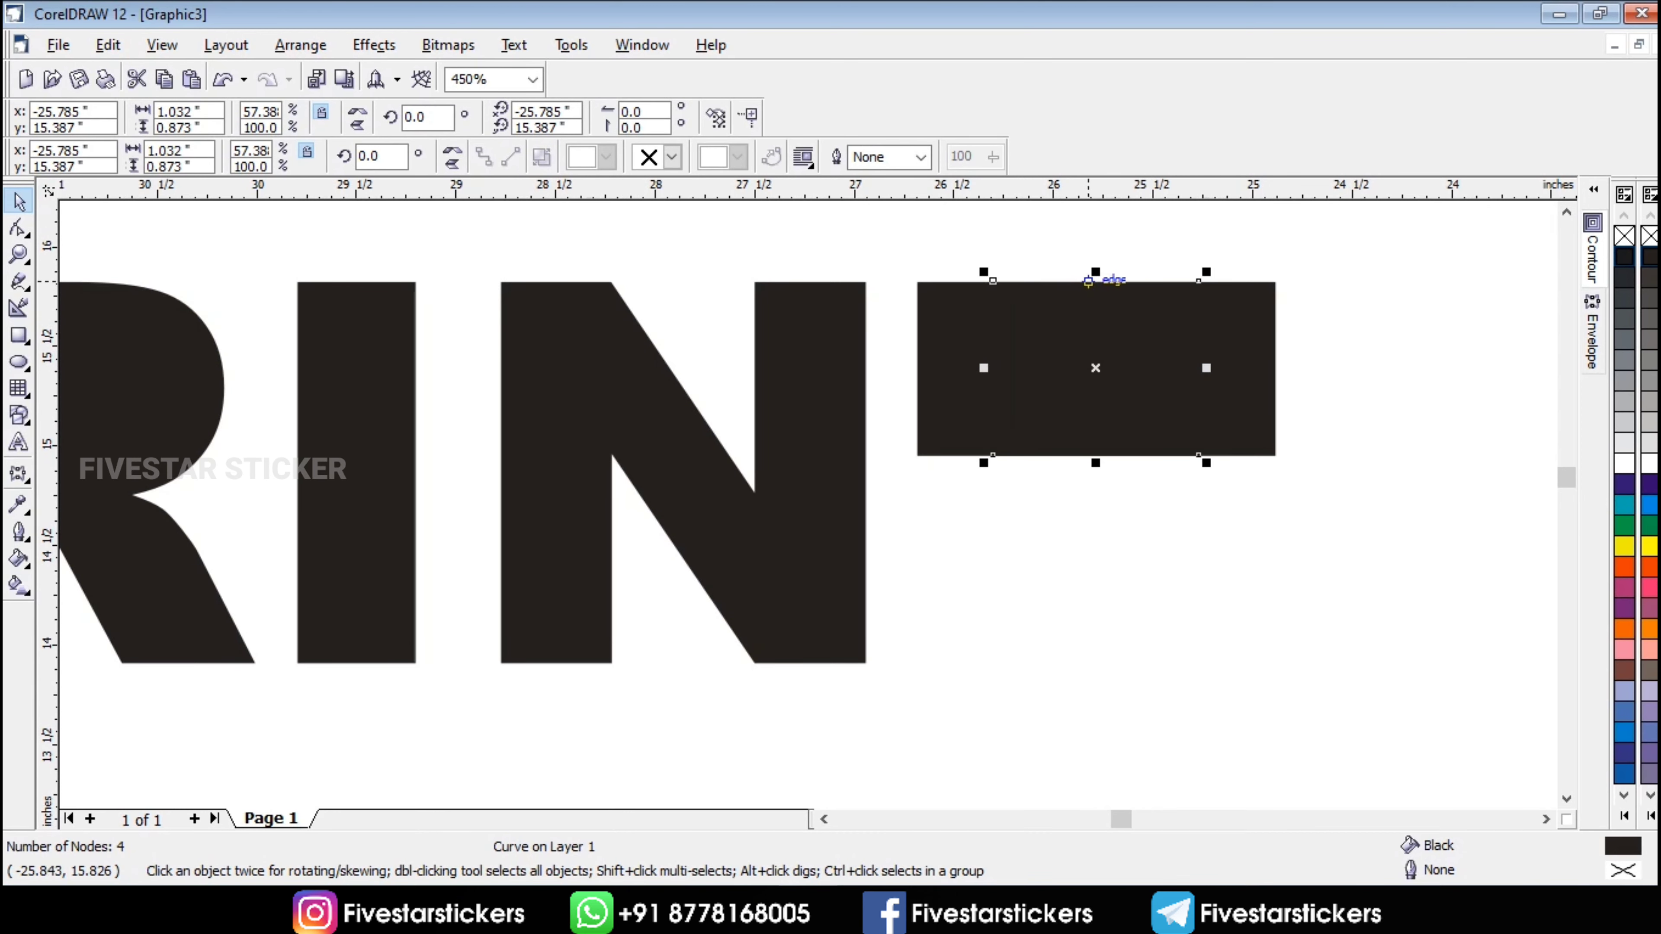
left_click_drag(1095, 272, 1095, 664)
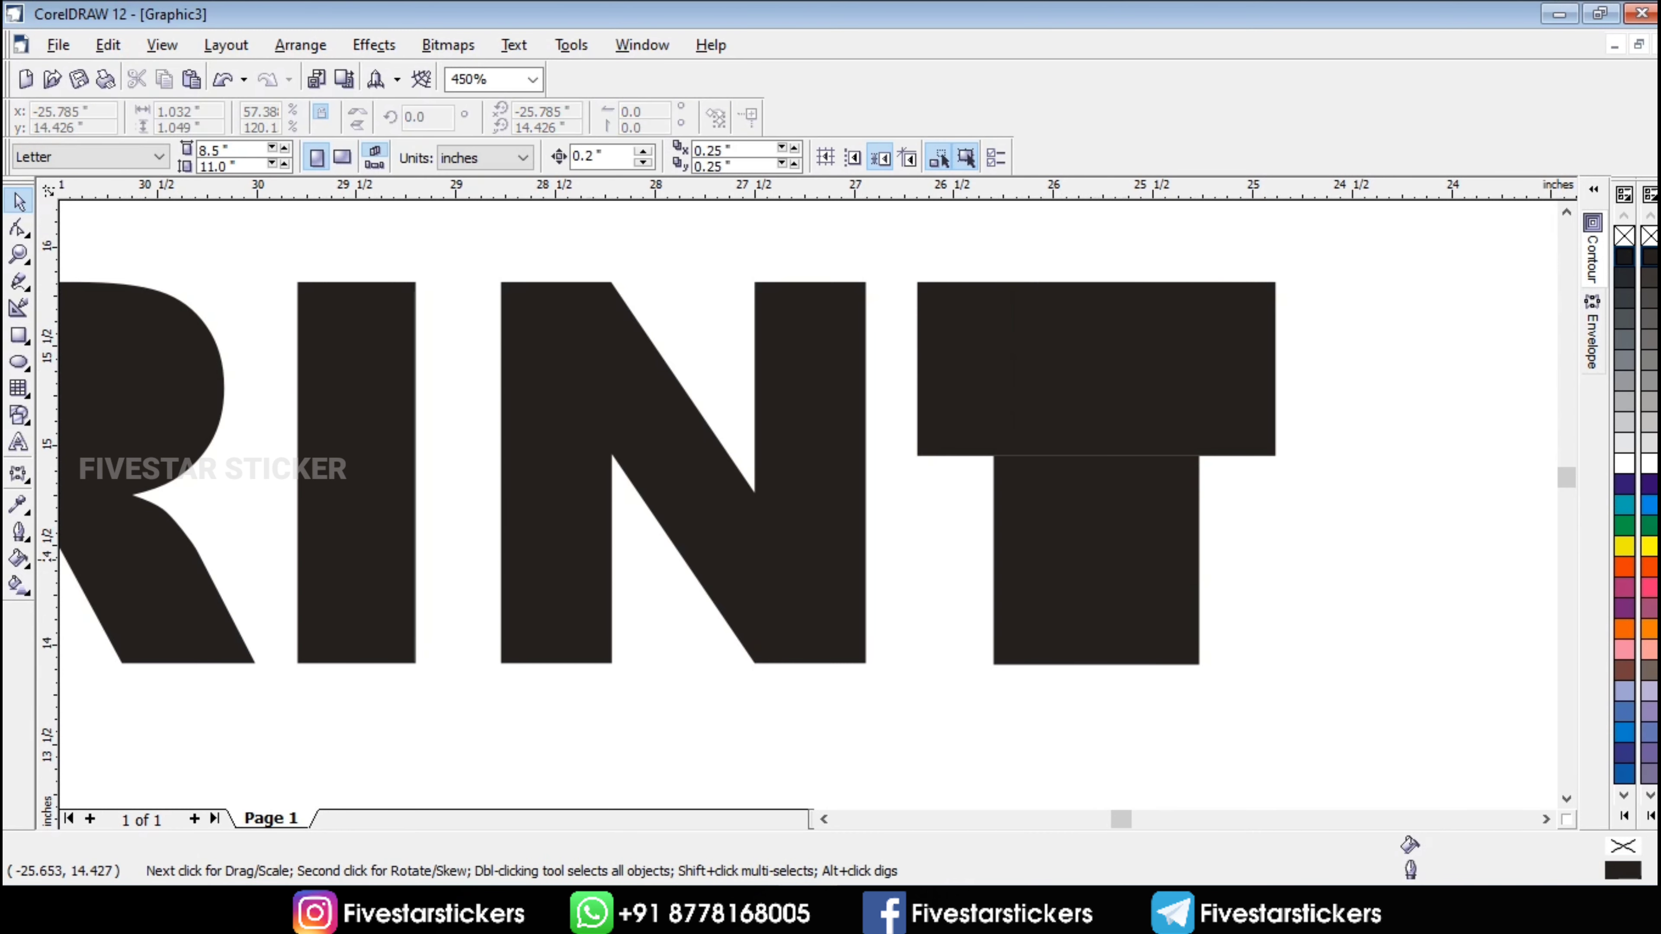
left_click_drag(1095, 445, 1095, 371)
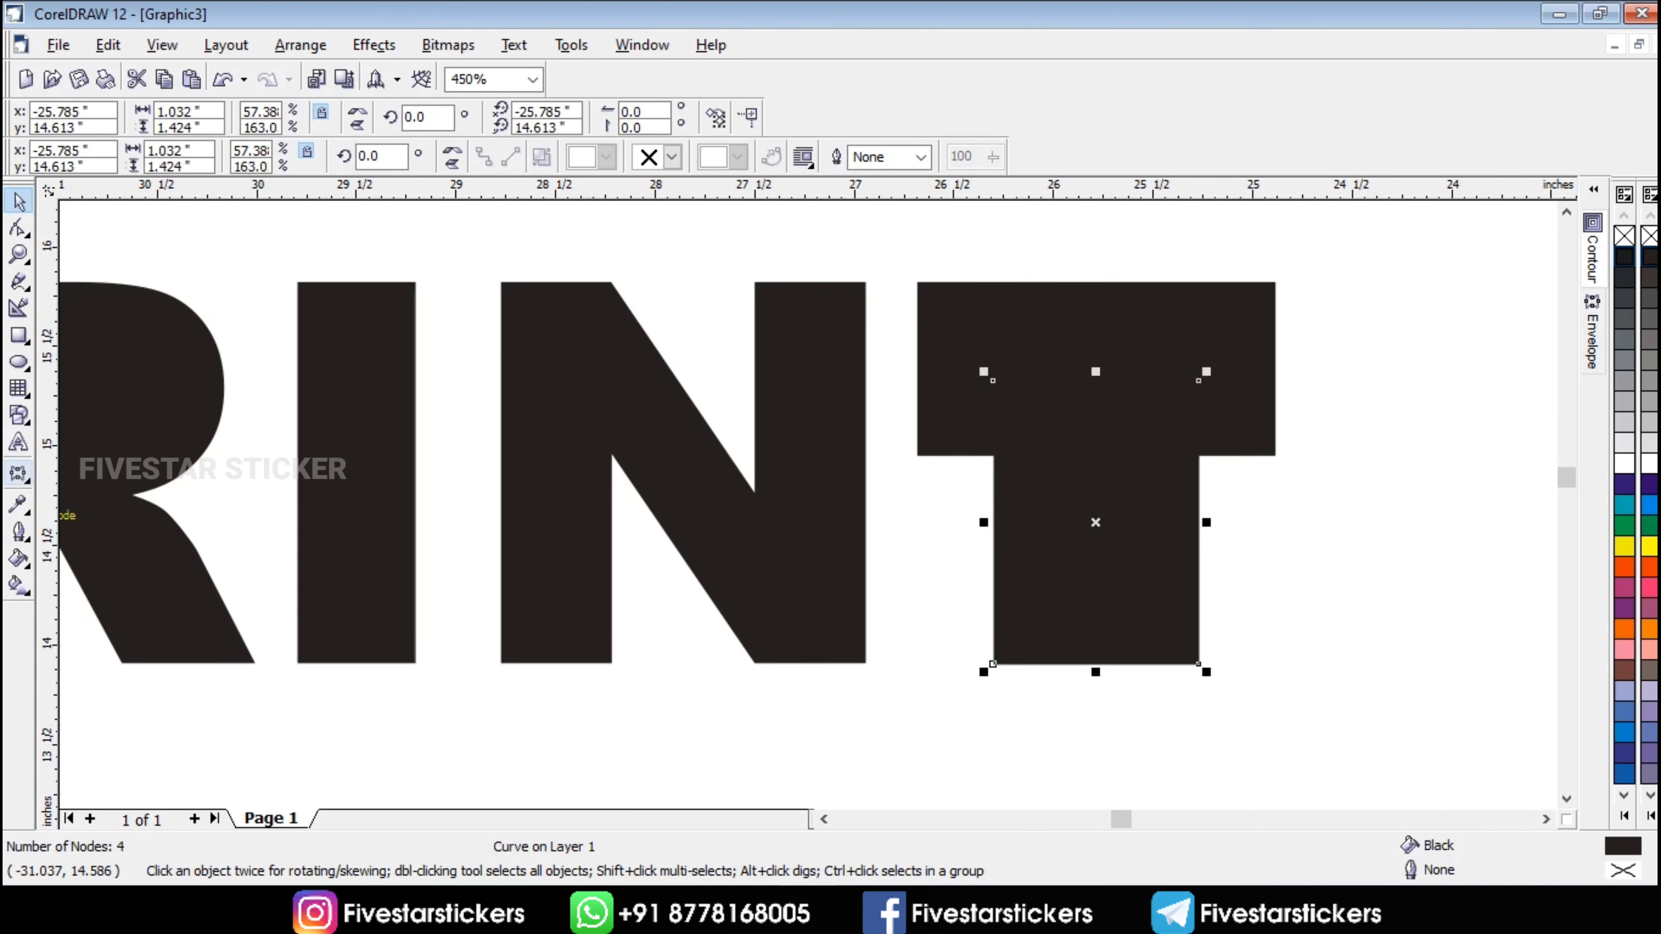
- Add a one-step outside contour with a 0.15 inch offset and dark blue fill around the T's stem
left_click(25, 480)
left_click(94, 486)
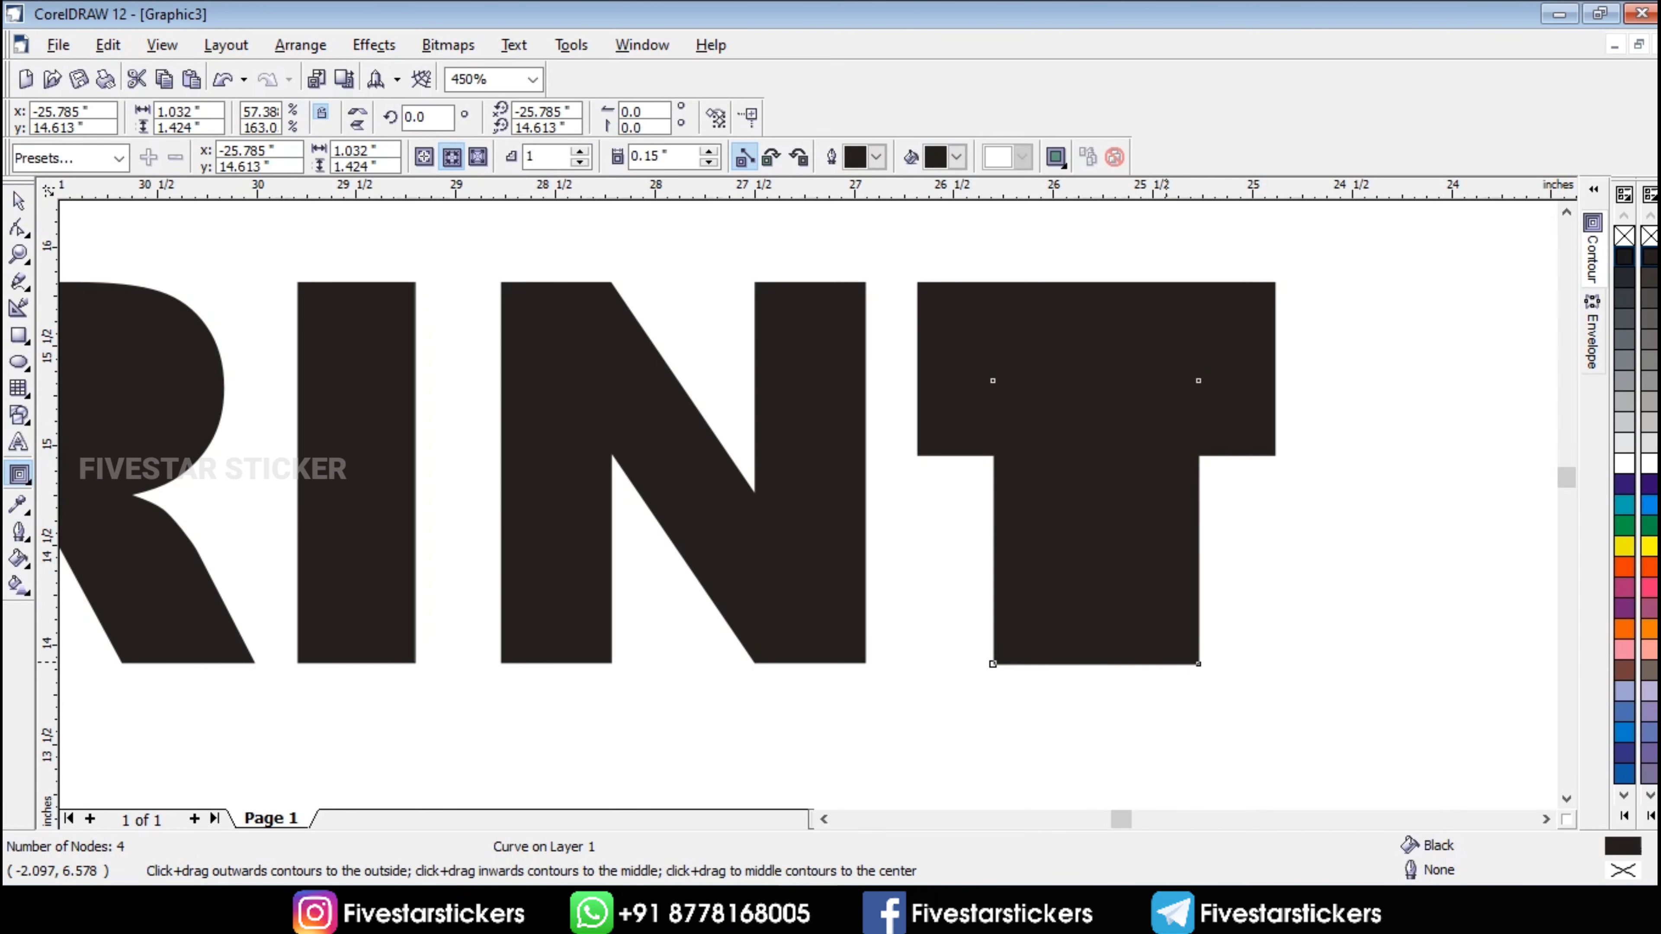
left_click_drag(1182, 659, 1186, 664)
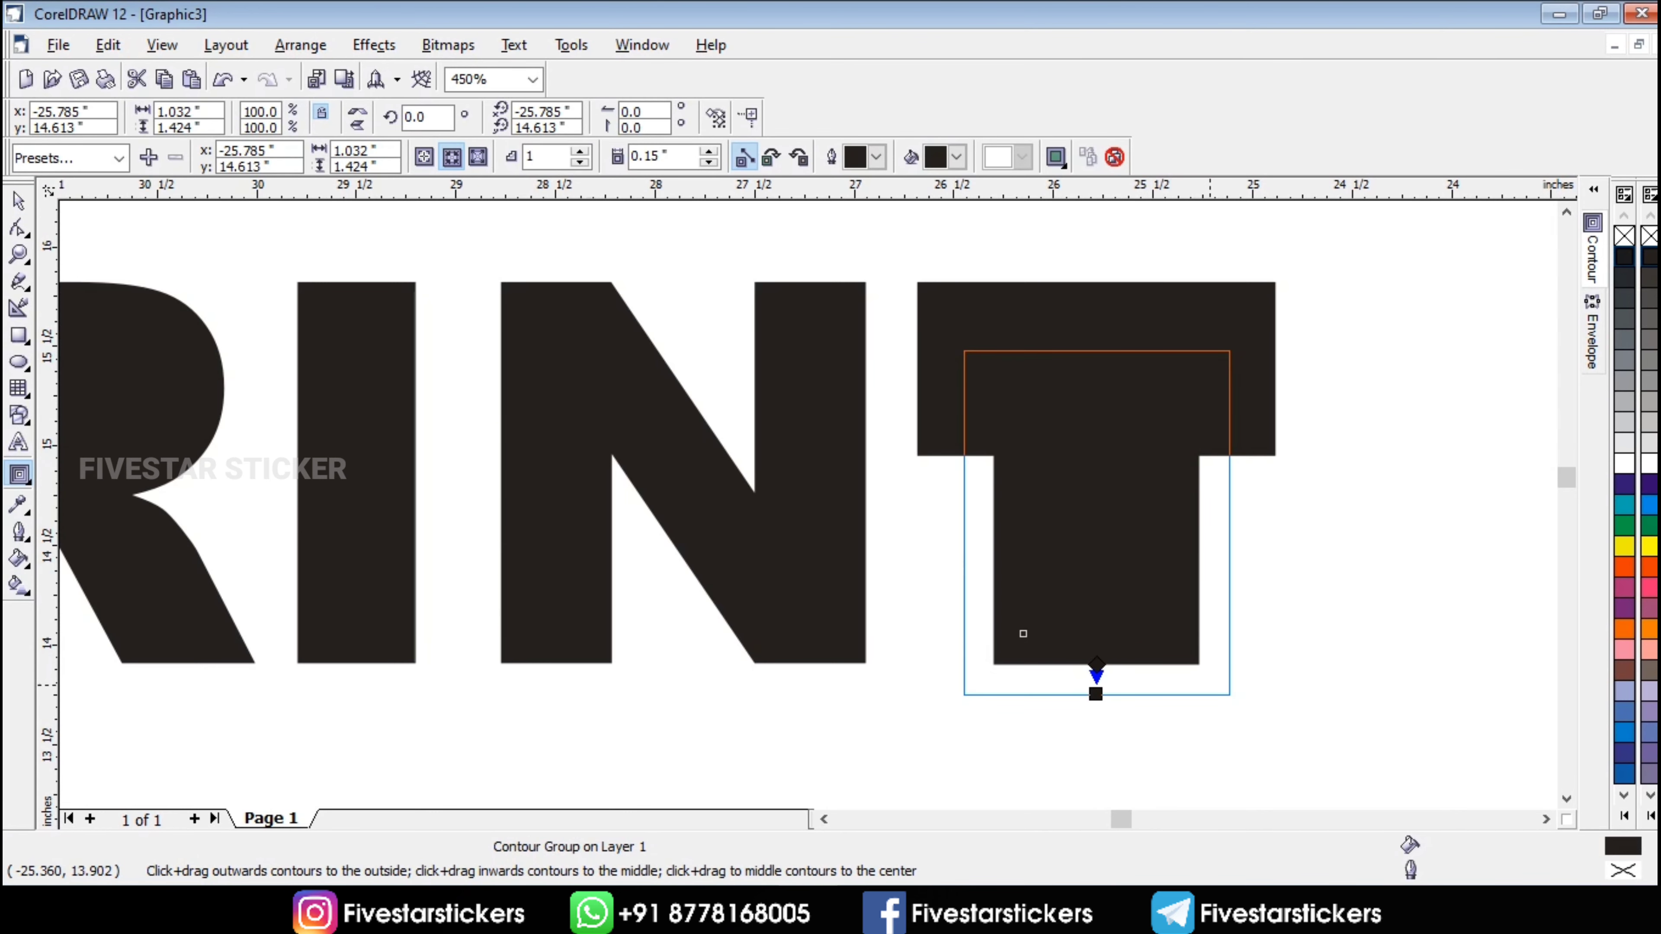
scroll(1188, 664, "up", 2)
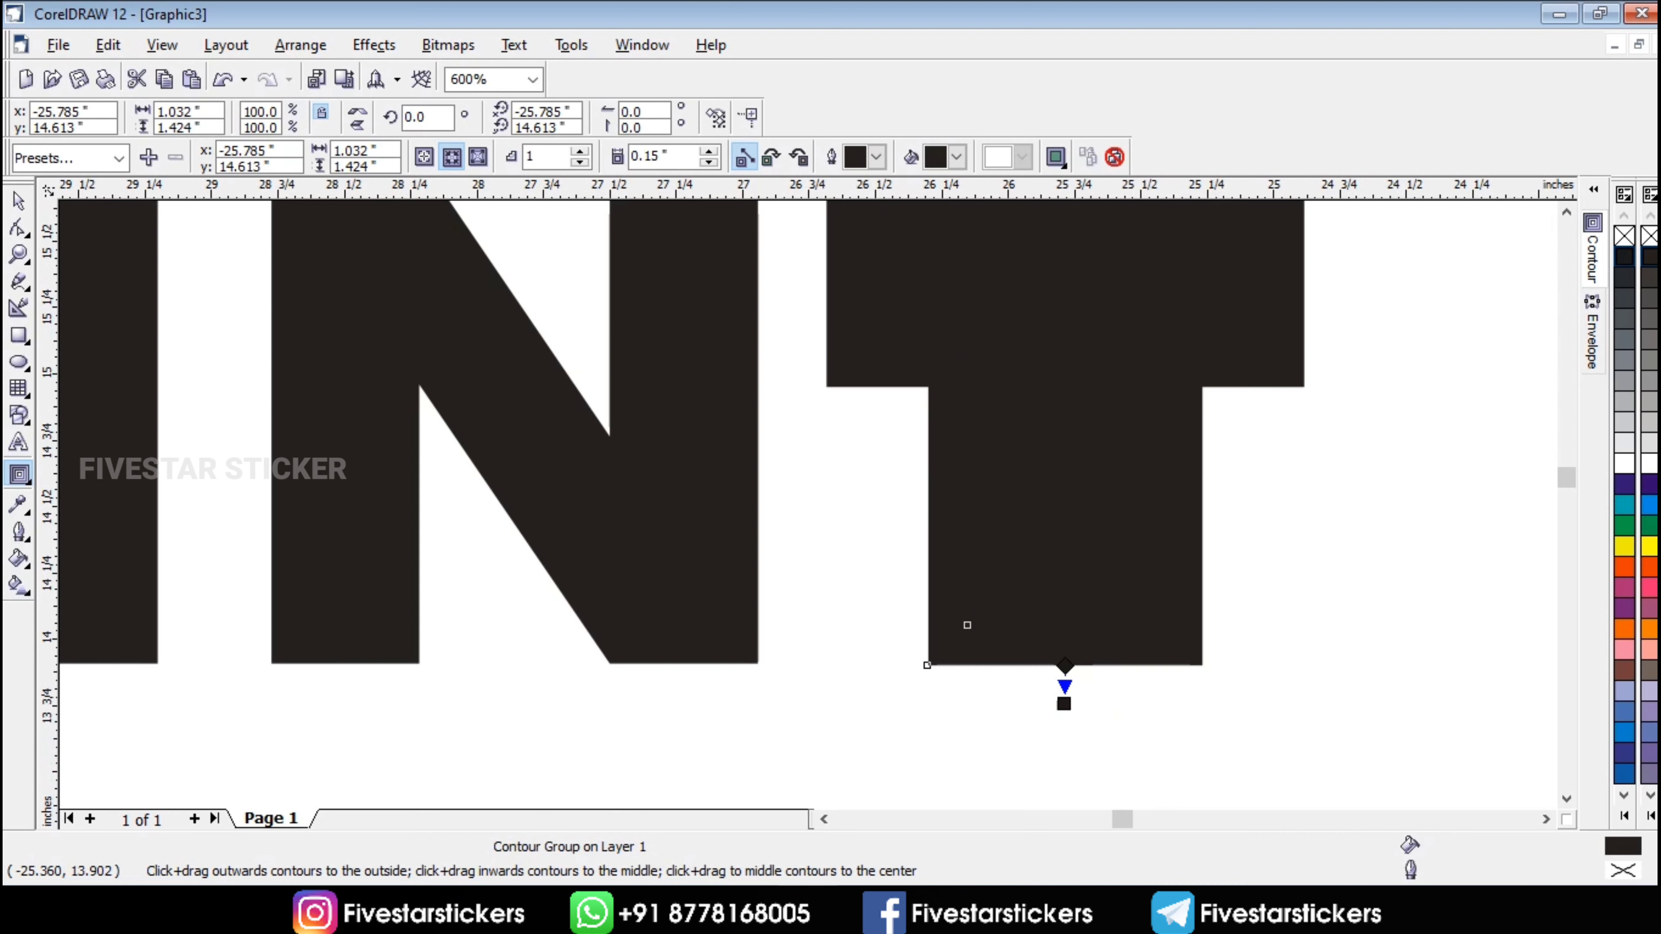
left_click(956, 157)
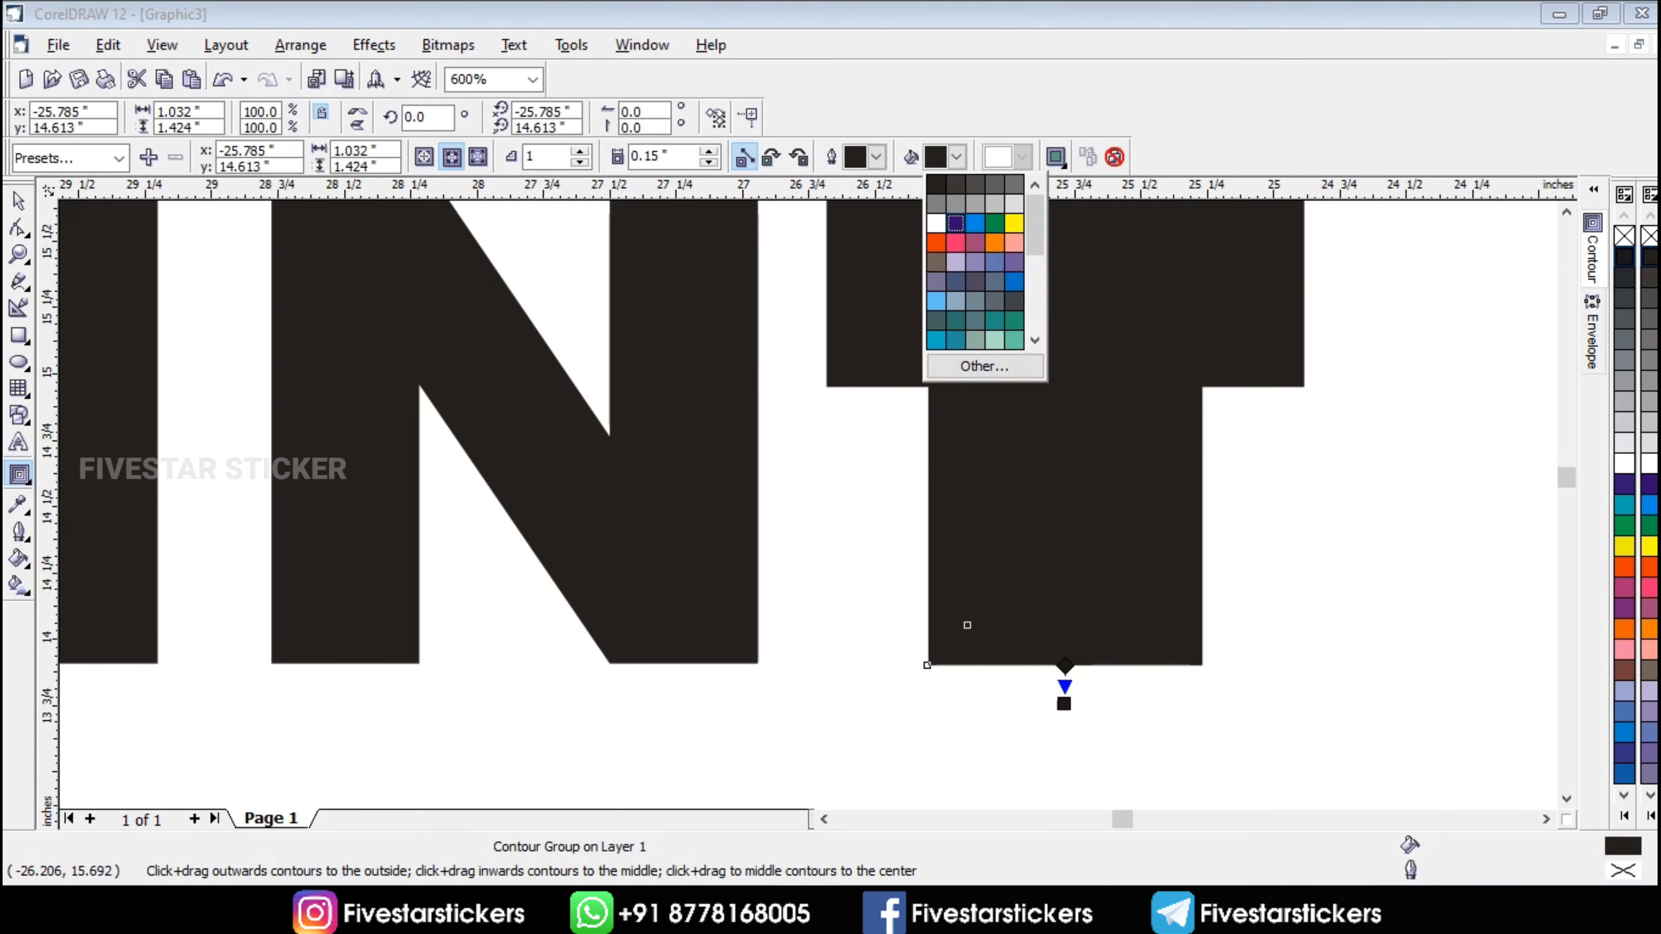
left_click(955, 223)
left_click_drag(1179, 665, 1206, 698)
scroll(1208, 698, "up", 2)
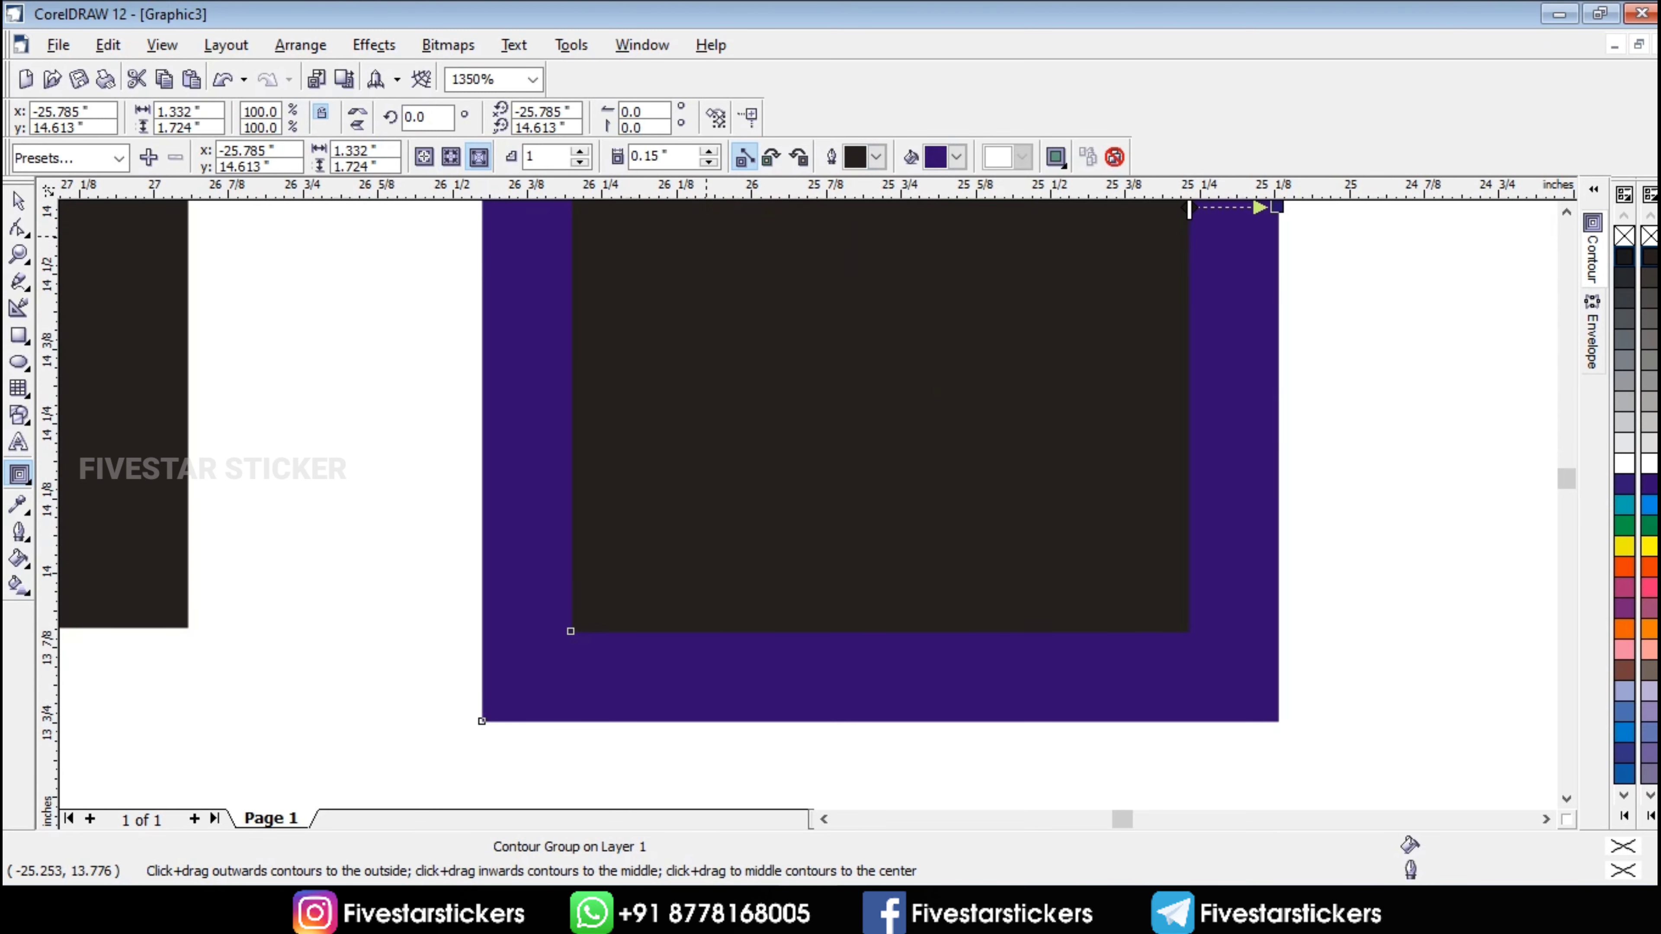
- Reduce the stem contour's offset to 0.05 inches and break the contour group apart
left_click_drag(1276, 207, 1205, 206)
scroll(1205, 206, "down", 6)
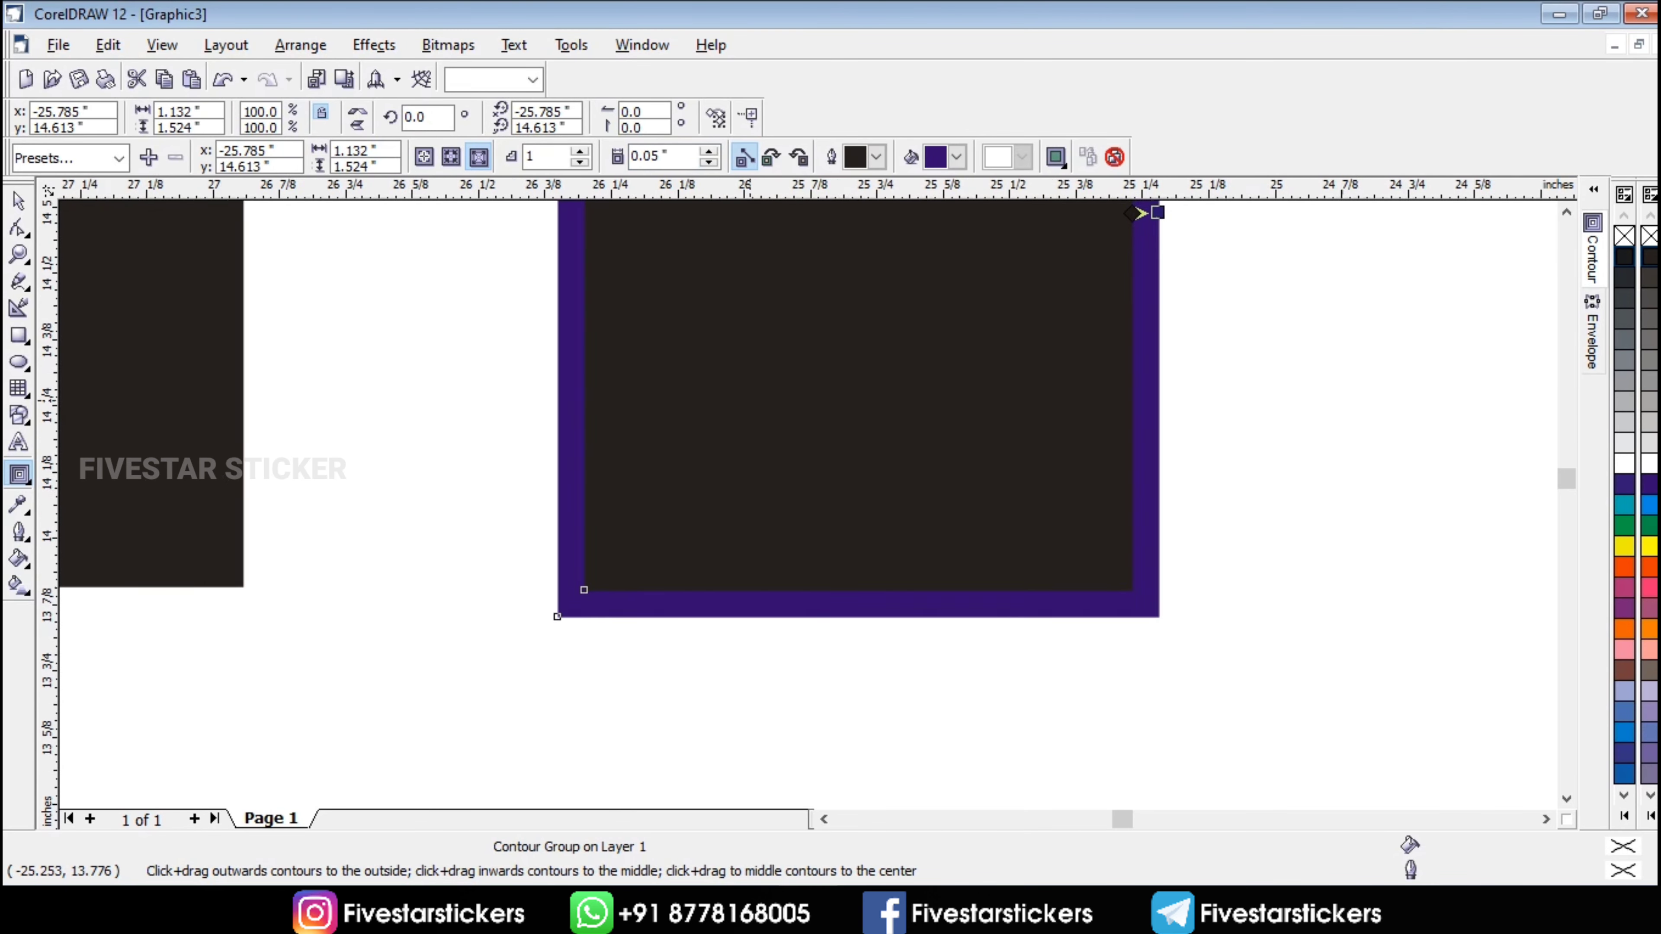
scroll(848, 498, "up", 4)
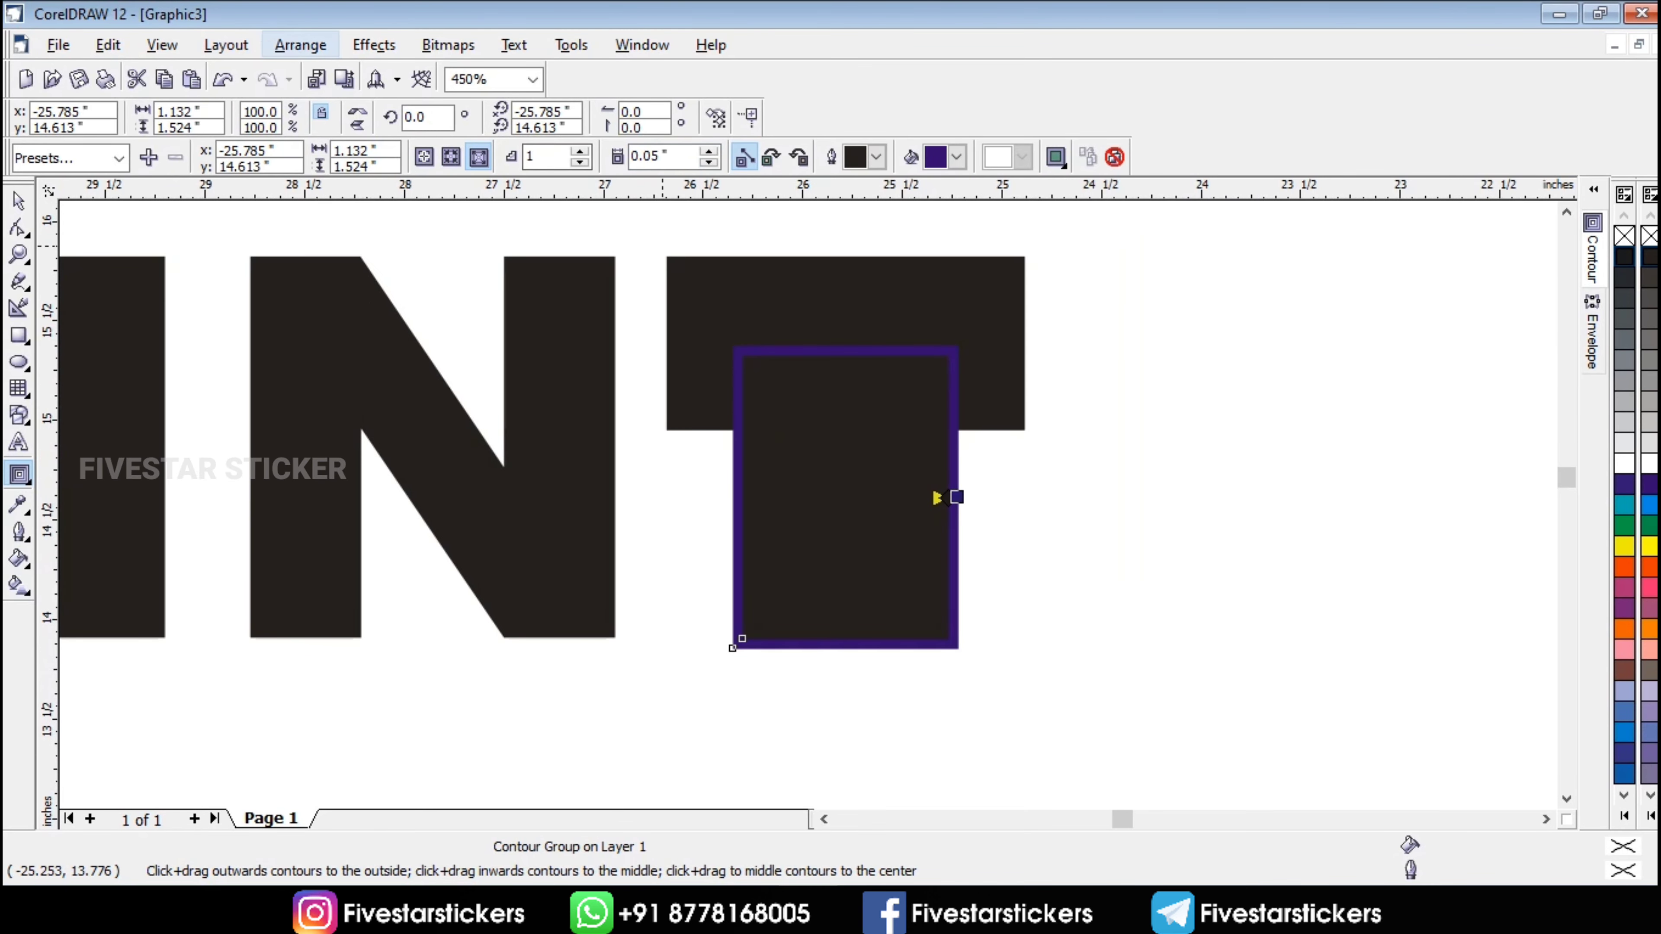
left_click(300, 44)
left_click(379, 275)
left_click(20, 201)
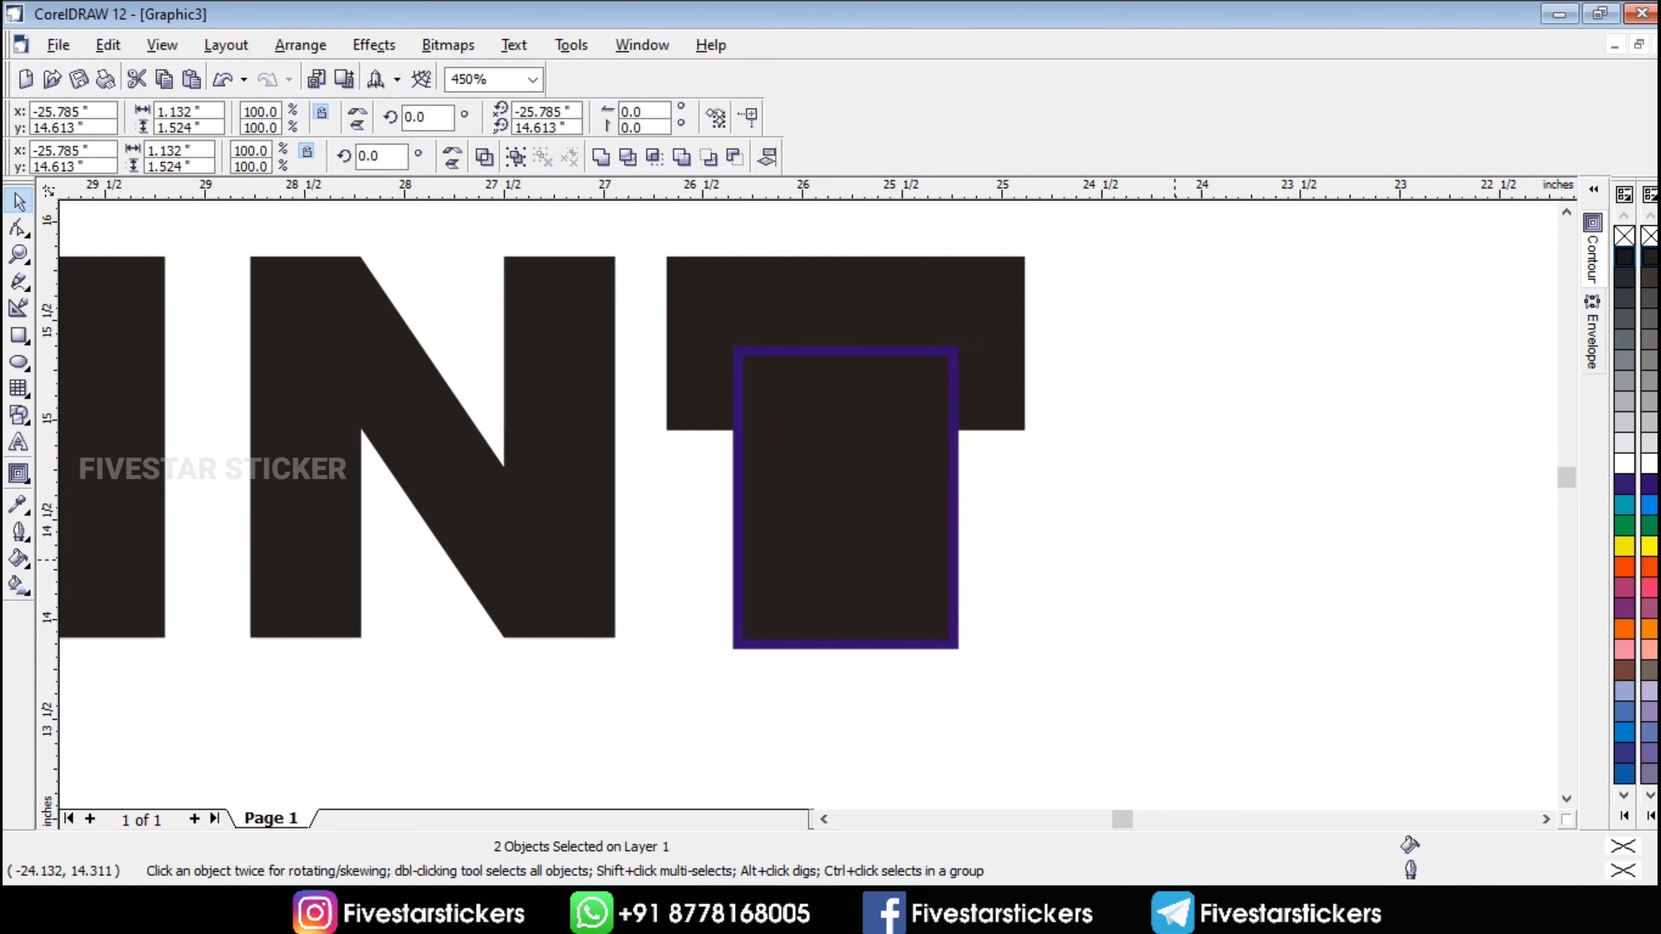
left_click(1176, 558)
- Trim the T's crossbar with the dark blue contour shape and delete that shape
scroll(966, 664, "up", 1)
left_click(965, 656)
left_click(919, 260, "shift")
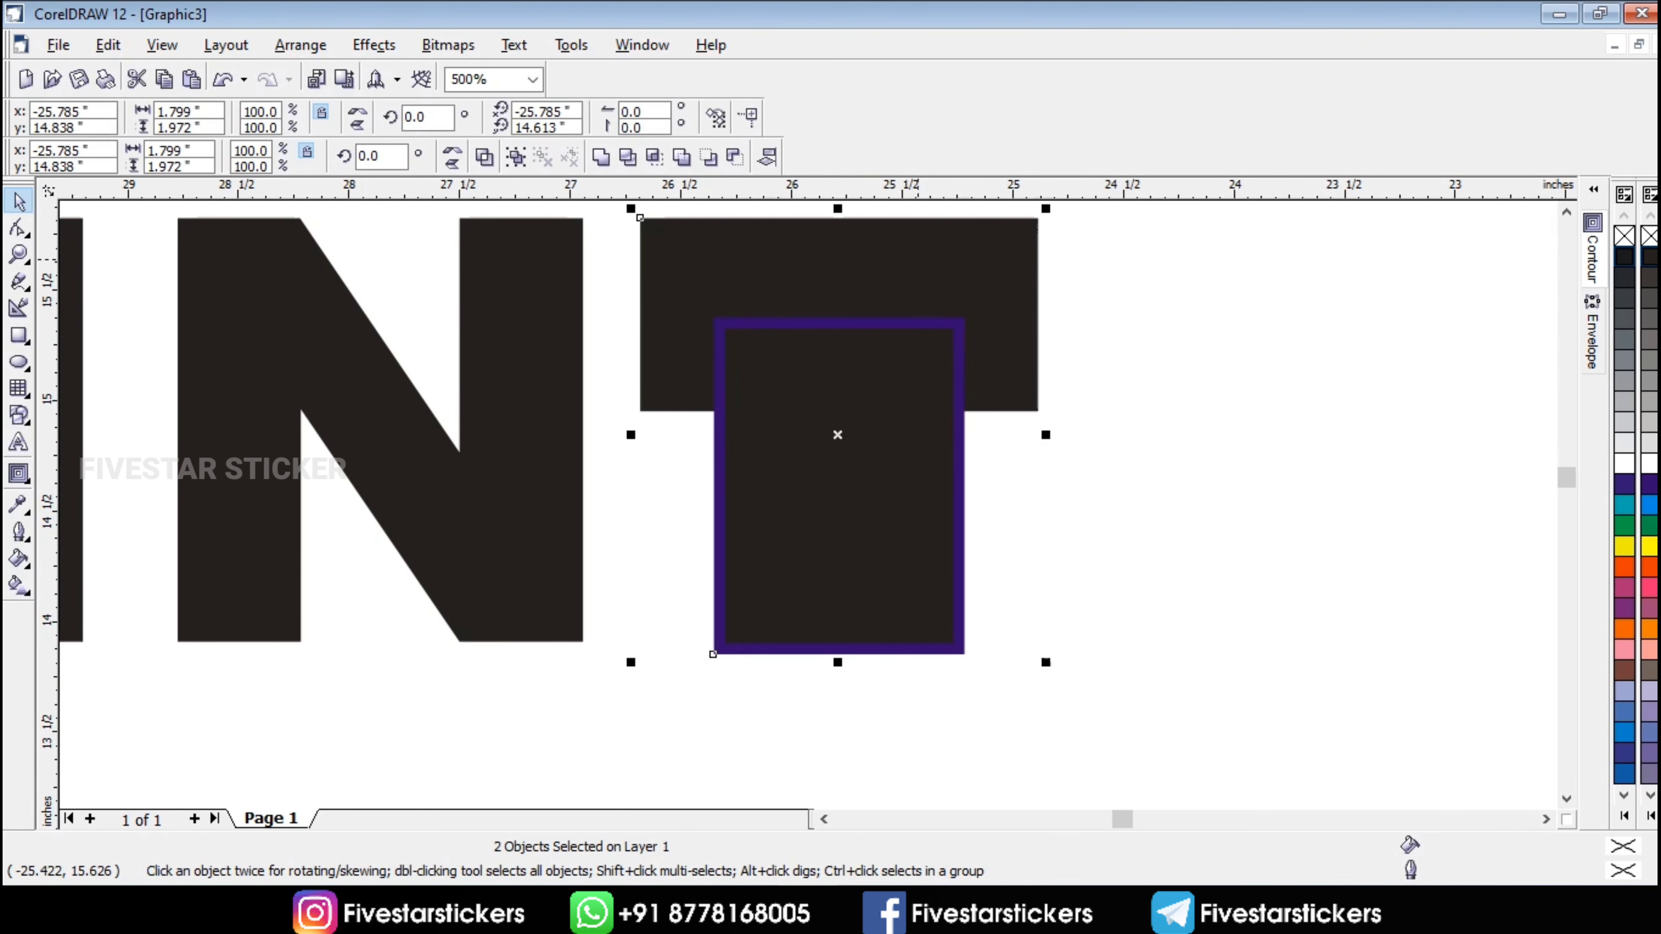
left_click(627, 157)
left_click(1088, 537)
left_click(963, 655)
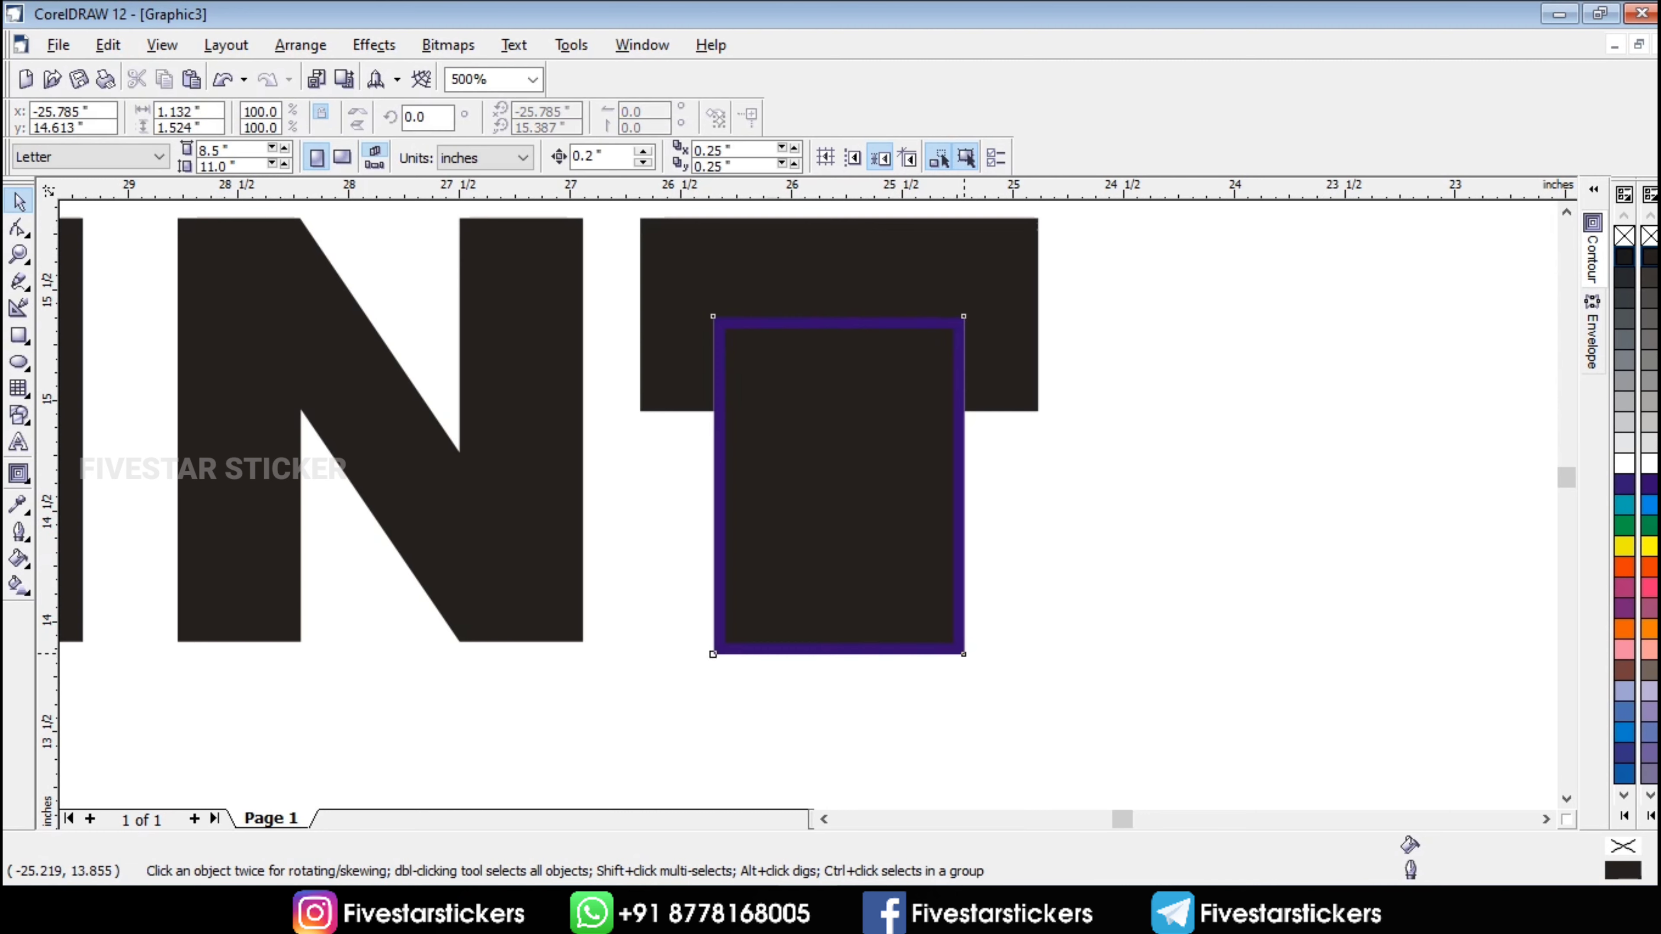
key("Delete")
- Combine the P, R, I and N pieces to reopen the holes in the P and R
scroll(1253, 629, "down", 4)
scroll(1185, 591, "up", 3)
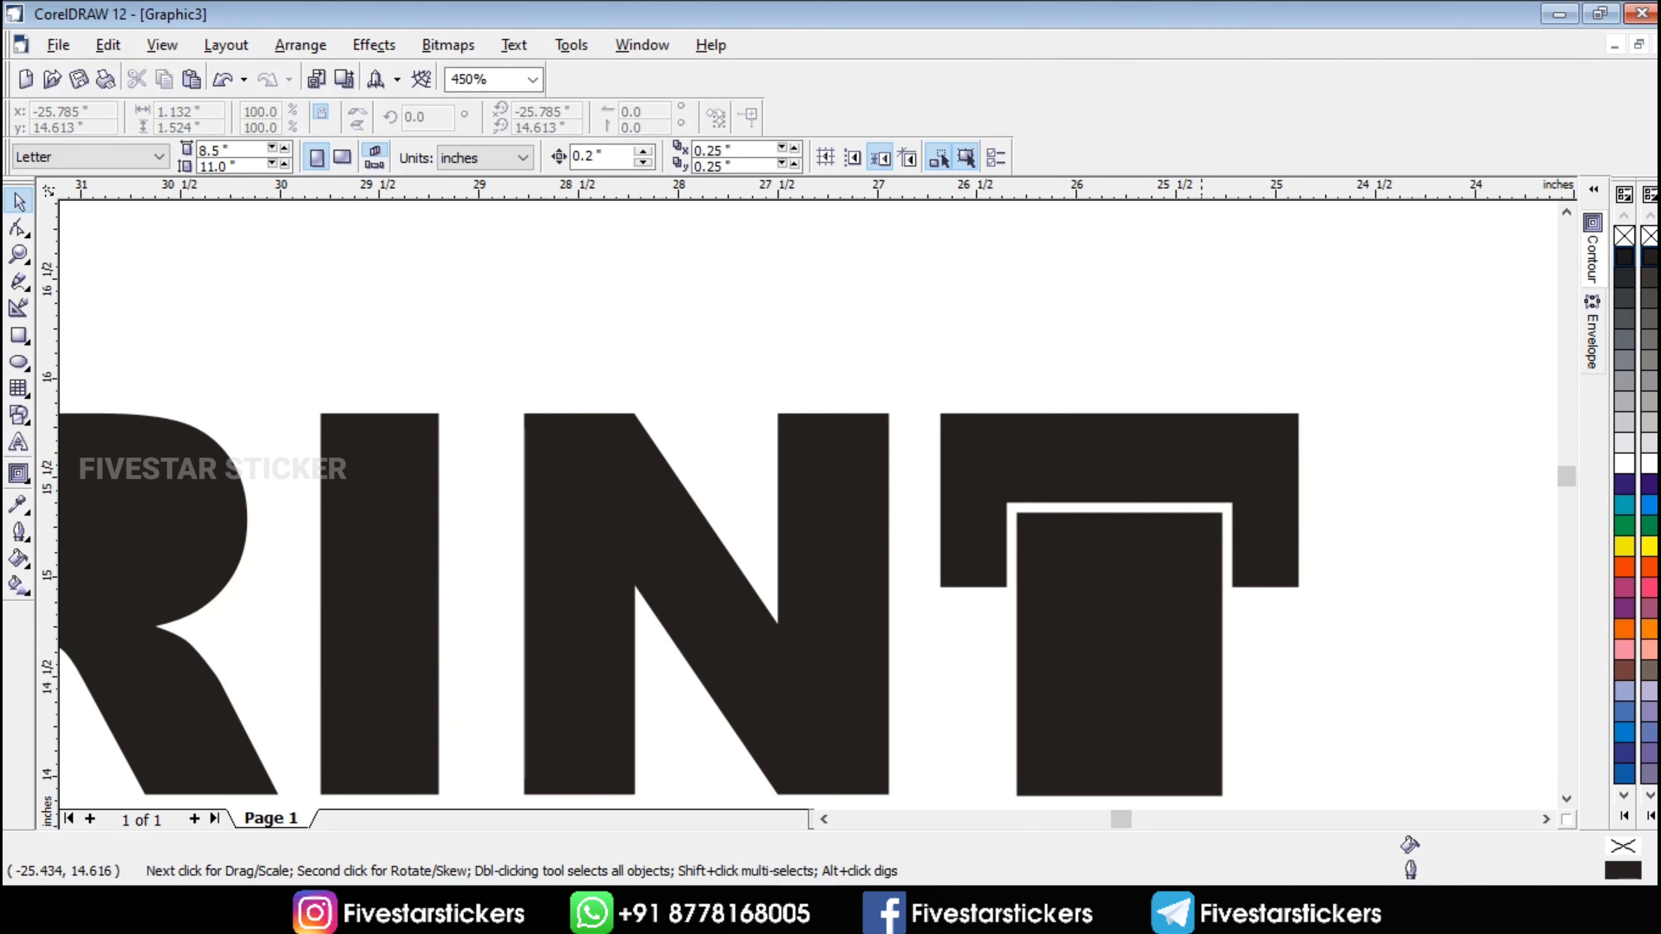
scroll(1115, 596, "down", 3)
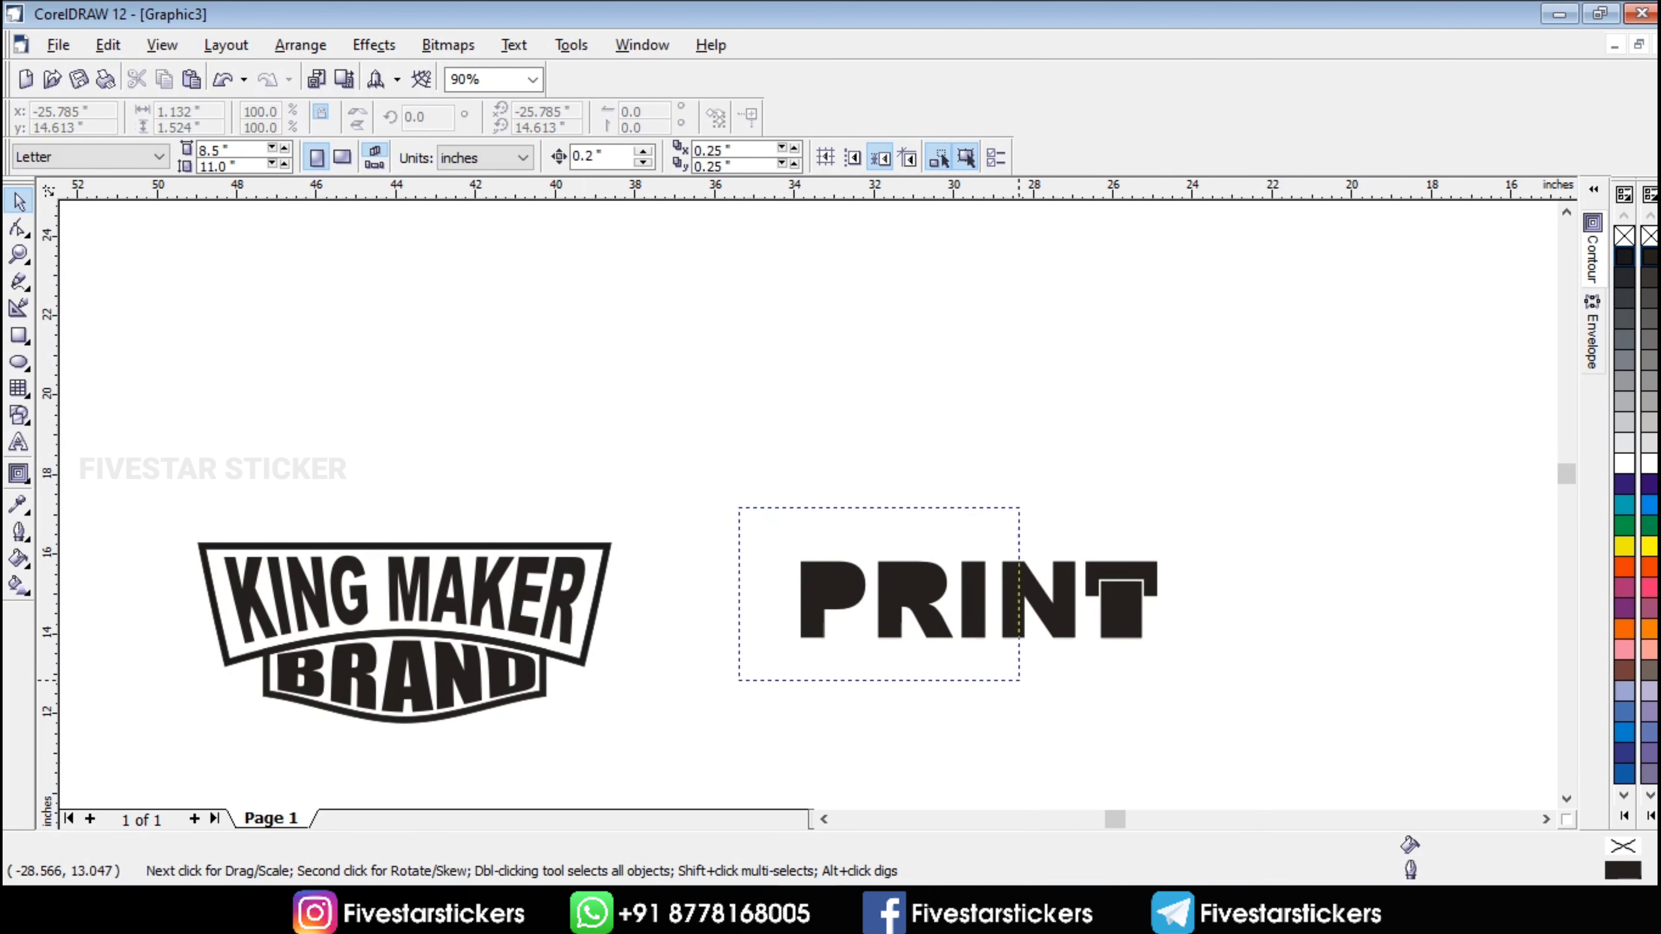
left_click_drag(1019, 680, 1082, 685)
left_click(484, 156)
key("Escape")
scroll(1170, 633, "up", 7)
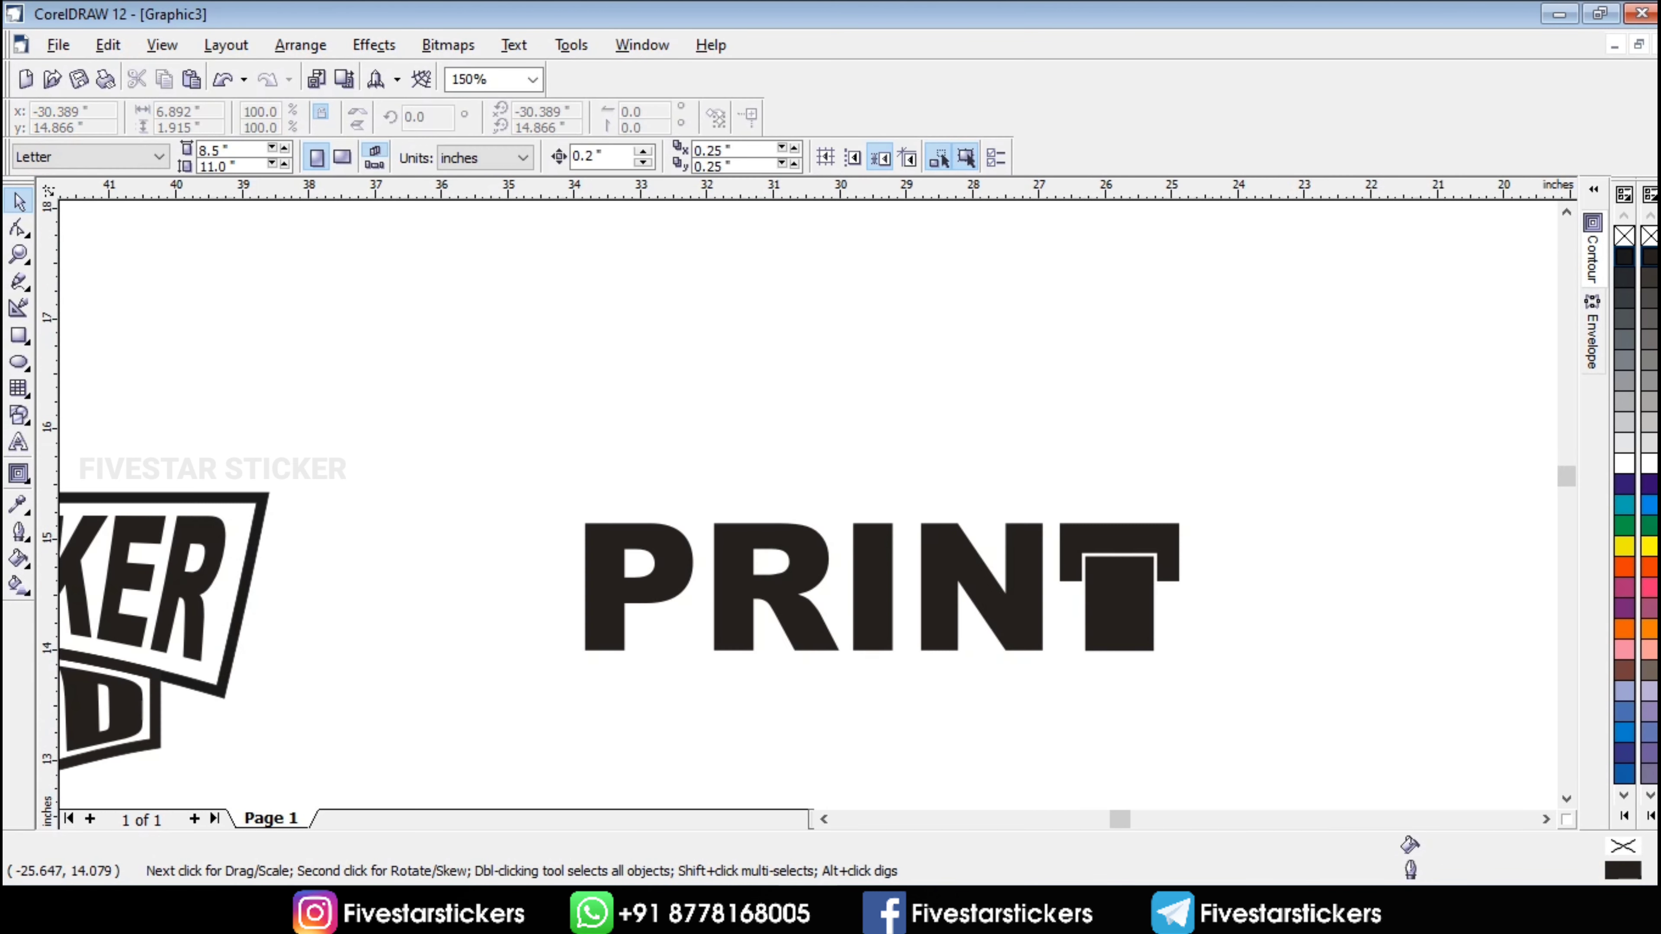
- Draw a rectangle about 0.17 by 0.16 inches inside the lower-right corner of the T's stem and fill it white
left_click(742, 532)
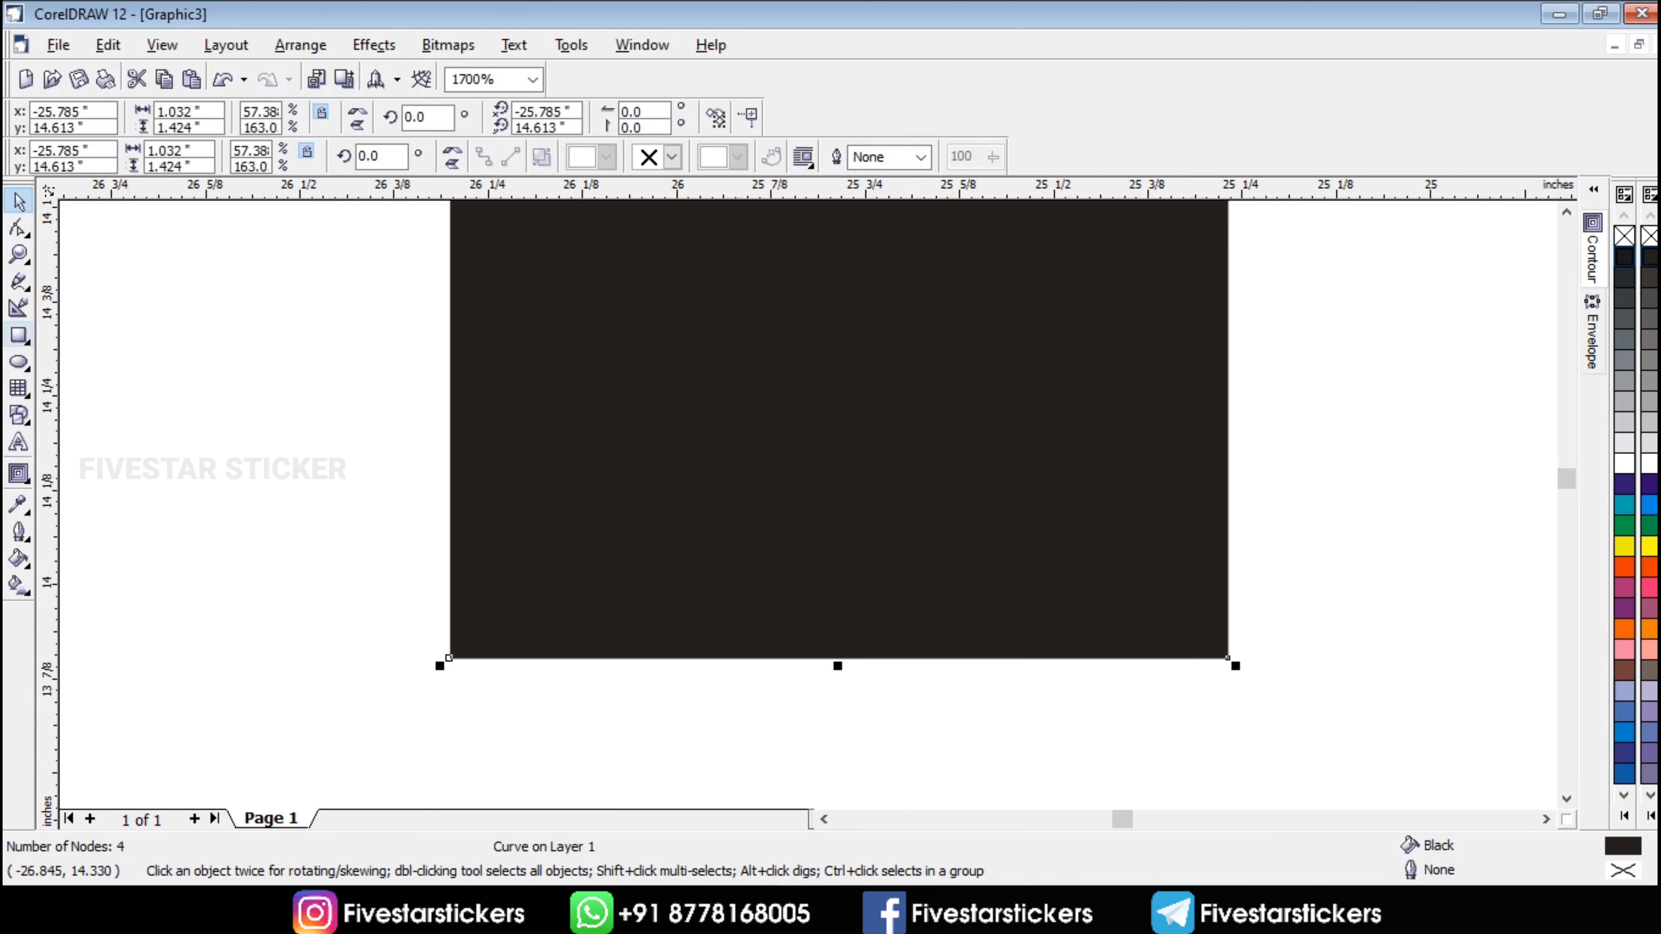
left_click(19, 335)
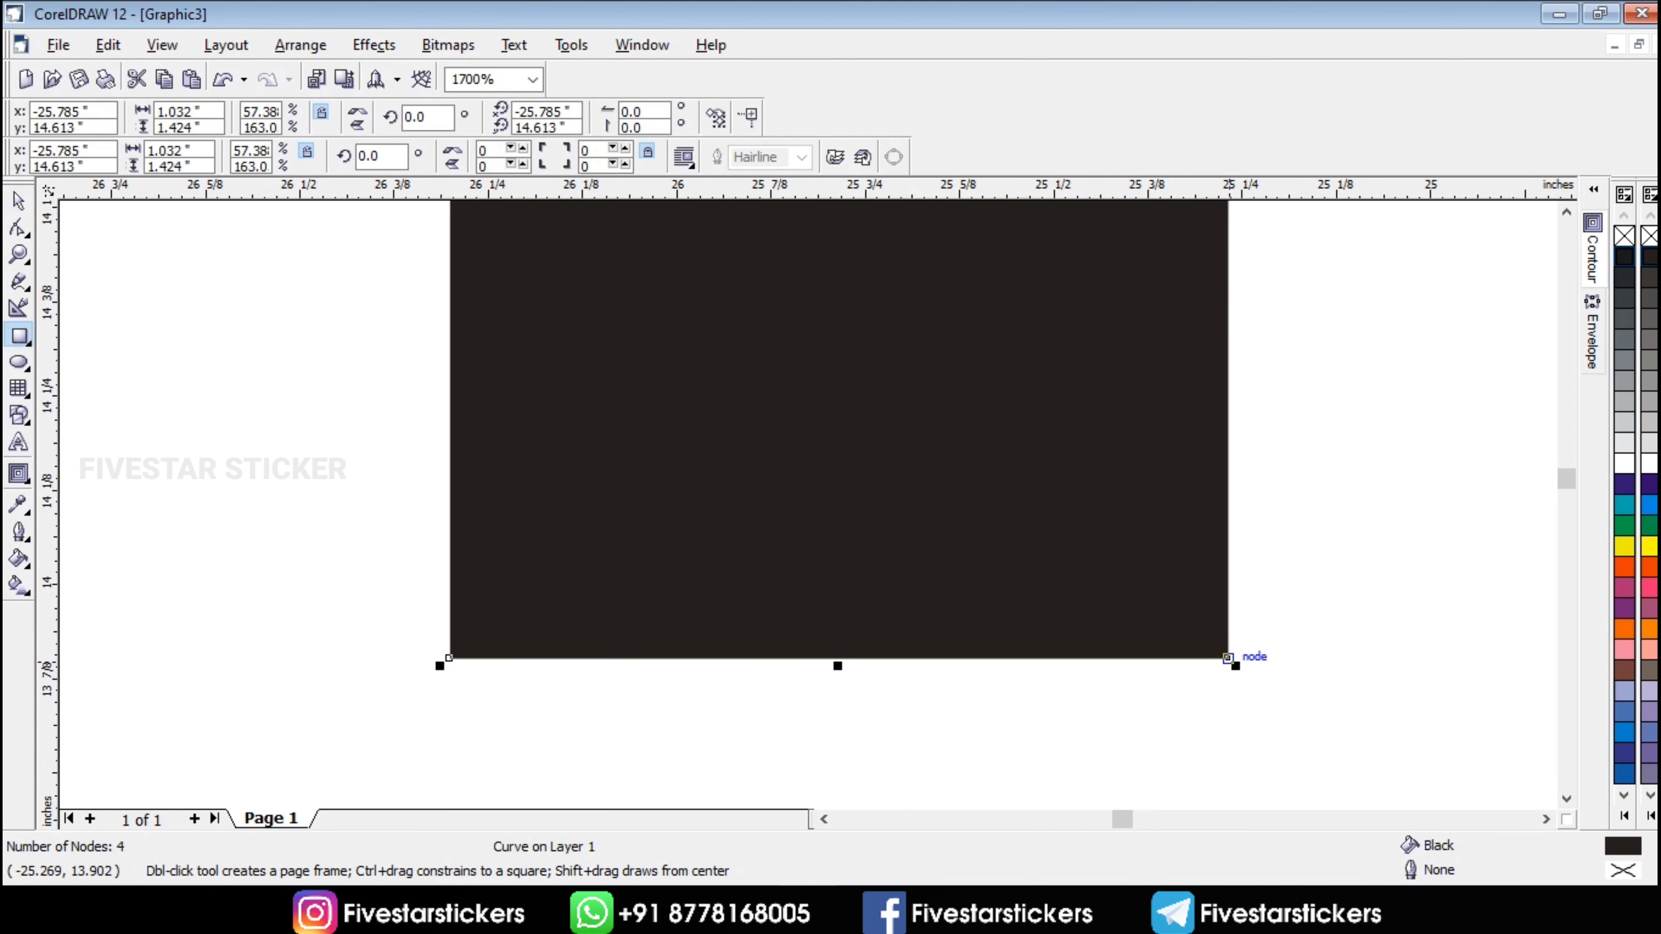
left_click_drag(1227, 657, 1100, 535)
key("space")
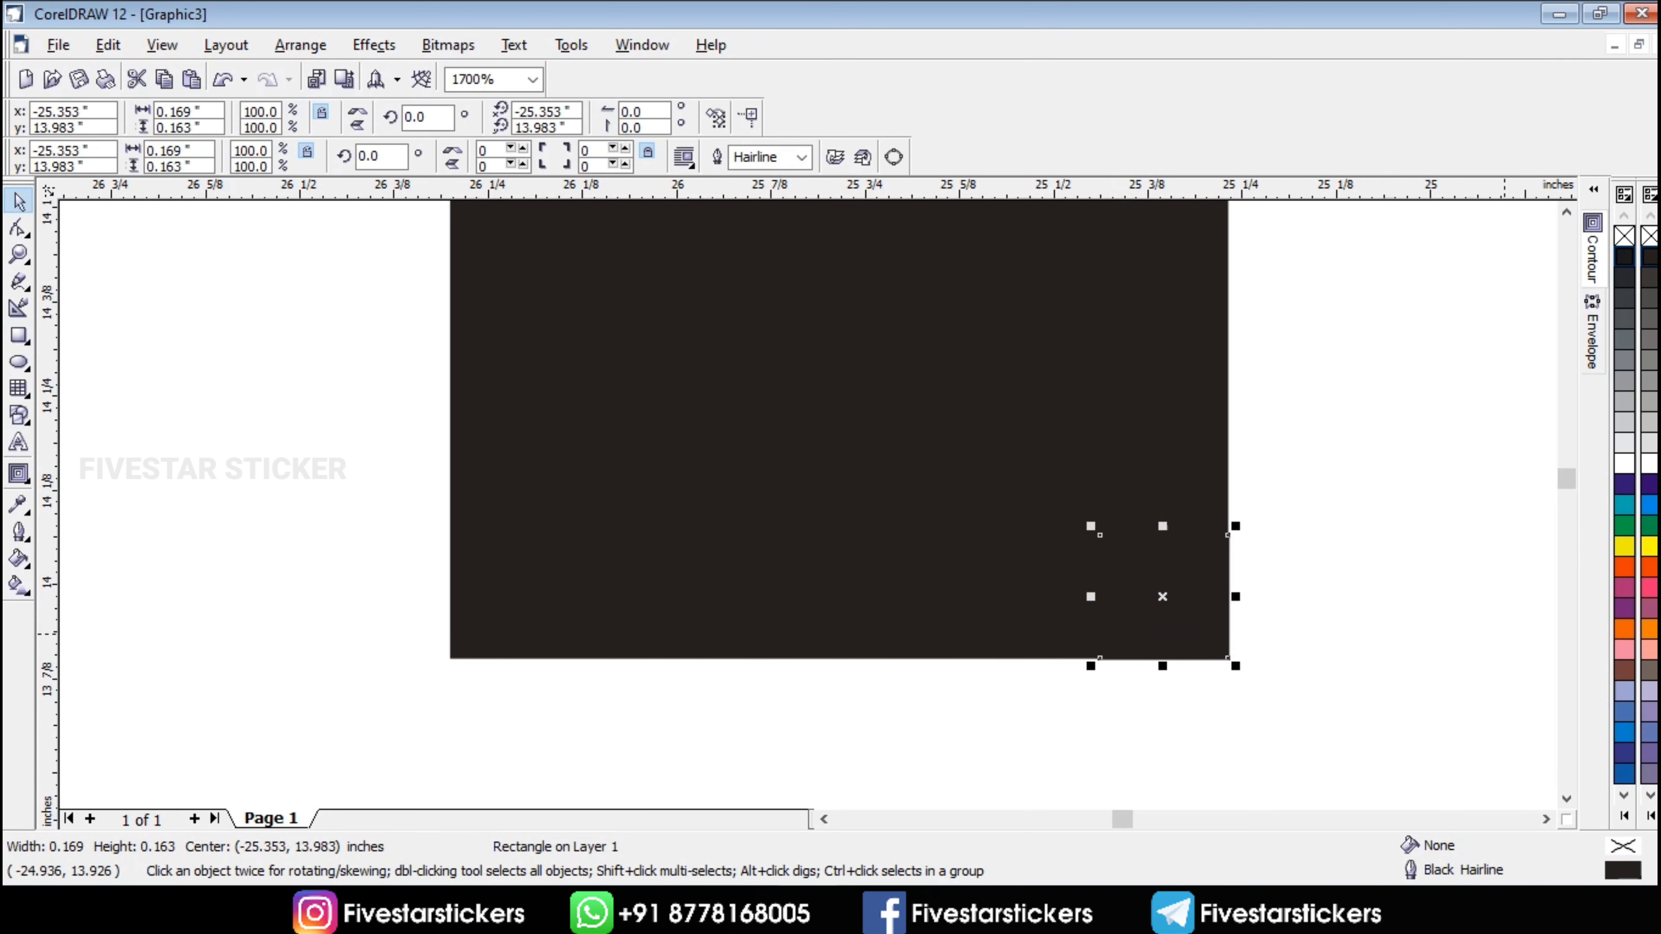
left_click(1624, 463)
left_click(1370, 611)
scroll(1161, 617, "up", 1)
left_click(1157, 614)
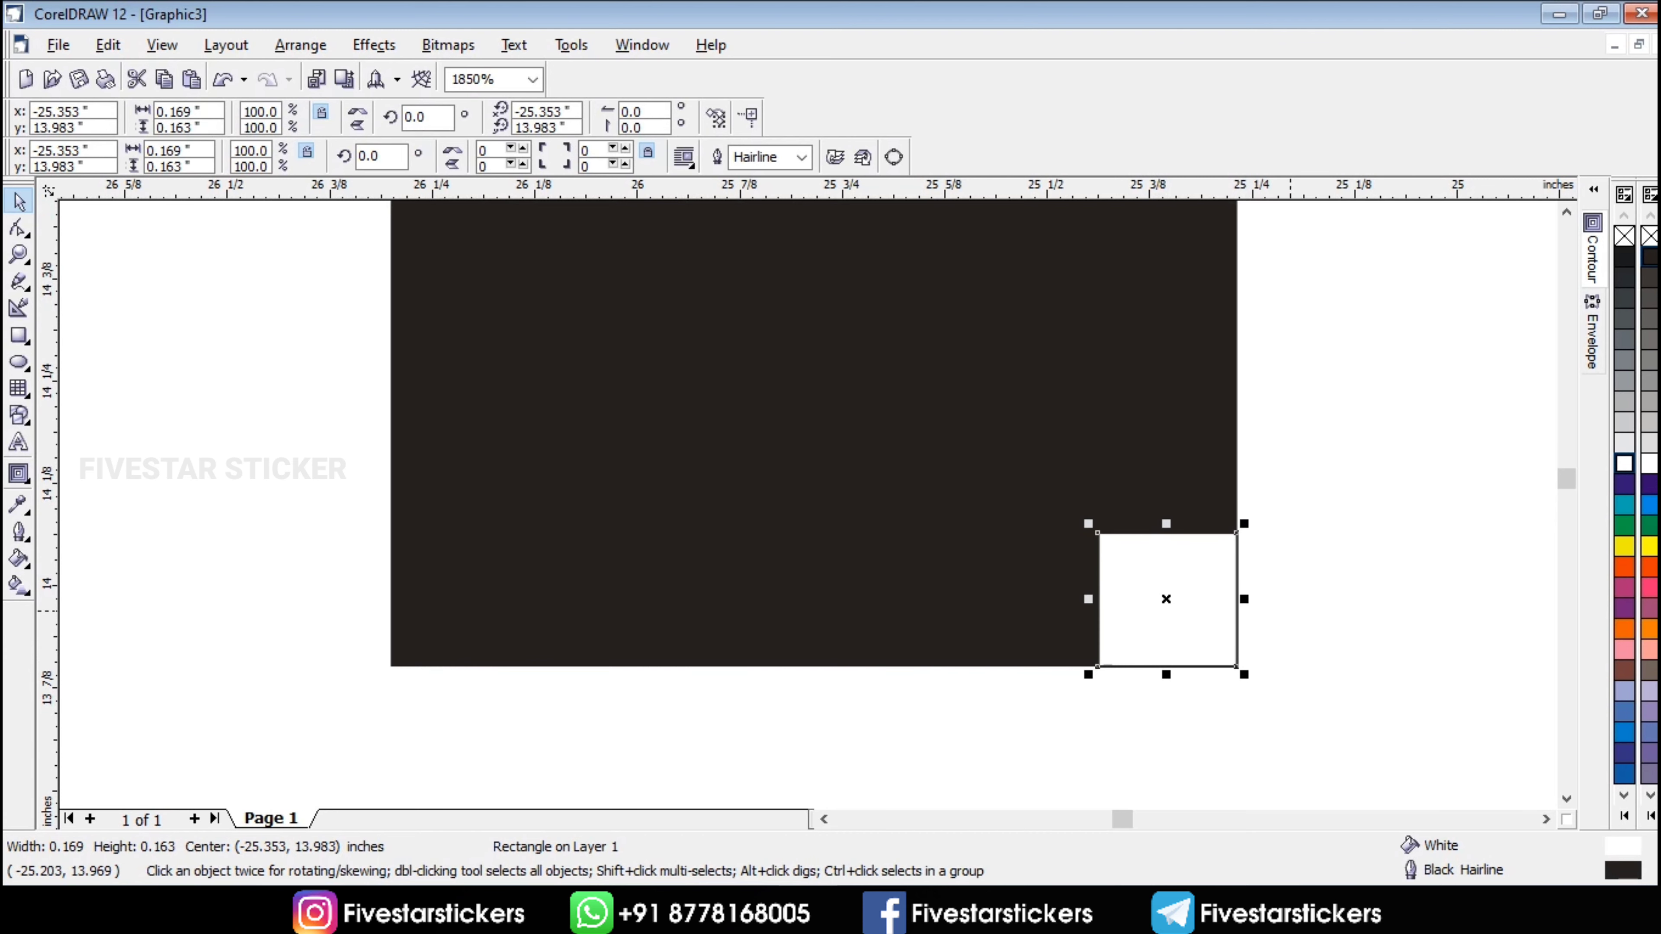
key("Escape")
- Draw a closed Pen shape about 0.32 by 0.24 inches, with one edge along the white rectangle's diagonal and the rest enclosing the stem's corner
left_click(26, 288)
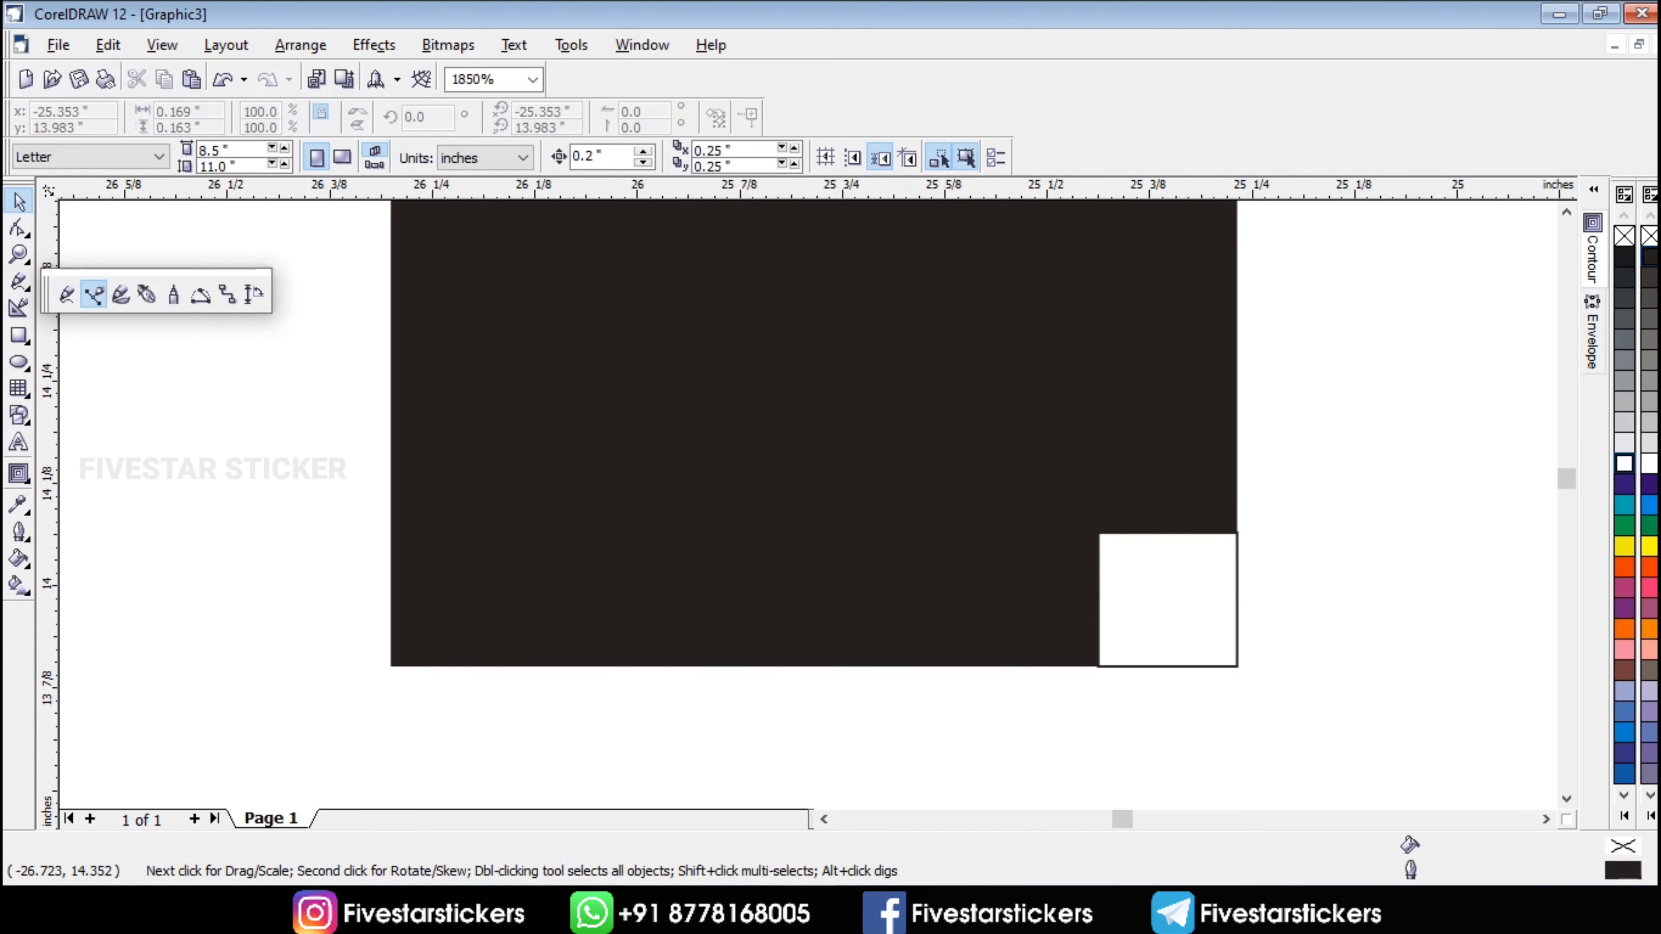
left_click(147, 294)
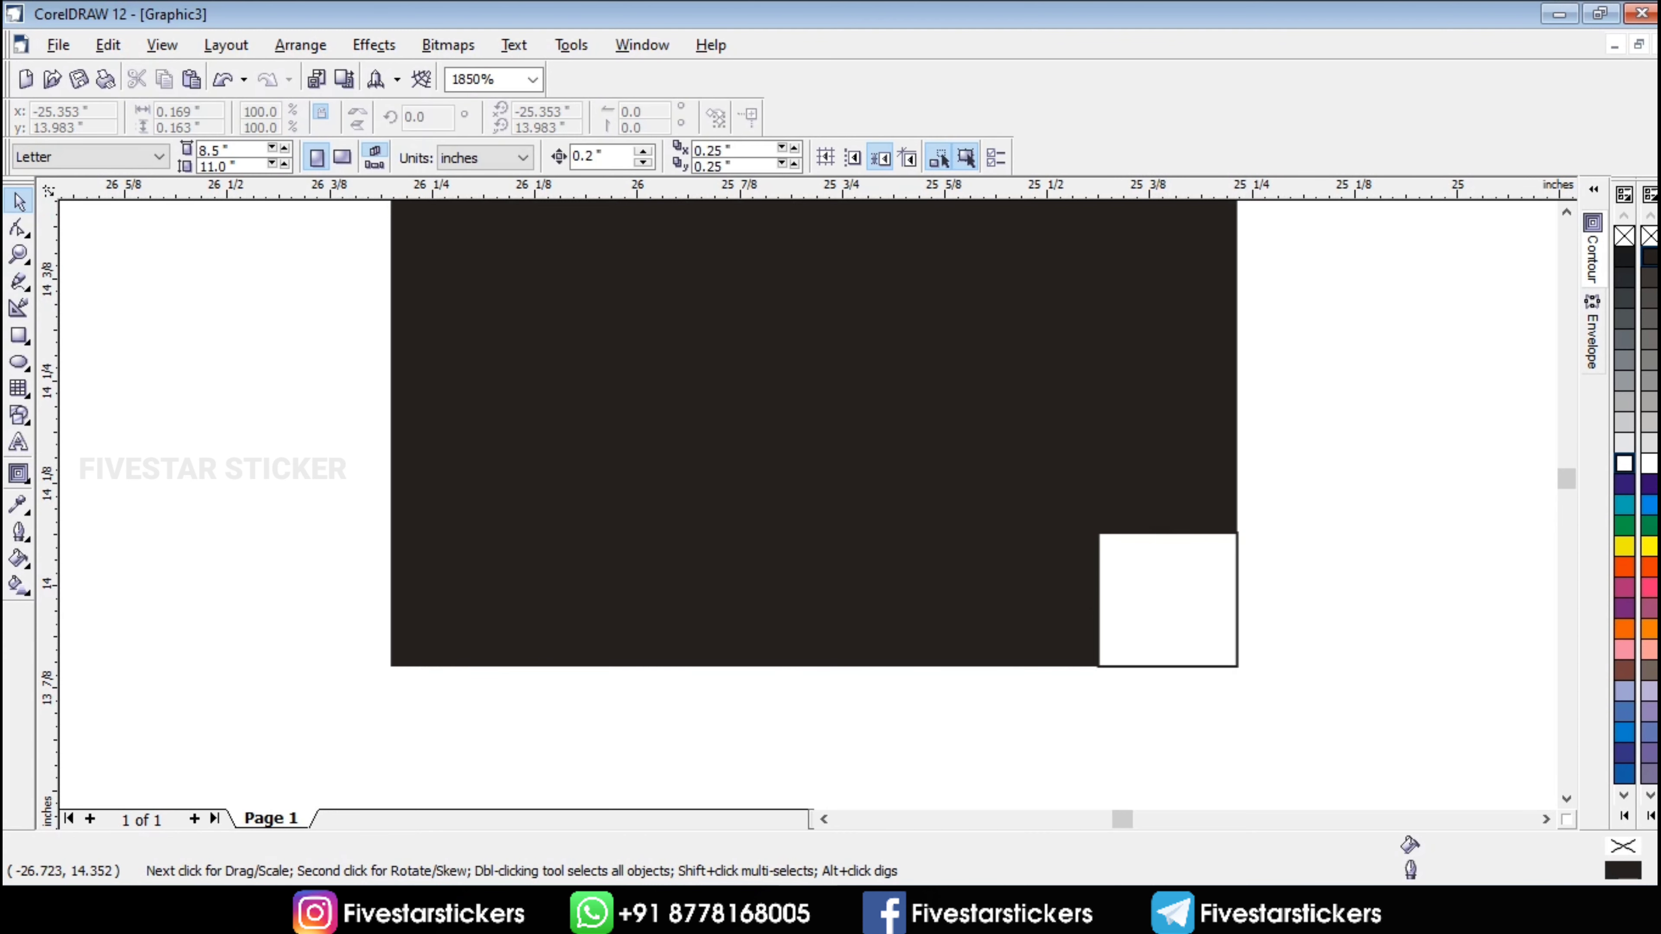
scroll(1234, 538, "up", 2)
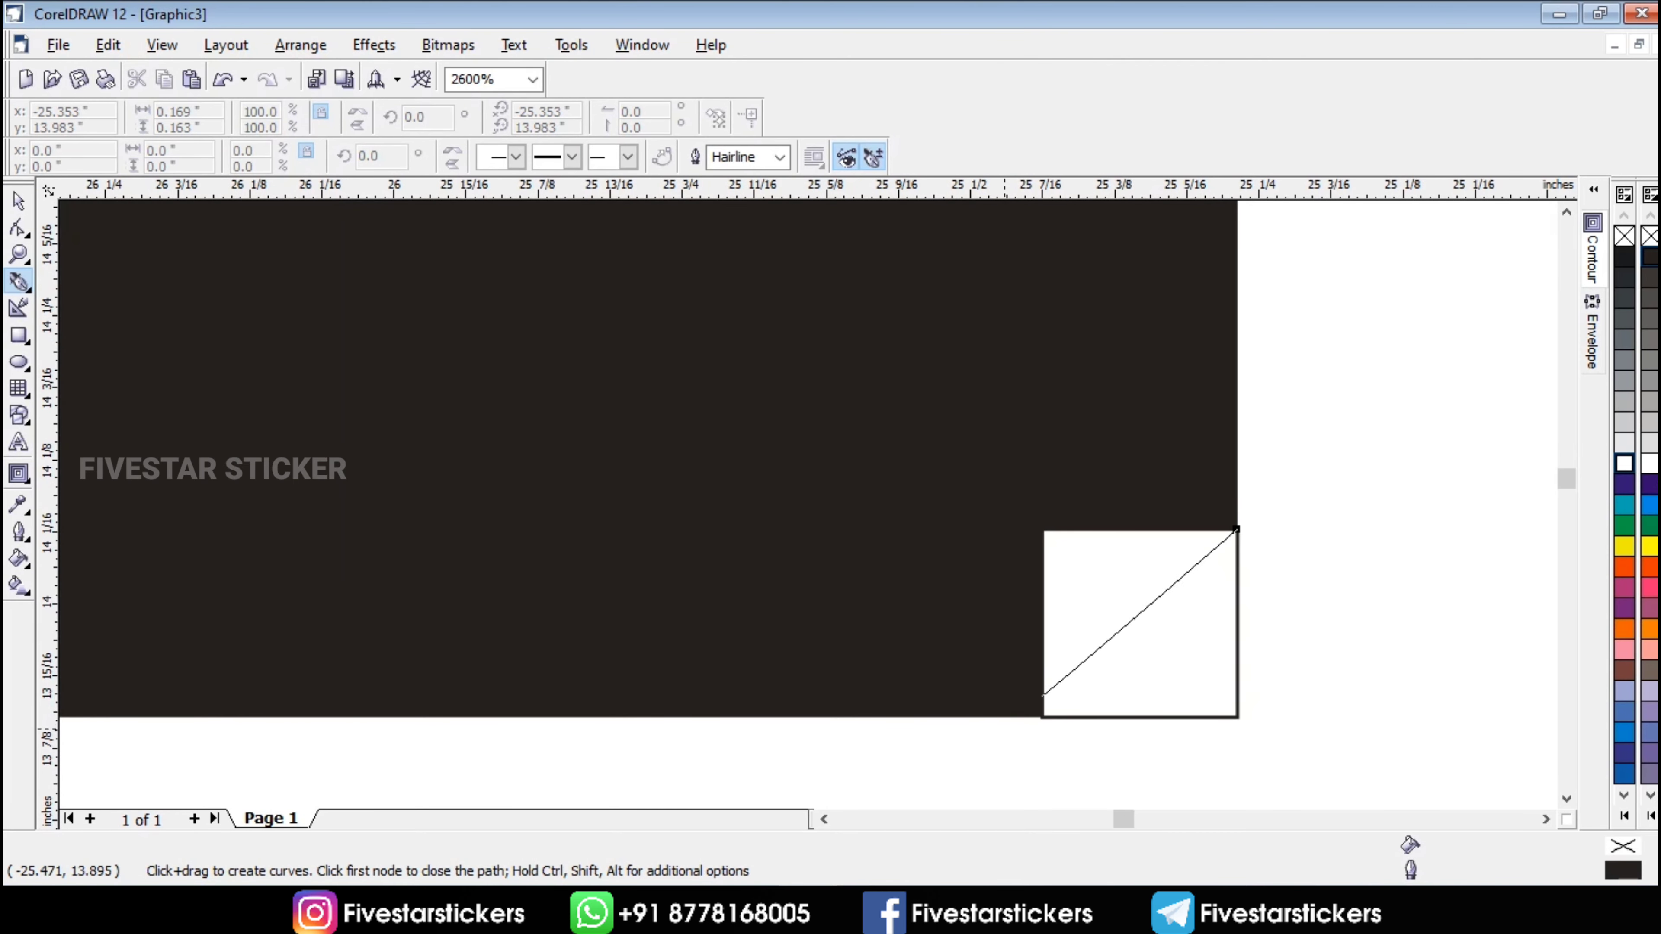
left_click(1041, 716)
left_click(1044, 756)
left_click(1414, 782)
left_click_drag(1382, 625, 1362, 581)
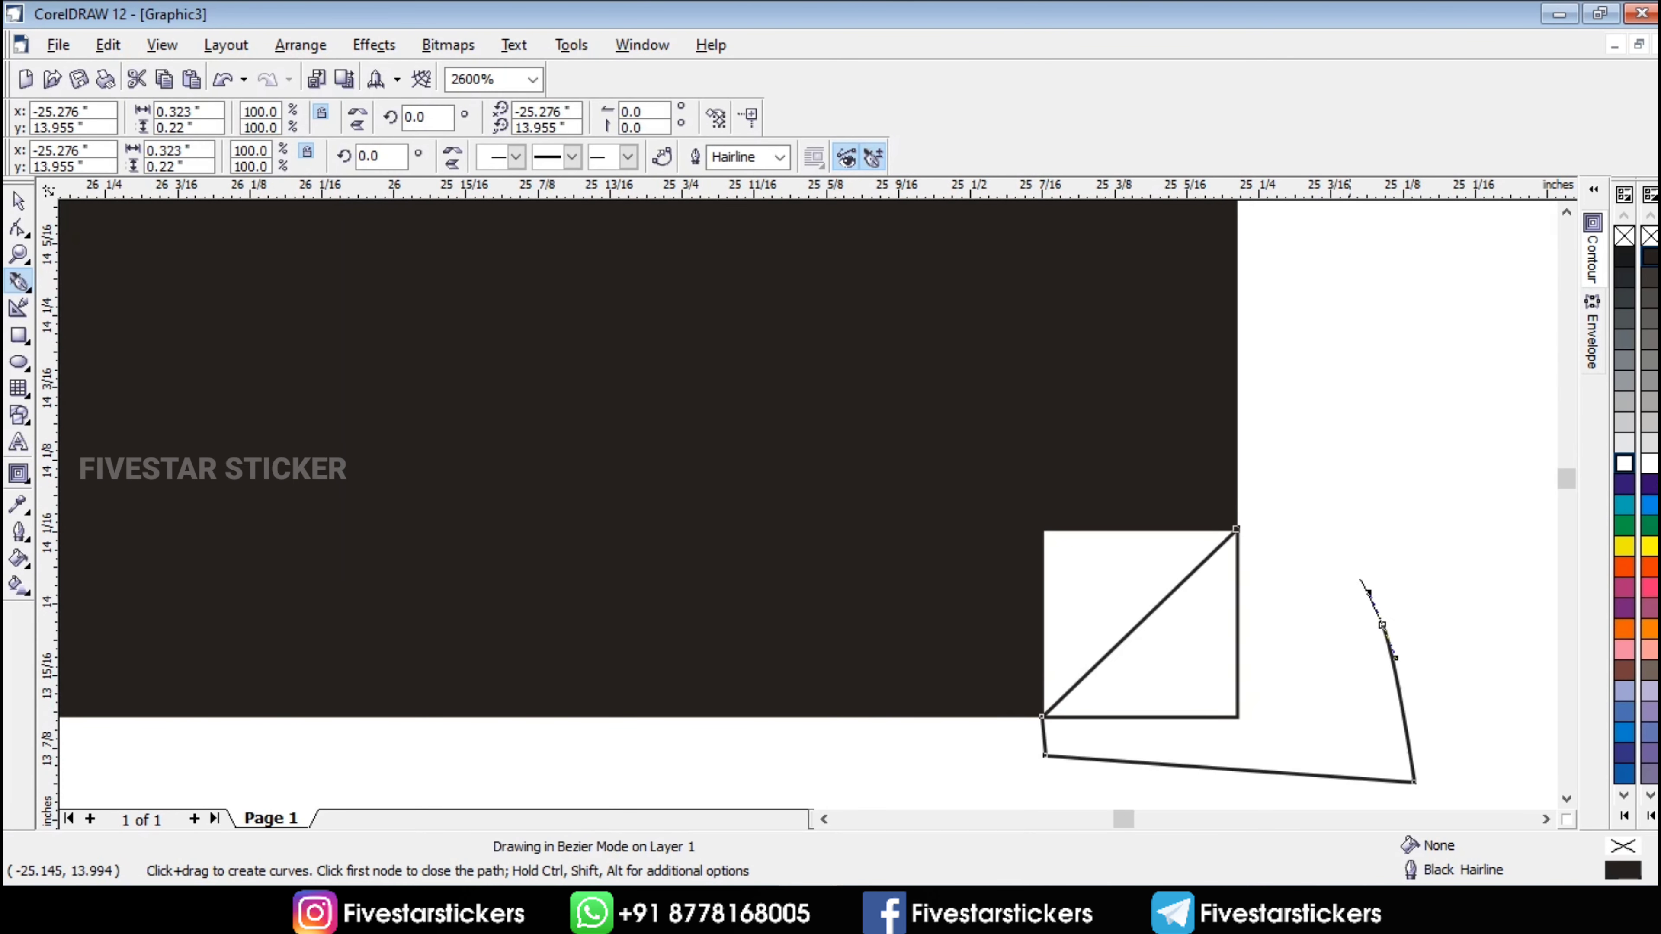
left_click_drag(1309, 509, 1280, 506)
left_click_drag(1236, 528, 1197, 547)
left_click(1236, 530)
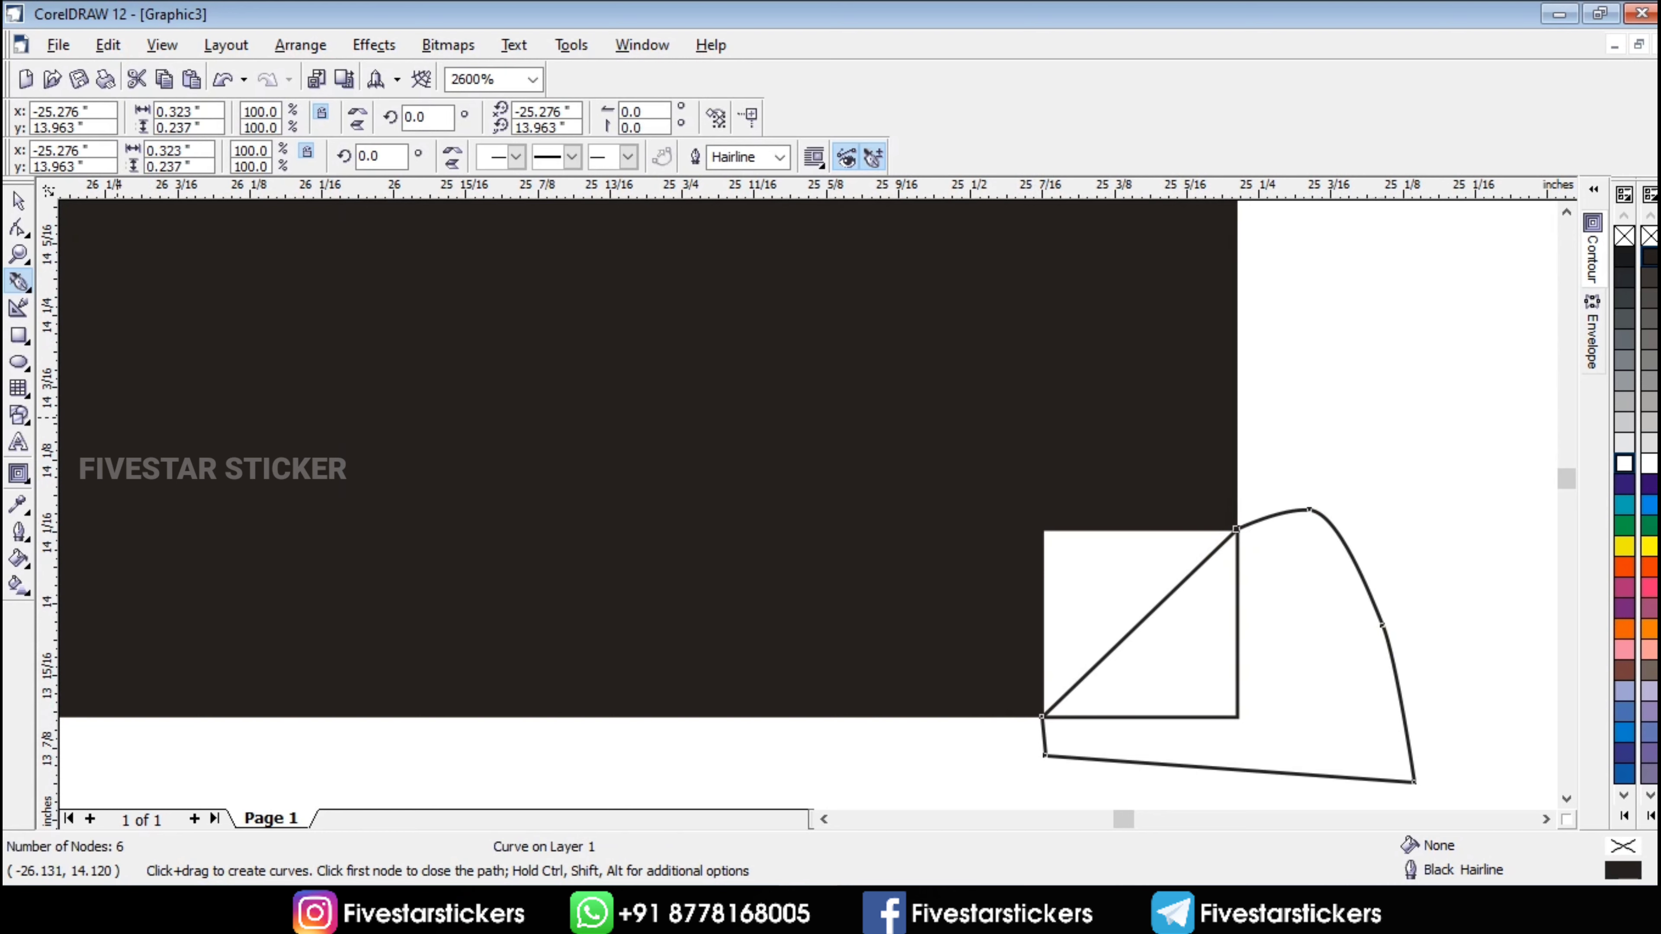
- Trim the T's stem and the white corner rectangle with the Pen shape, and delete the Pen shape
left_click(18, 201)
left_click(563, 415, "shift")
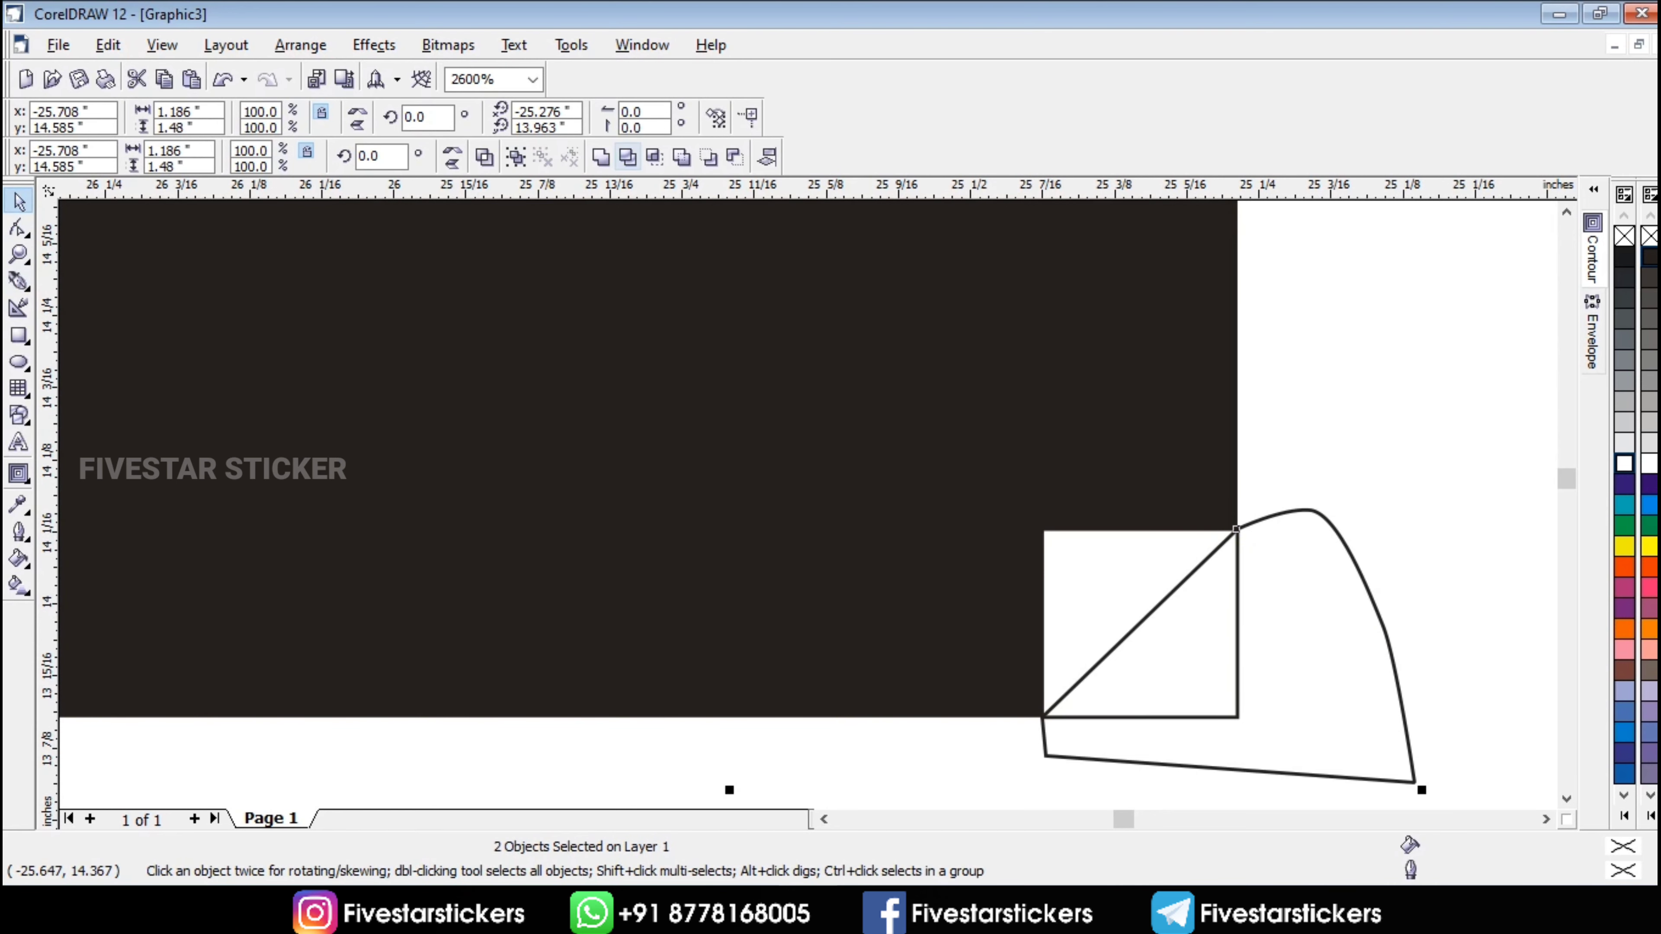
left_click(626, 156)
key("ctrl+z")
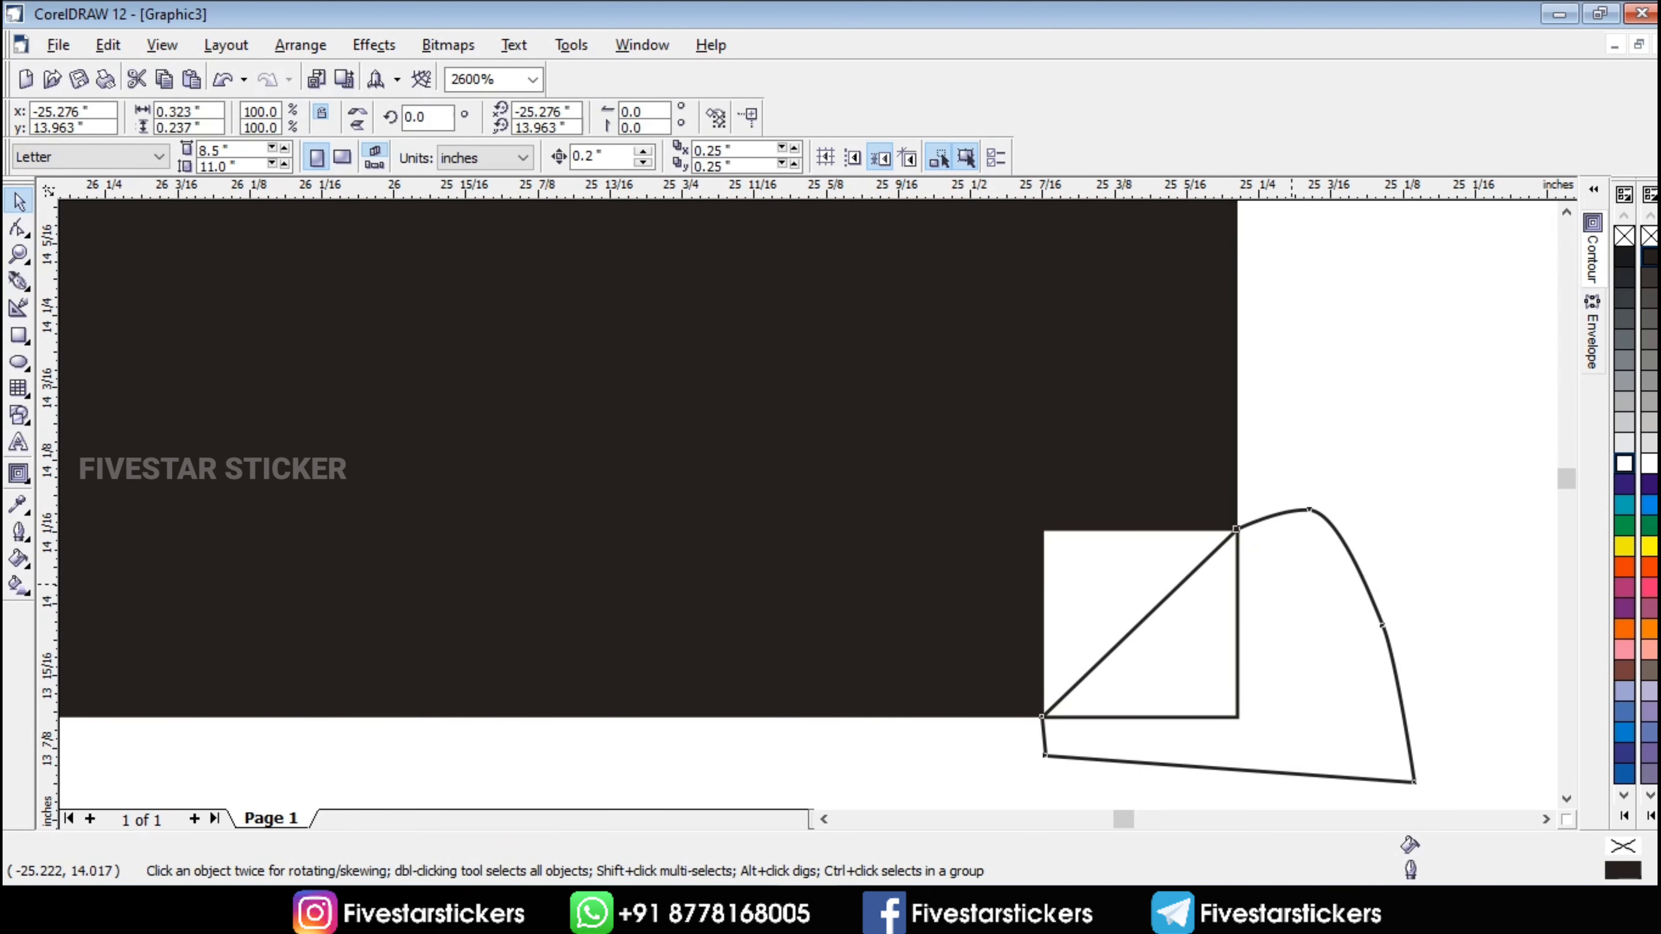
left_click(627, 157)
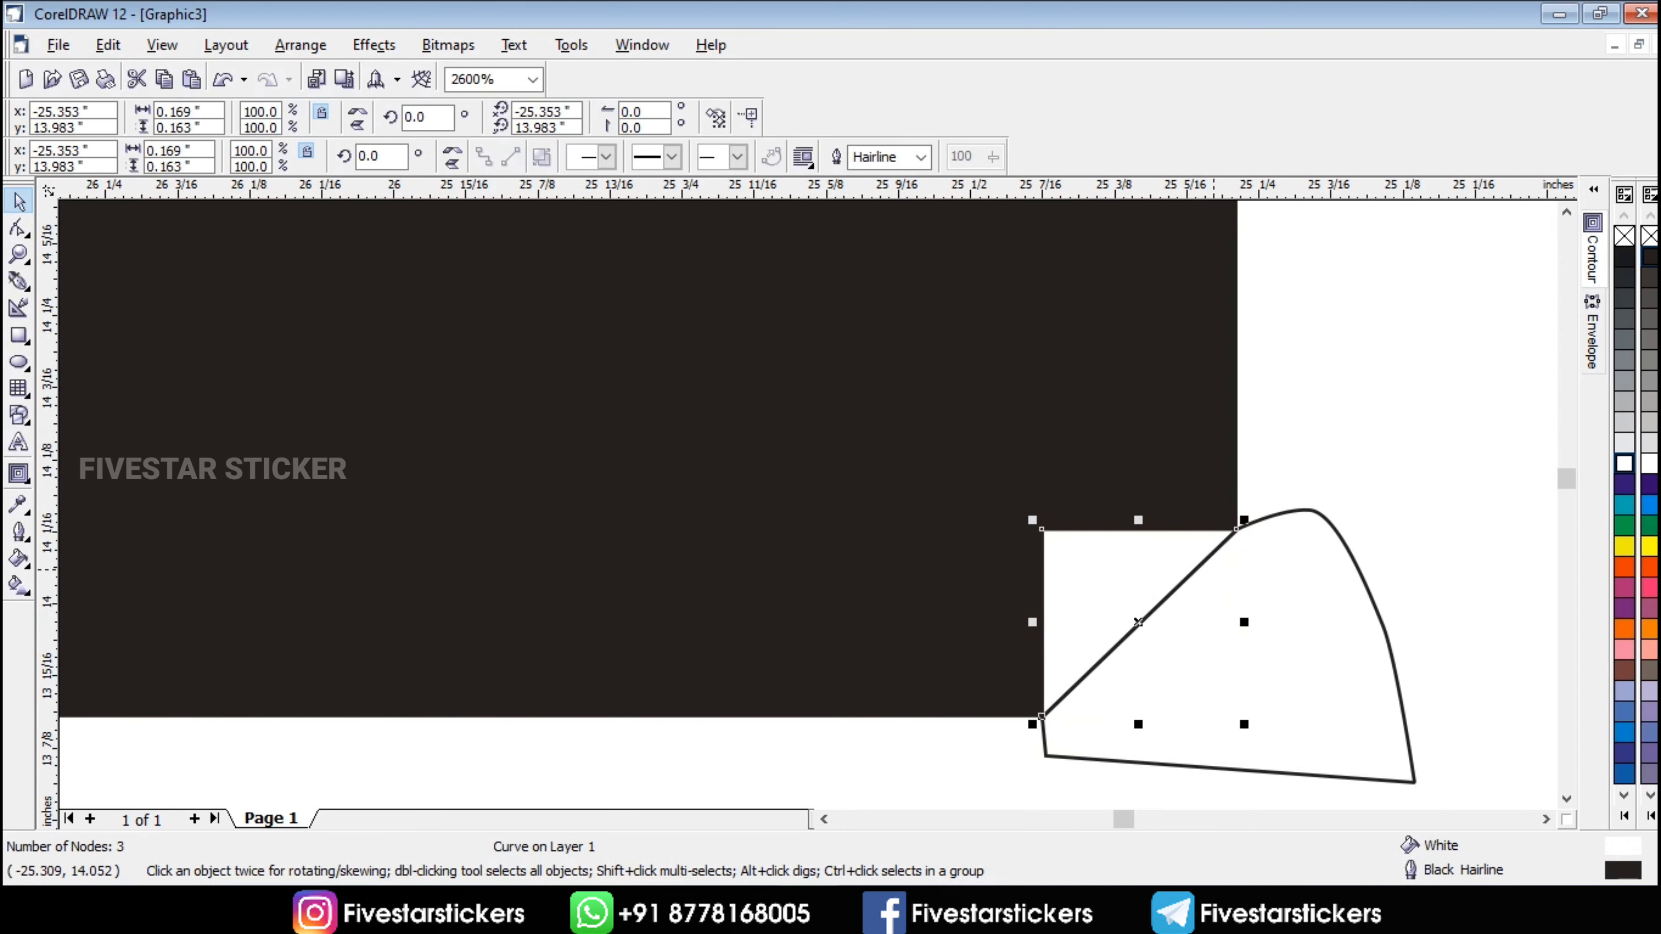
left_click(1267, 654)
key("Delete")
scroll(1157, 636, "down", 3)
scroll(1134, 633, "down", 5)
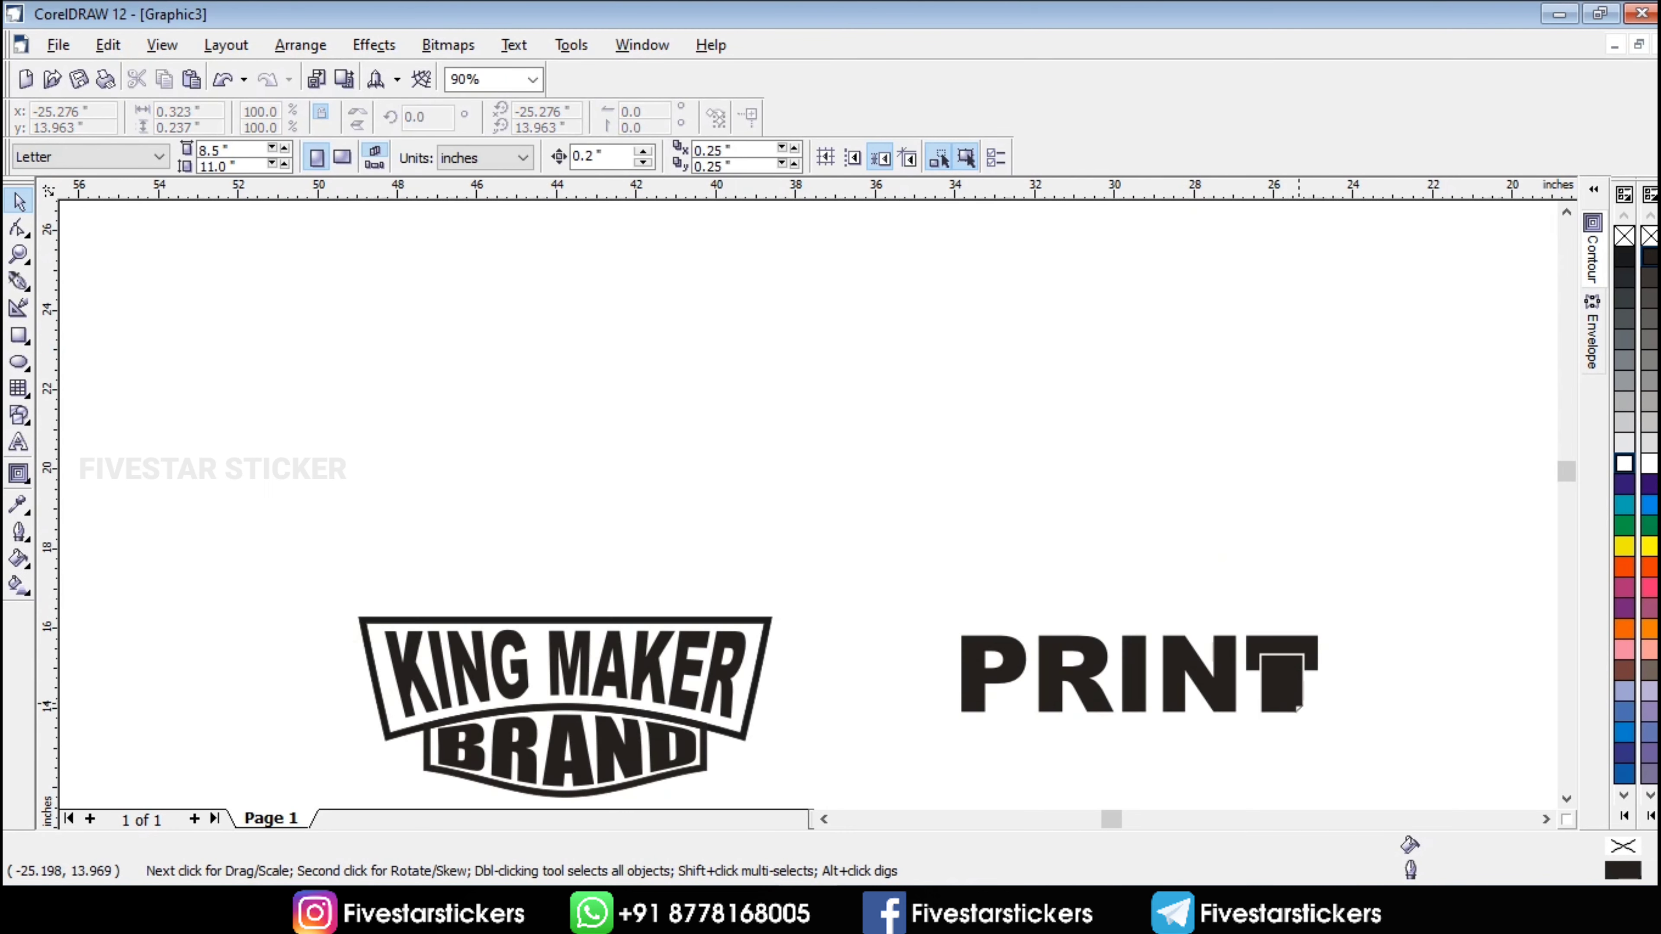
- Move the whole PRINT lettering above the KING MAKER BRAND badge, roughly centred over it
scroll(1288, 759, "up", 1)
scroll(1415, 706, "up", 1)
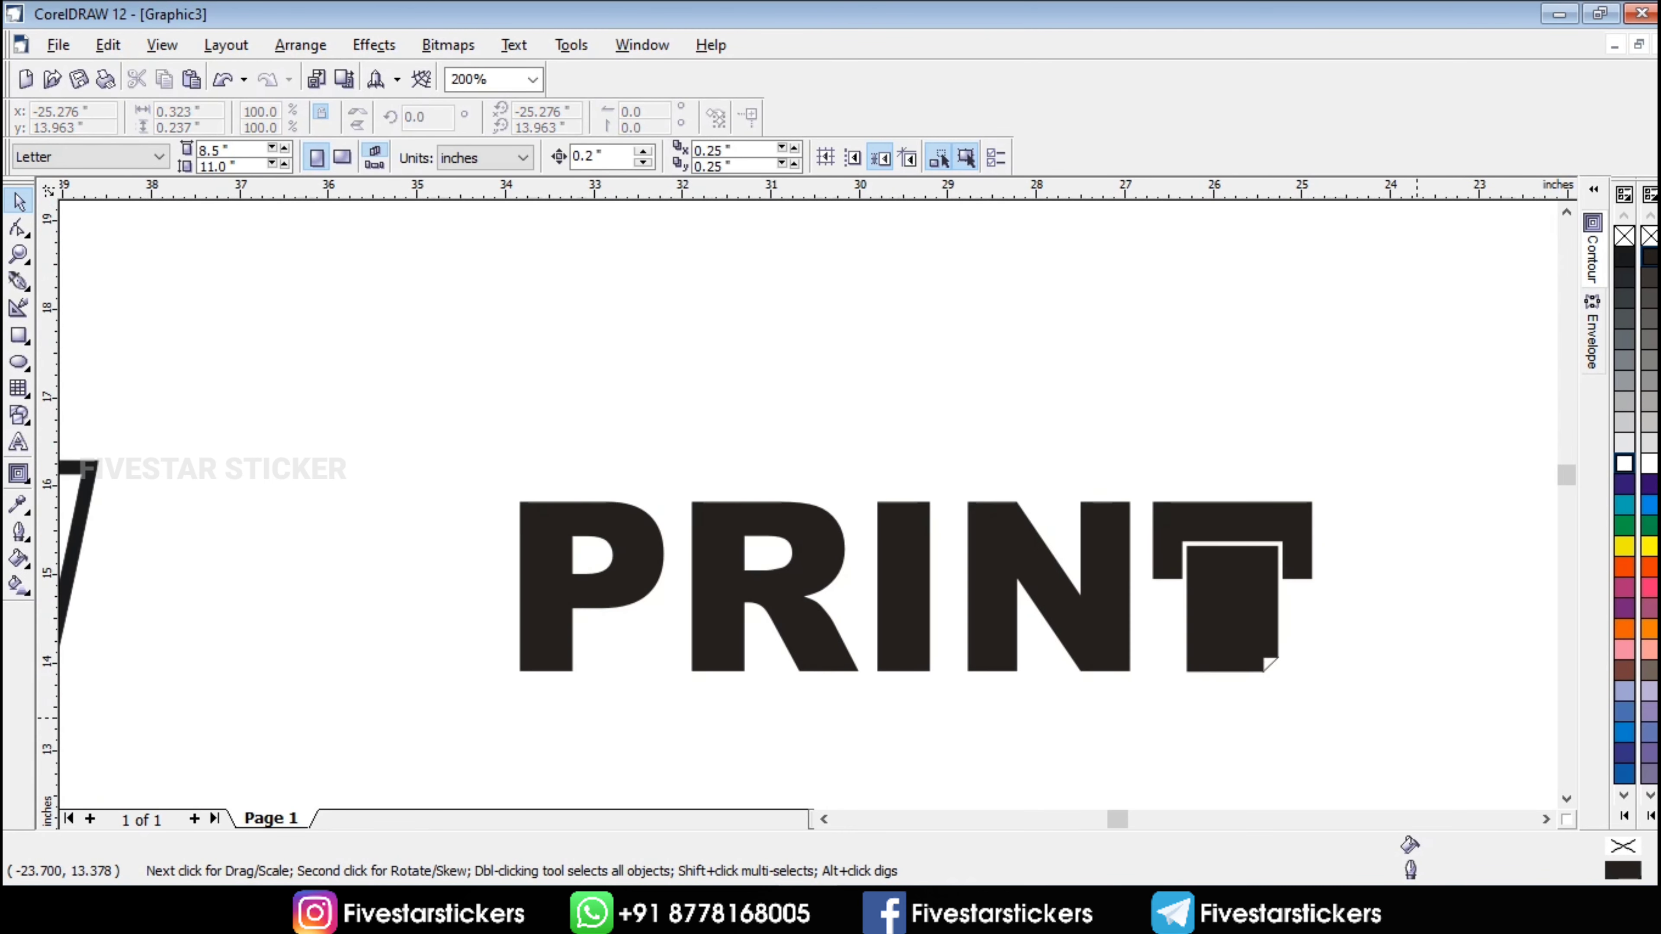
scroll(1321, 693, "up", 5)
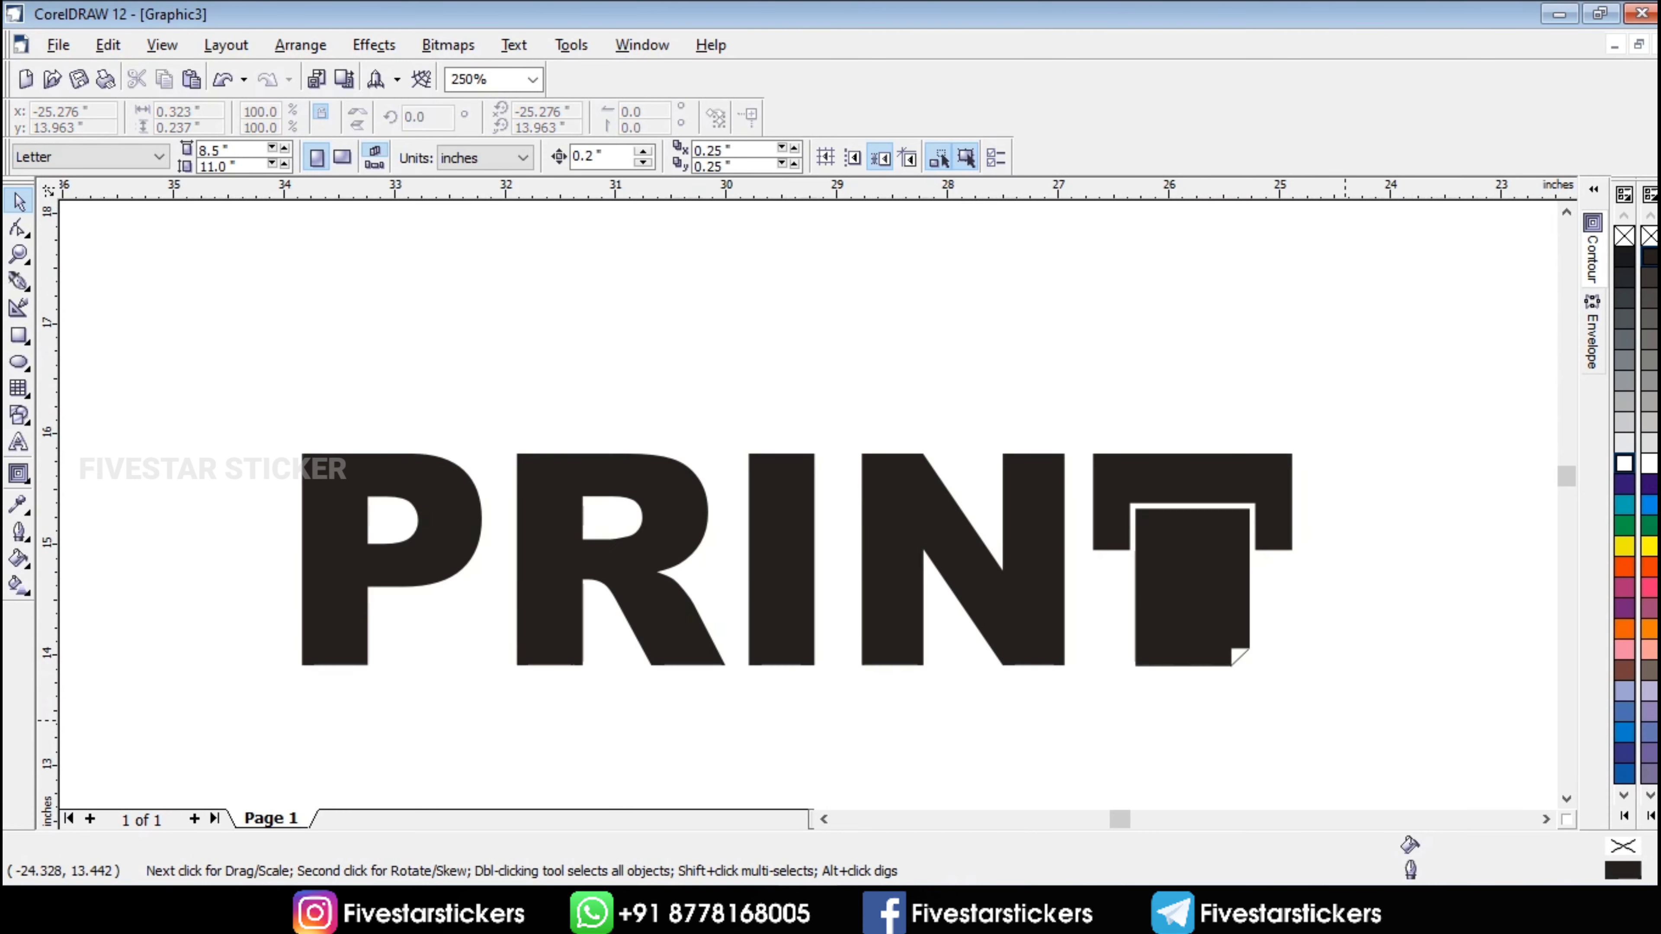
scroll(1184, 630, "down", 7)
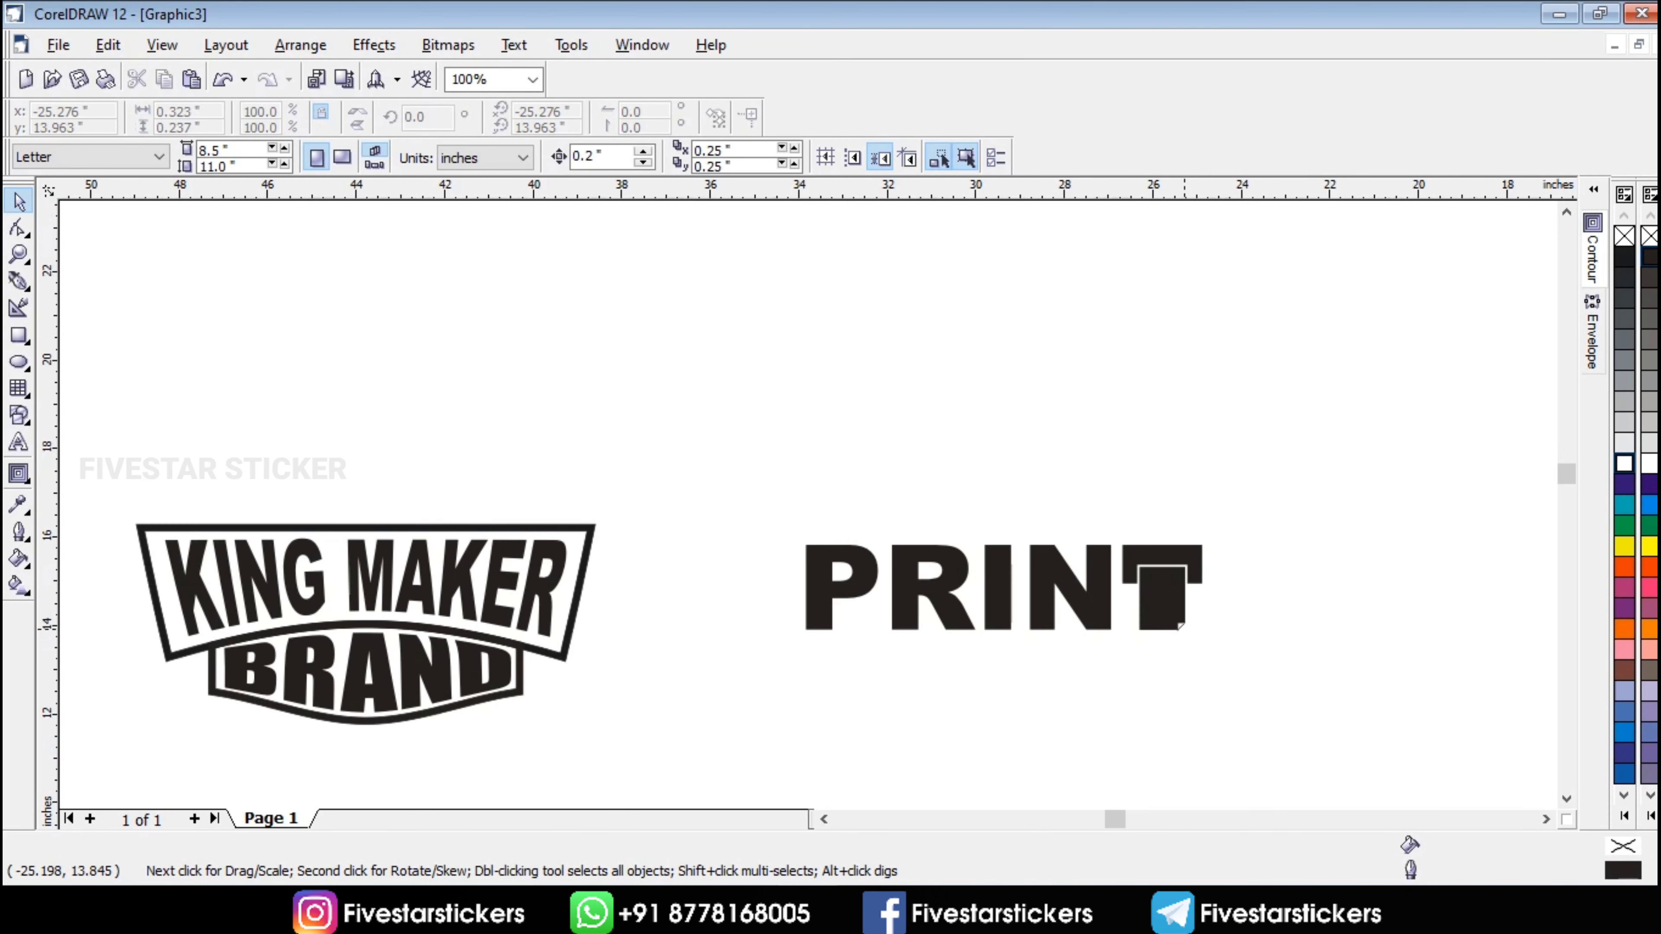
left_click_drag(1292, 488, 723, 729)
left_click_drag(1048, 559, 424, 380)
left_click(857, 527)
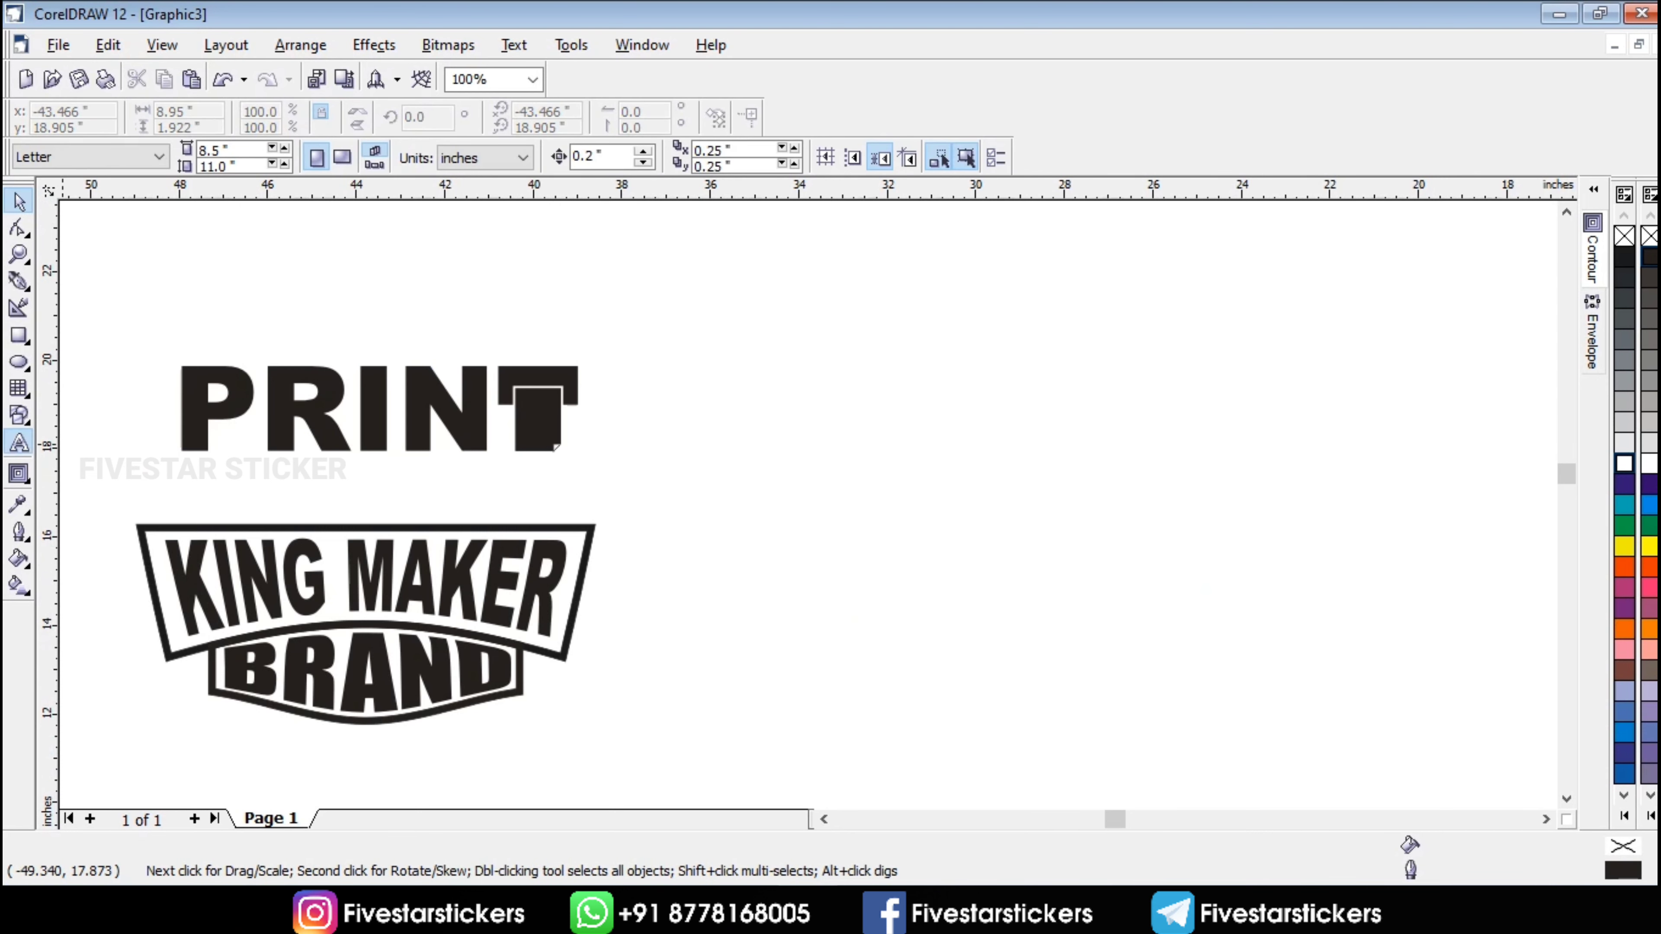
- Add the artistic text MAN in empty space beside the finished logos, enlarge it and set its font to Impact
left_click(19, 443)
left_click(788, 487)
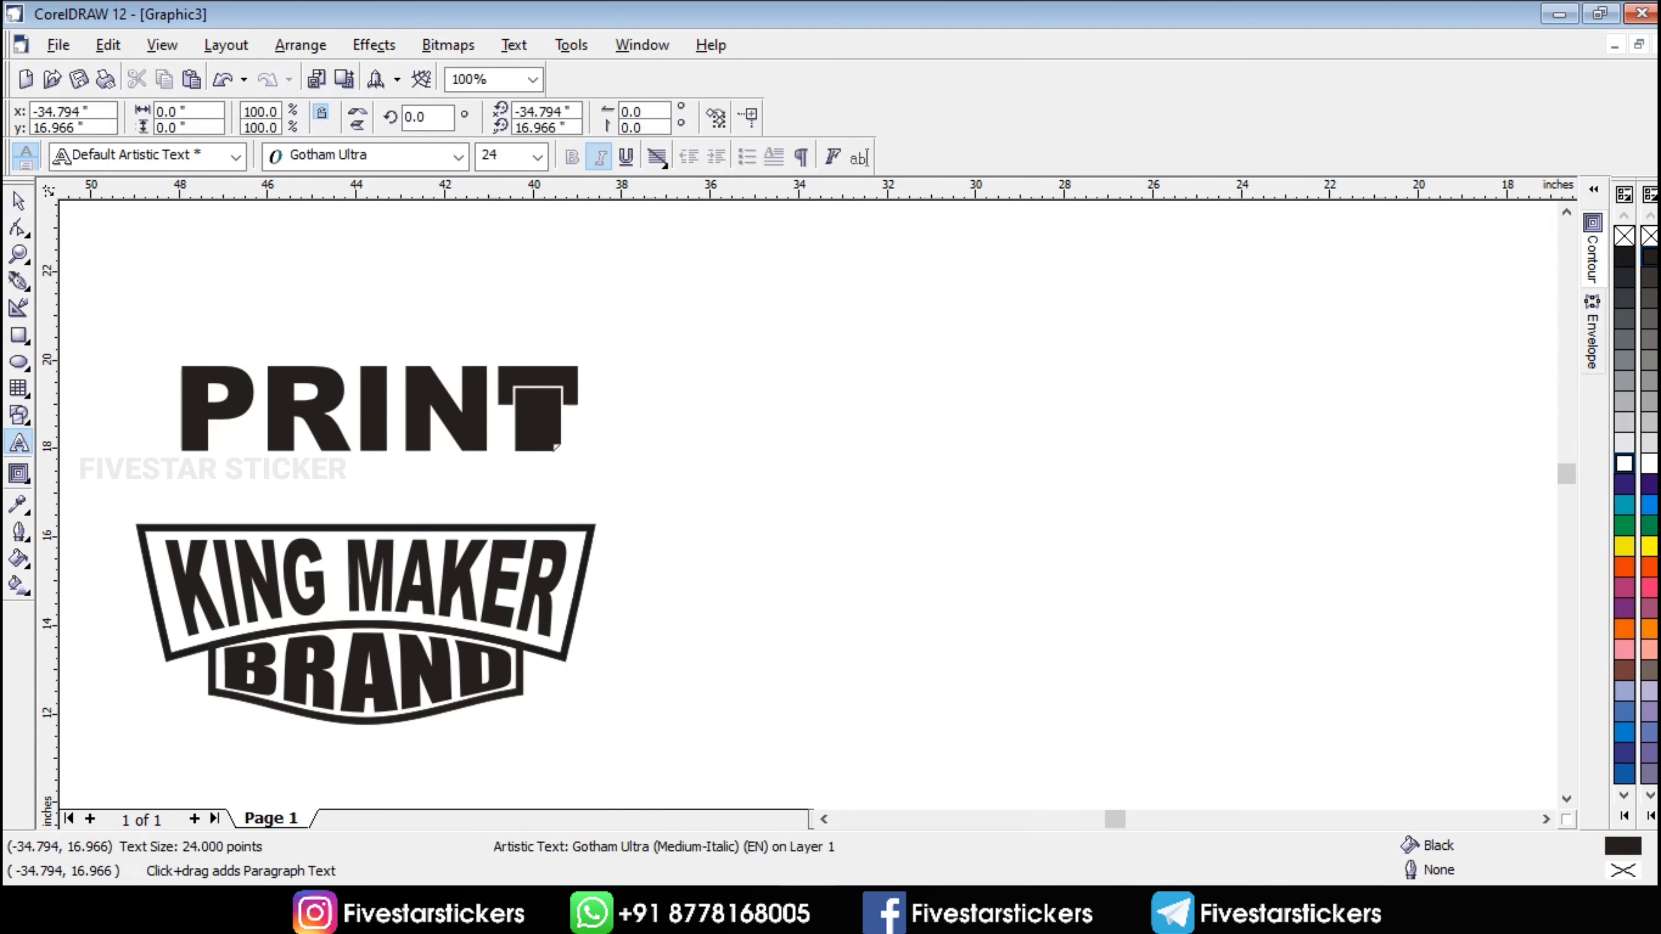
key("ctrl+space")
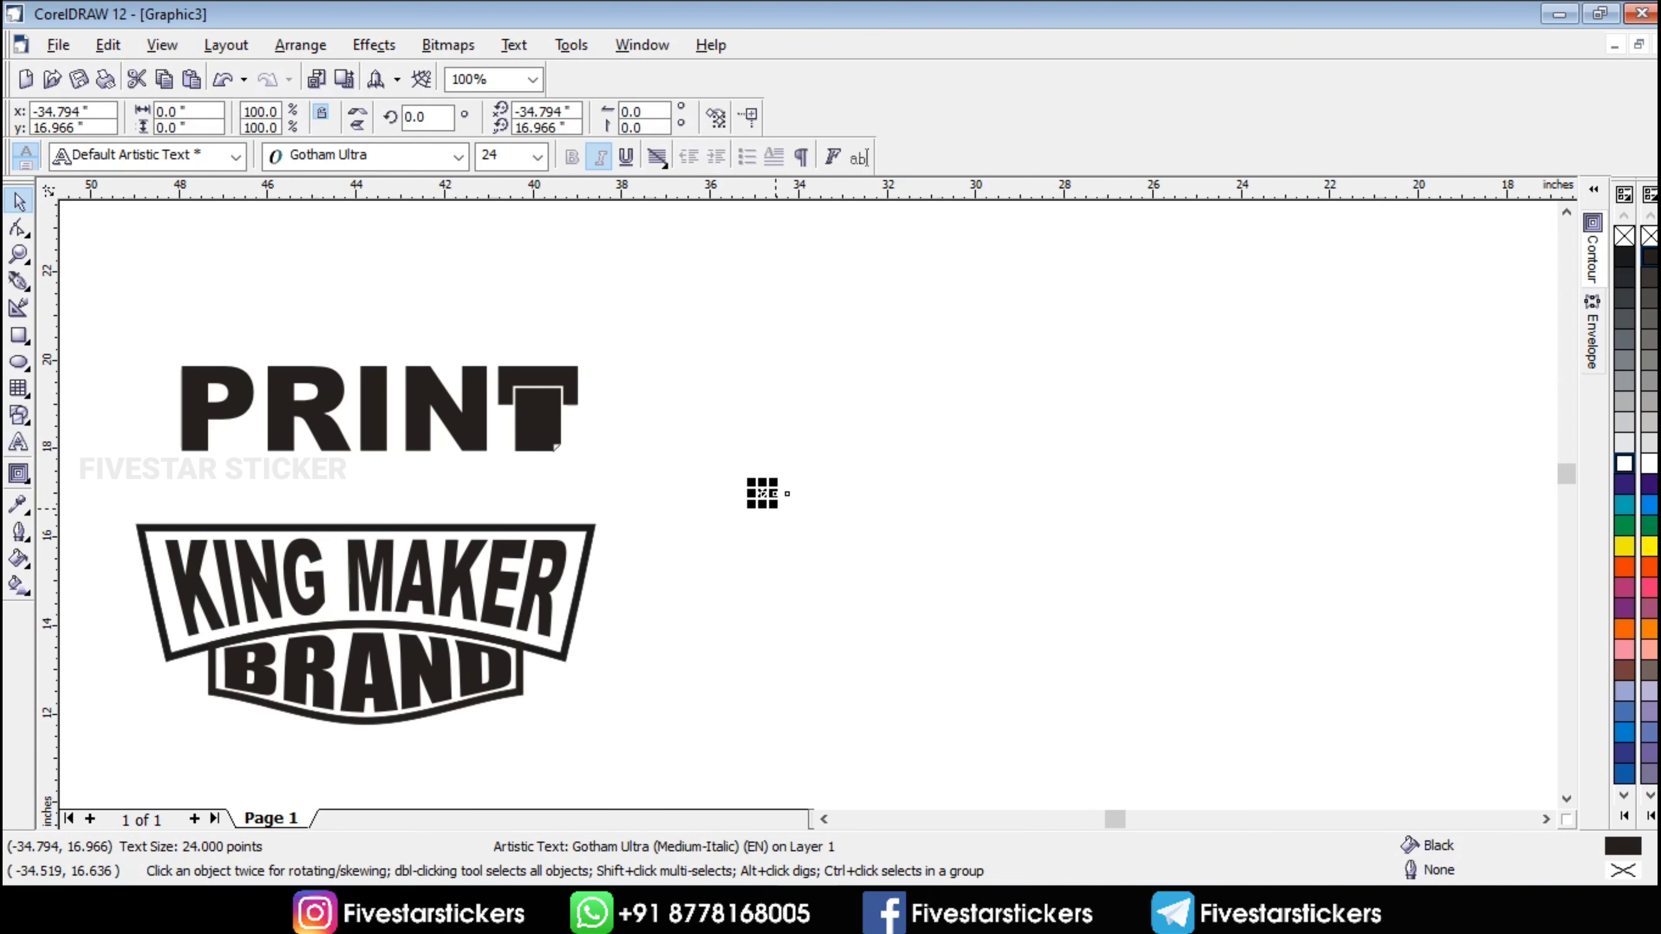
left_click_drag(775, 507, 1112, 662)
left_click(458, 157)
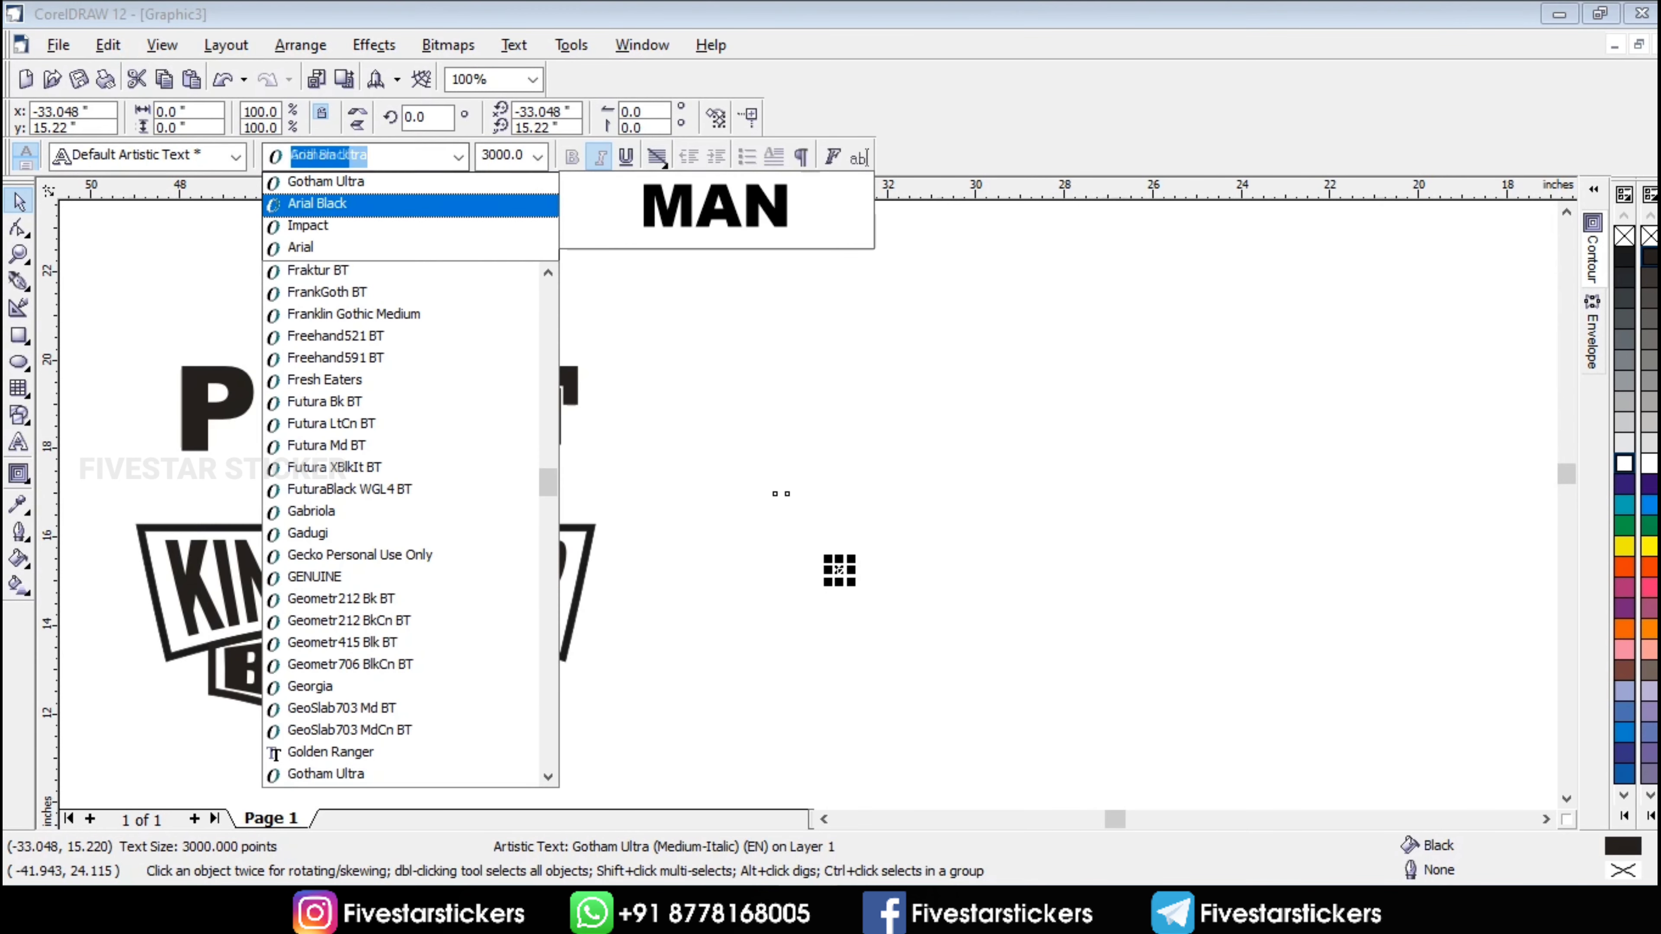
left_click(308, 226)
- Scale the MAN text down to about 5.27 by 2.41 inches beside the two finished logos
scroll(1341, 569, "down", 8)
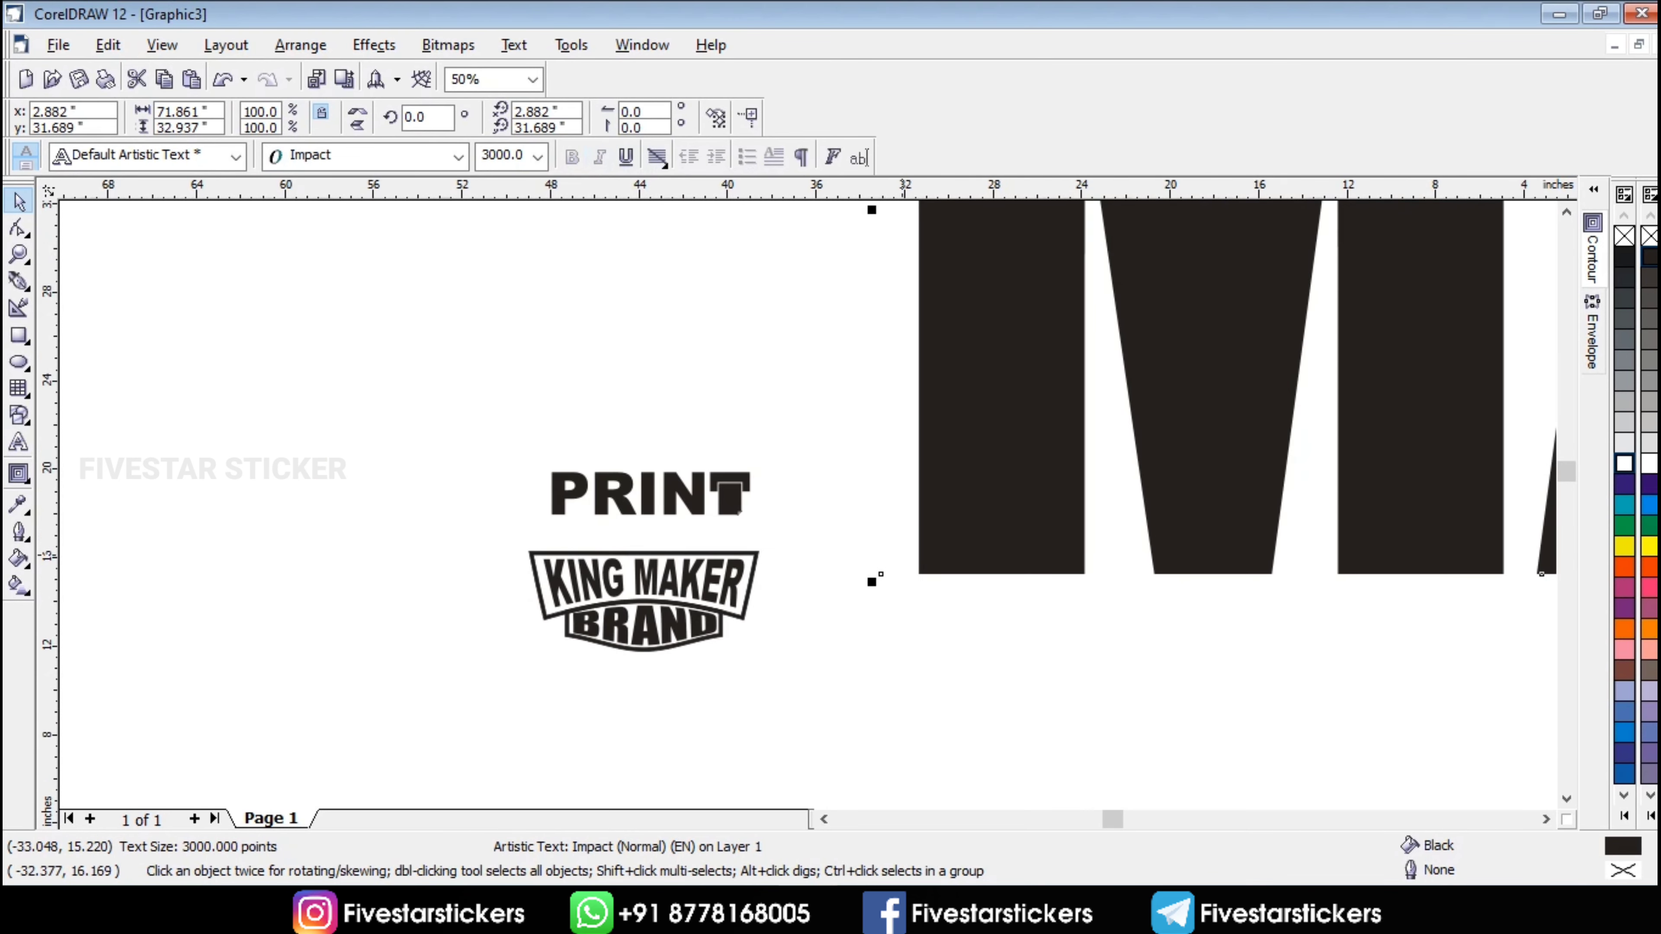
scroll(1337, 561, "up", 3)
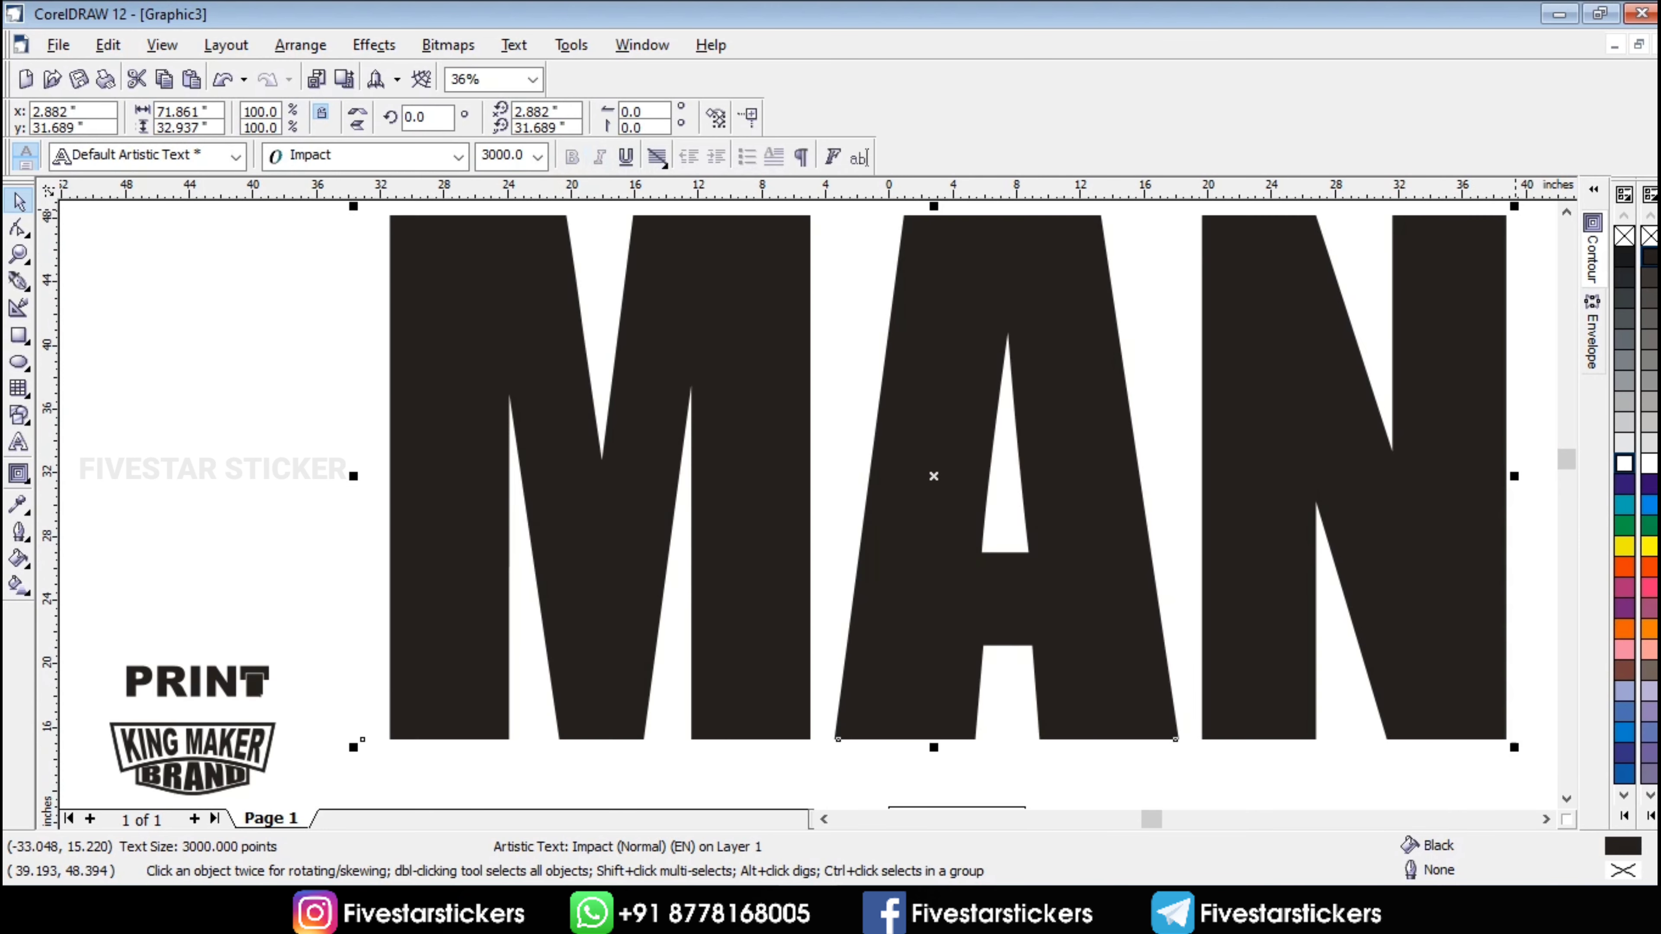
left_click_drag(1514, 206, 645, 649)
key("F4")
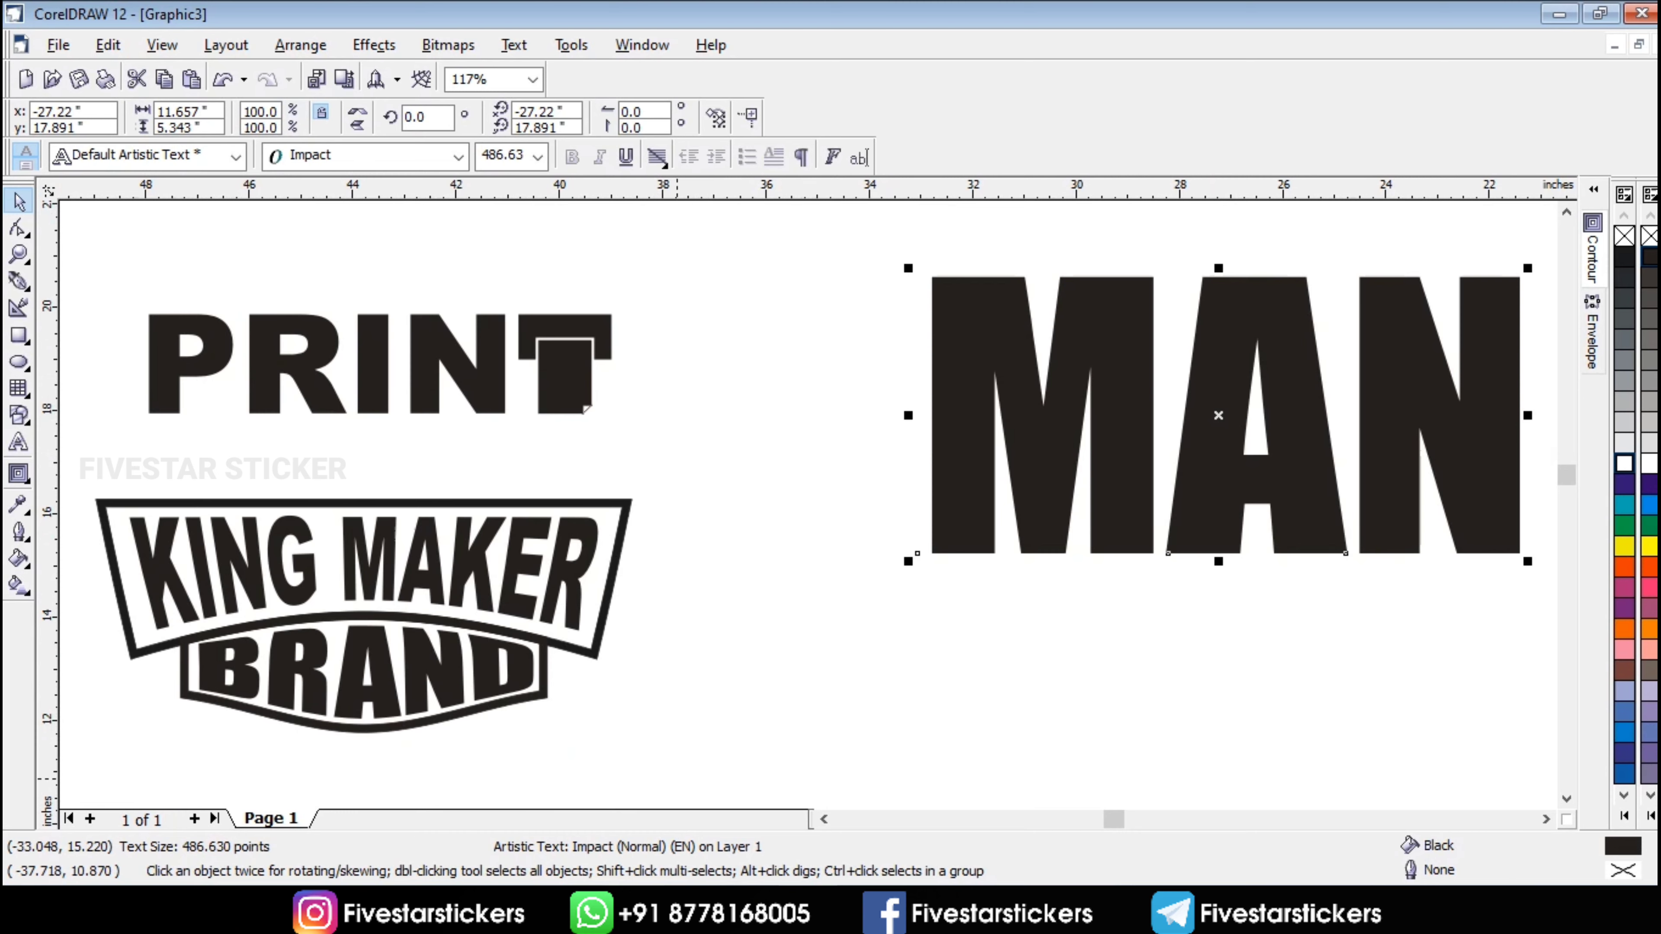
left_click(883, 664)
scroll(1060, 635, "down", 1)
scroll(1338, 576, "up", 1)
left_click(1367, 530)
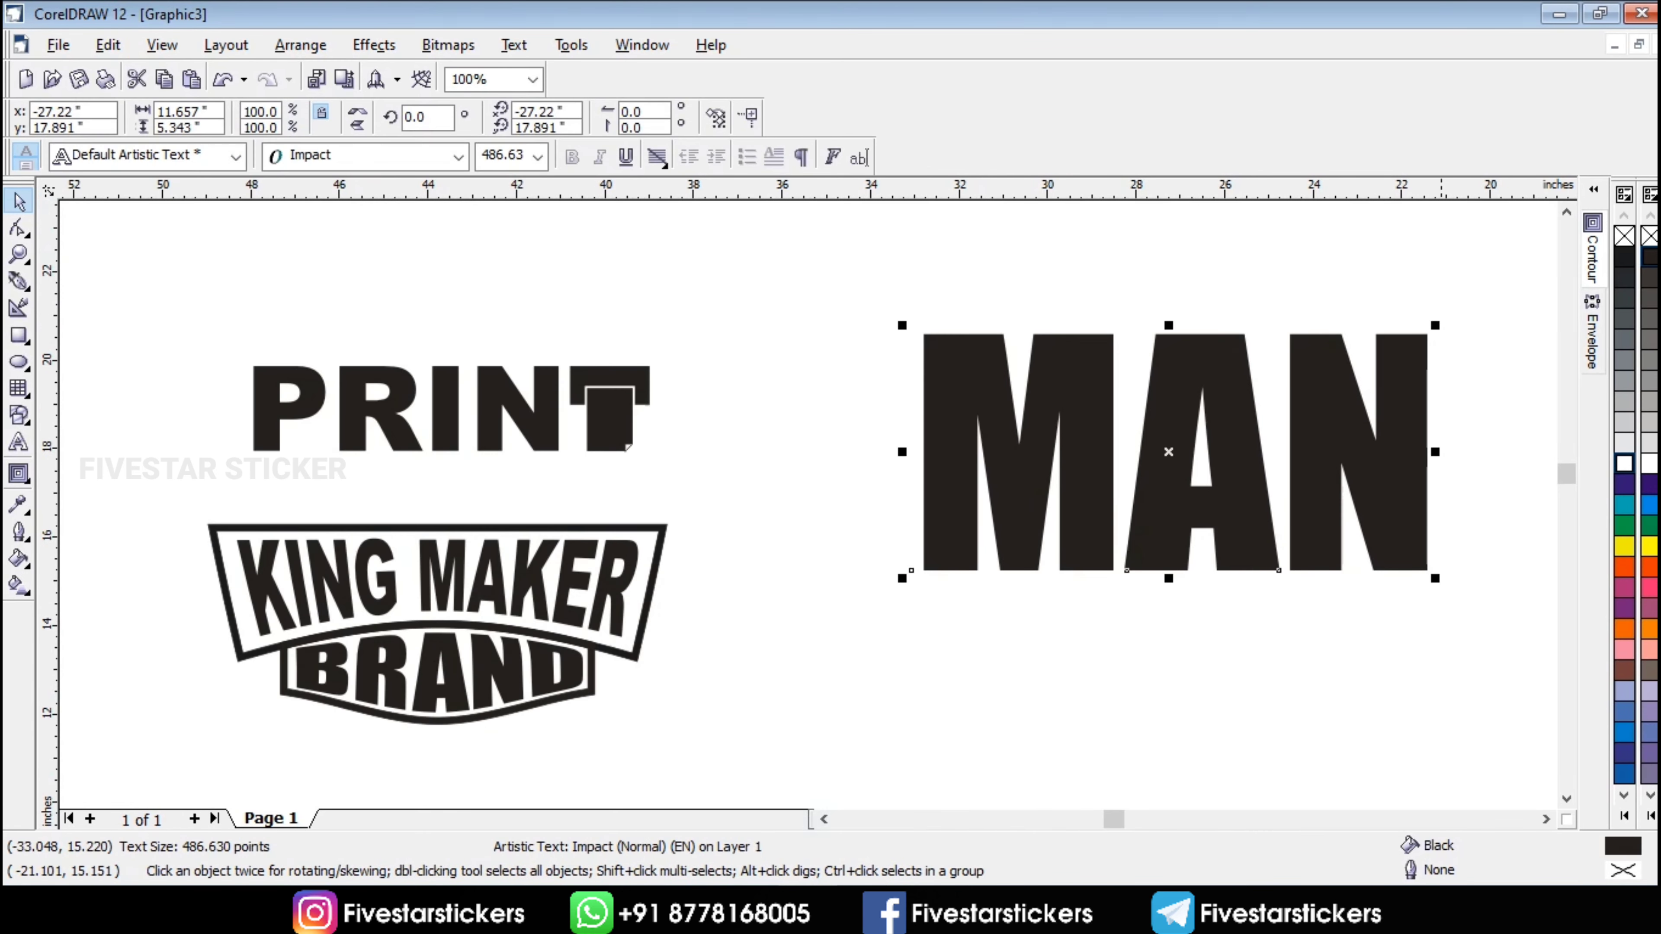
left_click_drag(1435, 578, 1143, 439)
- Draw a circle 0.9 by 0.9 inches above the M of MAN and shift it over the letter's middle
scroll(1063, 436, "up", 4)
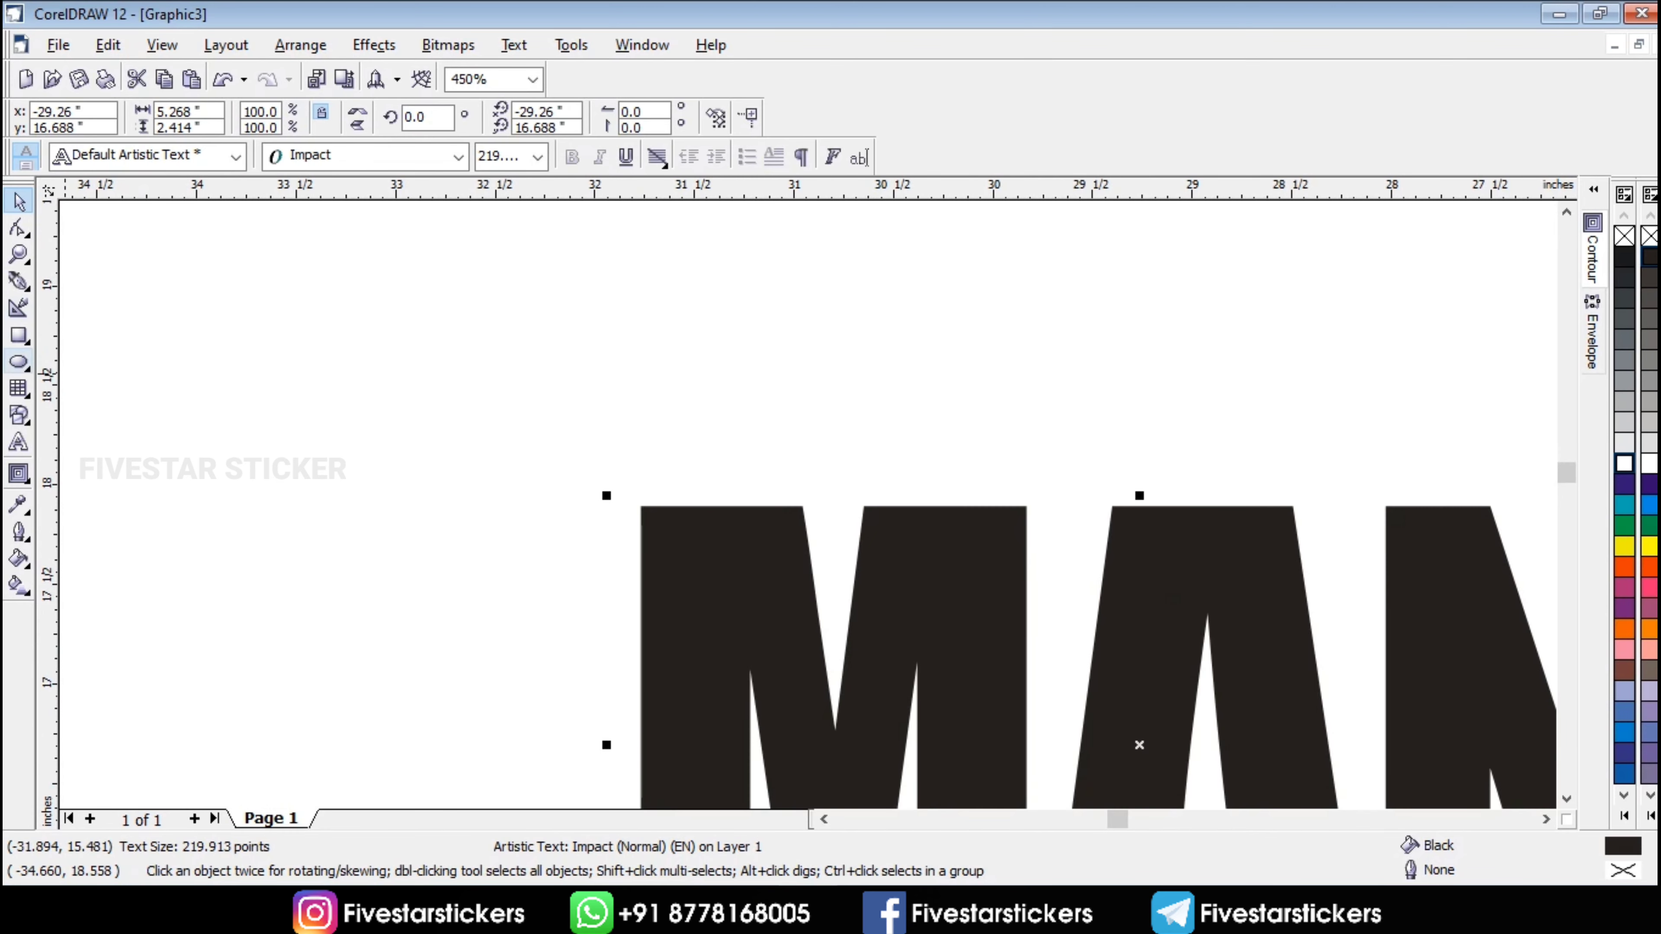
key("F7")
mouse_move(731, 303)
left_mouse_down()
mouse_move(797, 304)
mouse_move(904, 460)
left_mouse_up()
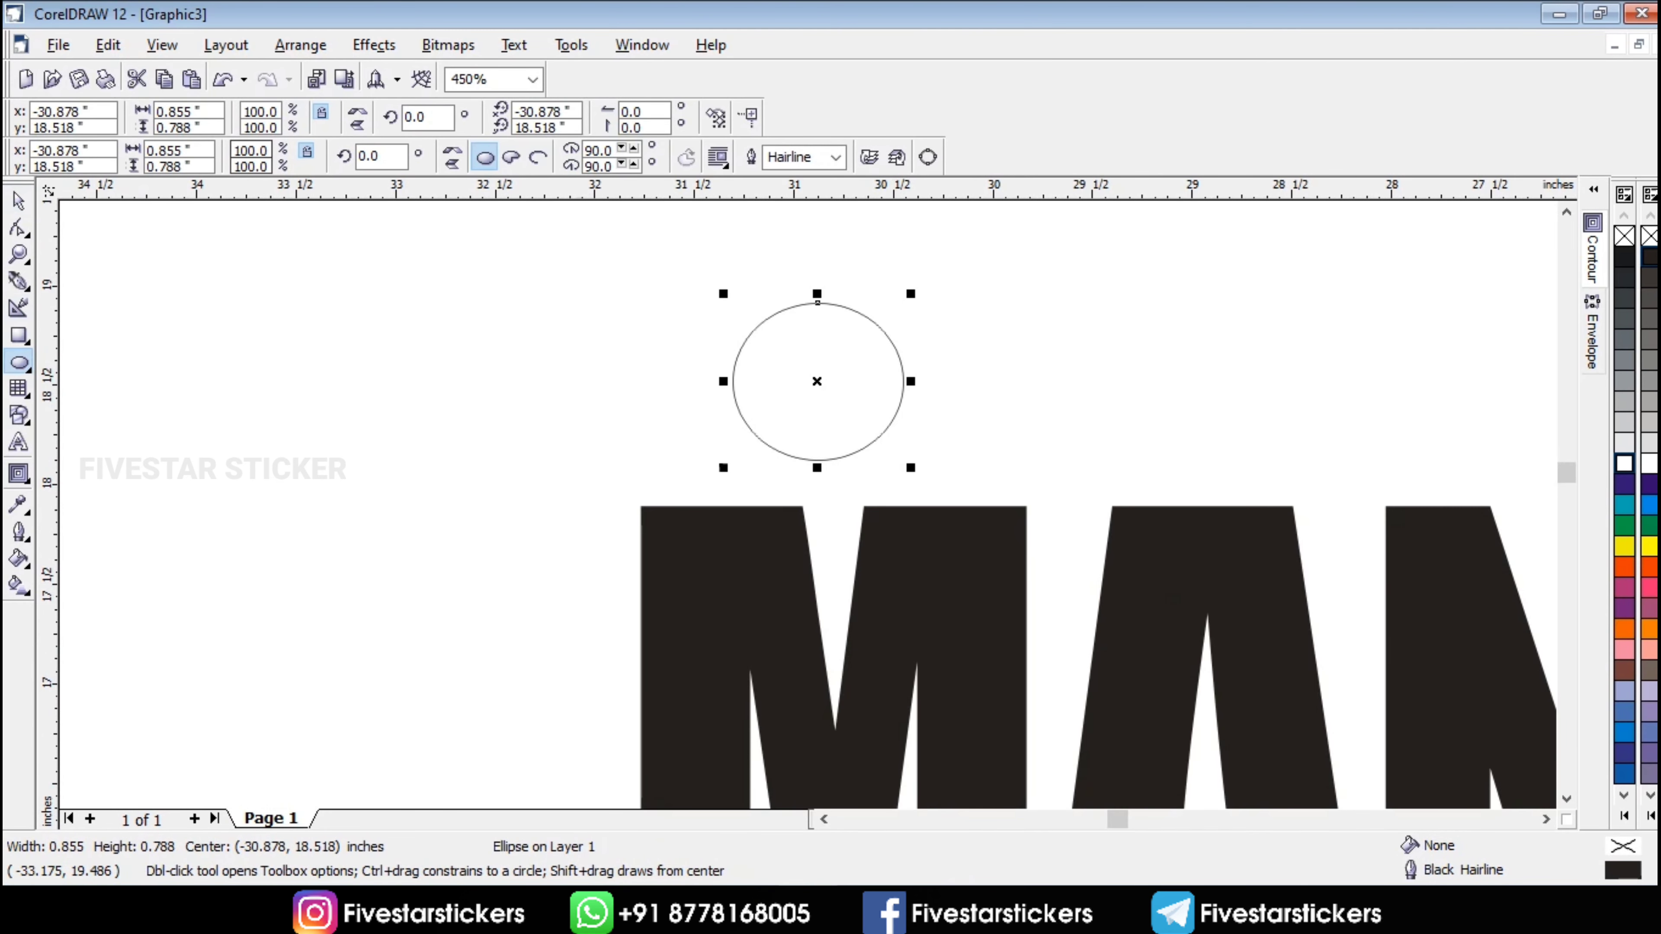
left_click_drag(198, 151, 140, 152)
type("0.9")
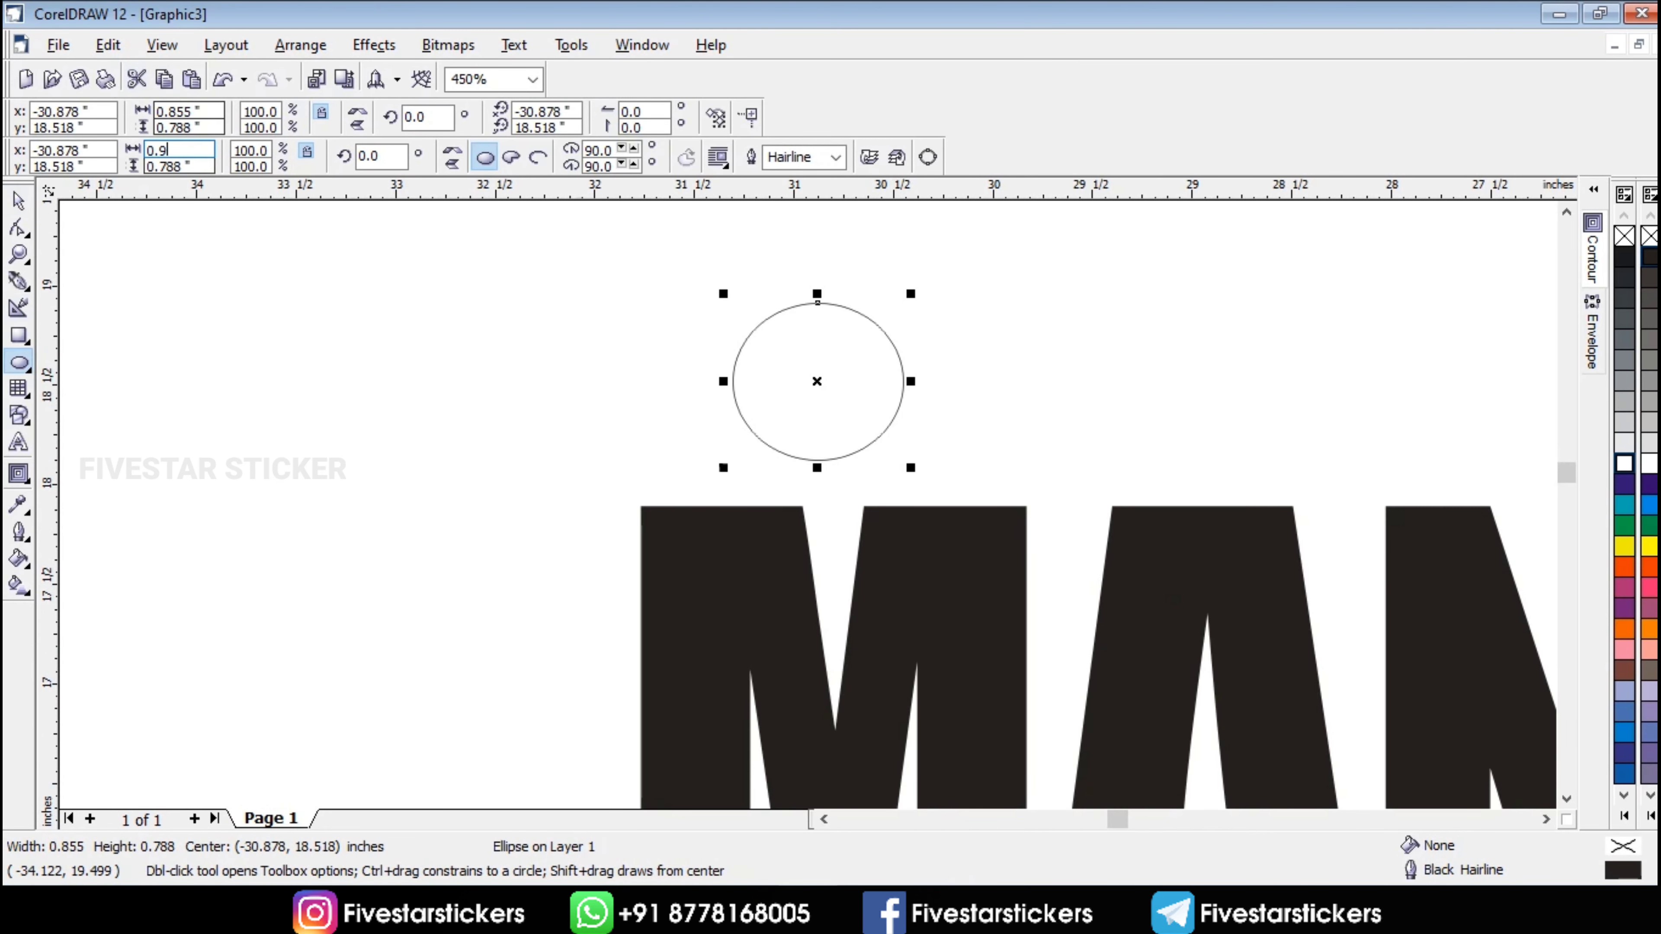
key("Tab")
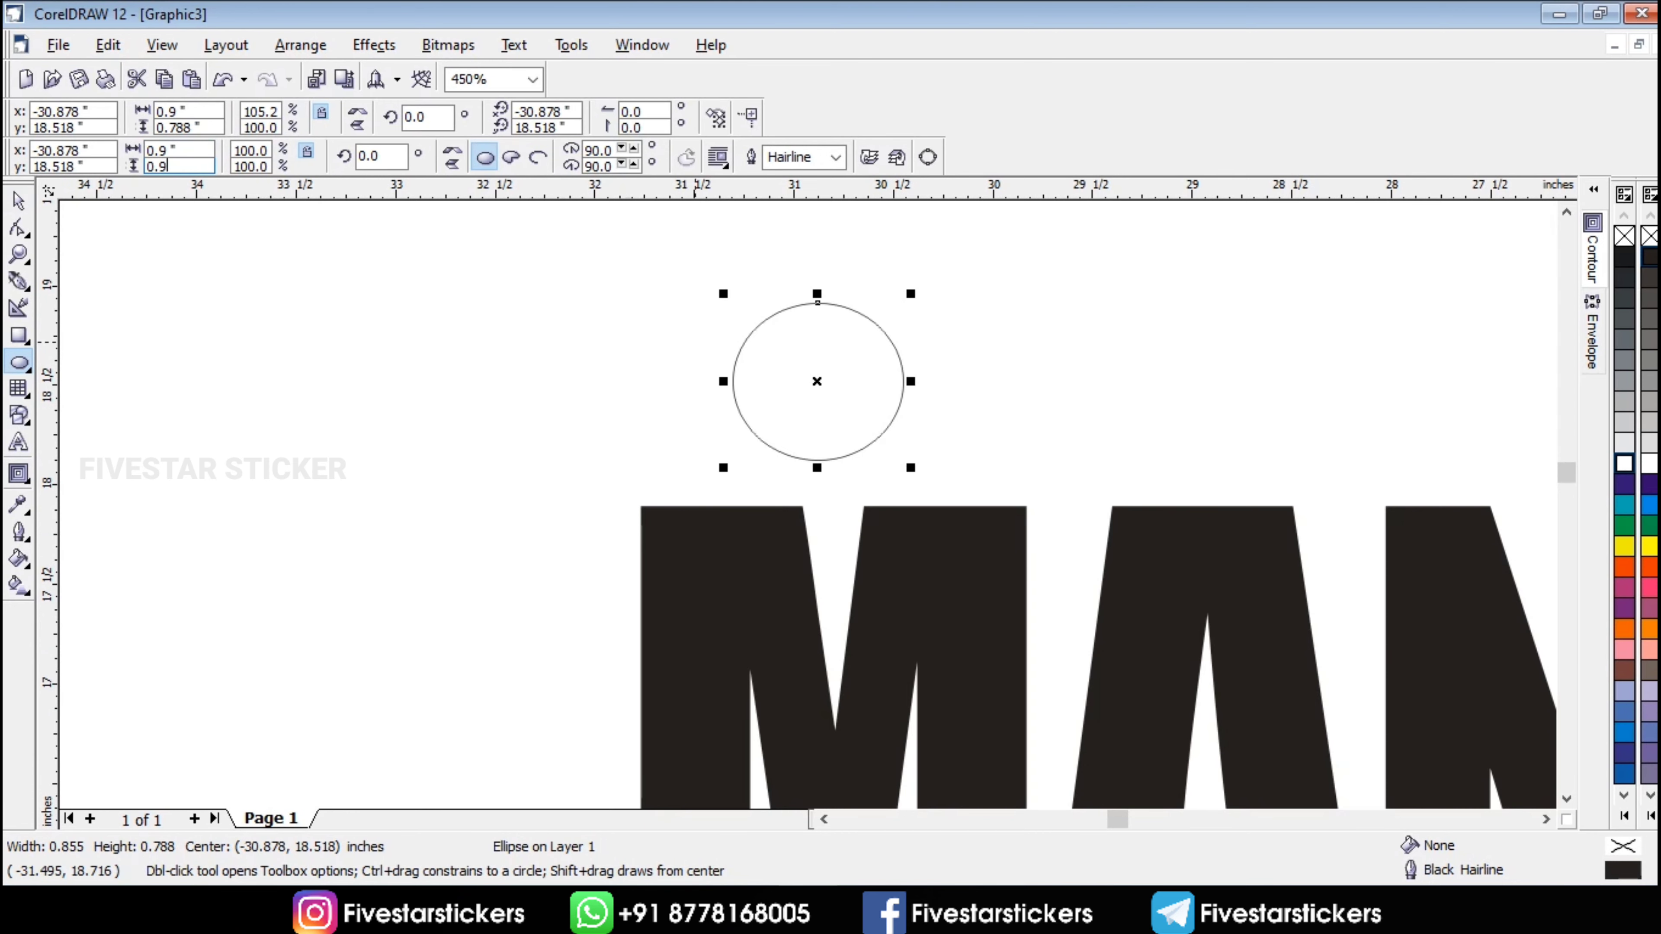
type("0.9")
key("Return")
left_click(19, 201)
left_click_drag(828, 404, 840, 405)
- Fill the circle above the M with black
scroll(1398, 367, "down", 1)
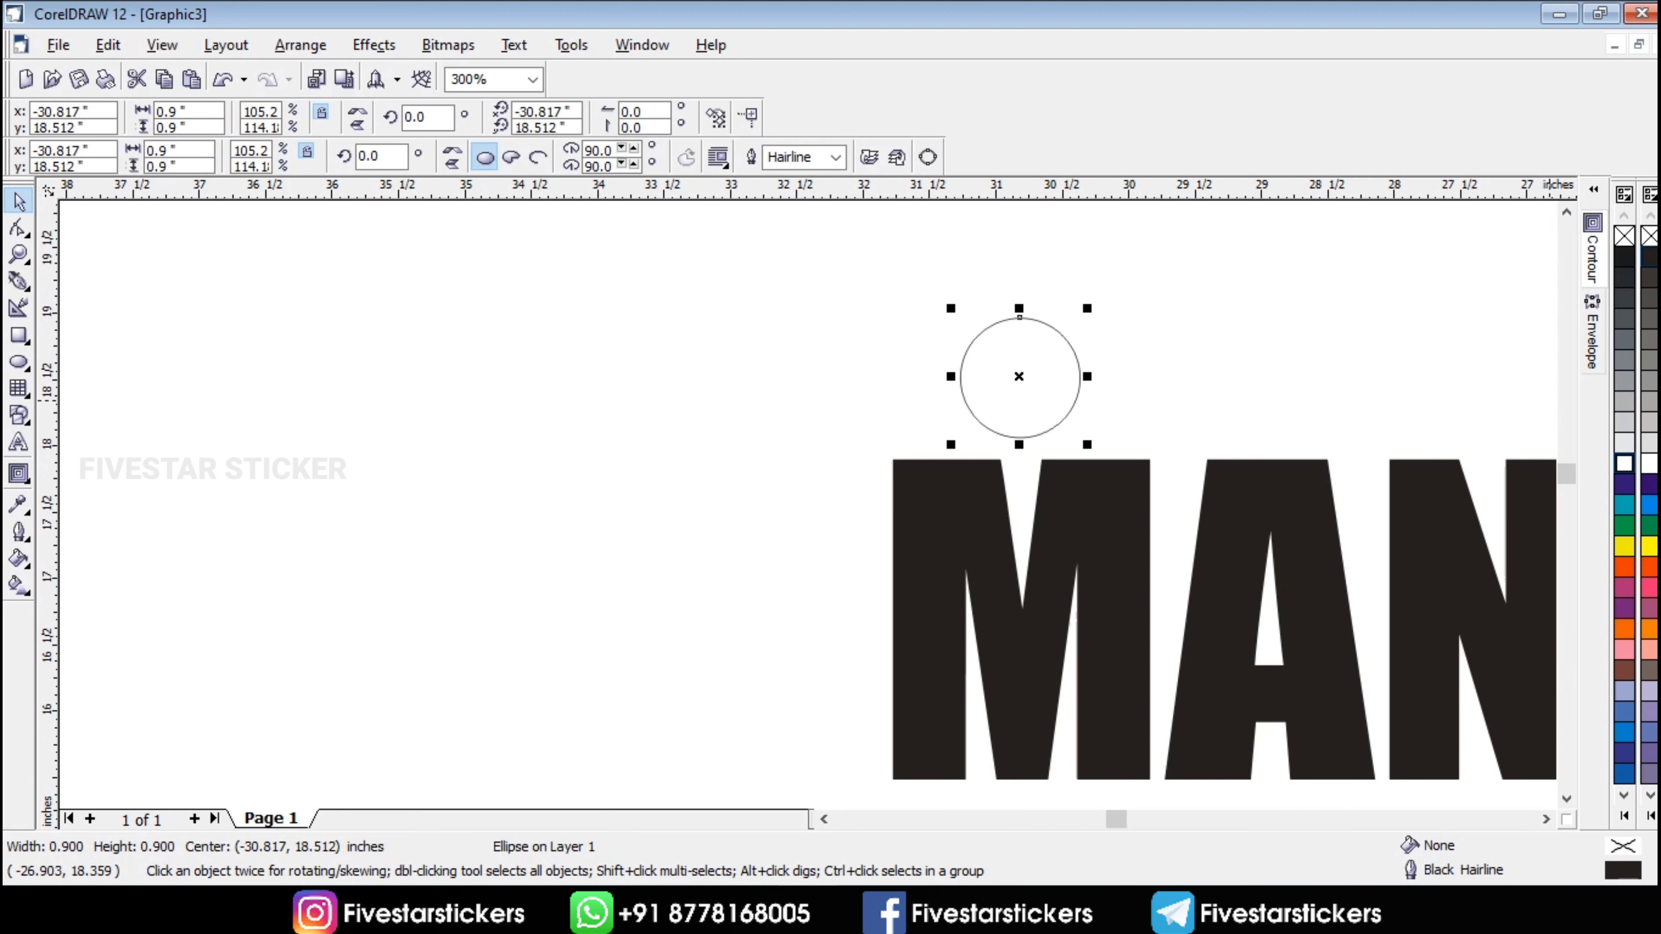
left_click(1649, 256)
scroll(890, 406, "down", 4)
scroll(1015, 464, "up", 3)
scroll(942, 568, "down", 1)
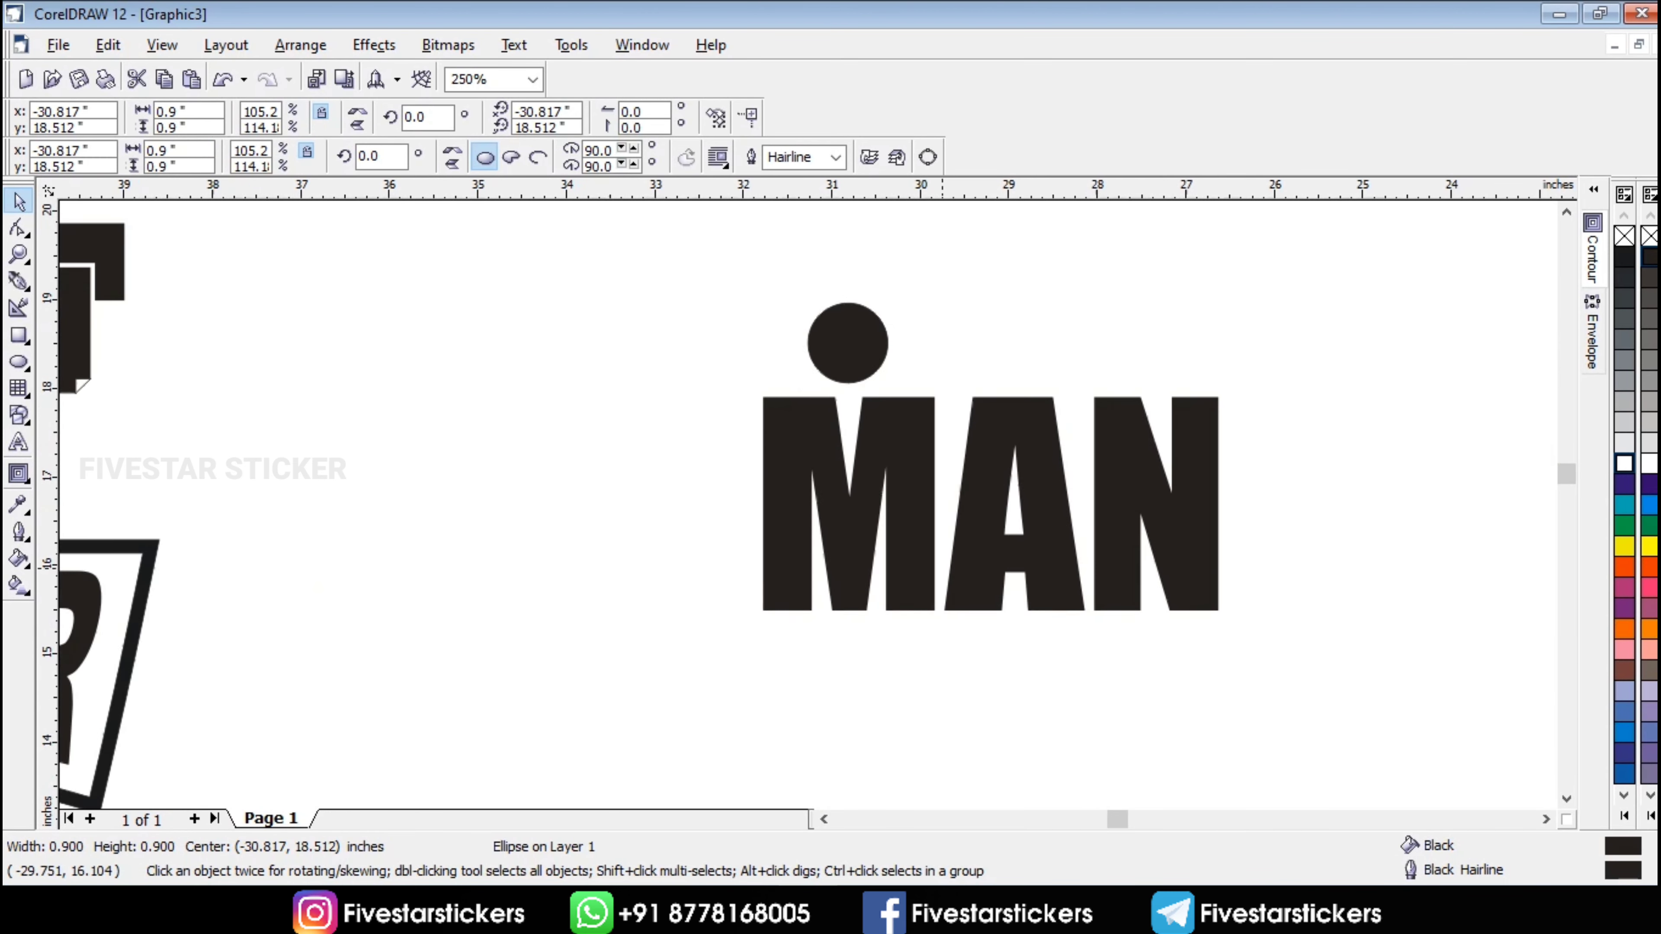
- Enlarge the black circle to about 1.2 inches in diameter and raise it 0.2 inches above the M
scroll(940, 354, "down", 1)
left_click_drag(898, 294, 908, 263)
left_click(699, 689)
scroll(785, 684, "up", 1)
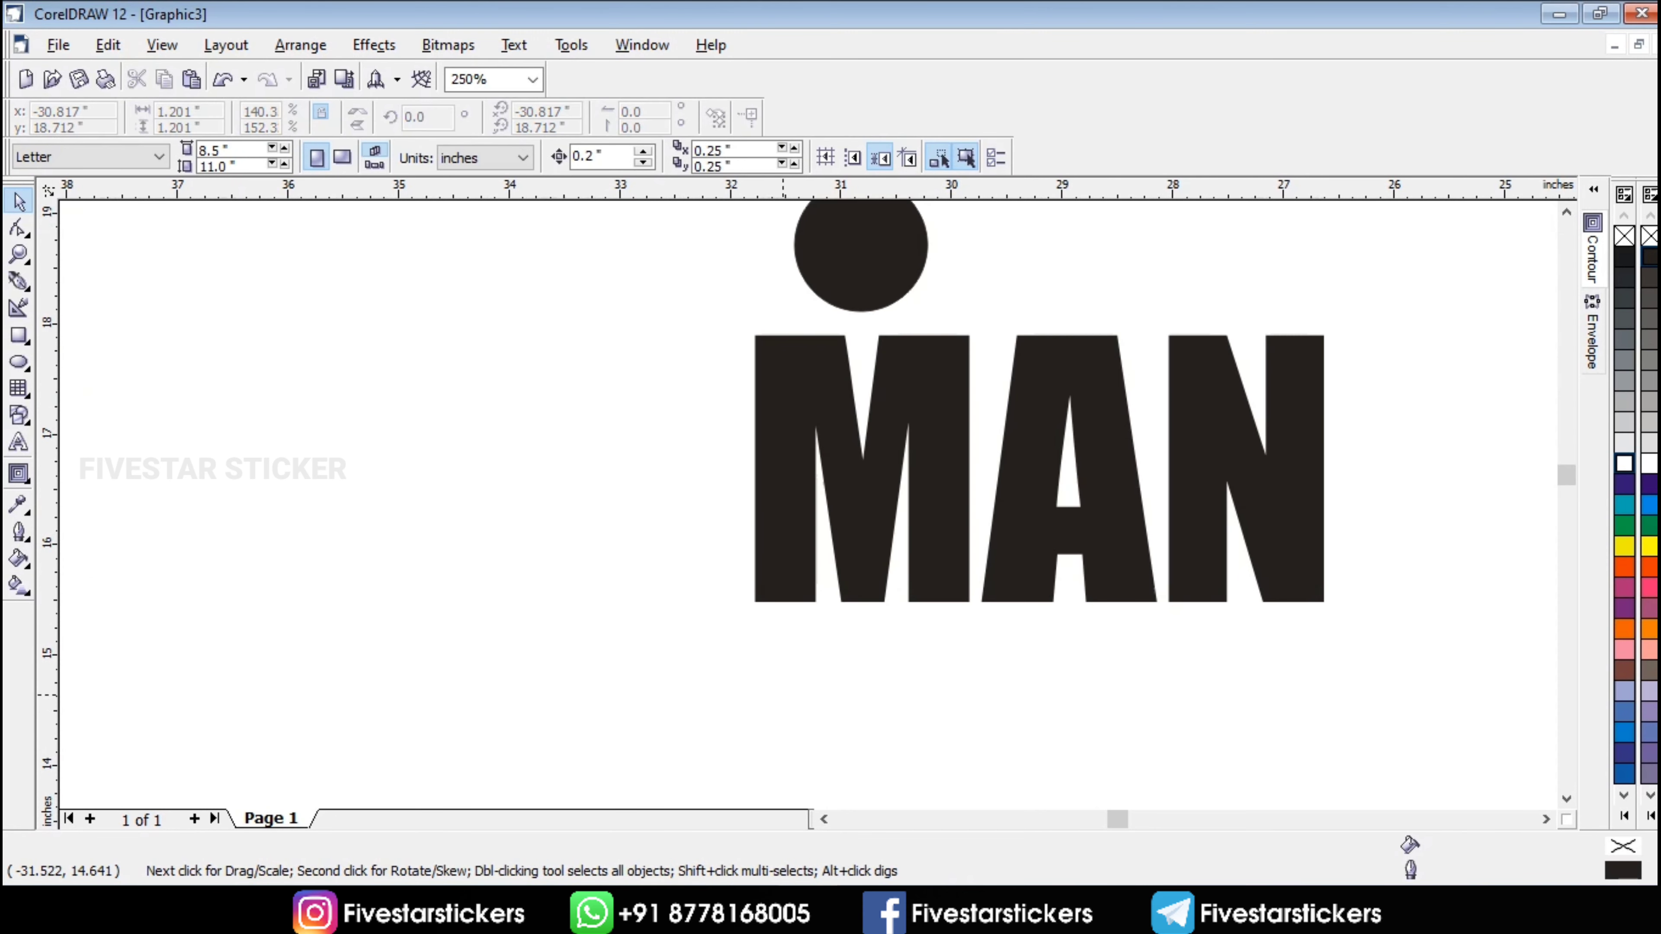
- Draw a rectangle about 0.61 by 1.91 inches just below the left stem of the M
scroll(782, 339, "down", 1)
key("F6")
scroll(929, 668, "up", 3)
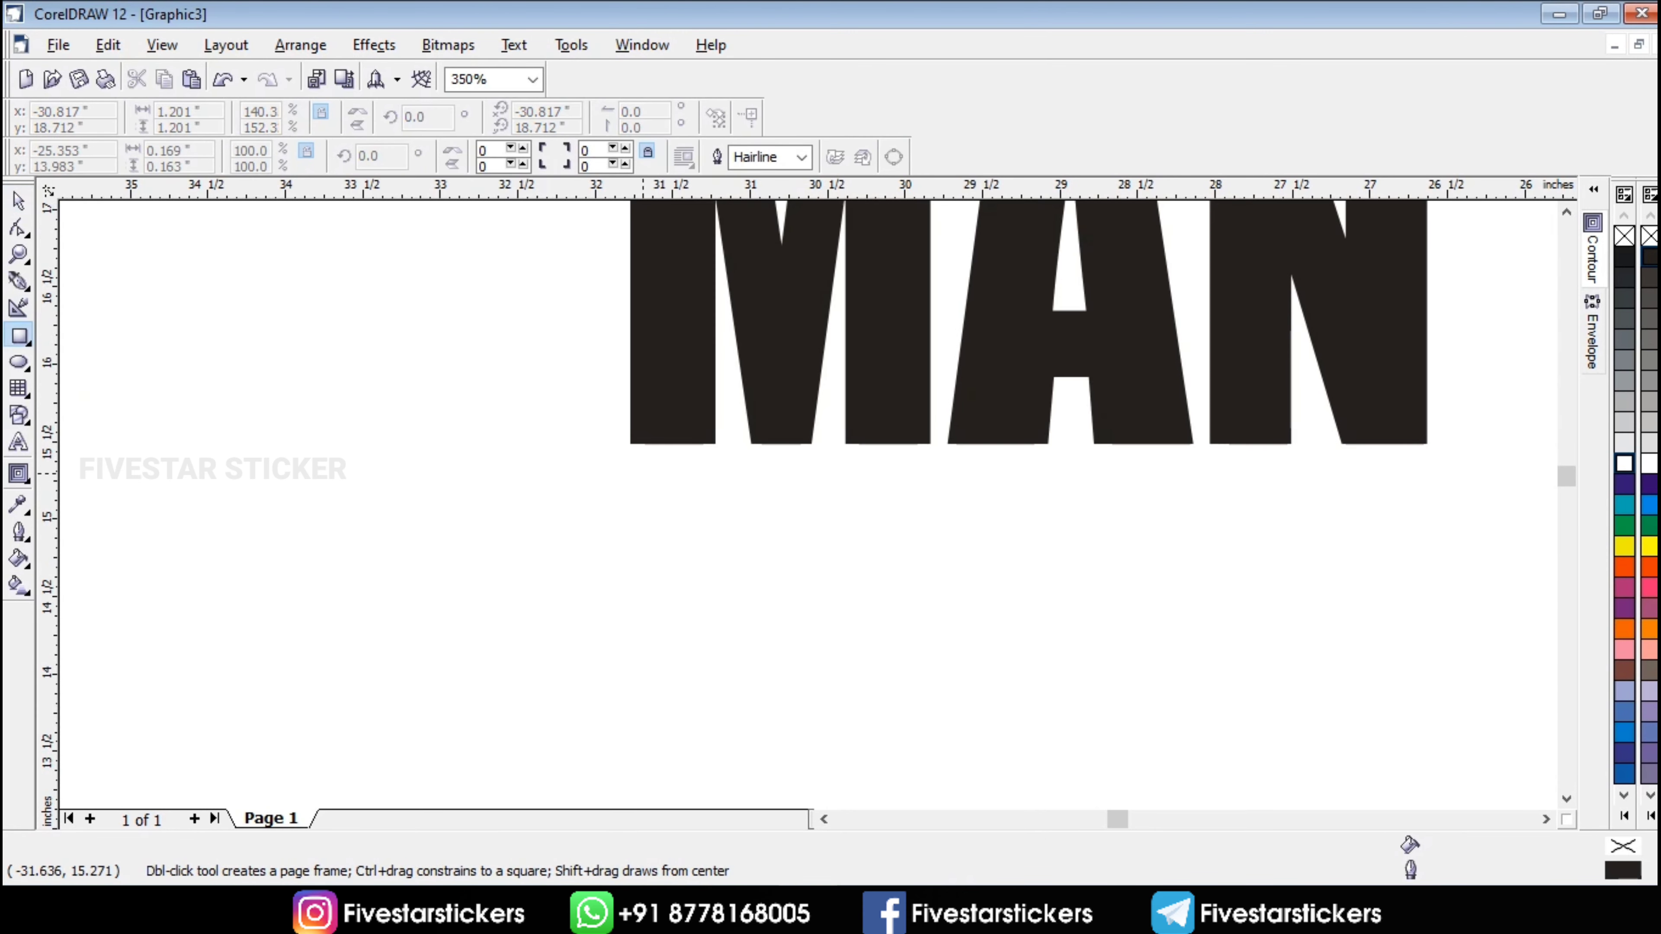
left_click_drag(632, 460, 725, 755)
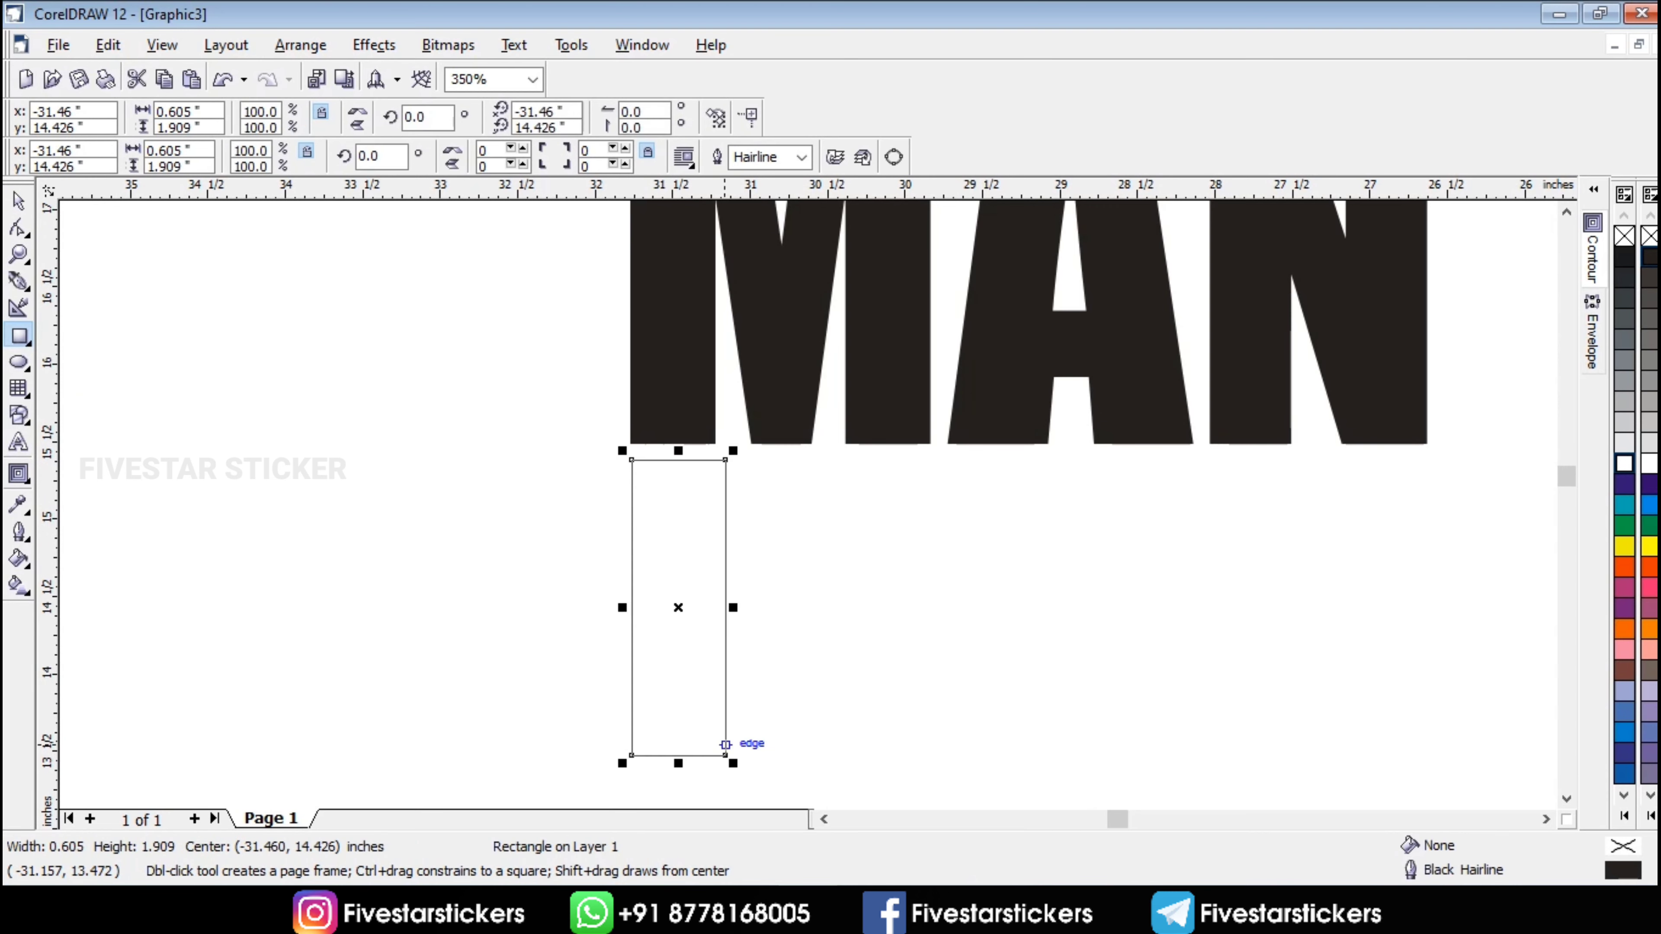
- Taper the rectangle by converting it to curves and moving its lower-left node 0.2 inches right, and fill it black
key("space")
left_click(300, 44)
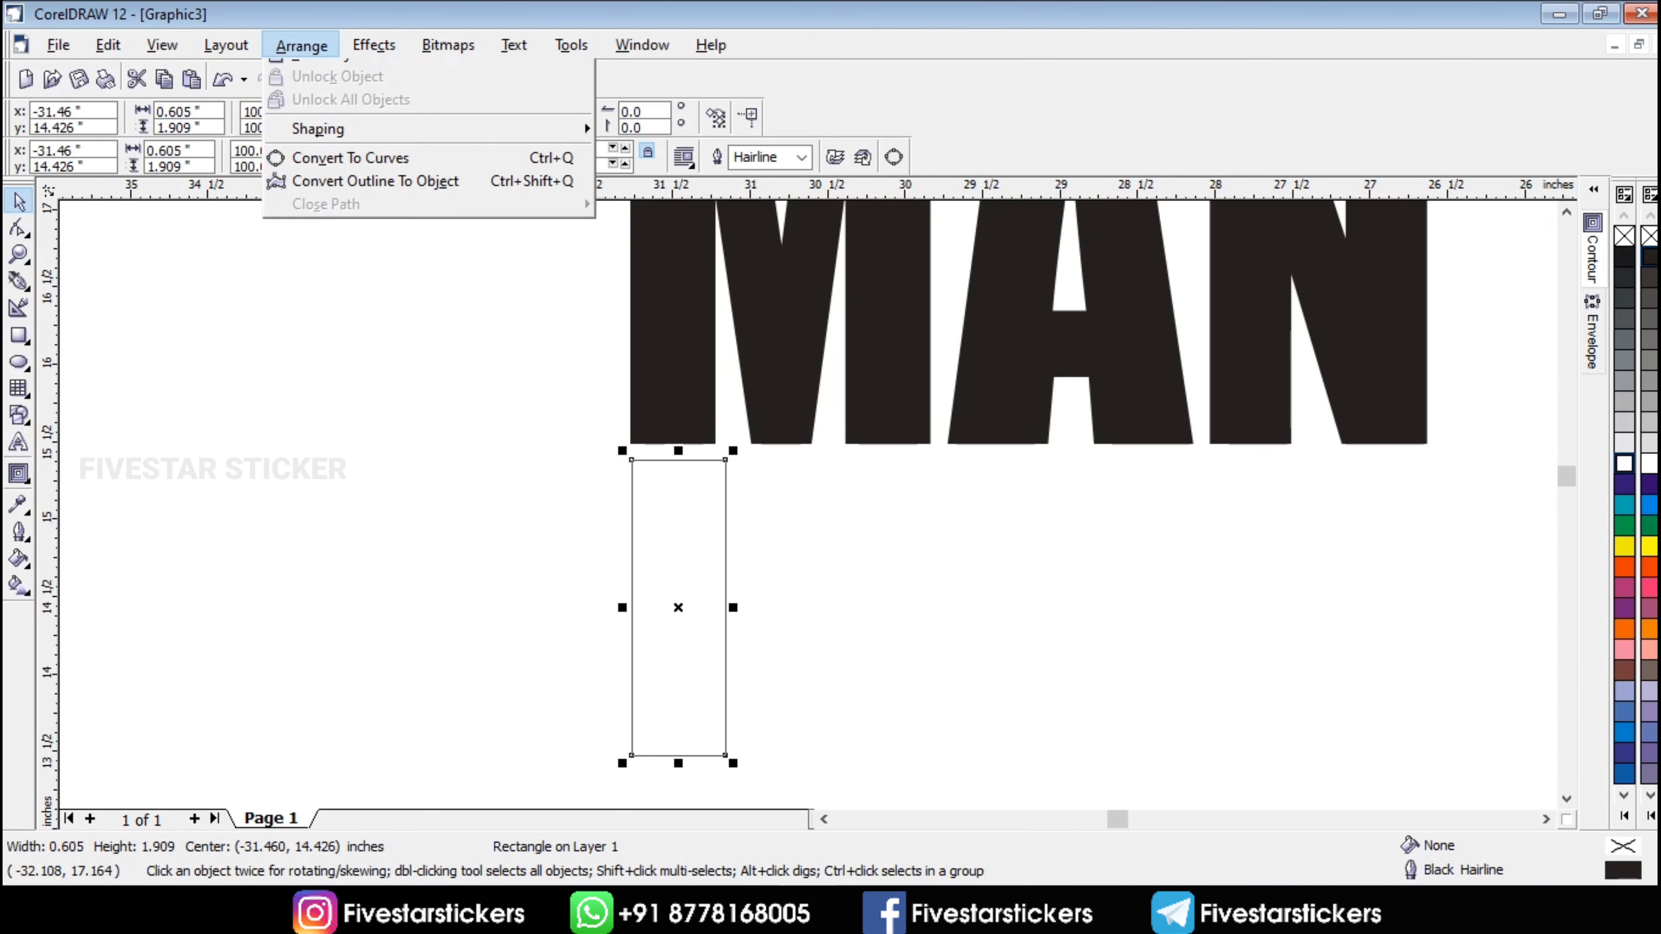
left_click(353, 408)
left_click(18, 228)
left_click_drag(557, 664, 664, 790)
key("Right")
key("Right")
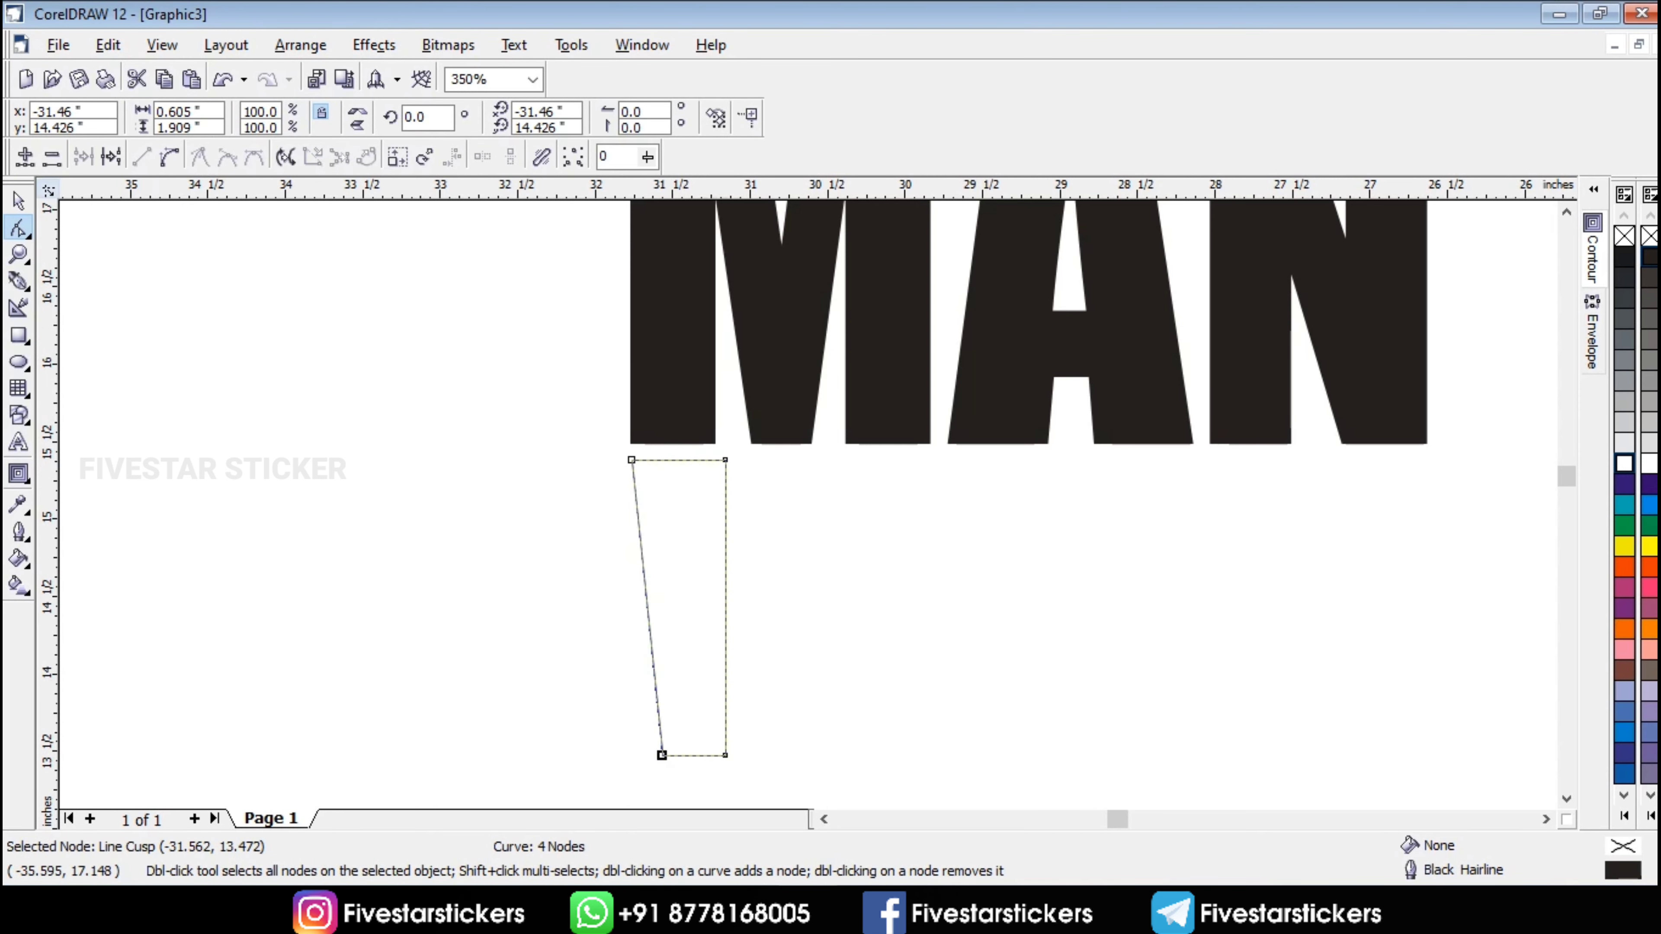
key("space")
left_click(1649, 256)
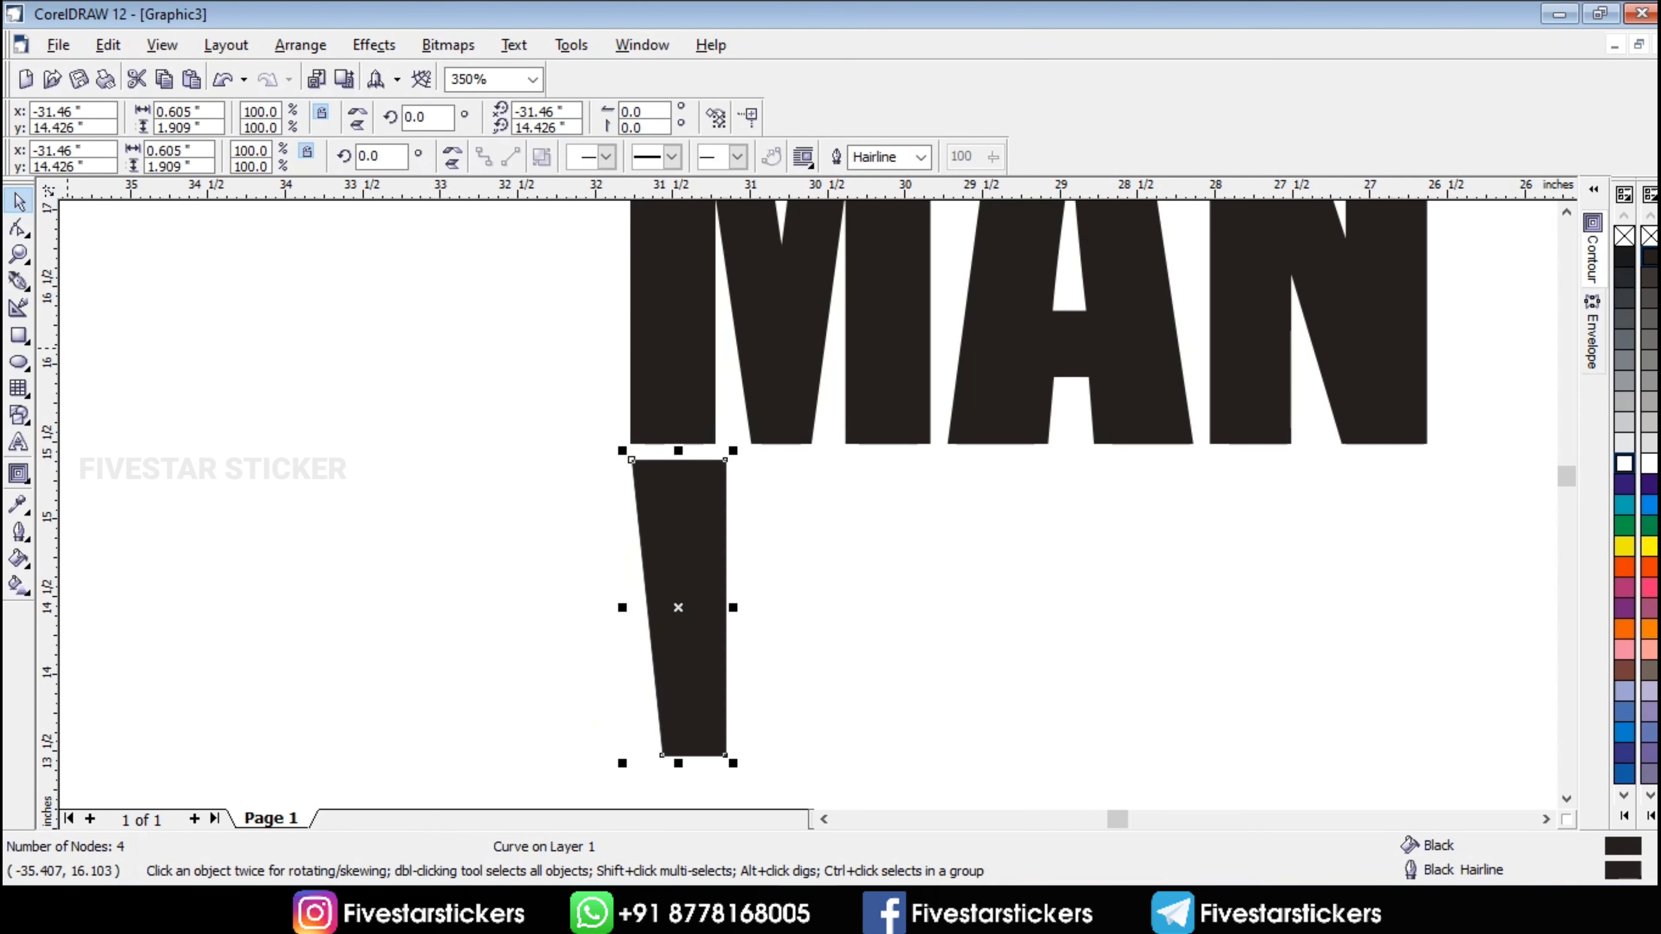
- Try narrowing the tapered leg by moving its two right-hand nodes 0.2 inches left, and move them back
left_click(19, 228)
left_click_drag(871, 404, 707, 788)
key("Left")
key("Left")
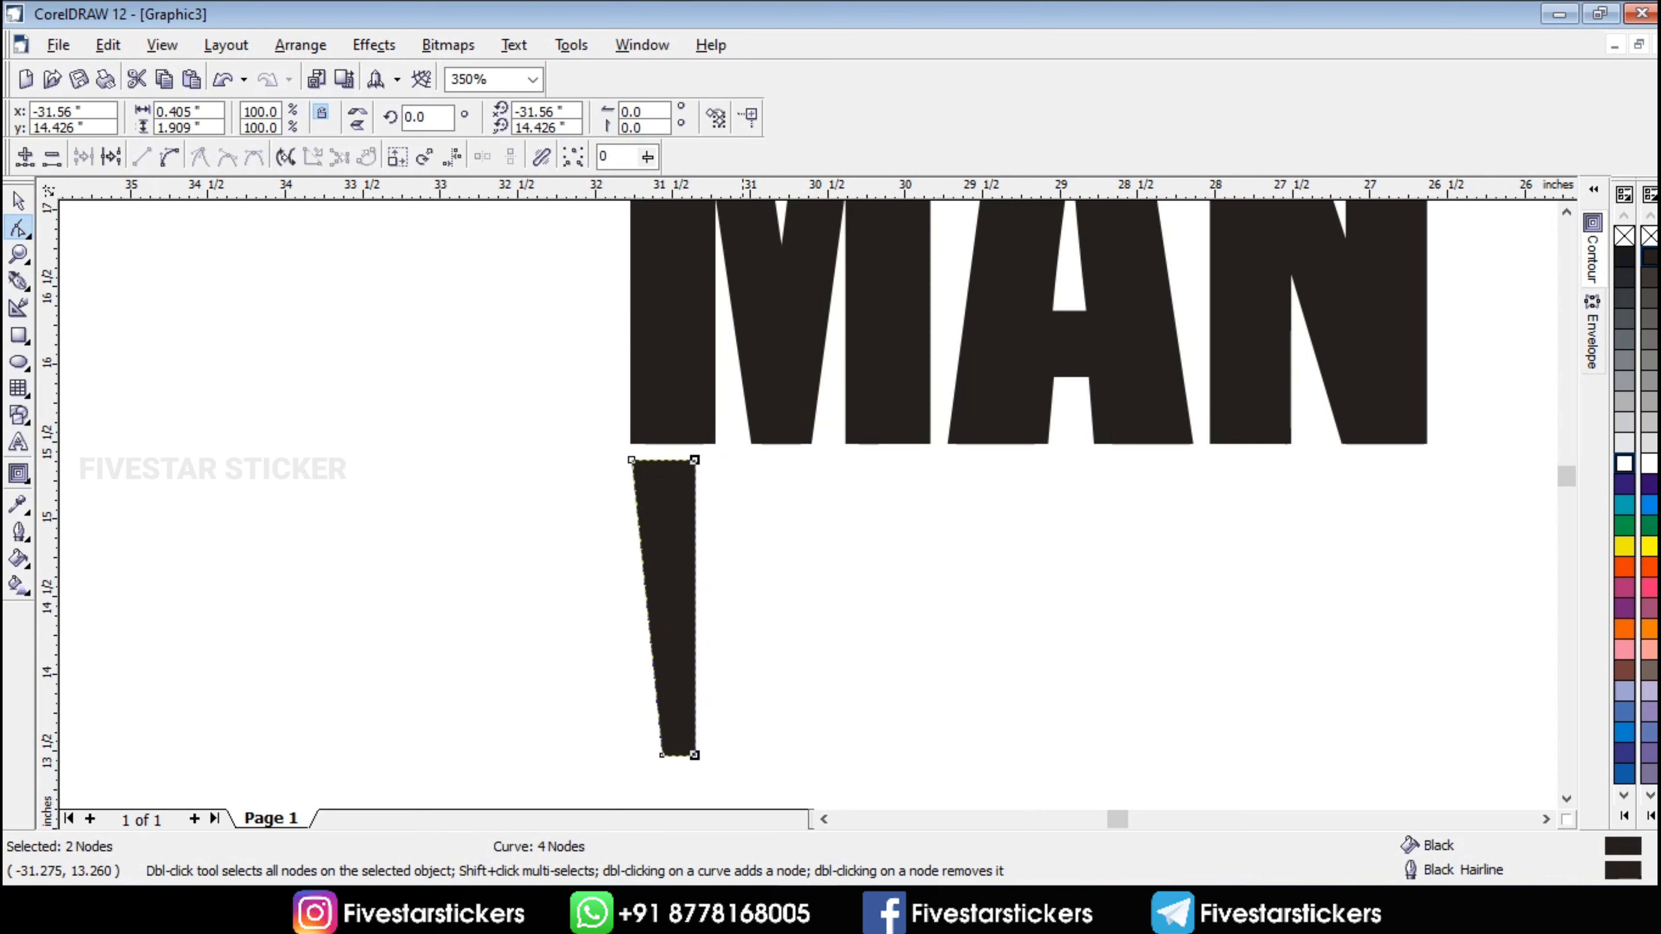
key("Right")
key("Right")
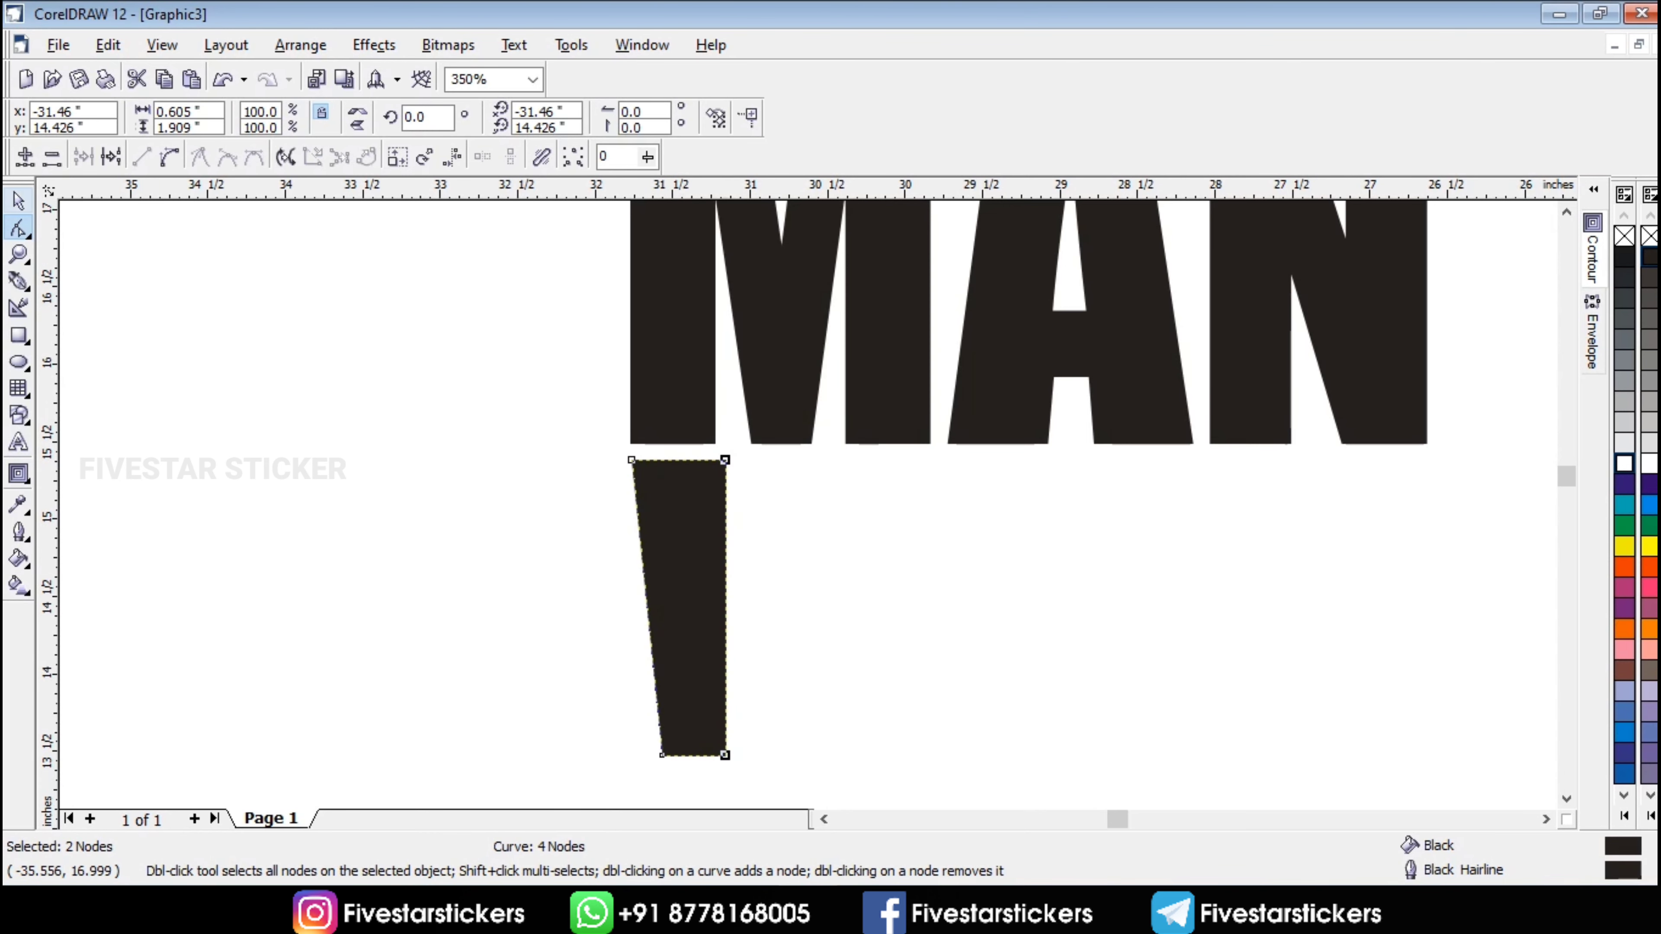
- Narrow the tapered leg from its right side until it lines up with the right edge of the M's left stem
key("space")
scroll(684, 515, "up", 1)
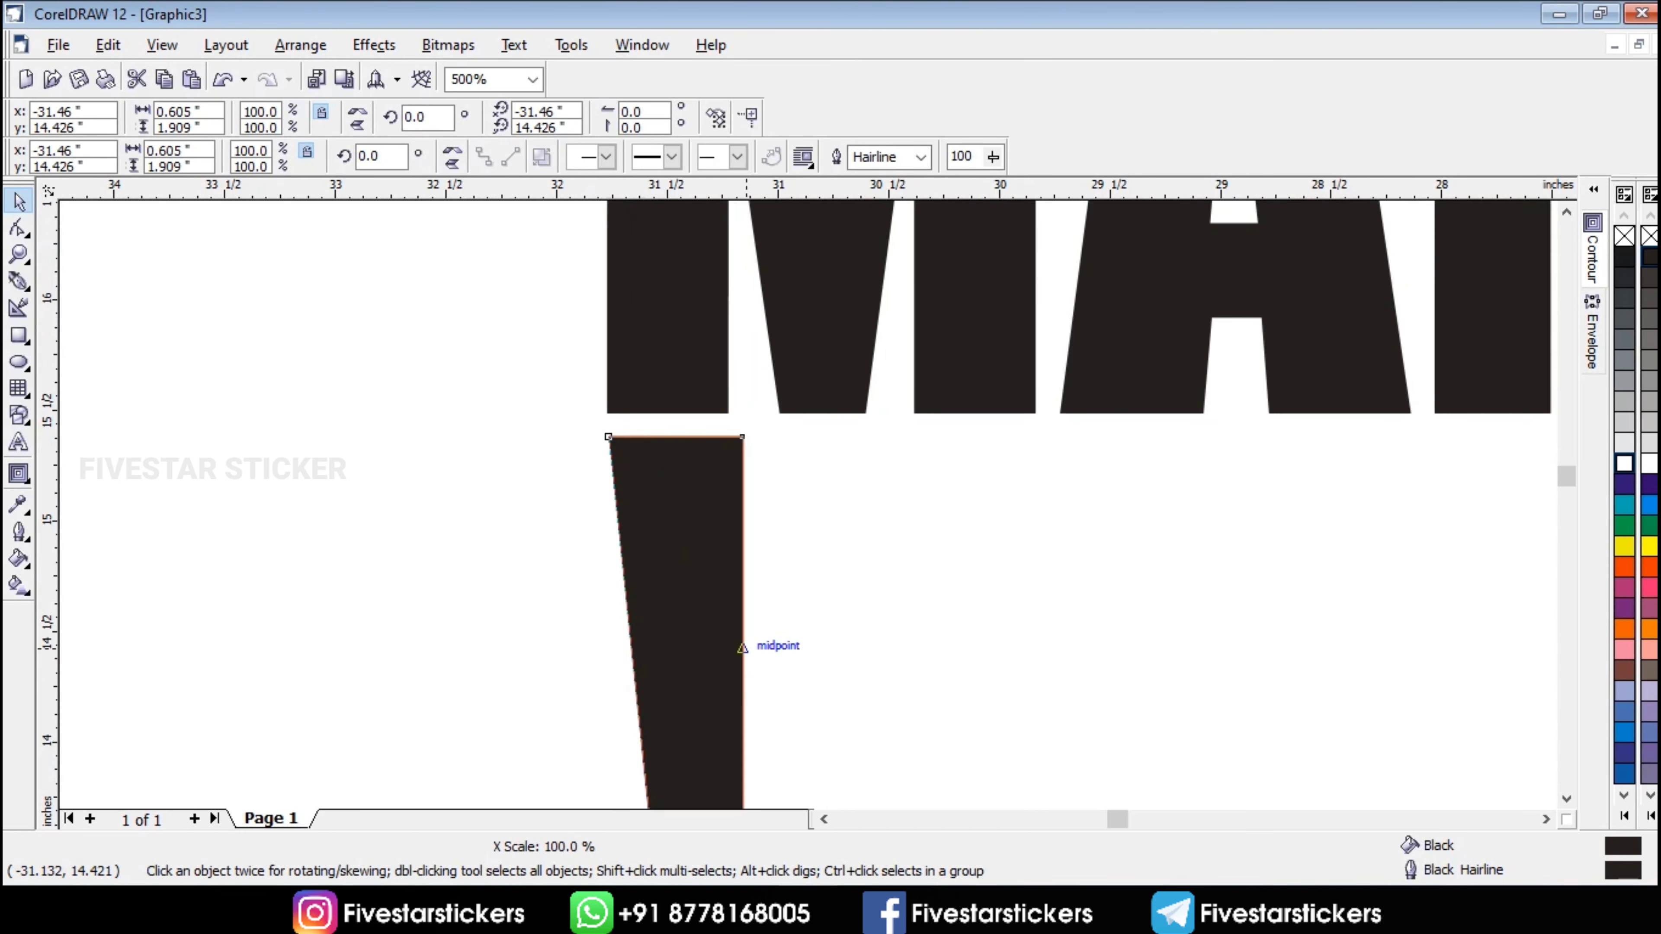
left_click_drag(748, 648, 727, 647)
- Place a copy of the tapered leg below the right stem of the M and mirror it horizontally
left_click_drag(673, 581, 950, 531)
right_click(933, 584)
left_click(452, 150)
- Align the two tapered legs with each other vertically by their centres, using Active objects as the reference
left_click(689, 539, "shift")
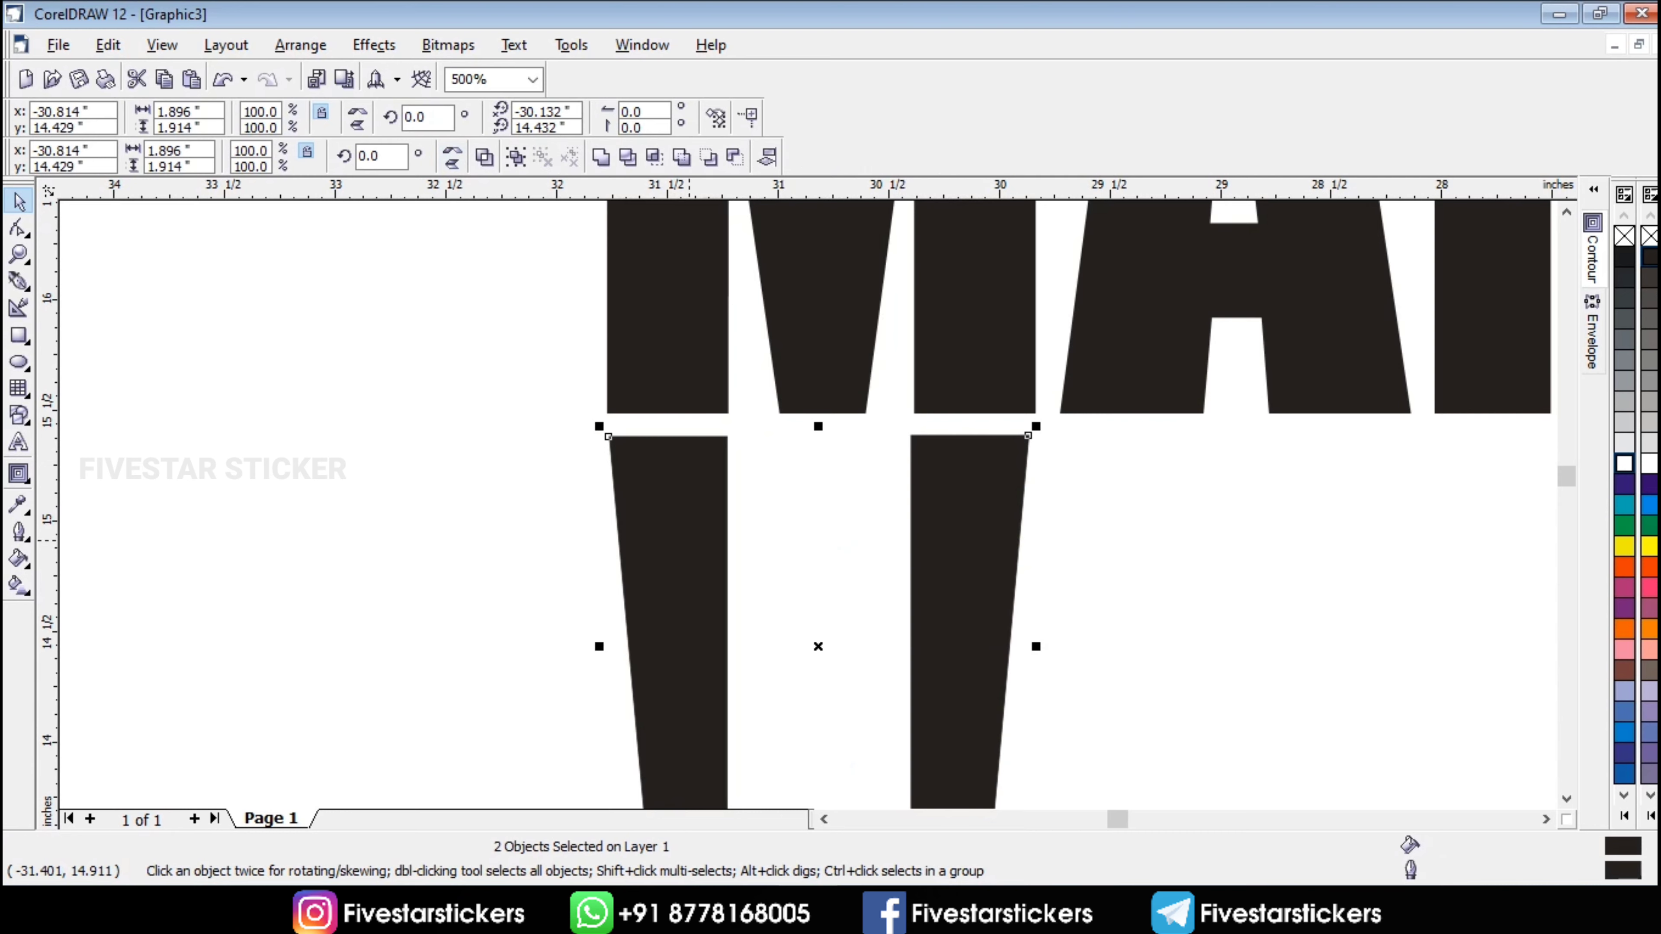
left_click(767, 157)
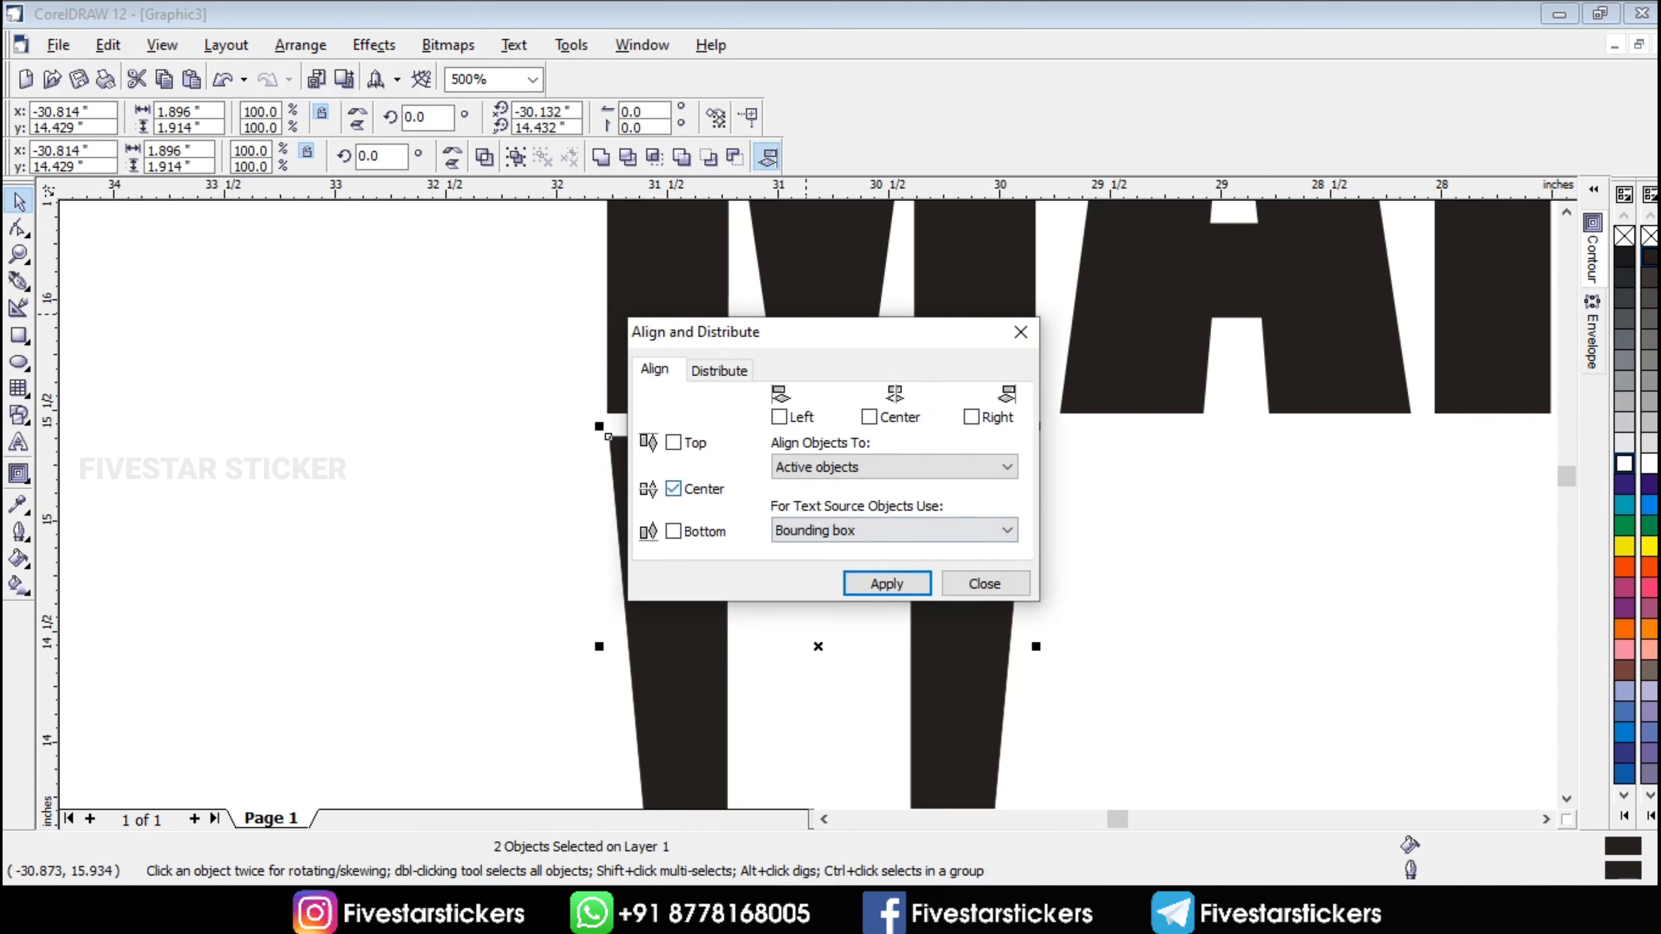
left_click(887, 583)
left_click(985, 583)
left_click(990, 605)
left_click(1187, 600)
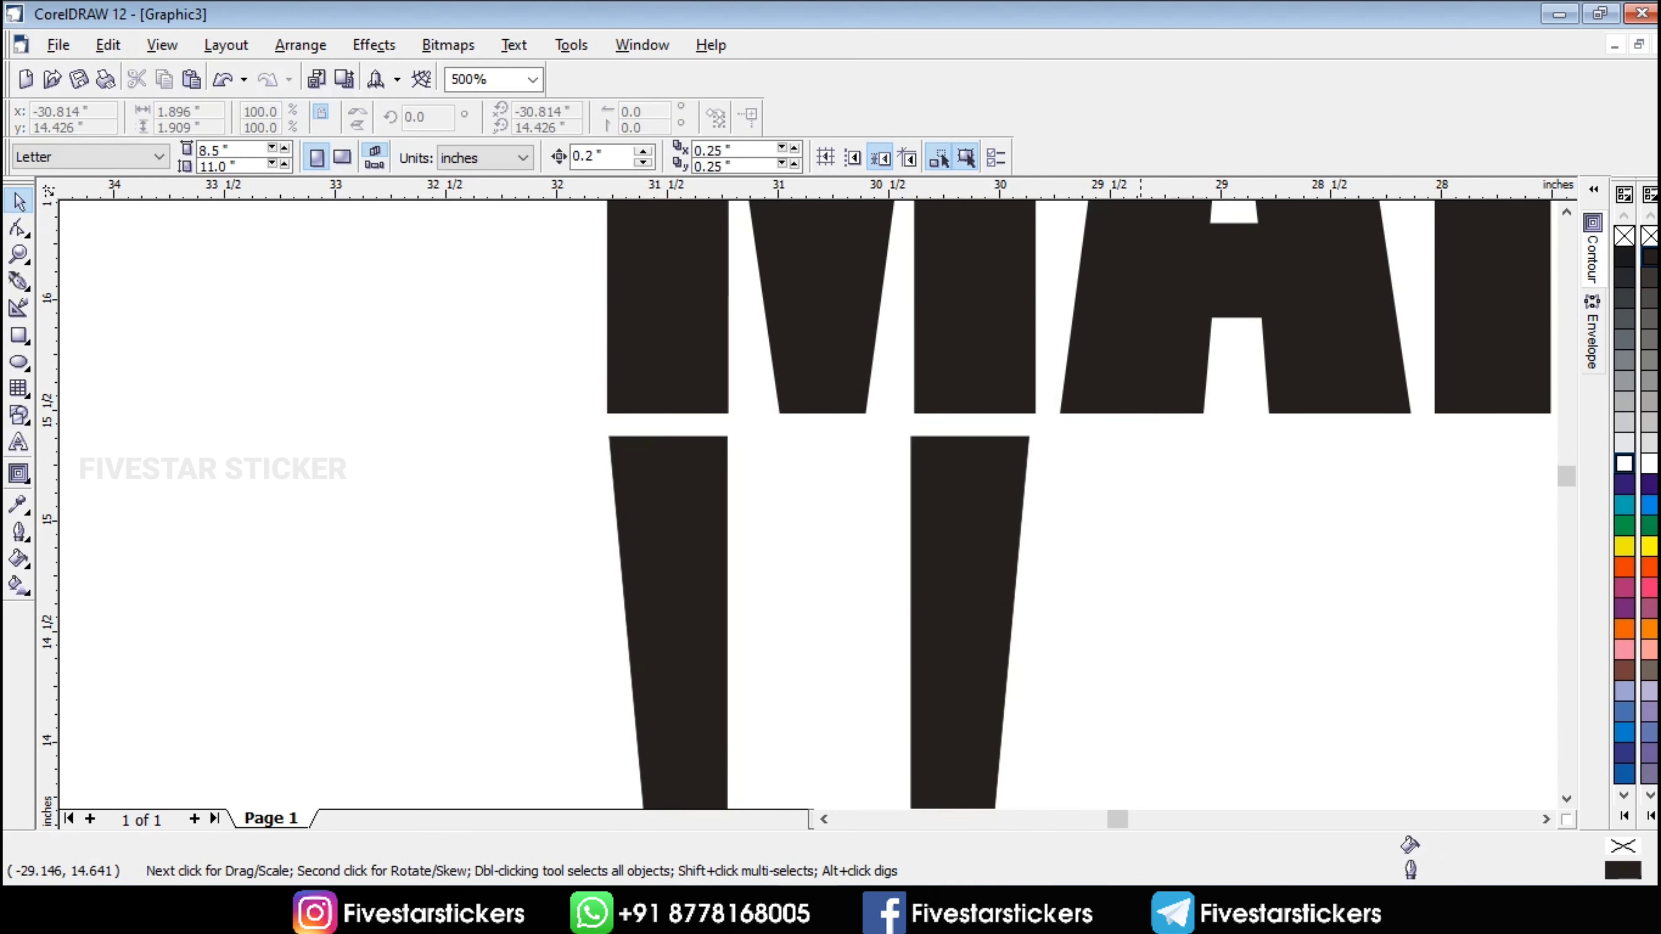
key("F3")
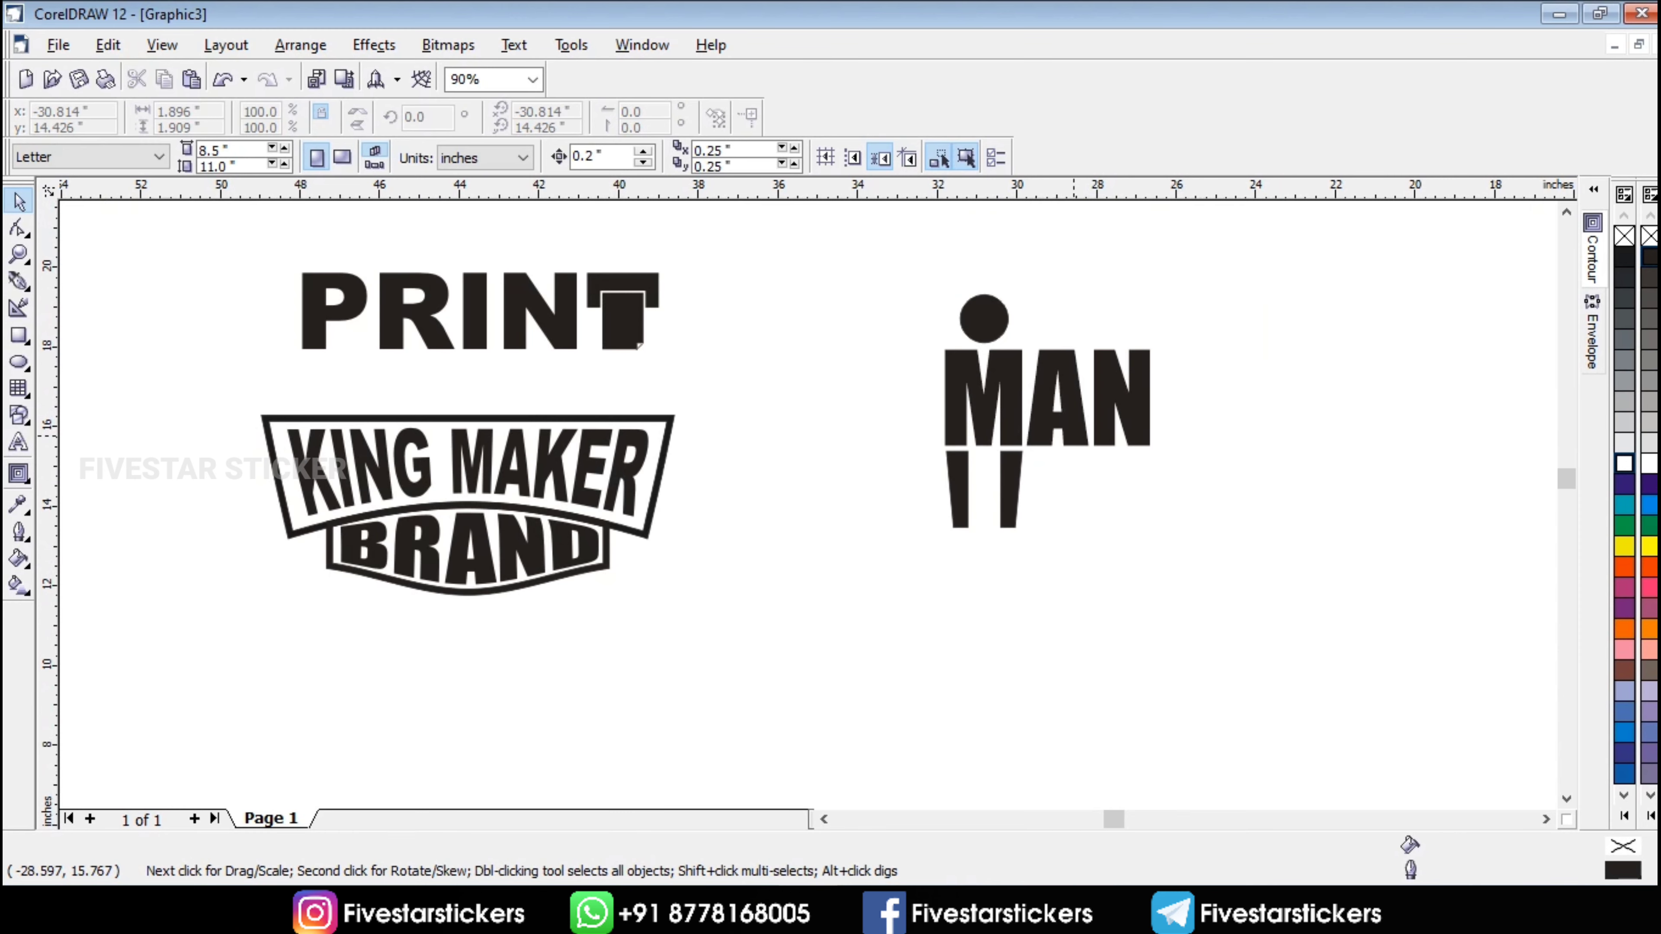
scroll(987, 481, "up", 2)
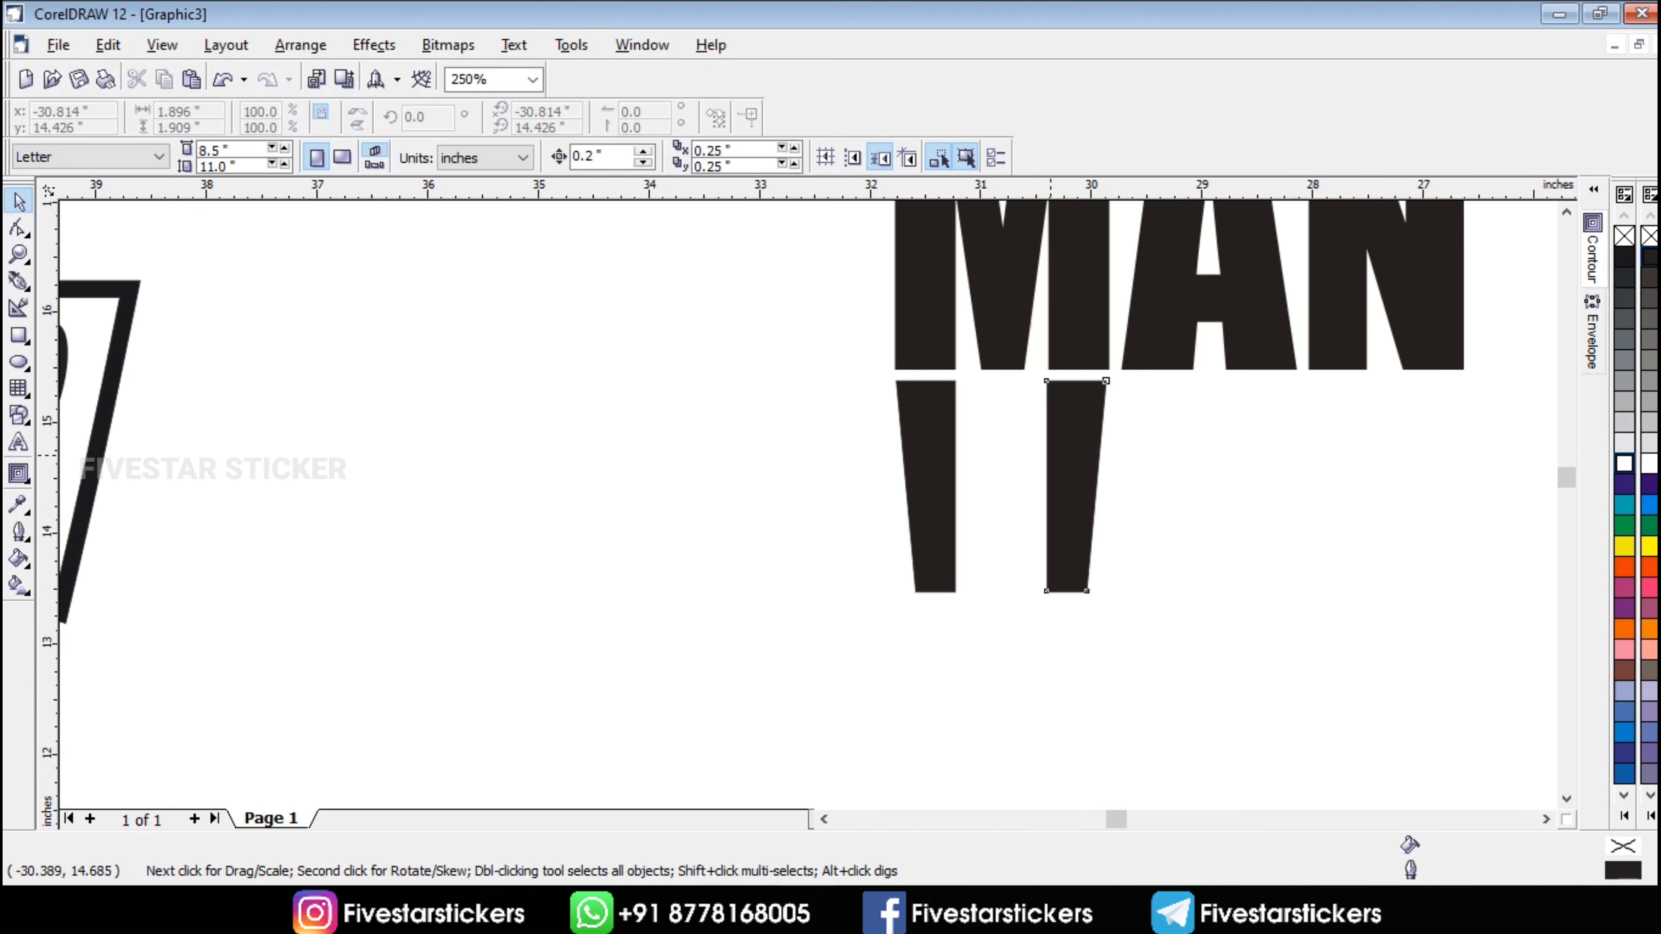
- Replace the right leg: delete it, stretch the left leg rightward to about 0.75 inches wide, and place a horizontally mirrored copy under the M's right stem
key("Delete")
left_click(954, 458)
left_click_drag(963, 485, 1075, 466)
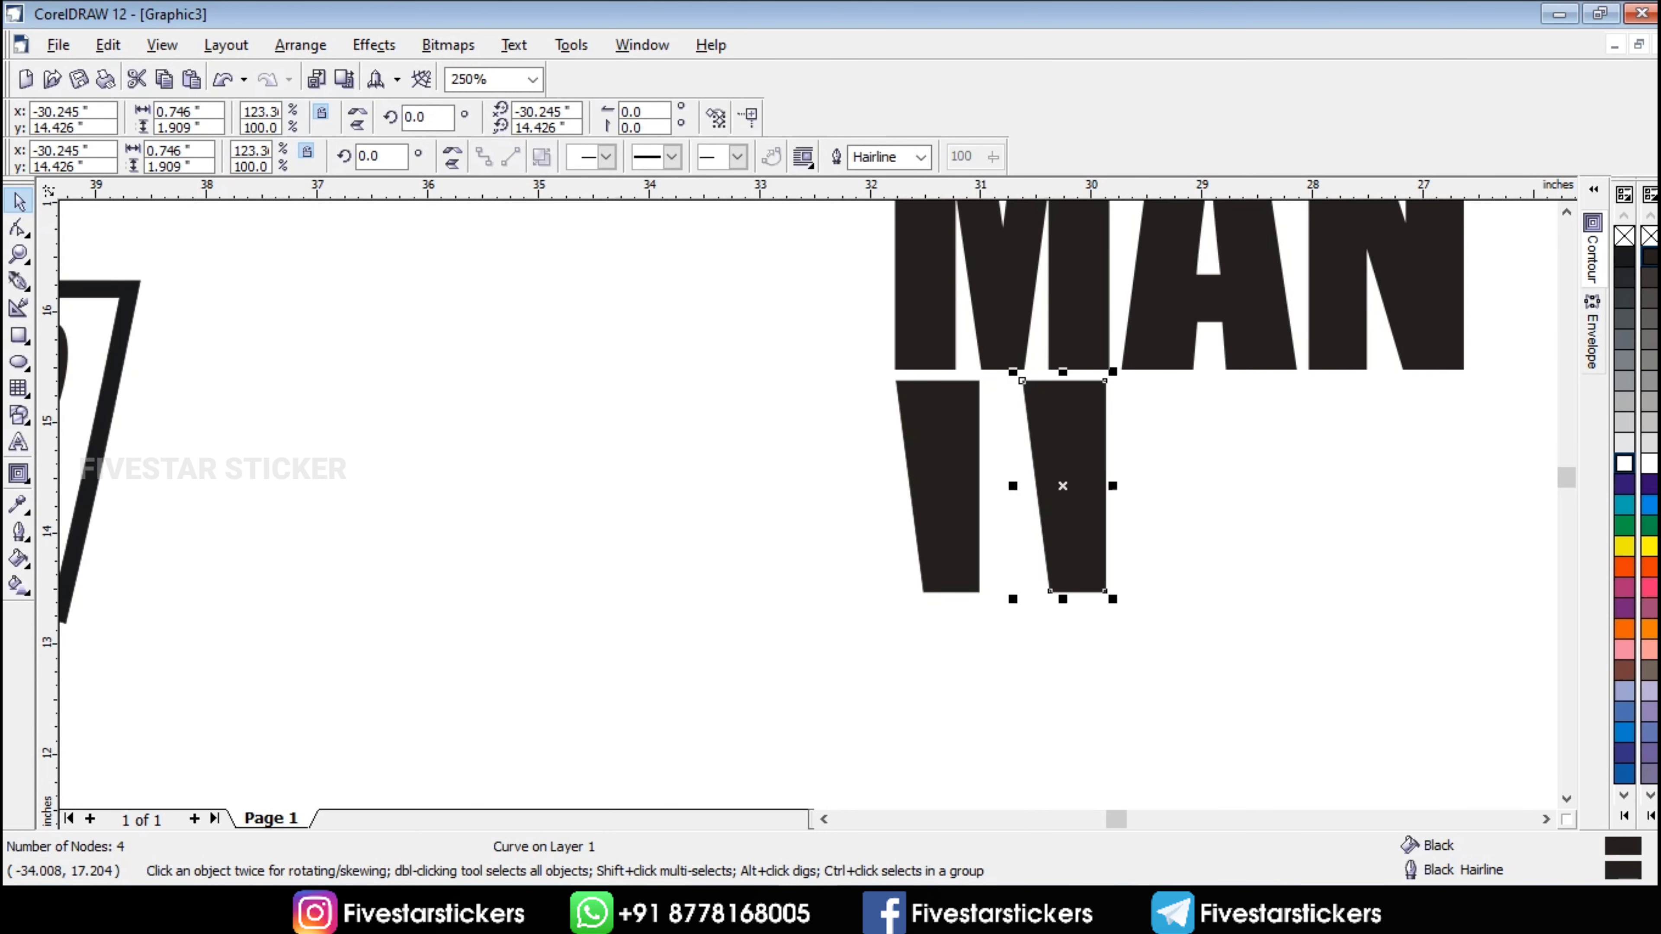
left_click(452, 151)
scroll(1047, 408, "up", 2)
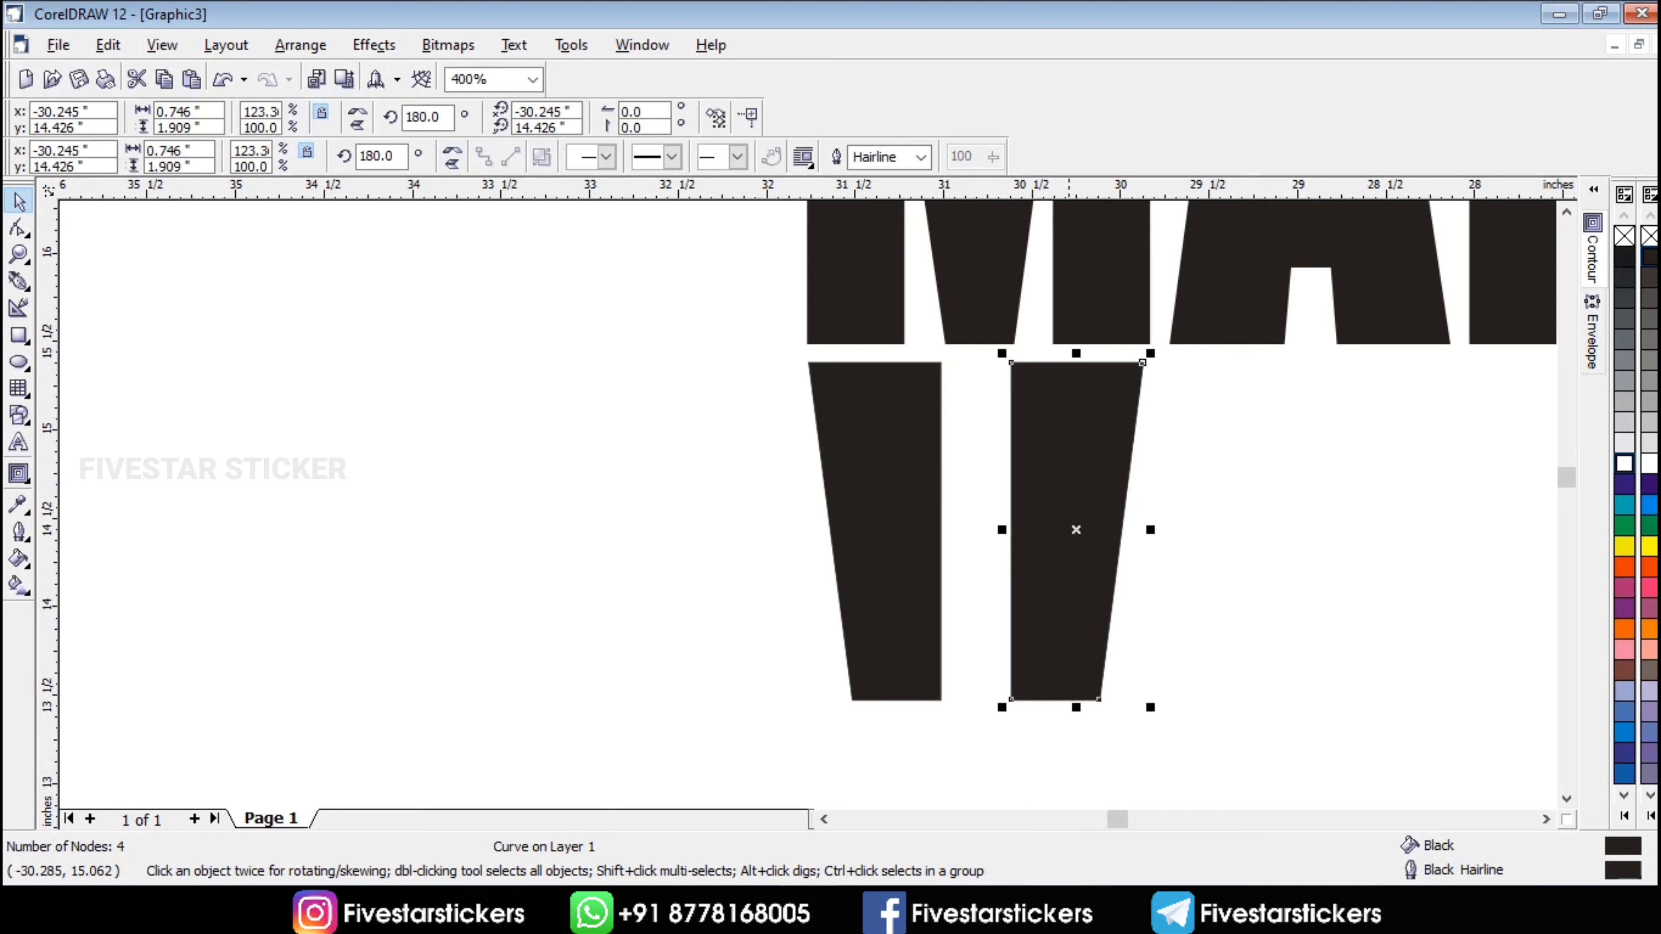
- Align the two widened legs with each other vertically by their centres, using Active objects as the reference
left_click(884, 409, "shift")
left_click(767, 157)
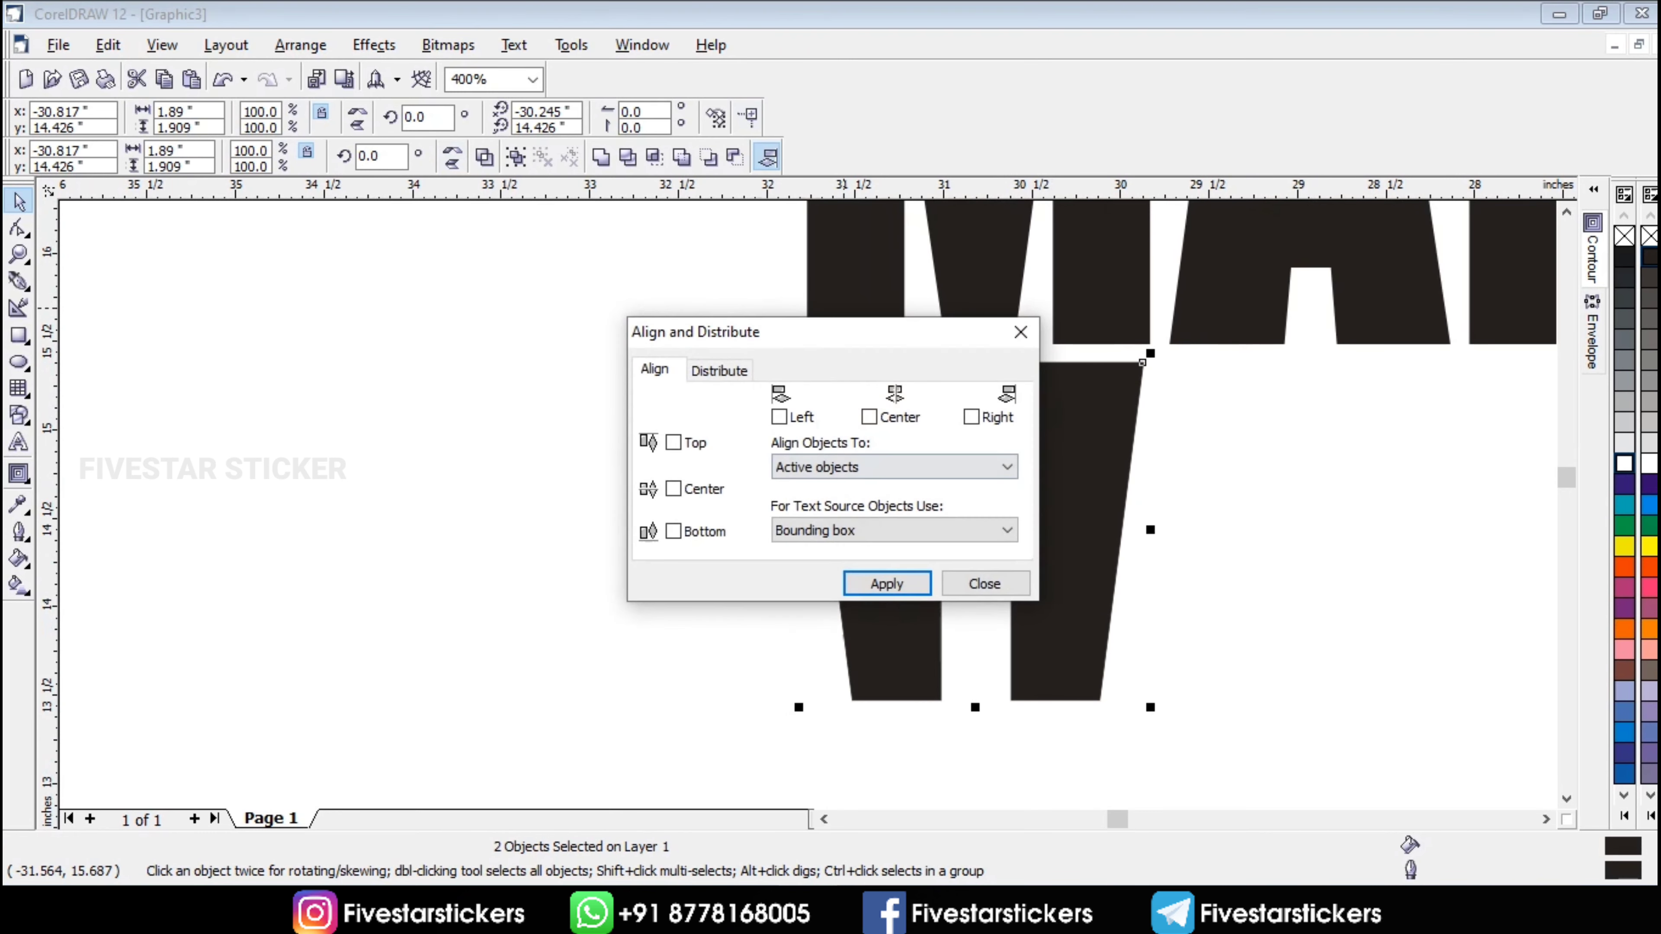
left_click(673, 488)
left_click(886, 583)
left_click(985, 584)
left_click(1364, 654)
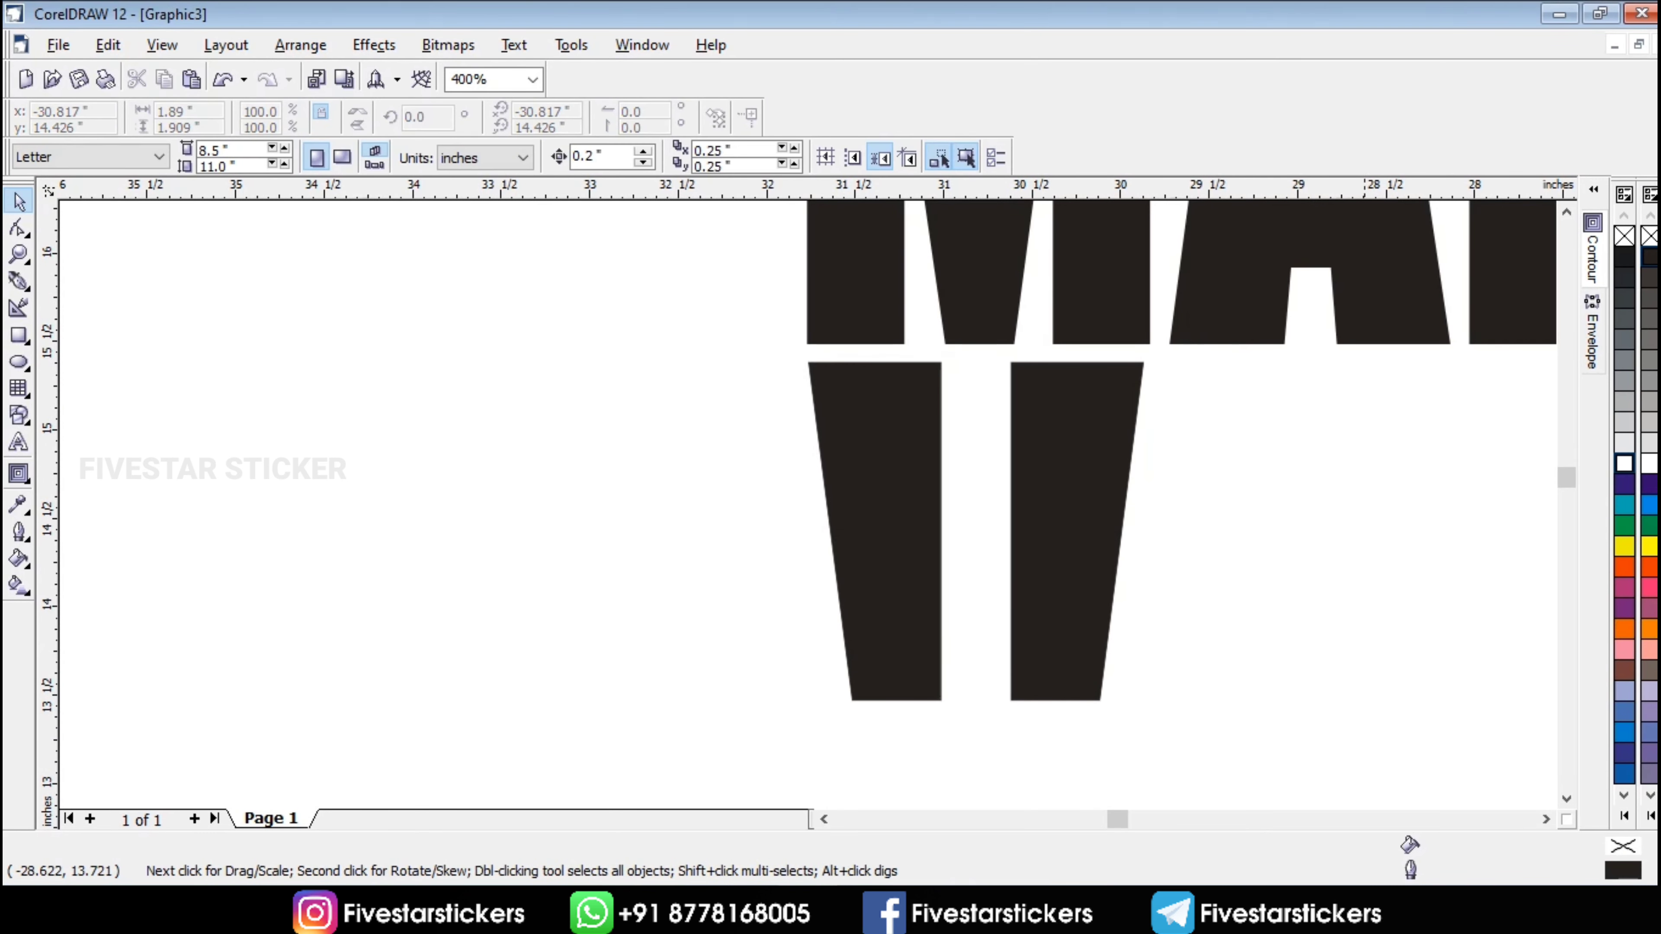
- Move the complete MAN figure, including head, lettering and legs, up beside the PRINT logo
scroll(1123, 643, "down", 7)
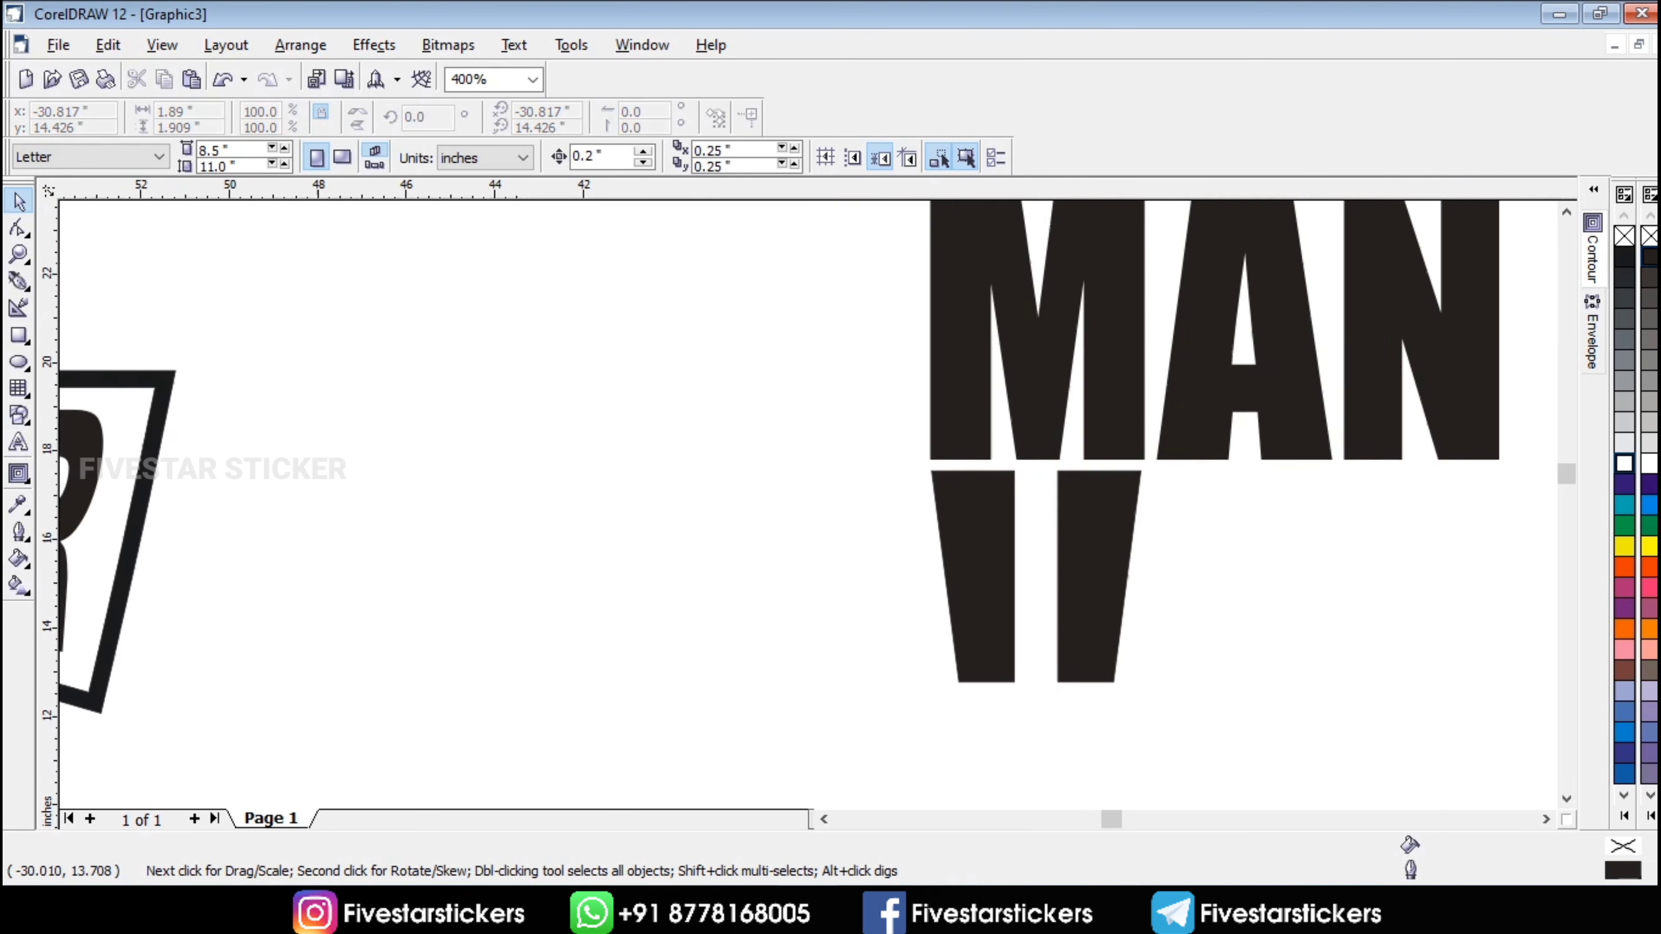
scroll(1209, 536, "up", 1)
left_click_drag(1337, 357, 922, 711)
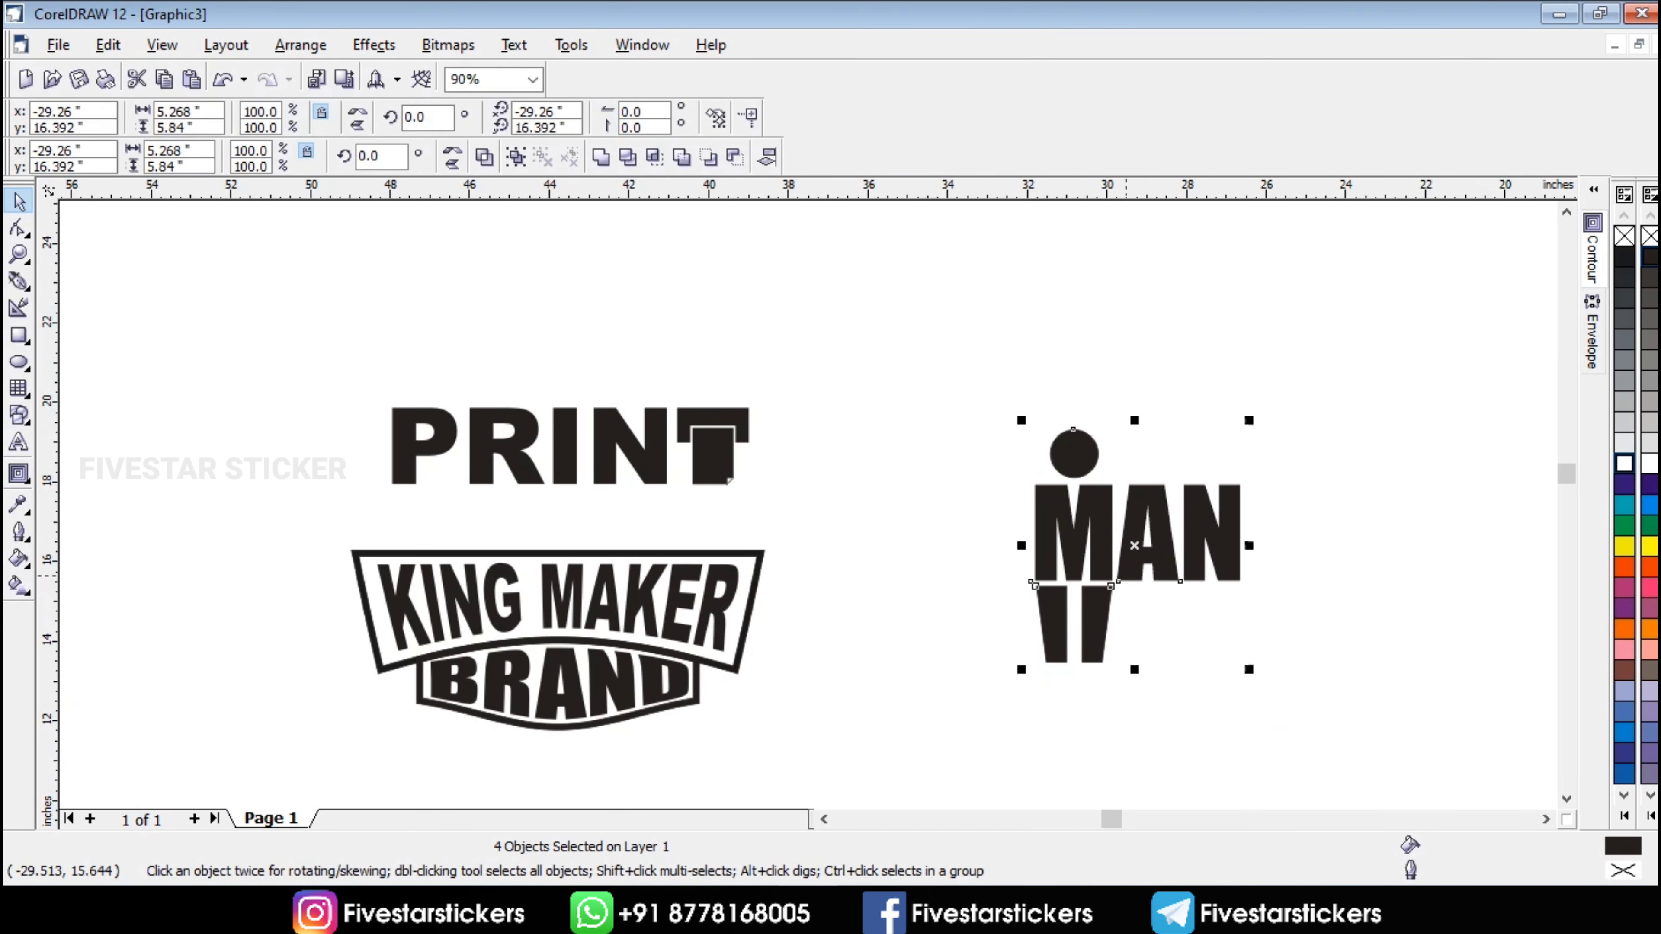
left_click_drag(1046, 589, 842, 517)
left_click(1195, 629)
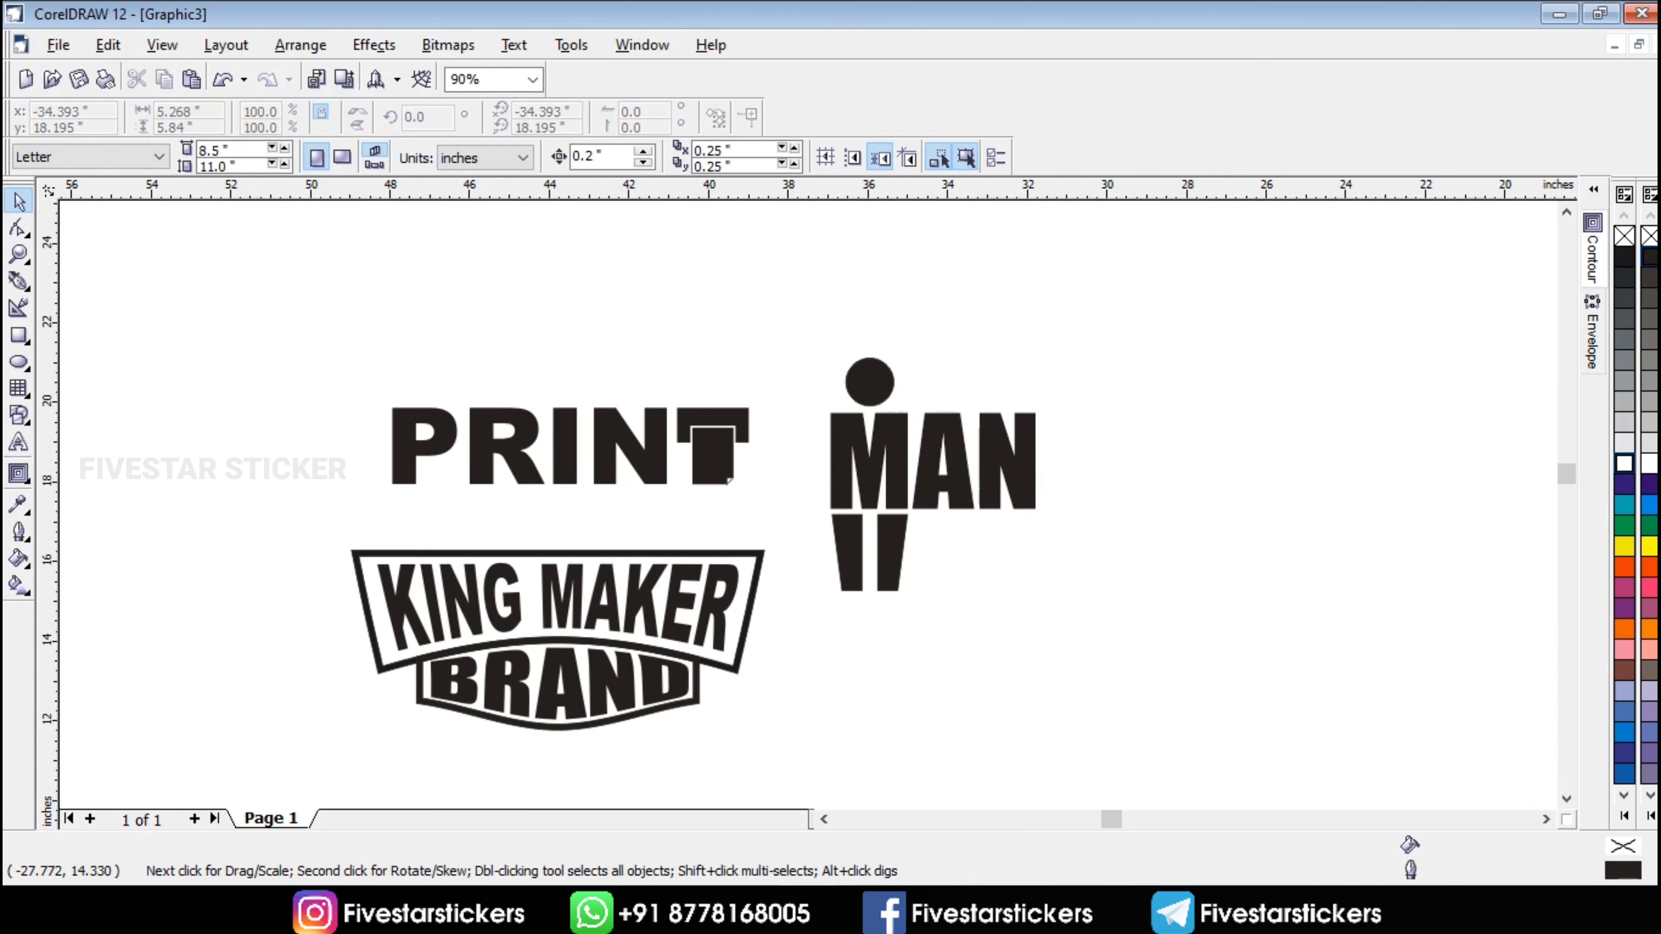
- Place a copy of the MAN text below the figure and change its wording to WOMEN
scroll(1136, 471, "down", 1)
left_click_drag(970, 487, 1104, 694)
right_click(1104, 694)
left_click(18, 443)
key("BackSpace")
key("BackSpace")
key("BackSpace")
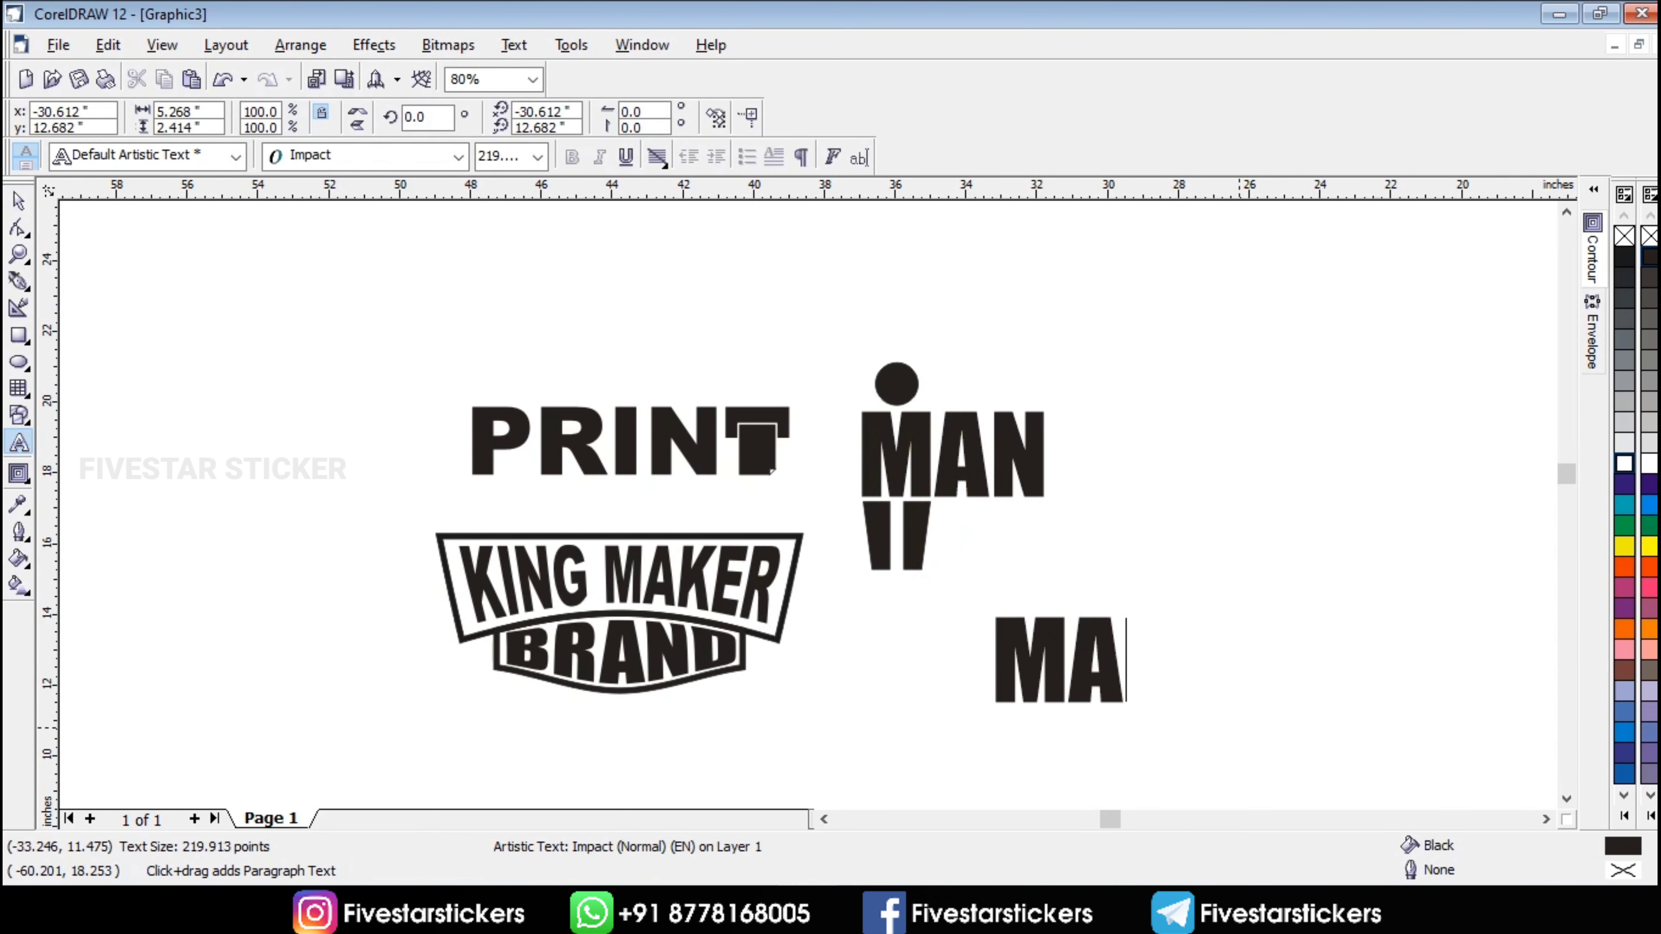
type("WO")
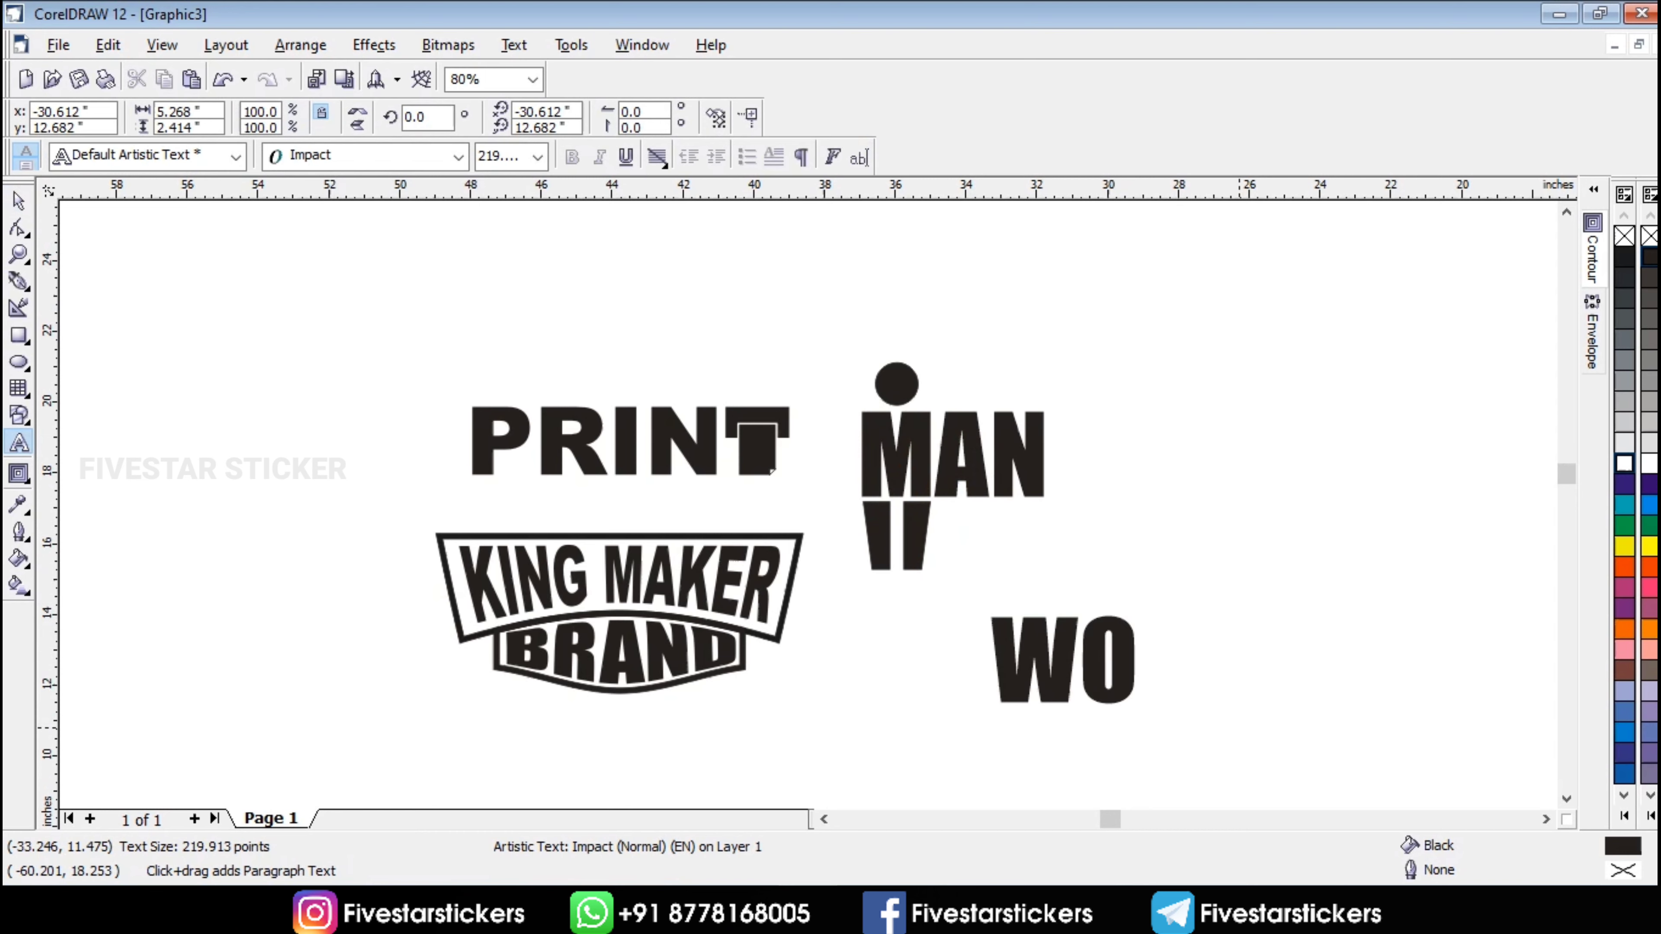
type("MEN")
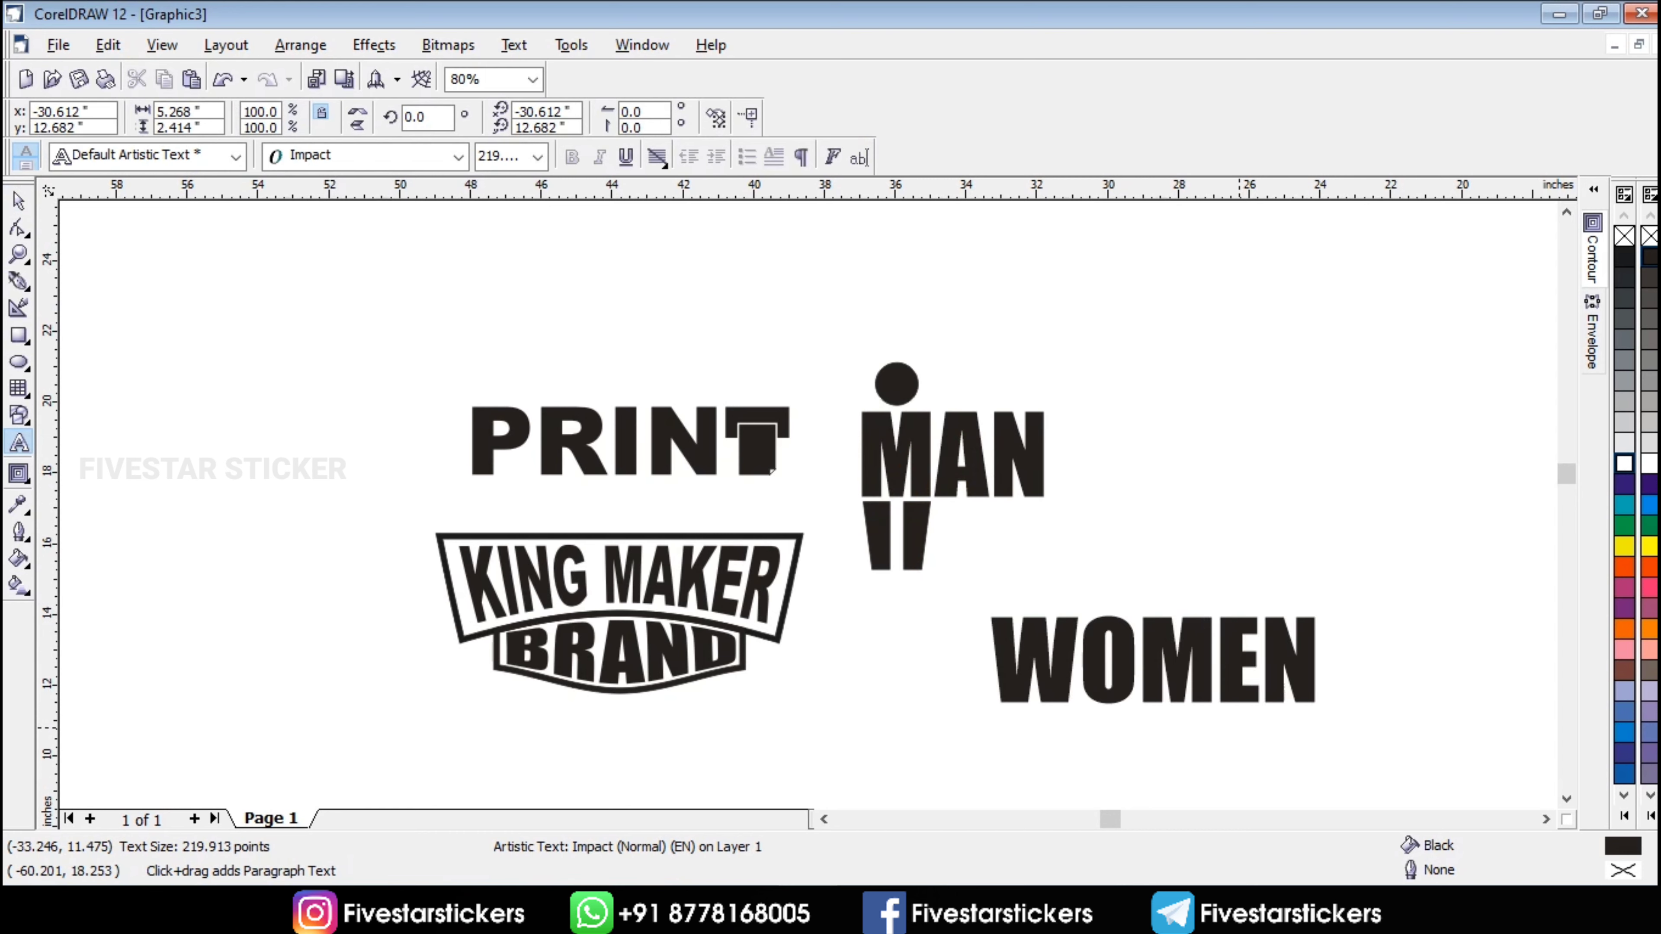
- Change the figure's lettering from MAN to MEN by replacing the A with an E
left_click(991, 454)
key("BackSpace")
type("E")
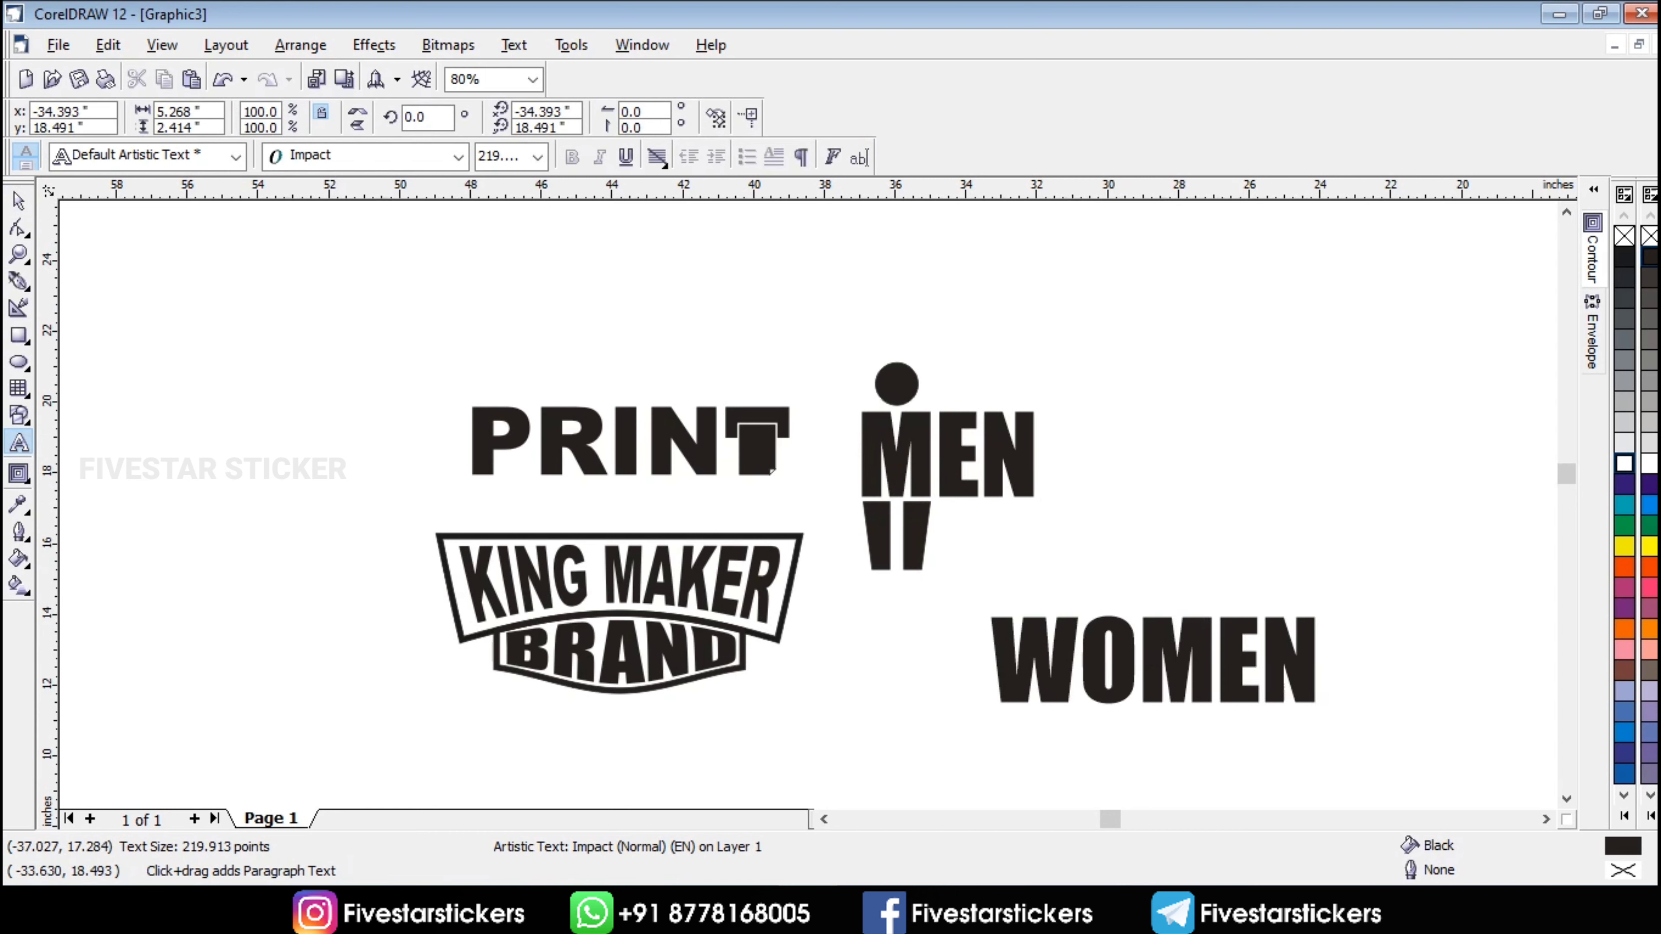
left_click(18, 201)
- Place a copy of the round head above the W of WOMEN and fine-tune its position over the letter's middle
scroll(1118, 669, "up", 1)
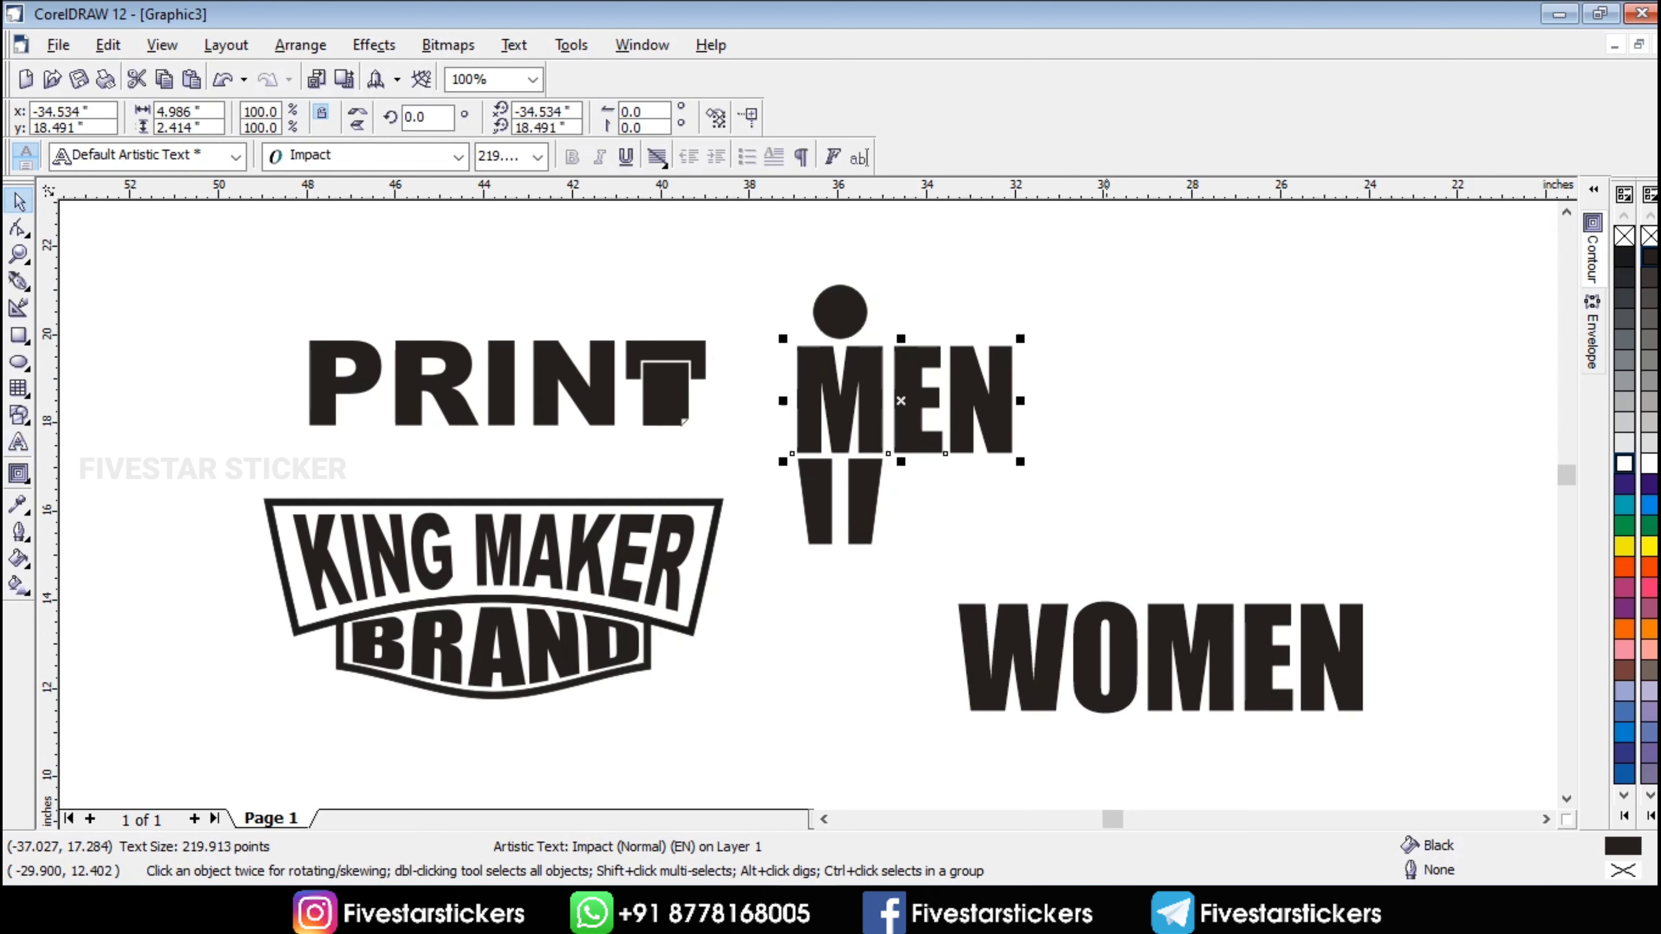
left_click(844, 309)
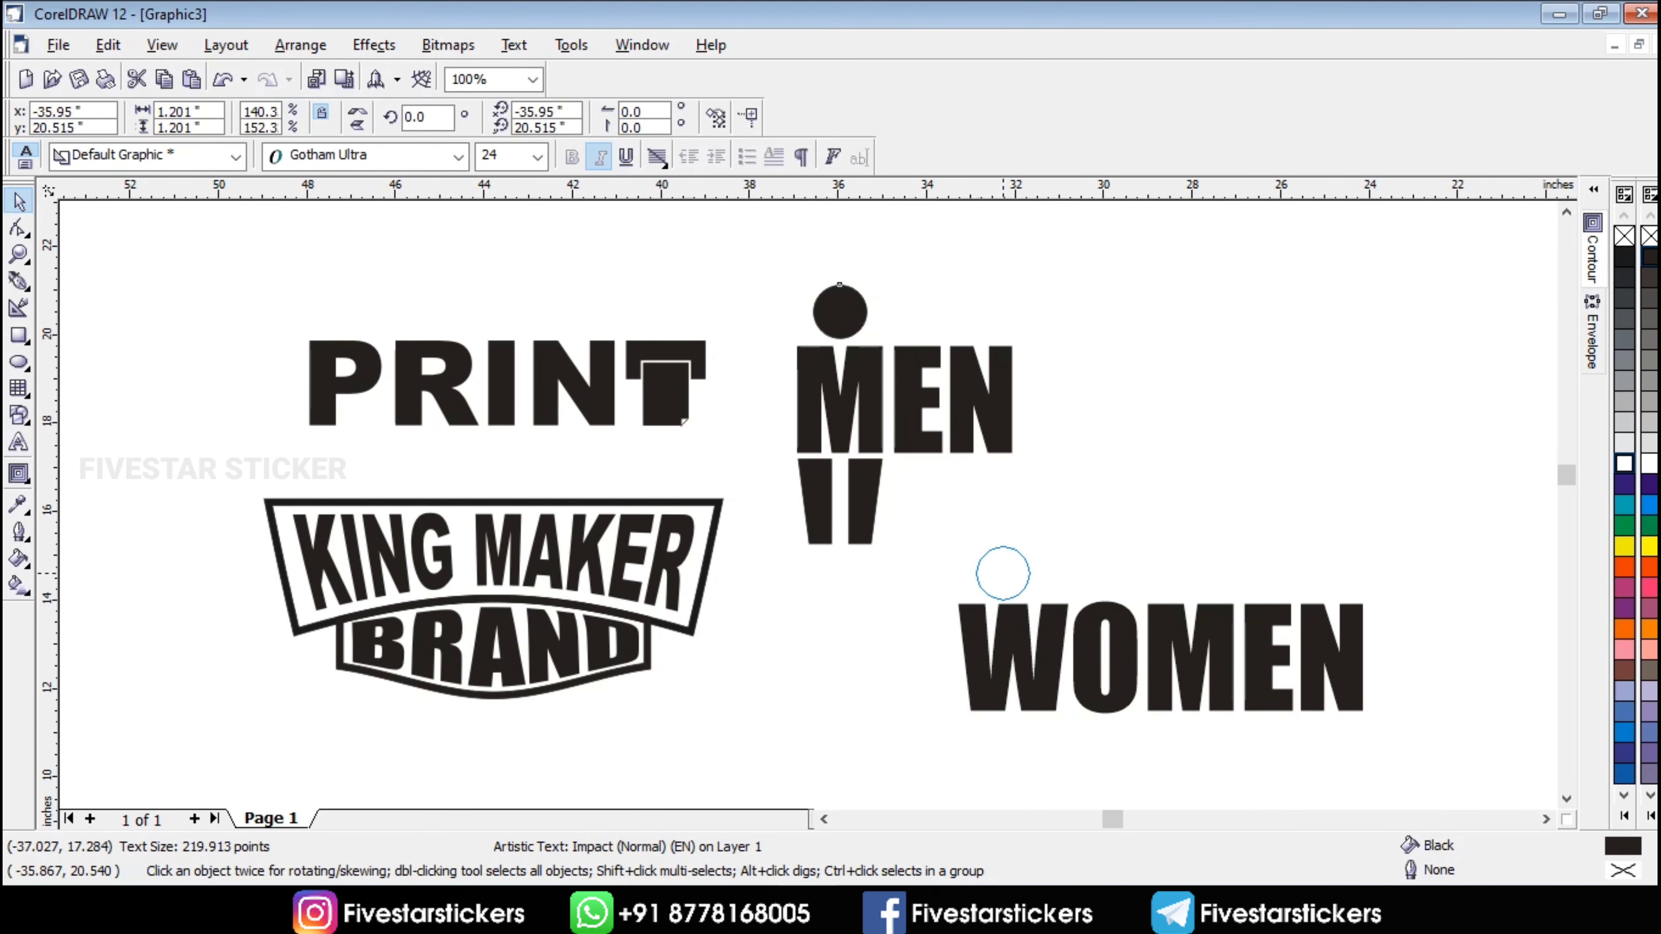
left_click_drag(1007, 571, 1019, 566)
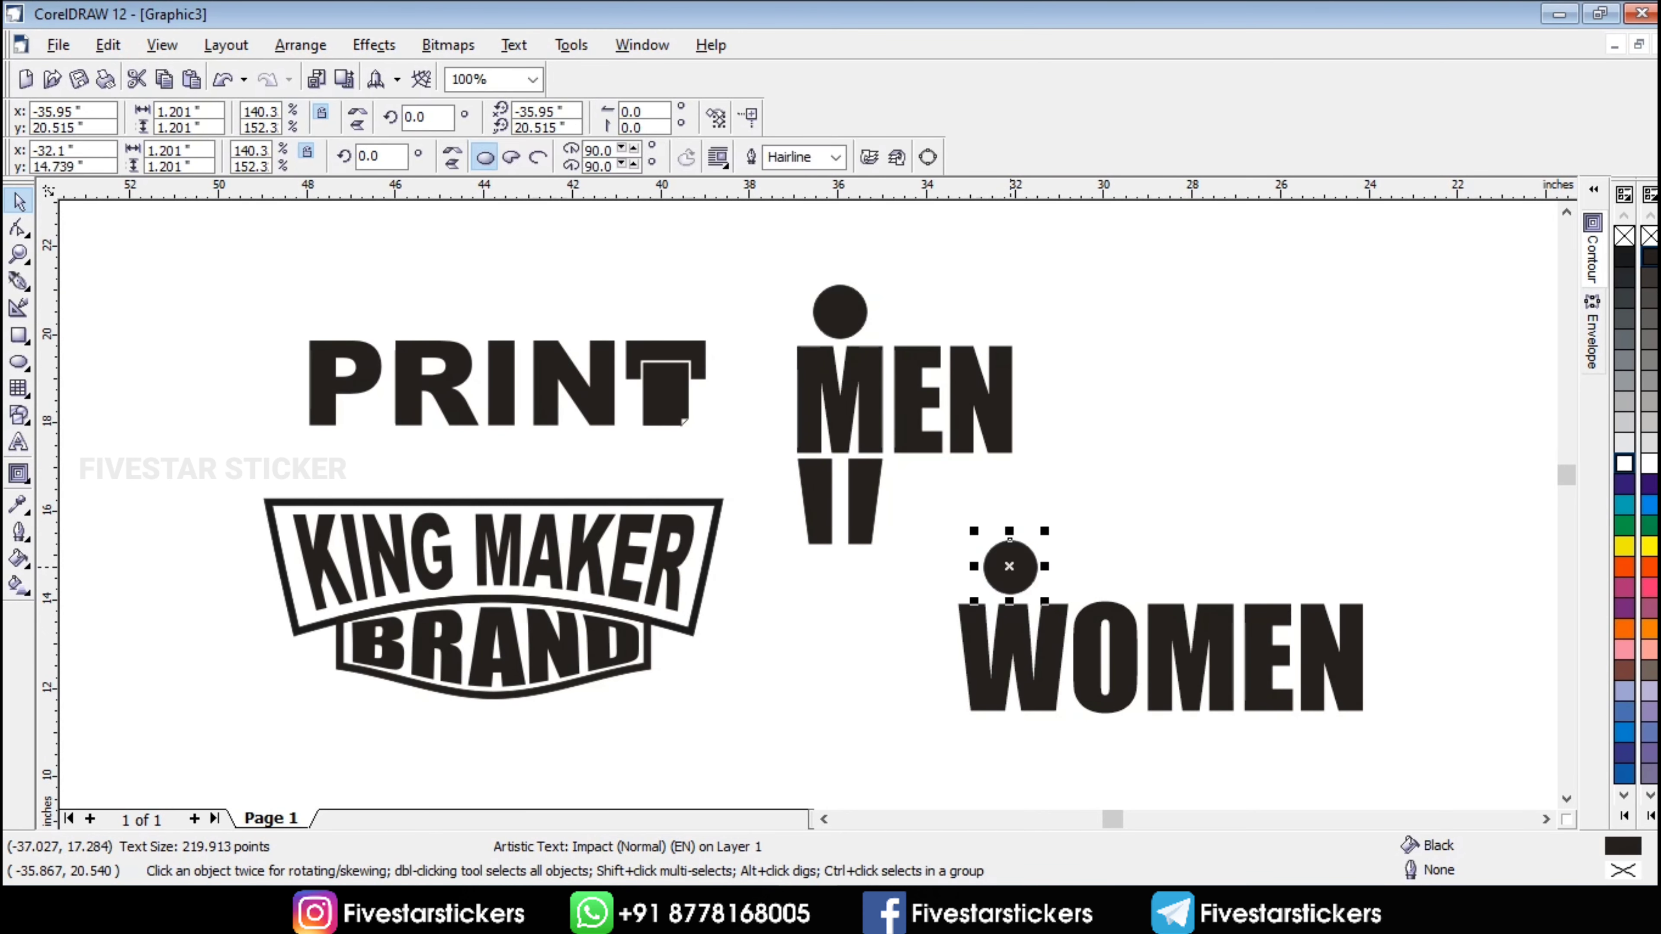
scroll(1000, 743, "up", 4)
scroll(1048, 349, "up", 2)
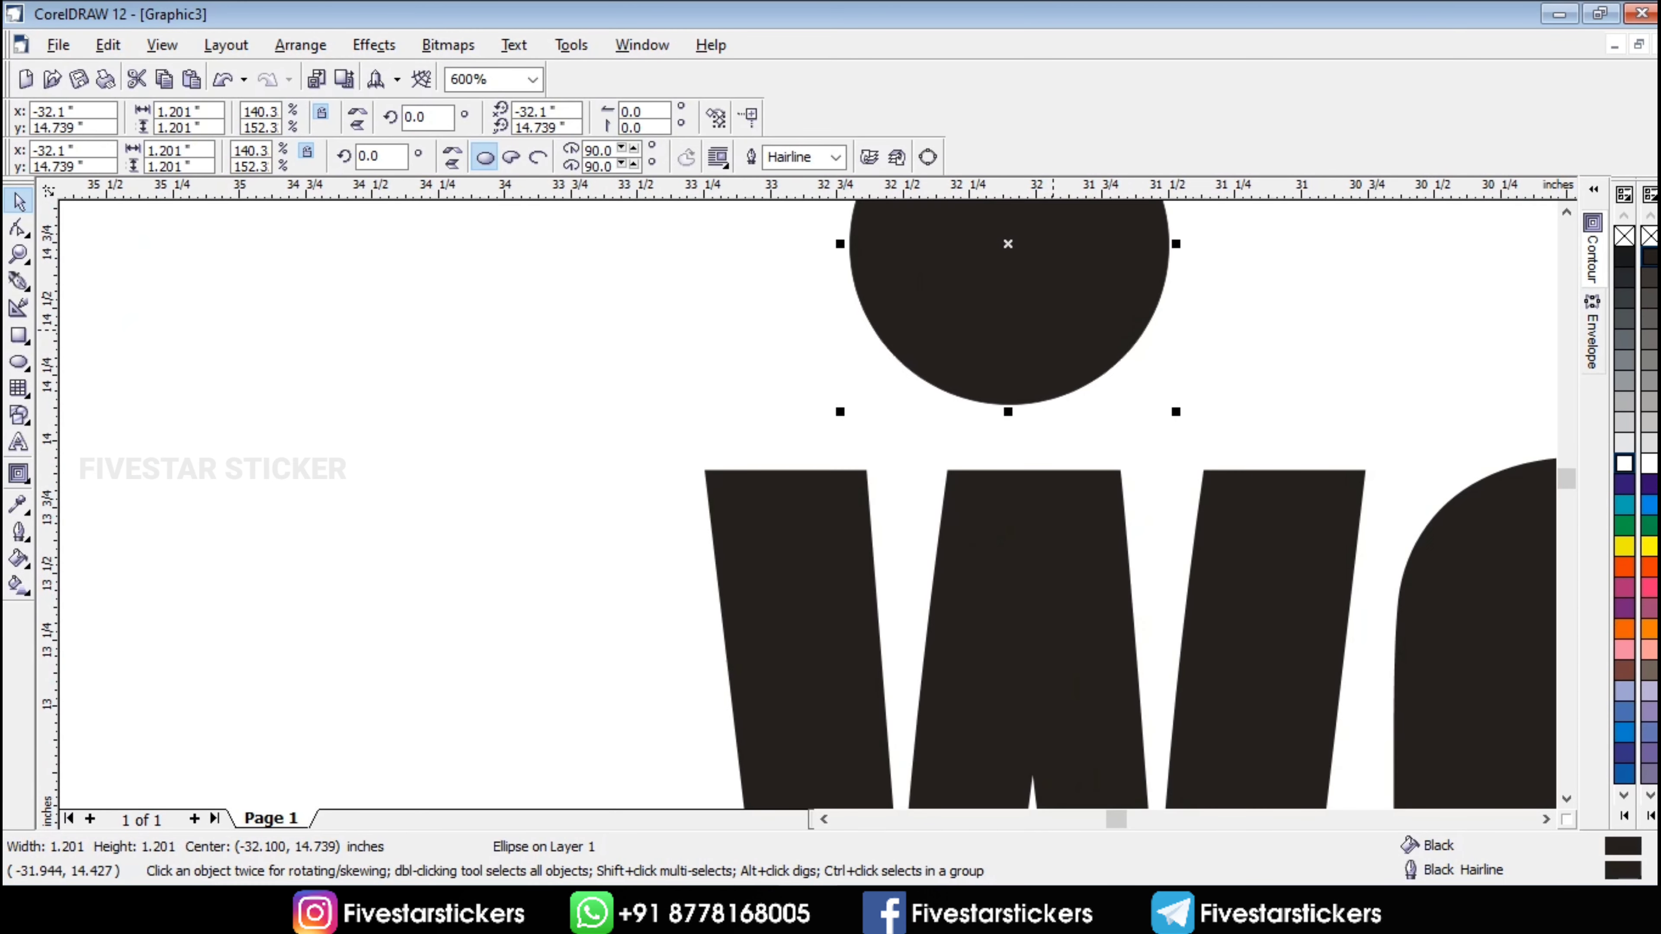
left_click_drag(1048, 351, 1059, 358)
- Draw a rectangle about 1.94 by 0.96 inches just below the W, matching the width of its base
scroll(1149, 328, "down", 4)
scroll(1152, 326, "up", 6)
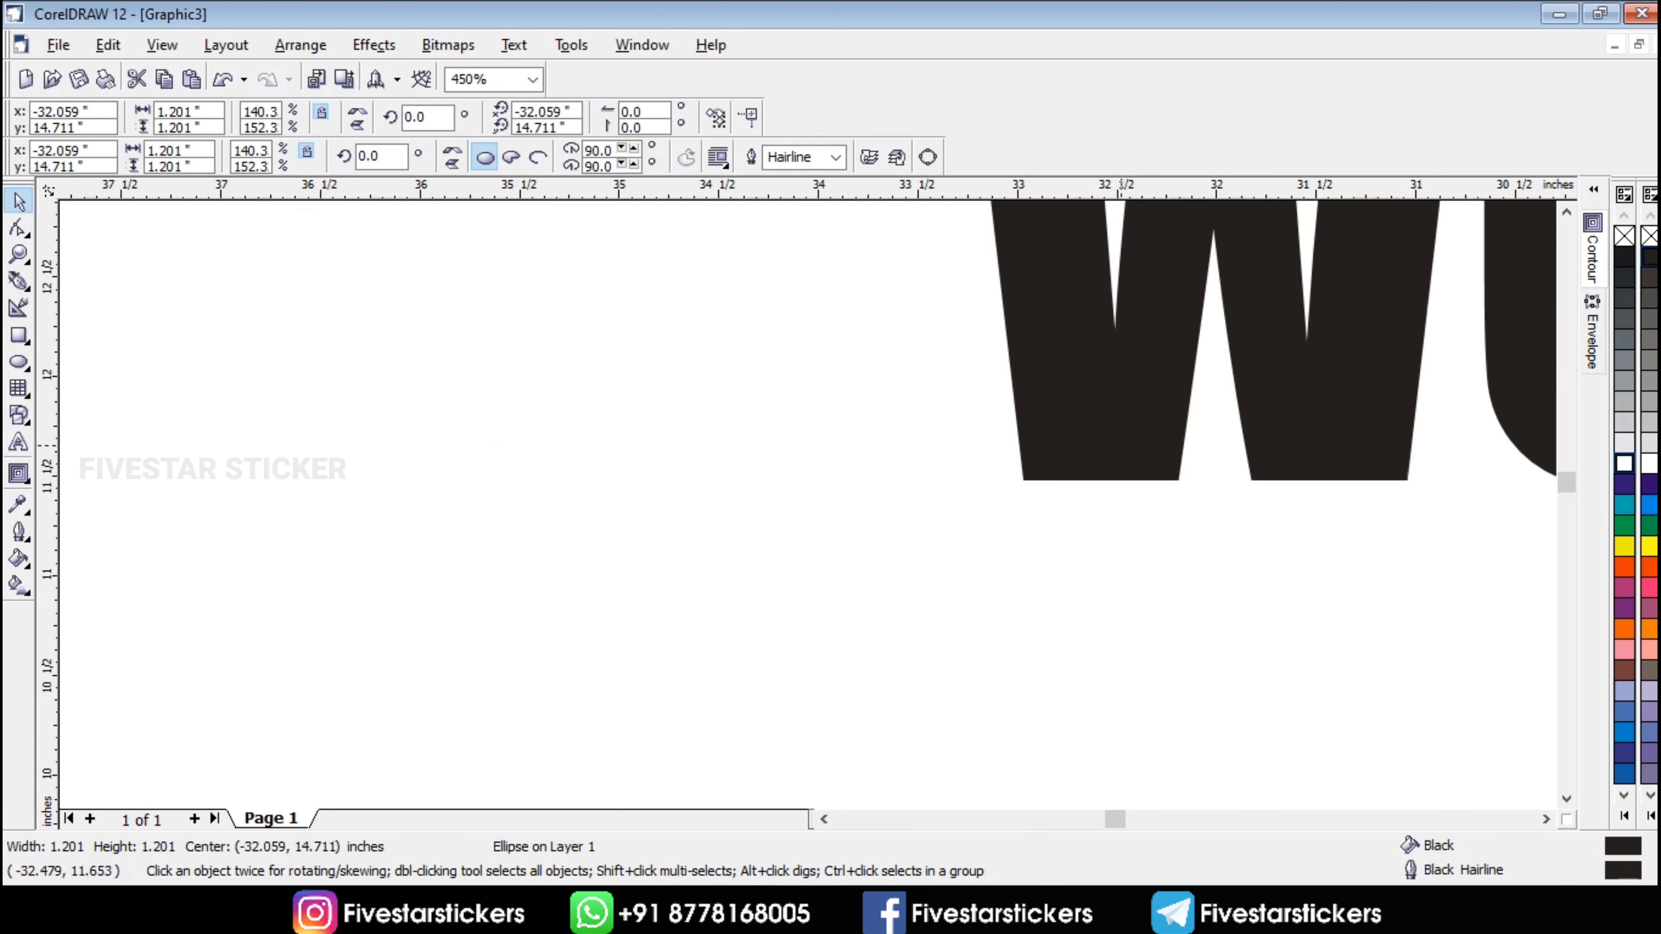
left_click(19, 281)
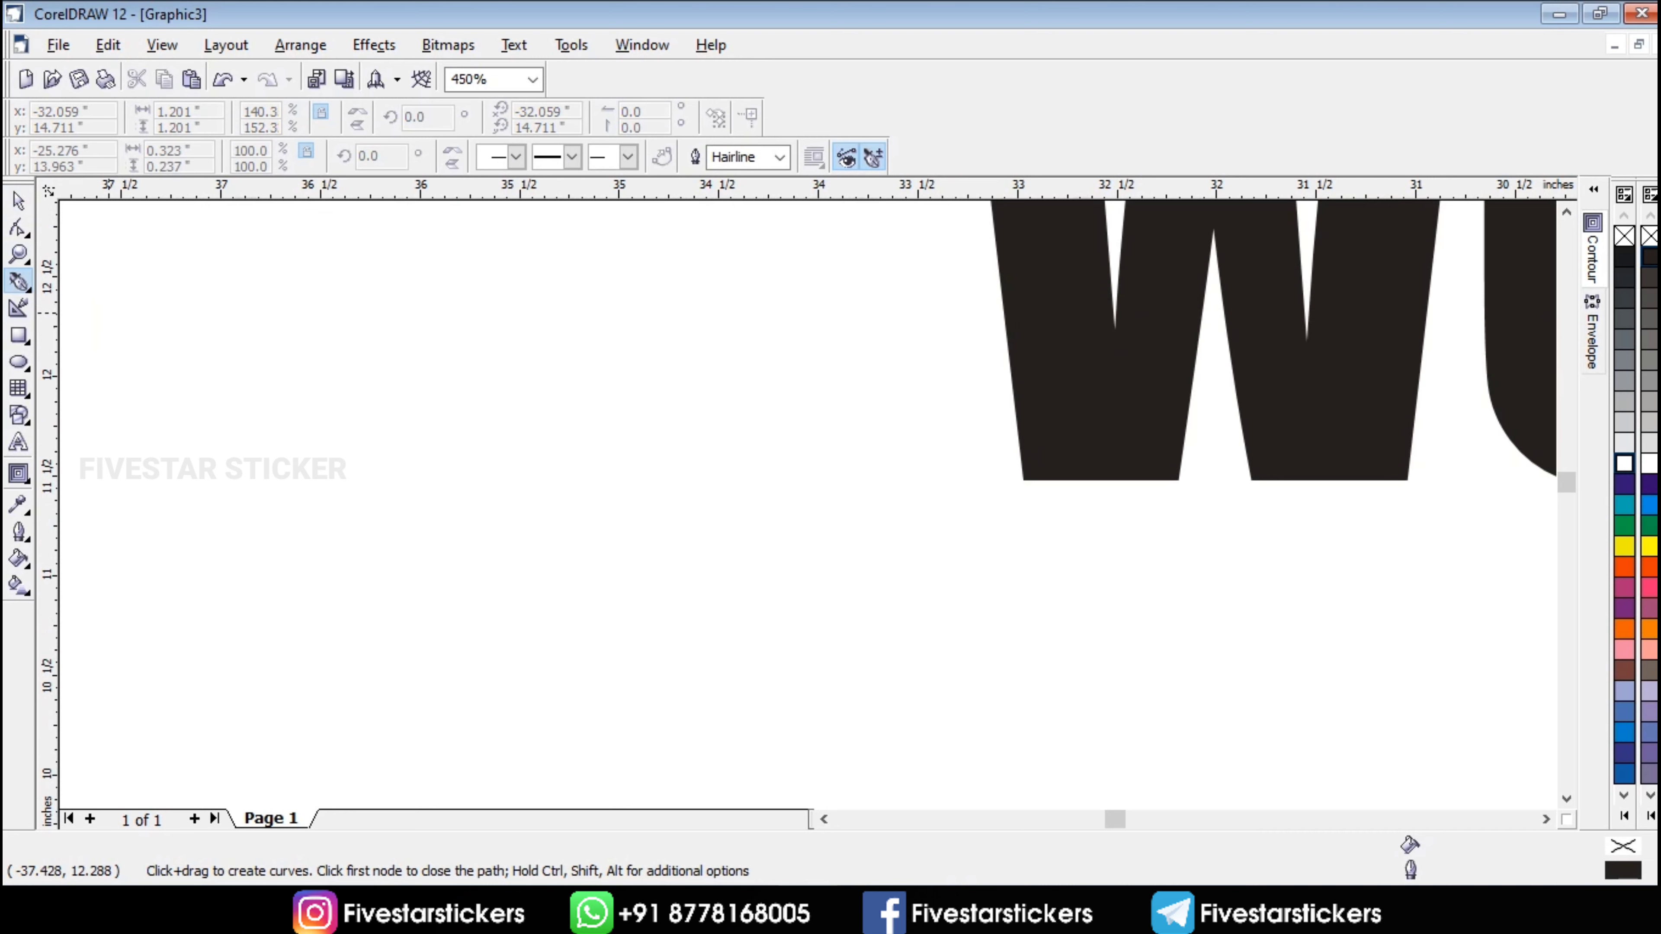
key("F6")
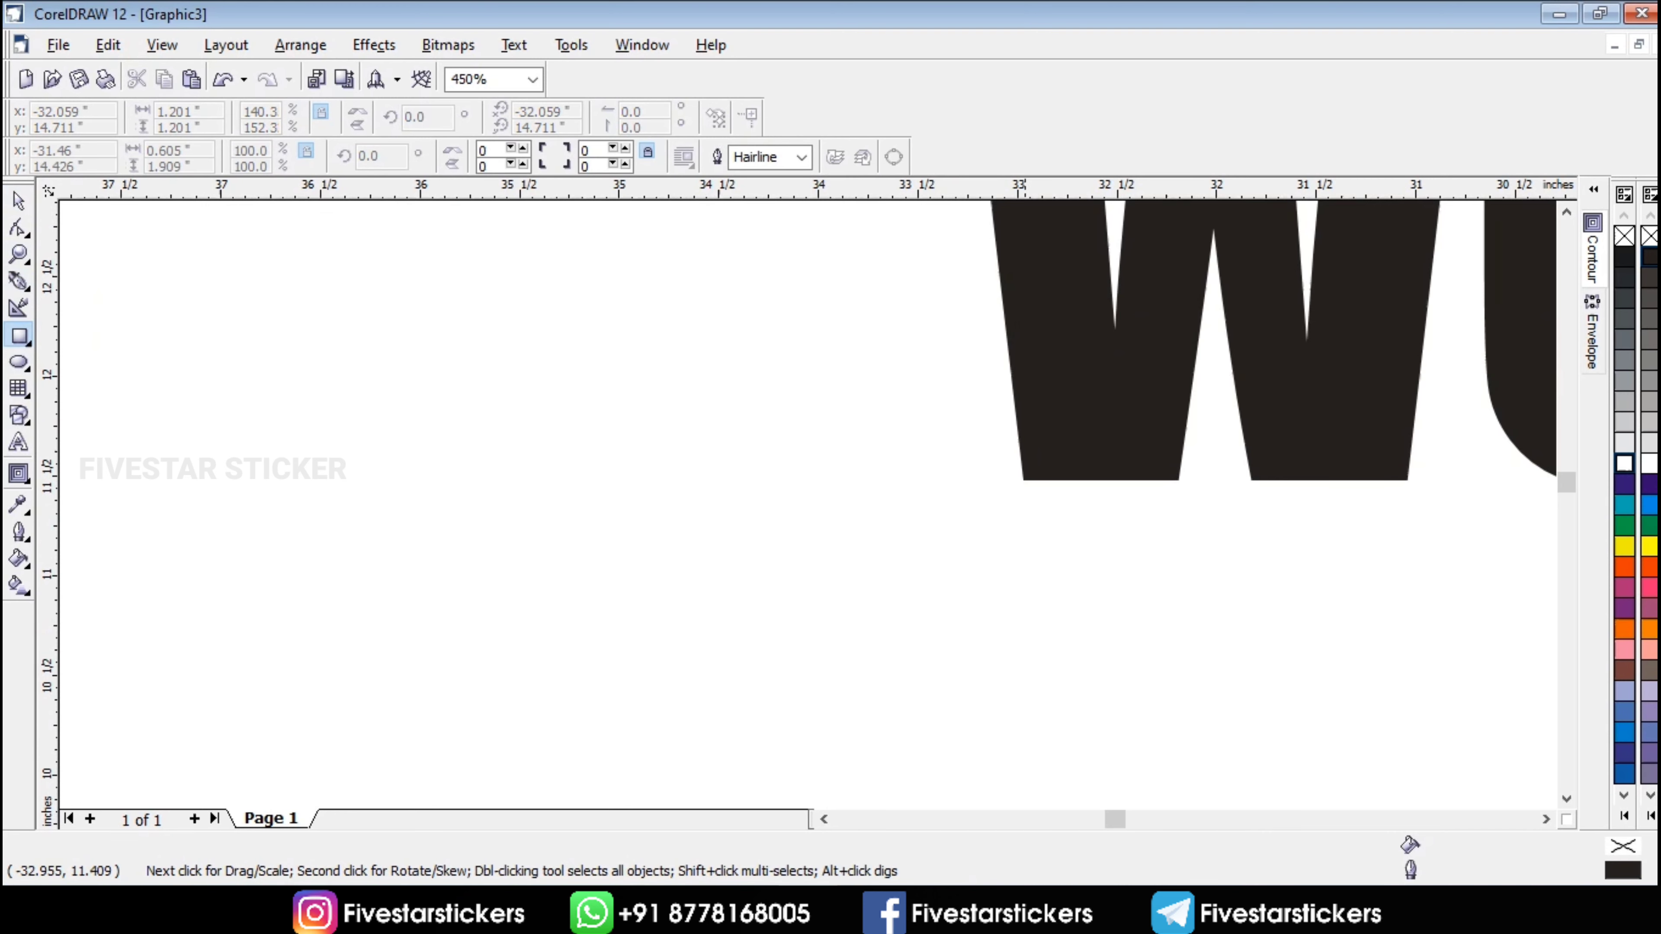
left_click_drag(1025, 495, 1409, 686)
scroll(229, 332, "down", 1)
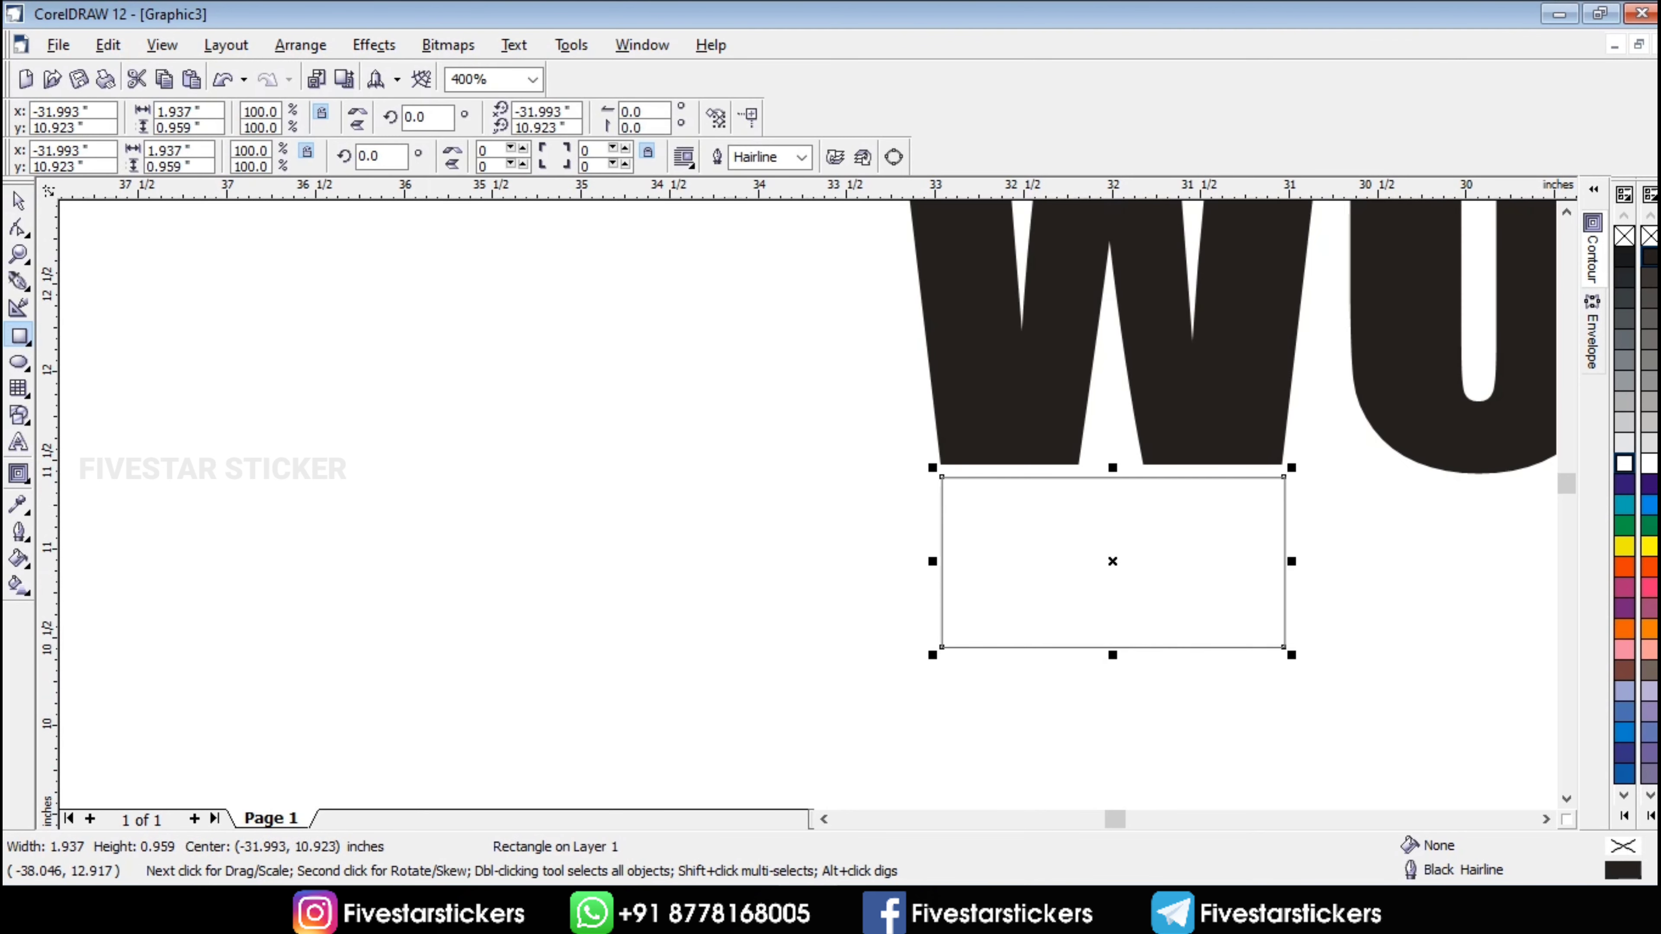
- Convert the rectangle to curves and flare it into a skirt by moving each bottom corner node 0.4 inches outward
key("space")
left_click(300, 44)
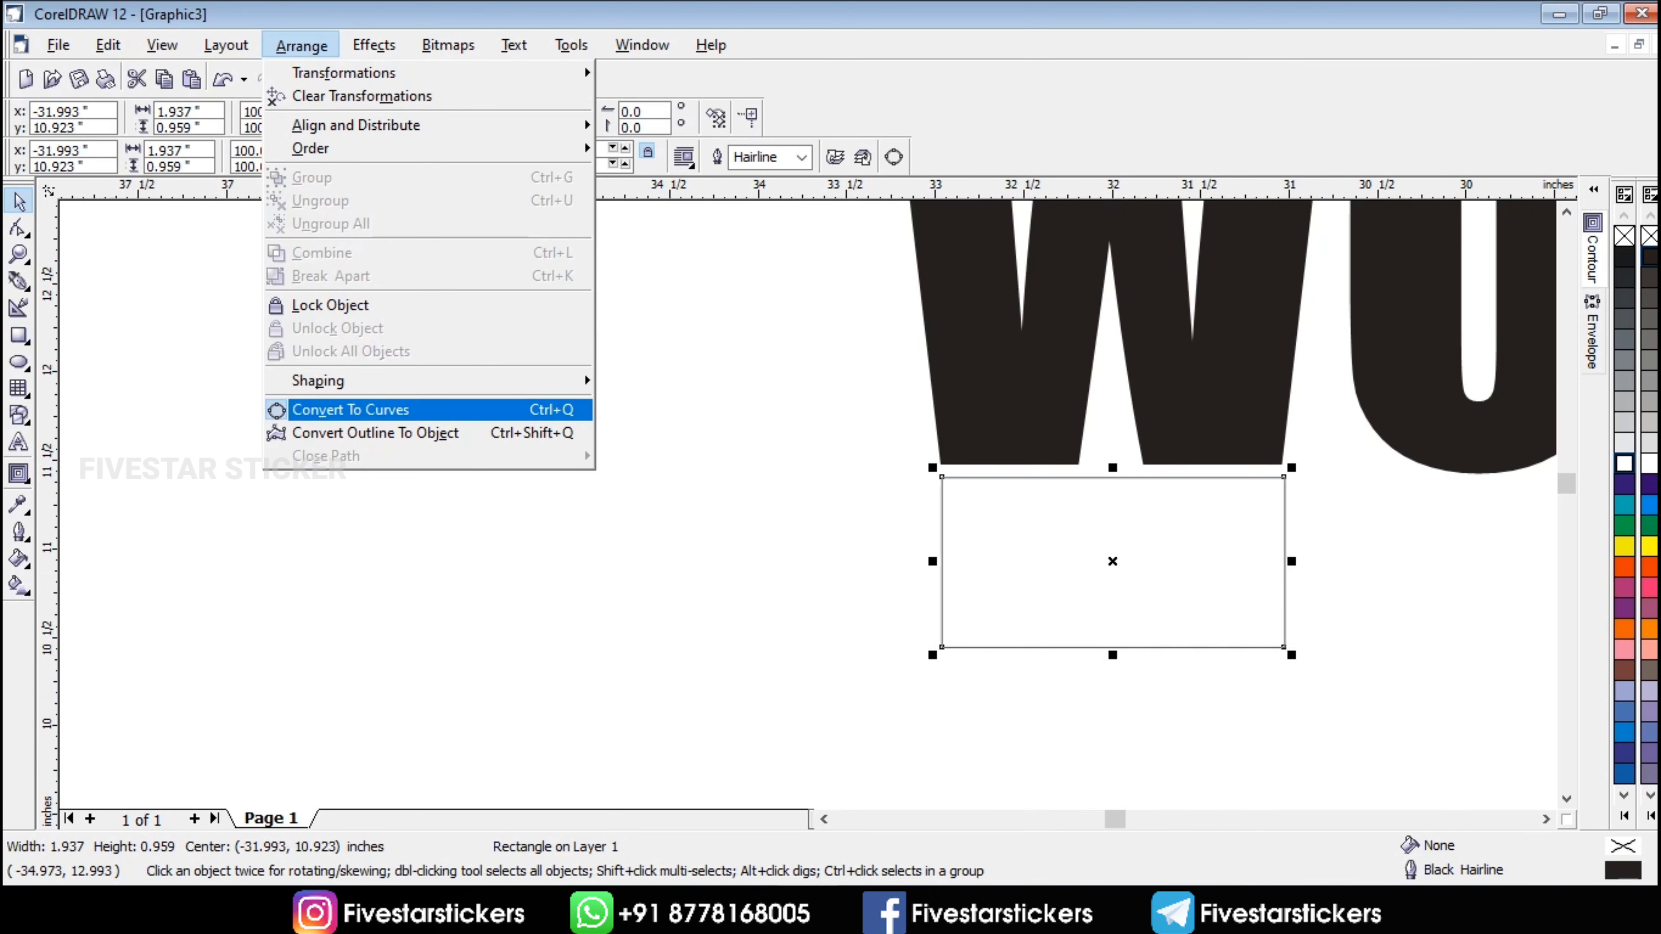
left_click(405, 412)
scroll(1059, 615, "up", 1)
key("F10")
left_click(927, 652)
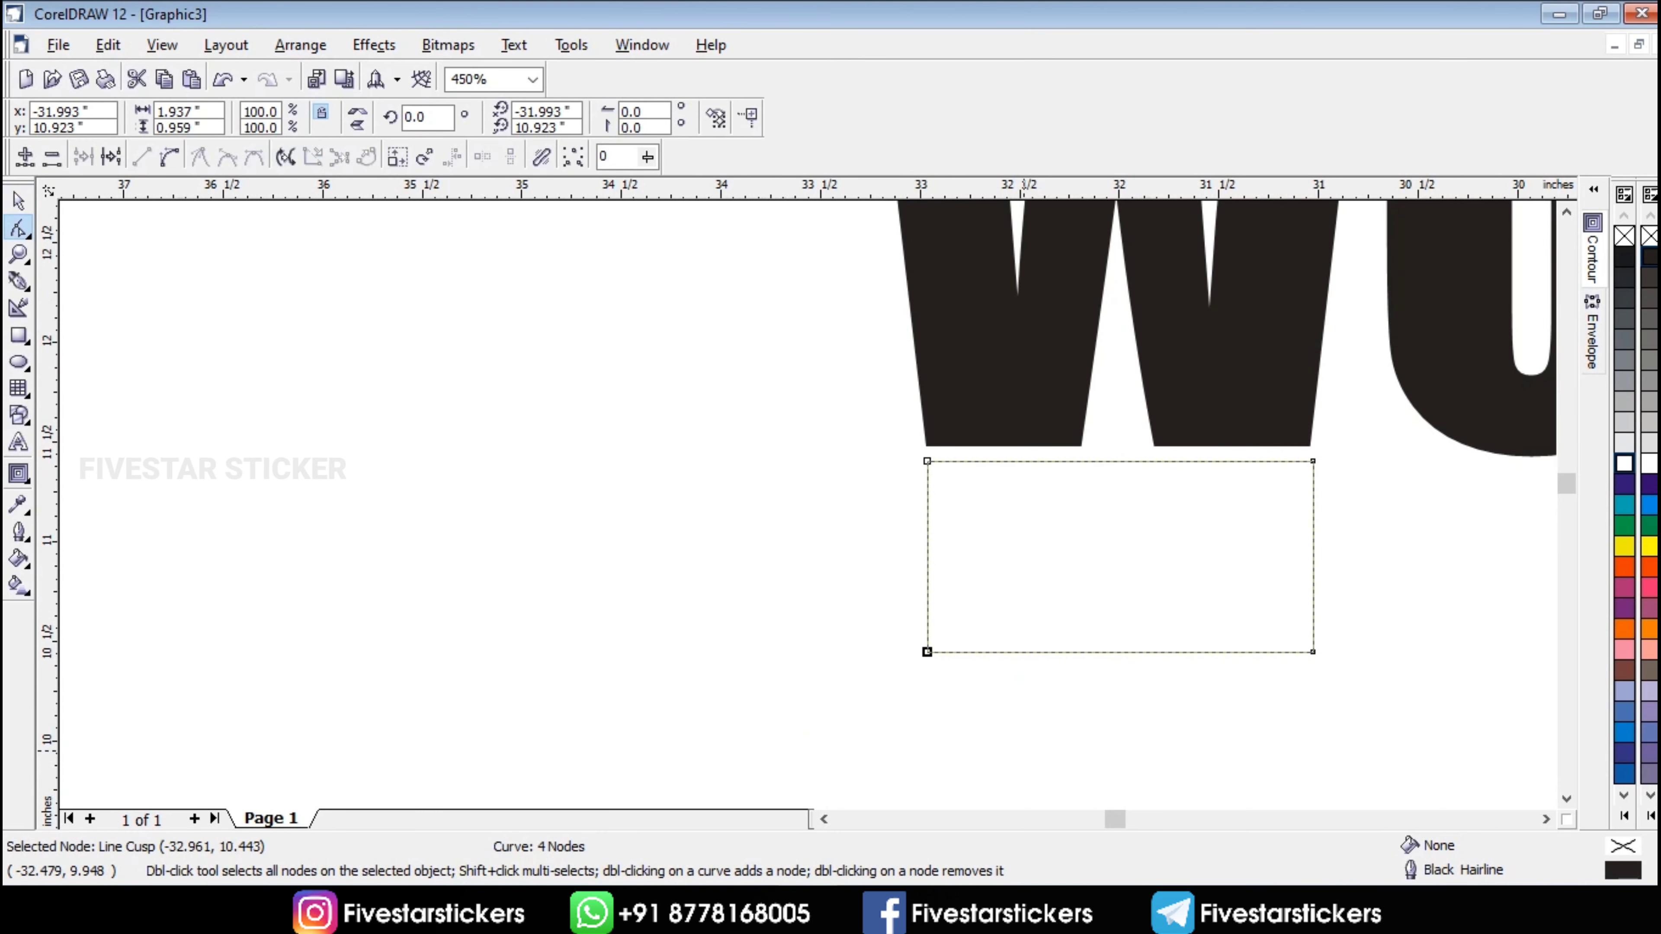
left_click_drag(927, 652, 887, 651)
key("Left")
left_click_drag(1401, 587, 1300, 677)
key("Right")
key("Right")
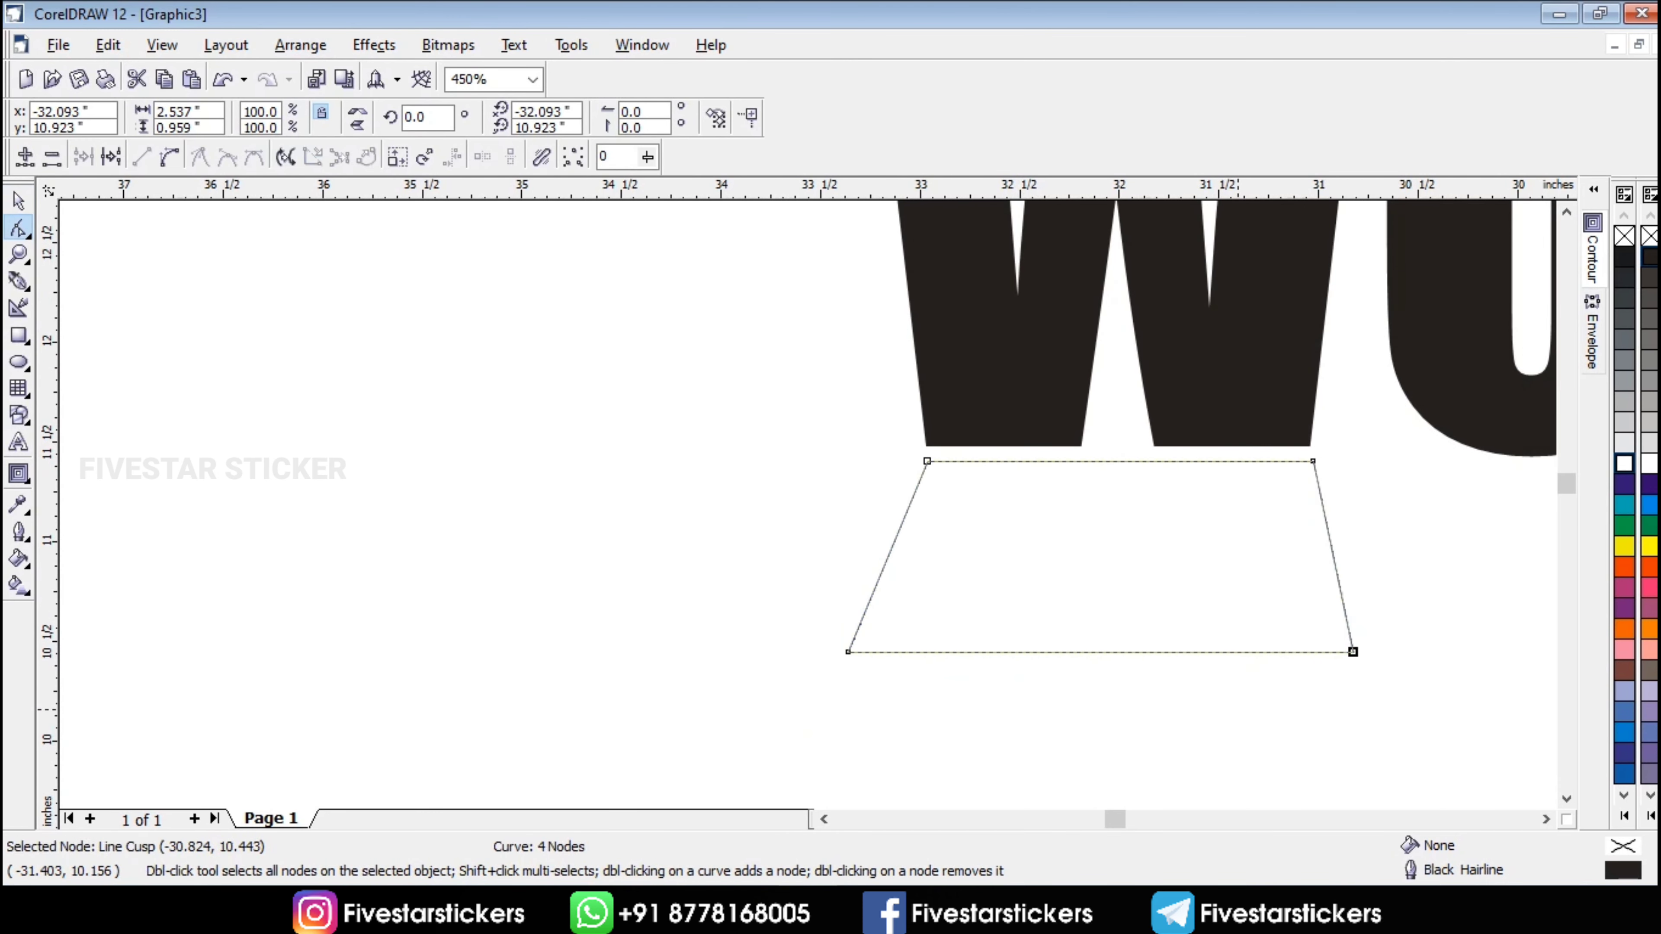
key("space")
- Fill the skirt shape below the W with black
scroll(763, 600, "down", 2)
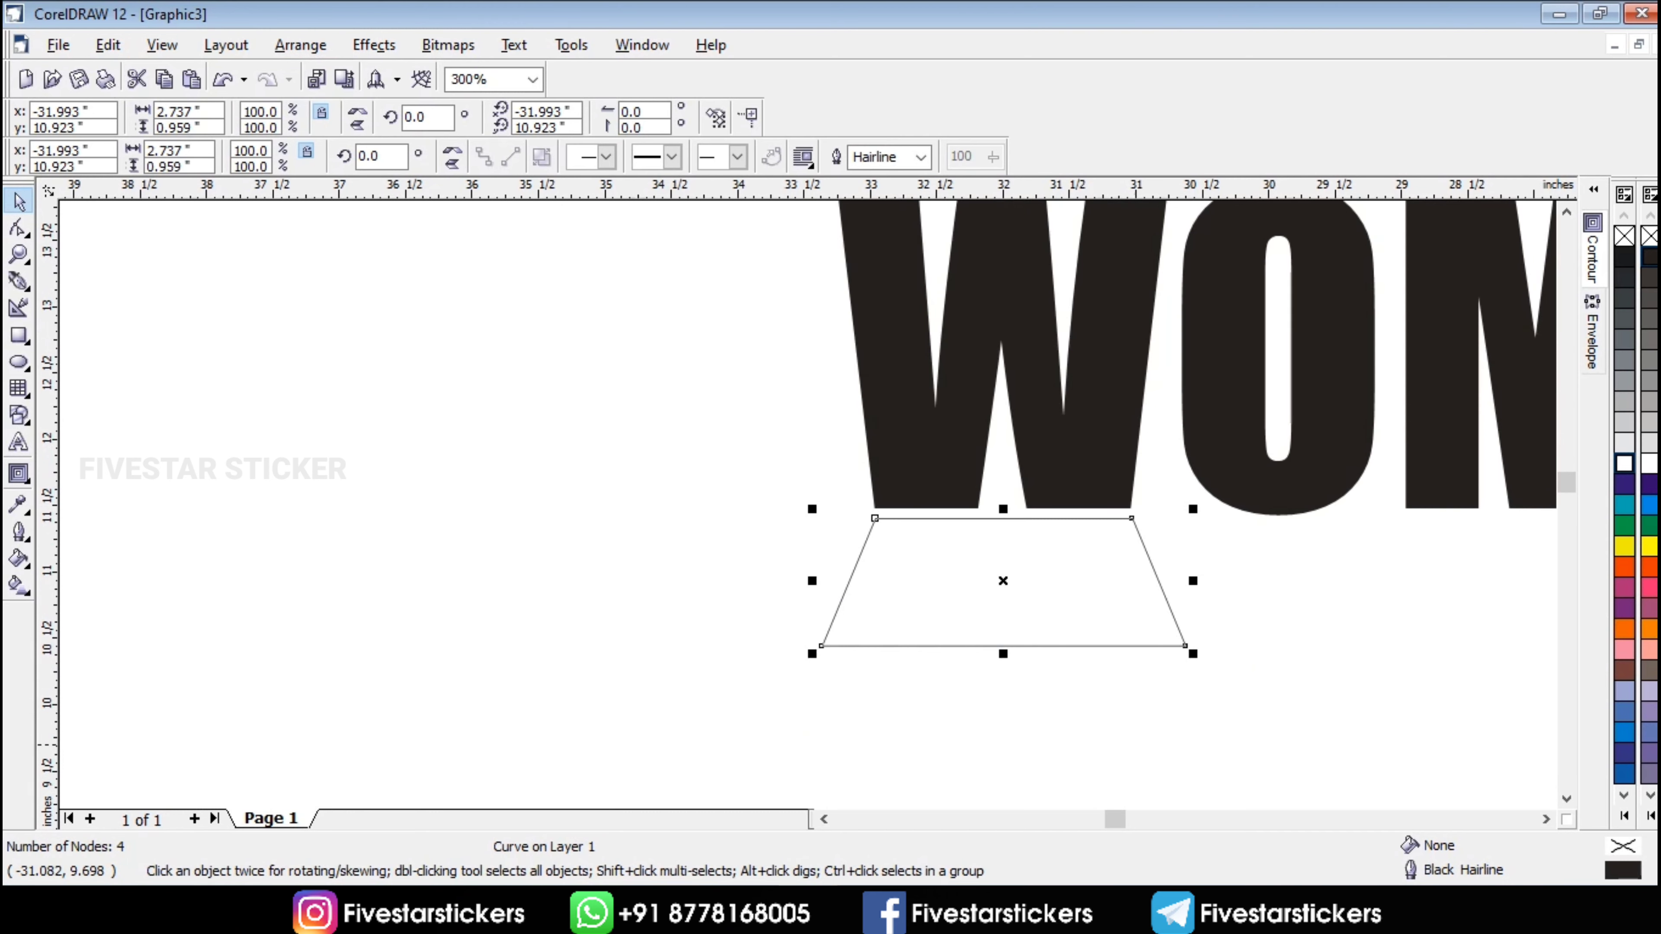
key("Escape")
left_click(1103, 554)
left_click(1649, 256)
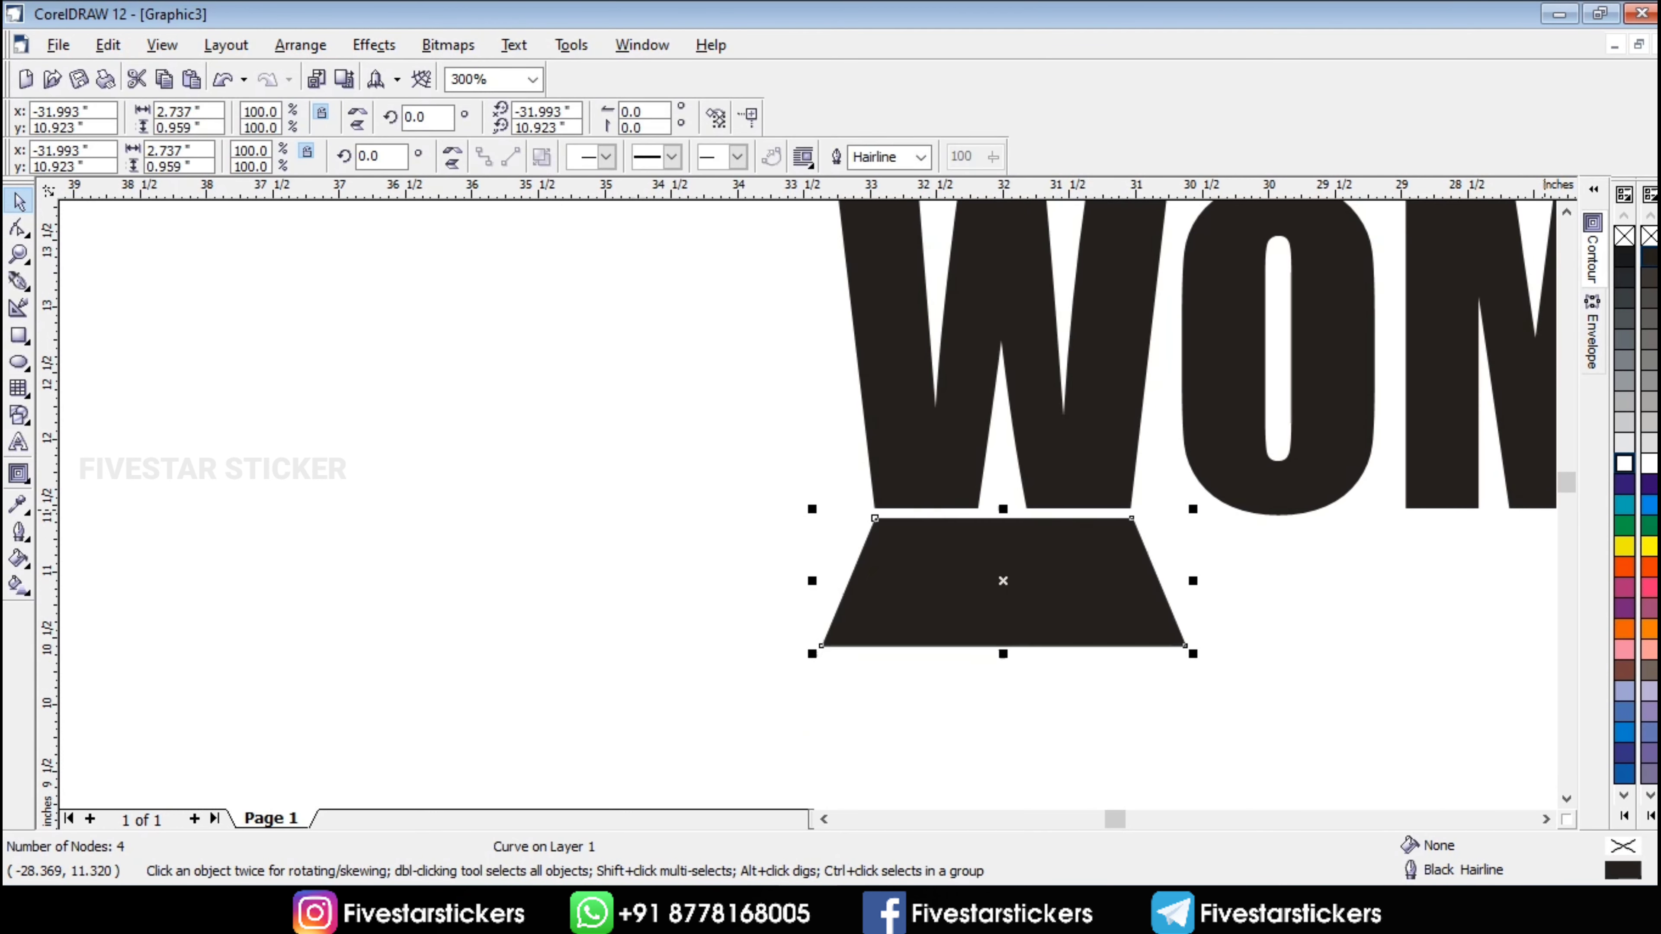
- Place a copy of the MEN figure's two legs centrally below the skirt
scroll(1211, 600, "down", 2)
left_click_drag(916, 483, 1185, 638)
right_click(1186, 639)
left_click(1266, 686)
scroll(1263, 687, "down", 2)
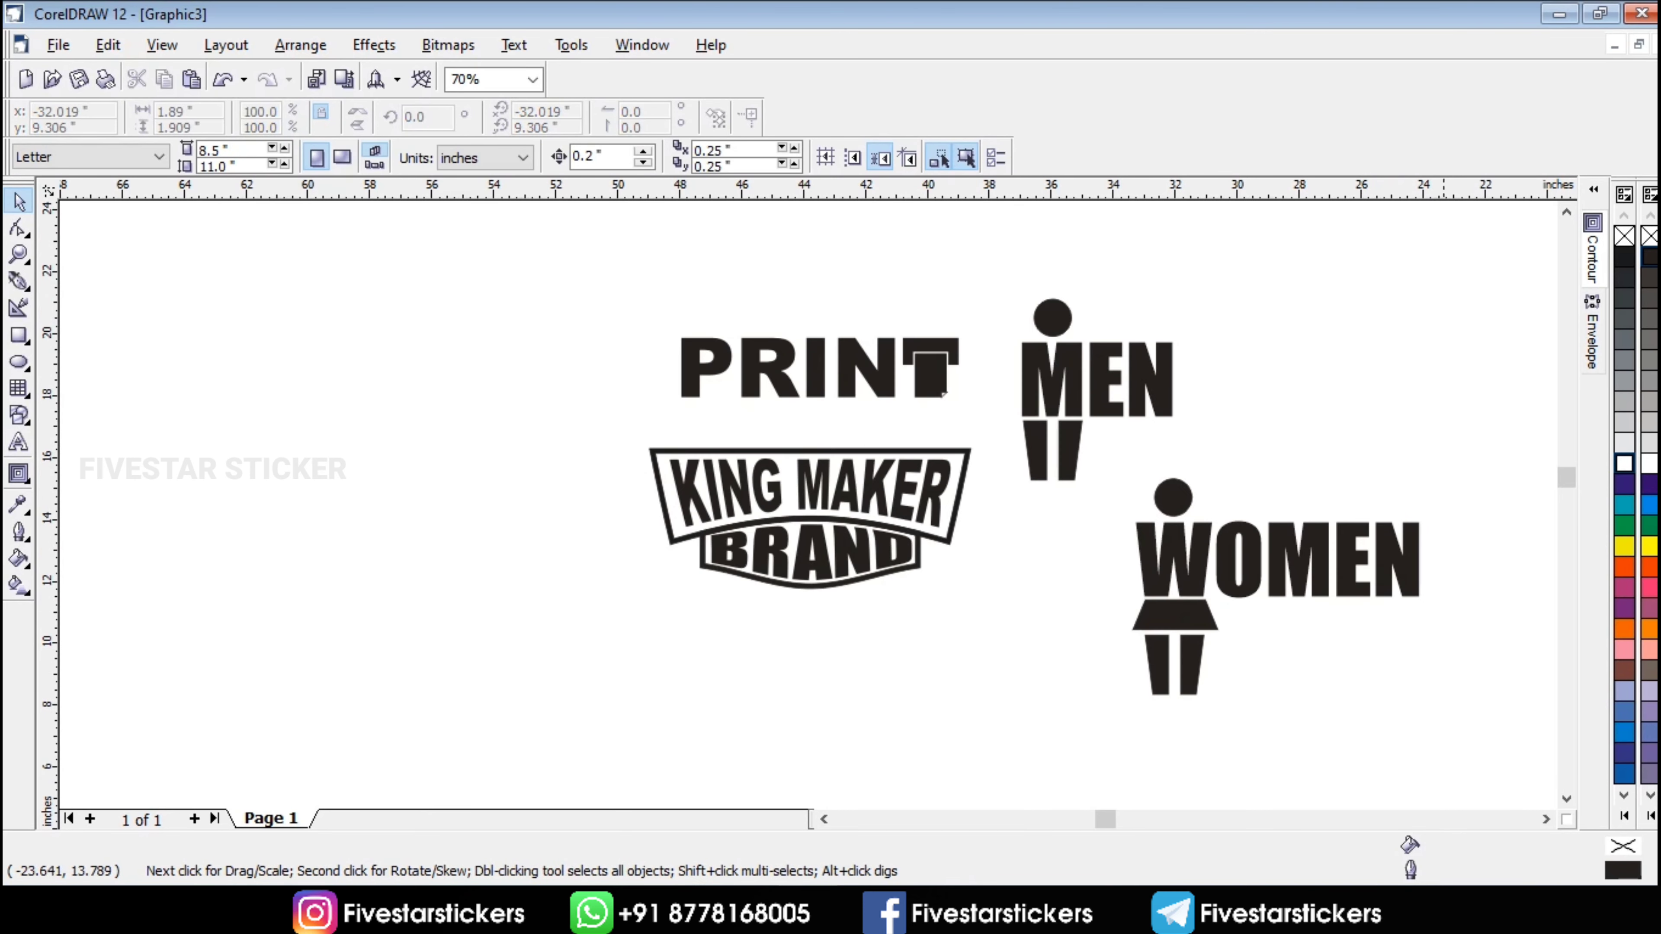
- Move the whole WOMEN figure with its head, skirt and legs to sit directly below the MEN figure
left_click_drag(1475, 464, 1112, 699)
scroll(1270, 653, "down", 1)
left_click_drag(1247, 569, 1133, 594)
left_click(1345, 750)
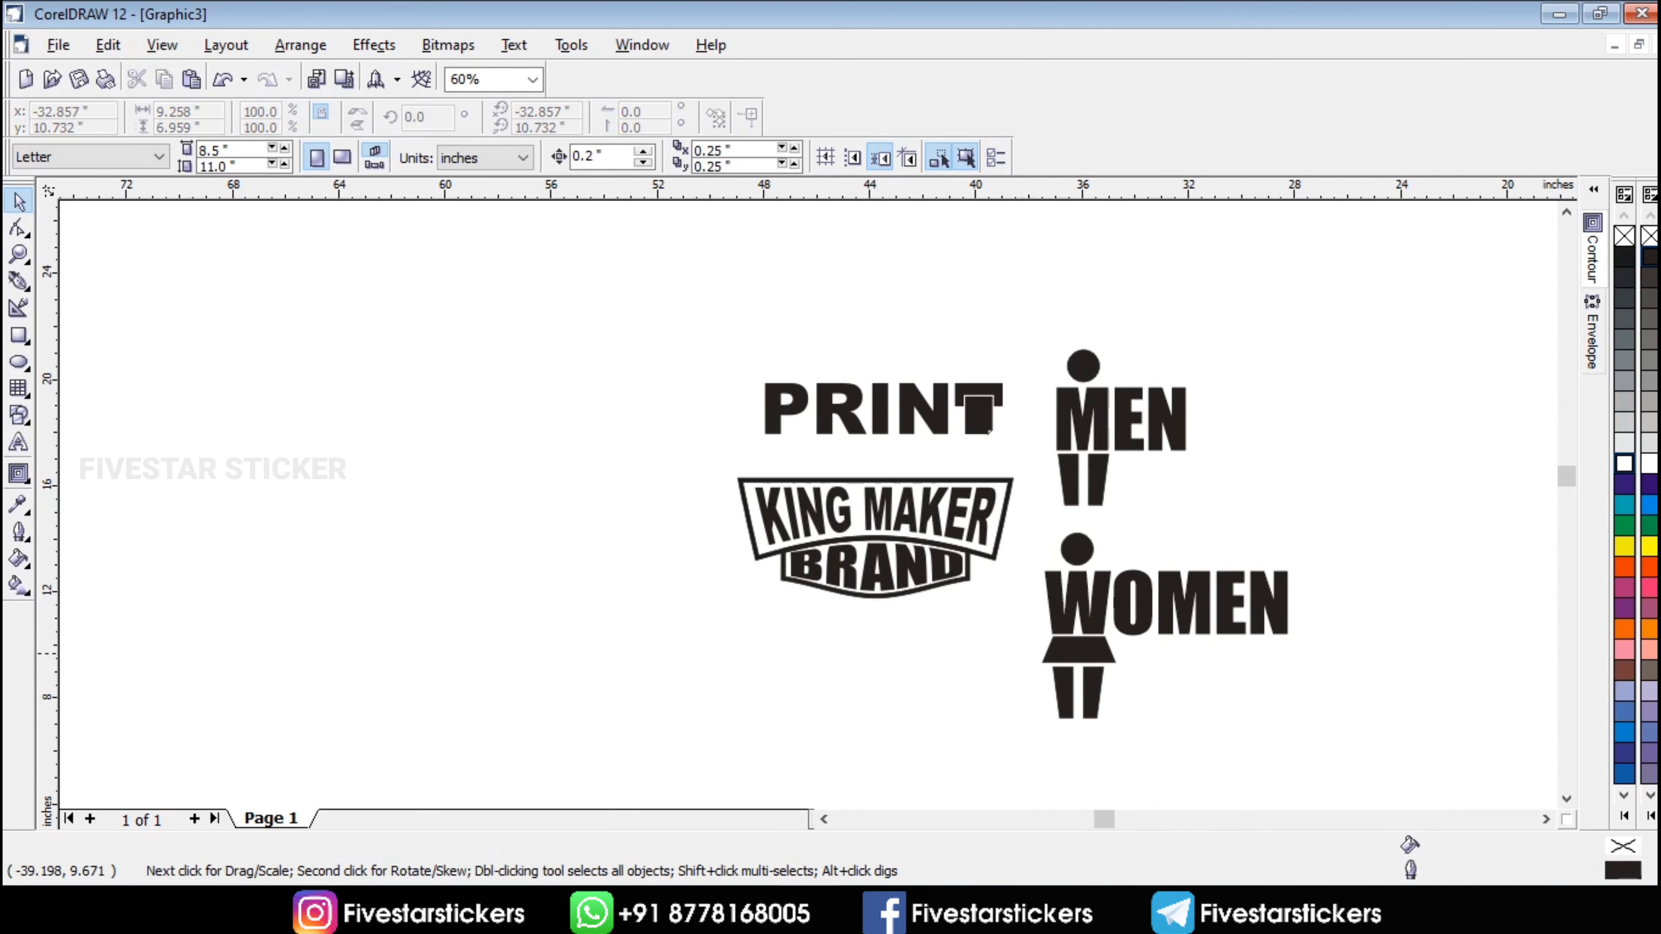
- Add the artistic text PENSIL in Impact beside the BRAND badge and enlarge it to about 205.6 points
scroll(989, 432, "up", 2)
key("F8")
left_click(470, 541)
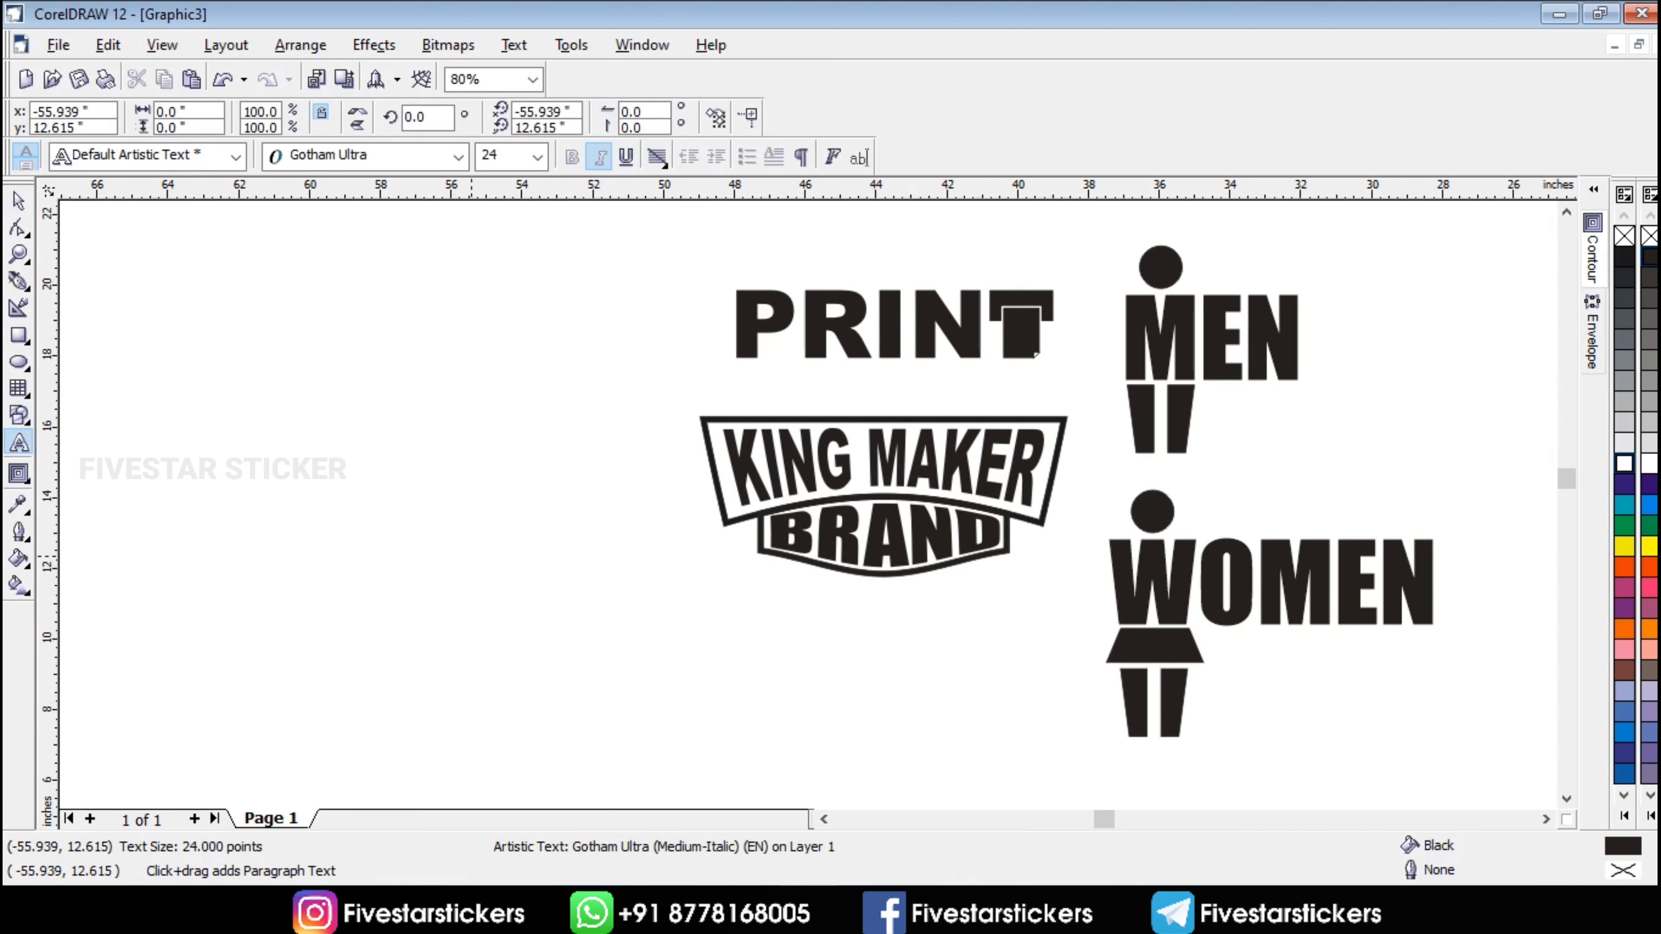
left_click(457, 157)
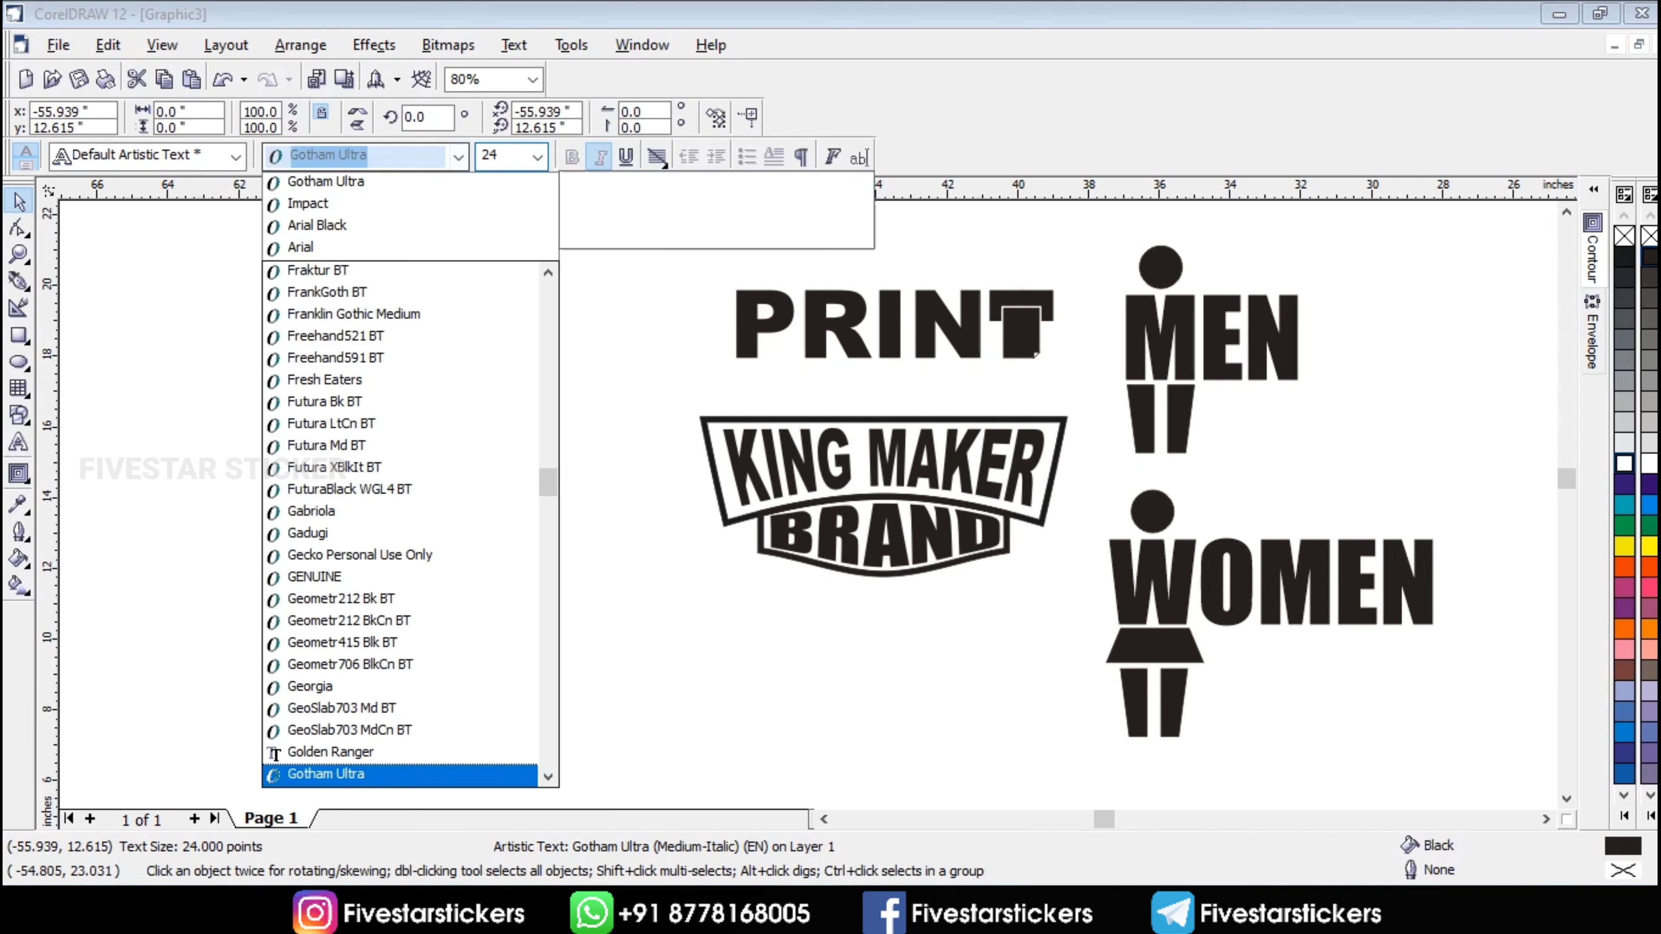
left_click(307, 203)
left_click_drag(496, 557, 720, 618)
scroll(512, 587, "up", 1)
- Correct the new text to PENCIL by replacing the S with a C
left_click(18, 442)
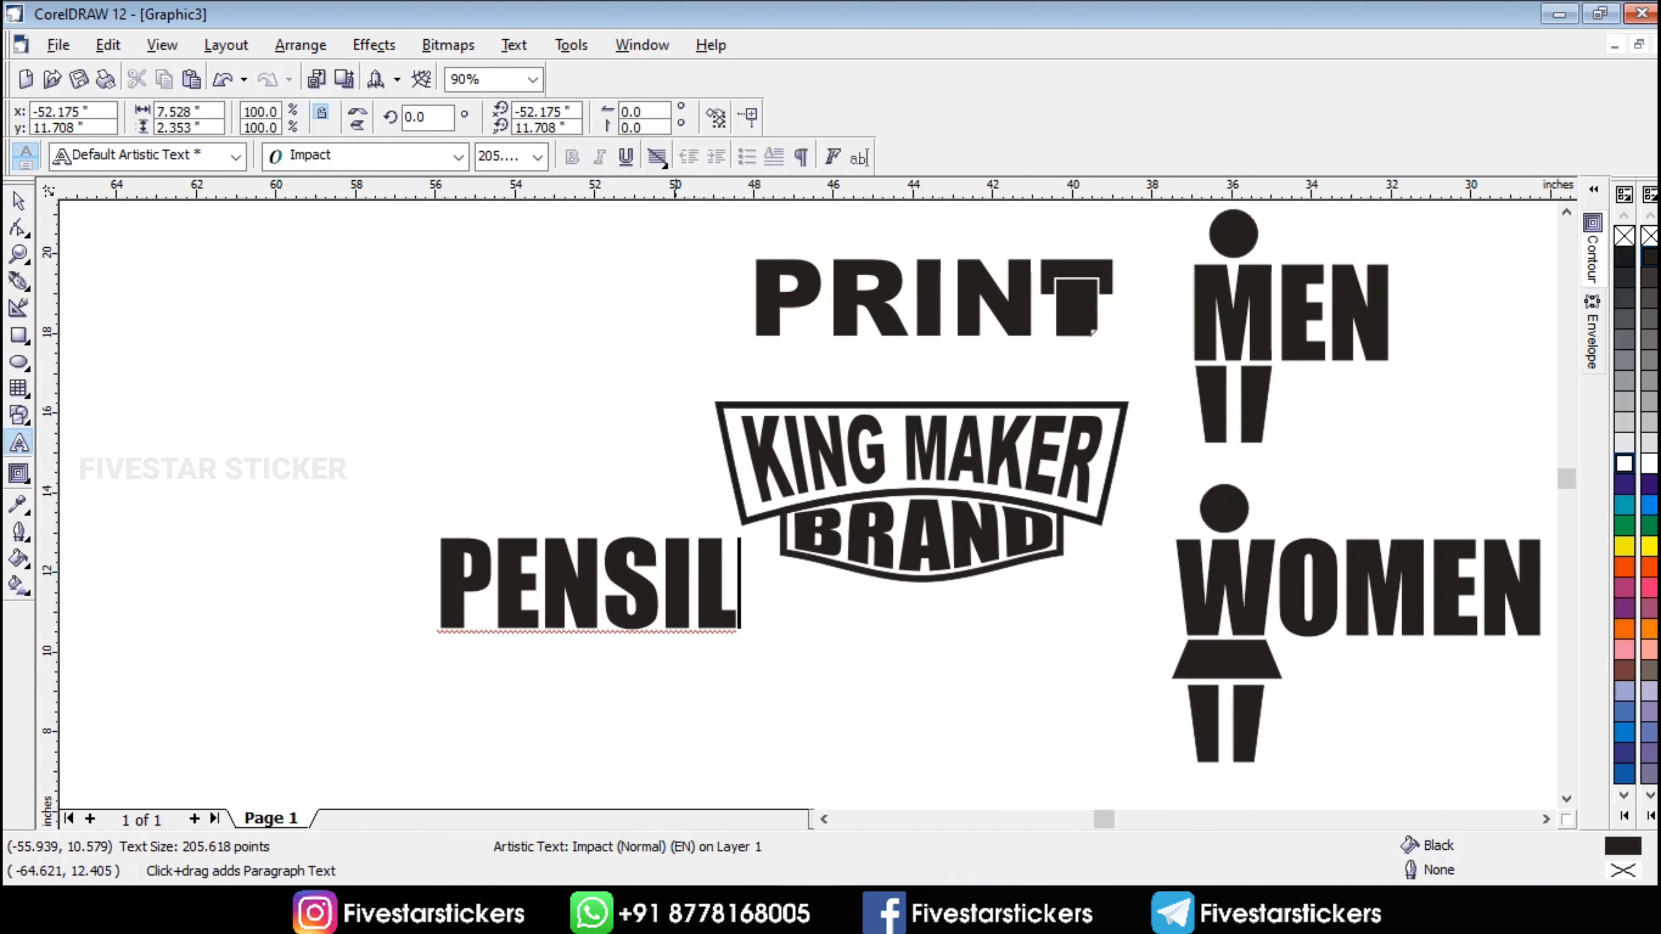
left_click(674, 611)
key("BackSpace")
type("C")
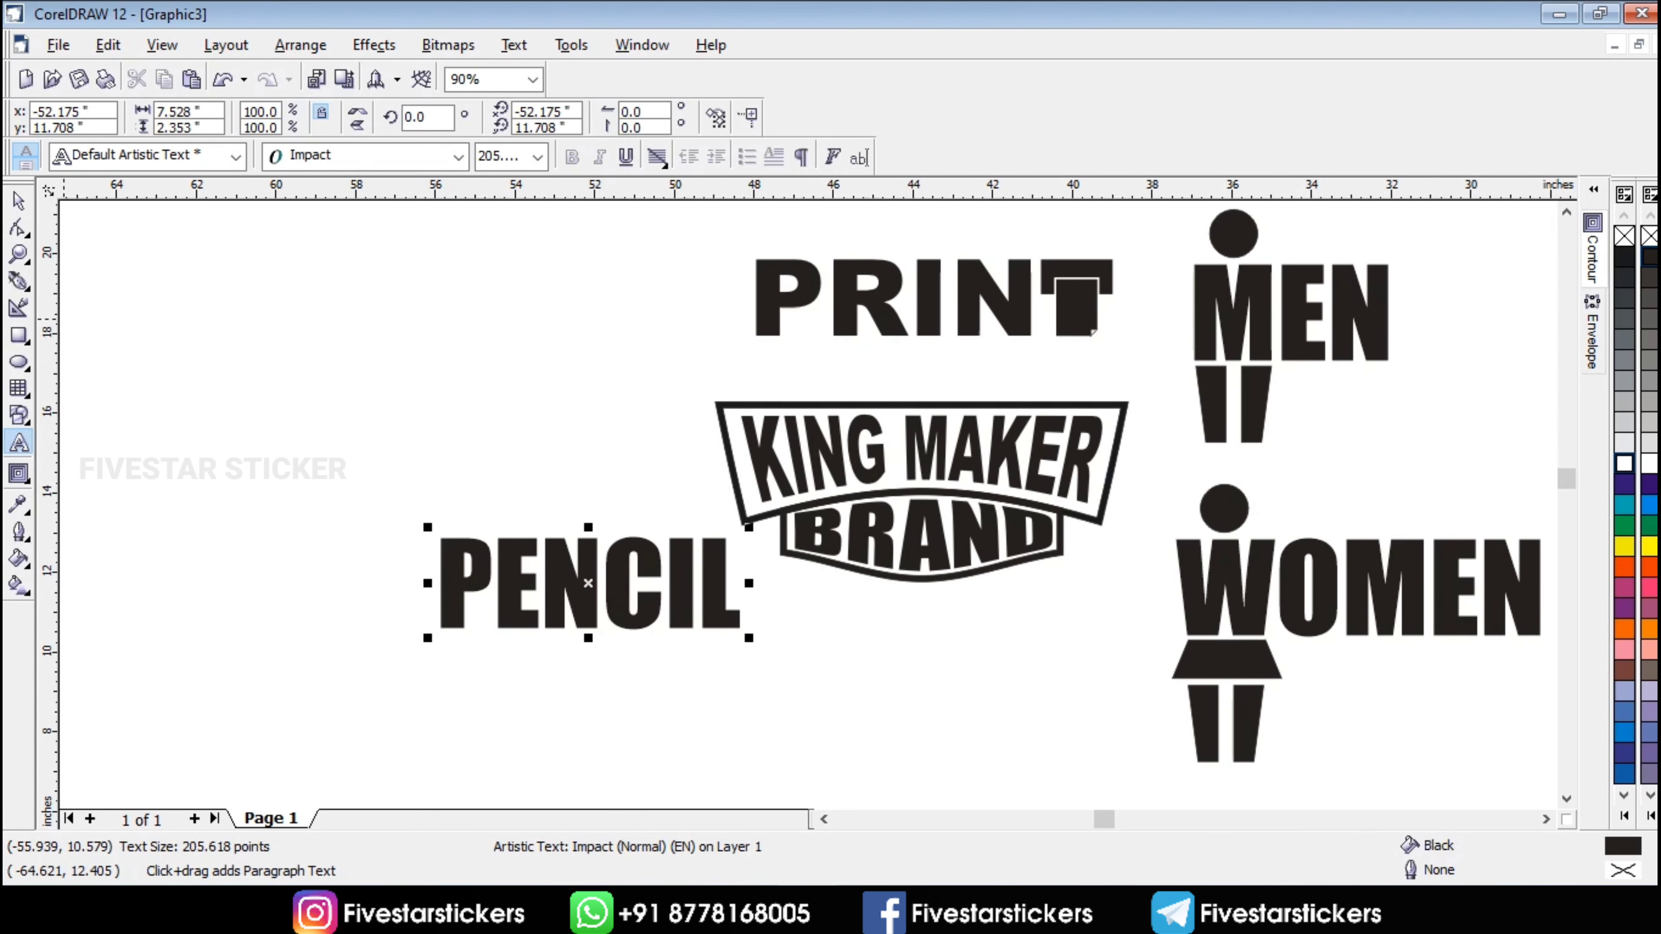
left_click(18, 200)
- Move the PENCIL text up and away from the KING MAKER badge, about 0.9 inches left and 0.7 inches up
scroll(496, 568, "up", 1)
scroll(704, 644, "up", 1)
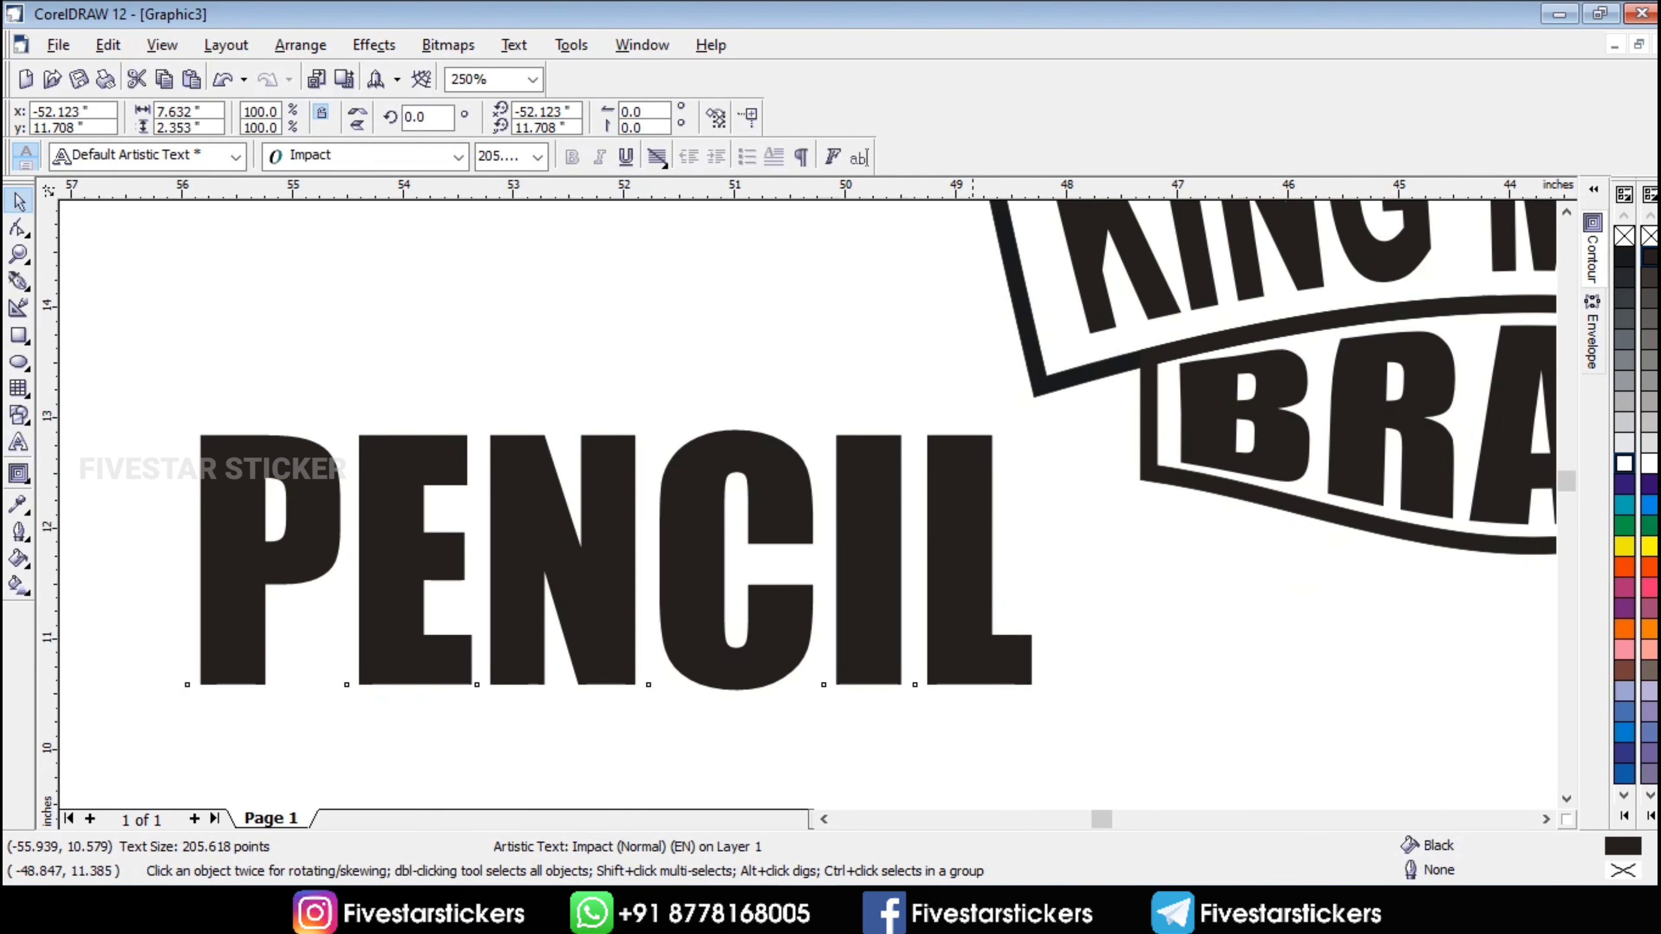
left_click_drag(973, 595, 872, 519)
- Select all letters of PENCIL and widen their character spacing by two increments
left_click(19, 443)
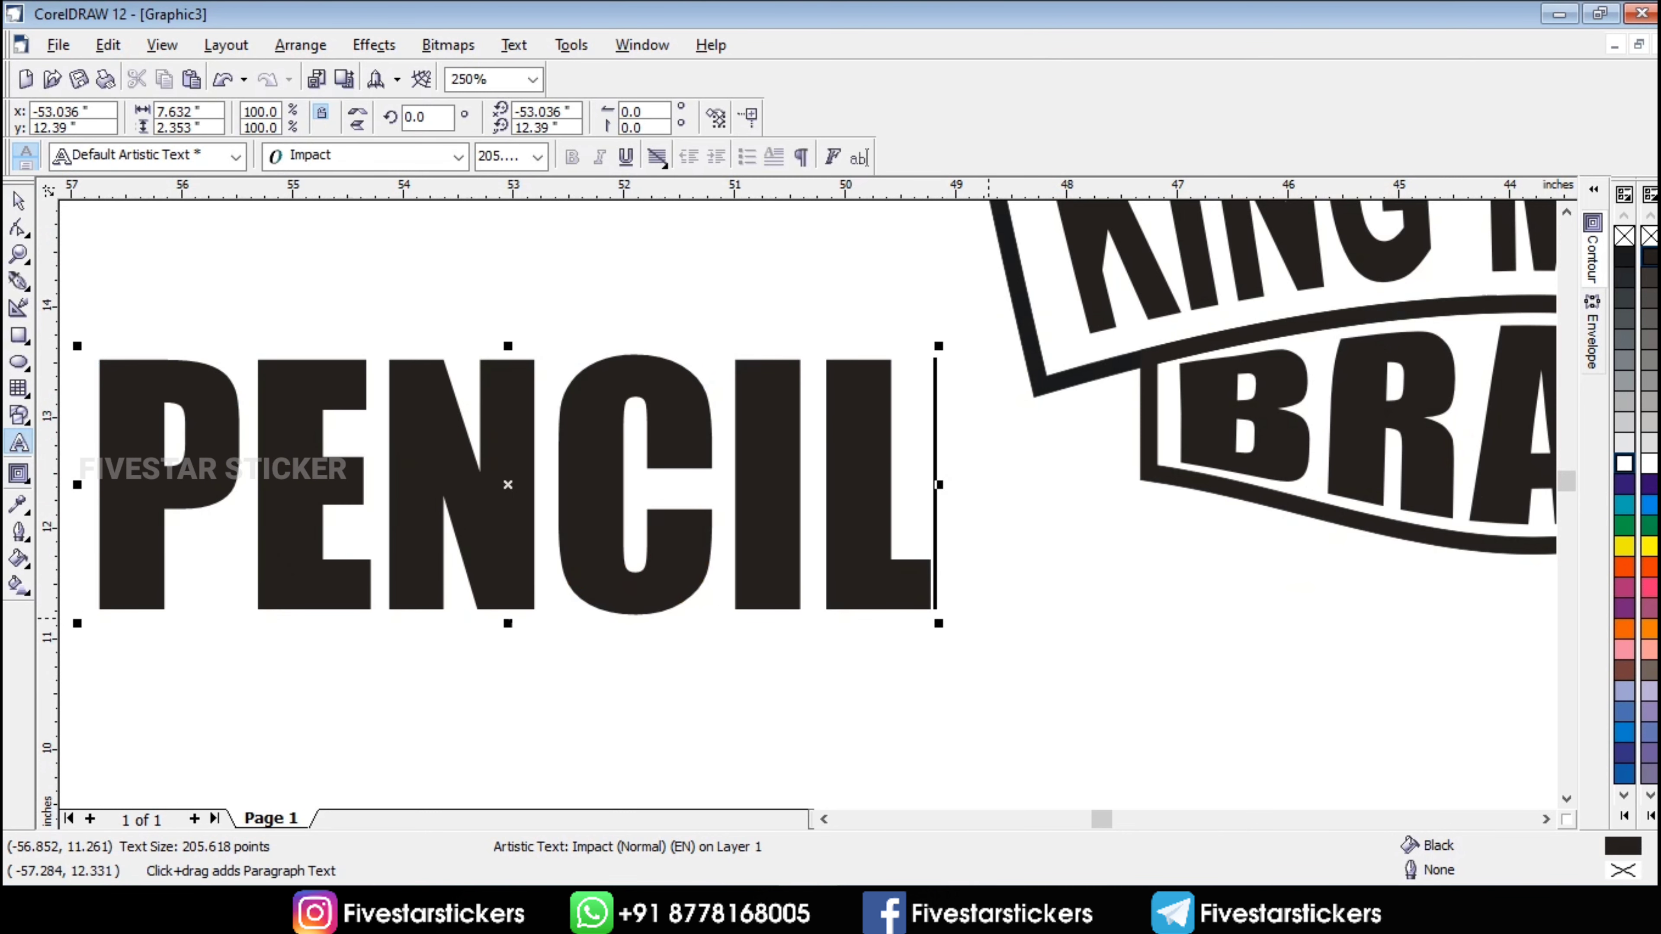
scroll(918, 585, "down", 1)
left_click_drag(916, 582, 230, 568)
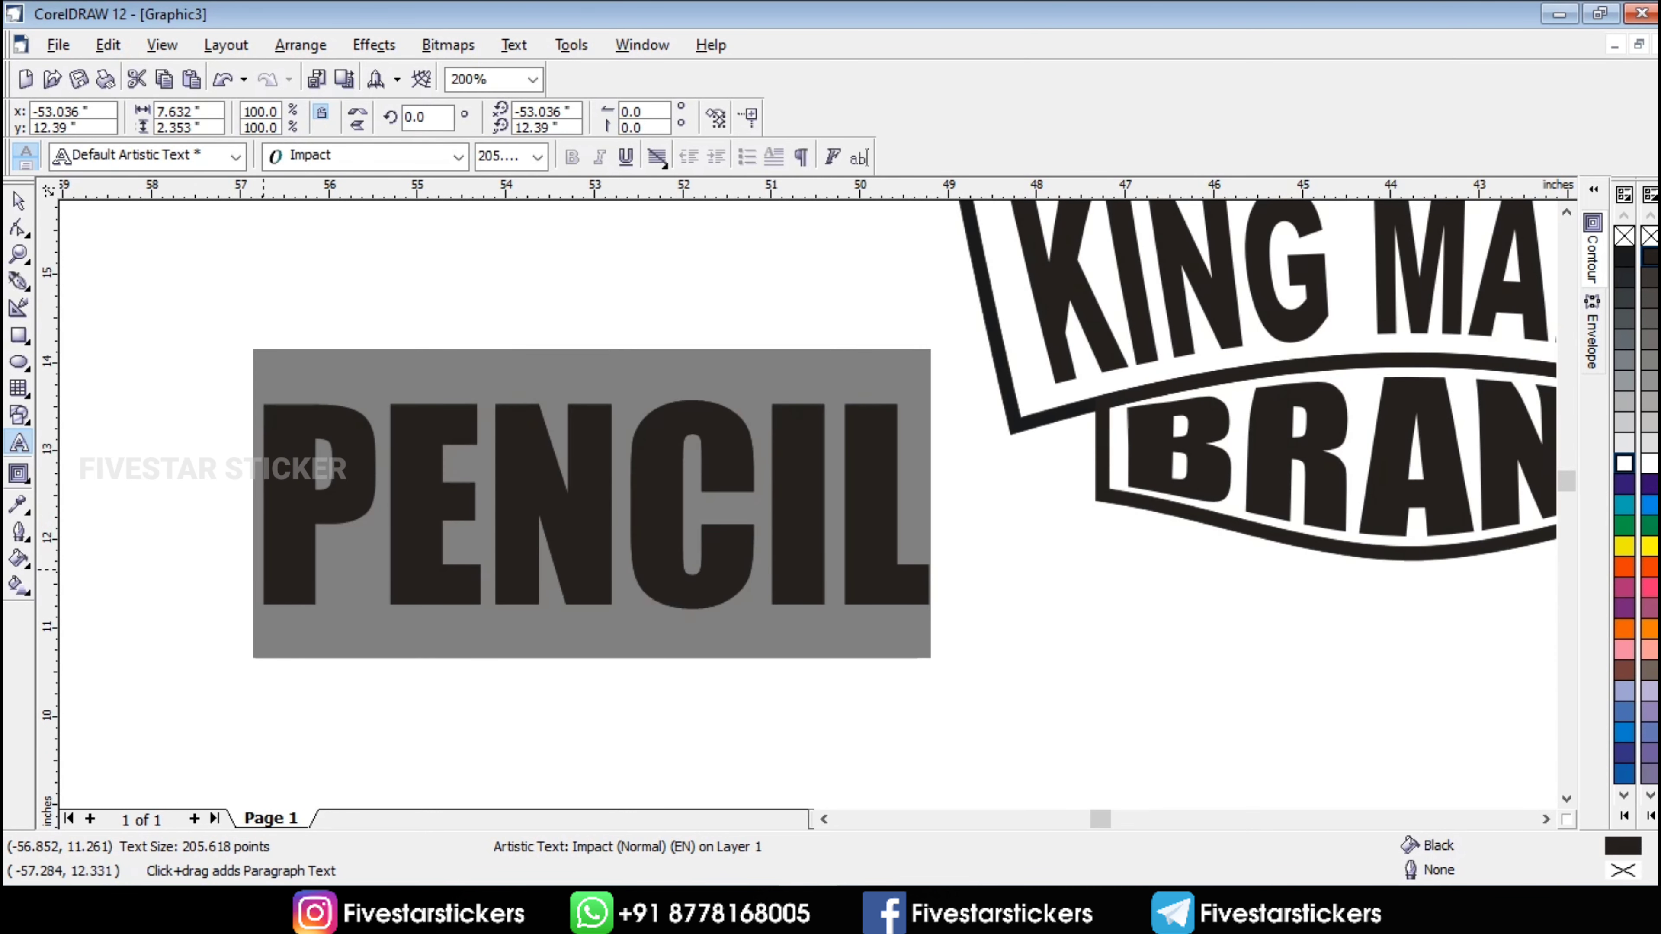
key("ctrl+shift+period")
key("ctrl+shift+period")
left_click(18, 201)
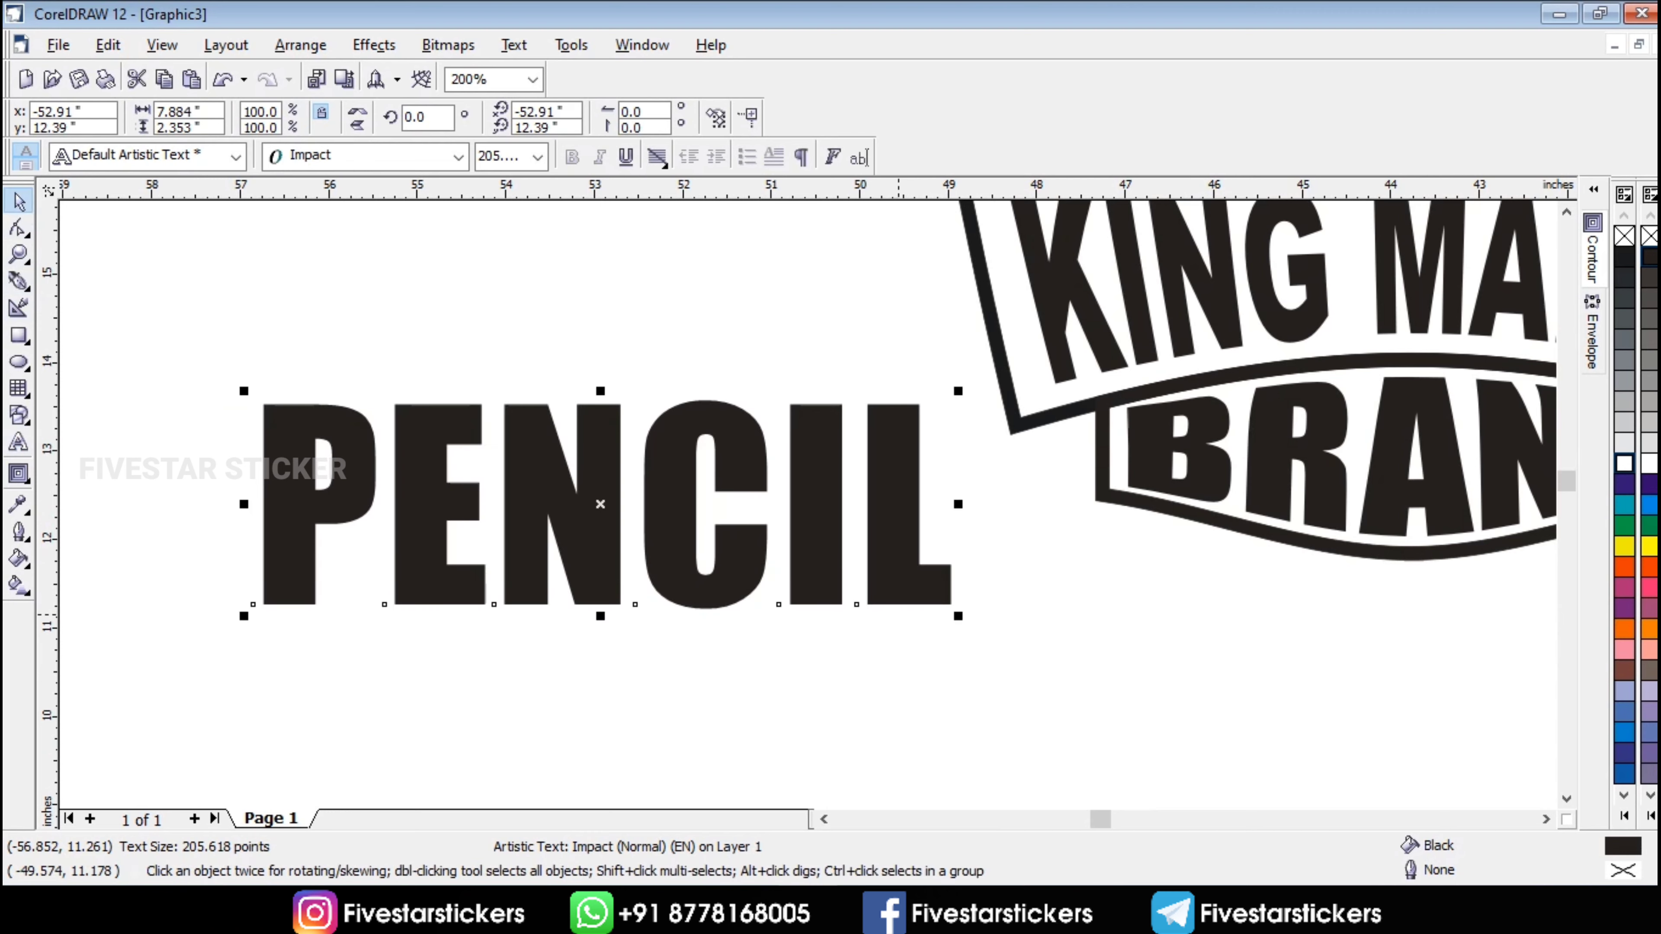
scroll(894, 605, "up", 3)
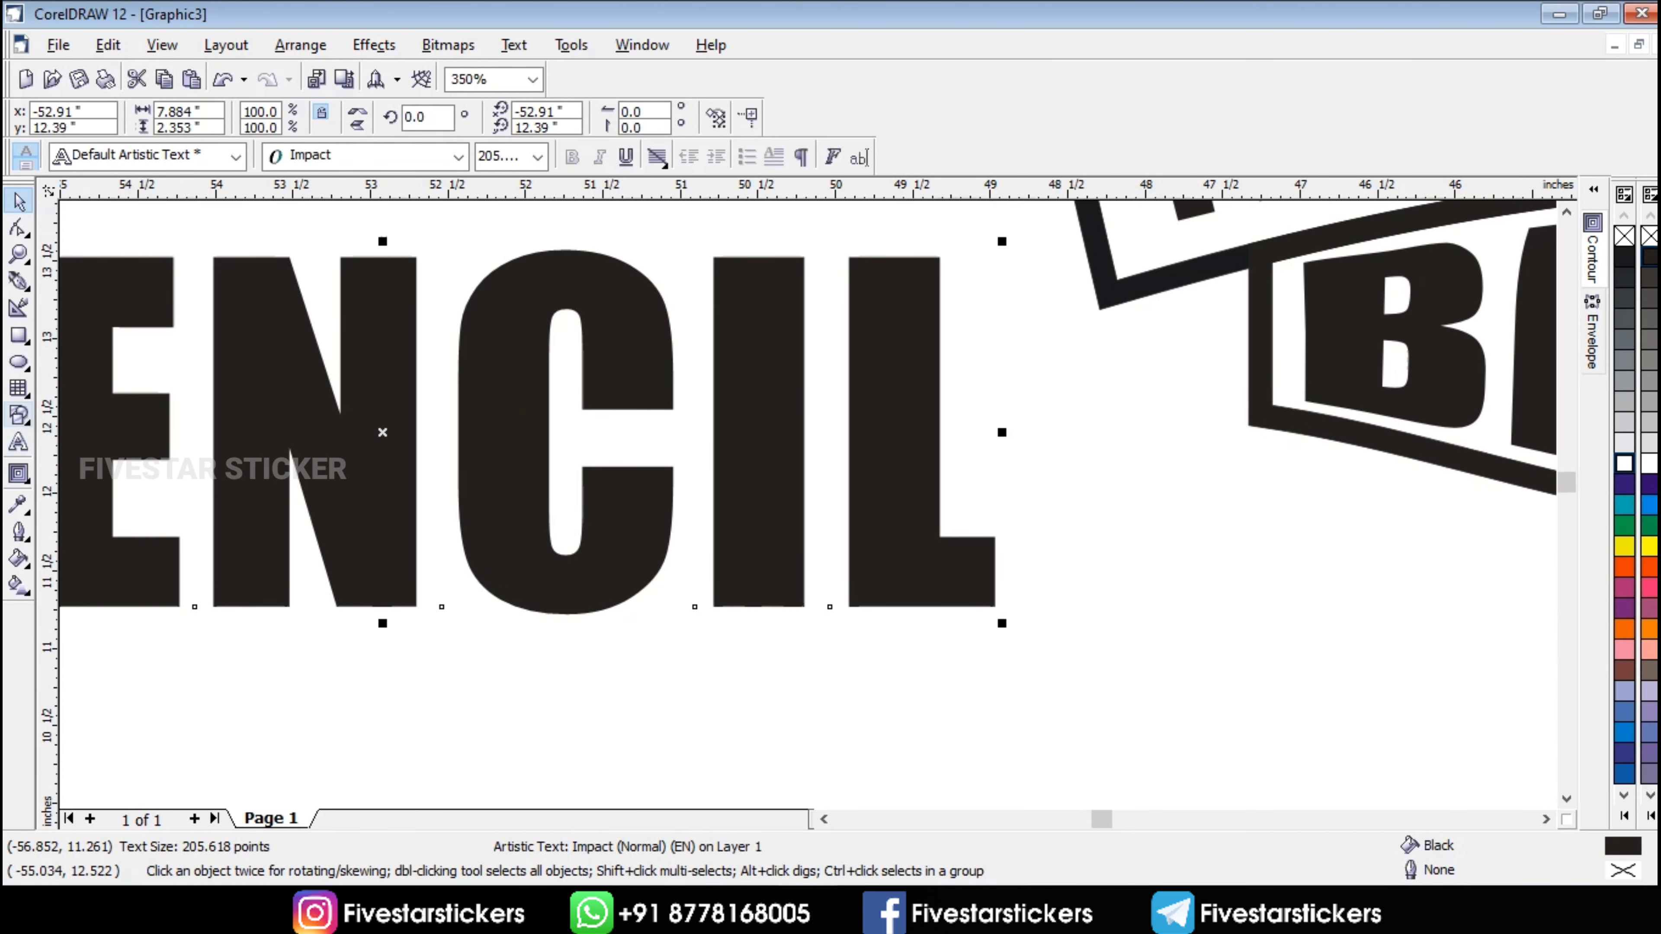
- Draw a trapezoid about 1.83 by 0.82 inches below the letters IL of PENCIL using the Basic Shapes tool
left_click(19, 416)
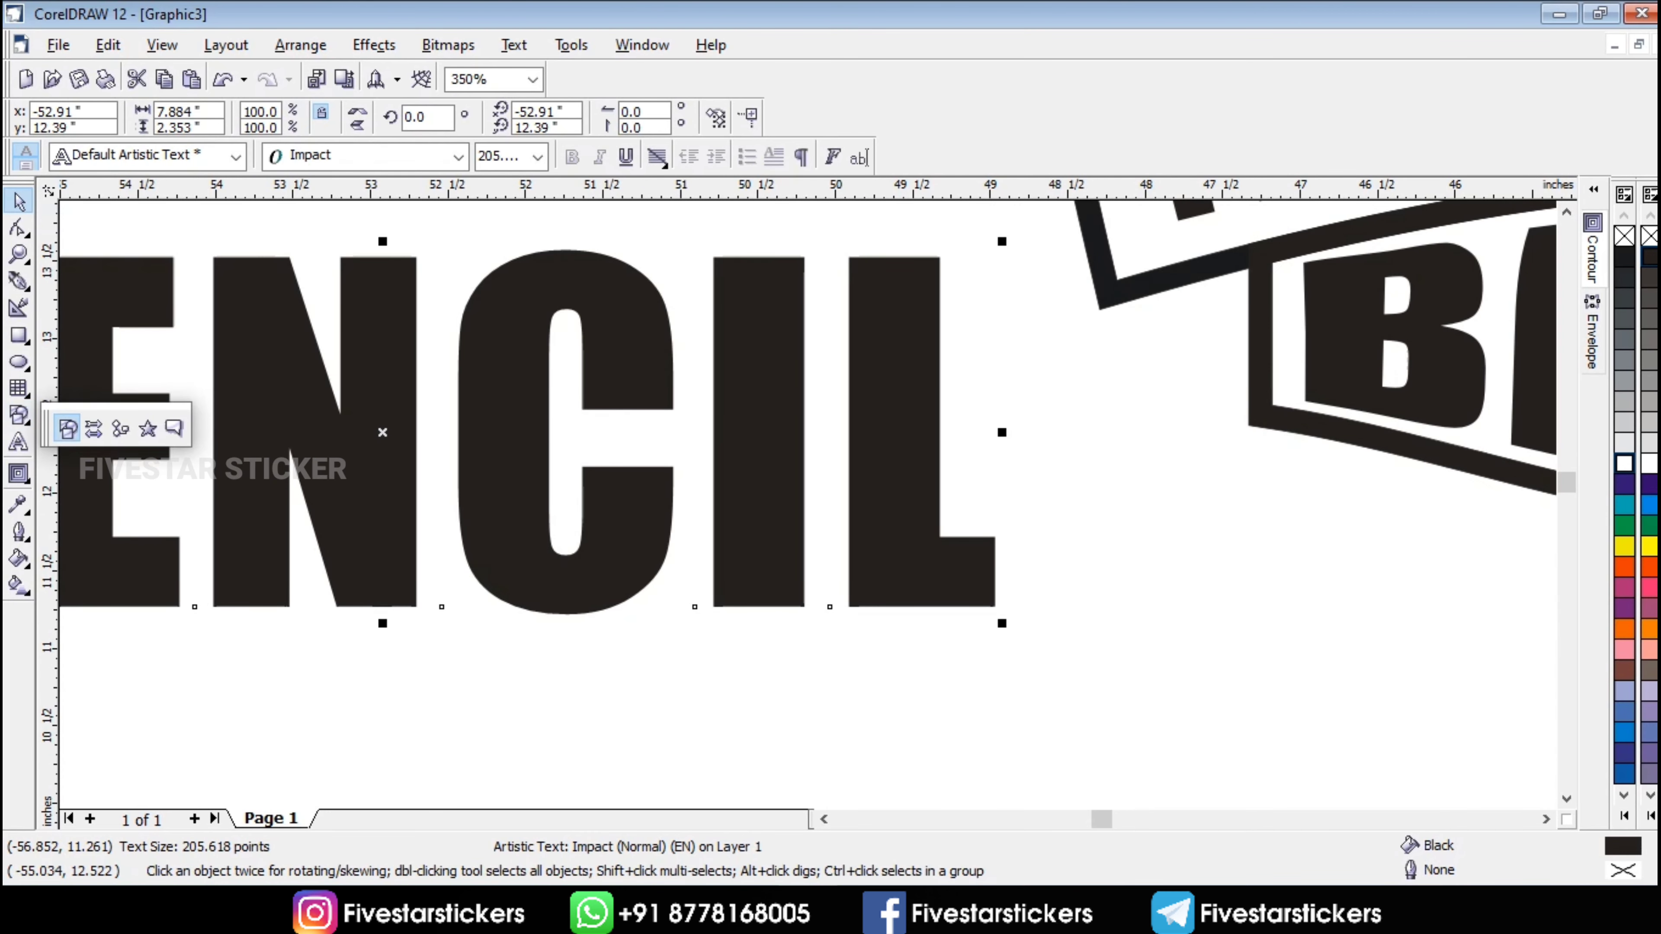
left_click(67, 429)
left_click(484, 157)
left_click(523, 214)
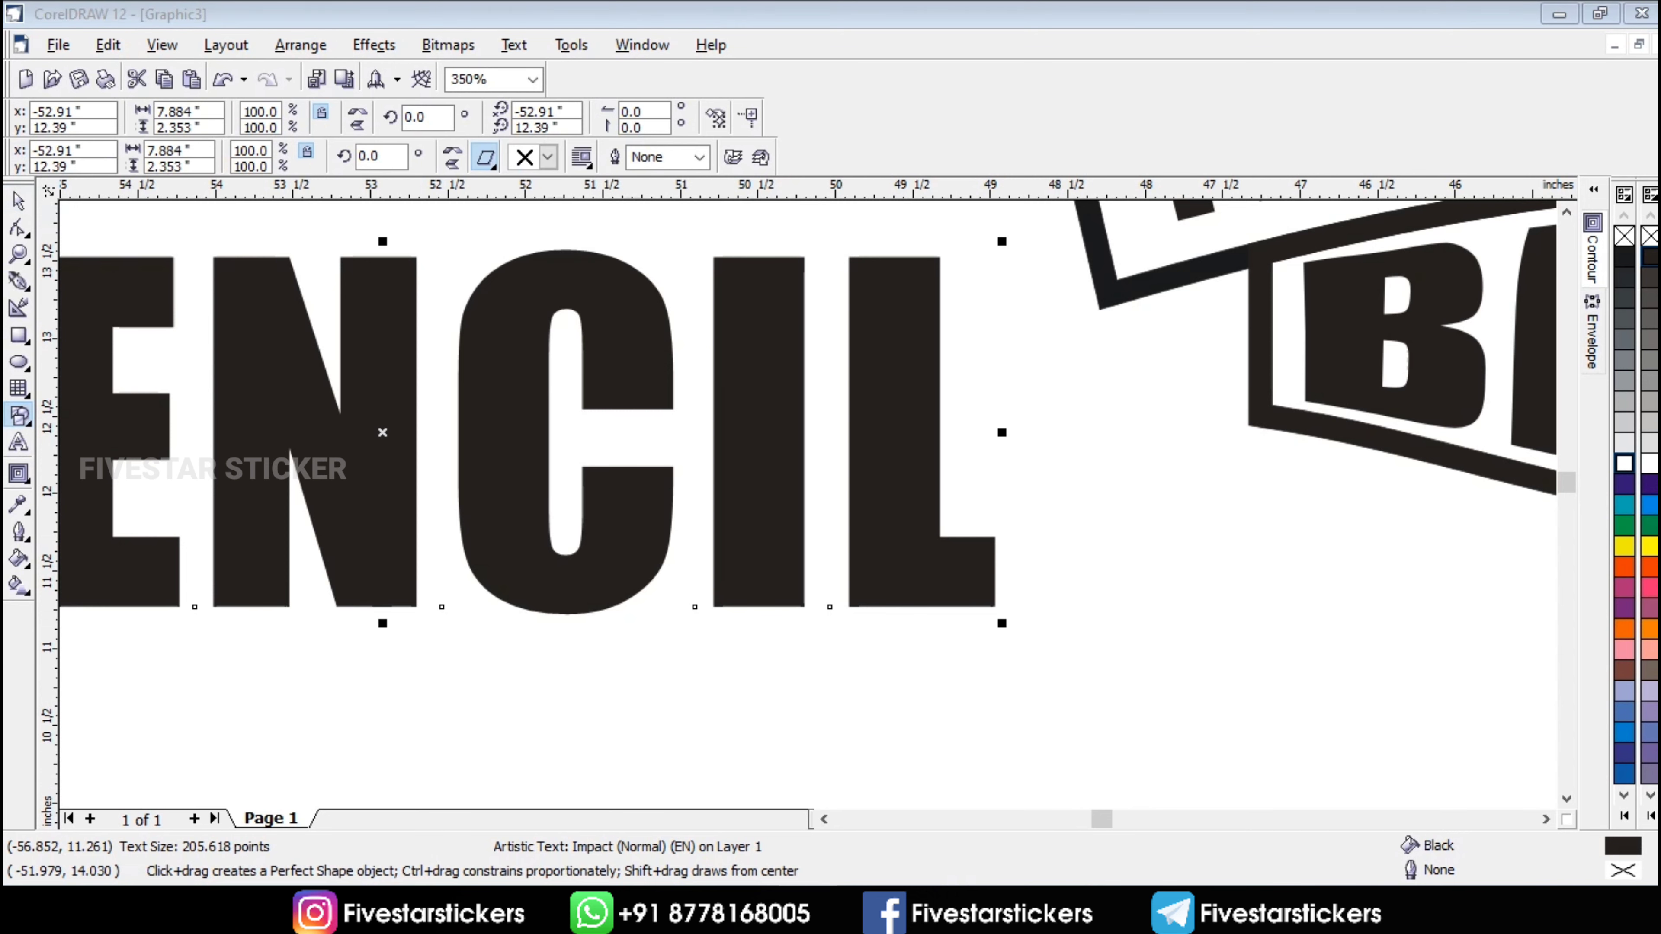
left_click_drag(1021, 777, 737, 651)
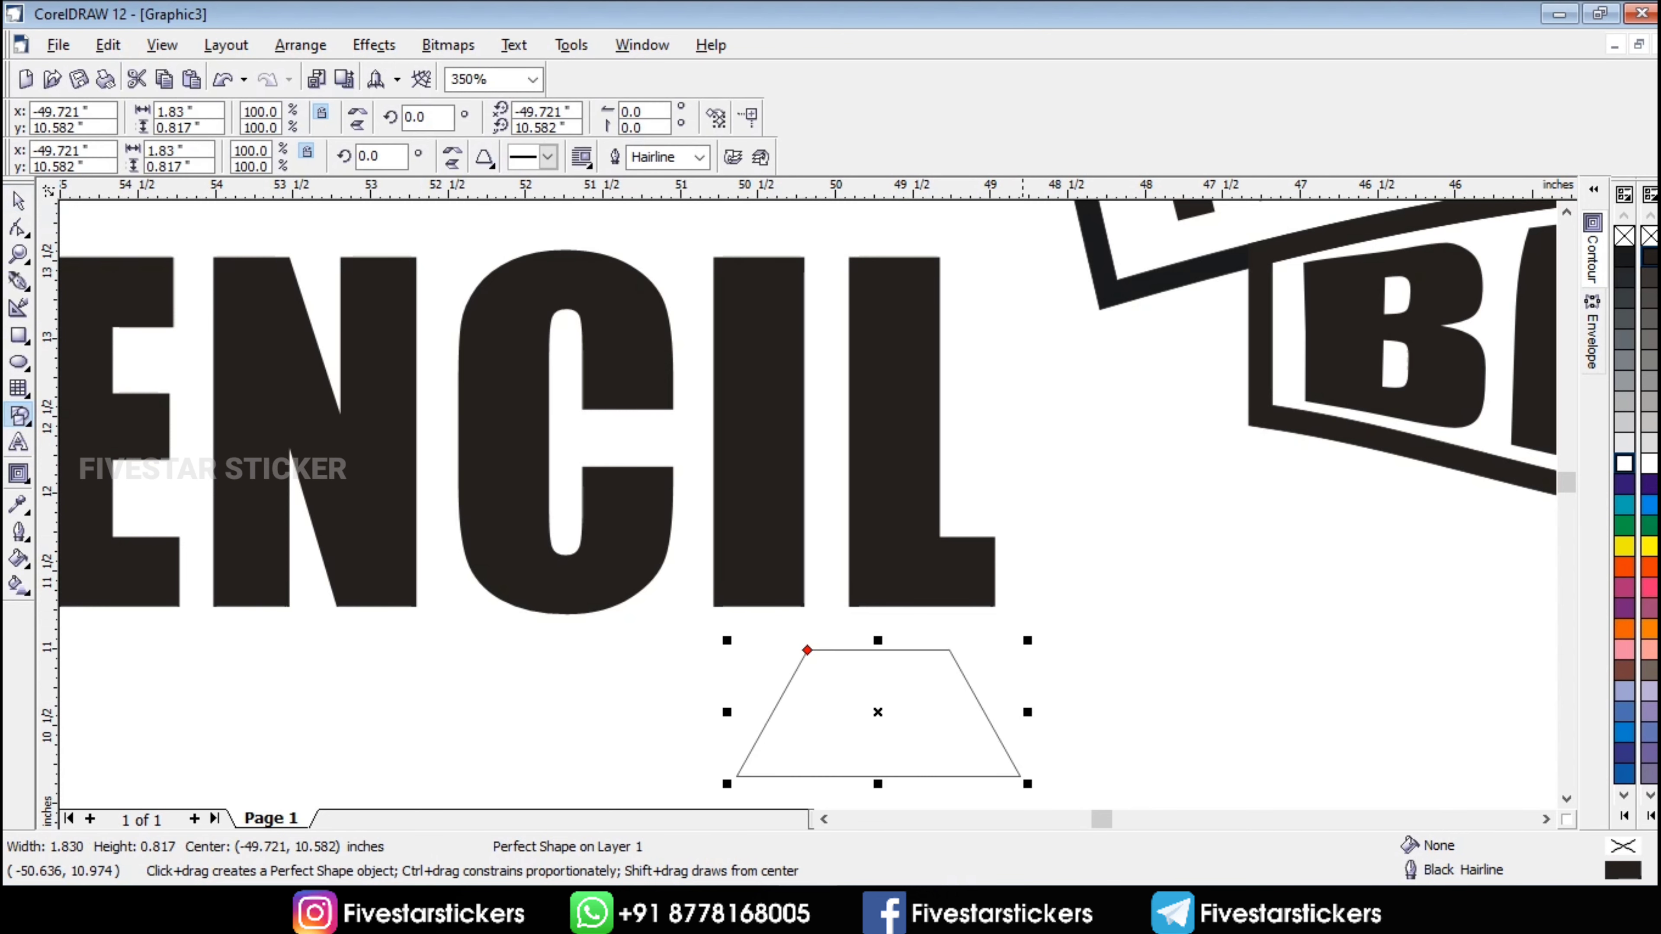
- Reshape the trapezoid into a triangle by collapsing its upper edge to a point and mirror it vertically
key("F10")
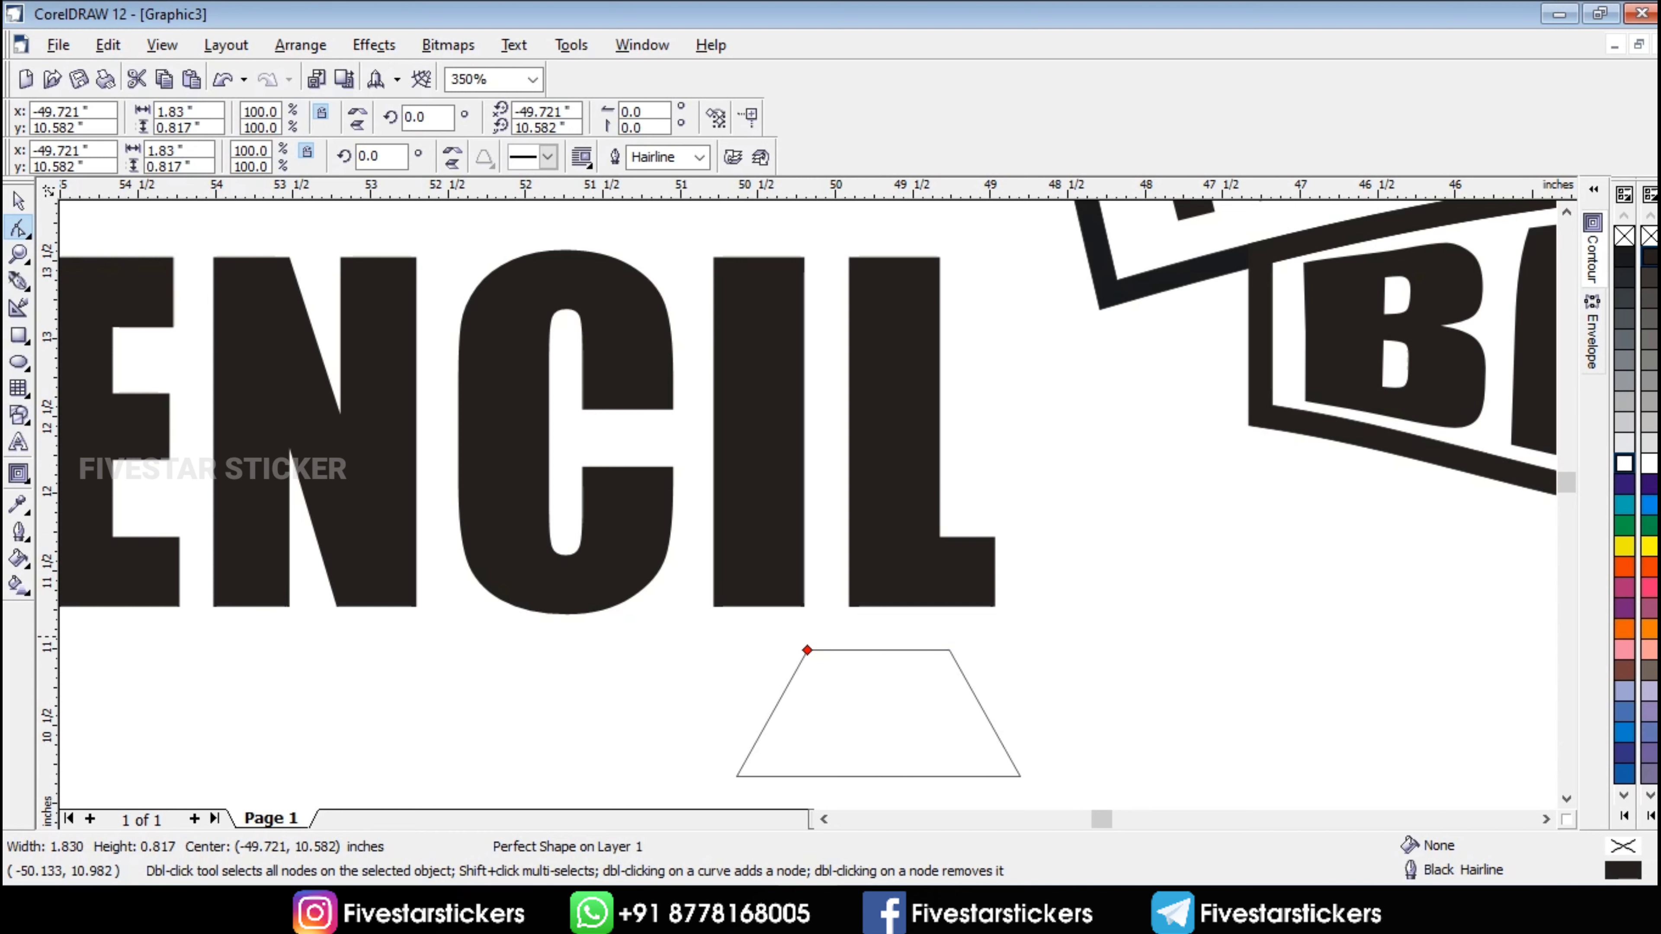
left_click_drag(806, 649, 877, 650)
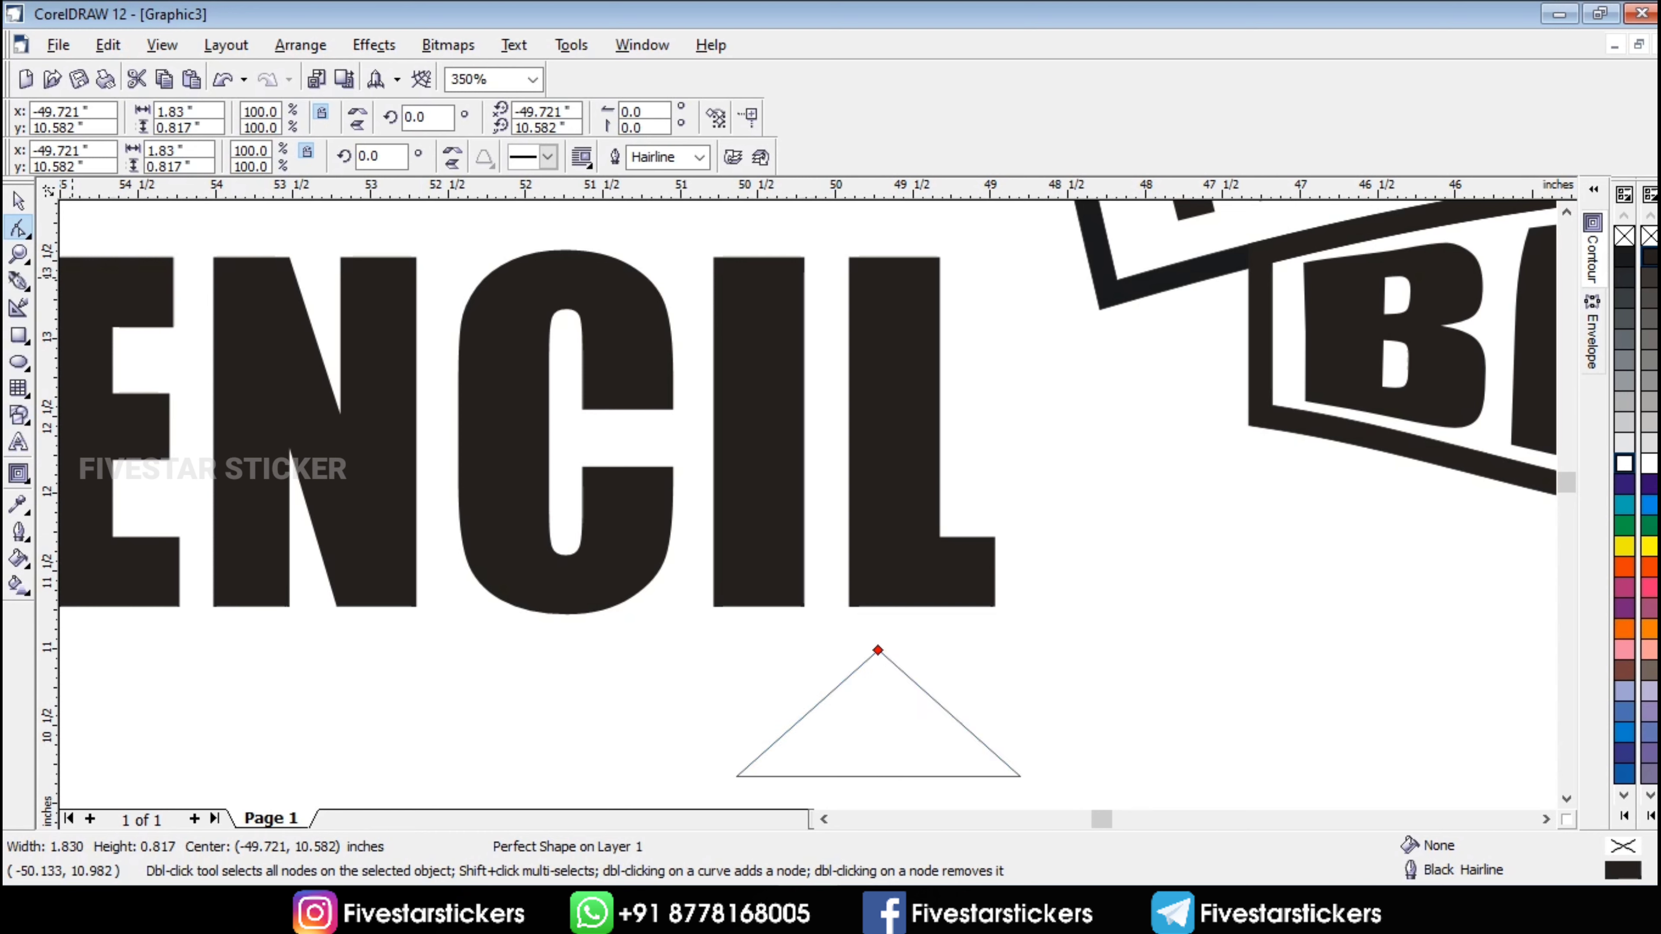
key("space")
left_click(452, 157)
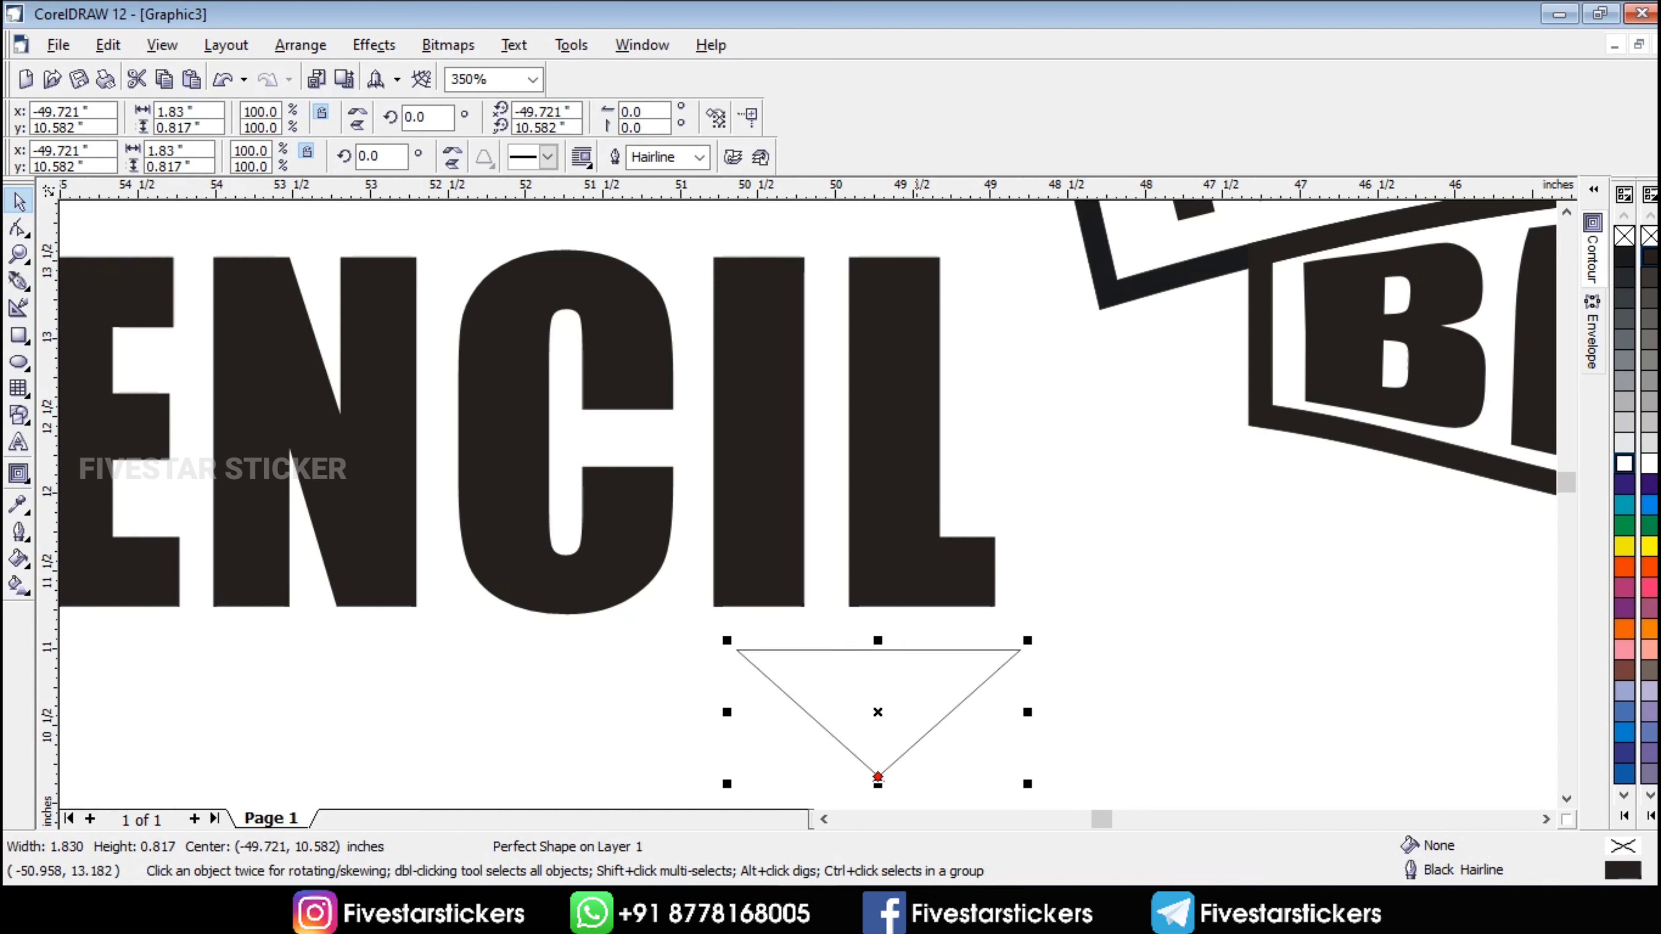
- Fill the triangle with black and move it up close beneath the letters IL
left_click(1648, 256)
left_click_drag(912, 718, 889, 691)
left_click(1138, 628)
- Move the PENCIL text together with its triangle tip below the KING MAKER BRAND badge
scroll(1096, 595, "down", 5)
mouse_move(594, 412)
left_mouse_down()
mouse_move(798, 544)
mouse_move(1094, 683)
left_mouse_up()
scroll(886, 687, "down", 1)
mouse_move(956, 575)
left_mouse_down()
mouse_move(1156, 667)
mouse_move(1171, 693)
left_mouse_up()
left_click_drag(664, 494, 1080, 679)
mouse_move(1009, 602)
left_mouse_down()
mouse_move(1292, 709)
mouse_move(1357, 708)
left_mouse_up()
key("F4")
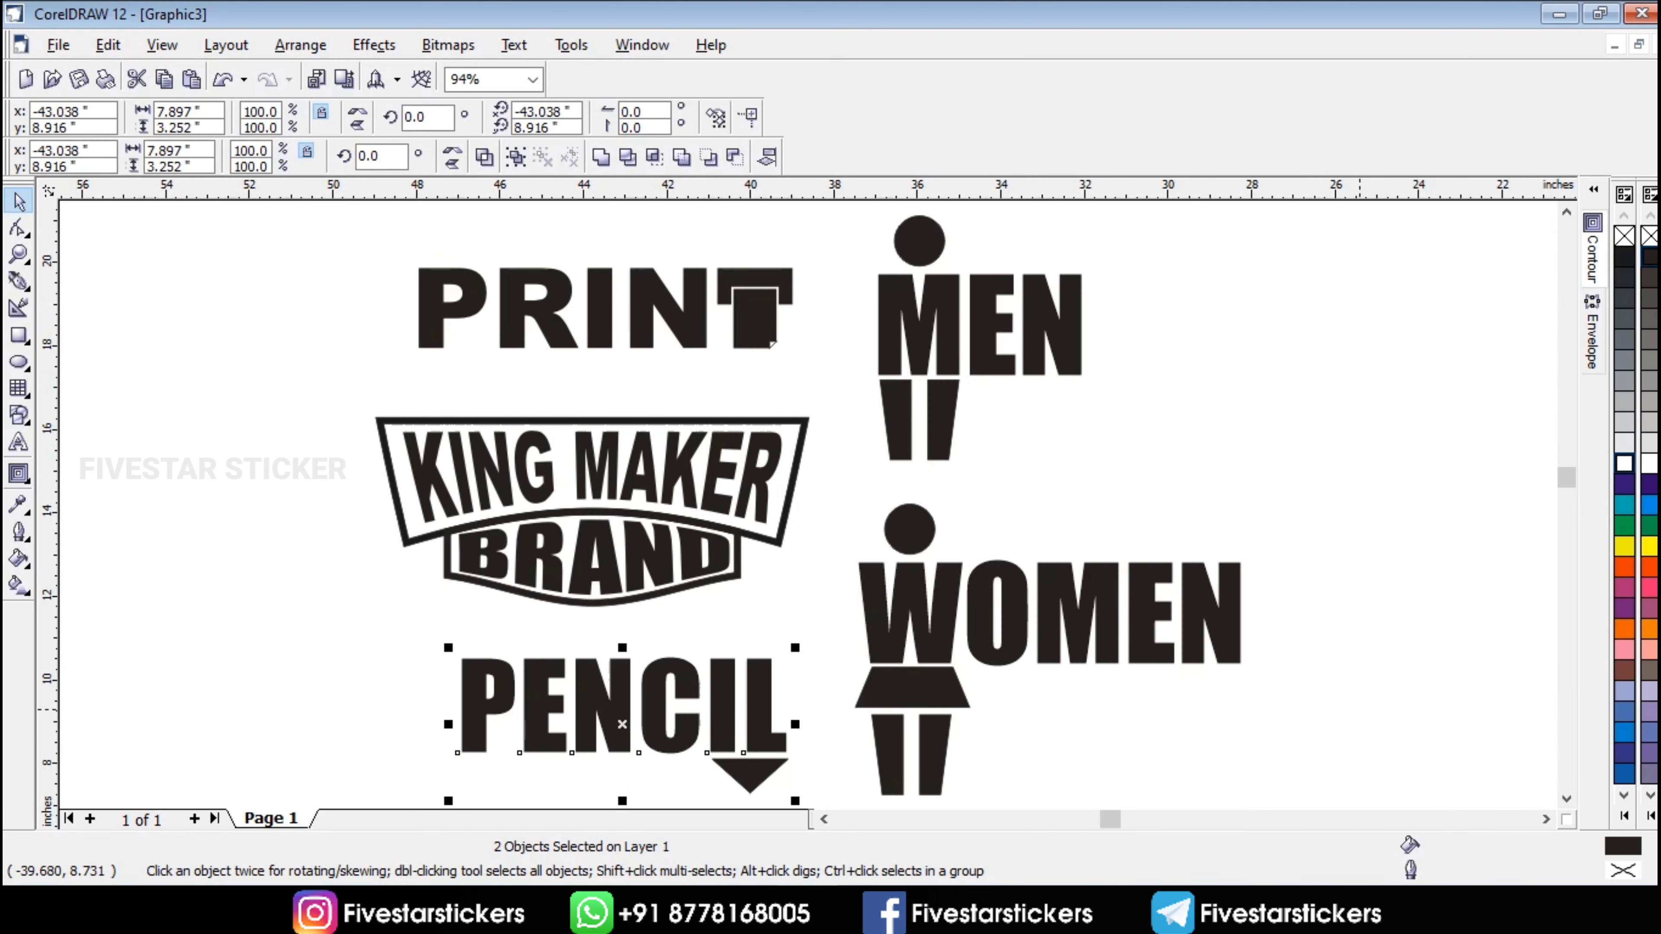
left_click_drag(1387, 399, 1310, 388)
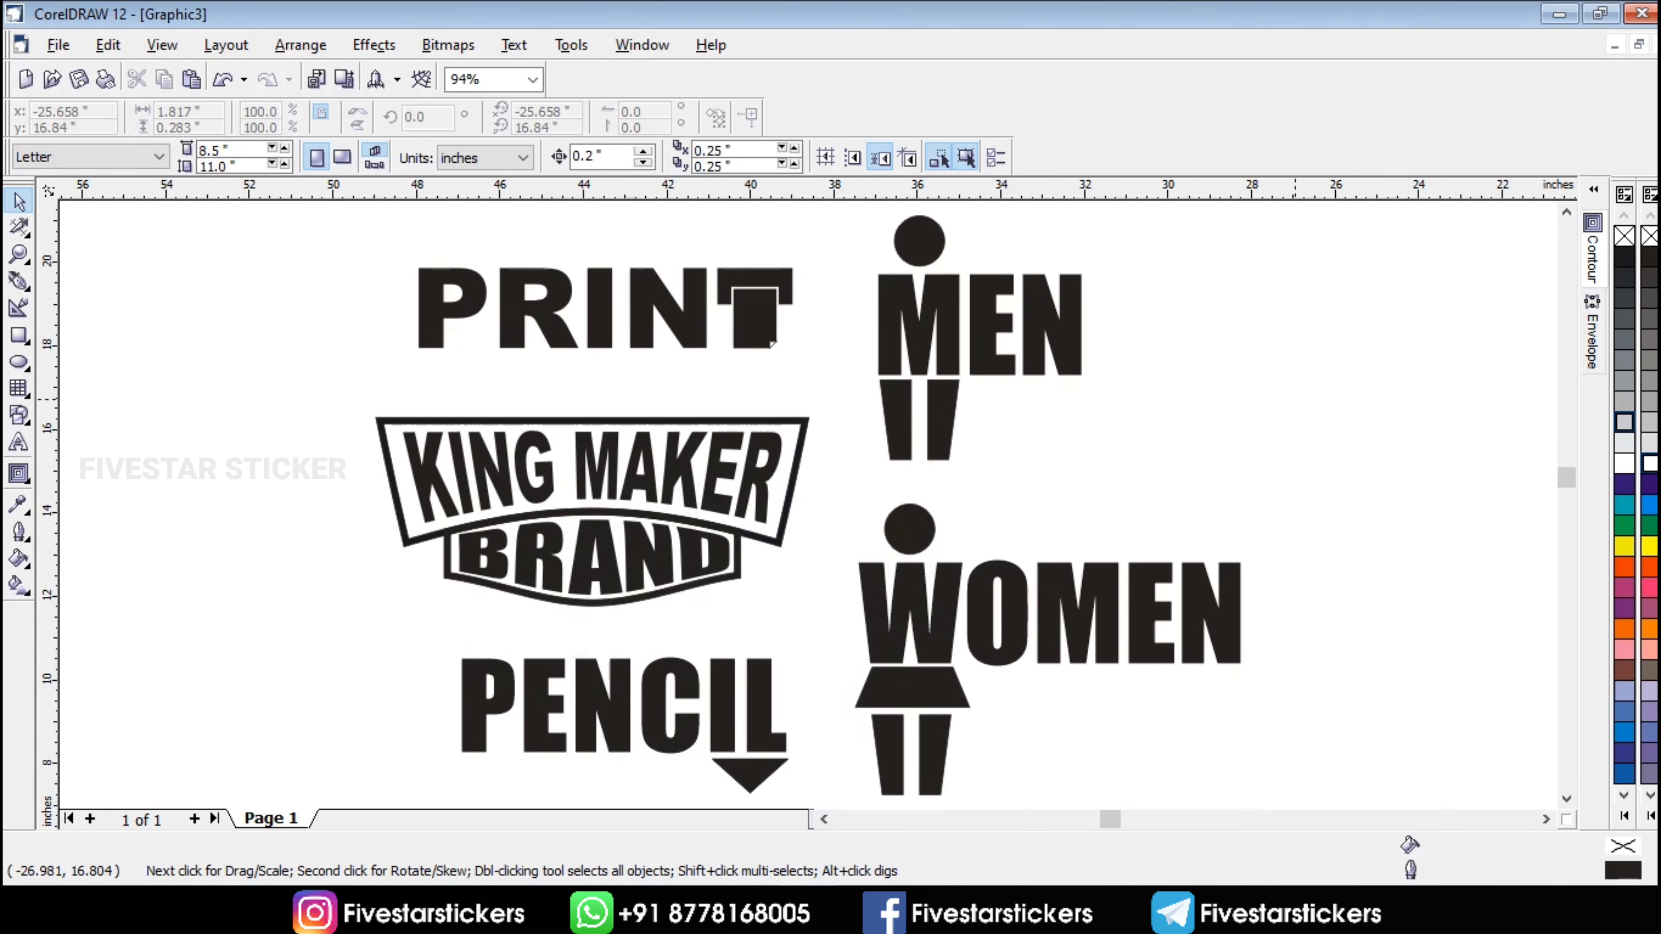
- Add the artistic text BUTTON in Arial Black beside the MEN logo and enlarge it to about 149.2 points
scroll(570, 577, "down", 4)
scroll(1402, 424, "up", 4)
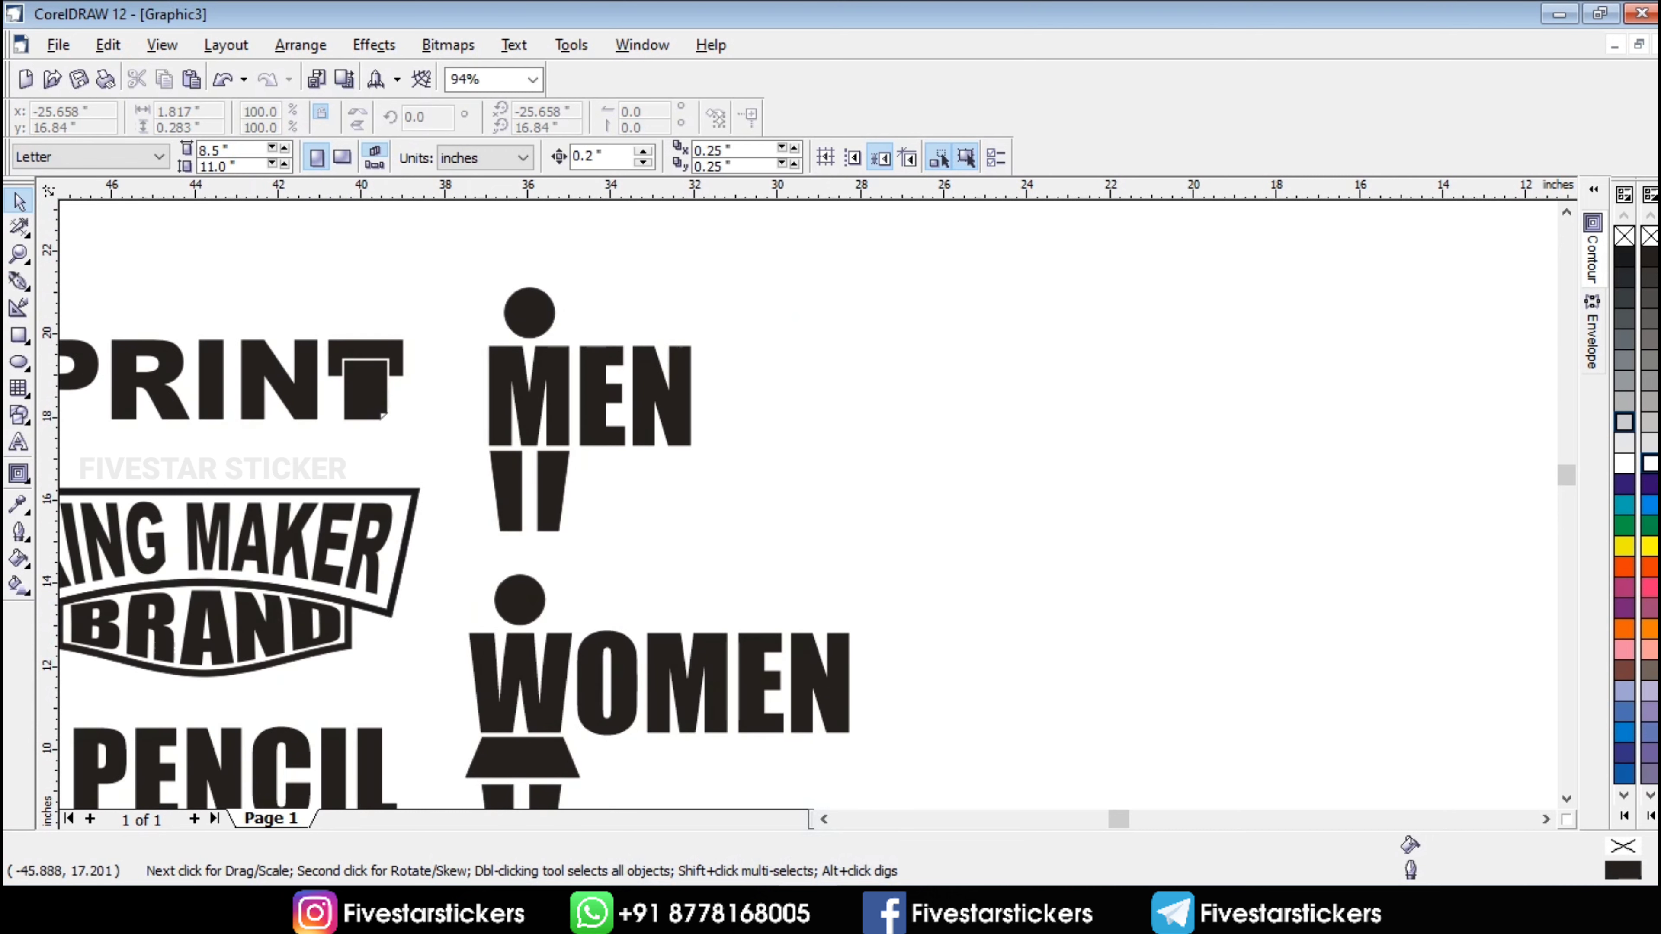
key("F8")
left_click(801, 458)
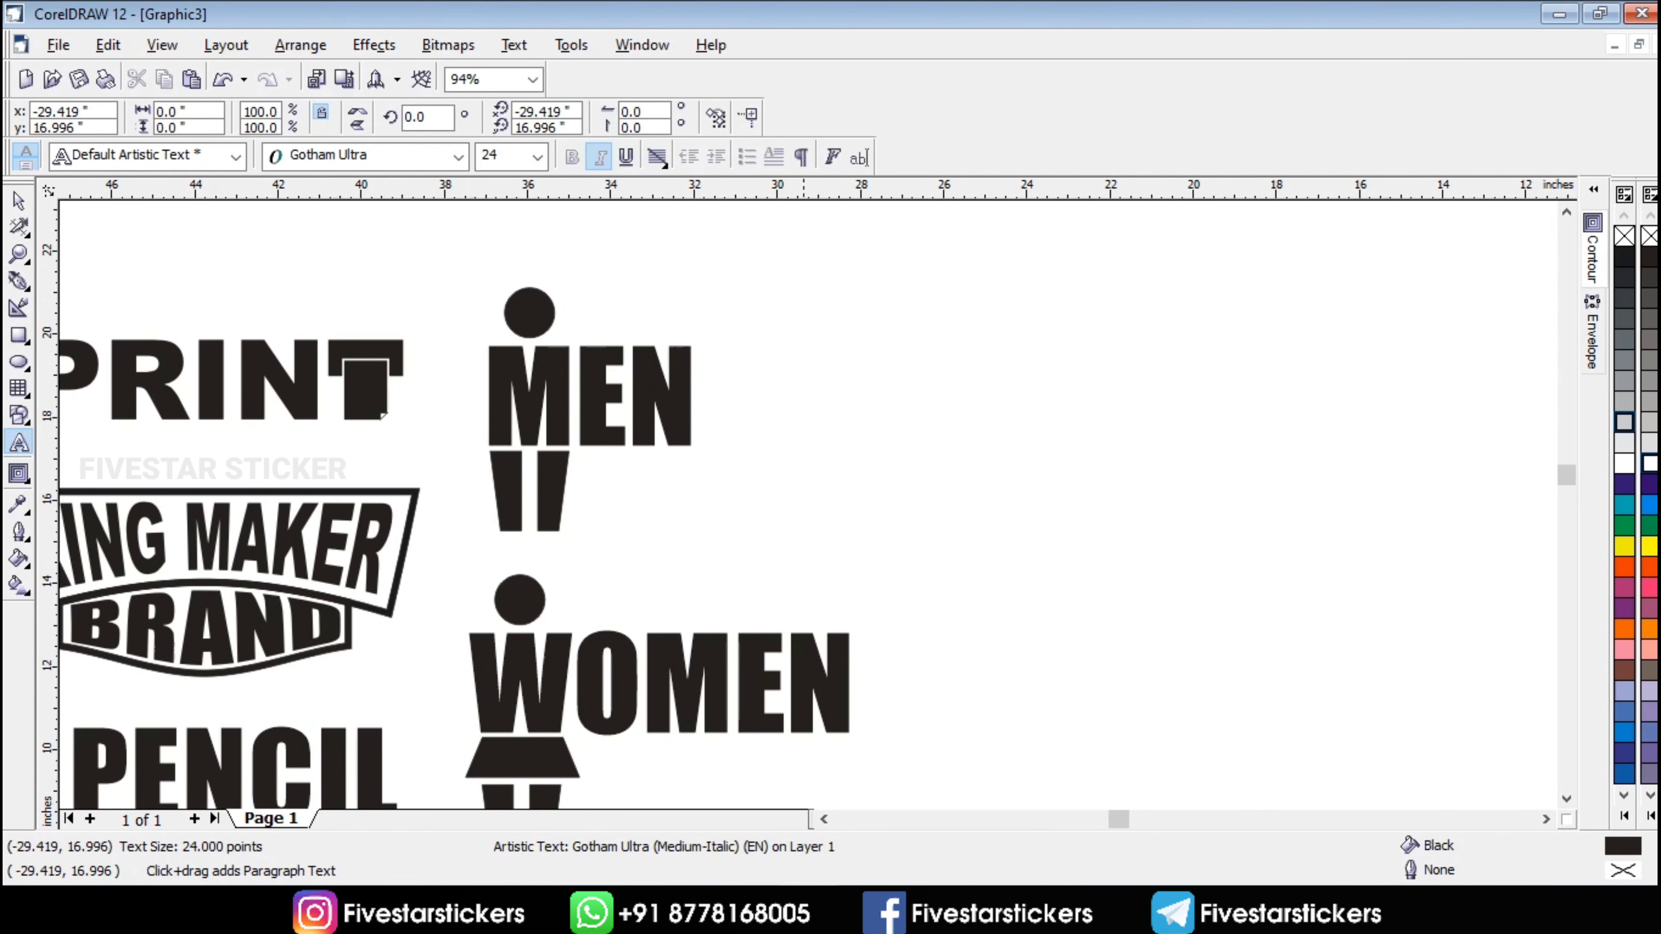
type("BUTTON")
left_click(18, 200)
left_click(459, 156)
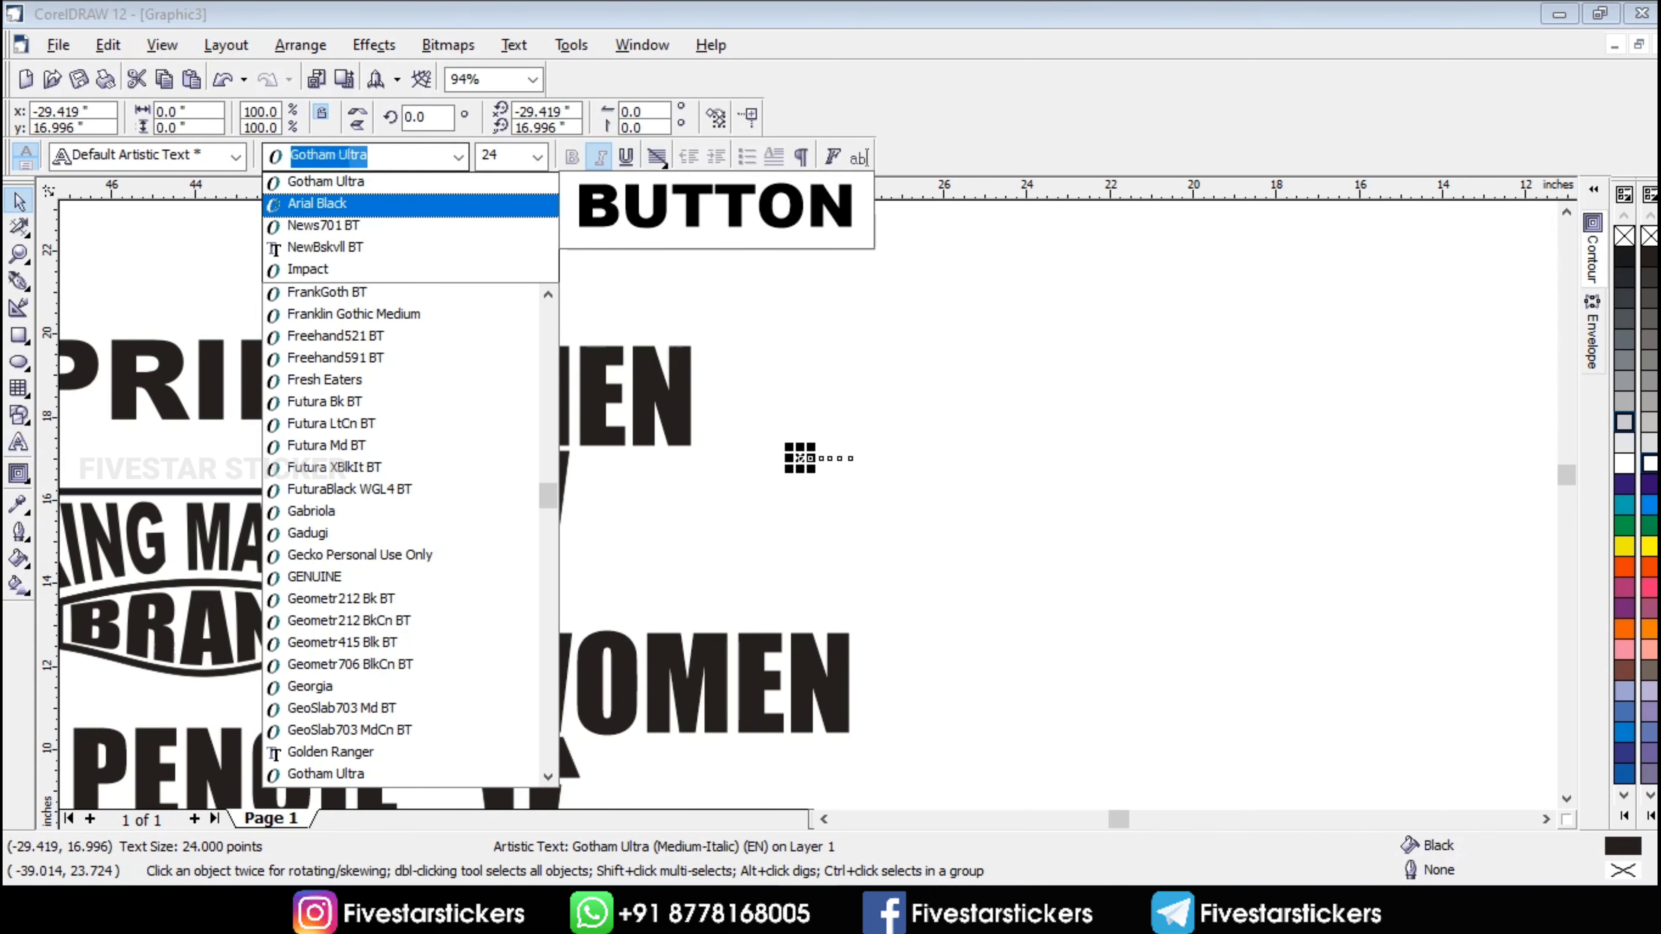
left_click(366, 204)
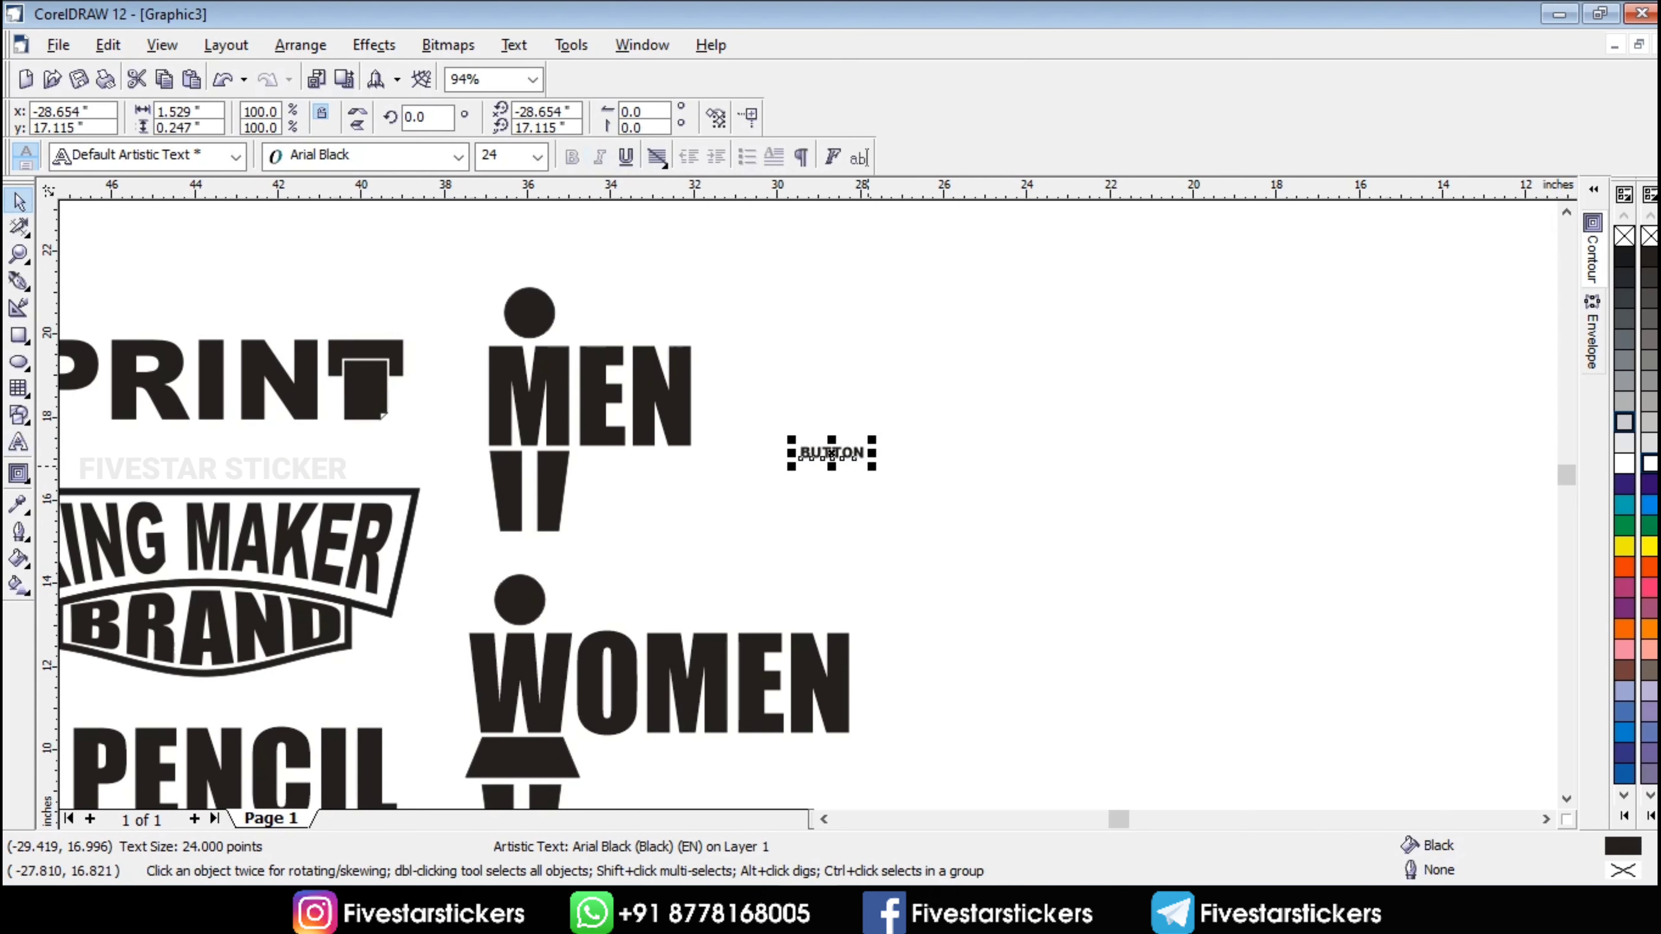
left_click_drag(872, 466, 1153, 404)
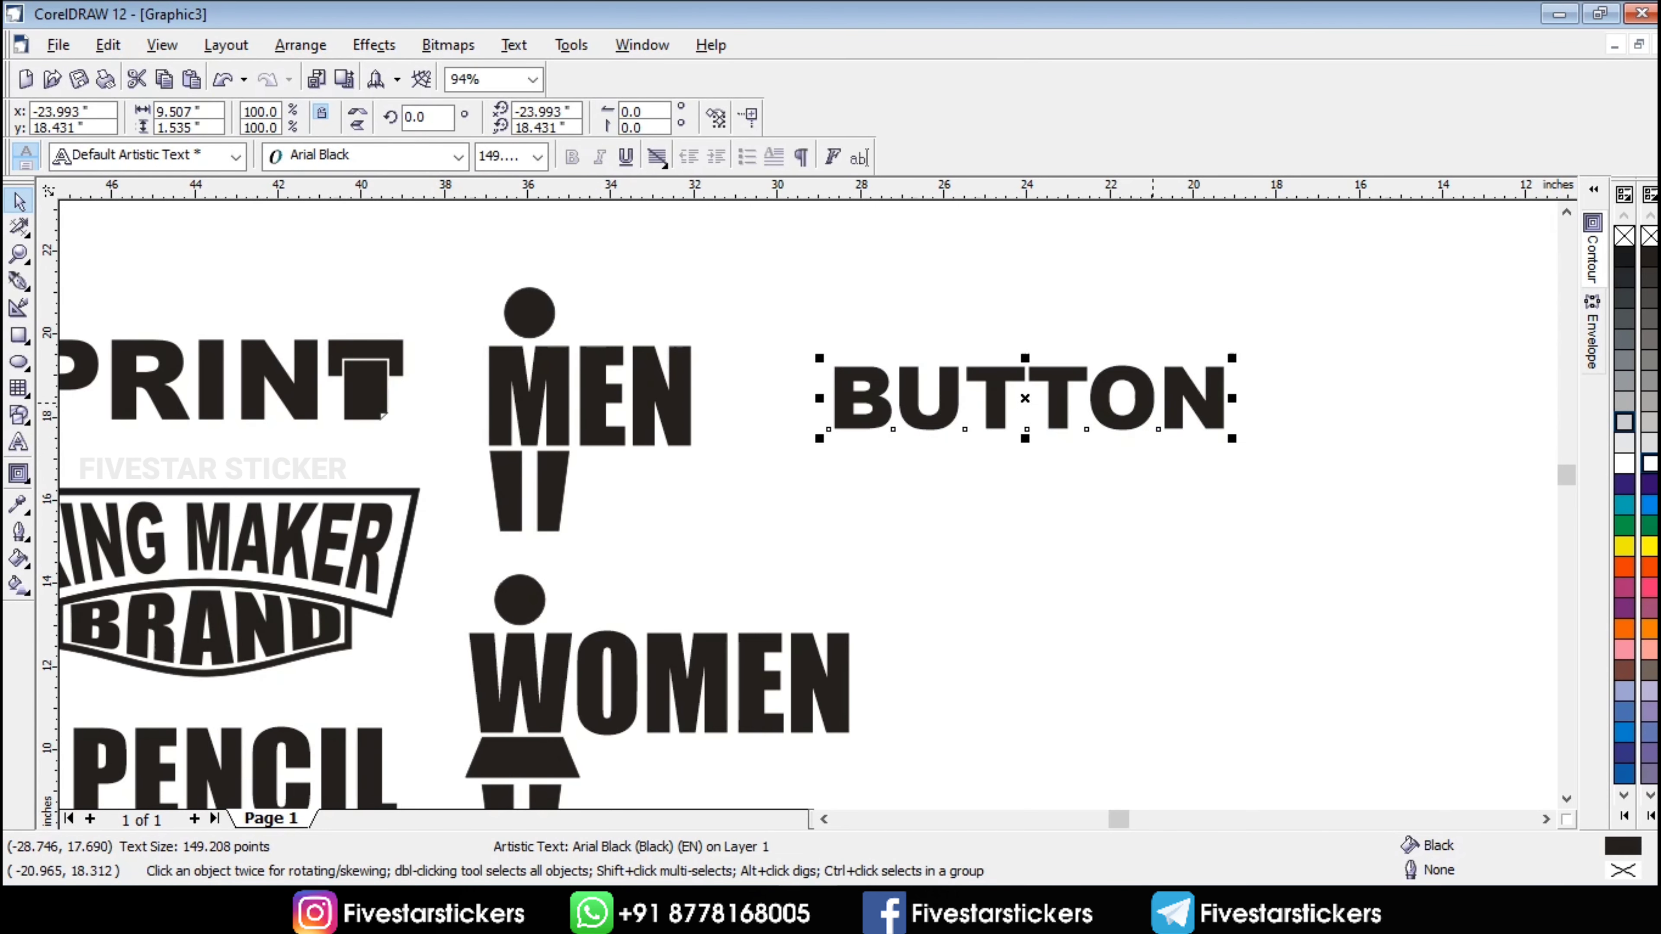
- Widen the character spacing of the two T letters in BUTTON by two increments
scroll(1153, 403, "up", 2)
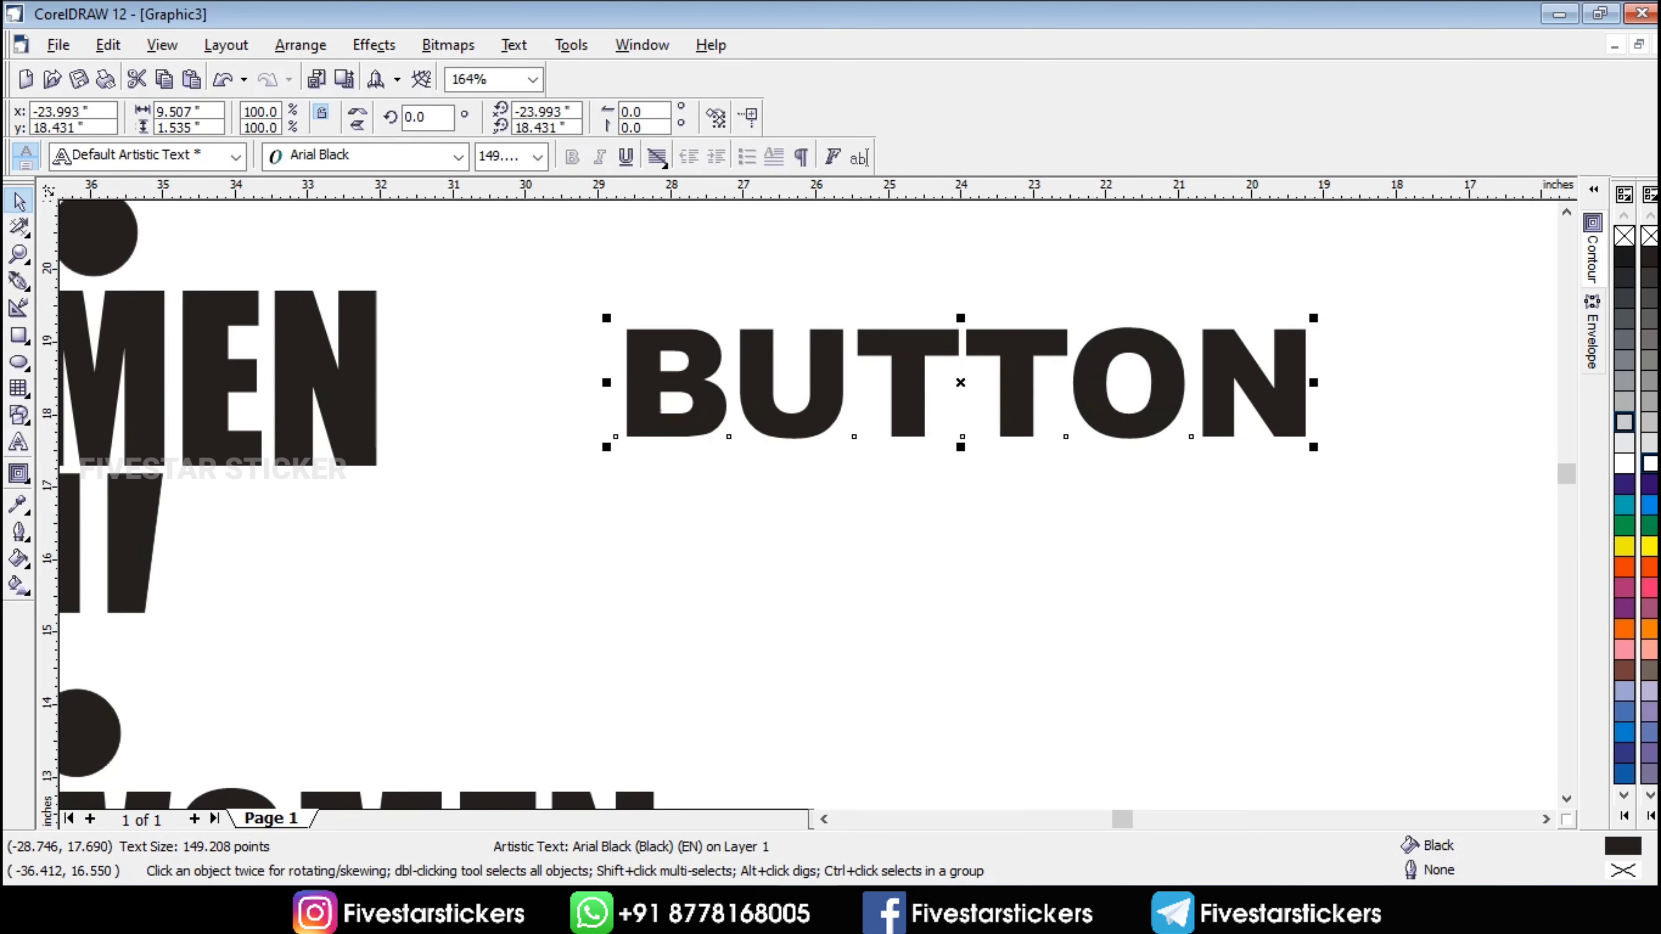
left_click(18, 443)
left_click_drag(1068, 399, 886, 414)
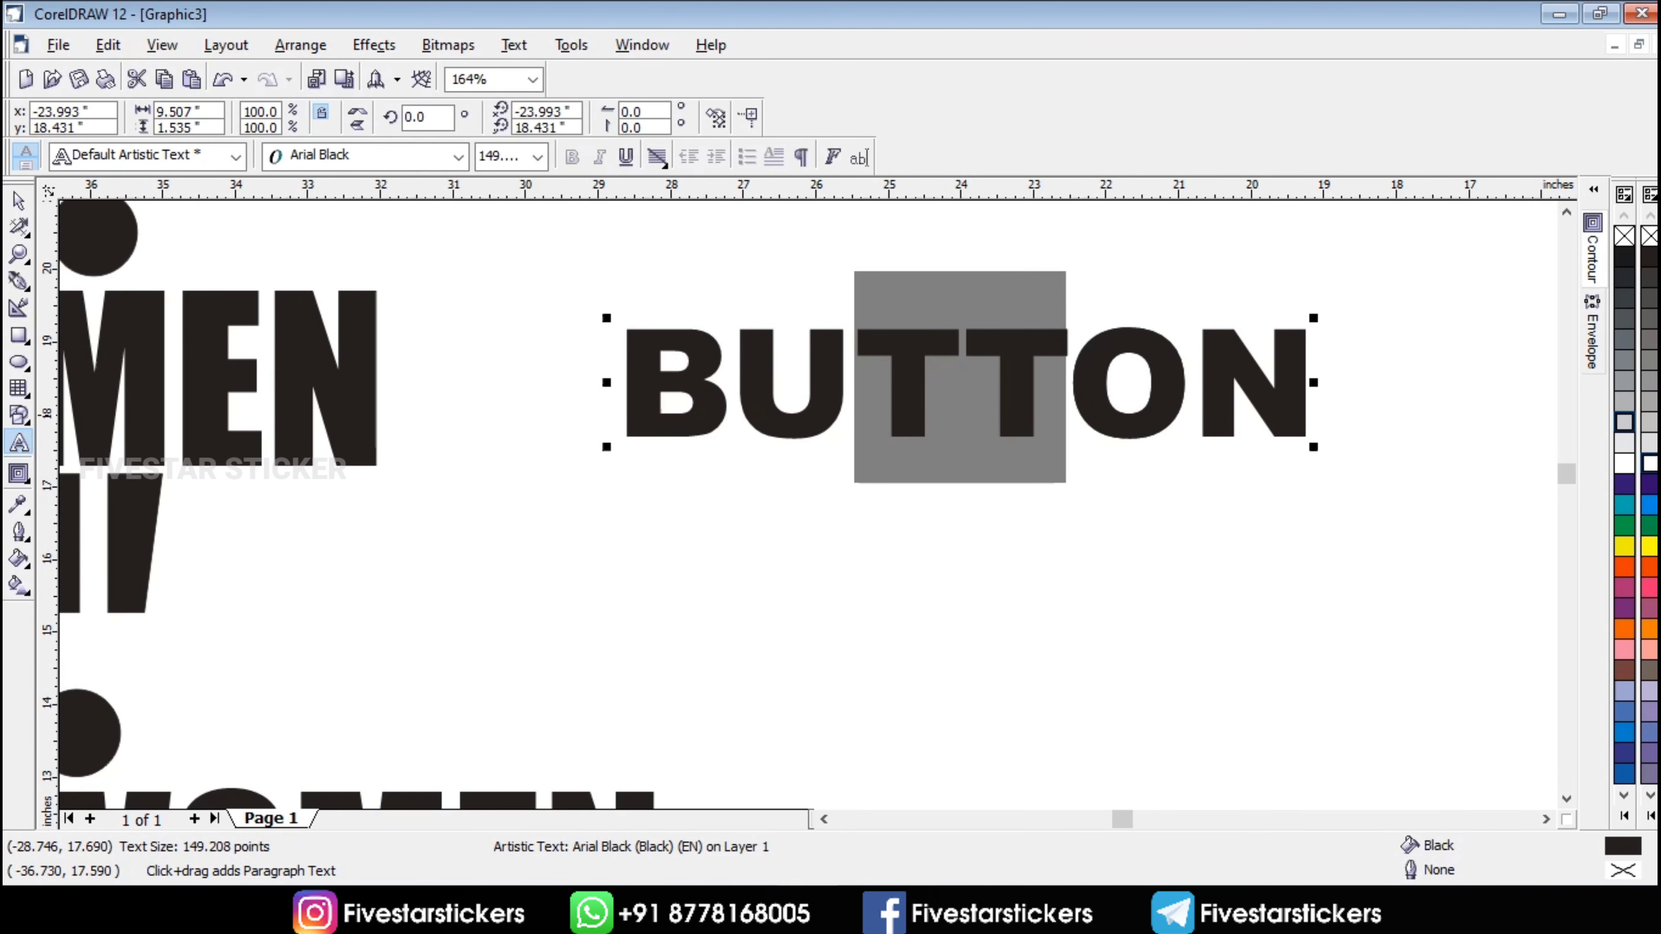
key("ctrl+shift+period")
key("ctrl+shift+period")
left_click(18, 200)
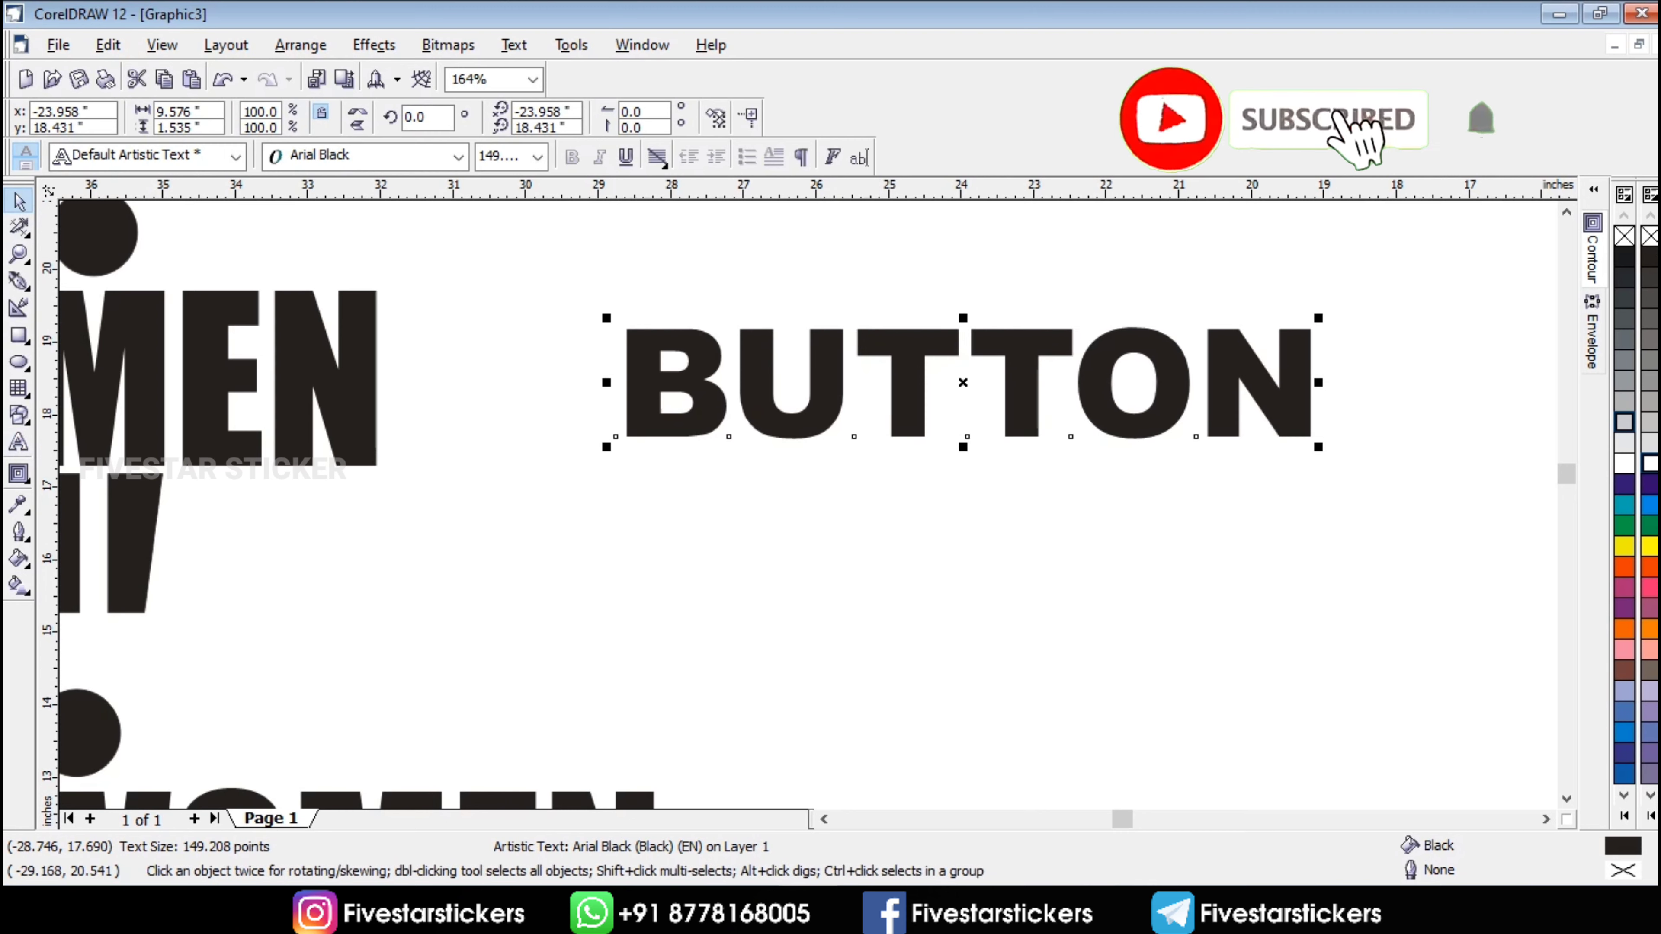
- Convert the BUTTON text to curves and break it apart into separate letters
left_click(300, 45)
left_click(357, 407)
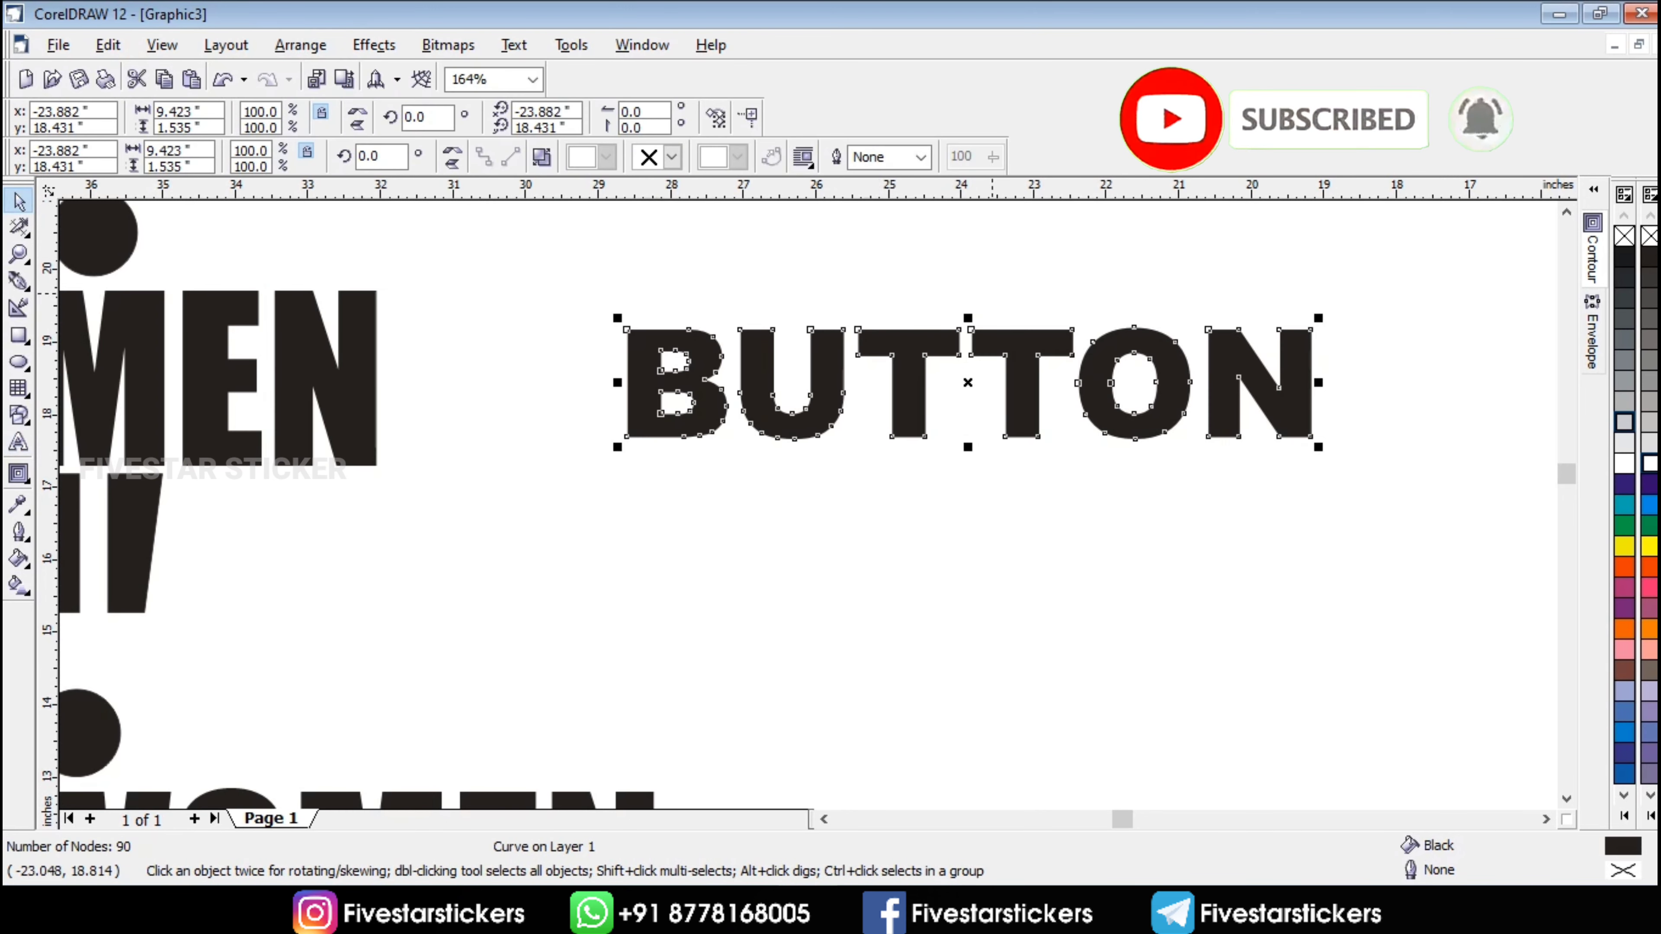
left_click(541, 157)
left_click(1096, 640)
- Delete the letter O from BUTTON, including its inner shape
scroll(1151, 400, "up", 2)
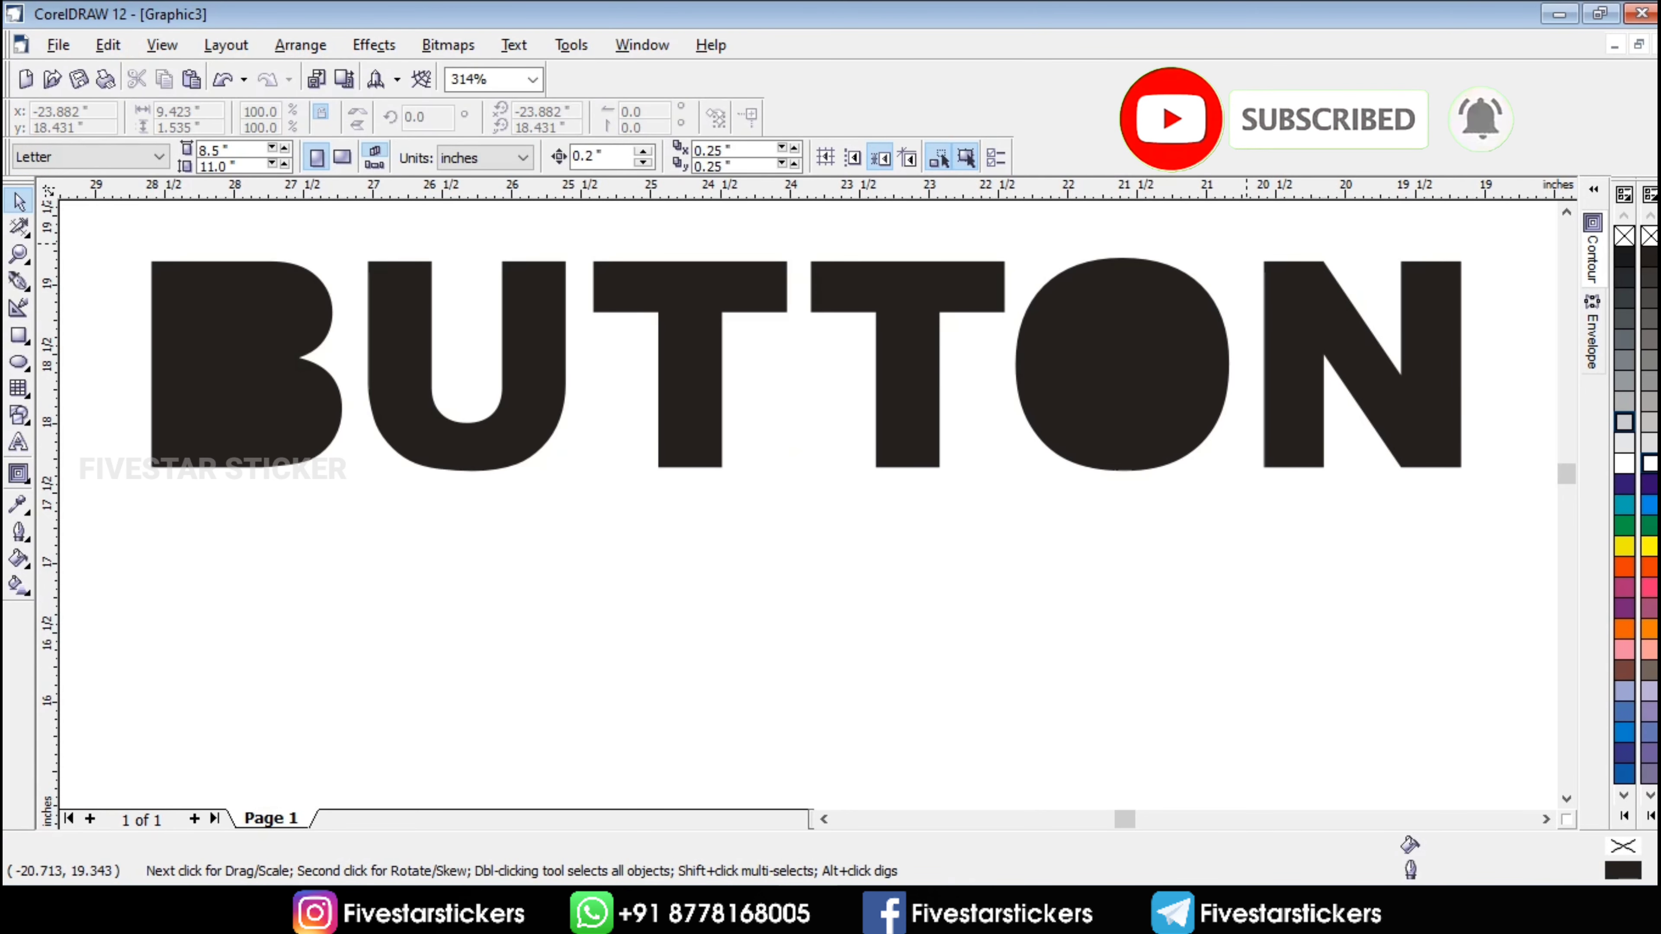
left_click_drag(1249, 237, 989, 534)
key("Delete")
- Extend the left edge of the letter N outward by about 0.6 inches with the Shape tool
left_click(1303, 325)
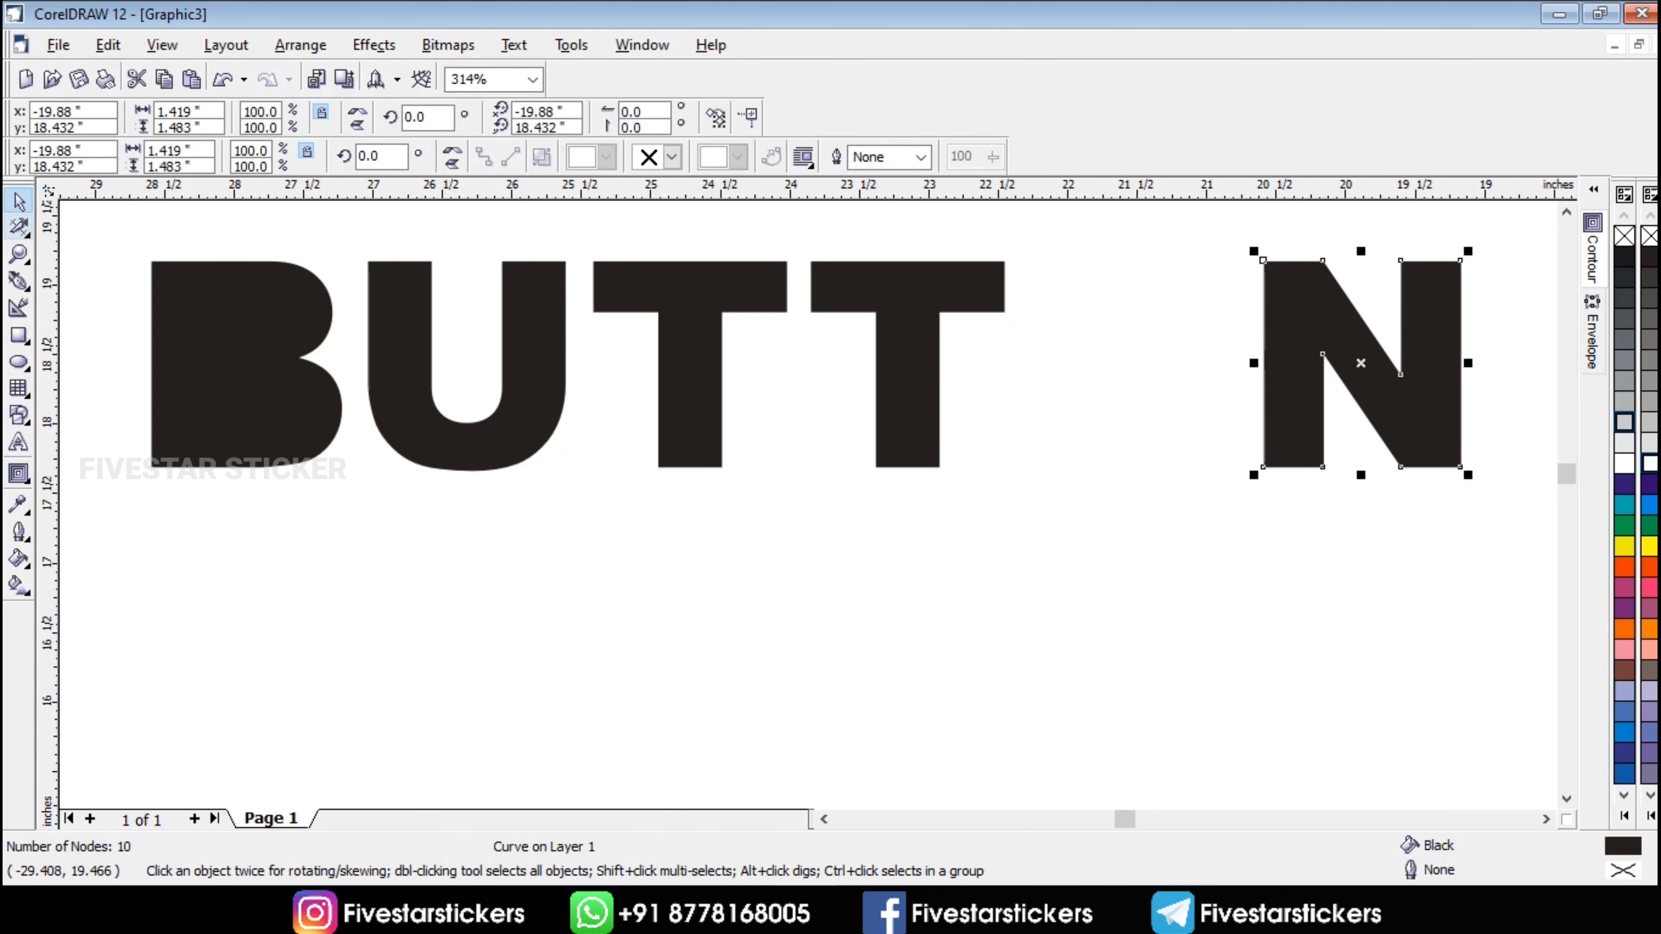
left_click(65, 241)
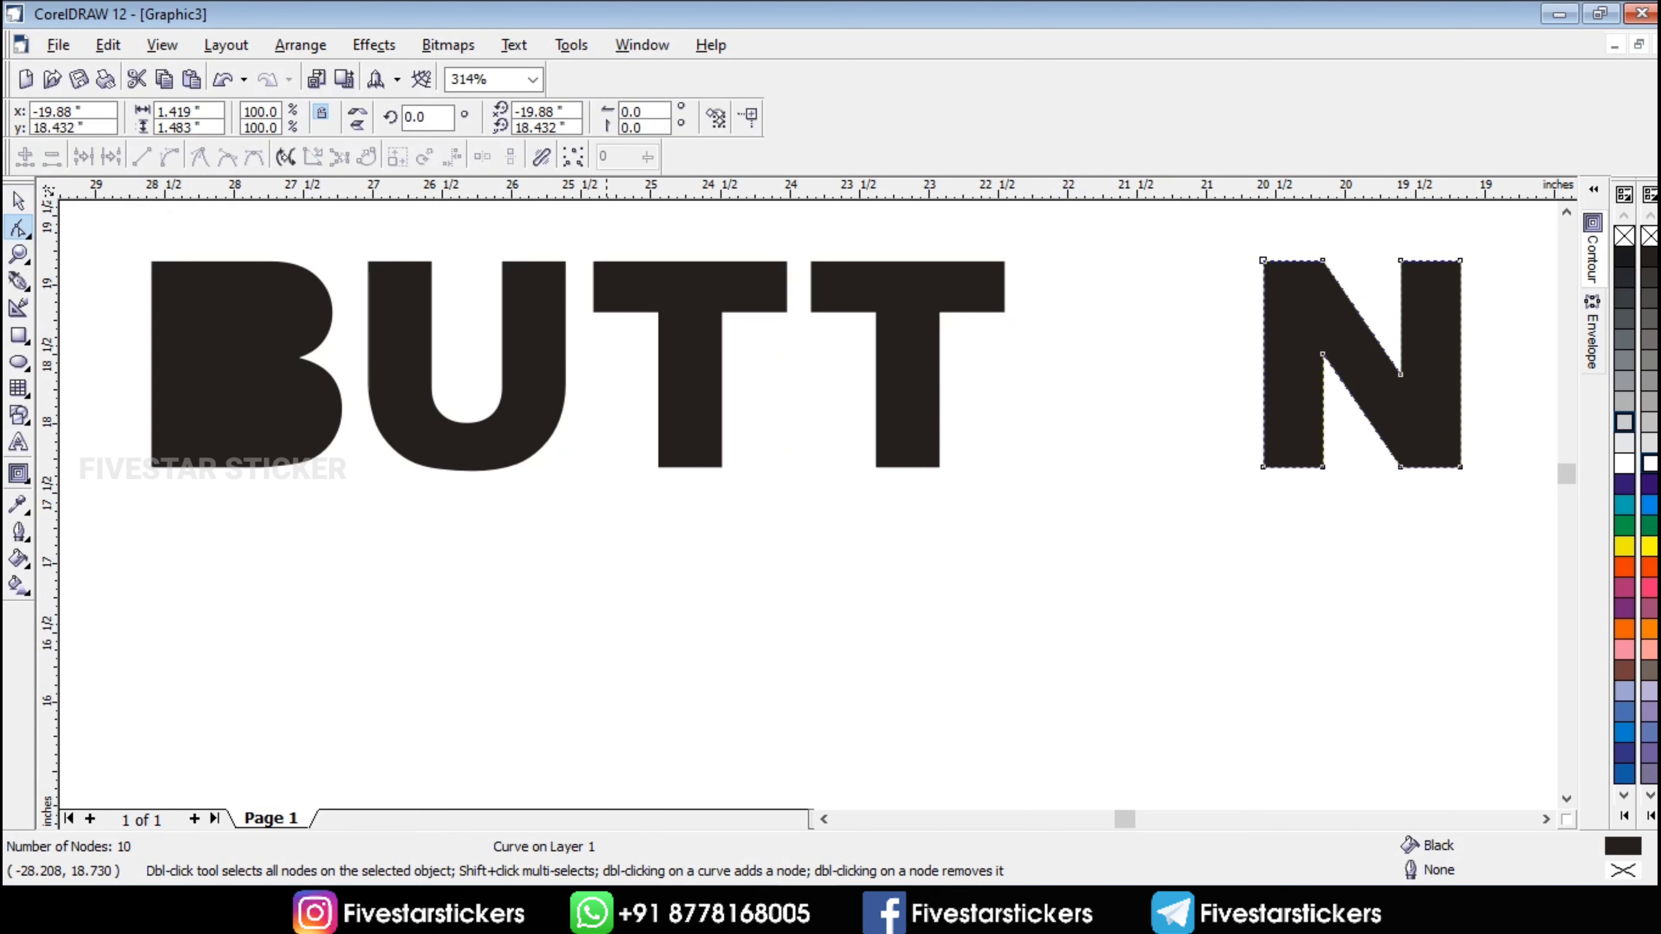
left_click_drag(1265, 226, 1180, 542)
left_click_drag(1263, 261, 1181, 261)
key("space")
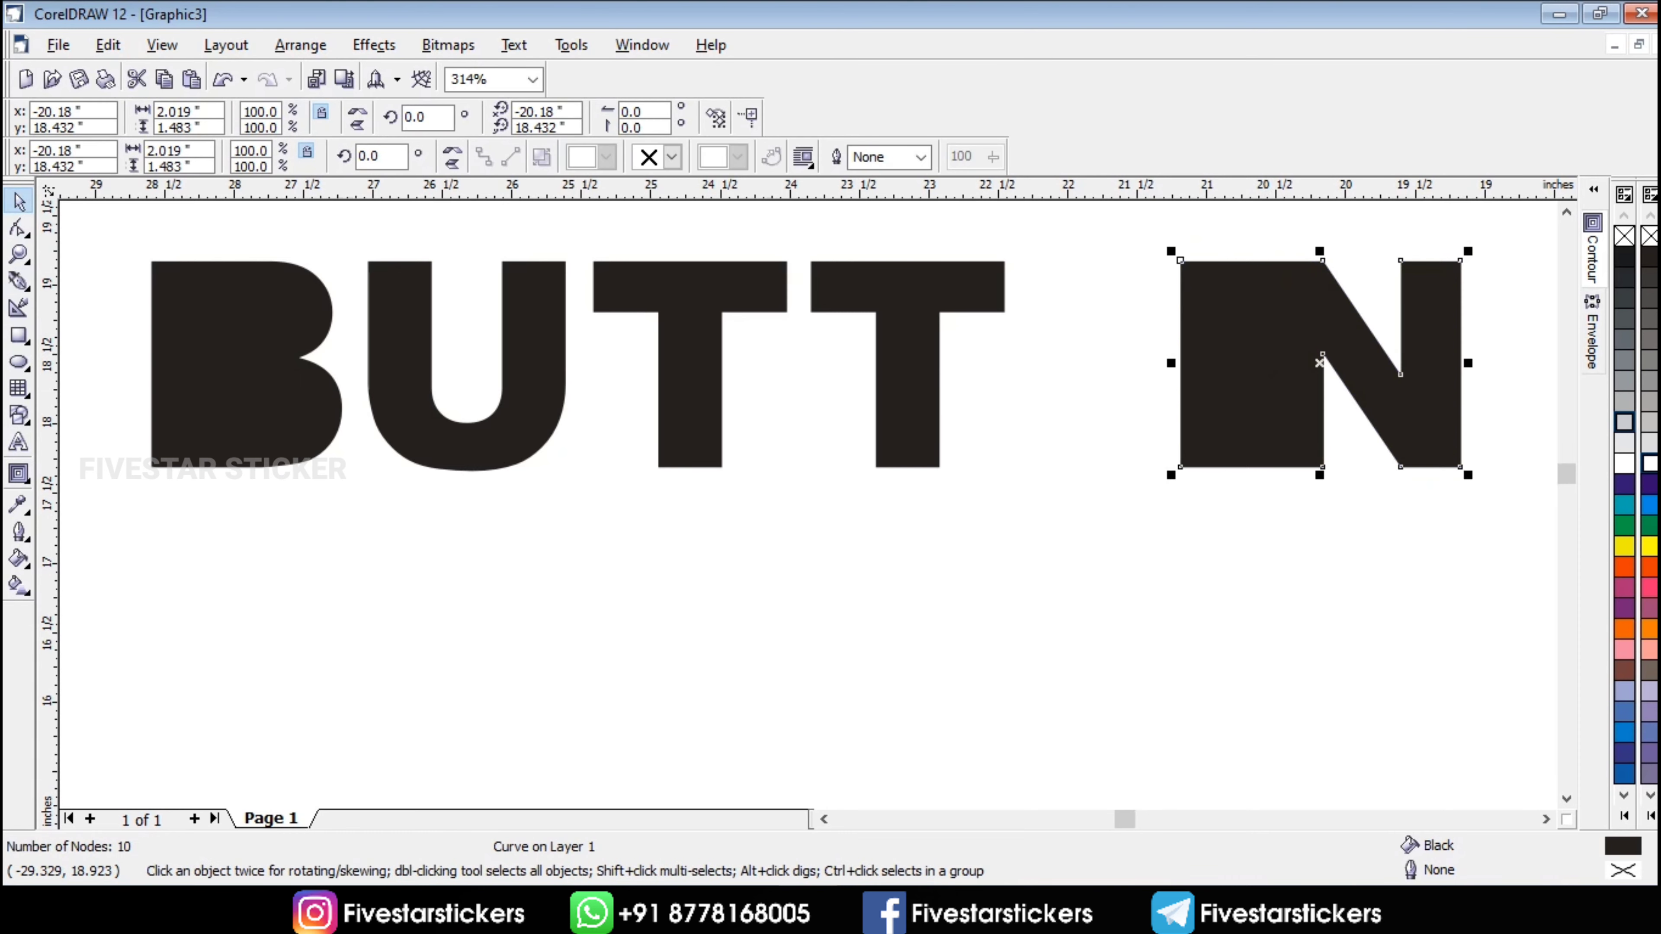
- Draw an ellipse about 1.60 by 1.47 inches over the N's left edge and align their centers at the same height
key("F7")
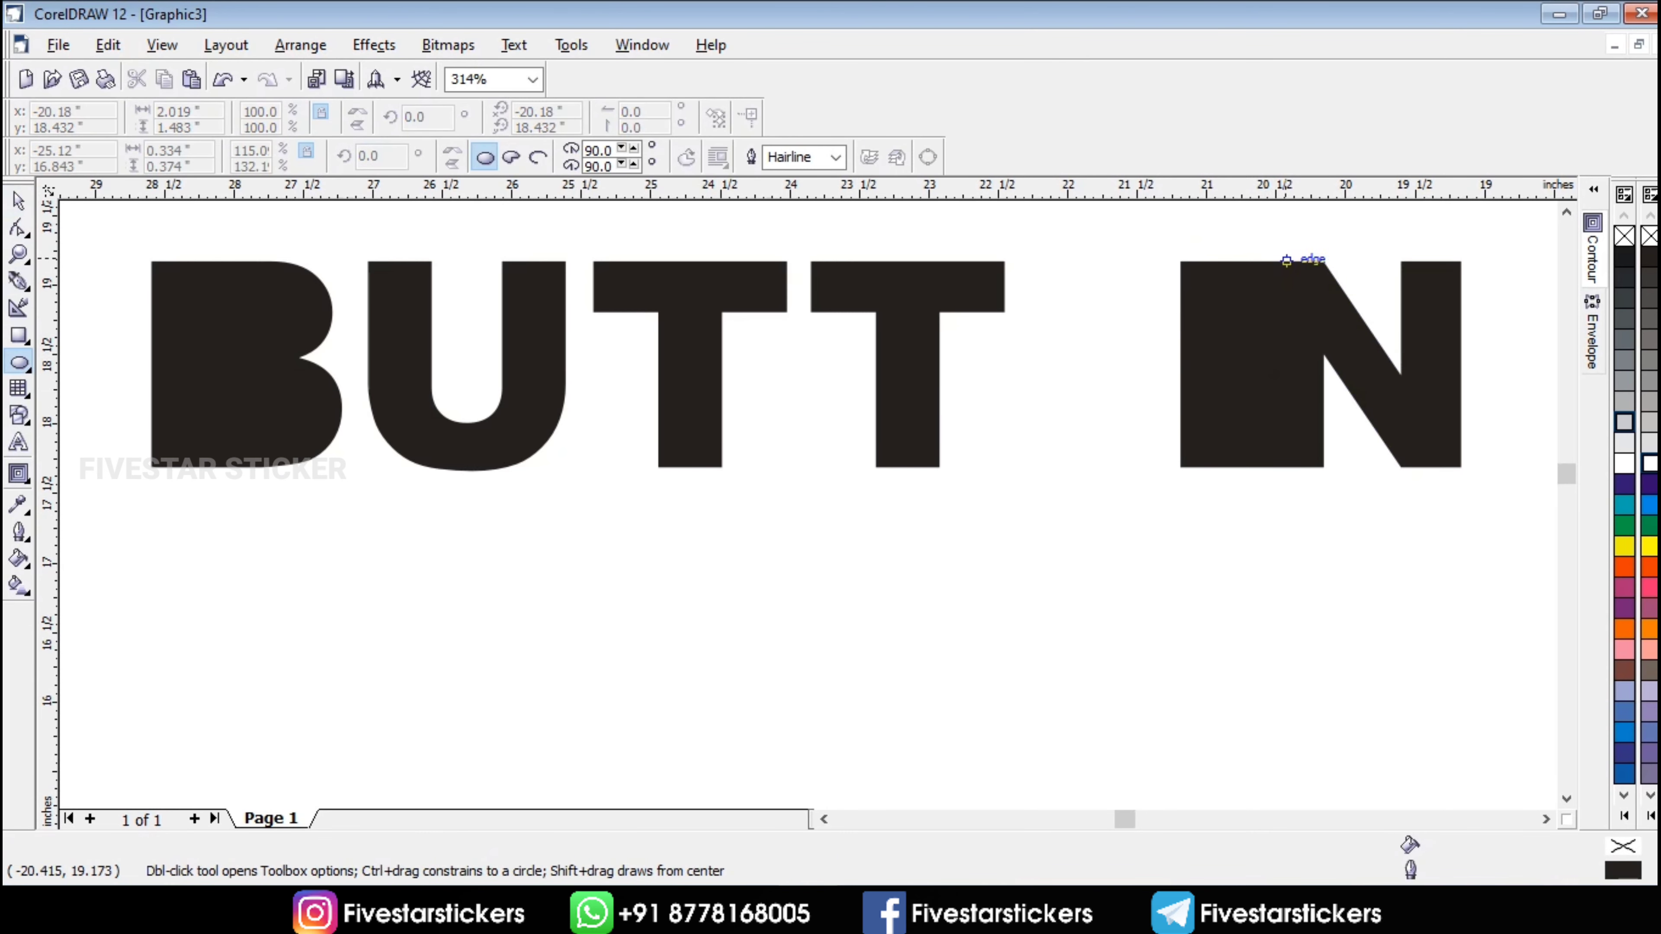
left_click_drag(1285, 261, 1060, 464)
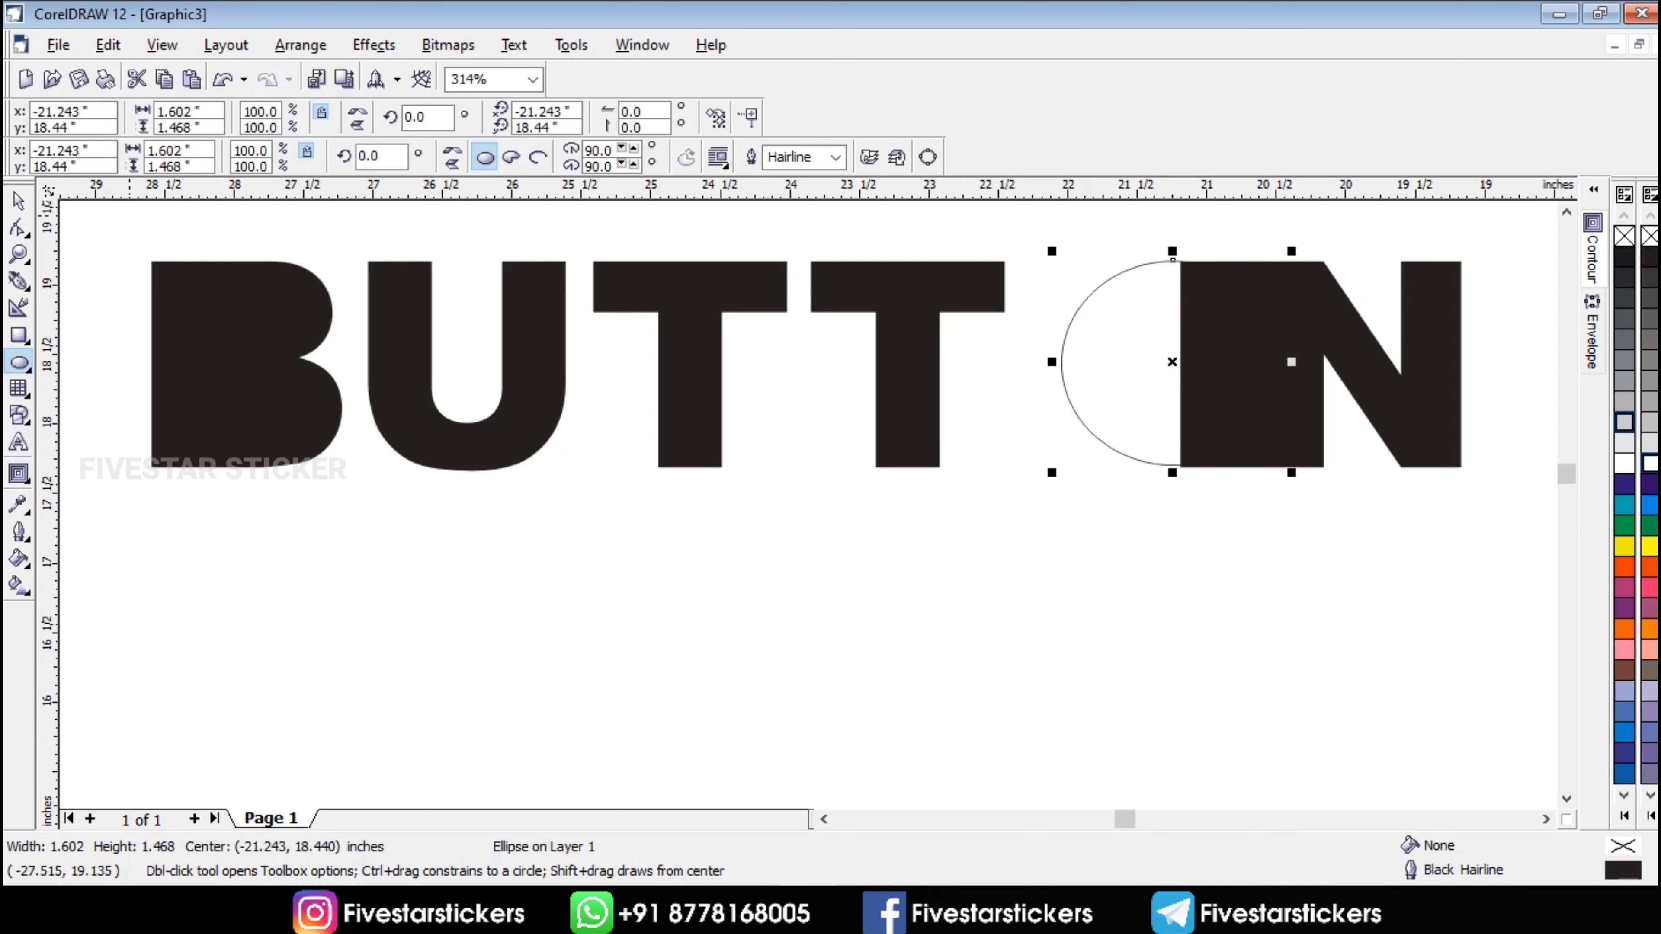
key("space")
left_click(1349, 383, "shift")
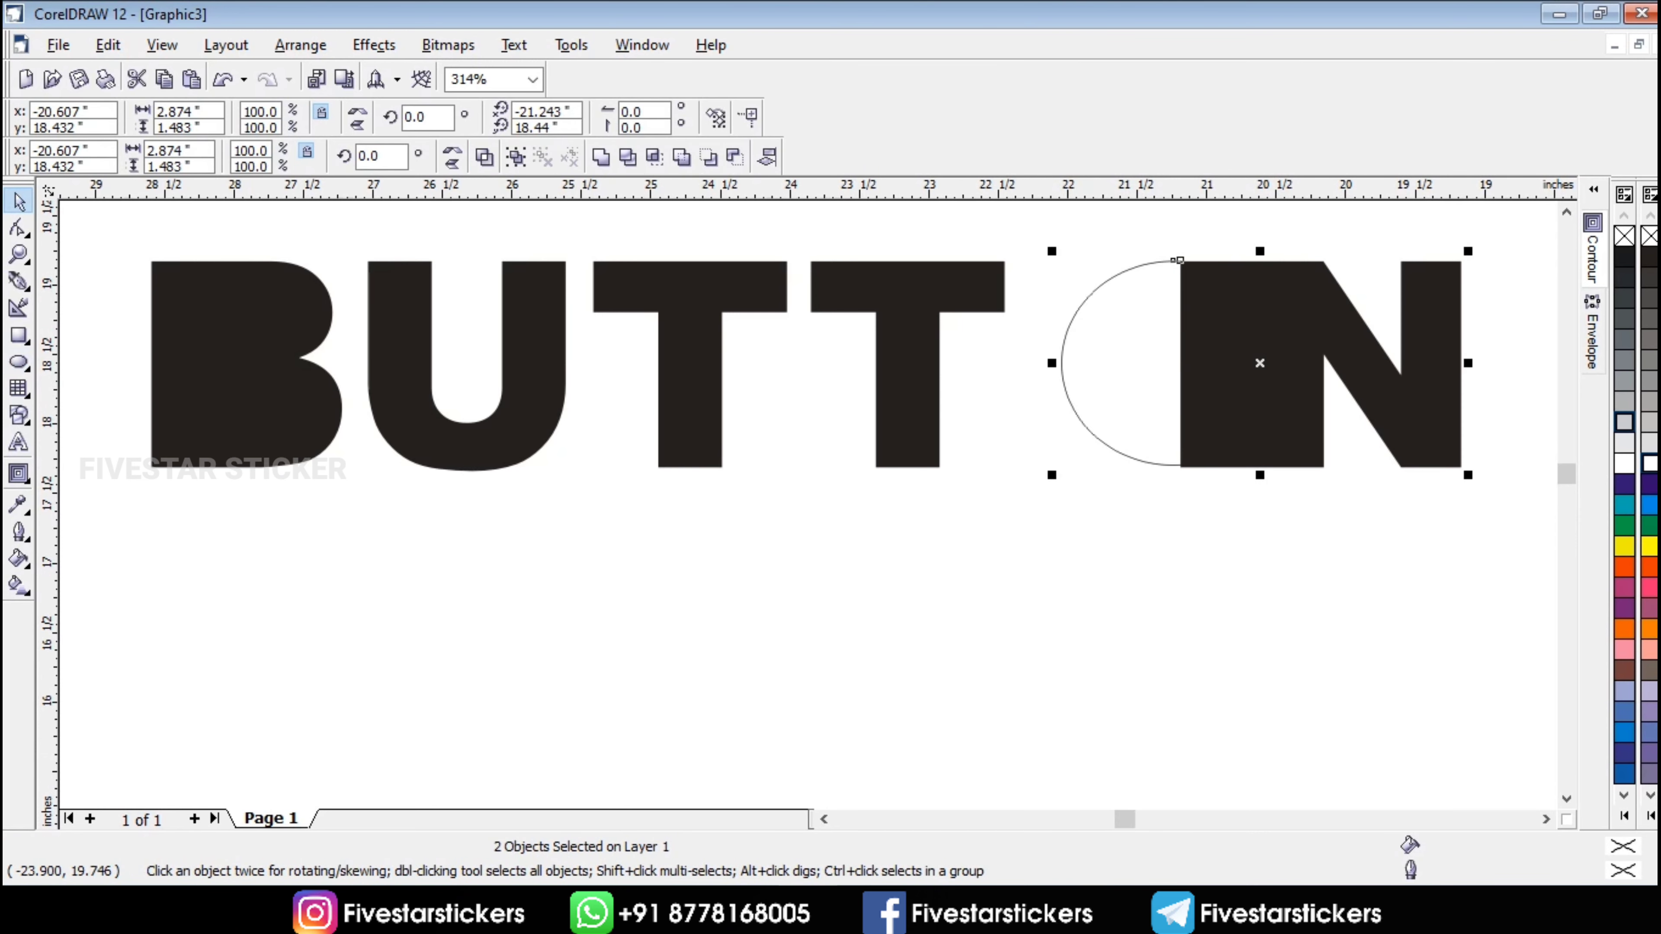
left_click(767, 157)
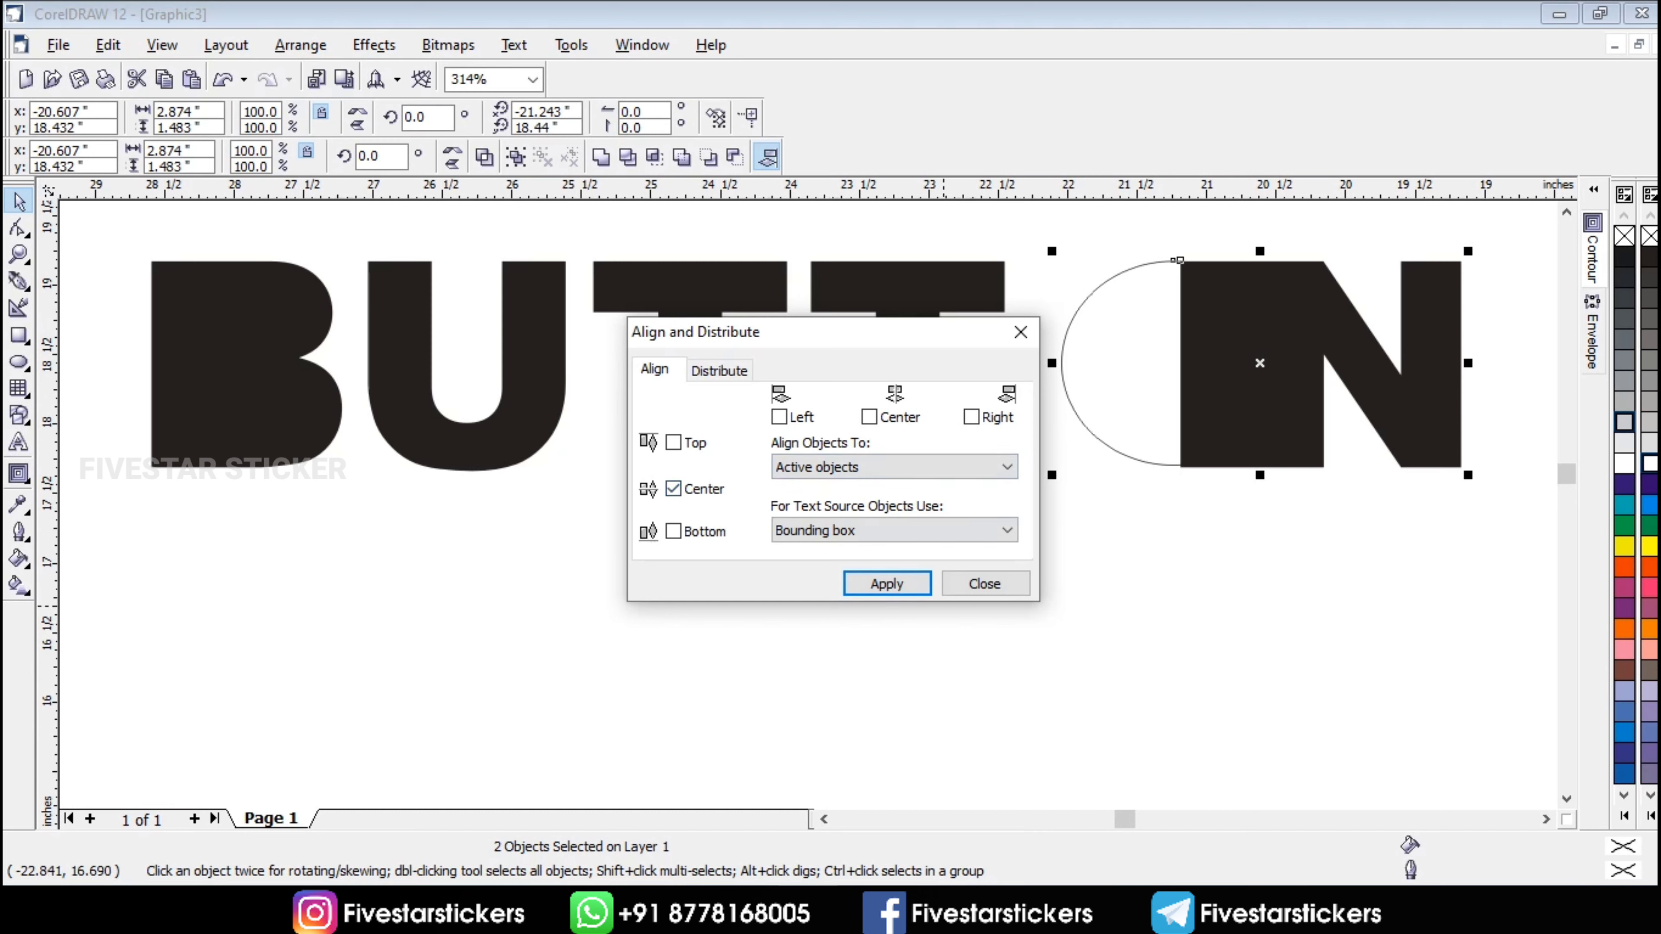
left_click(887, 584)
left_click(985, 583)
- Trim the letter N with the overlapping ellipse to cut a curved O outline into its left side
left_click(1043, 465)
left_click(1071, 399)
left_click(1435, 374, "shift")
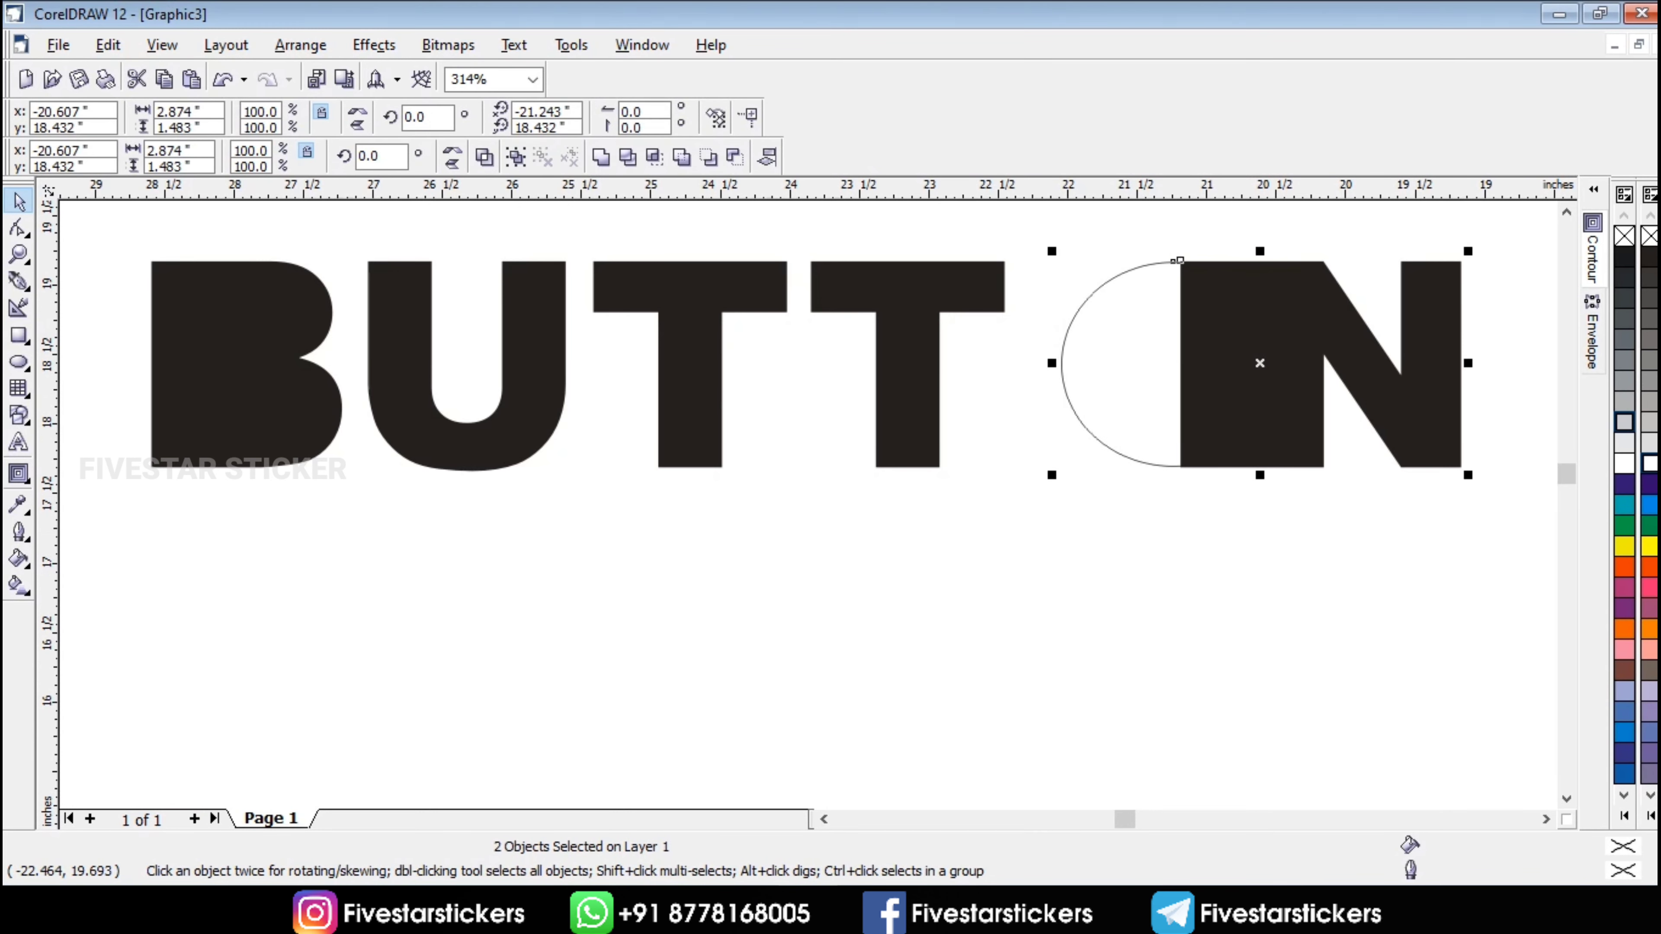
left_click(627, 157)
left_click(1291, 523)
- Resize the ellipse to 0.25 by 0.25 inches, and place a duplicate circle about 0.4 inches from it vertically
left_click(1187, 396)
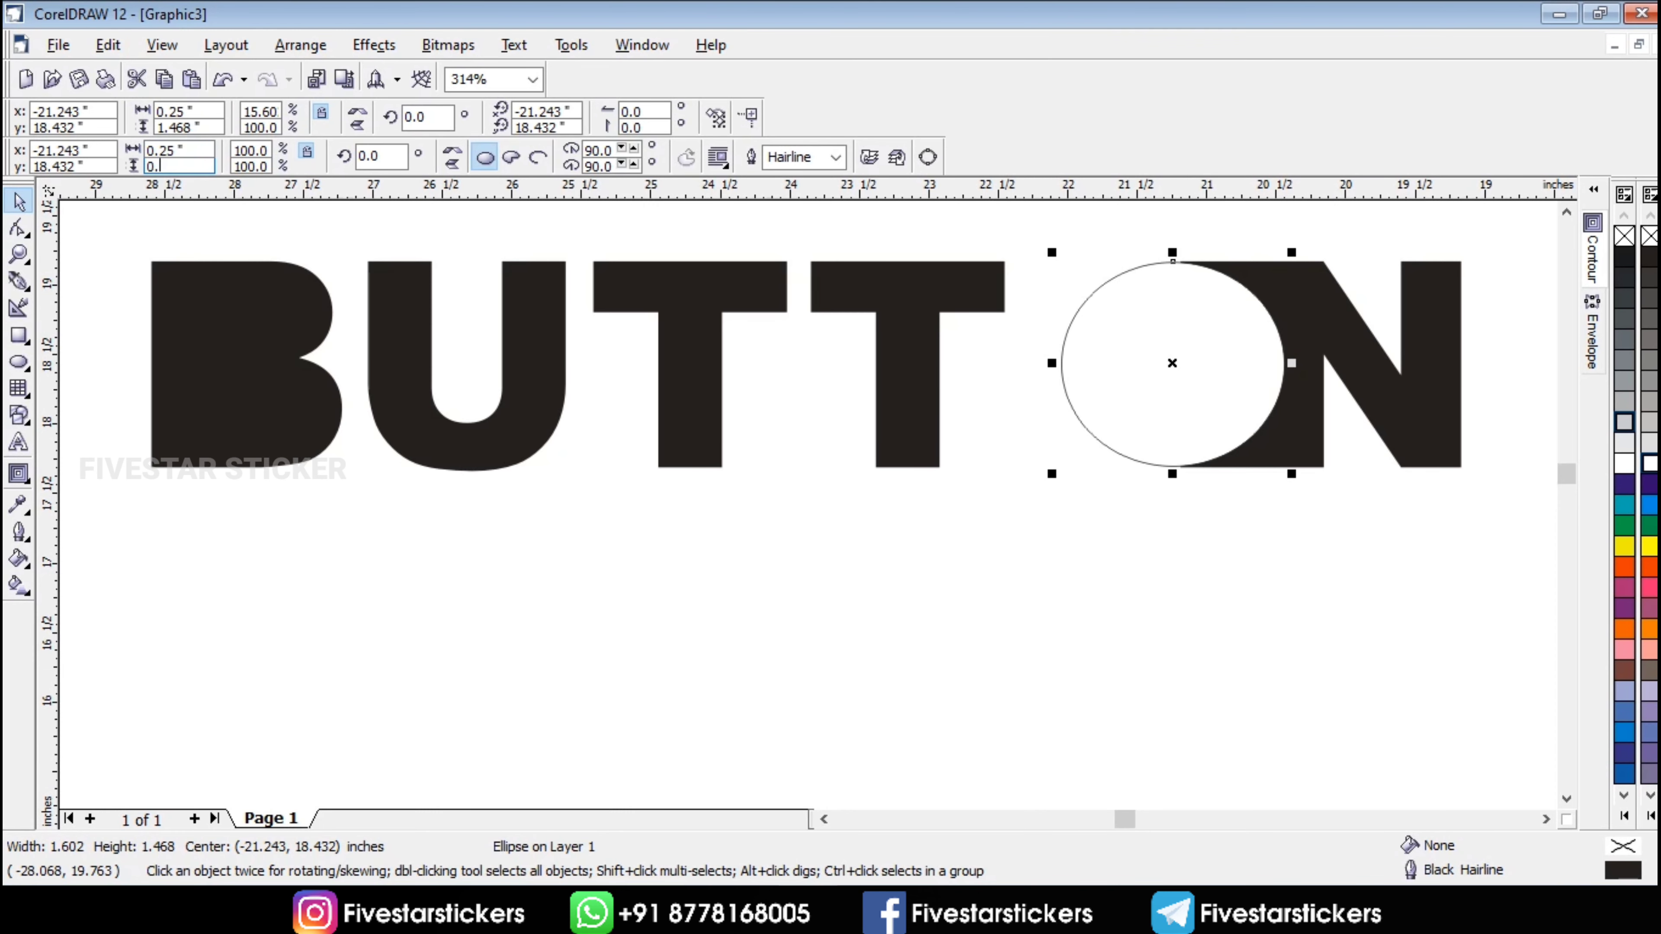
key("Return")
scroll(1190, 350, "up", 5)
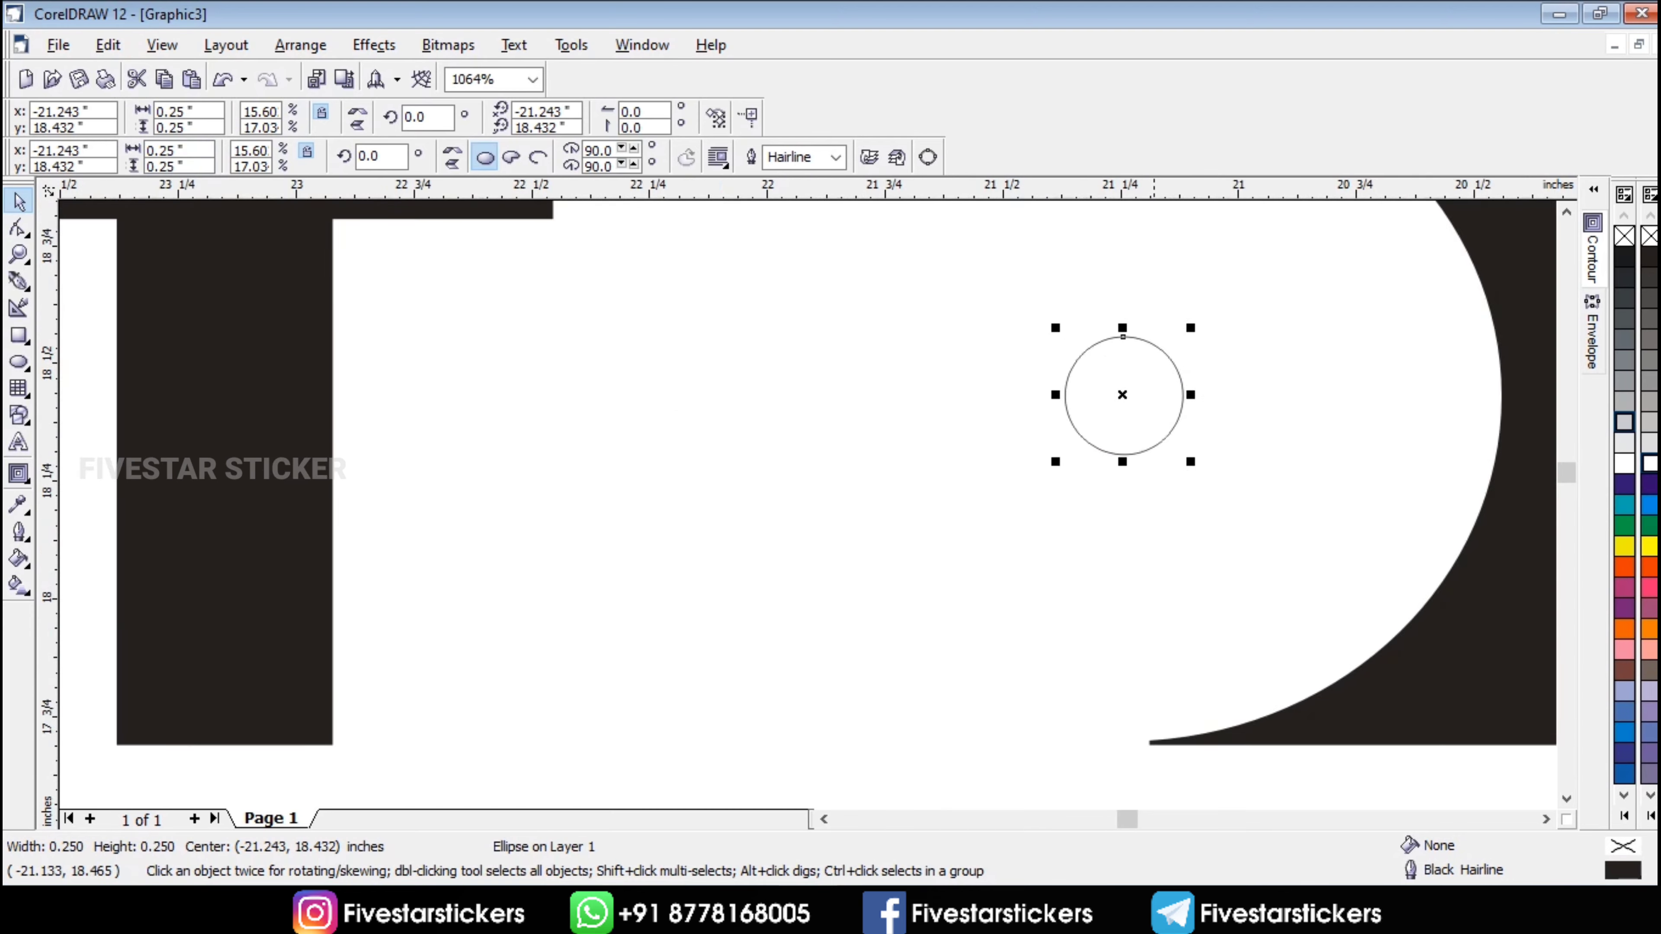
scroll(1118, 487, "down", 10)
scroll(1113, 479, "up", 12)
mouse_move(1114, 478)
left_mouse_down()
mouse_move(1108, 366)
mouse_move(1133, 334)
mouse_move(1128, 449)
mouse_move(1144, 466)
left_mouse_up()
right_click(1144, 466)
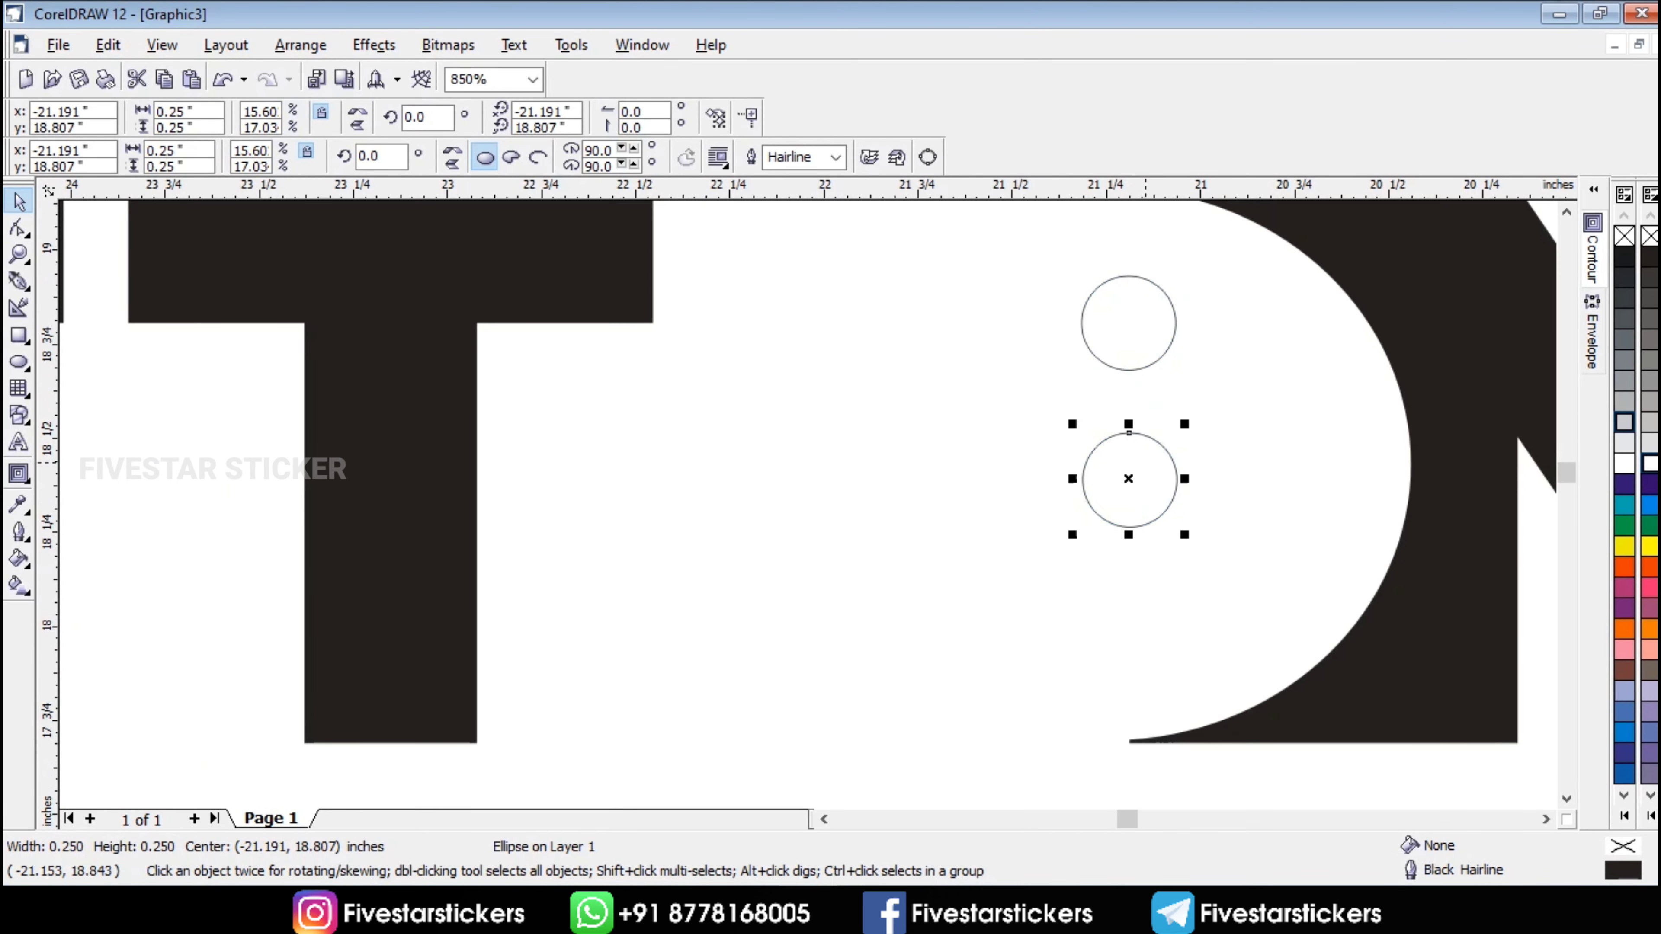
- Align the two small circles on a common vertical center line
left_click_drag(1235, 250, 1034, 562)
left_click(766, 158)
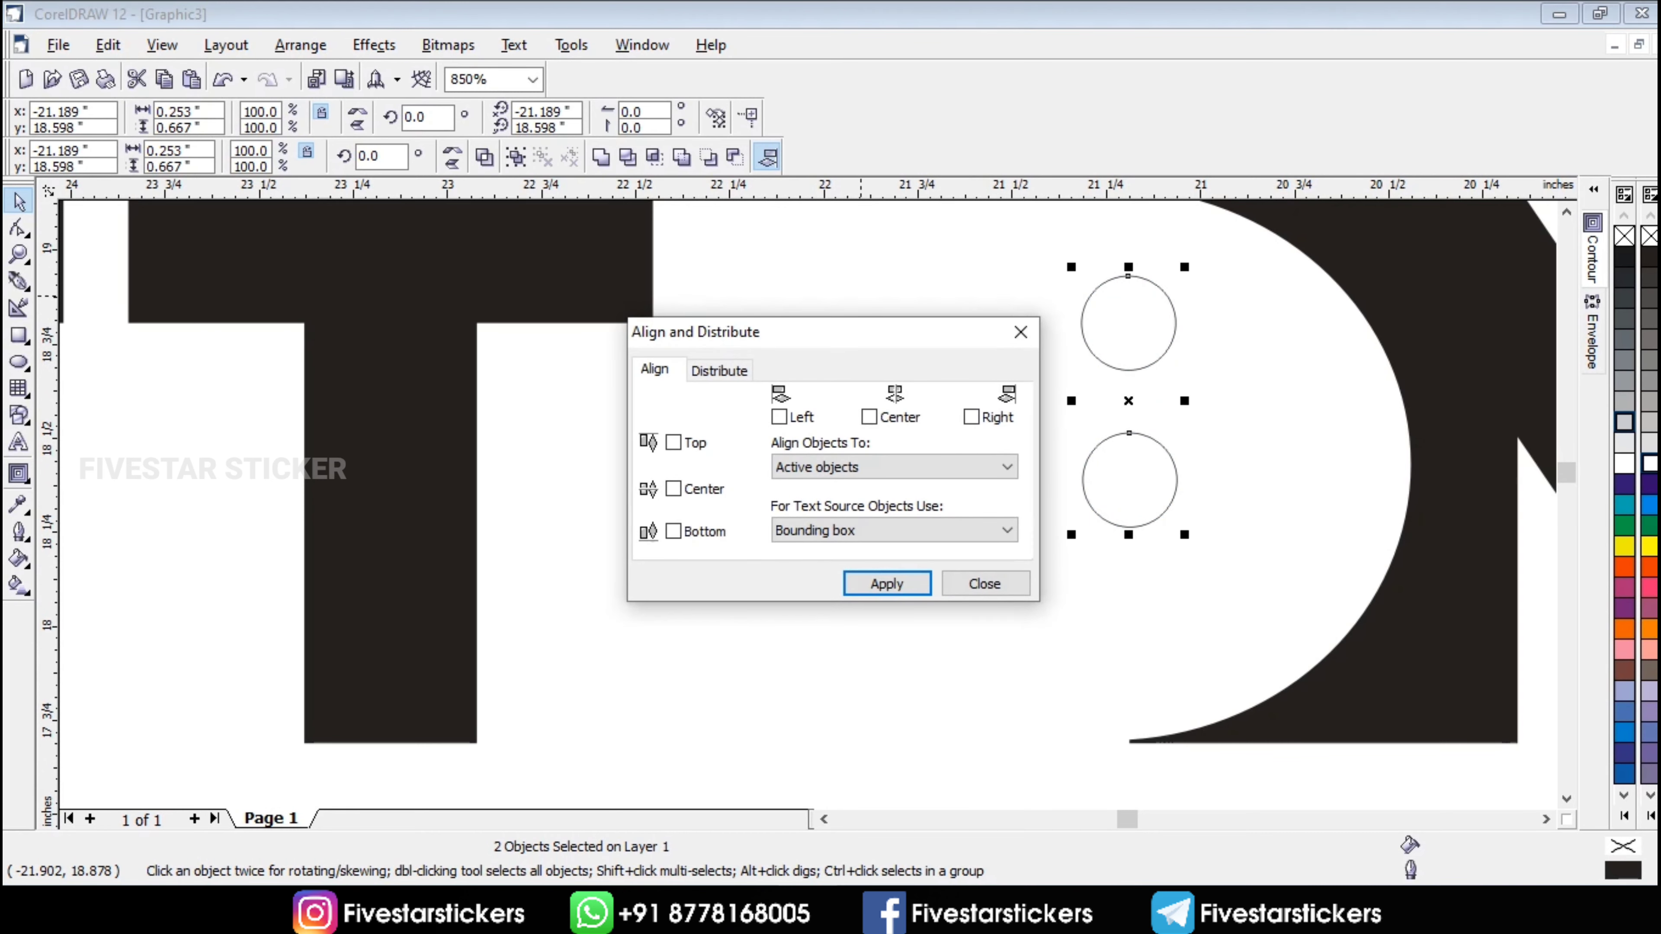
left_click(886, 583)
left_click(984, 584)
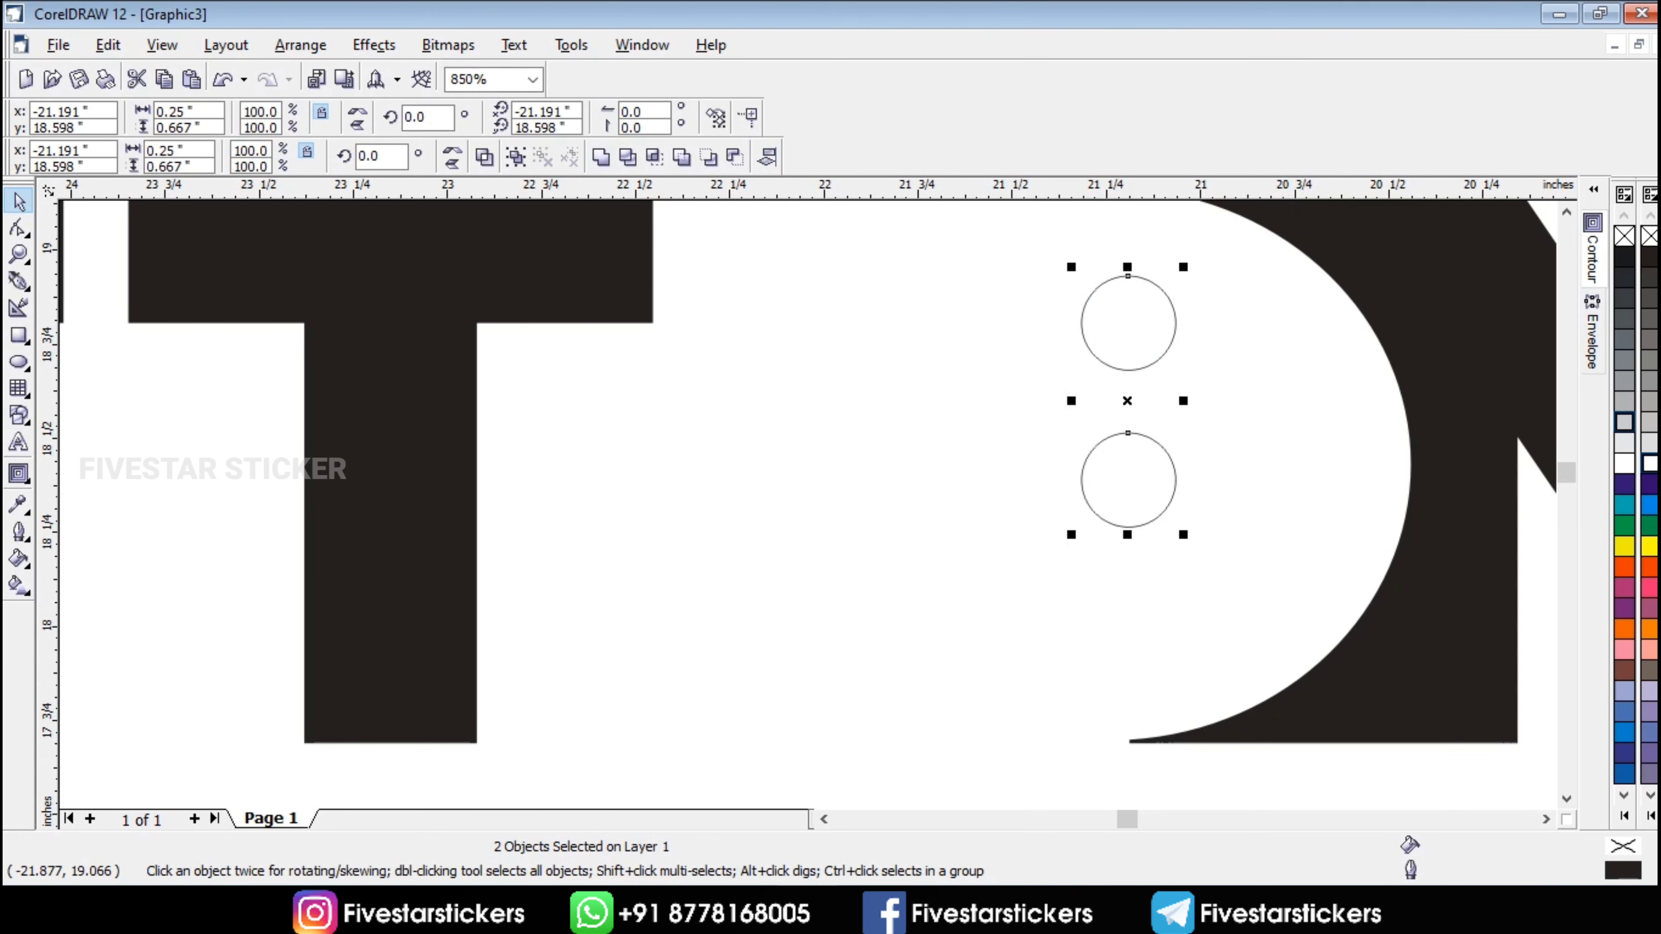
- Combine the two circles into one black-filled curve and duplicate the pair to the left, forming a two-by-two grid
left_click(484, 158)
left_click(1649, 256)
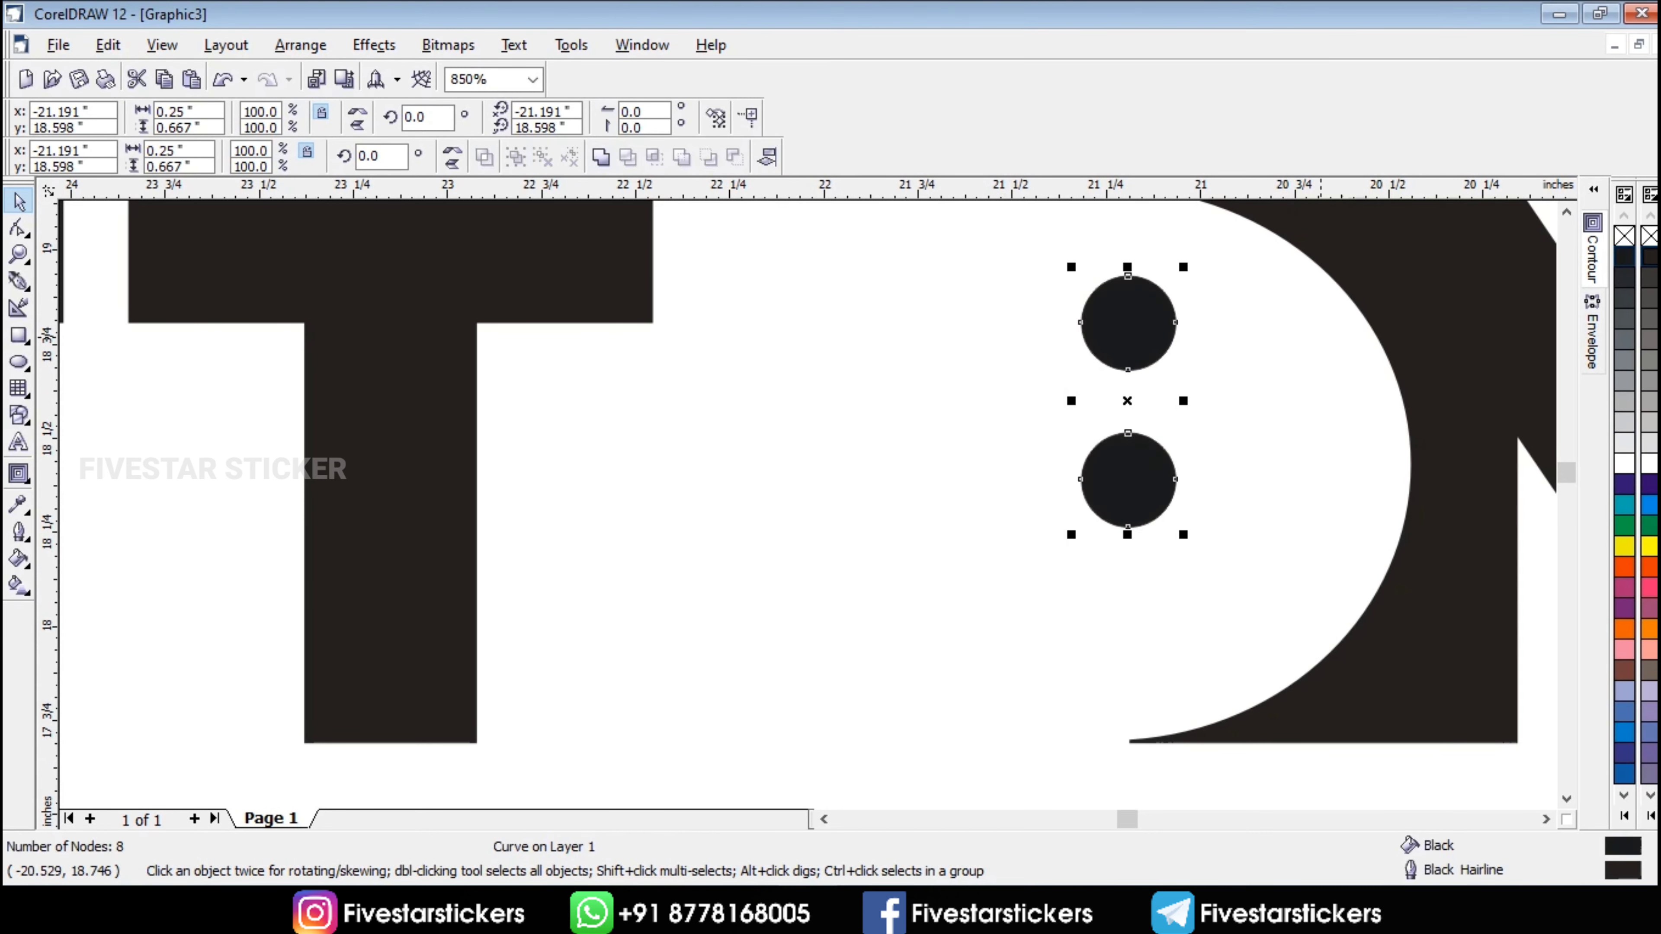
left_click_drag(1147, 318, 1008, 320)
right_click(1008, 321)
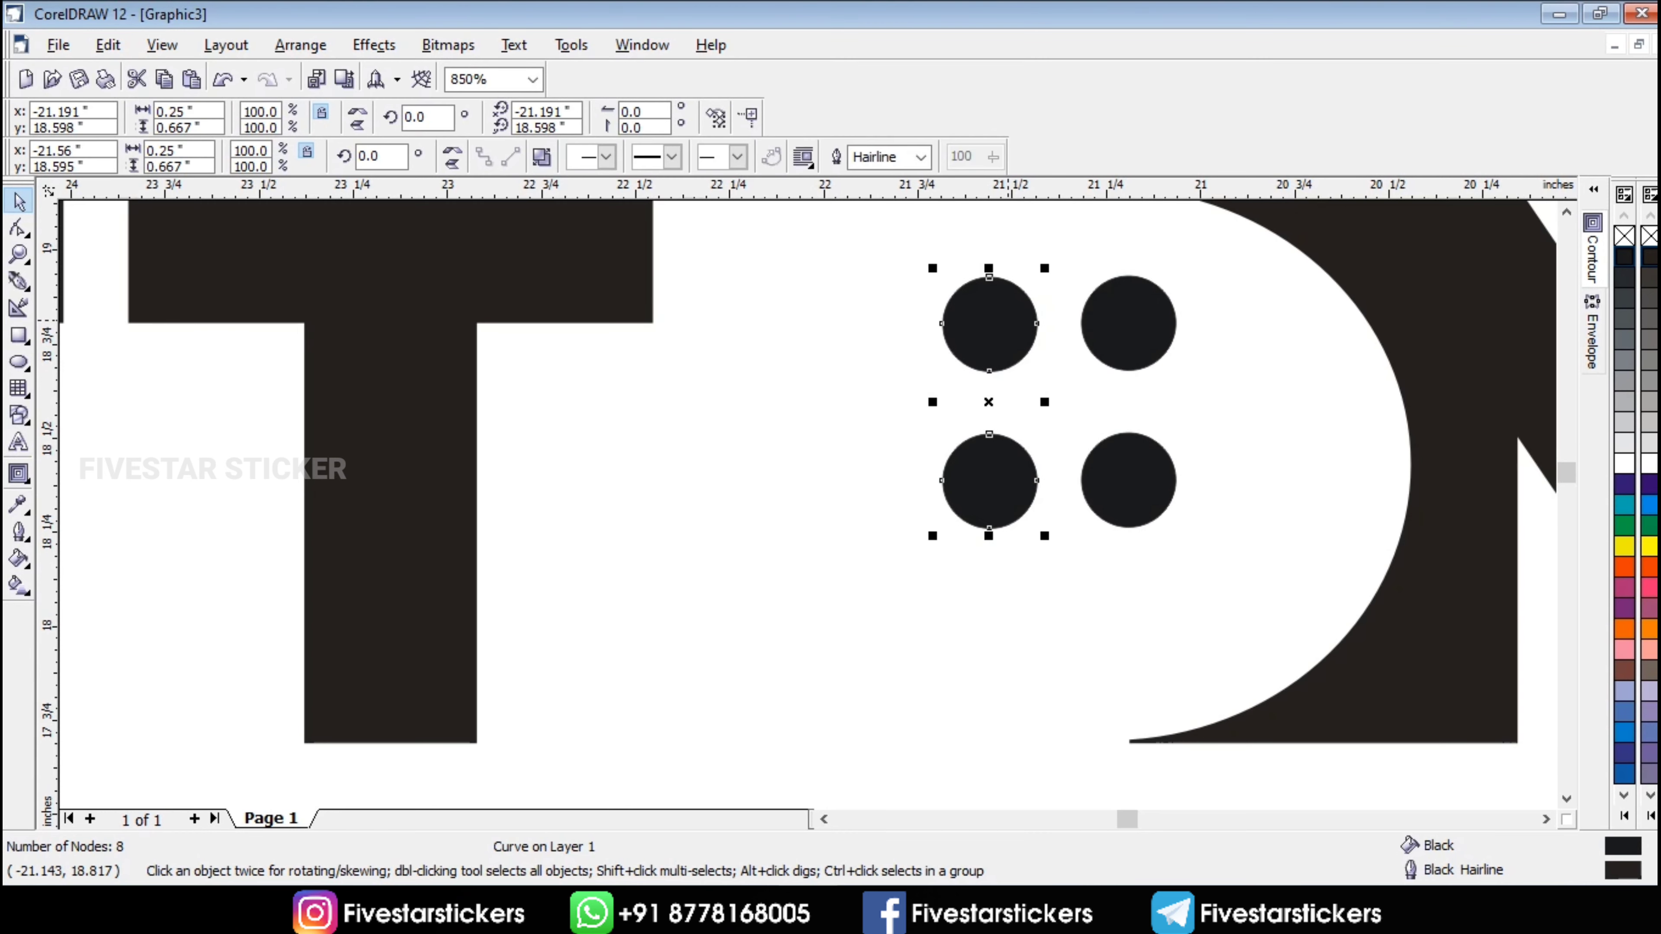
- Align the two circle pairs with each other by their horizontal centers
left_click_drag(930, 252, 1230, 556)
left_click(767, 156)
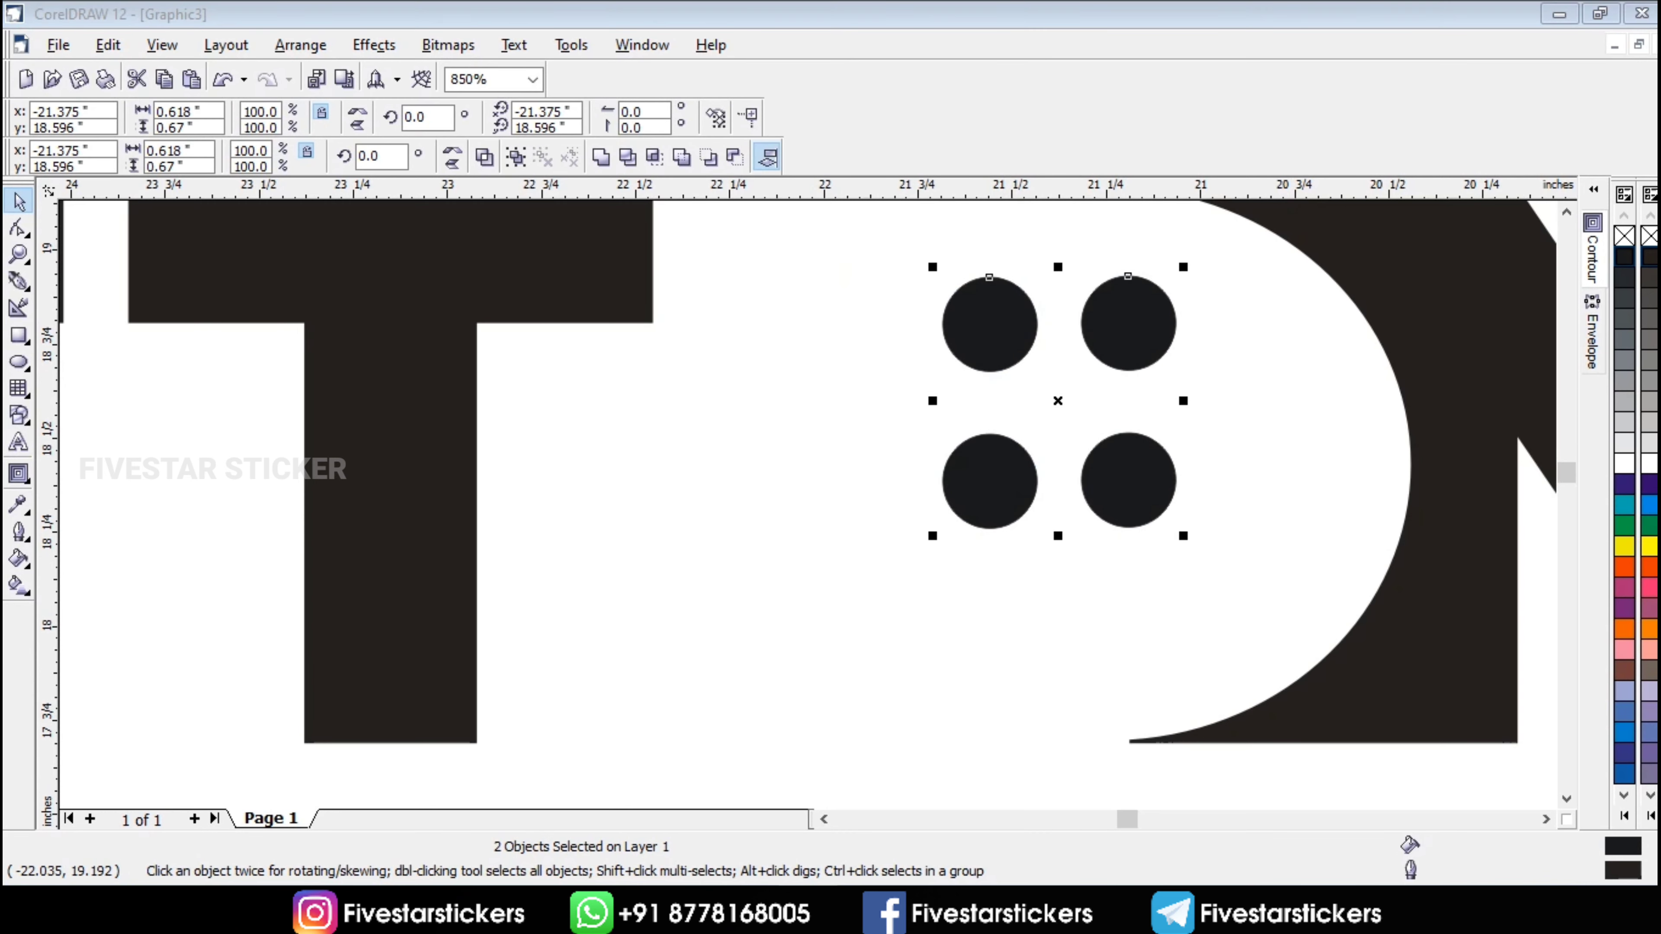
left_click(886, 583)
left_click(984, 583)
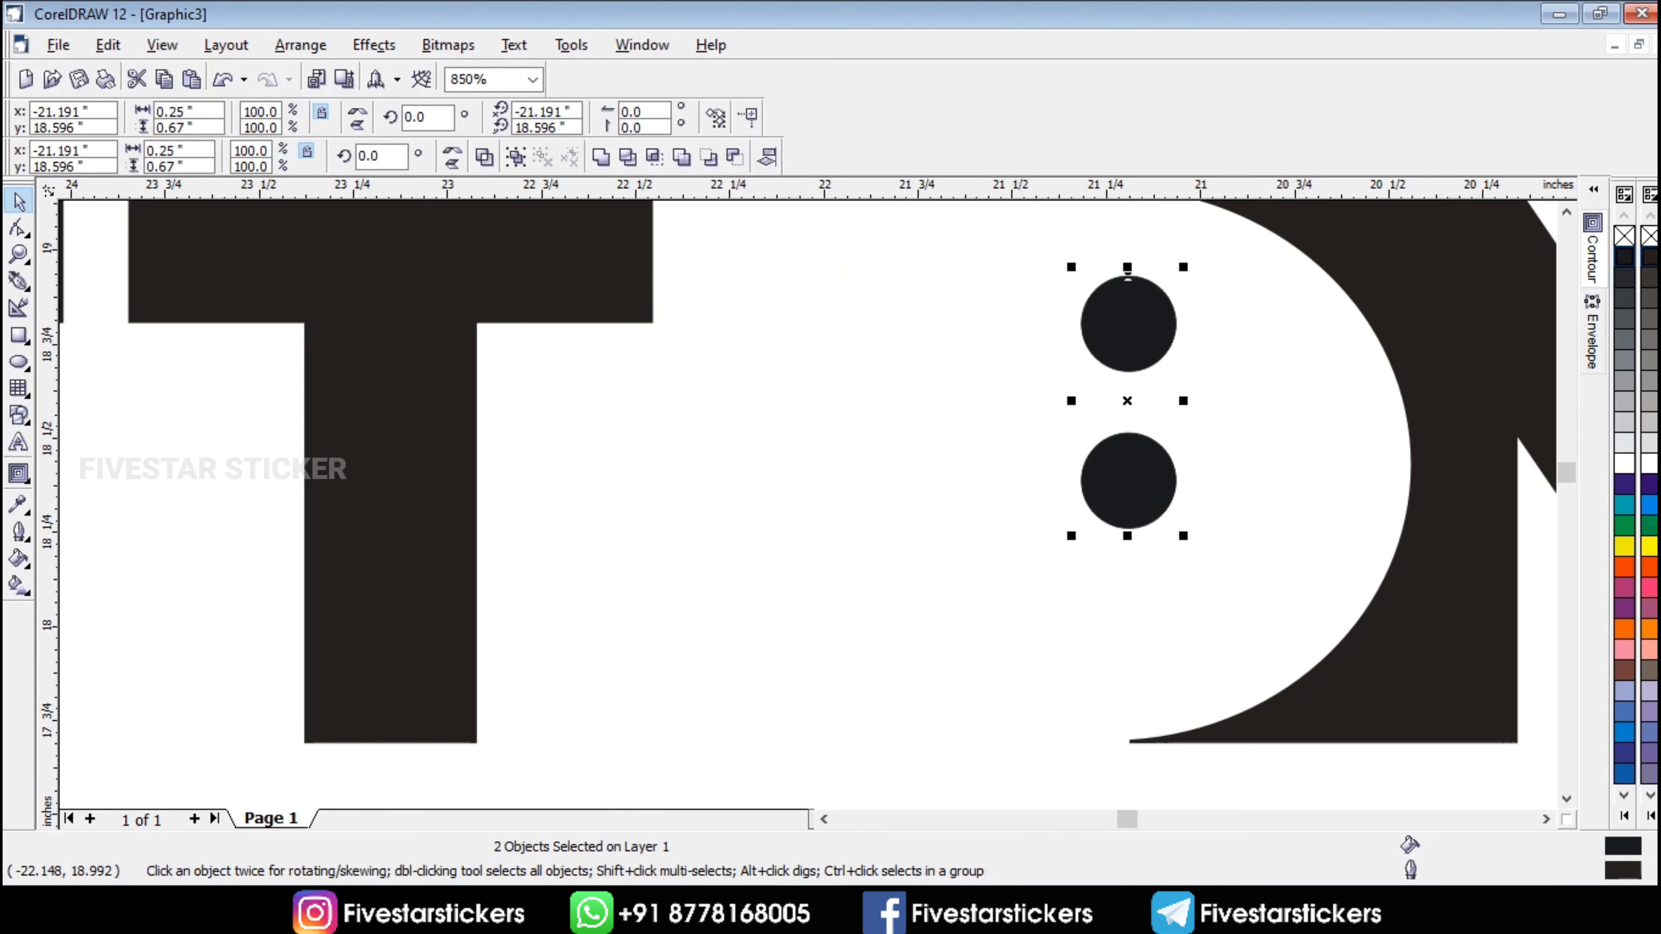
- Undo the last alignment and align the two circle pairs to each other on a common horizontal center line
left_click(222, 79)
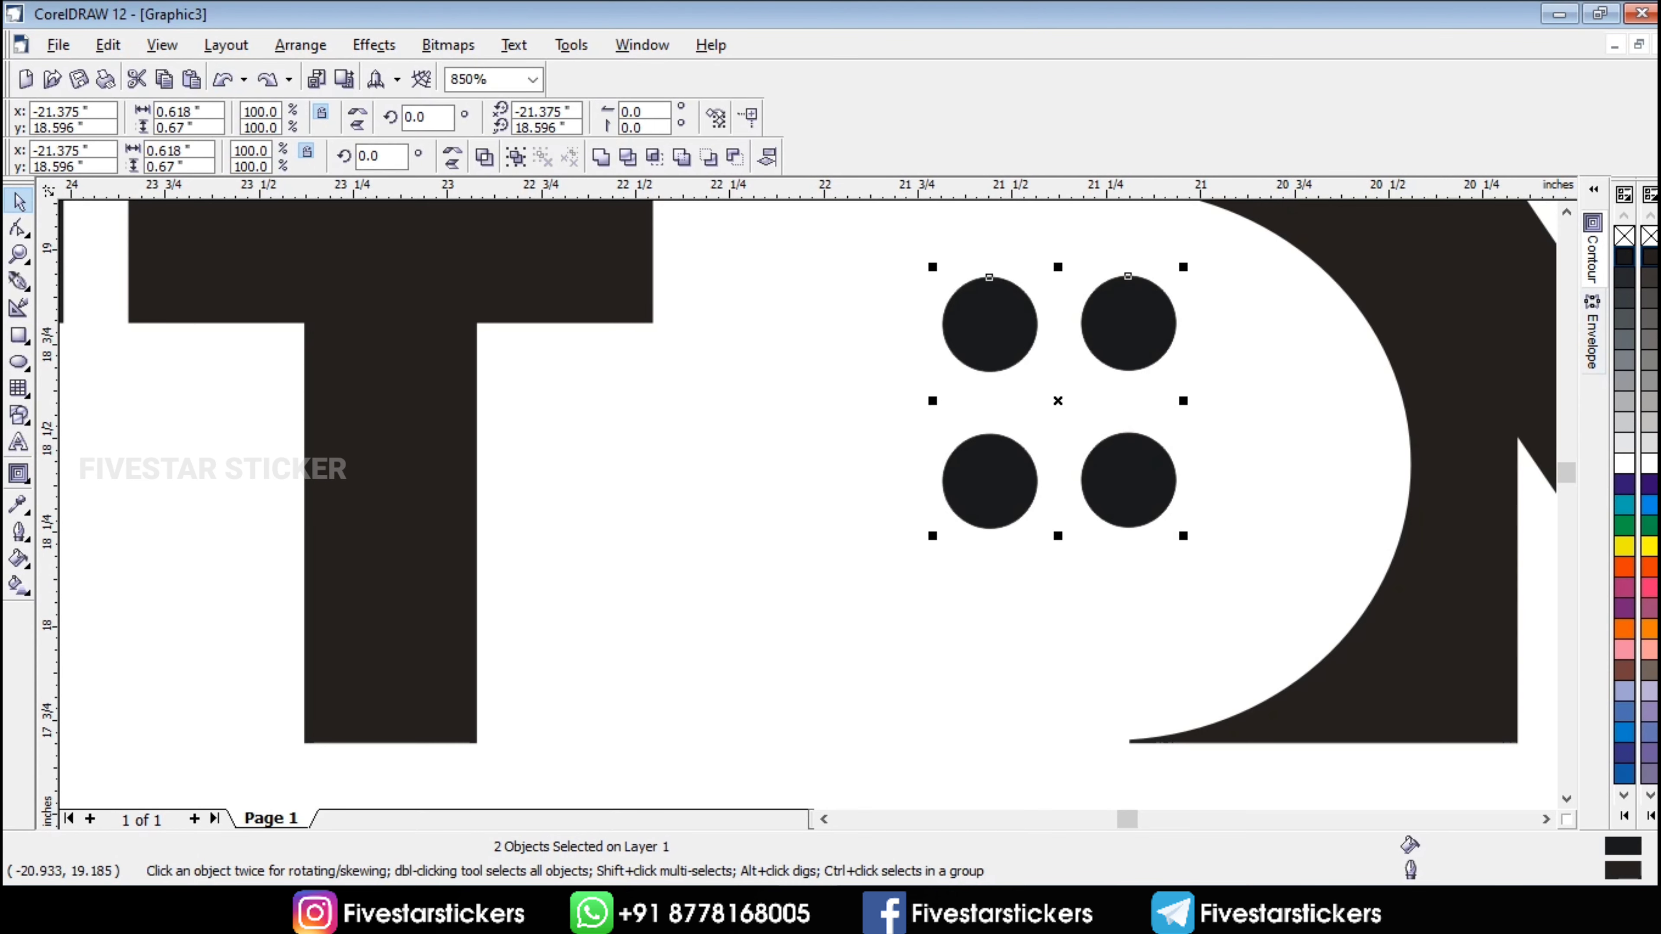
left_click(767, 157)
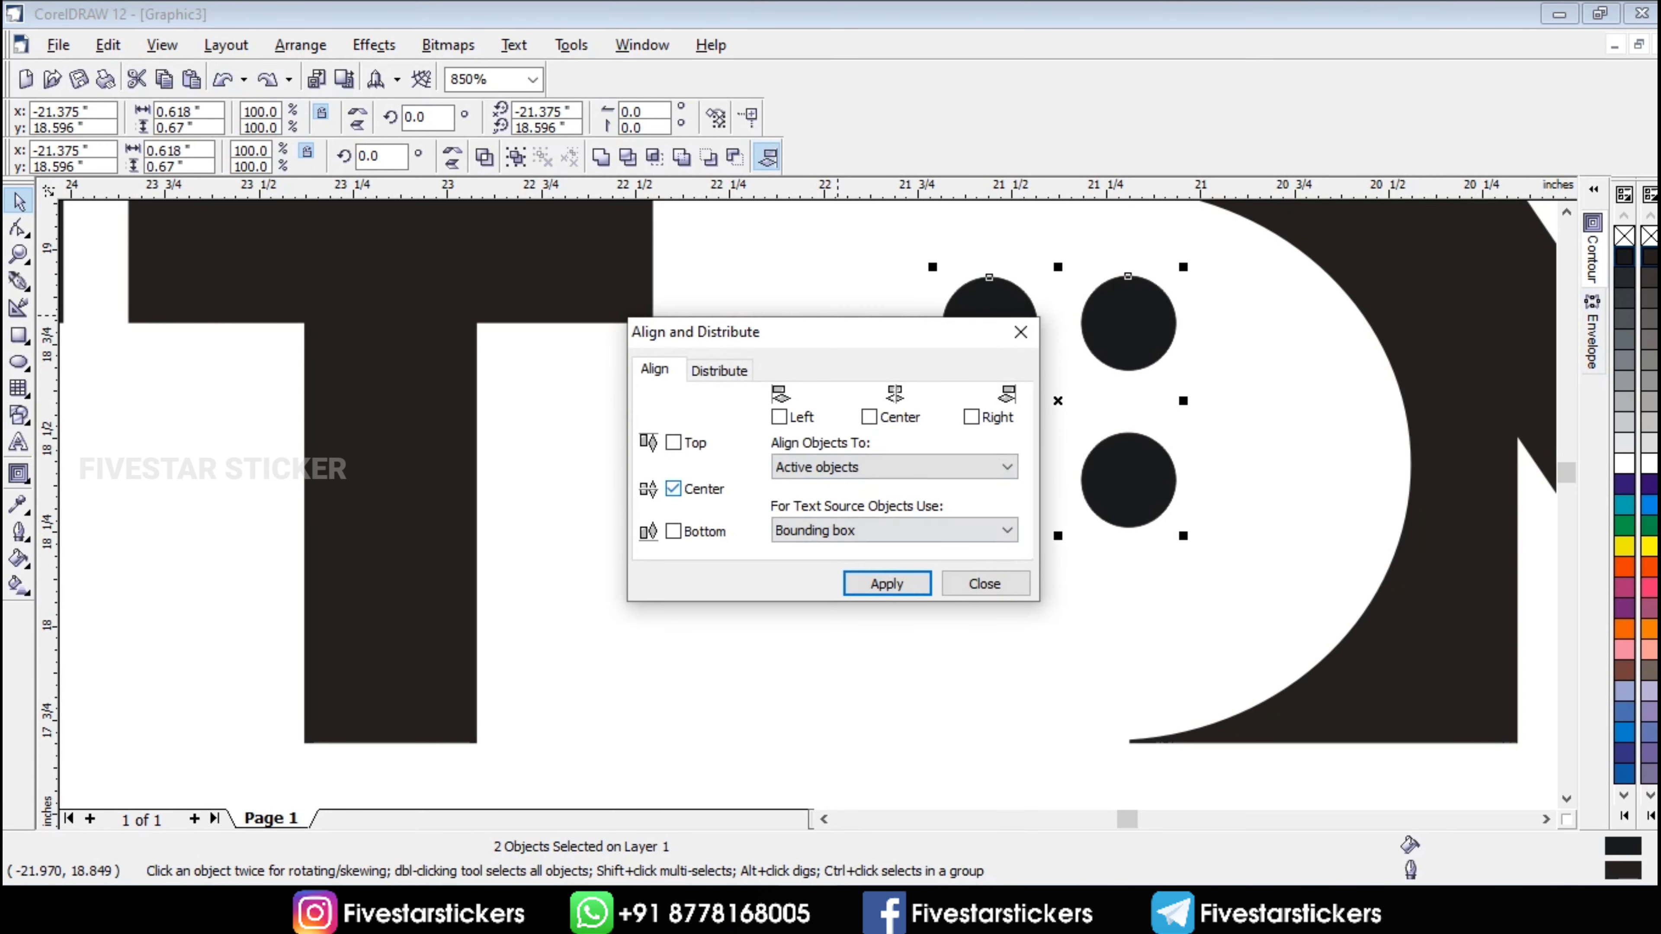
left_click(887, 583)
left_click(984, 583)
- Remove the outline of the four button-hole circles and fill them with the same black as the lettering
scroll(1027, 619, "down", 2)
left_click_drag(820, 671, 1187, 371)
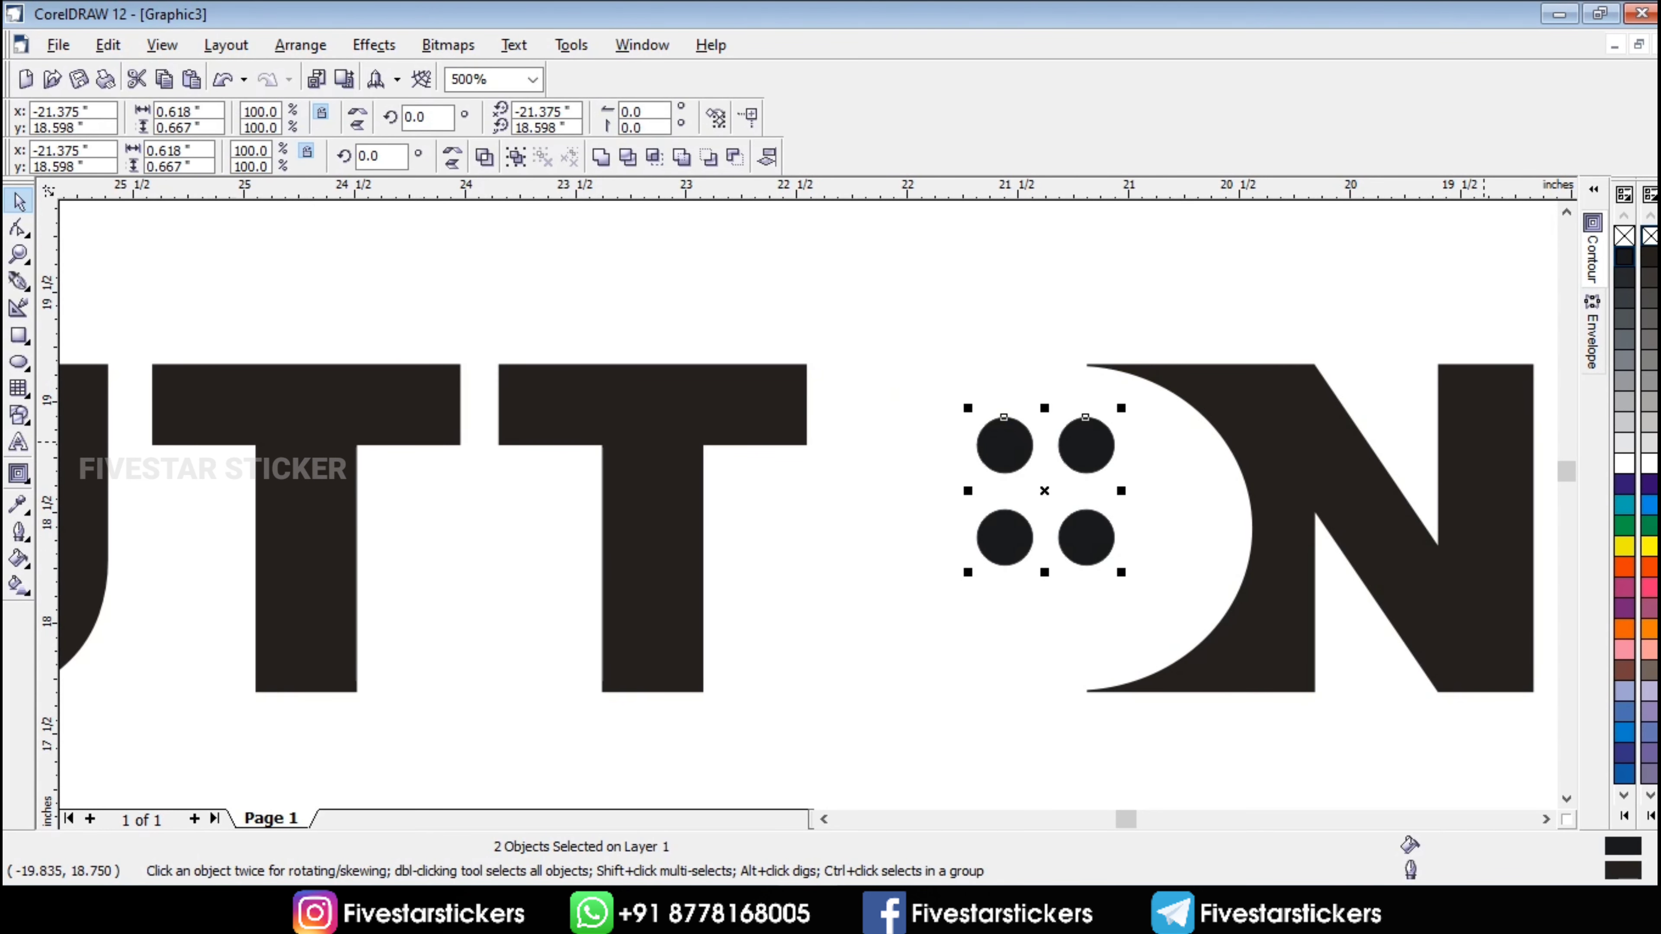
left_click(1624, 236)
left_click(1650, 256)
- Move the four button-hole circles to the center of the round cutout beside the N
left_click_drag(1047, 490, 815, 272)
left_click_drag(814, 266, 1072, 498)
left_click_drag(1035, 367, 722, 209)
left_click_drag(813, 311, 1099, 566)
- Nudge the BUTT letters toward the N and combine their parts into one curve
scroll(1048, 523, "down", 5)
left_click(947, 523)
scroll(929, 390, "up", 1)
left_click_drag(1012, 346, 476, 582)
key("Right")
key("Right")
key("Right")
key("Right")
key("Right")
key("Right")
key("Left")
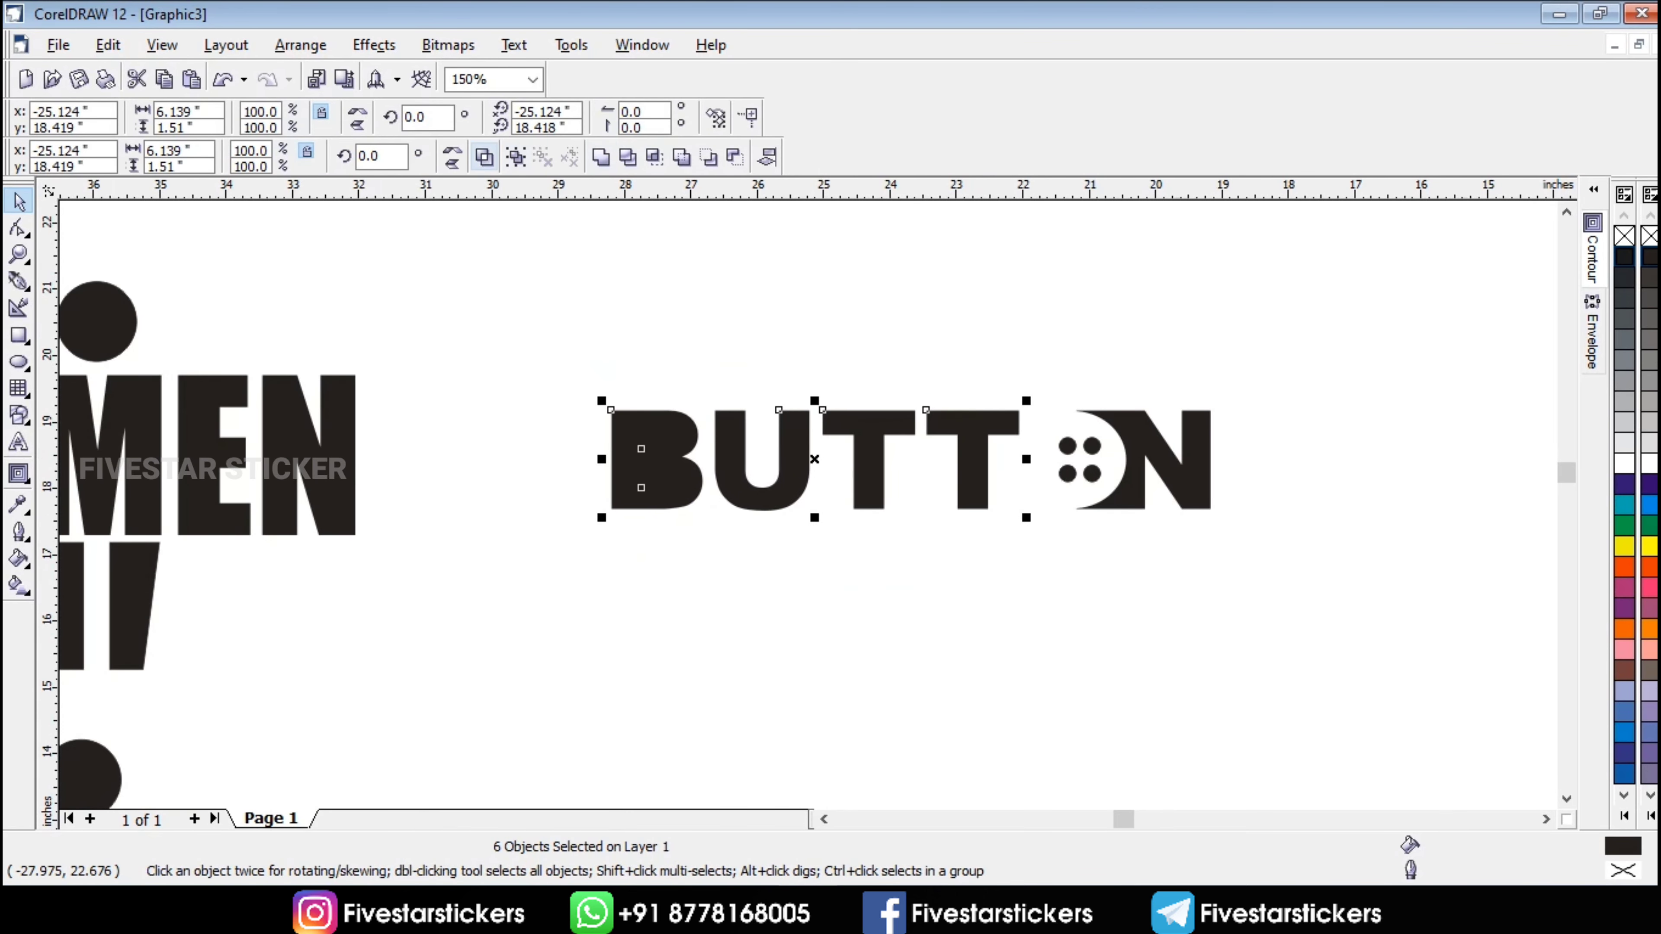
left_click(484, 157)
- Nudge the combined BUTT lettering another 0.2 inches toward the button holes
left_click(1315, 455)
left_click_drag(528, 309, 1042, 620)
key("Right")
key("Escape")
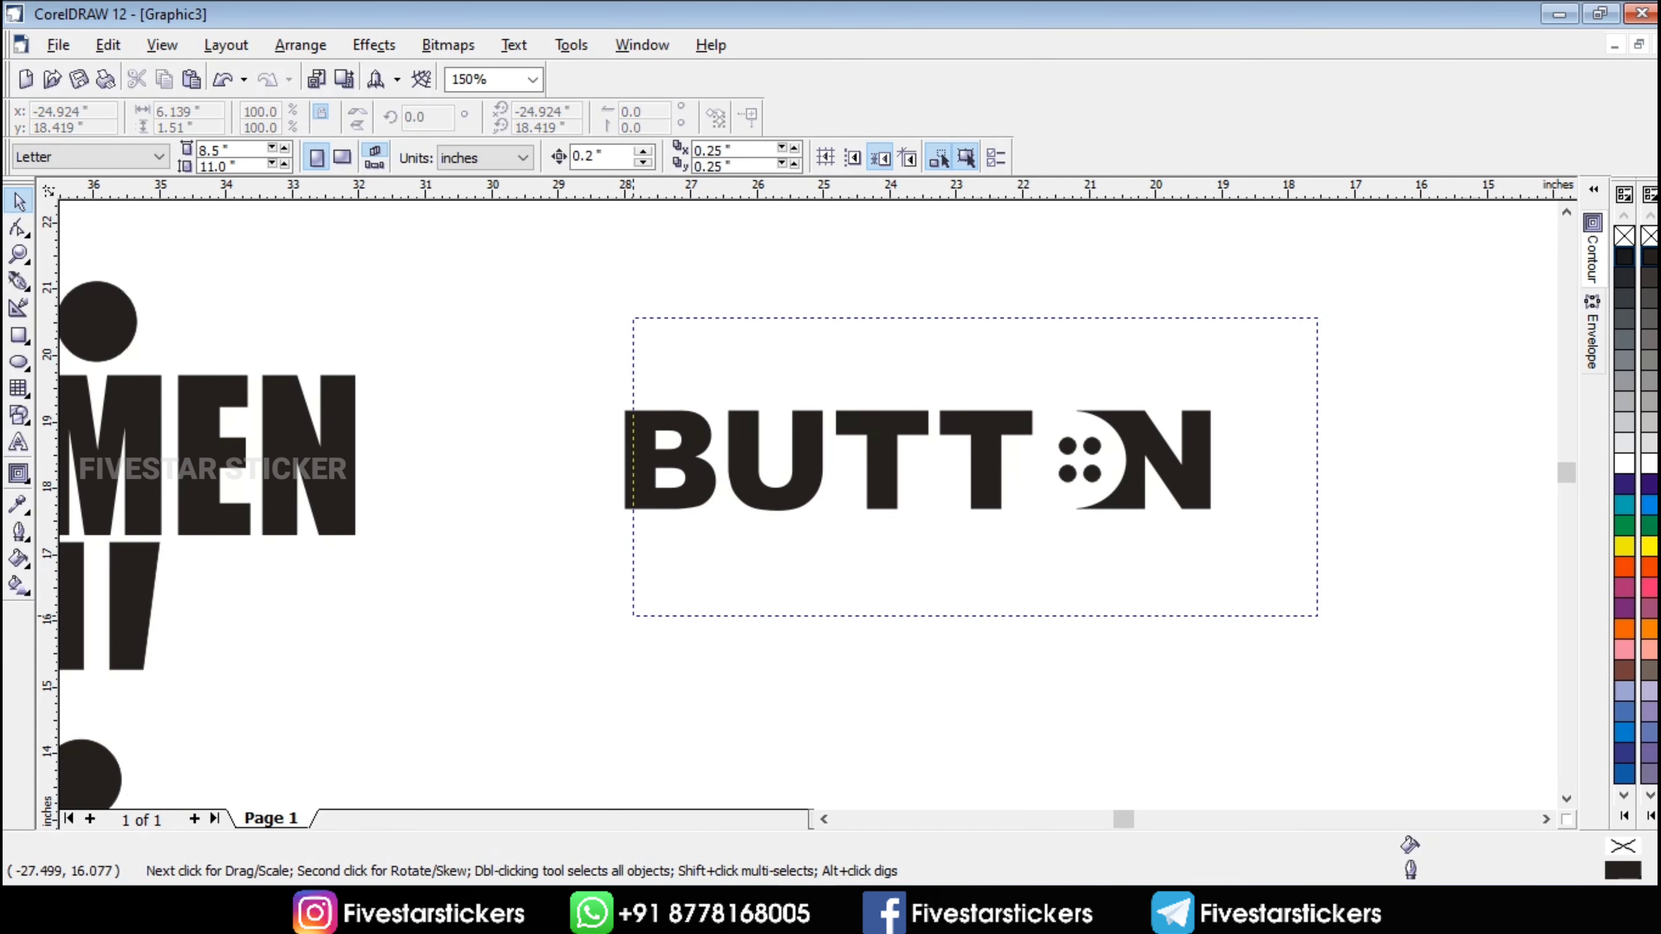
- Select the whole BUTTON logo and place it beside the MEN logo, level with the top row of logos
left_click_drag(1317, 615, 1317, 615)
scroll(1143, 528, "down", 2)
left_click_drag(1130, 506, 1039, 495)
scroll(1039, 495, "up", 1)
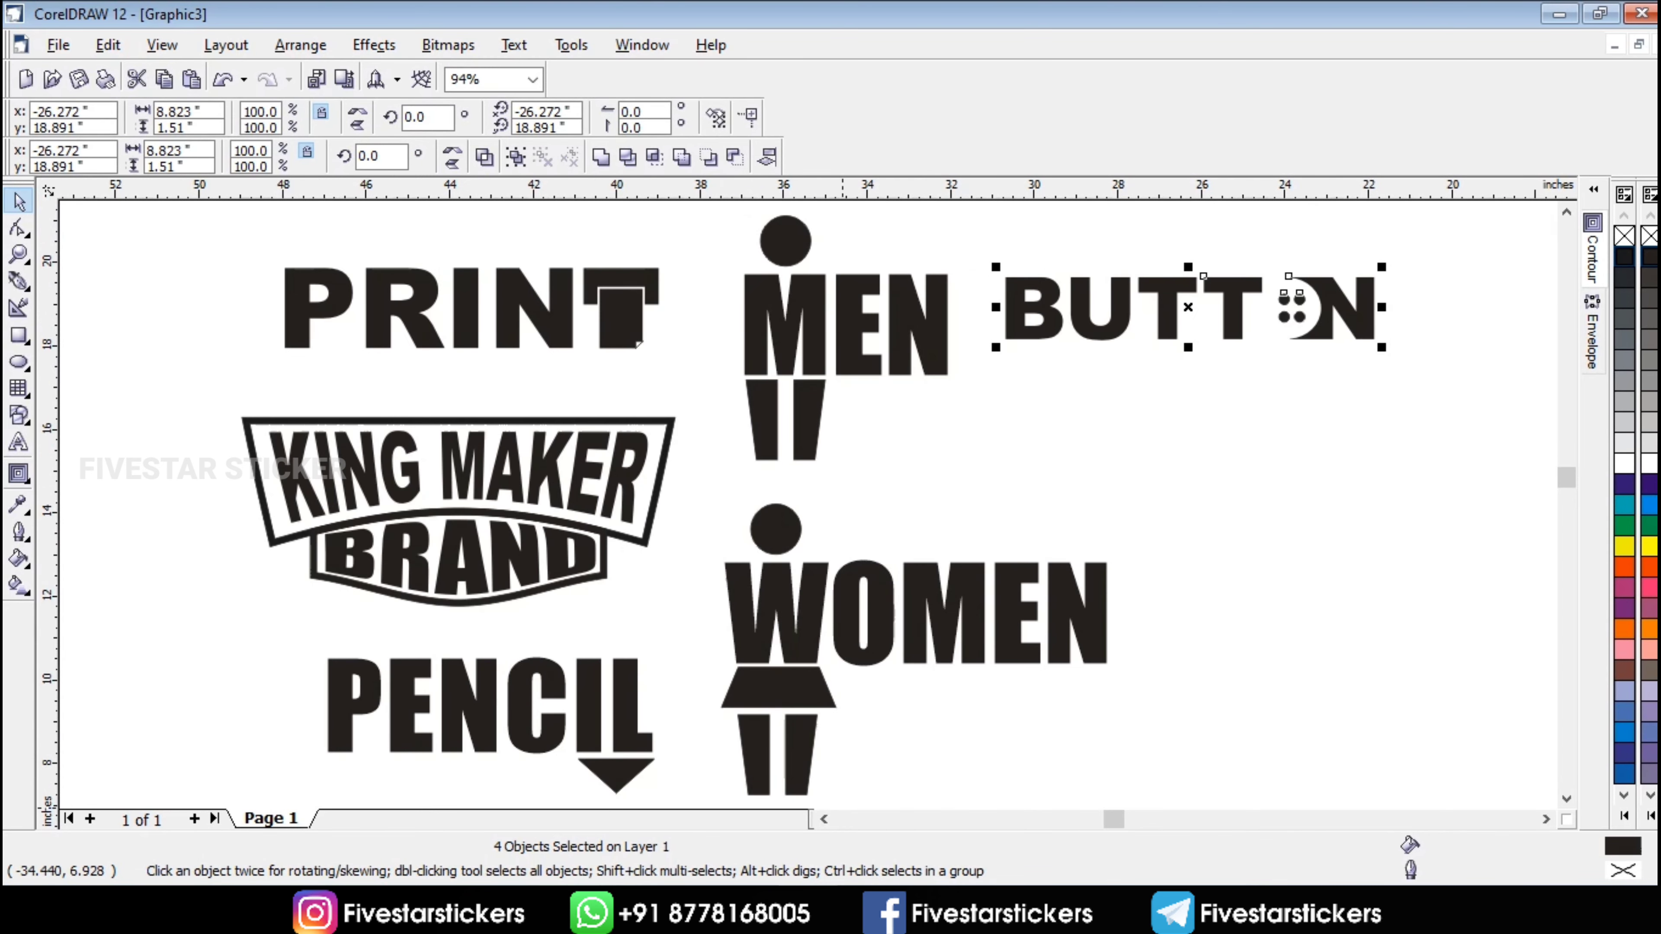
key("Escape")
- Add the text FOOD in Arial Black below the BUTTON logo and enlarge it to about 222 pt
key("F8")
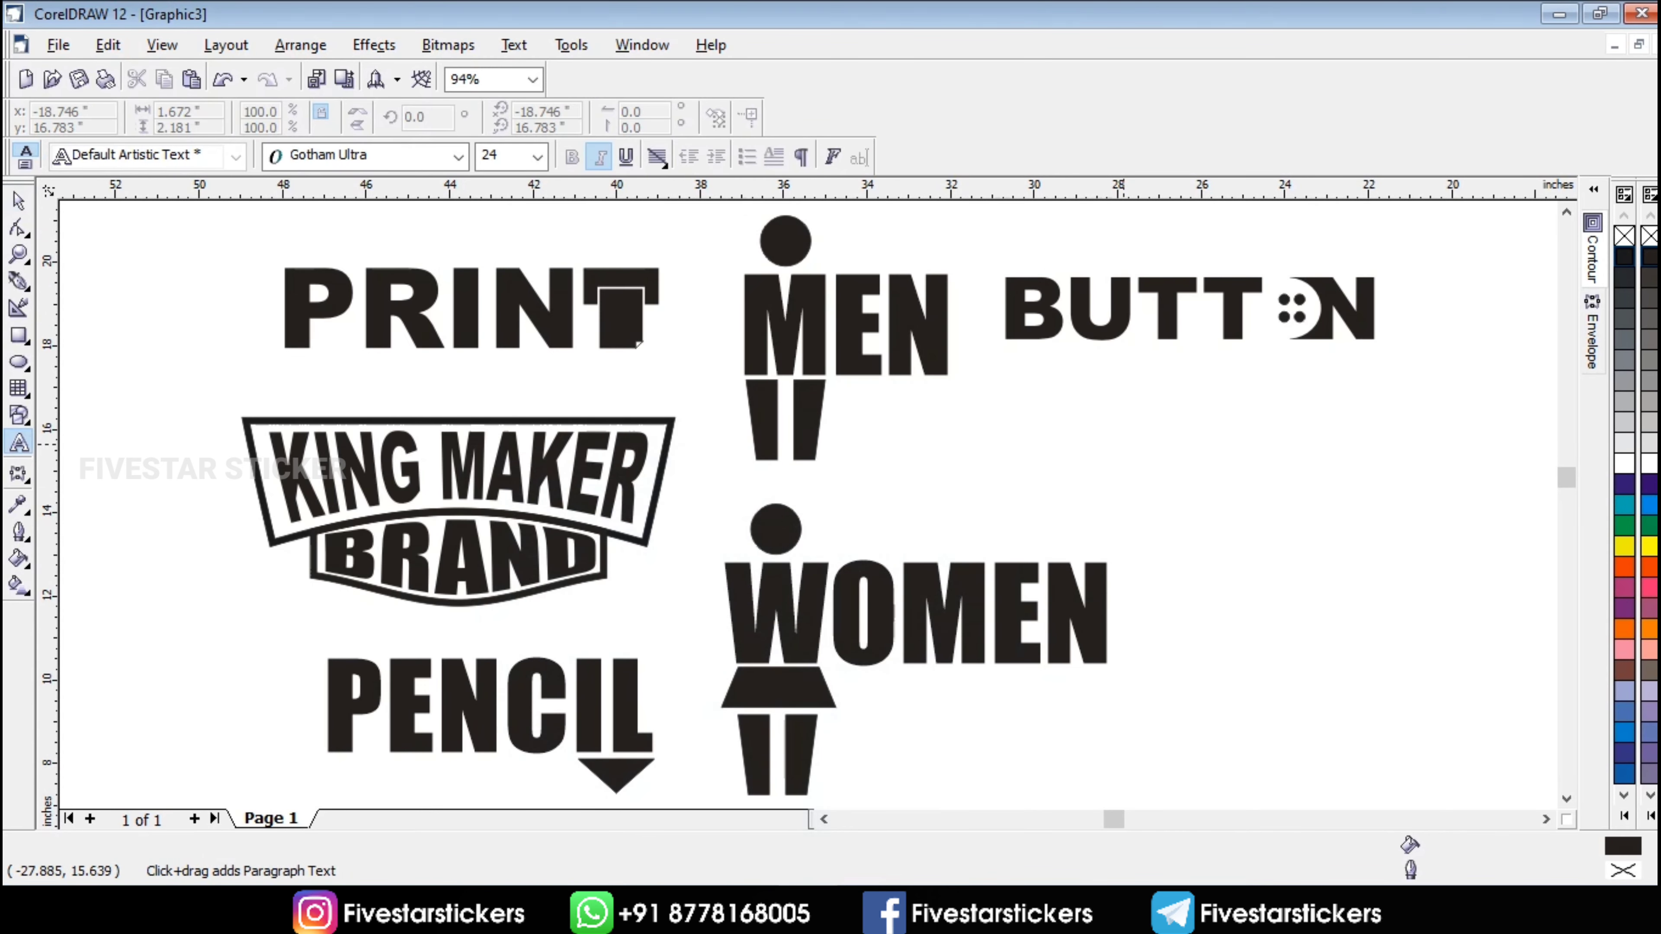
left_click(1122, 443)
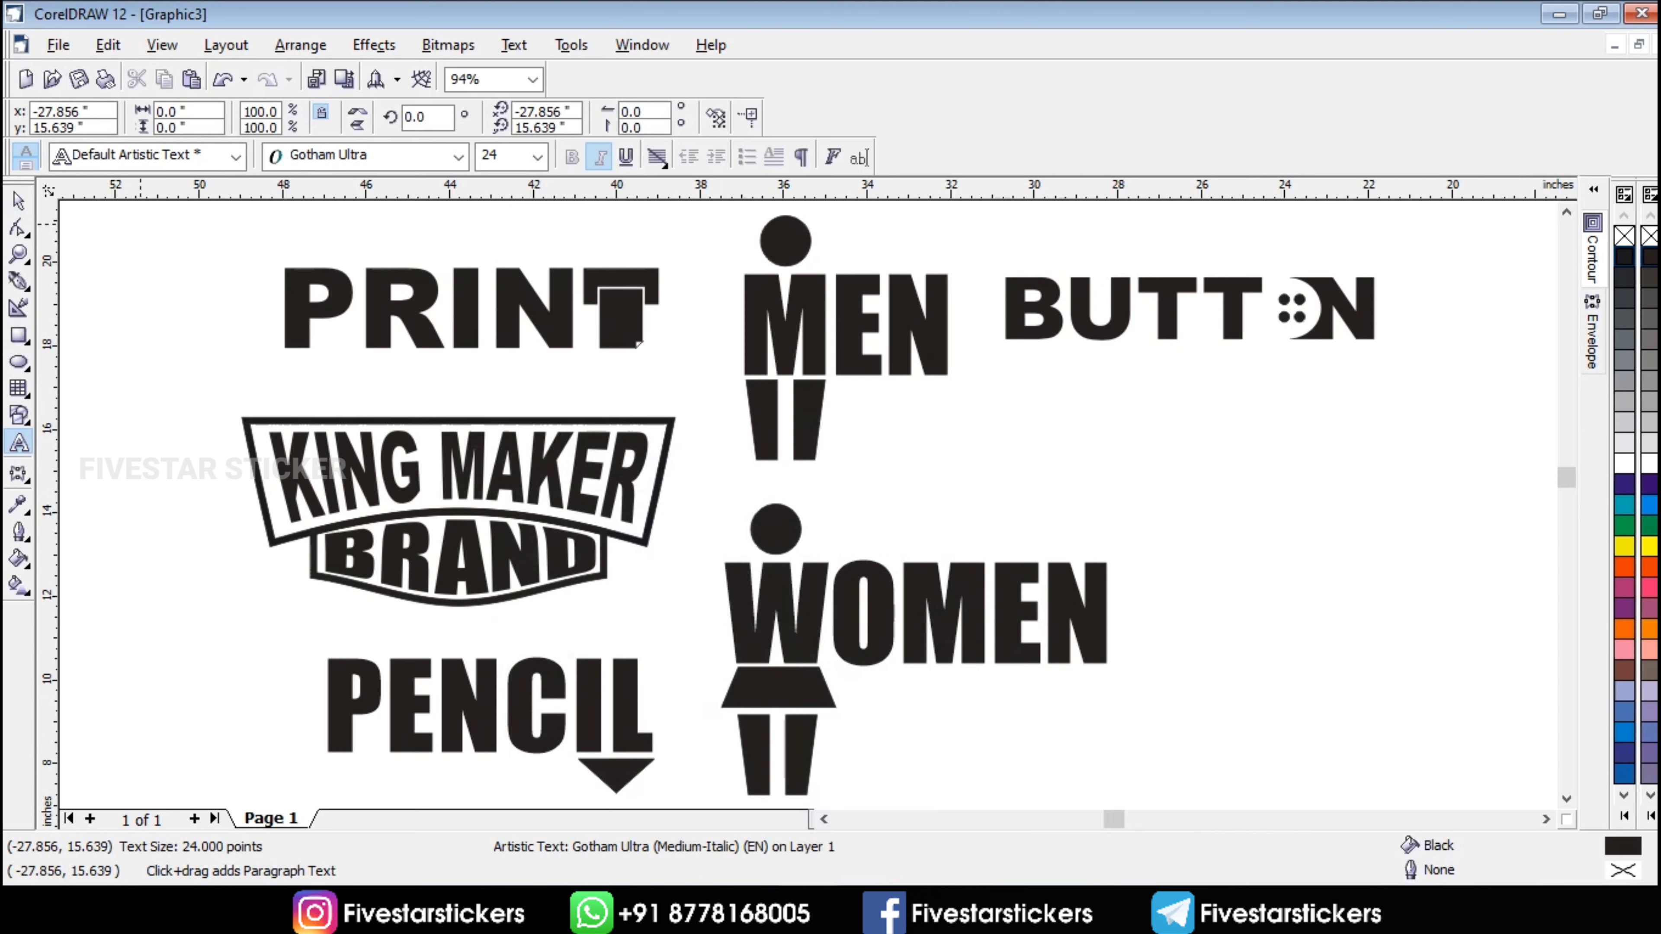
key("ctrl+space")
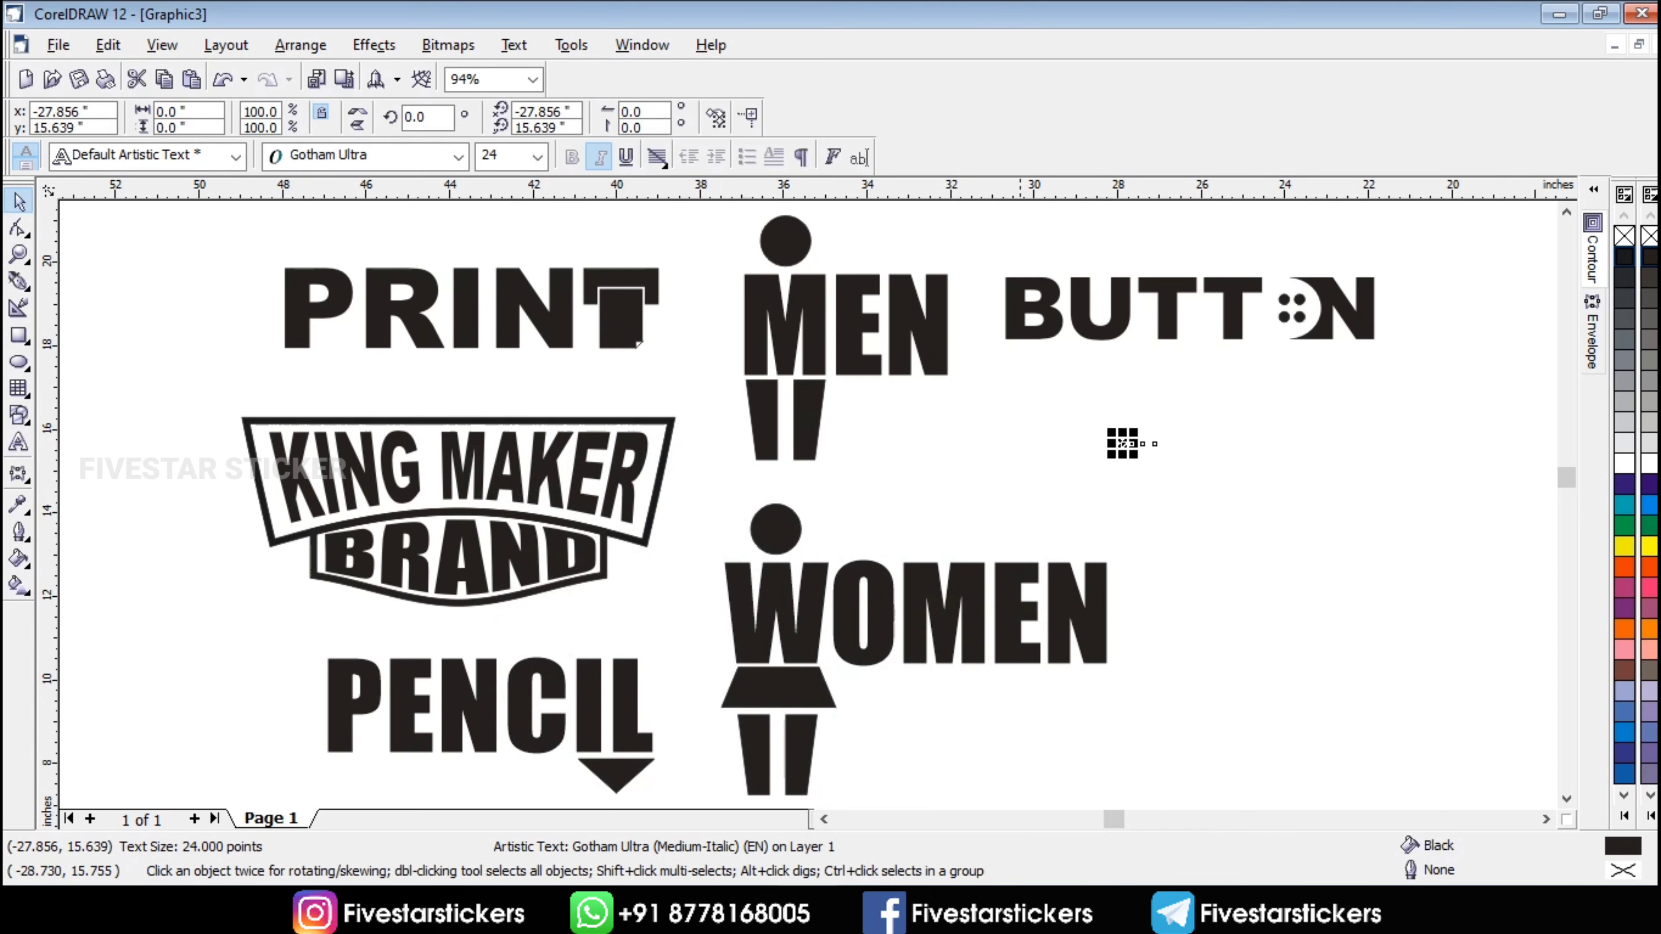
left_click(458, 157)
left_click(366, 205)
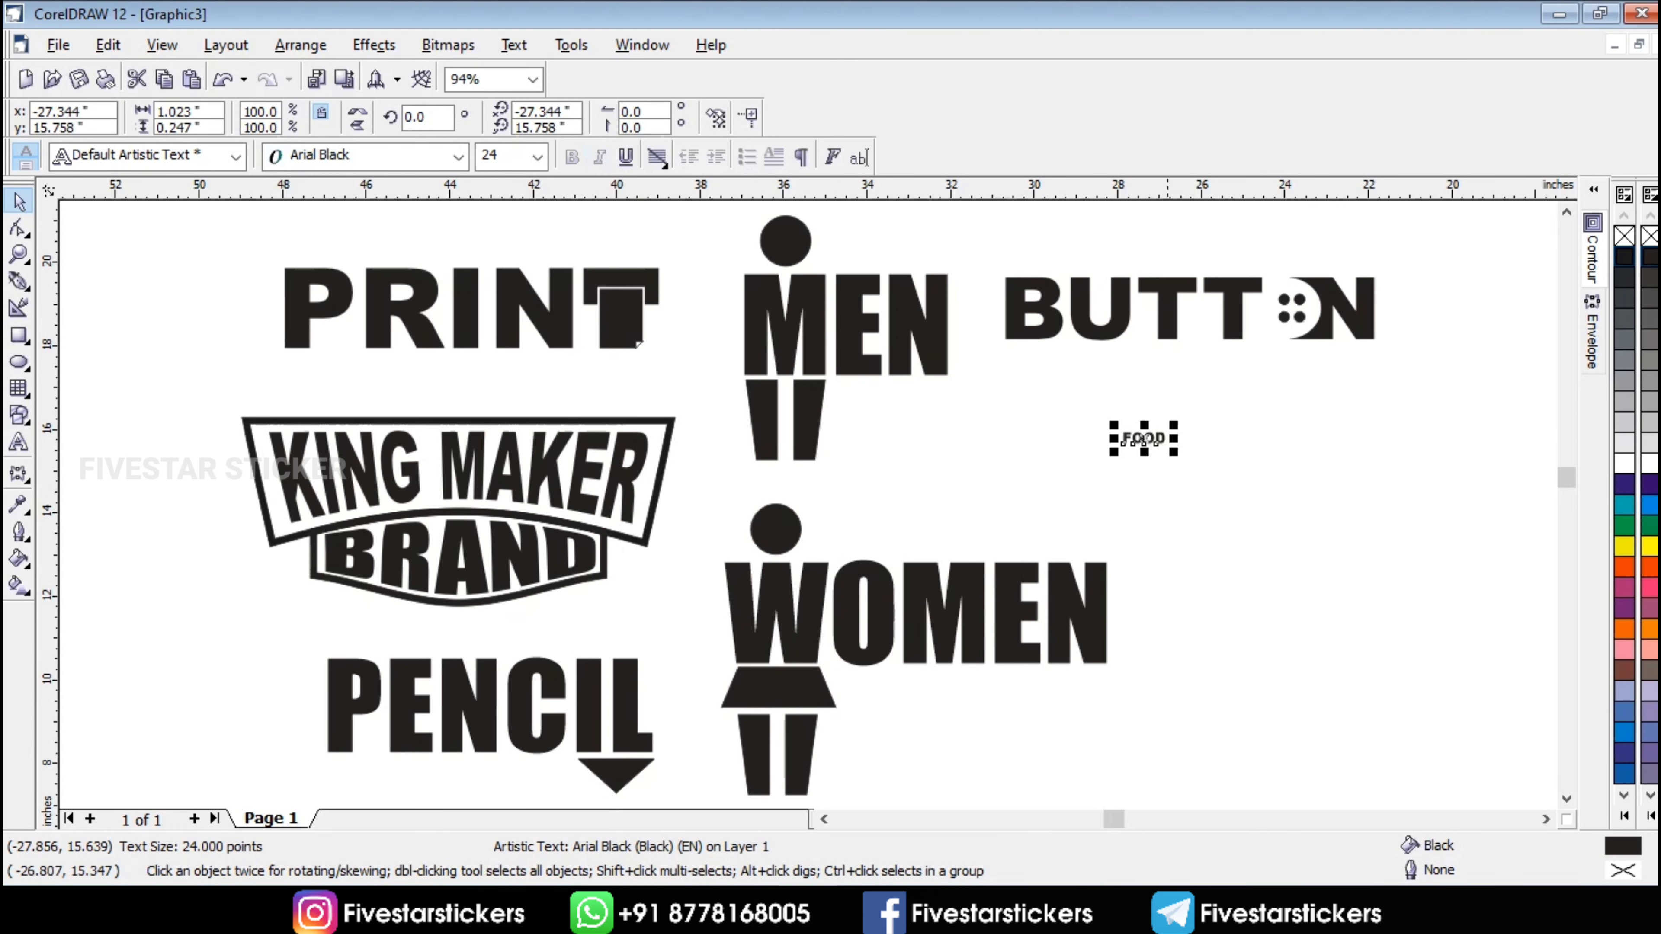
left_click_drag(1174, 450, 1533, 531)
scroll(1459, 488, "up", 4)
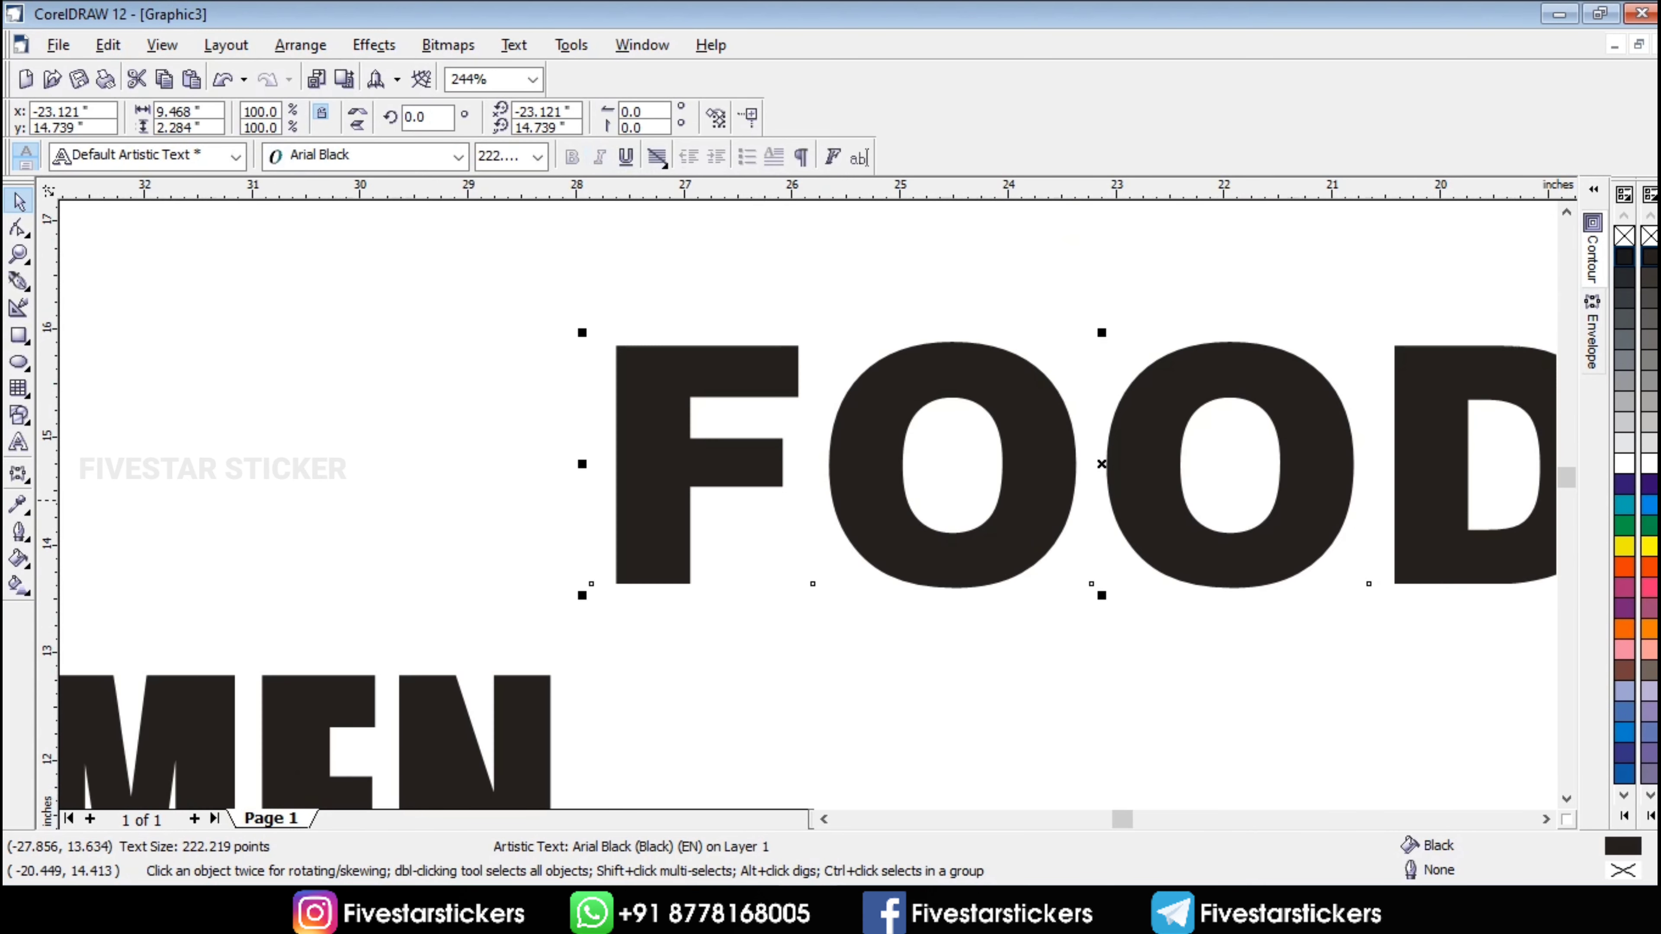
left_click_drag(1292, 410, 1288, 396)
scroll(624, 513, "down", 4)
scroll(596, 482, "up", 4)
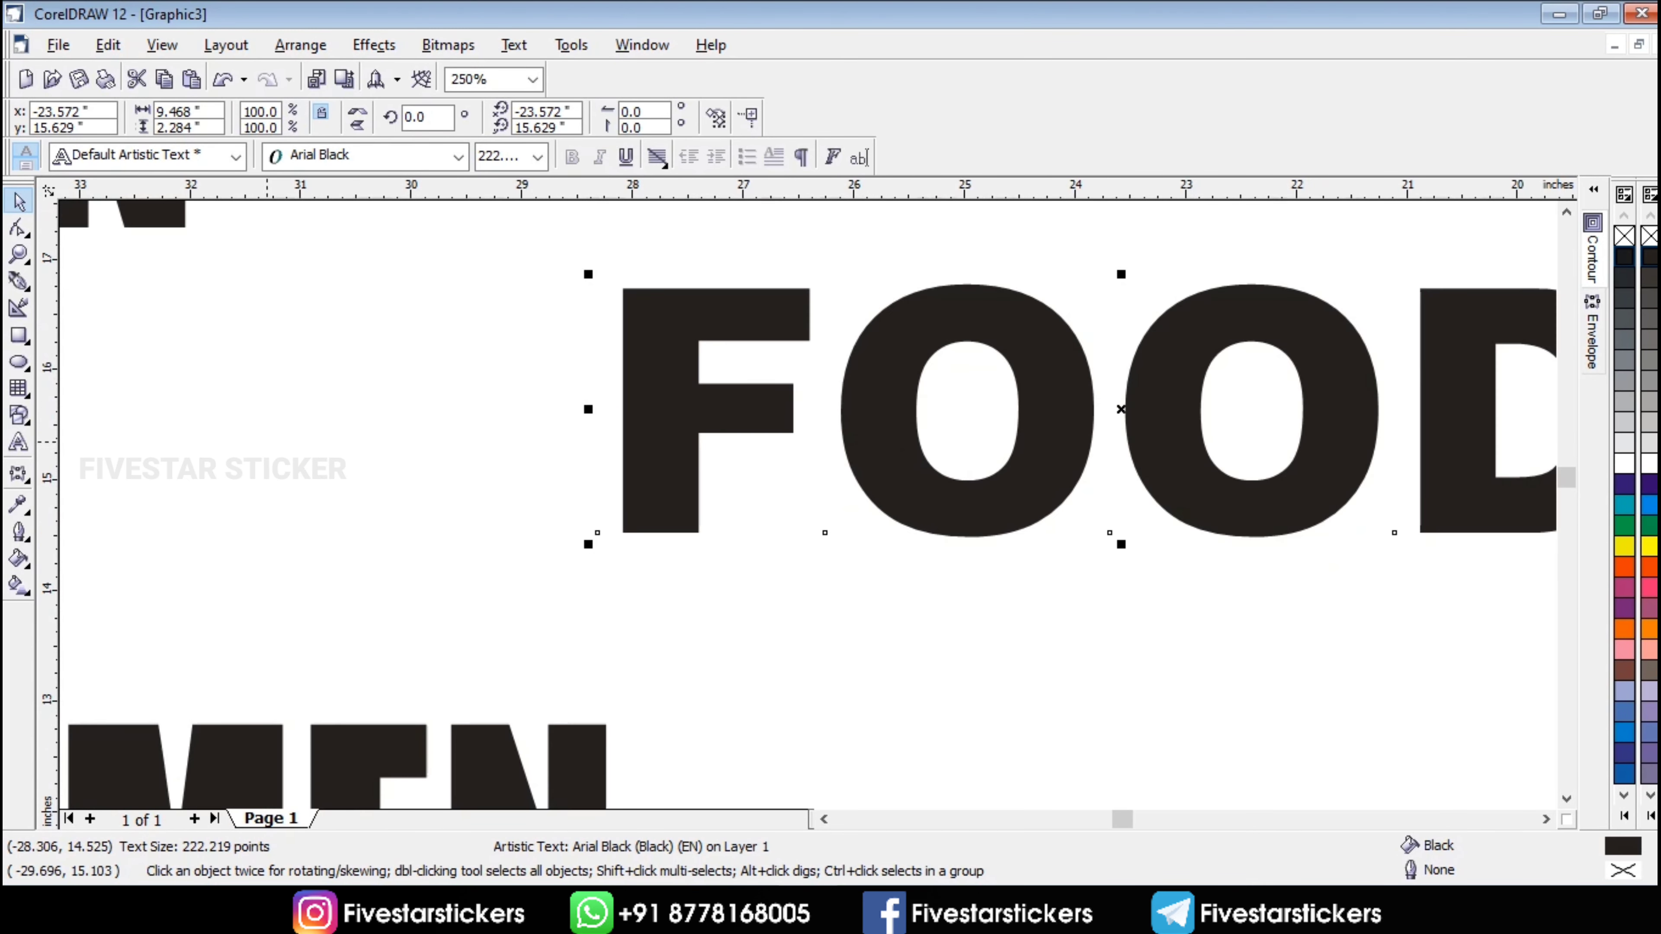
- Draw a rectangle about 1.004 by 1.389 inches below the first O of FOOD and round both bottom corners by 50
key("F6")
scroll(991, 615, "down", 1)
left_click_drag(959, 587, 1049, 710)
key("space")
scroll(1023, 663, "up", 2)
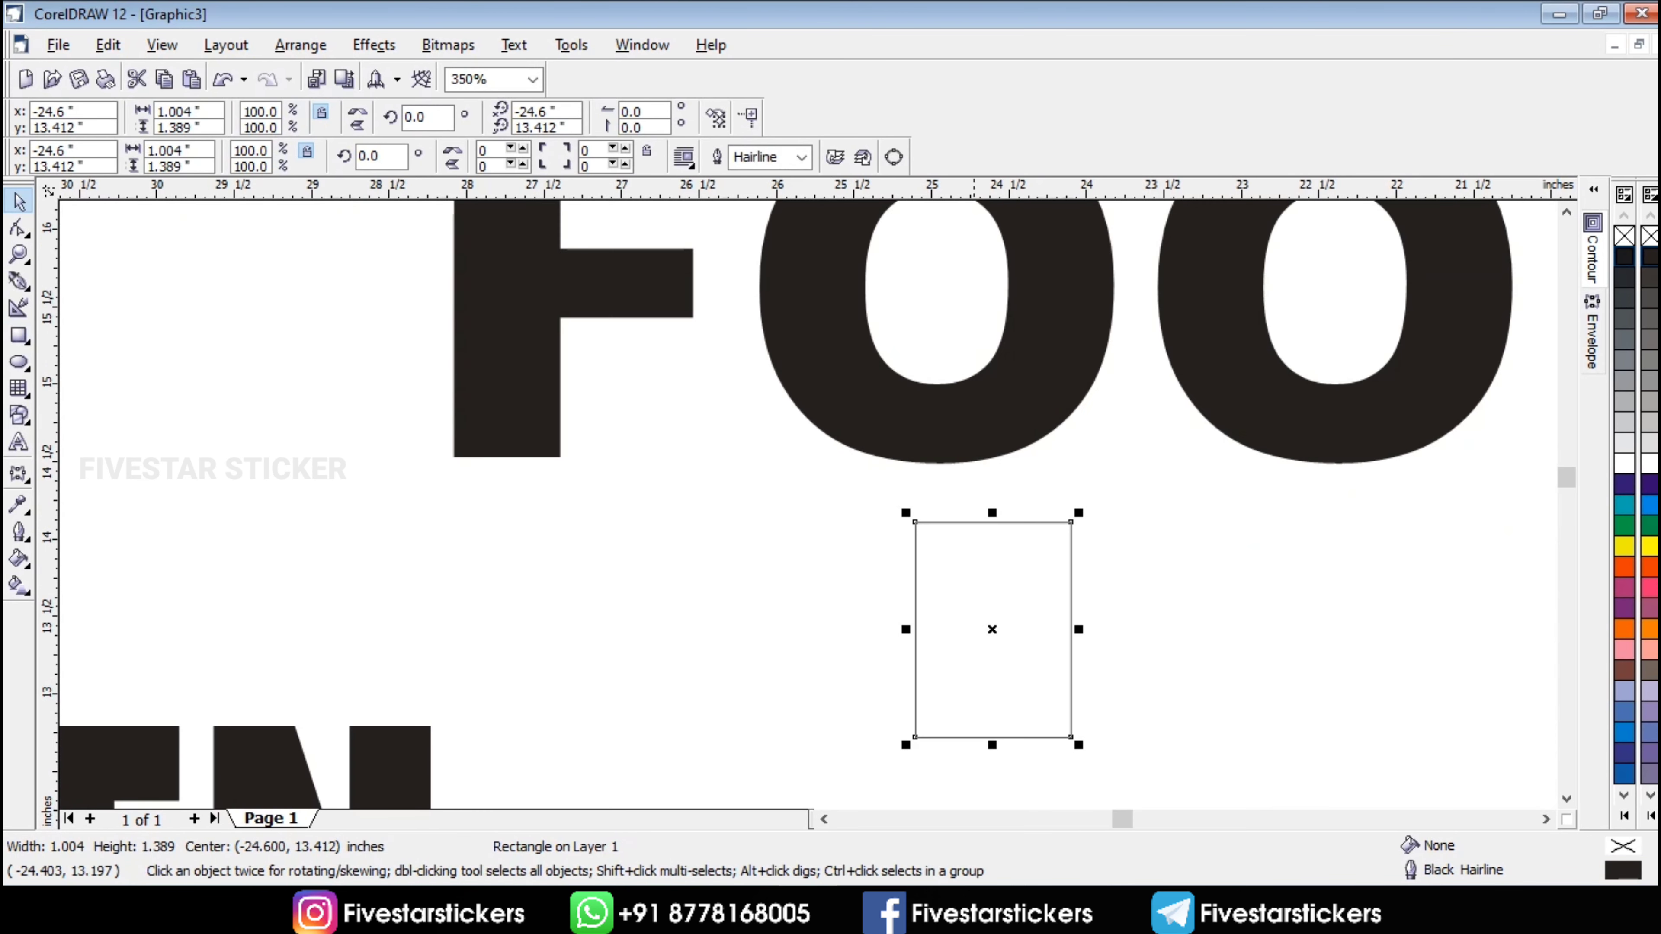
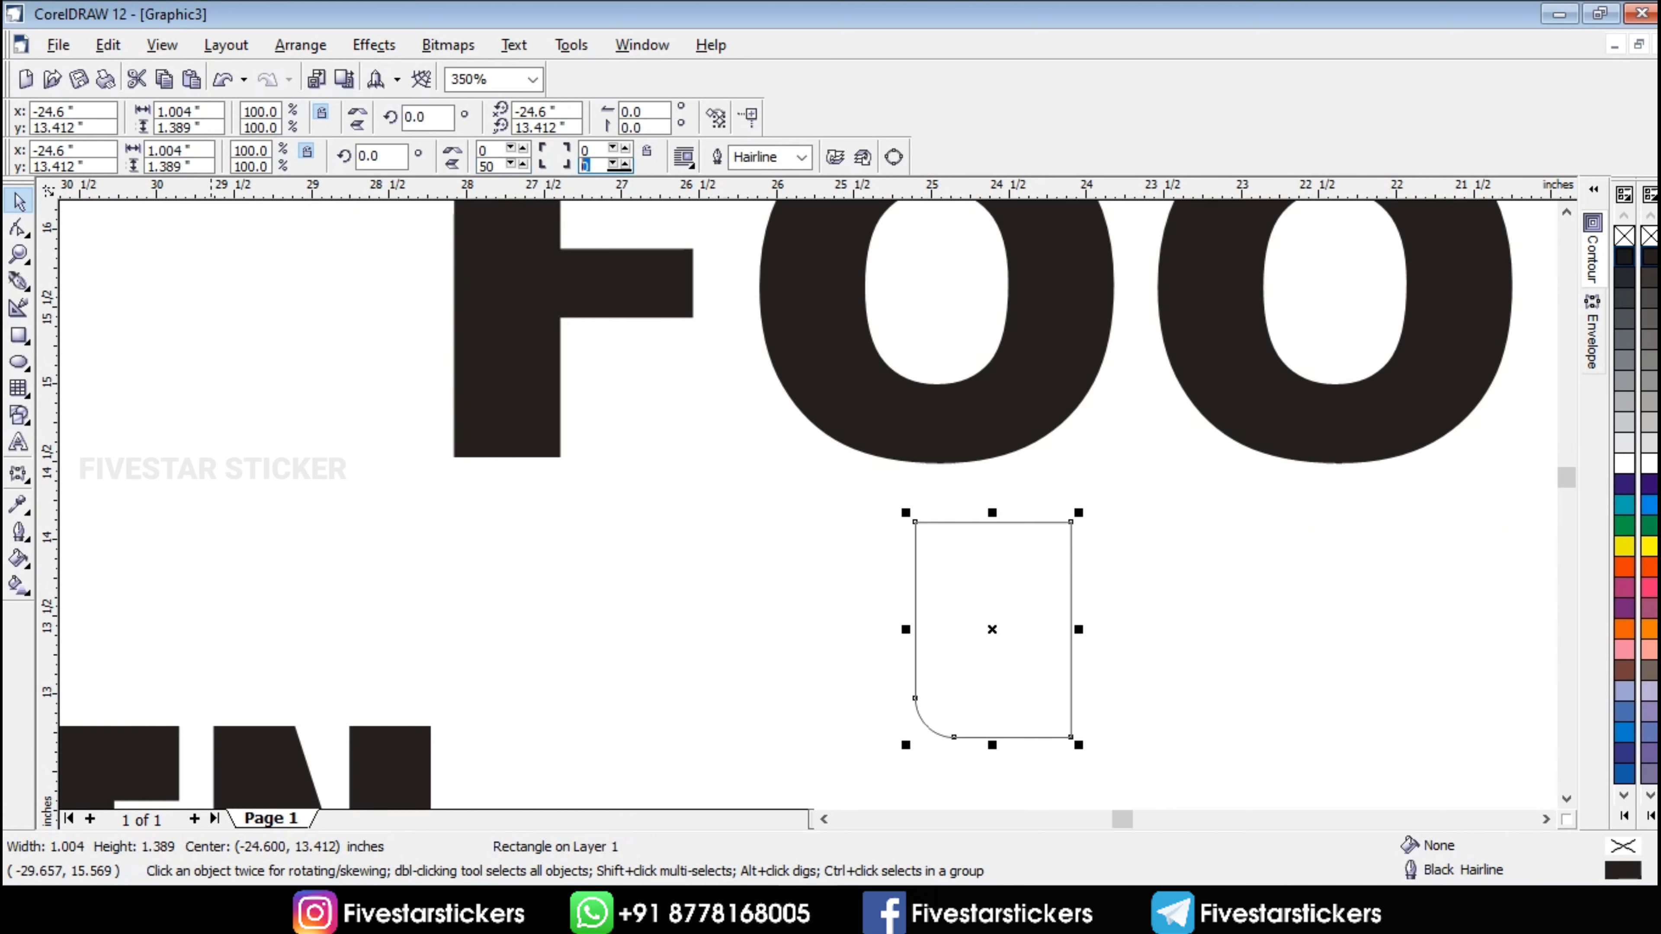
- Convert the rounded rectangle to curves with its top corners tapered inward, and move it below the second O of FOOD
left_click(300, 44)
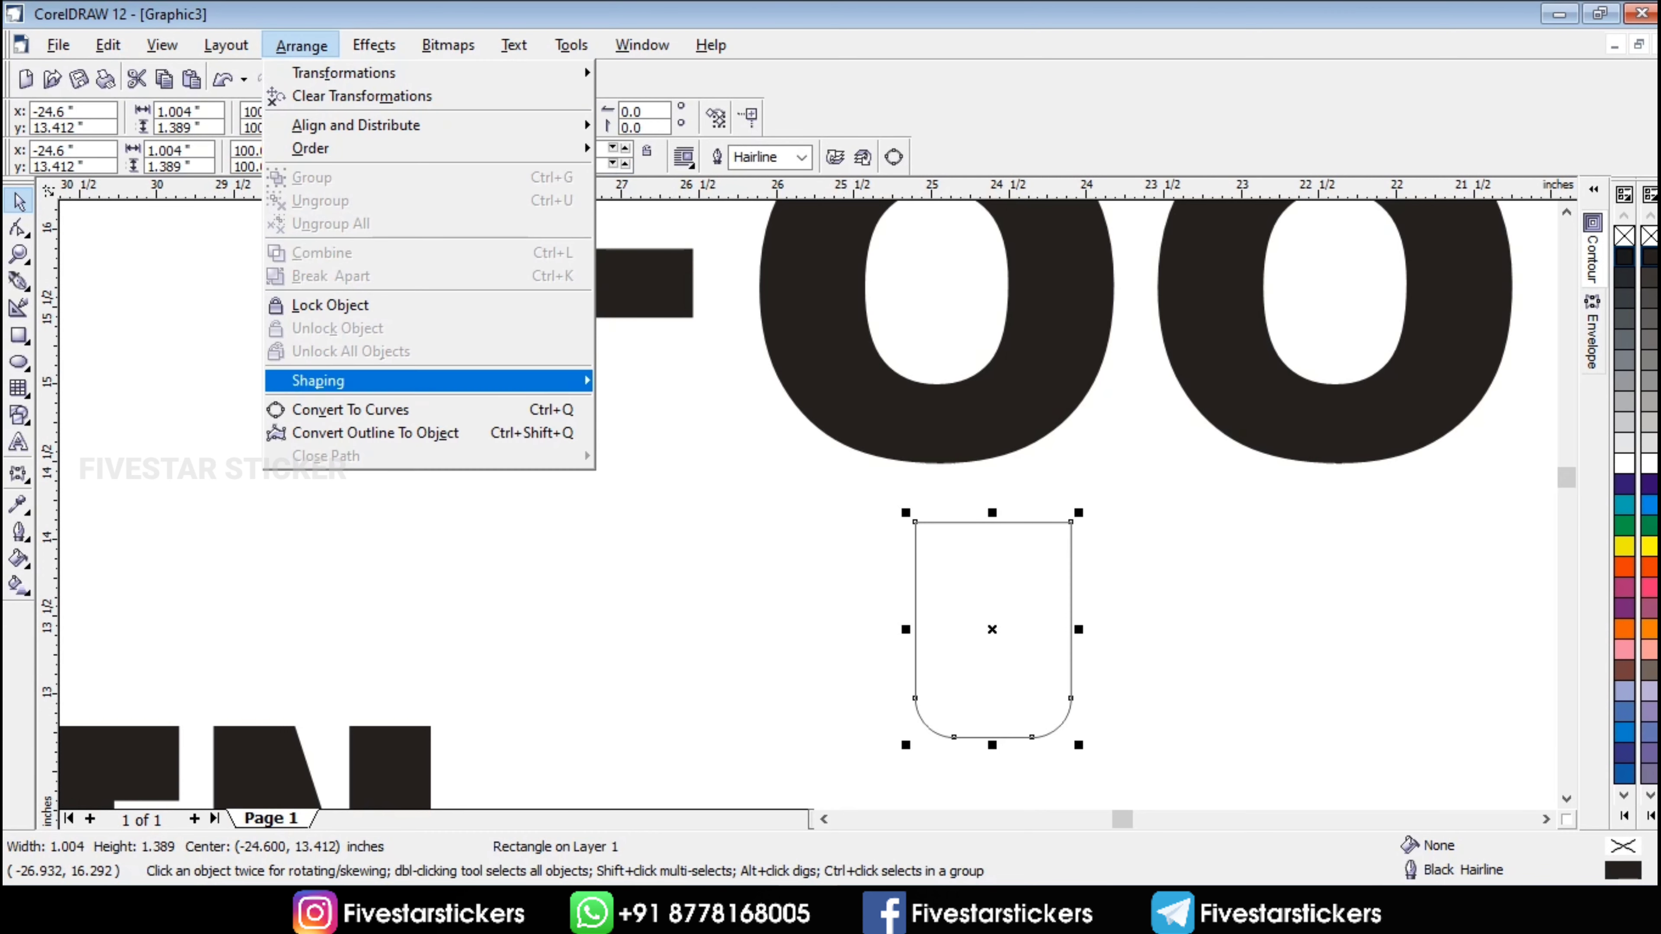
left_click(371, 410)
left_click(18, 228)
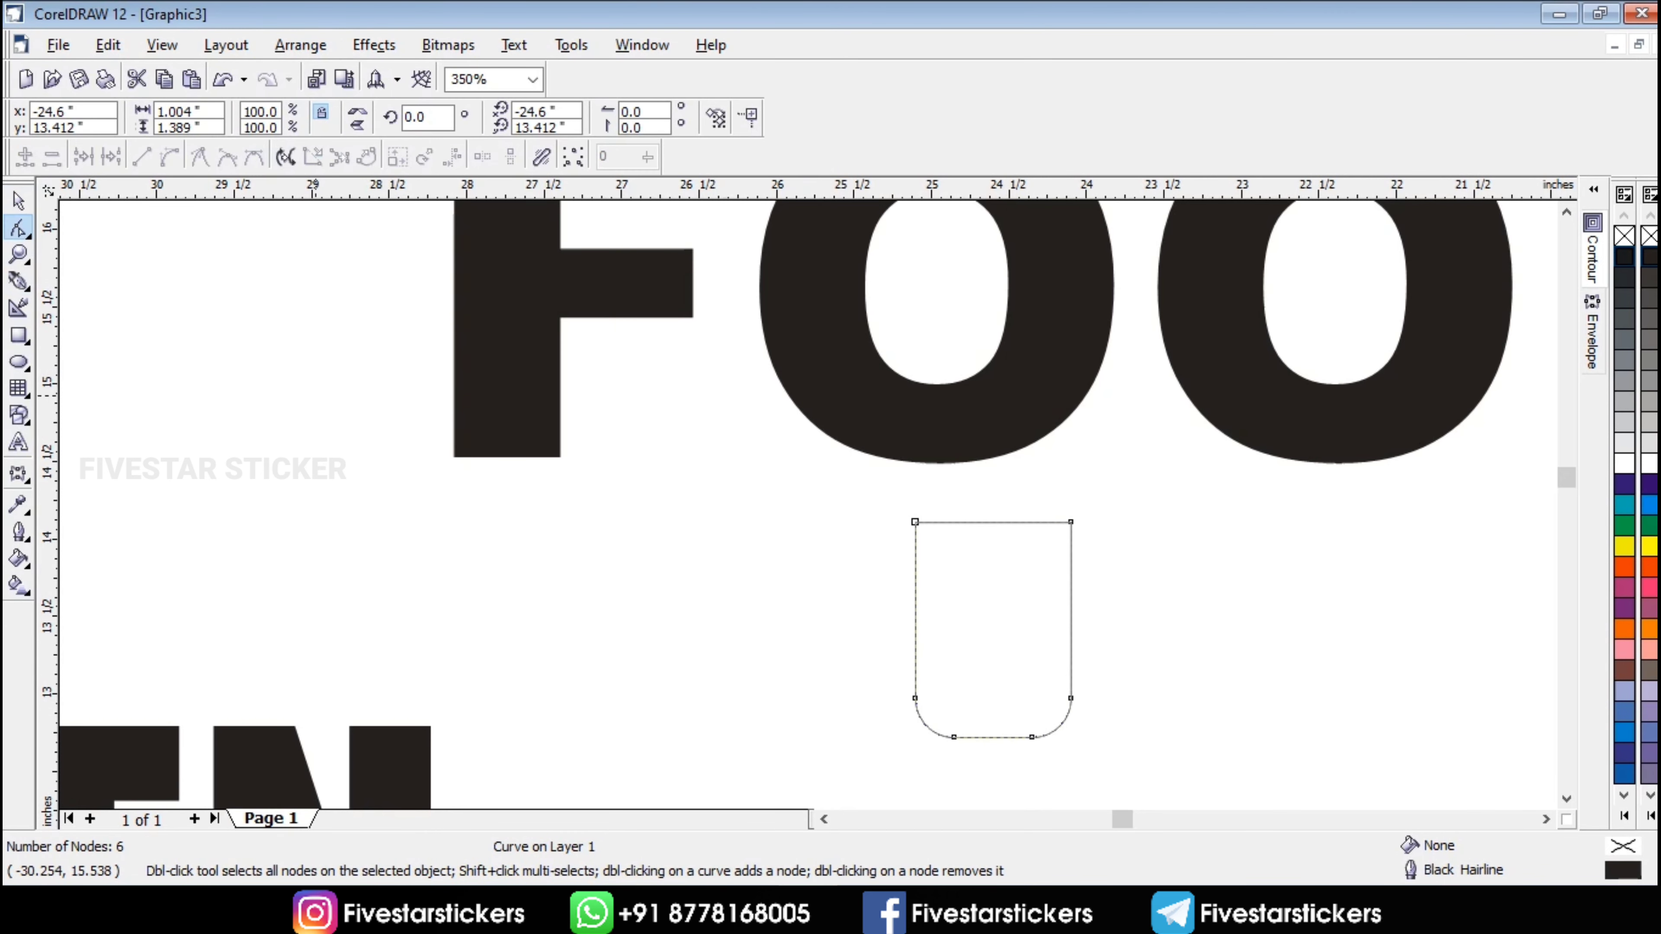
left_click_drag(915, 522, 931, 522)
left_click_drag(1137, 564, 1138, 565)
left_click_drag(1070, 522, 1249, 584)
left_click(18, 200)
scroll(941, 419, "down", 1)
scroll(1232, 571, "up", 2)
scroll(1214, 571, "up", 3)
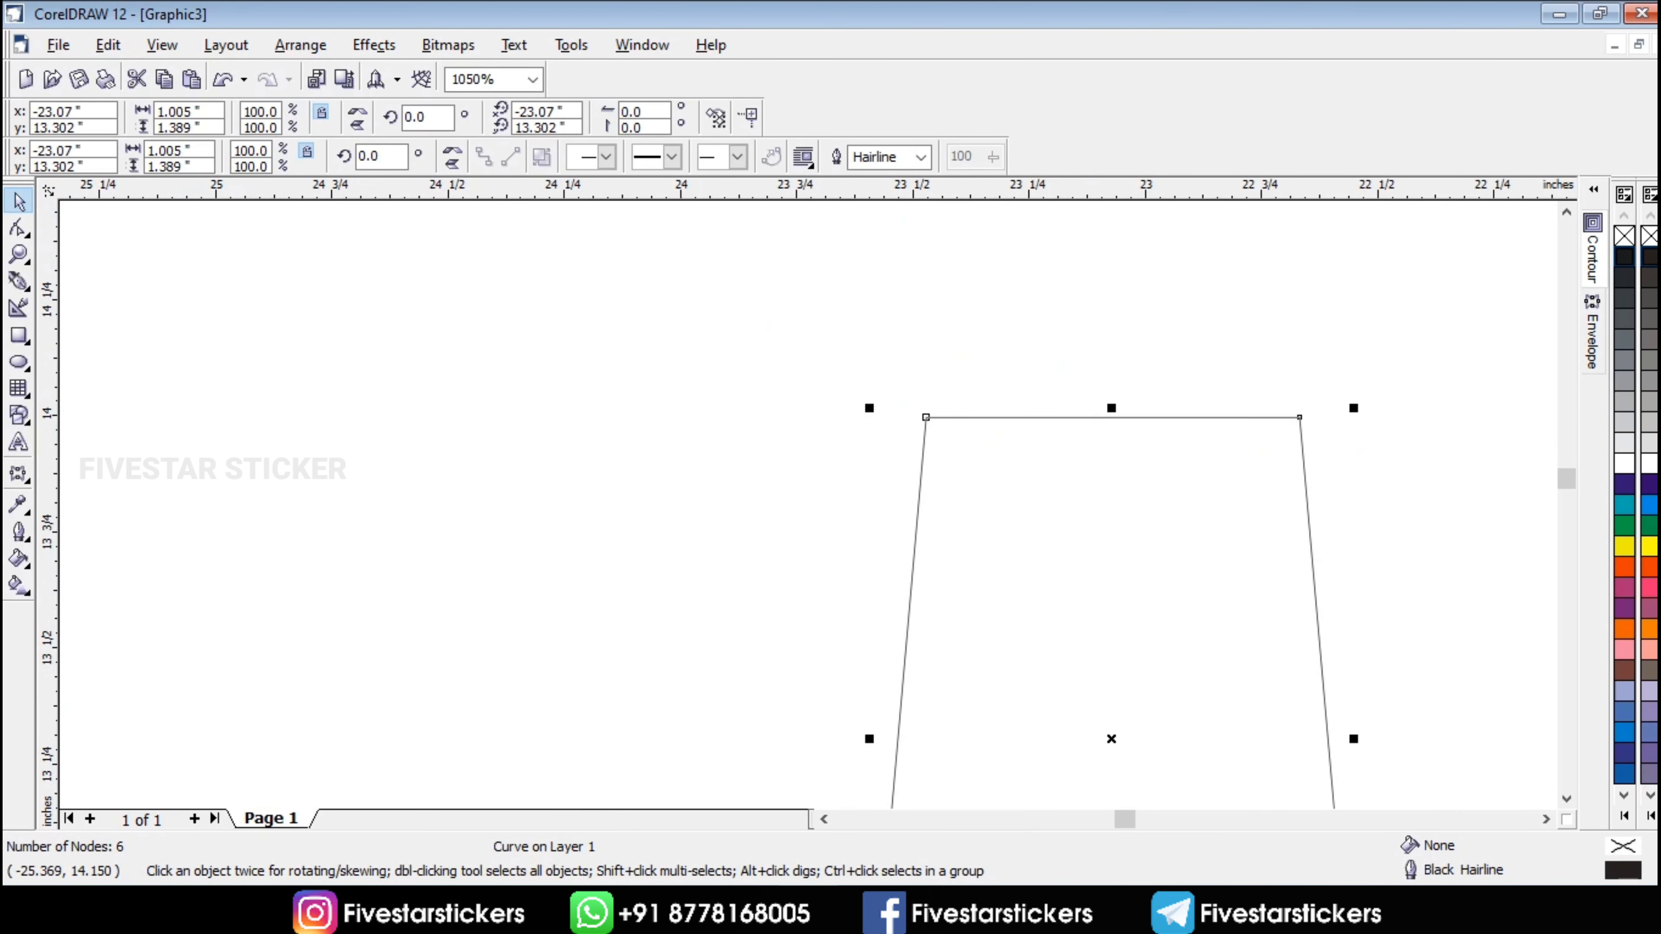
- Draw a thin upright rectangle about 0.065 by 0.471 inches and move it onto the tapered shape's top edge
key("F6")
left_click_drag(470, 378, 501, 595)
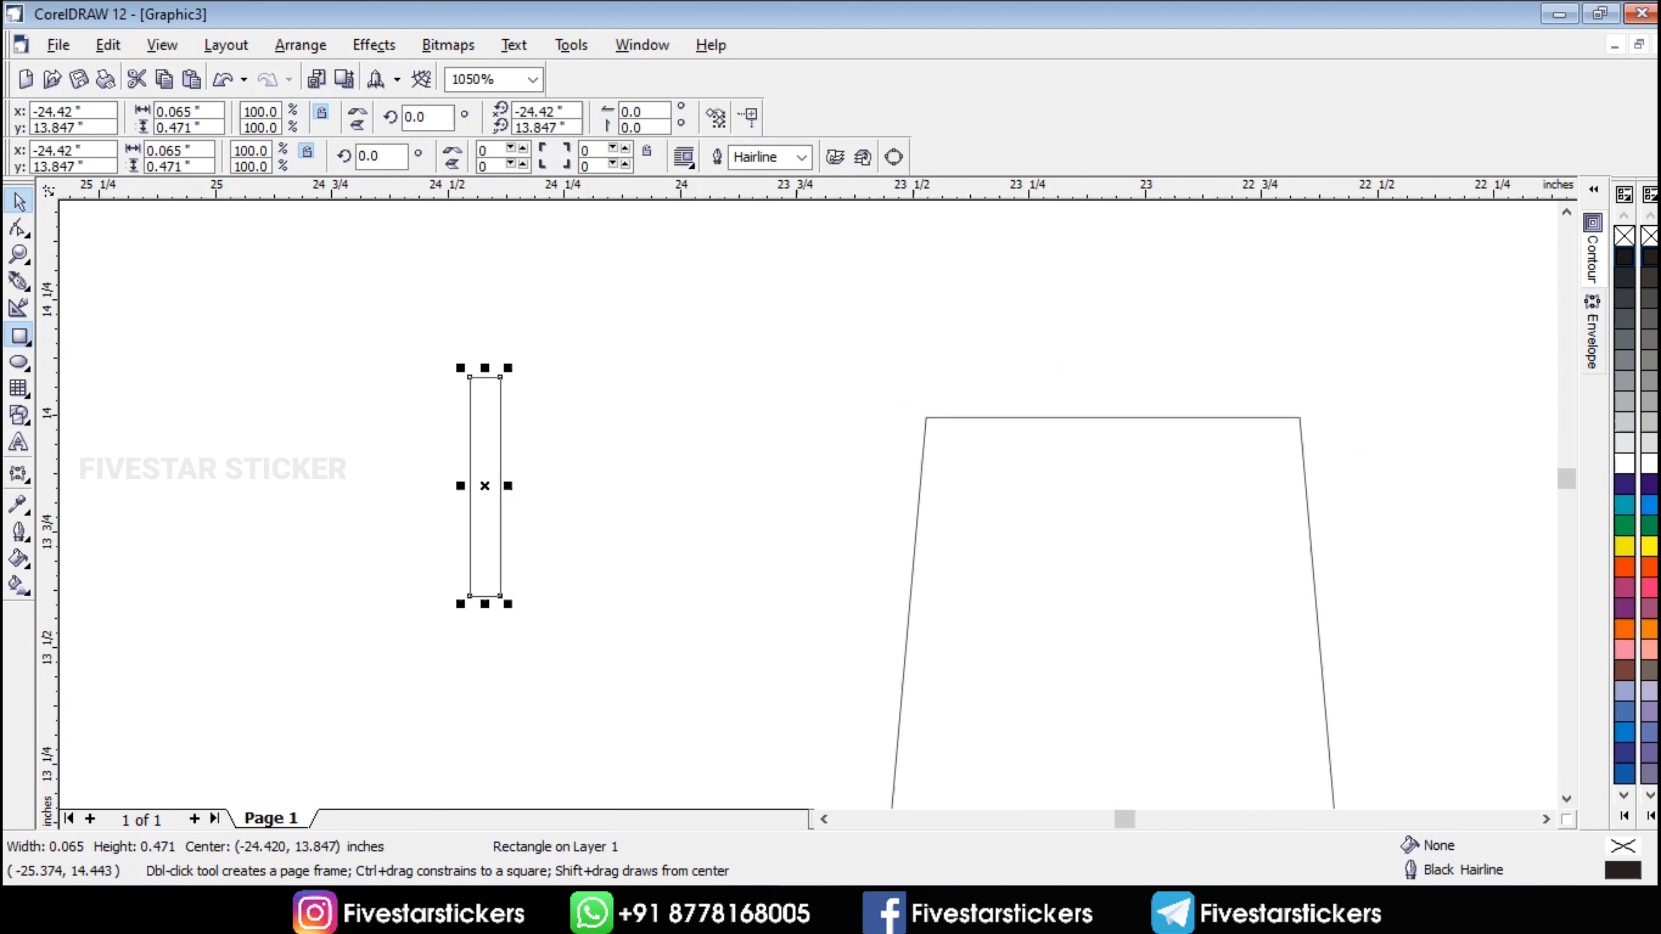
left_click(19, 201)
left_click_drag(483, 486, 1119, 497)
- Align the thin rectangle and the tapered shape on a common vertical center line
scroll(1174, 412, "down", 1)
left_click(1195, 658, "shift")
left_click(767, 156)
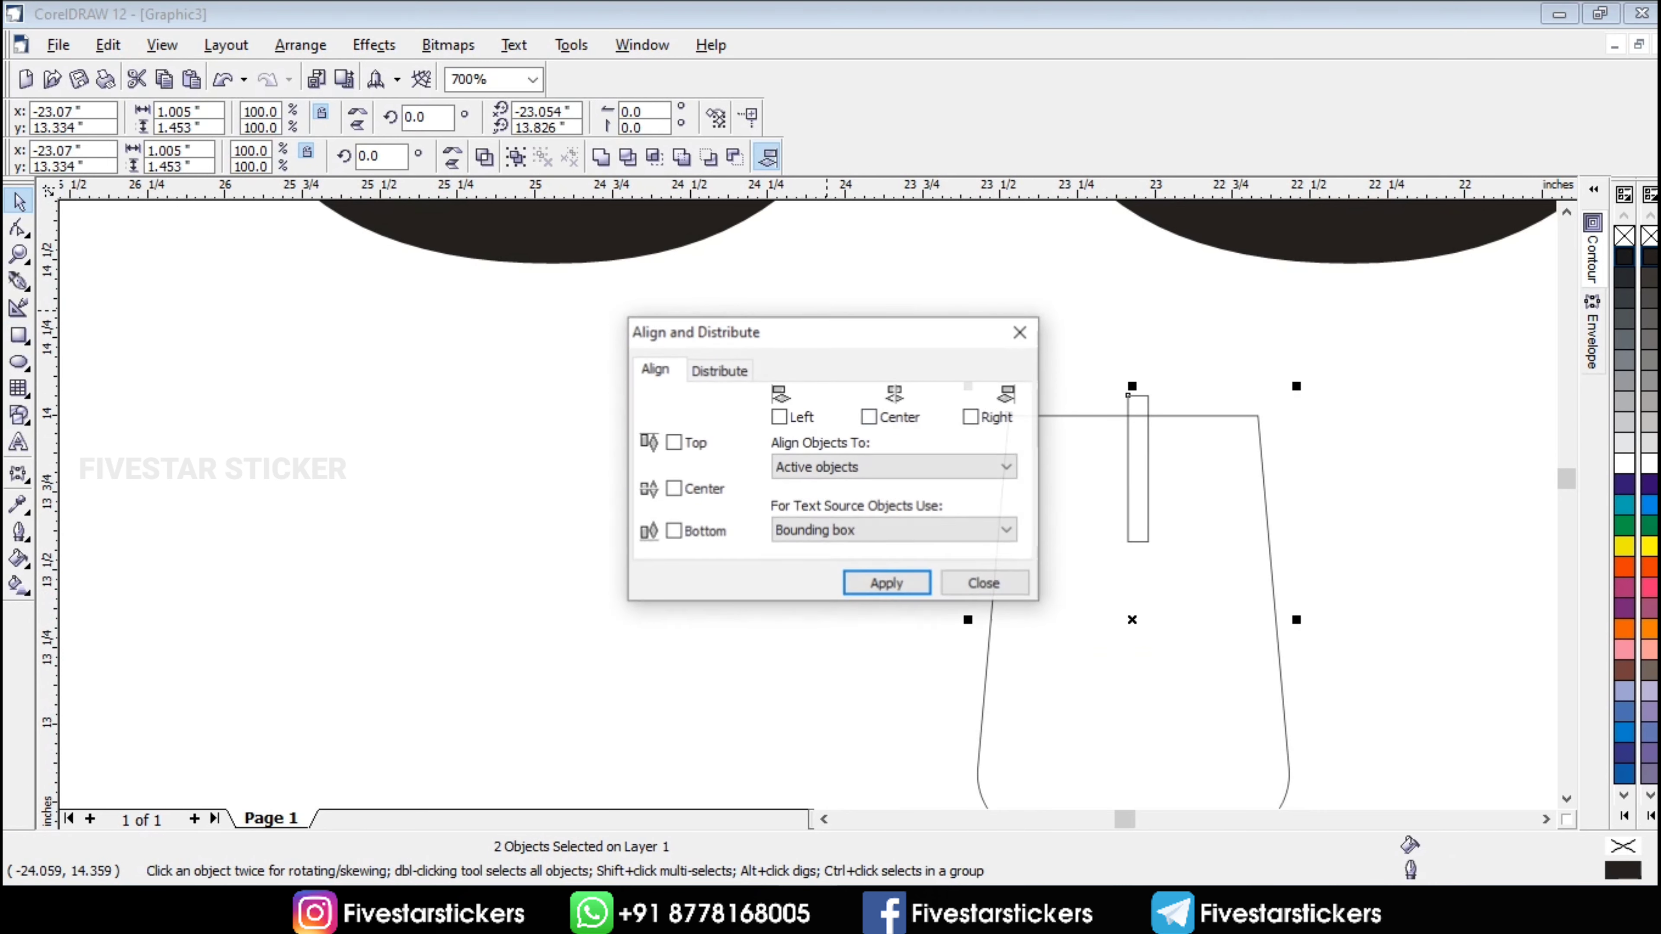
left_click(868, 417)
left_click(884, 579)
left_click(980, 579)
left_click(1314, 579)
scroll(1285, 401, "down", 1)
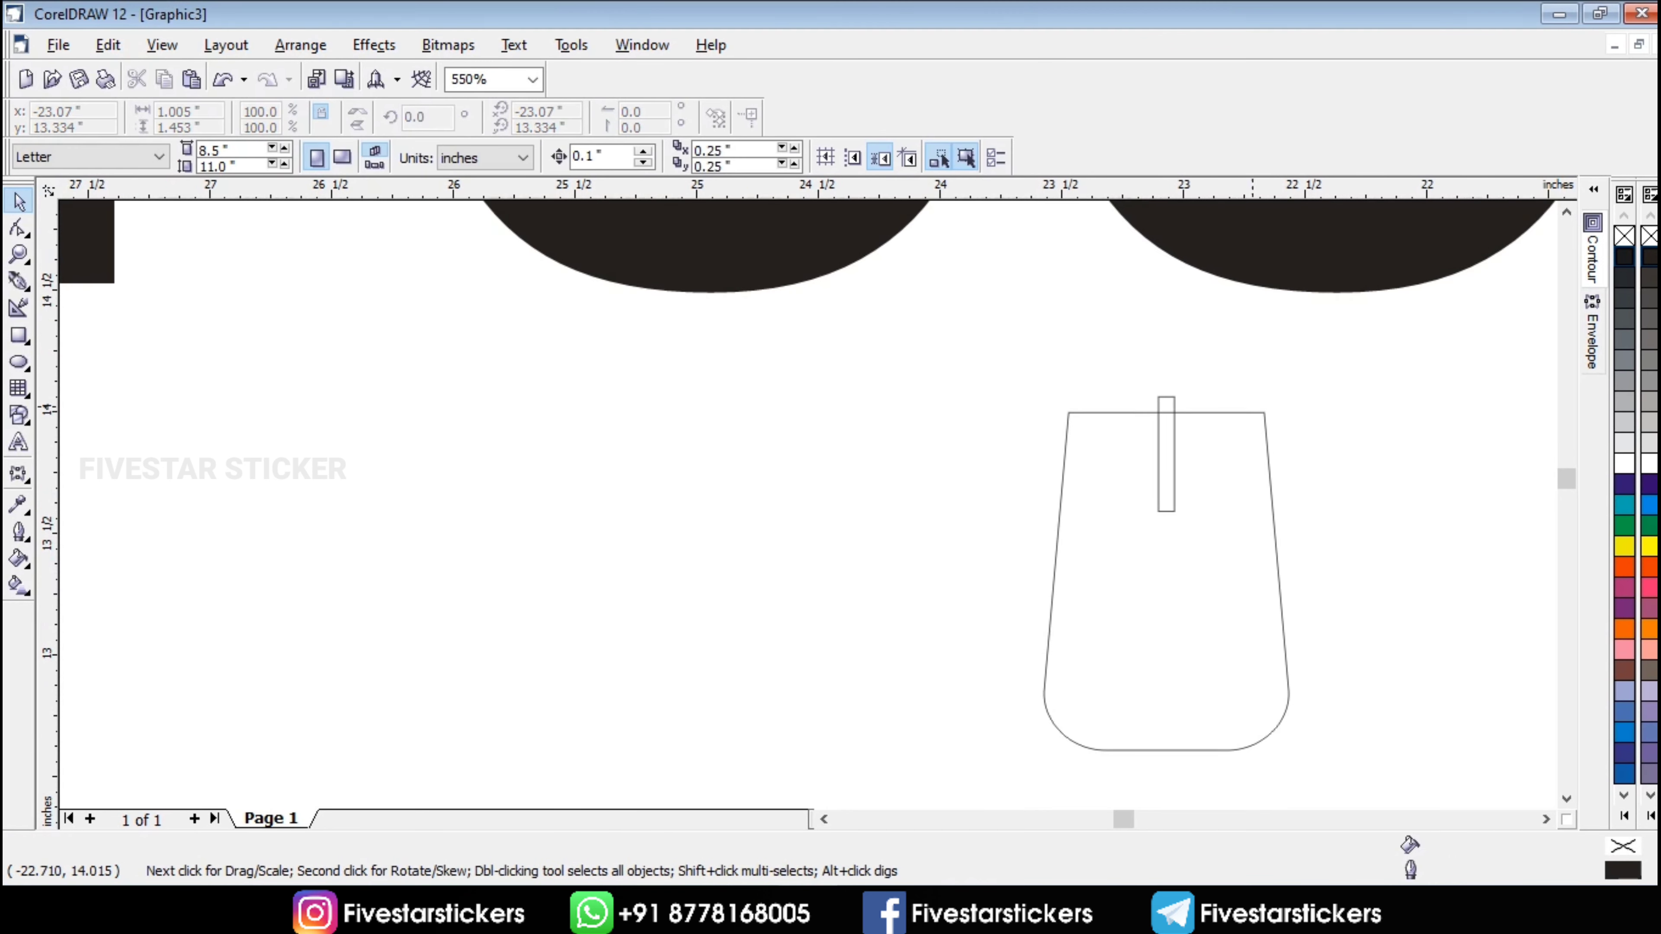
- Lengthen the thin rectangle downward to about 0.84 inches and duplicate it sideways into a row of five strips
left_click(1172, 493)
left_click_drag(1166, 511, 1167, 600)
scroll(1128, 420, "up", 3)
left_click_drag(1122, 428, 1047, 421)
right_click(1046, 421)
left_click_drag(1049, 425, 974, 434)
right_click(974, 434)
scroll(1035, 328, "down", 1)
- Select the five strips and align them on a common horizontal center line
left_click_drag(1331, 296, 649, 749)
left_click(767, 157)
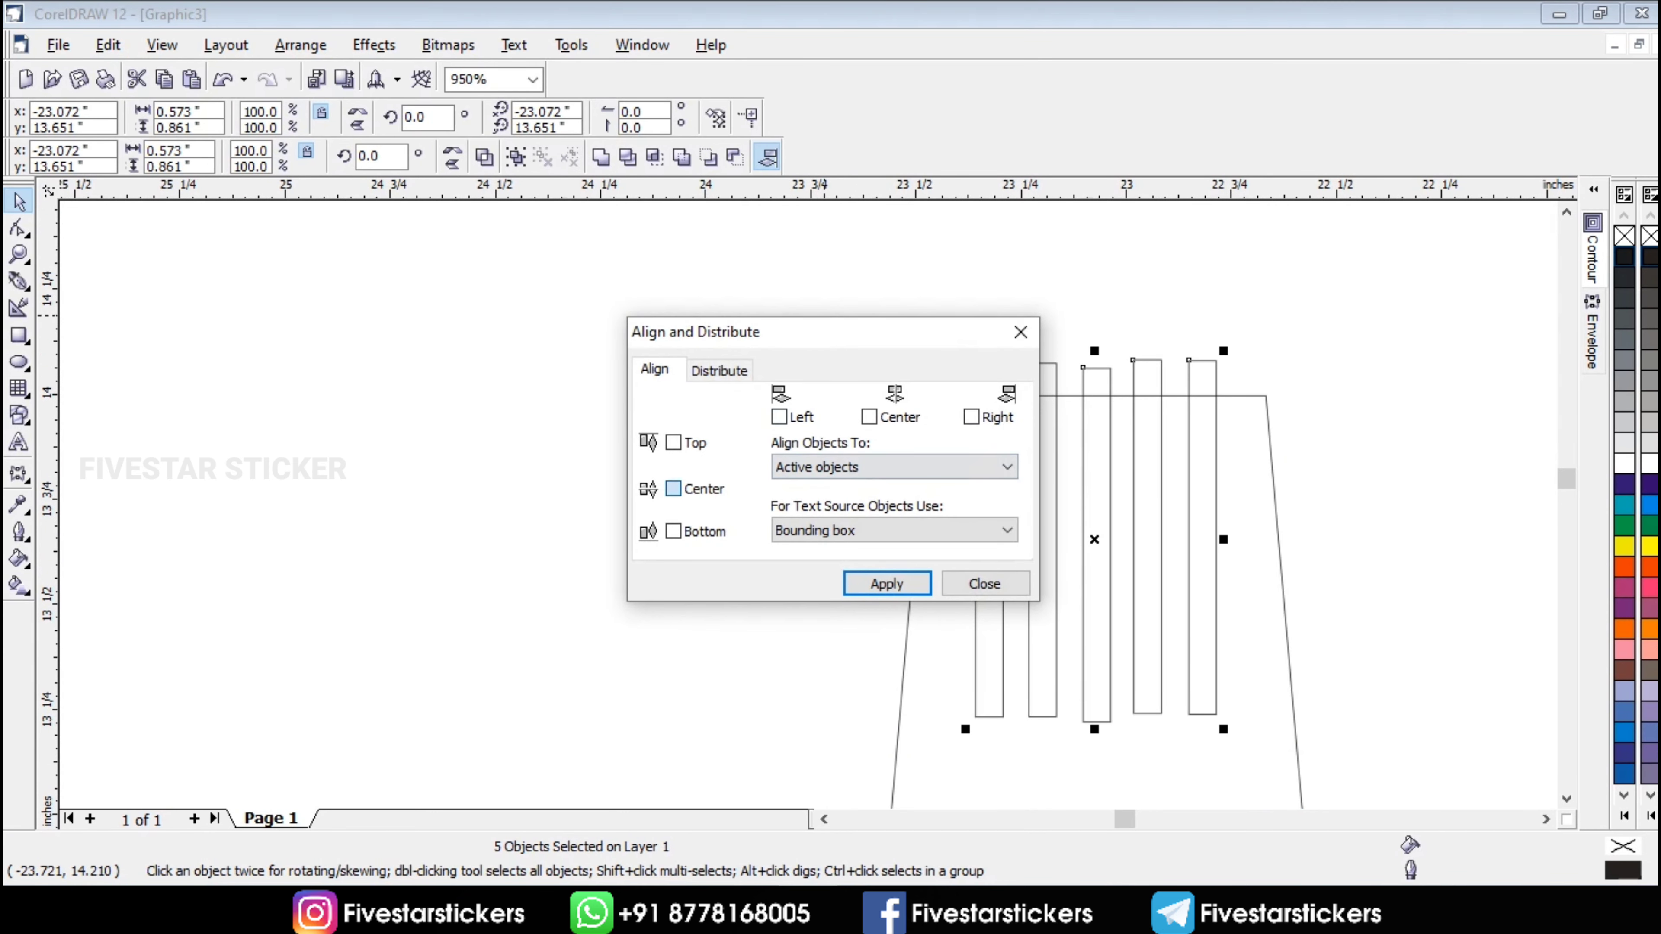
left_click(887, 584)
left_click(984, 583)
scroll(1104, 560, "down", 2)
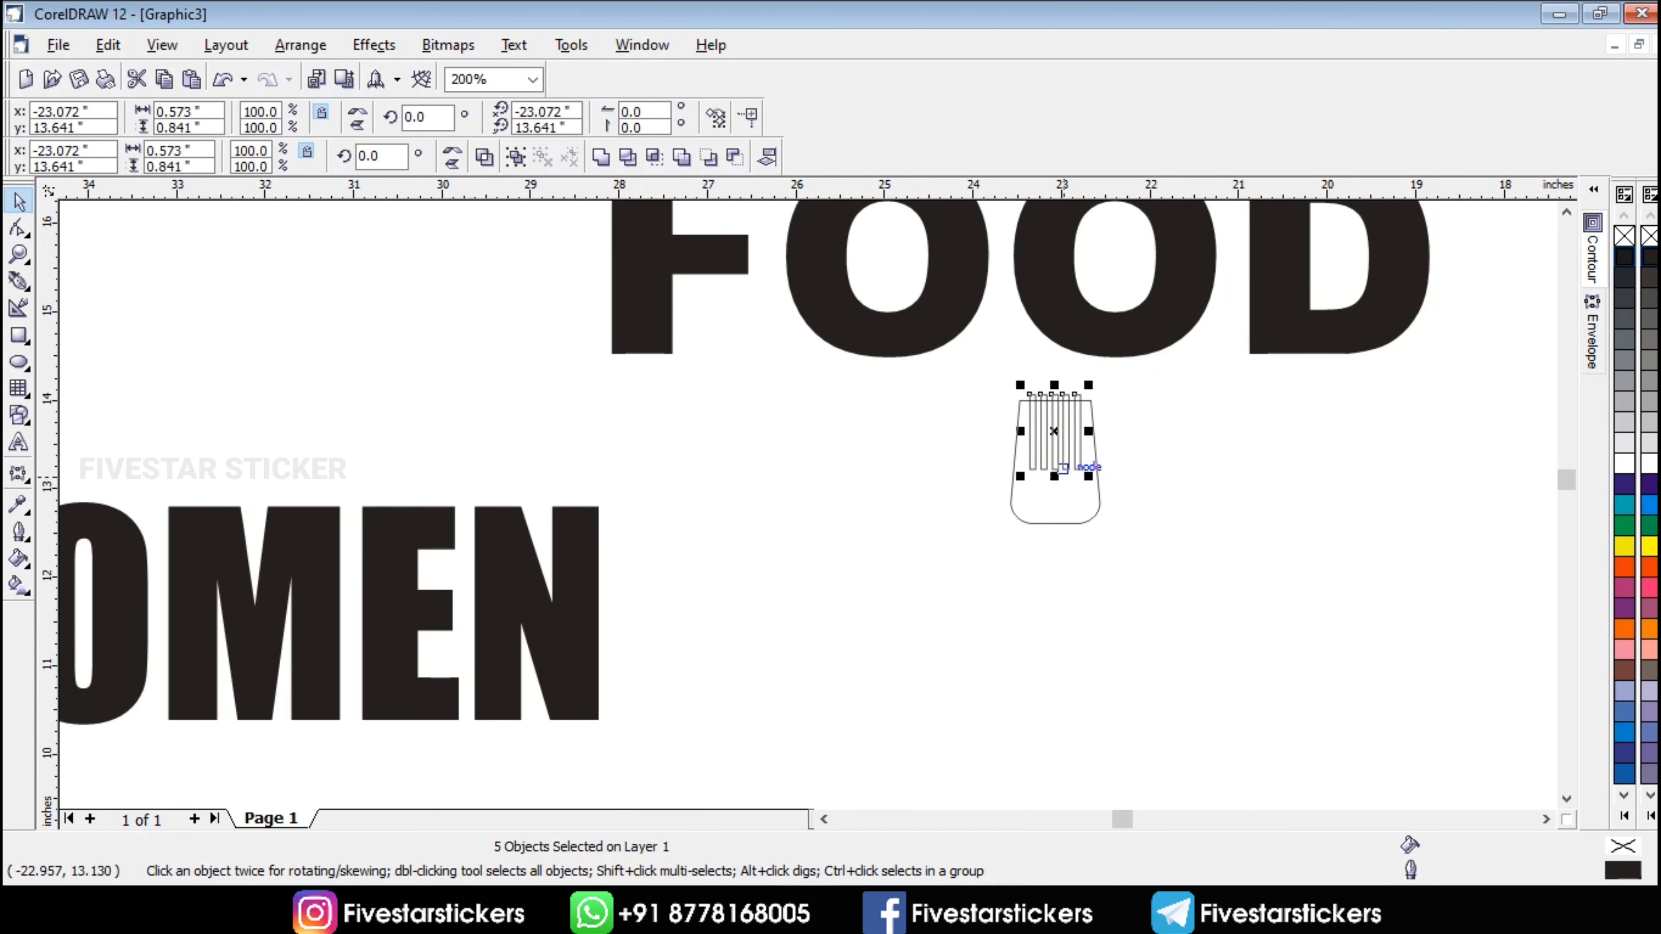
- Stretch the five strips downward to 1.124 inches tall and widen the row to 0.648 inches around its center
left_click_drag(1055, 475, 1055, 501)
left_click(1091, 371)
scroll(1091, 371, "up", 1)
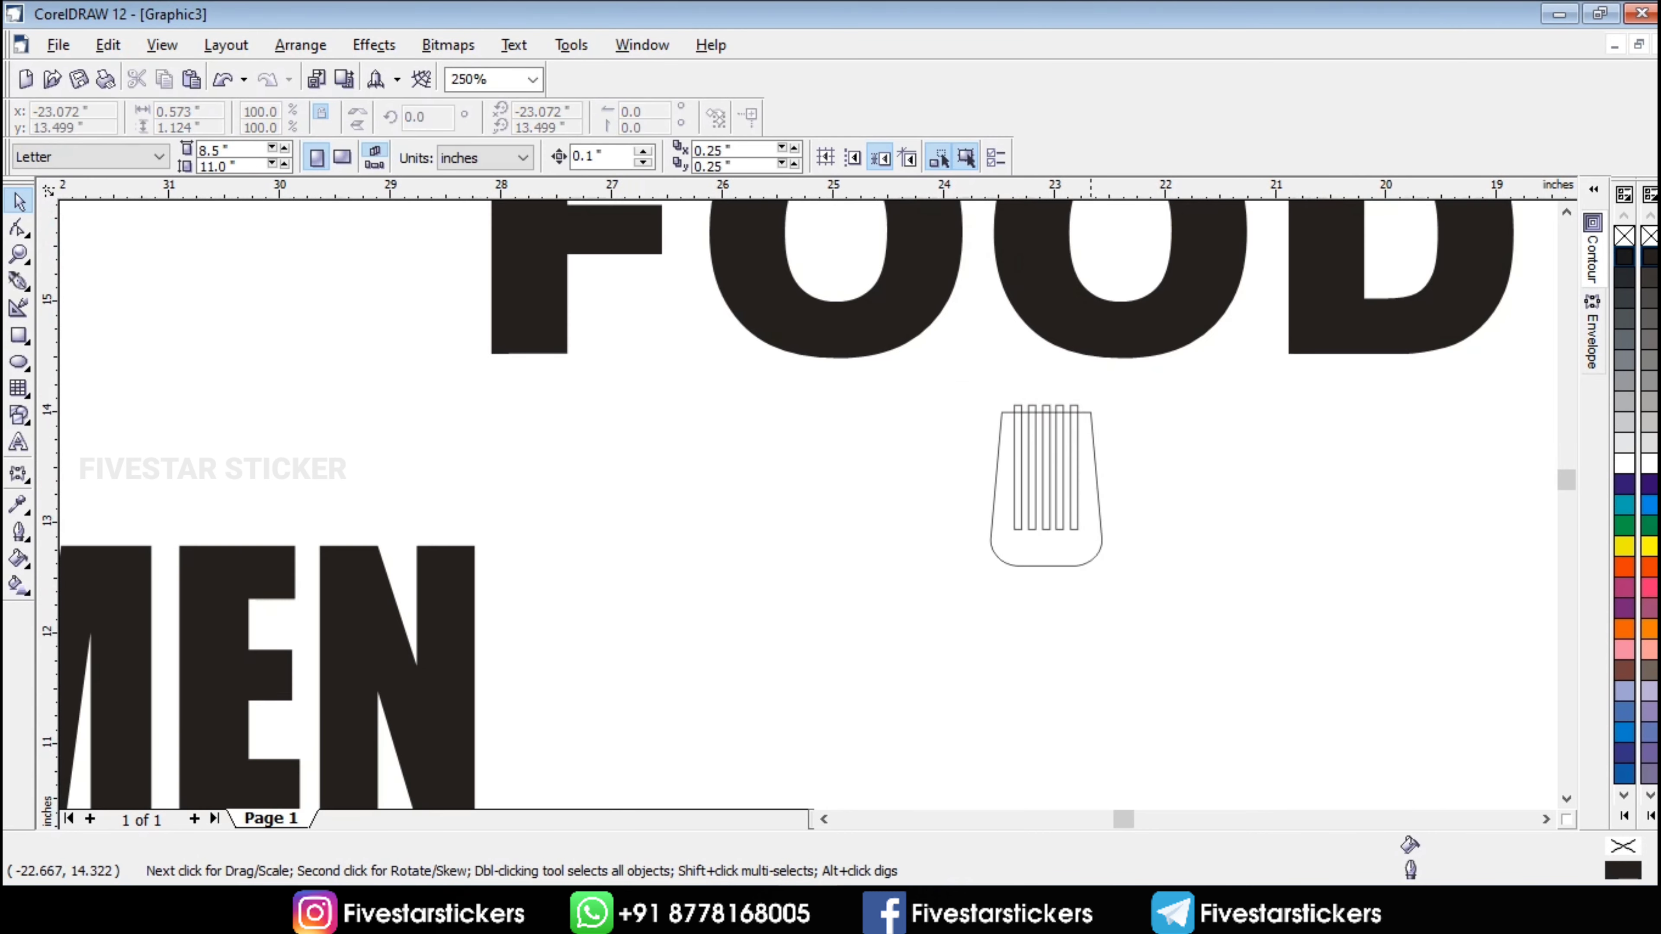
scroll(1091, 371, "up", 4)
left_click_drag(1190, 378, 827, 693)
scroll(1033, 539, "up", 1)
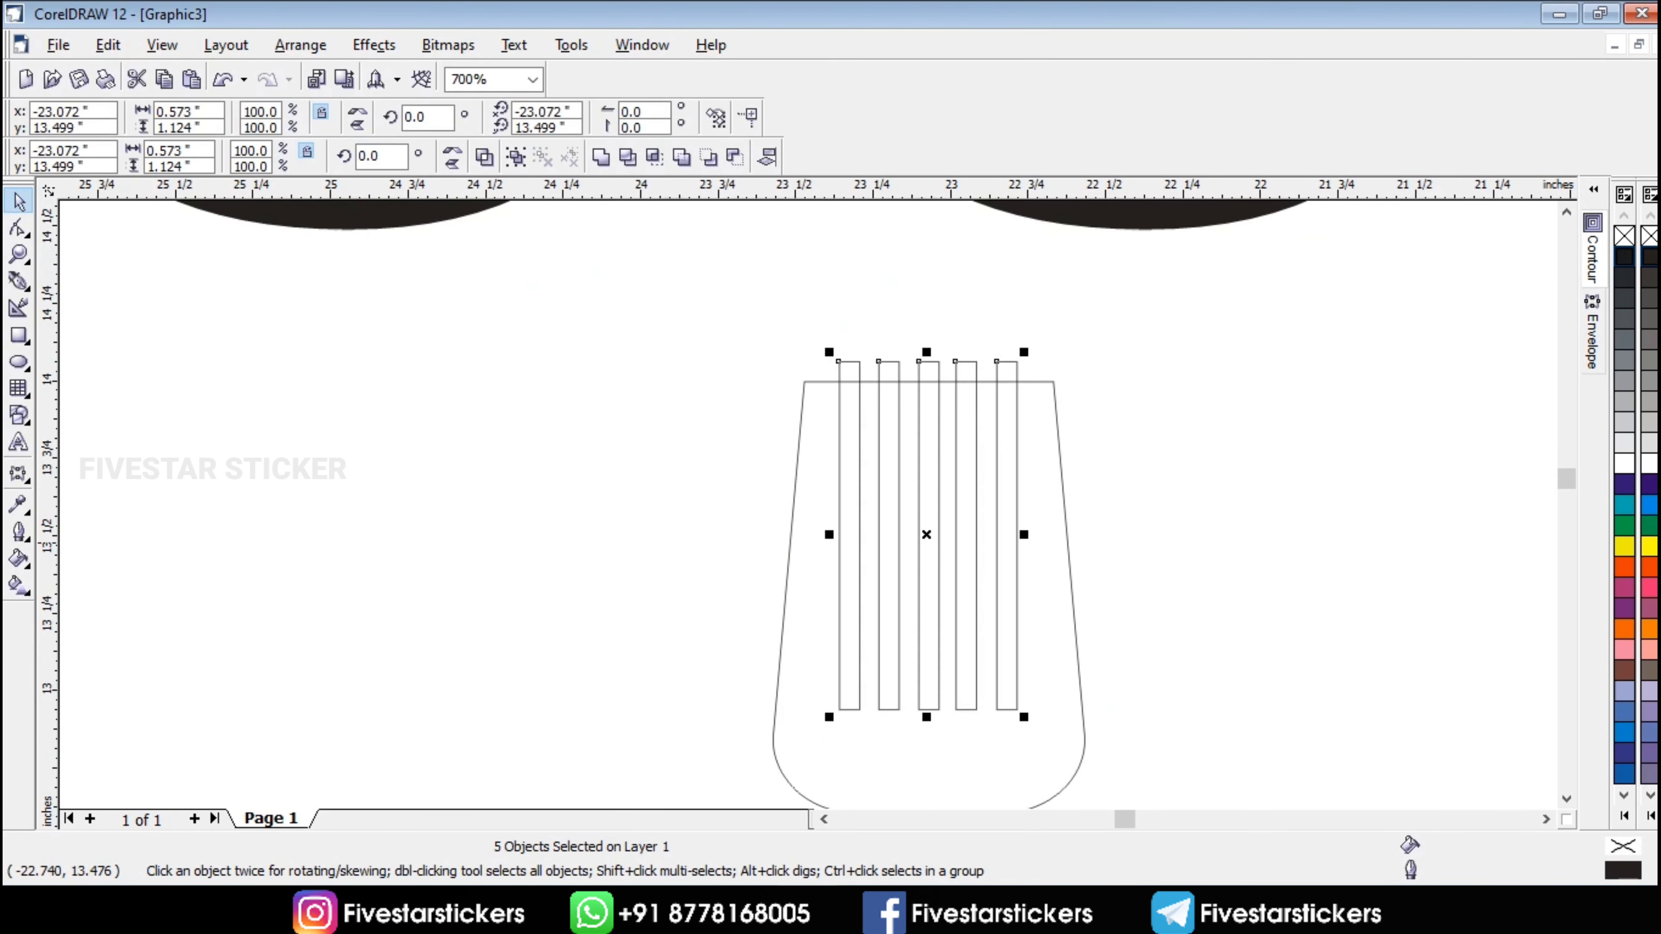
left_click_drag(1031, 540, 1044, 540)
scroll(1162, 407, "down", 1)
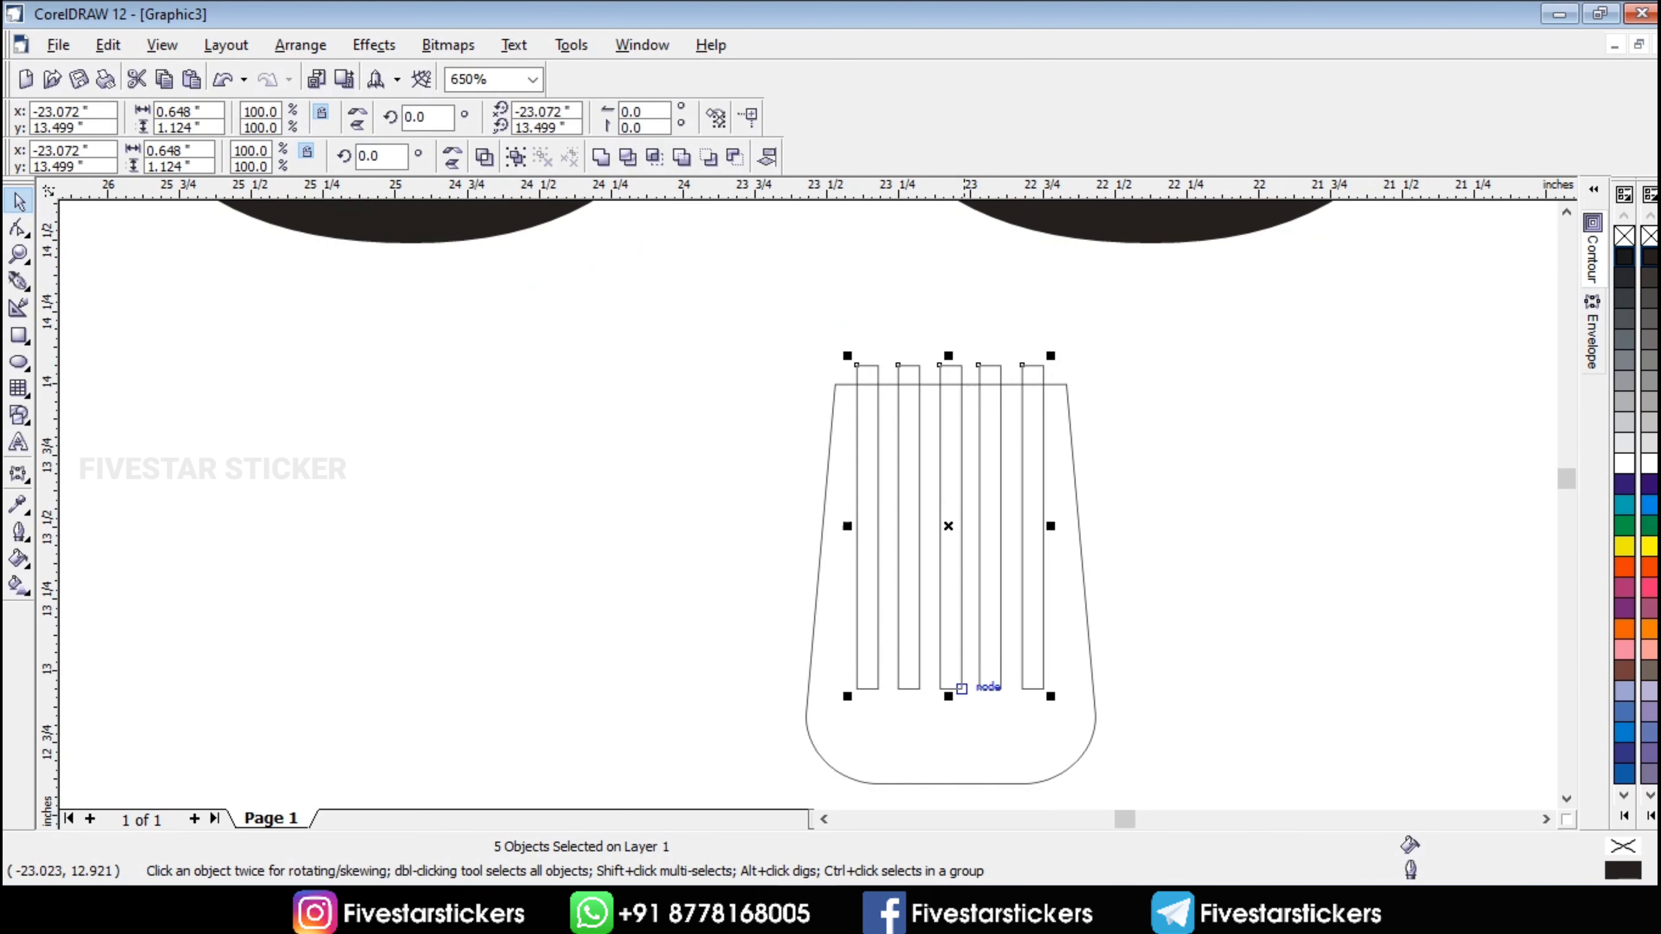
- Trim the tapered shape with the five strips to form fork tines, and delete the leftover strips
left_click(1089, 652, "shift")
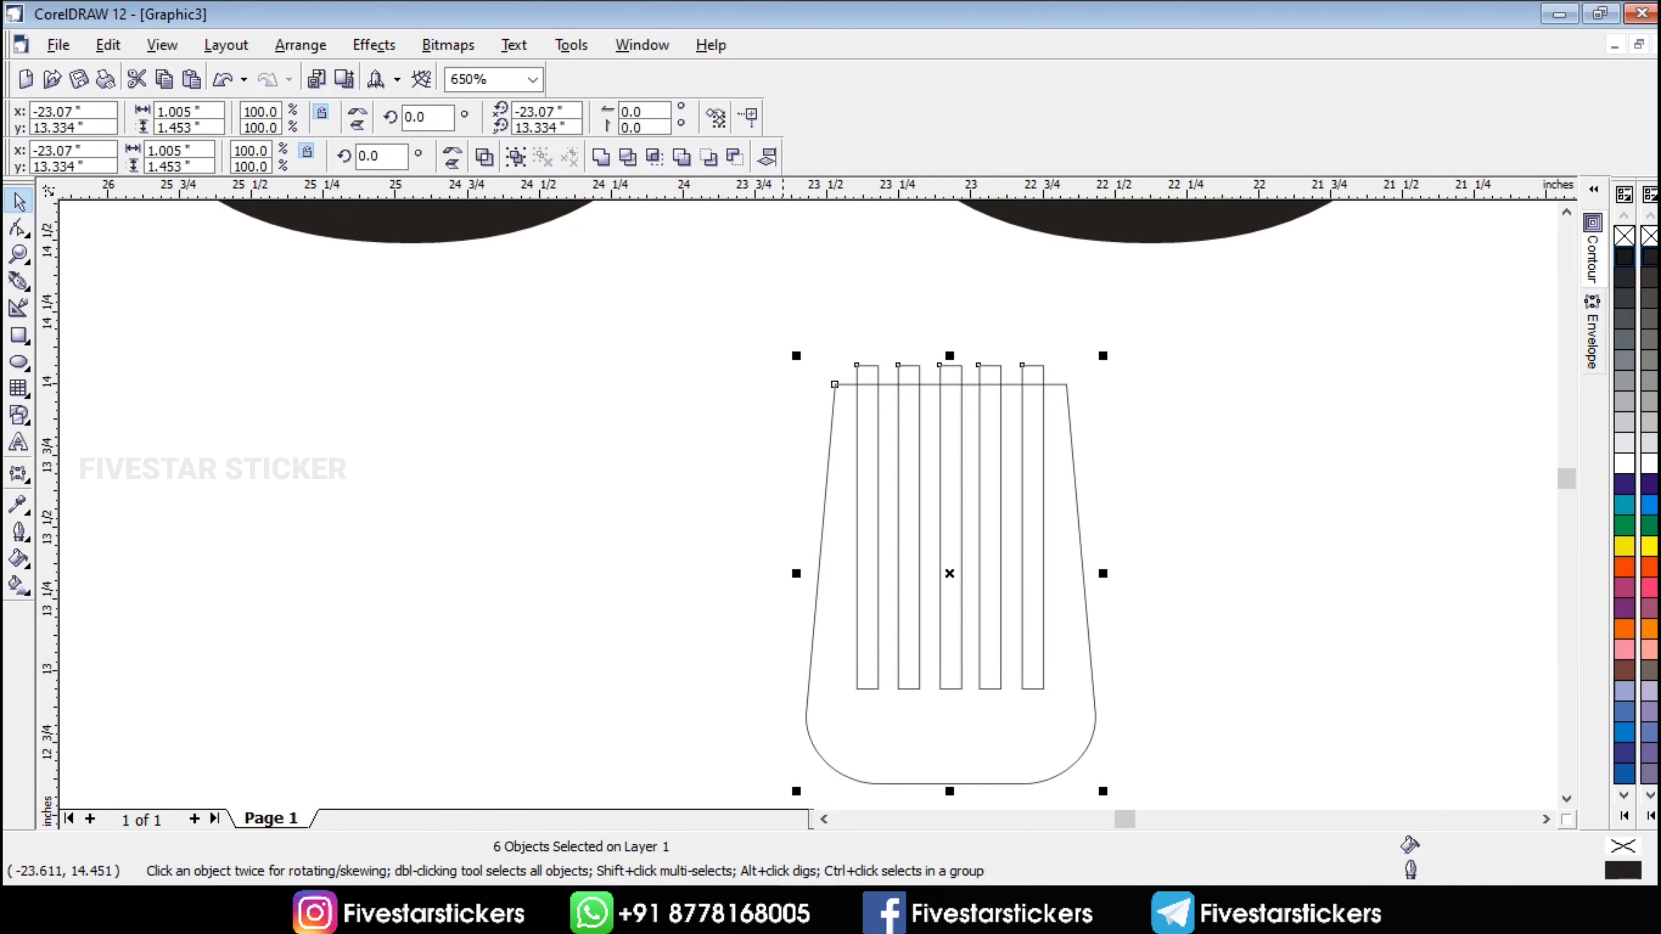
left_click(654, 158)
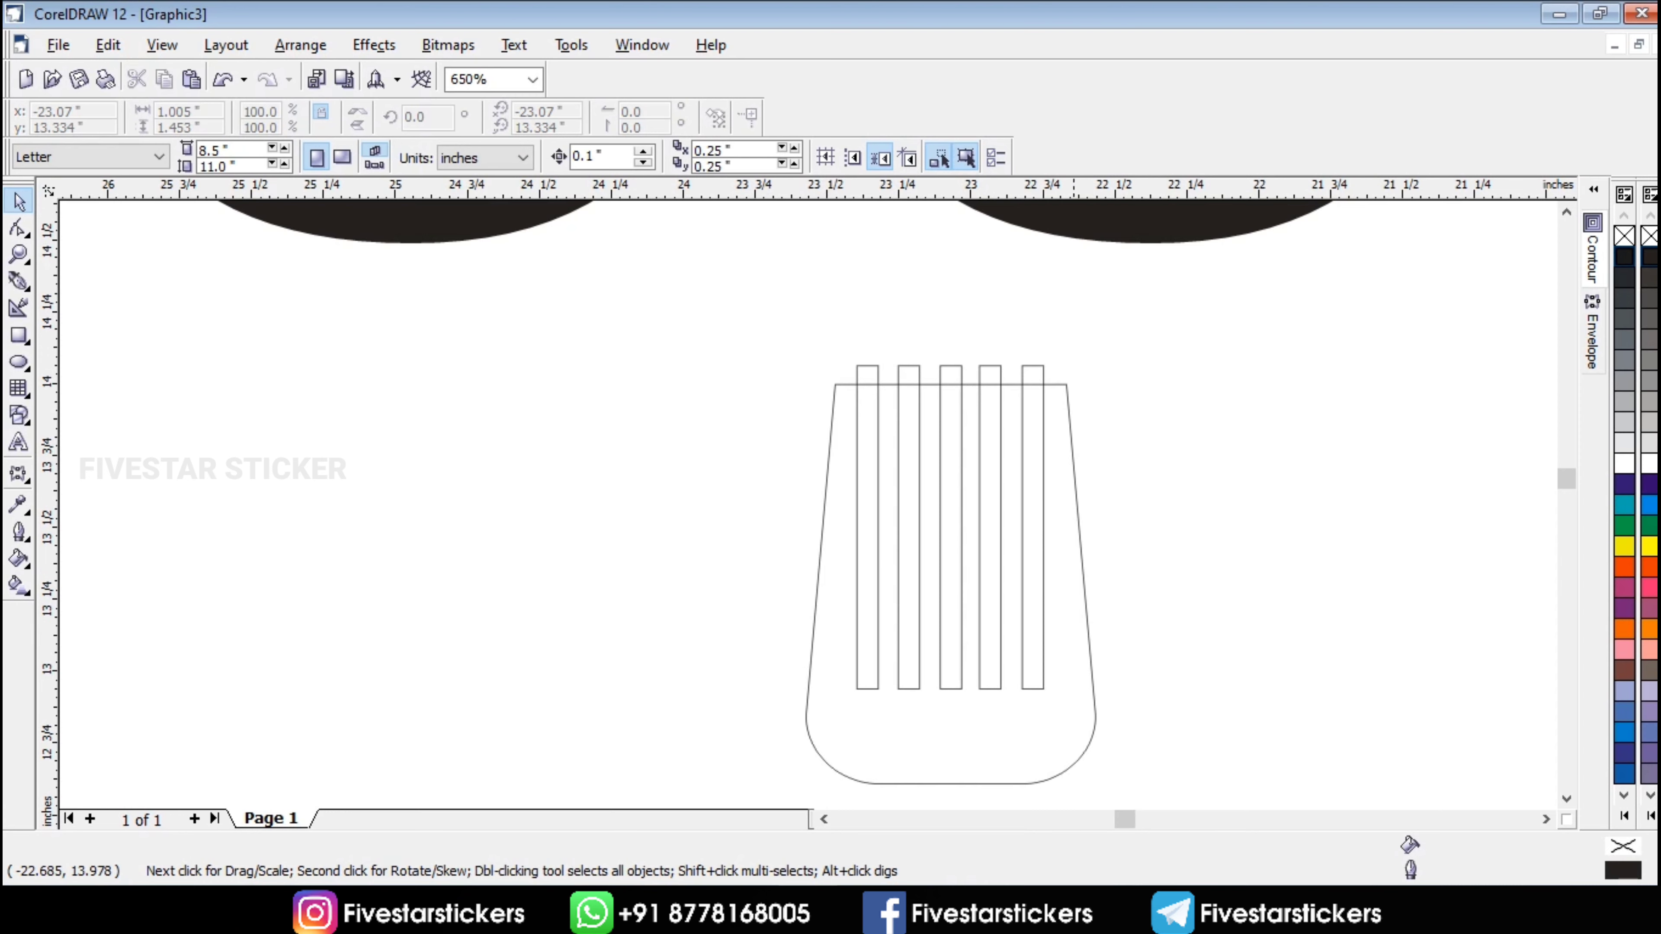
left_click_drag(1111, 326, 669, 759)
left_click(627, 158)
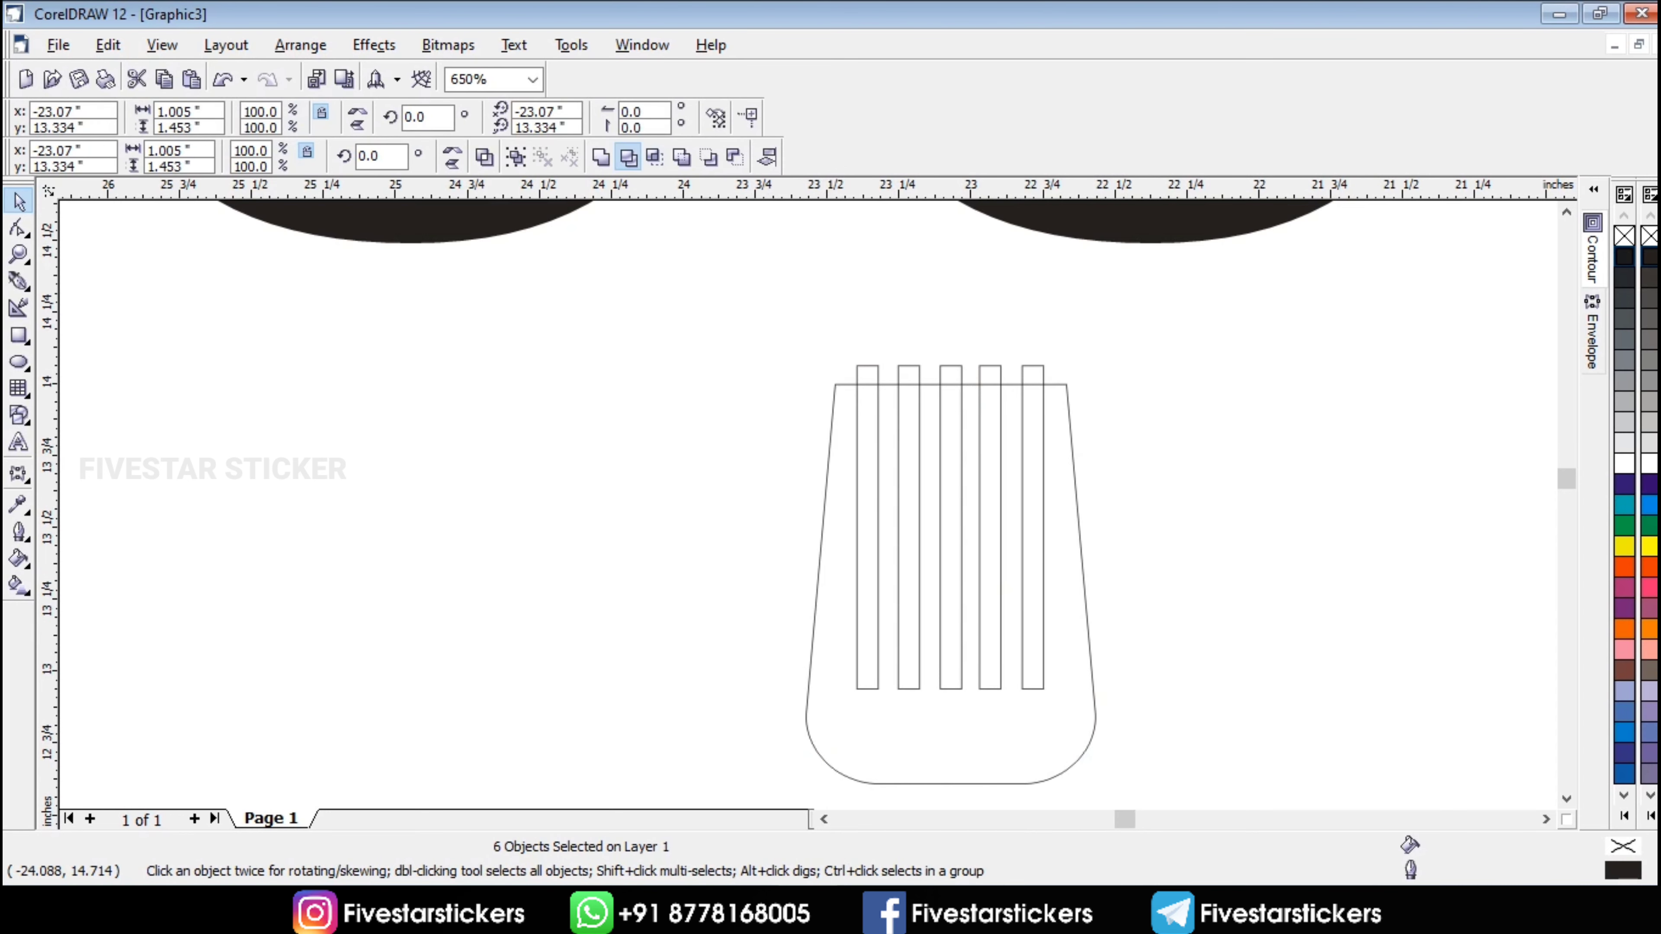
left_click(1275, 405)
left_click_drag(1251, 333, 690, 721)
key("Delete")
scroll(1415, 592, "down", 4)
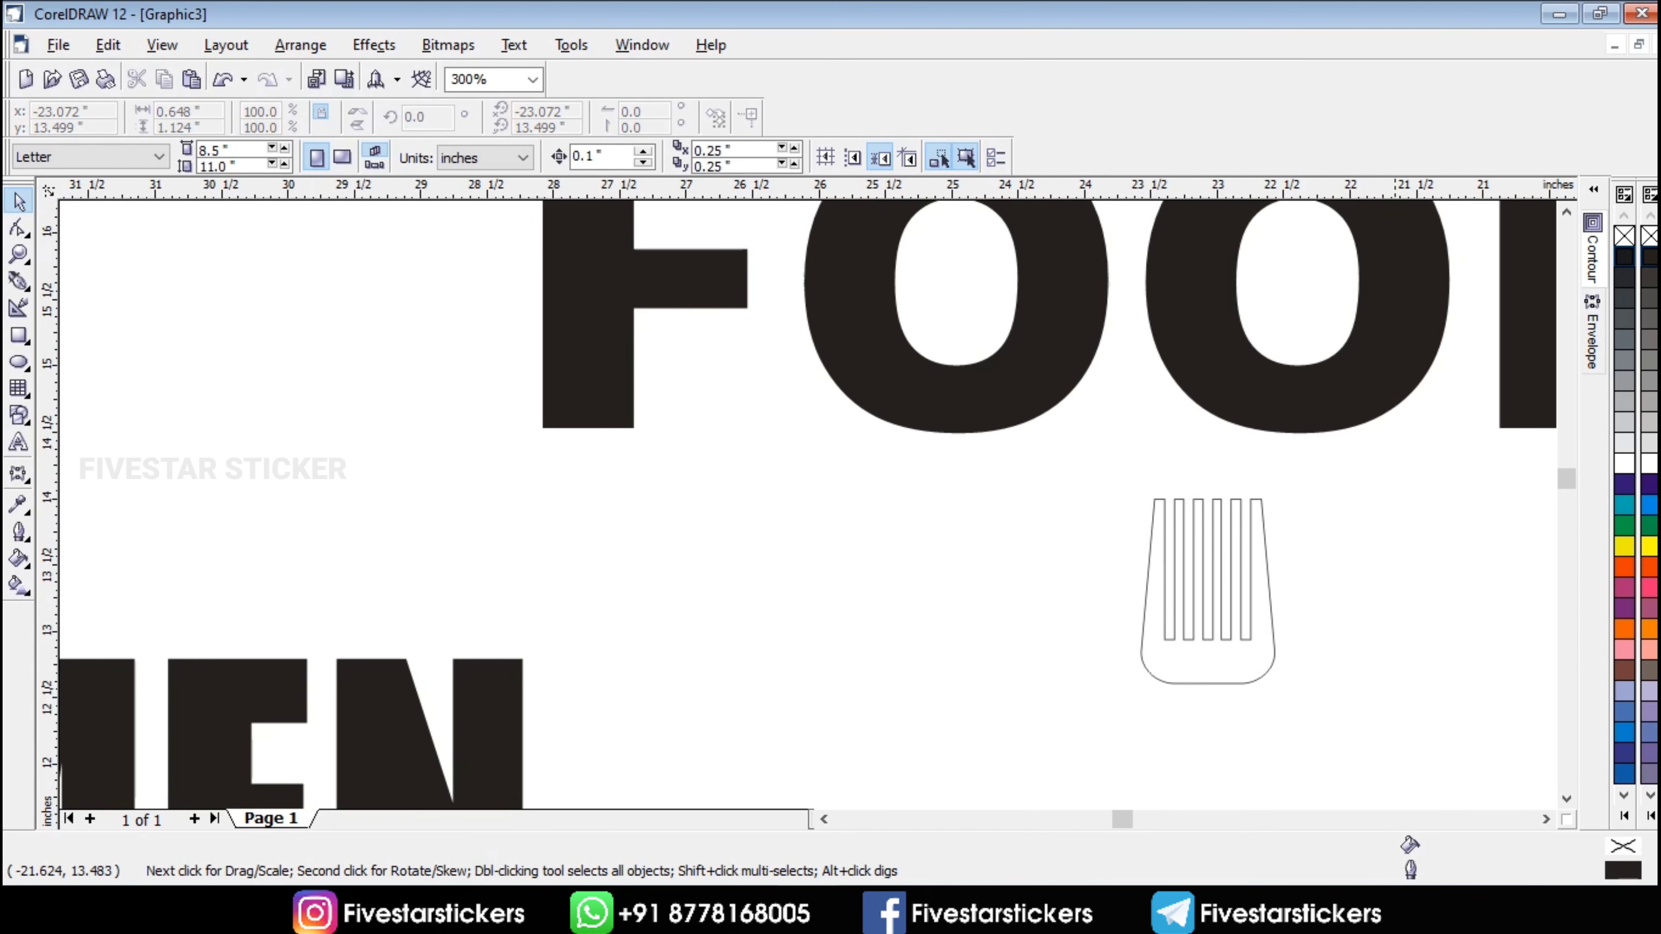
scroll(1235, 645, "up", 1)
- Move the fork head about 0.5 inches right and place an ellipse about 0.918 by 1.389 inches to its left
left_click_drag(1258, 666, 1341, 649)
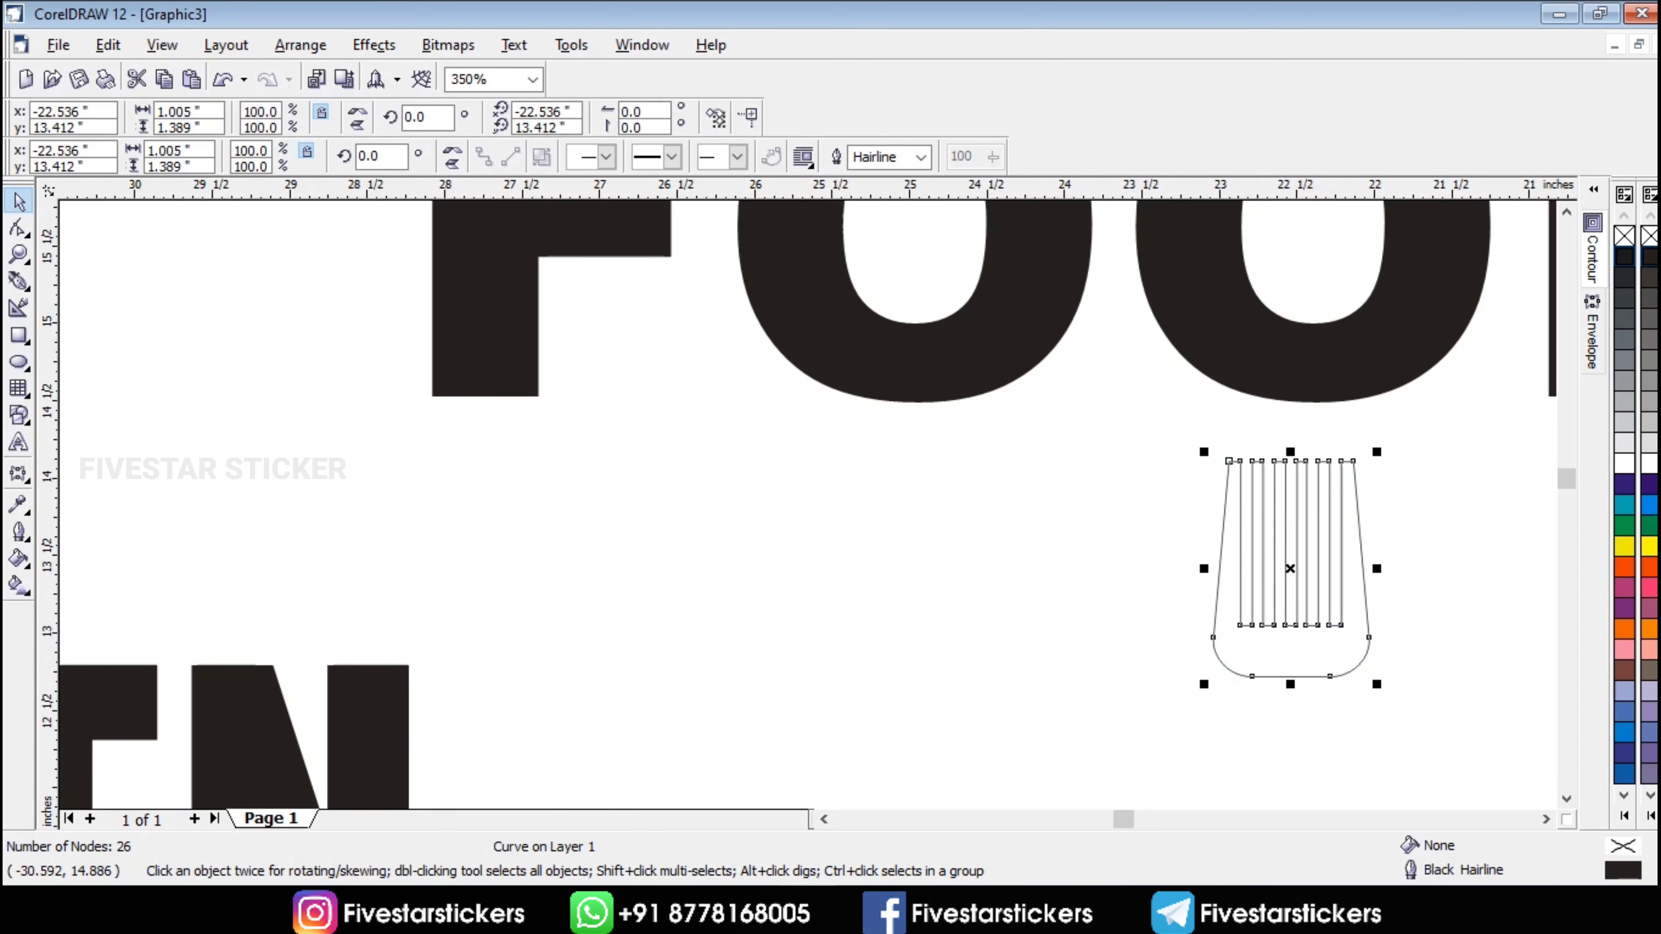
left_click(18, 362)
scroll(1311, 676, "up", 1)
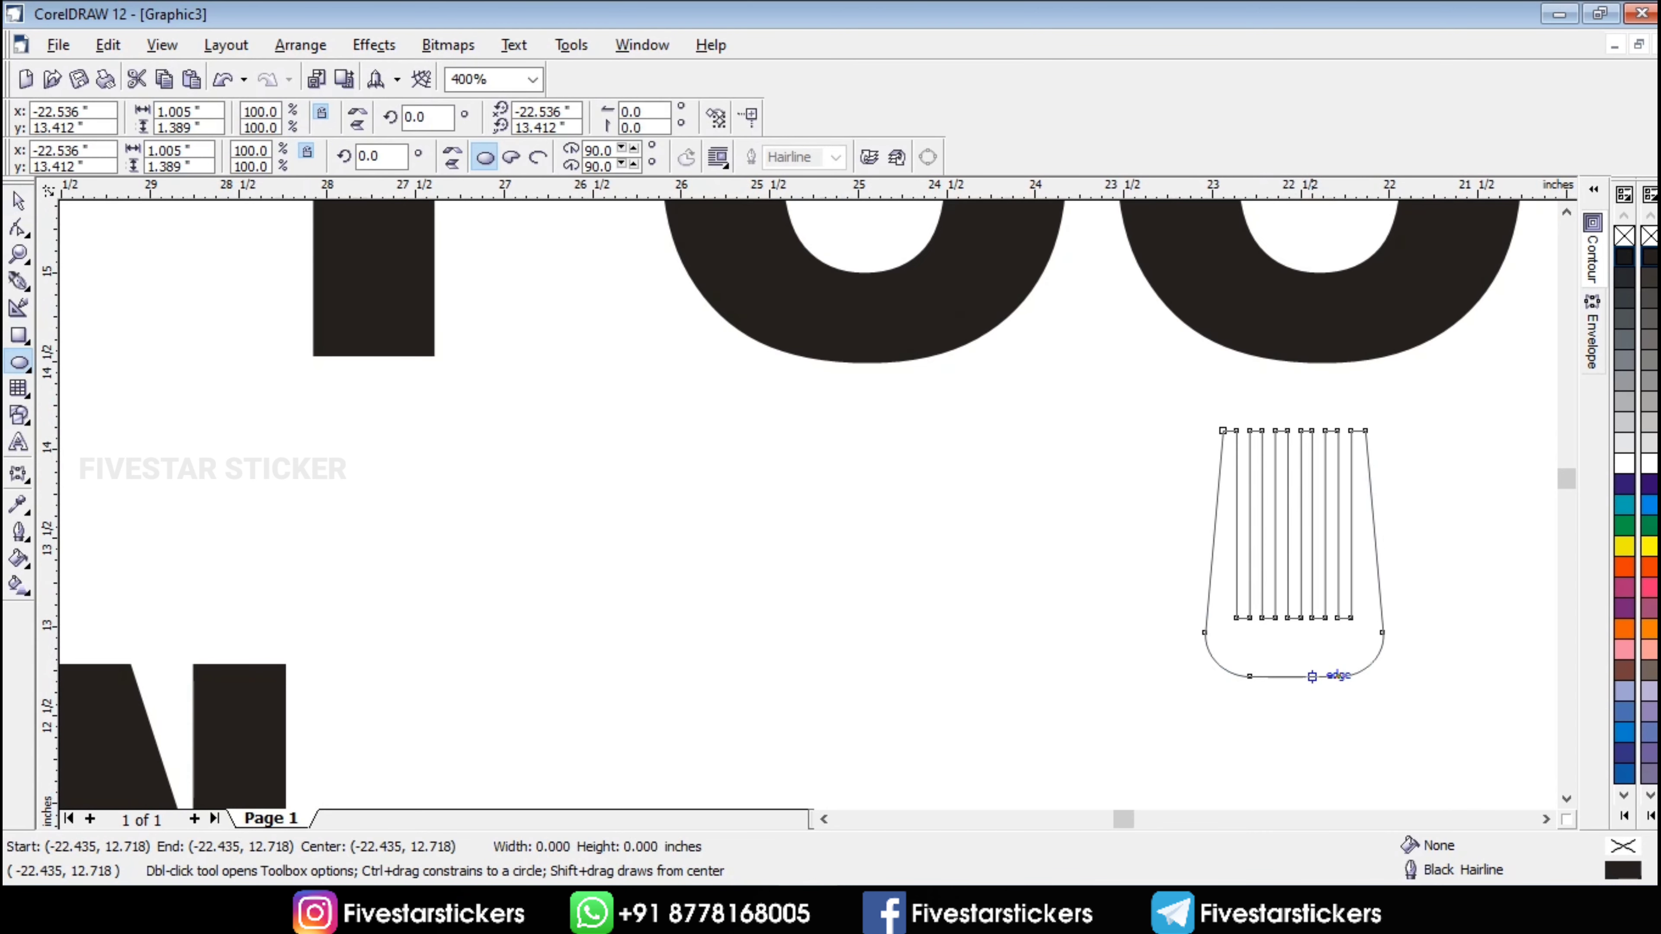
left_click_drag(1312, 676, 1222, 430)
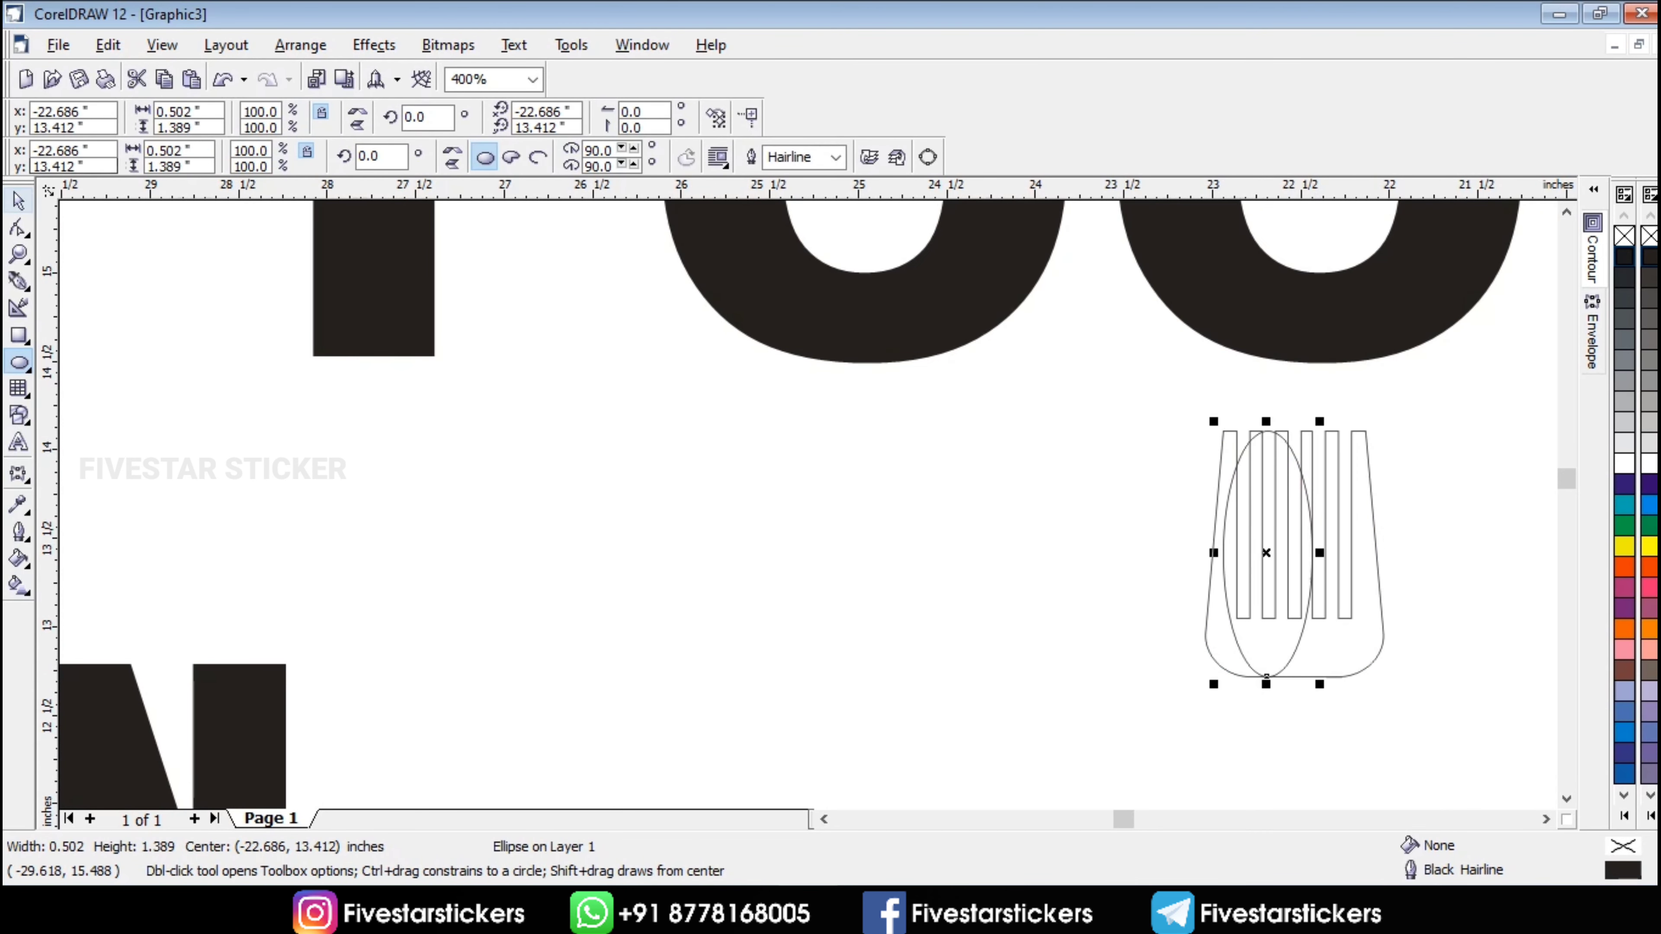
key("space")
left_click_drag(1319, 553, 1067, 548)
- Apply an envelope to the ellipse and pull its two bottom corners inward to form an egg shape about 0.815 inches wide
left_click(19, 474)
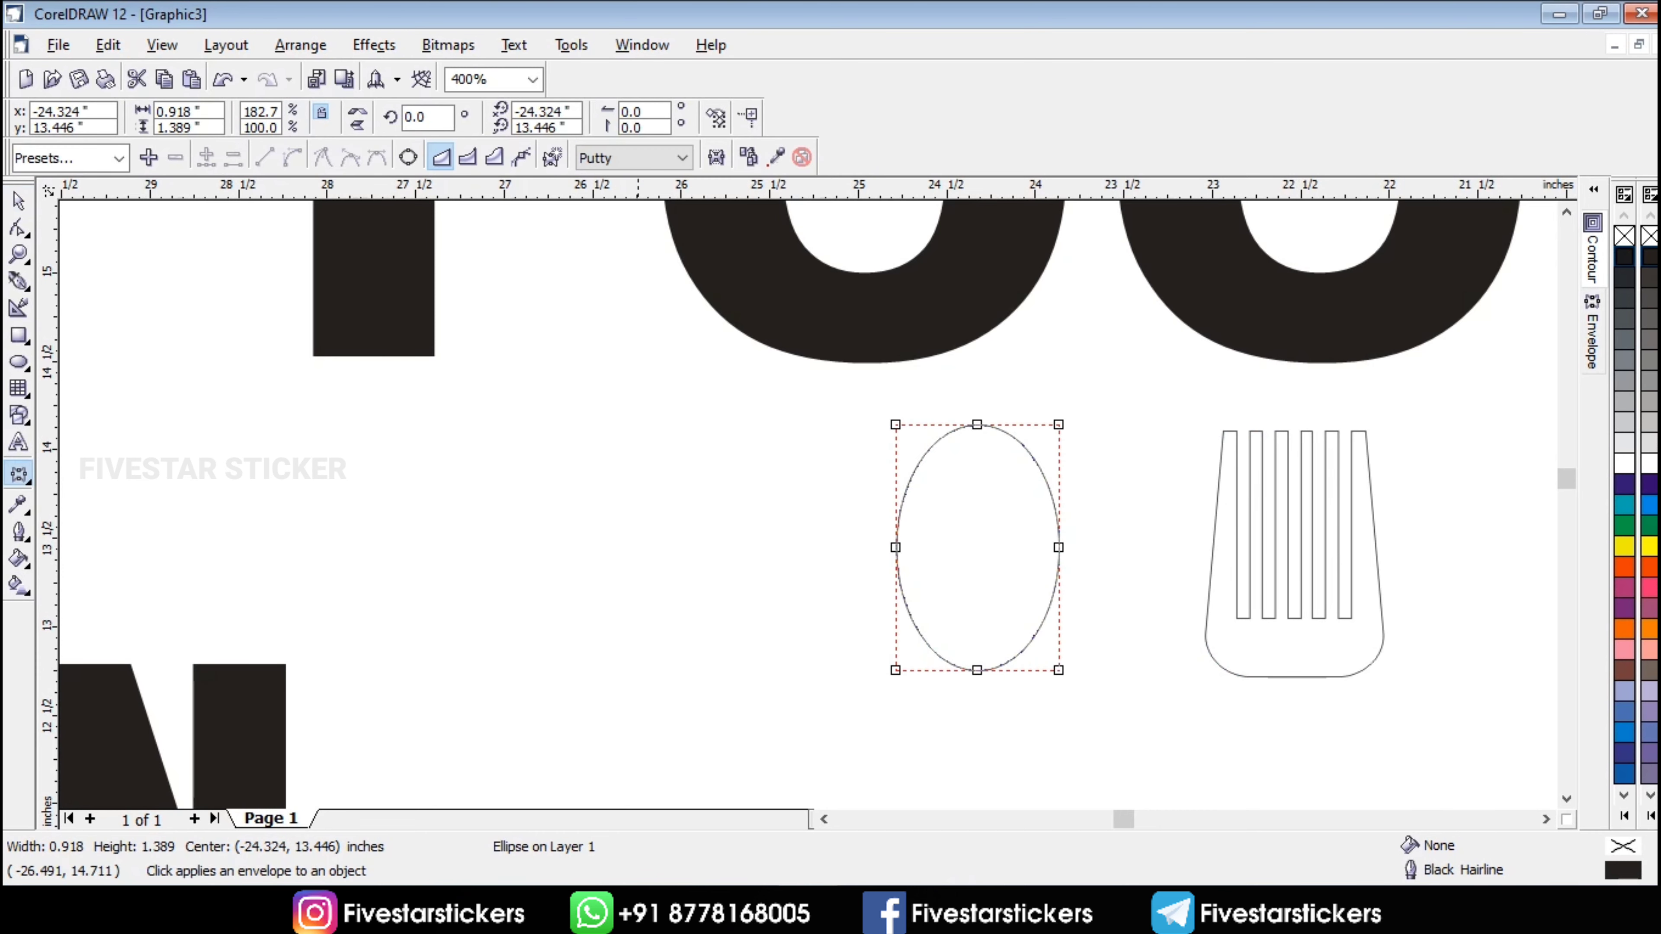
left_click_drag(895, 670, 915, 670)
left_click_drag(1059, 670, 1038, 670)
key("space")
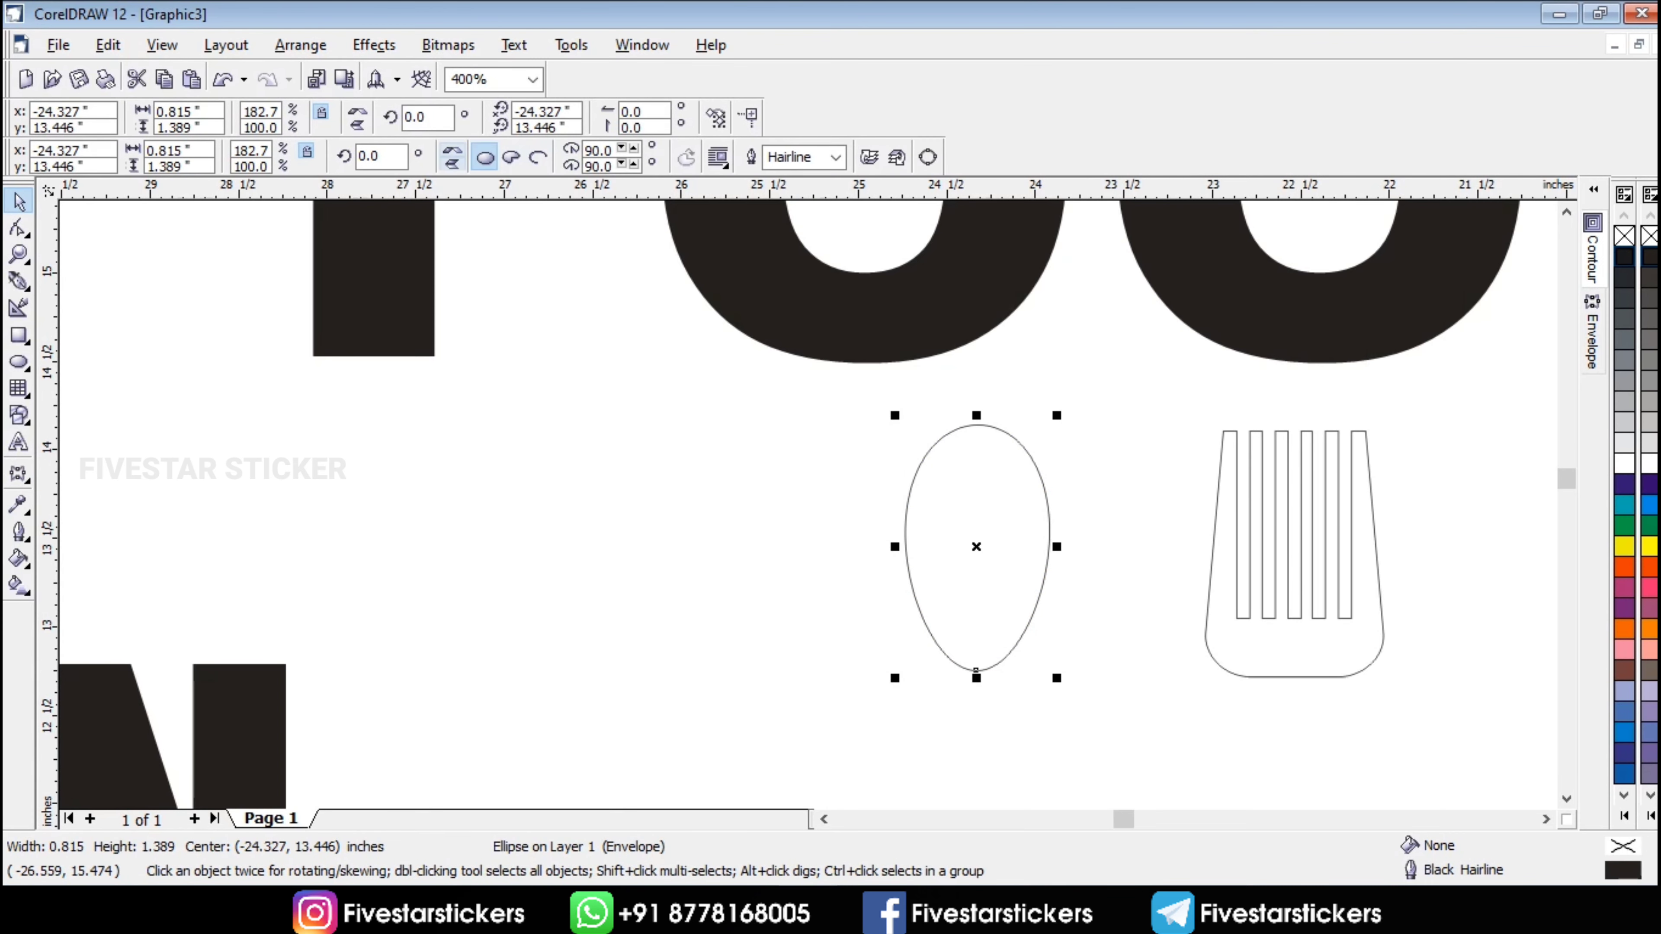
- Flip the egg shape vertically and draw an upright rectangle about 0.192 by 1.719 inches to its left
left_click(18, 334)
left_click_drag(690, 416, 724, 720)
key("space")
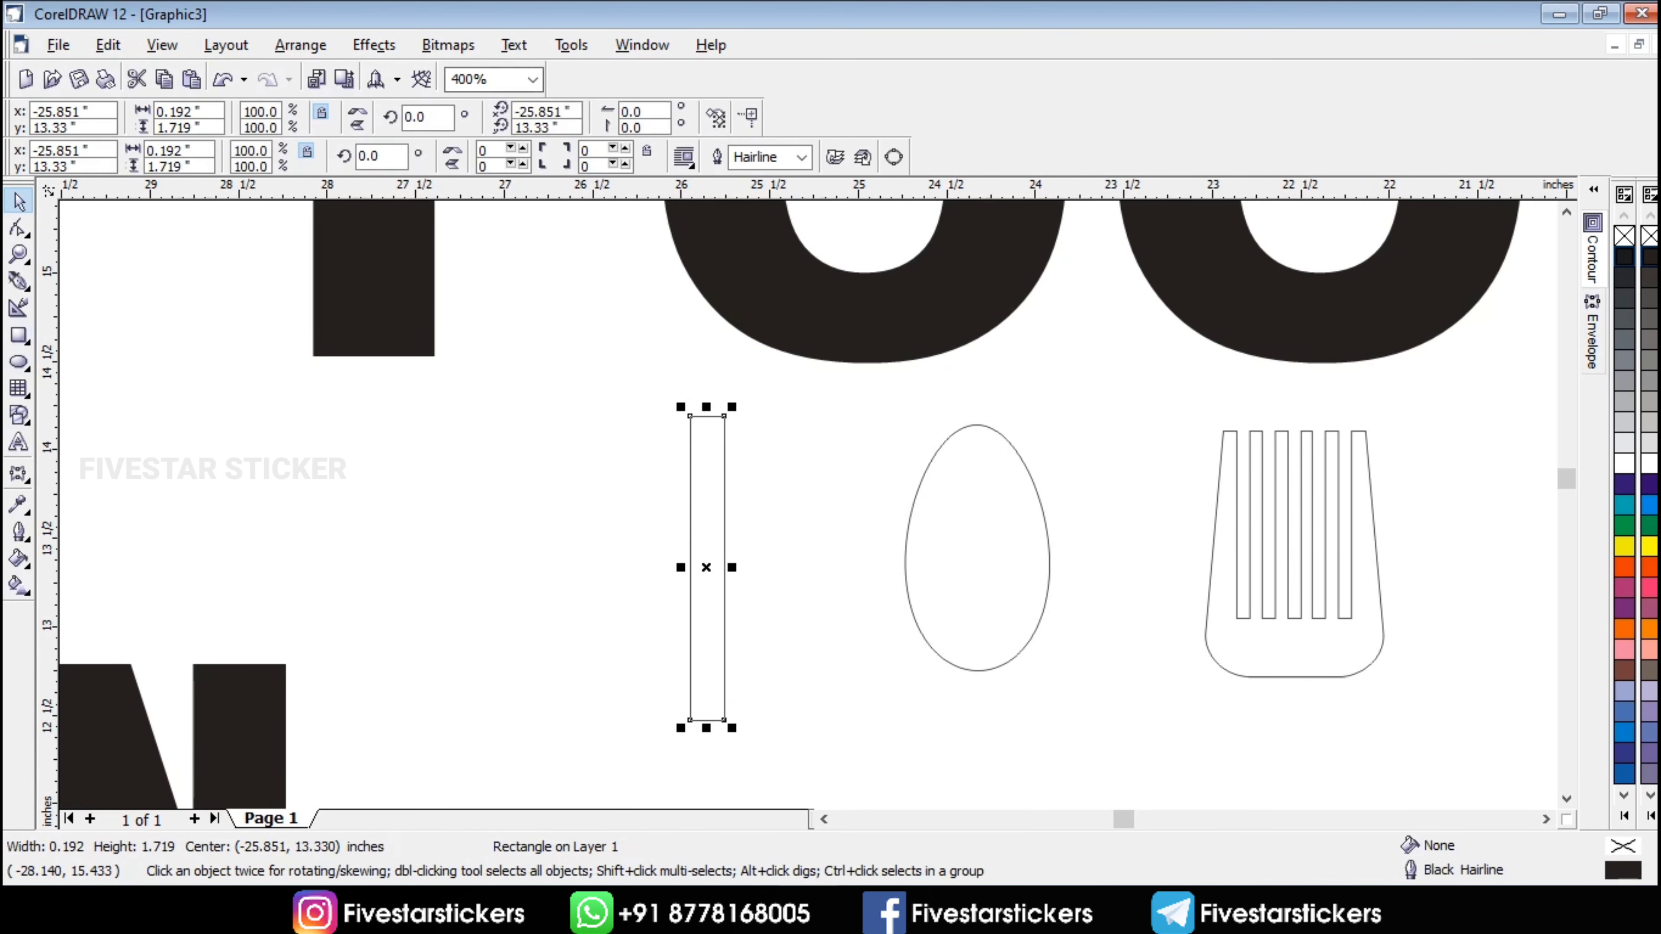
- Convert the upright rectangle to curves and pull its two top corners inward to form a tapered handle
left_click(300, 45)
left_click(333, 408)
scroll(731, 410, "up", 3)
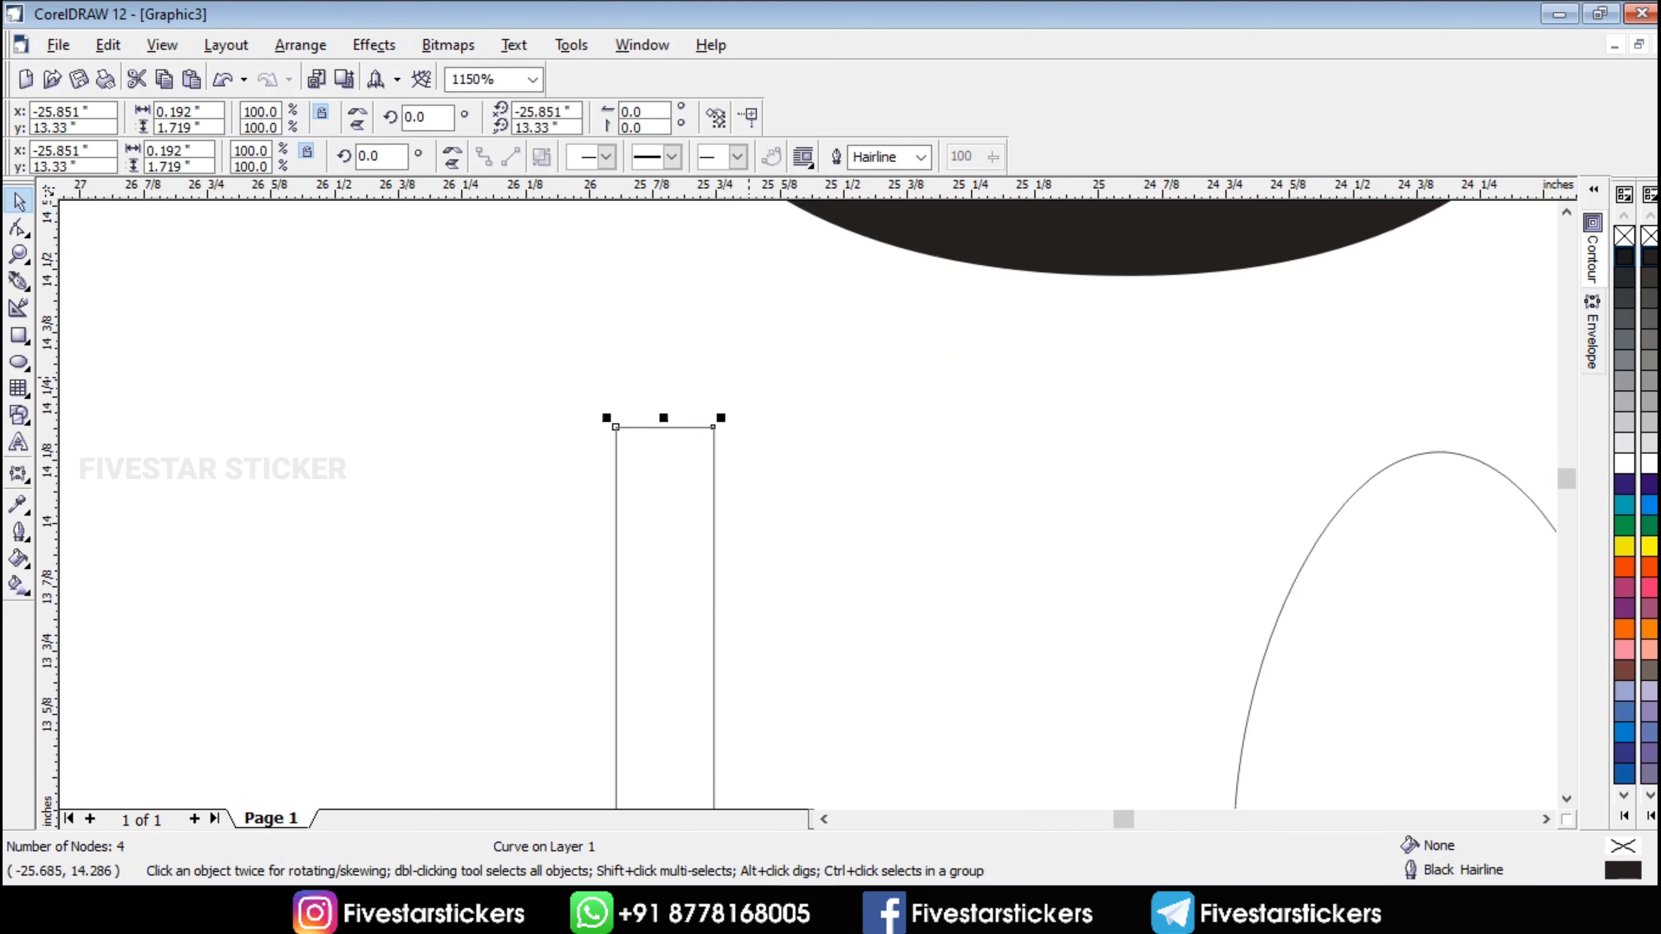
key("F10")
scroll(633, 419, "up", 3)
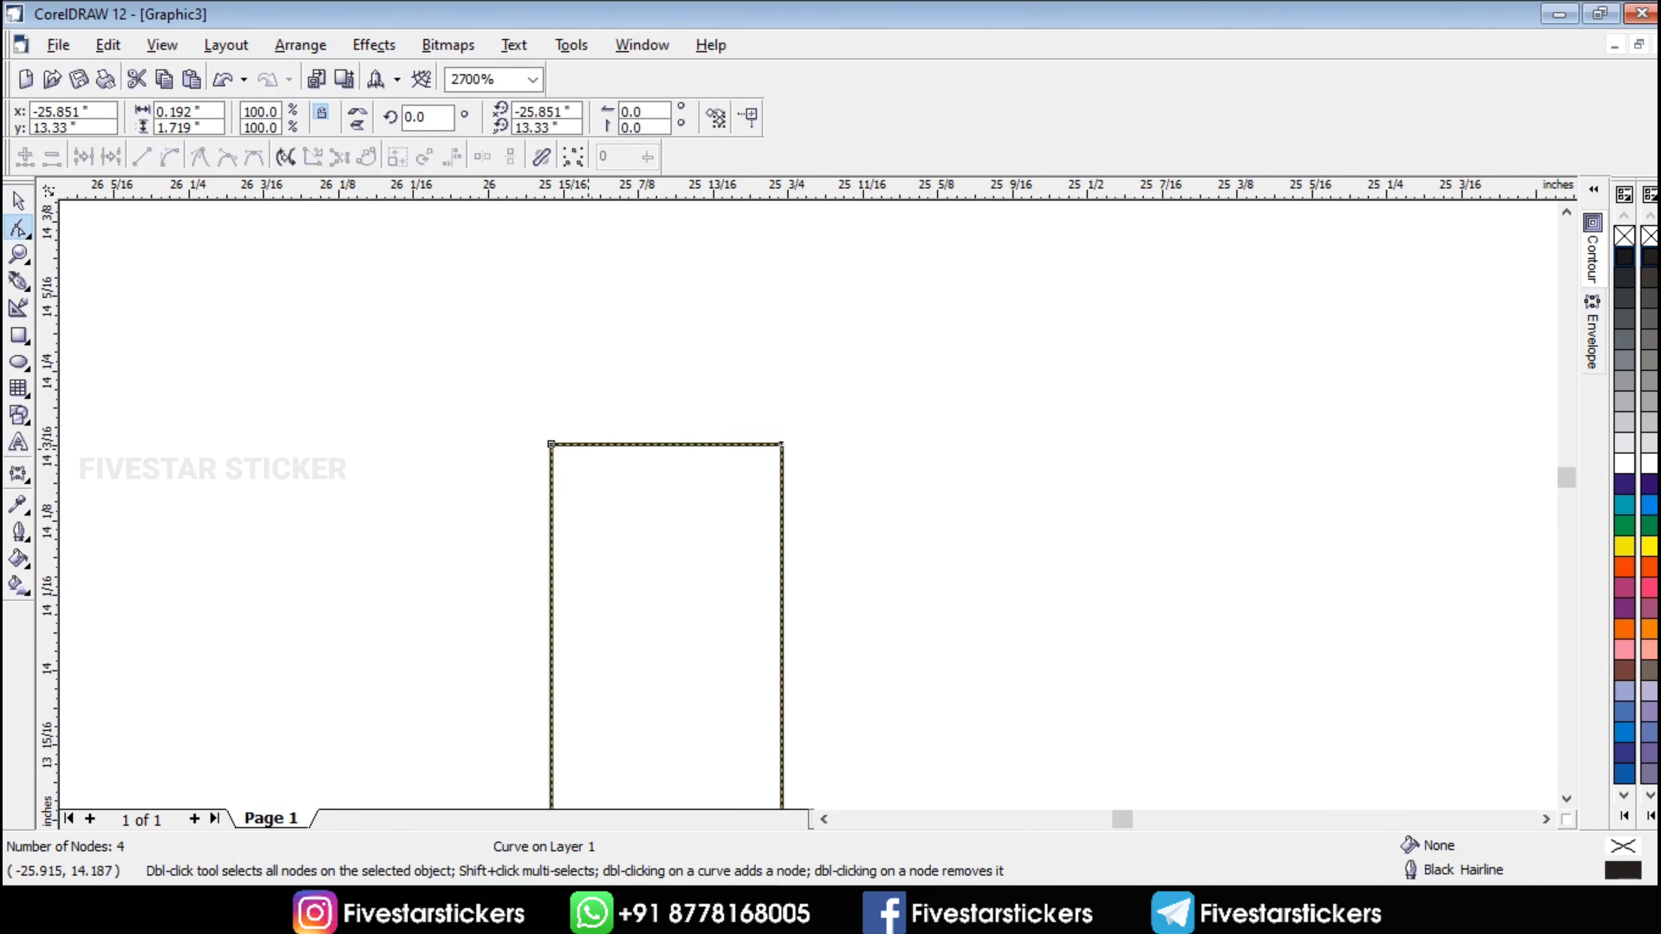
left_click_drag(551, 444, 603, 444)
left_click_drag(781, 445, 744, 445)
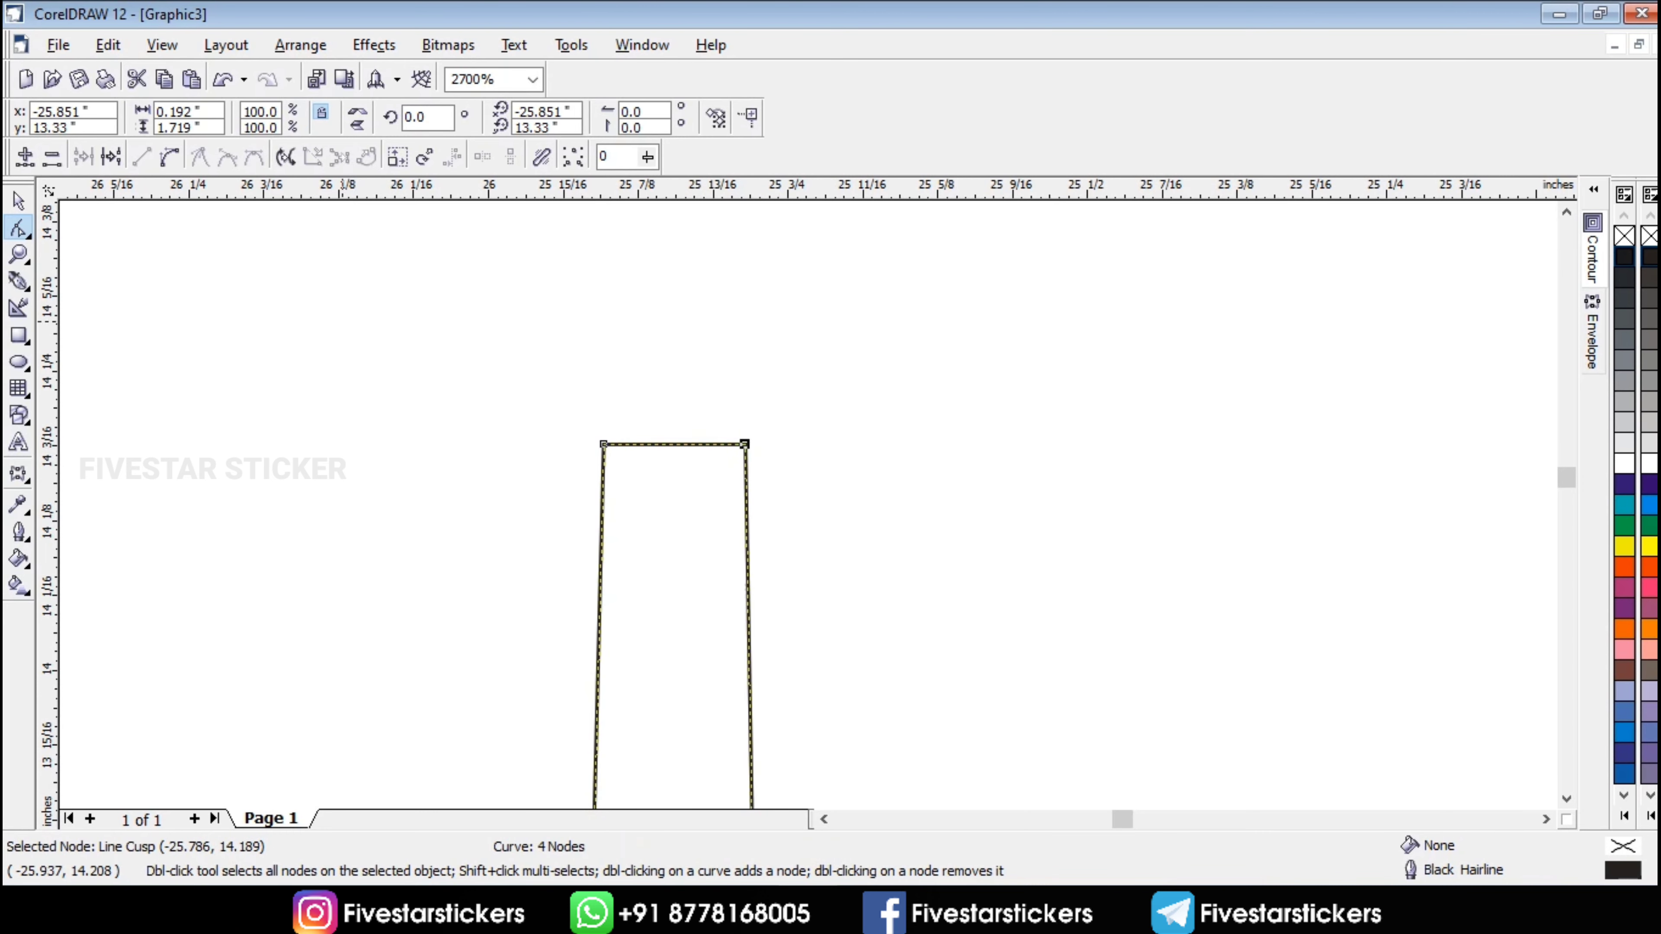
left_click(19, 200)
scroll(610, 484, "down", 5)
scroll(423, 601, "up", 3)
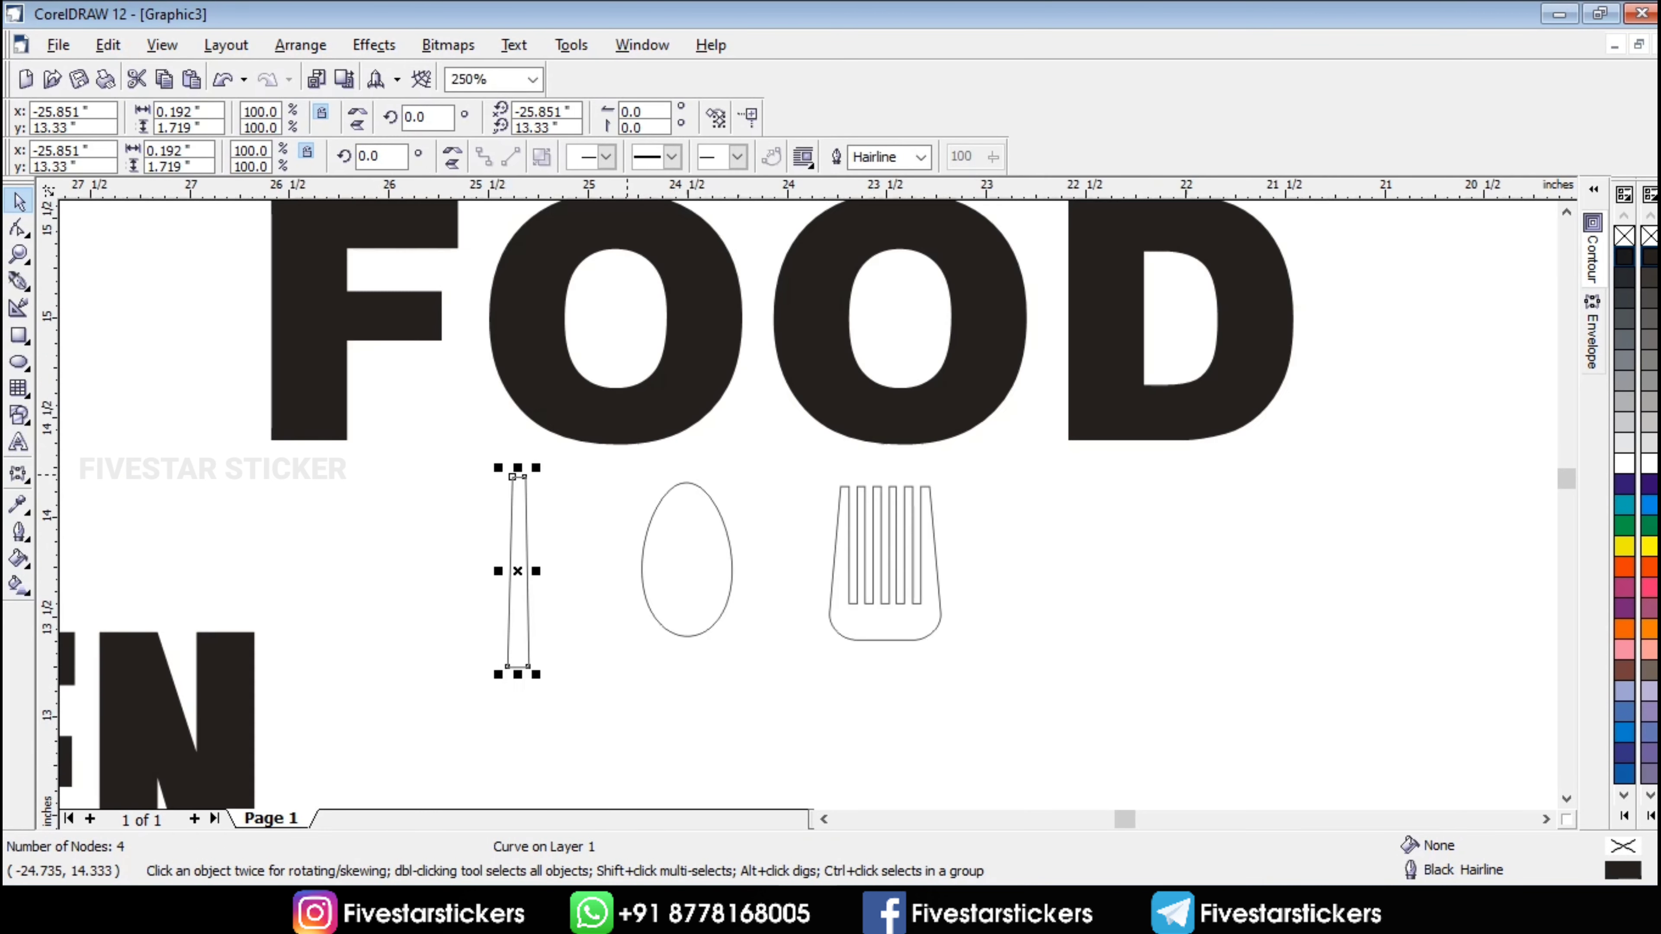
- Move the tapered handle onto the lower part of the egg shape and align both shapes by their horizontal centers
scroll(499, 573, "down", 1)
left_click_drag(455, 589, 645, 649)
scroll(858, 566, "down", 2)
scroll(839, 638, "up", 3)
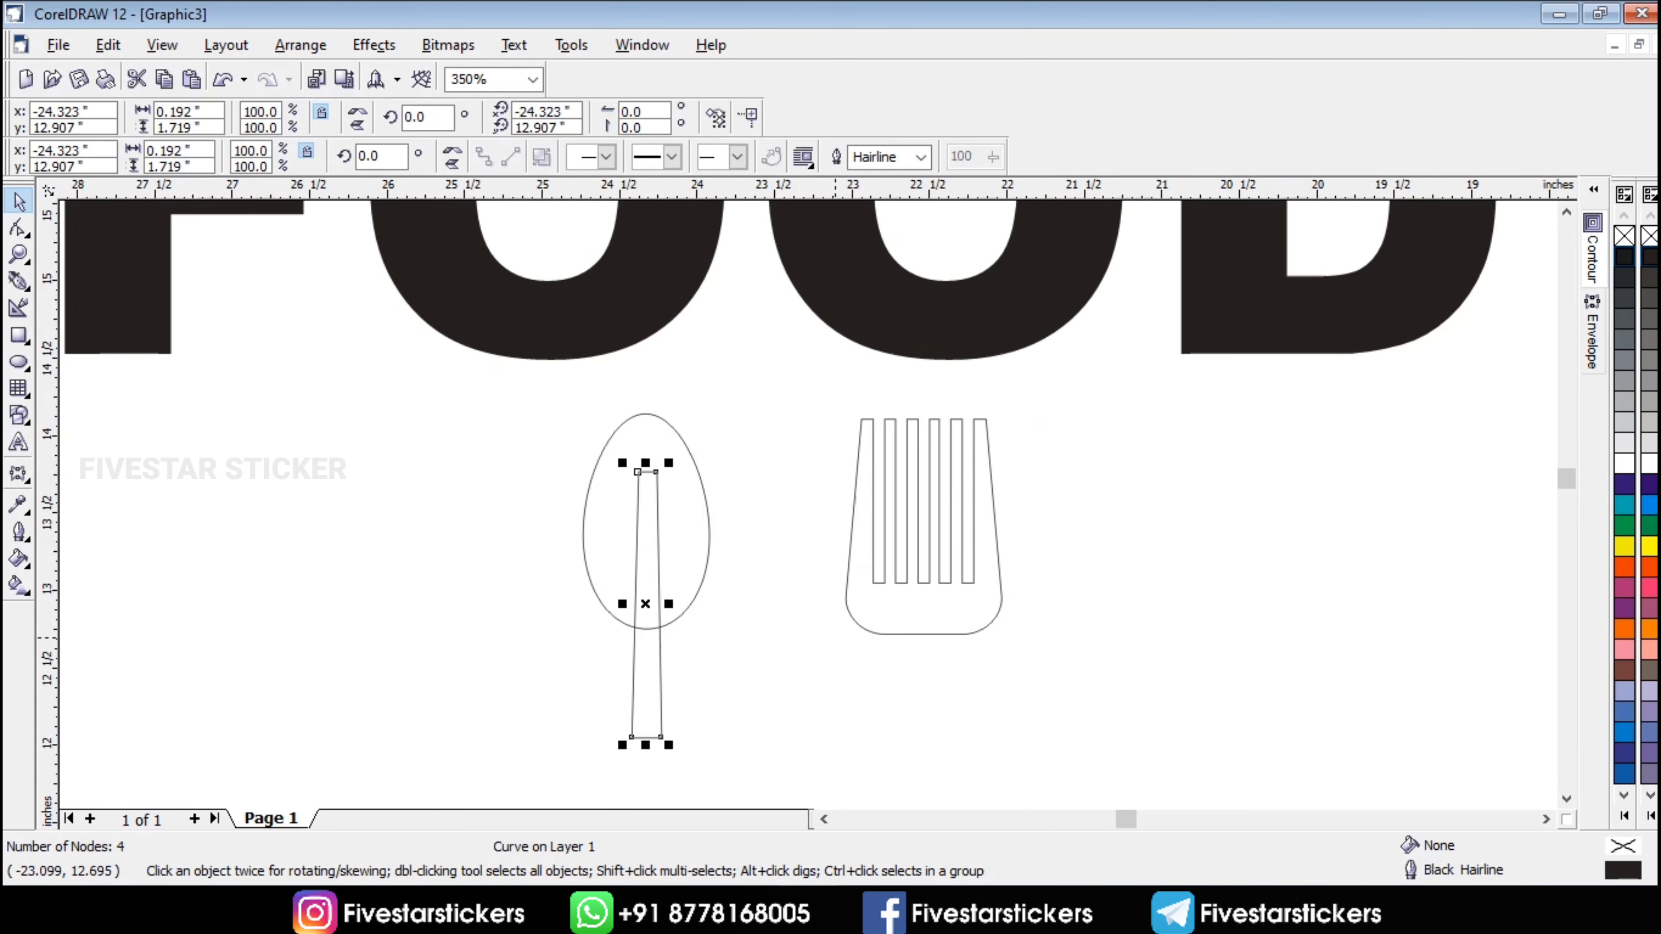
left_click_drag(755, 370, 457, 765)
left_click(767, 157)
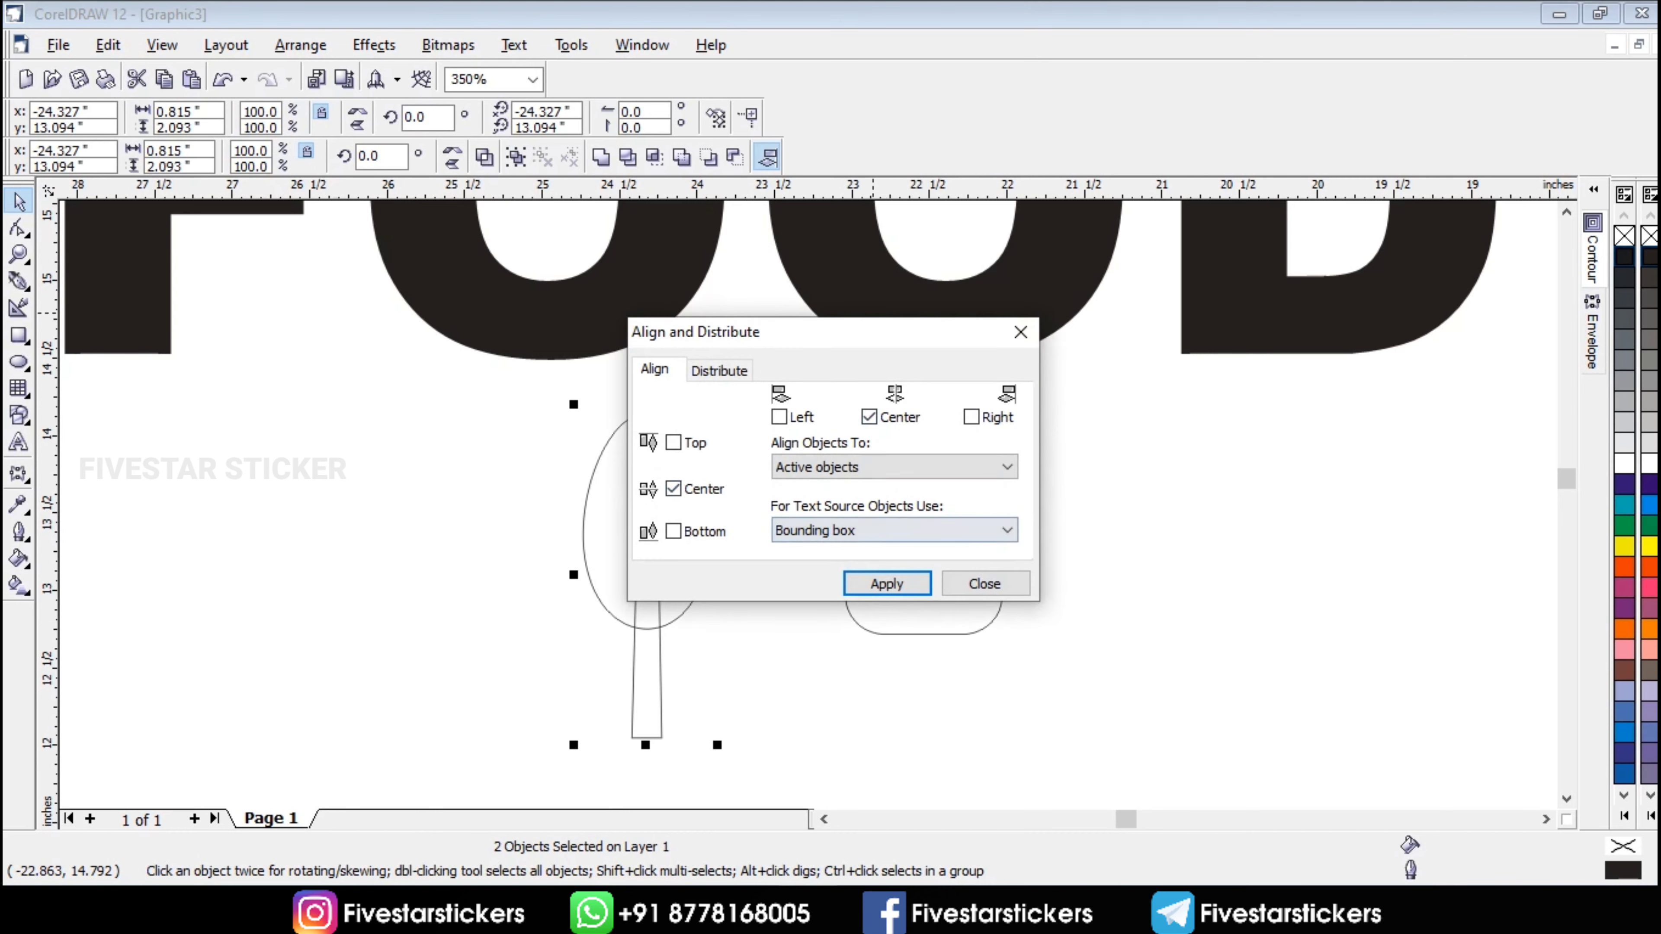
left_click(673, 489)
left_click(898, 605)
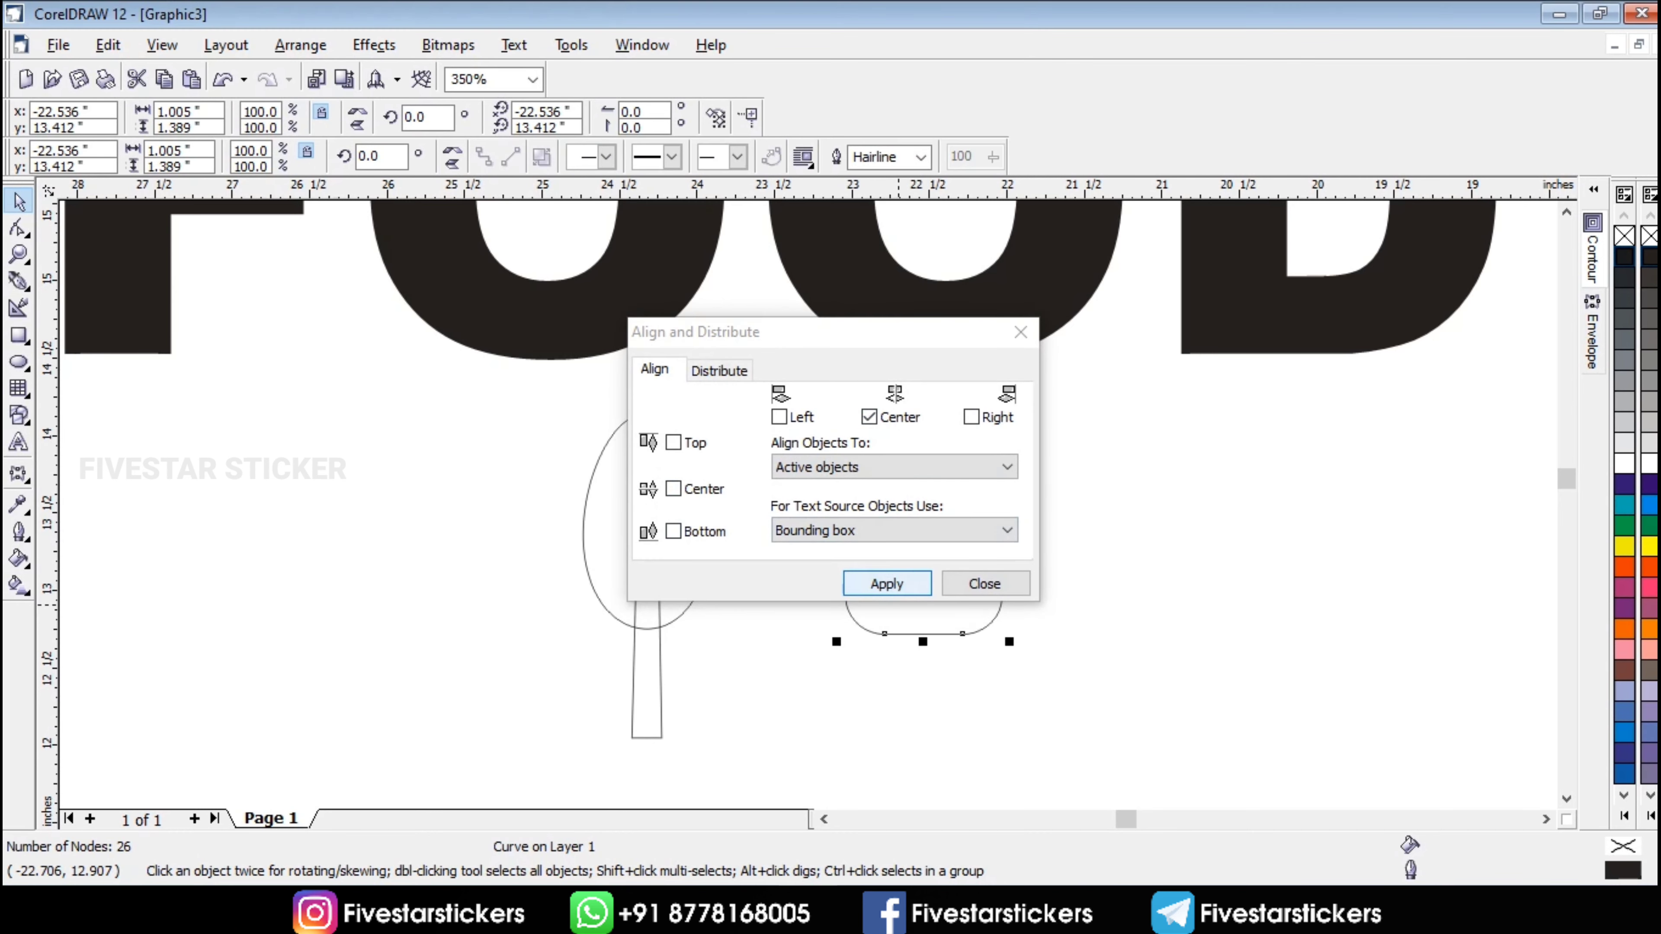
left_click_drag(441, 364, 732, 757)
left_click(894, 586)
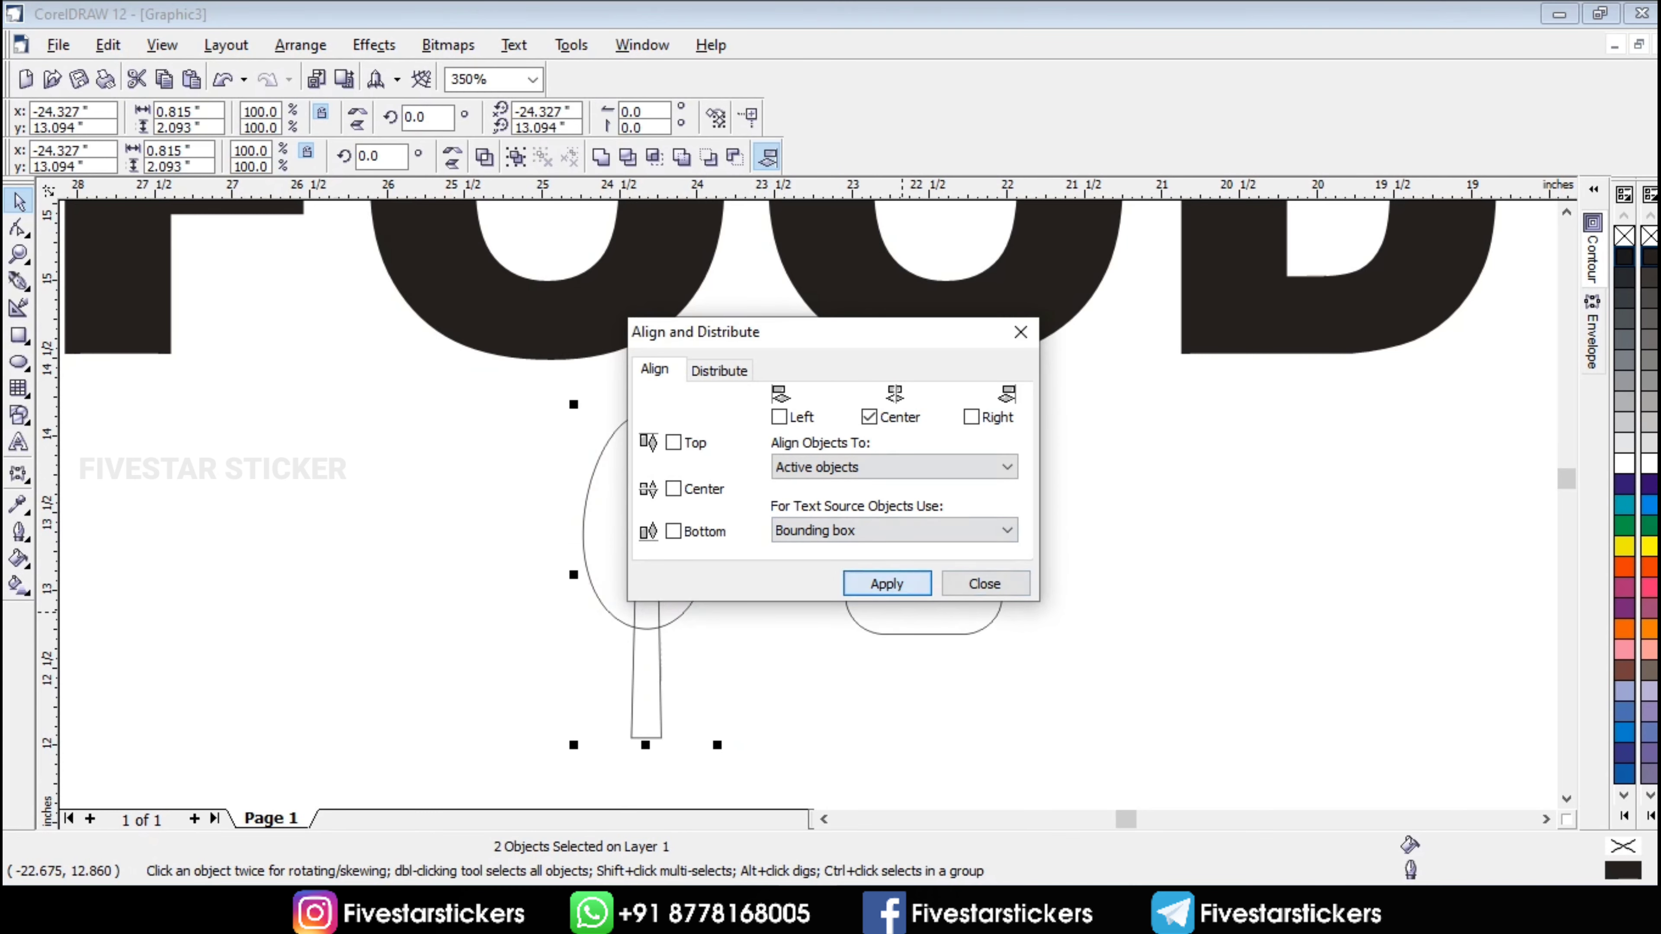
- Place a copy of the tapered handle over the fork head and center the two horizontally
left_click_drag(908, 339, 1324, 359)
left_click(817, 693)
left_click_drag(641, 666, 929, 678)
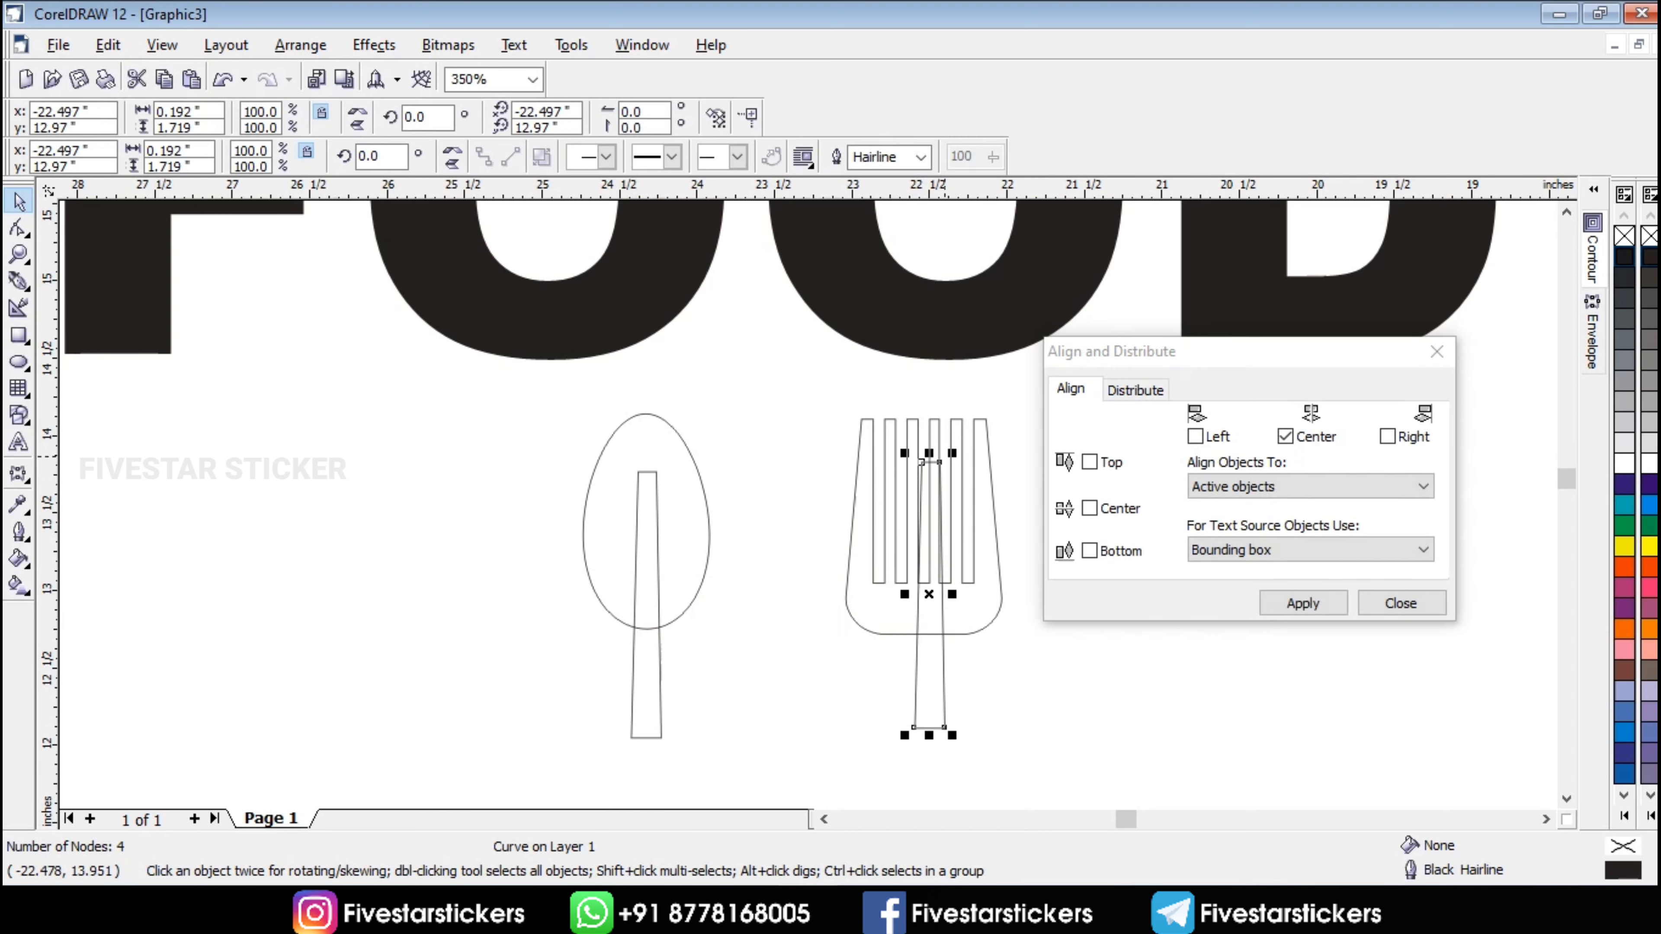
key("Left")
left_click(990, 626, "shift")
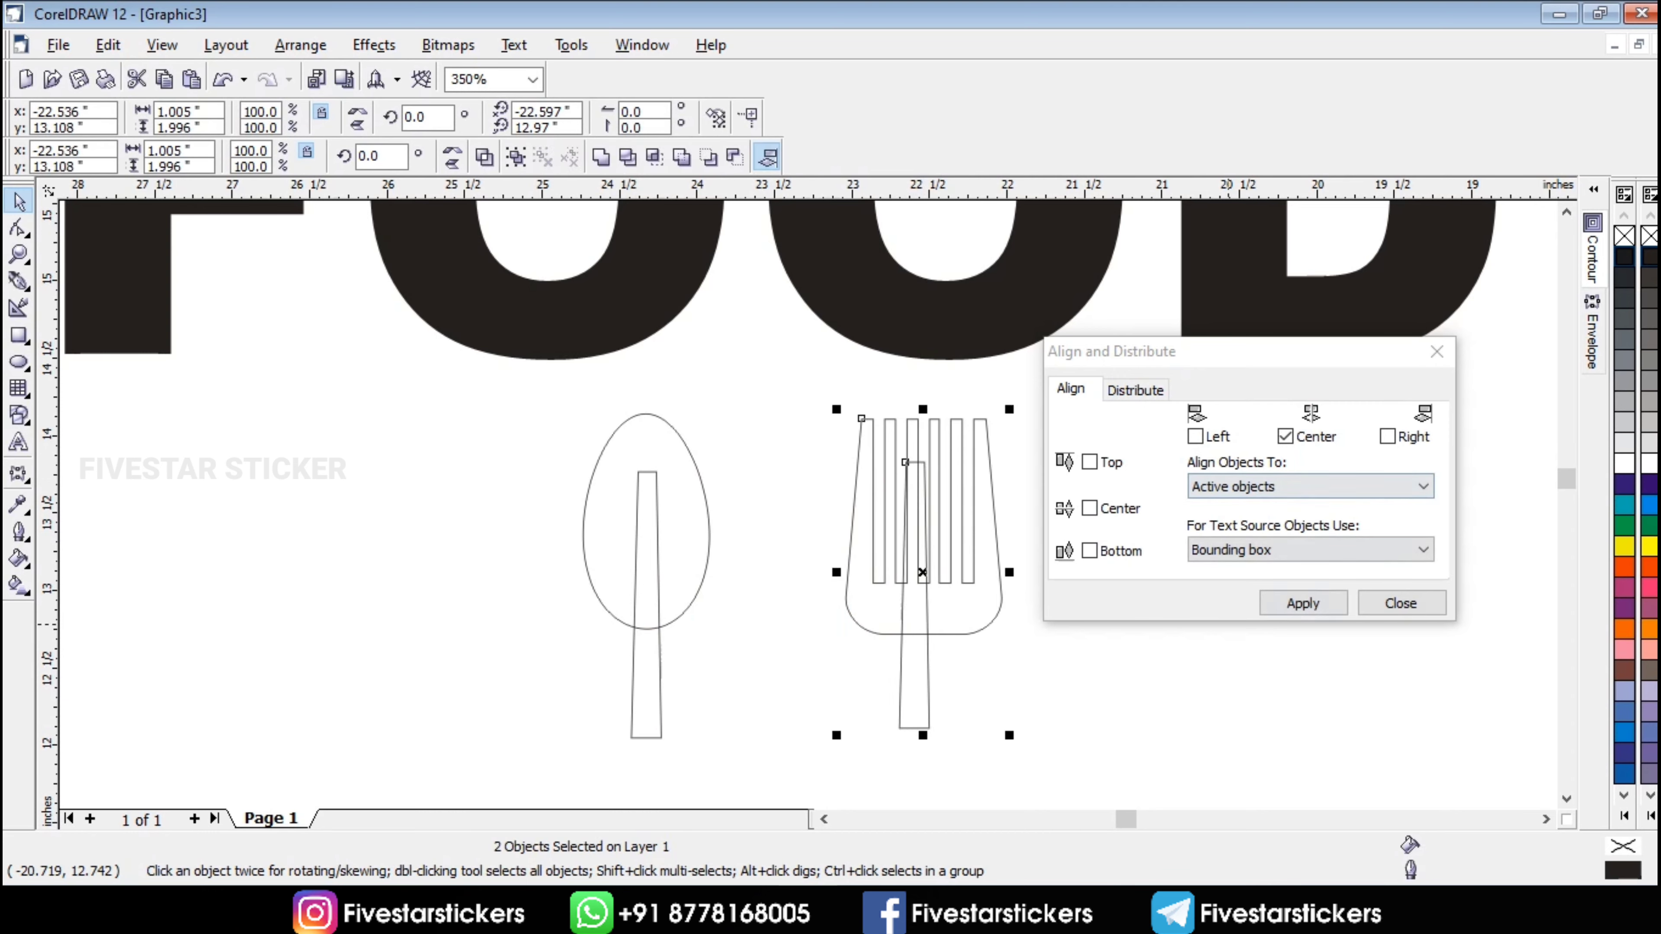
left_click(1303, 603)
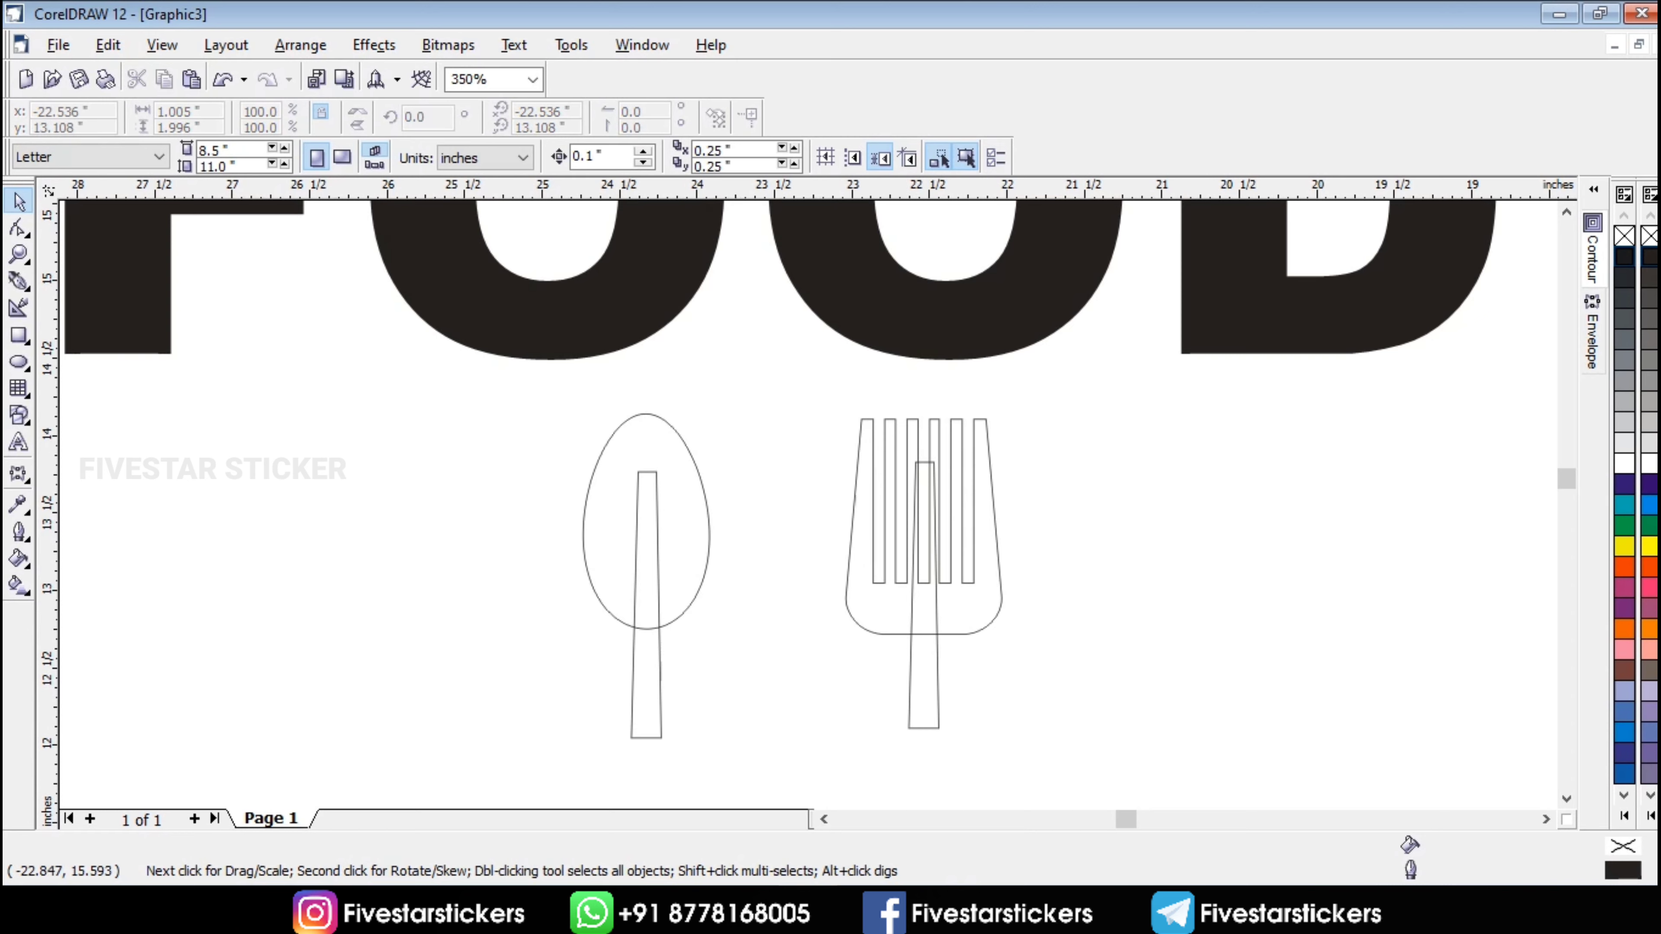
- Place a horizontal guideline along the top of the fork tines and shift the spoon parts to meet it
left_click_drag(882, 189, 890, 418)
scroll(654, 458, "down", 1)
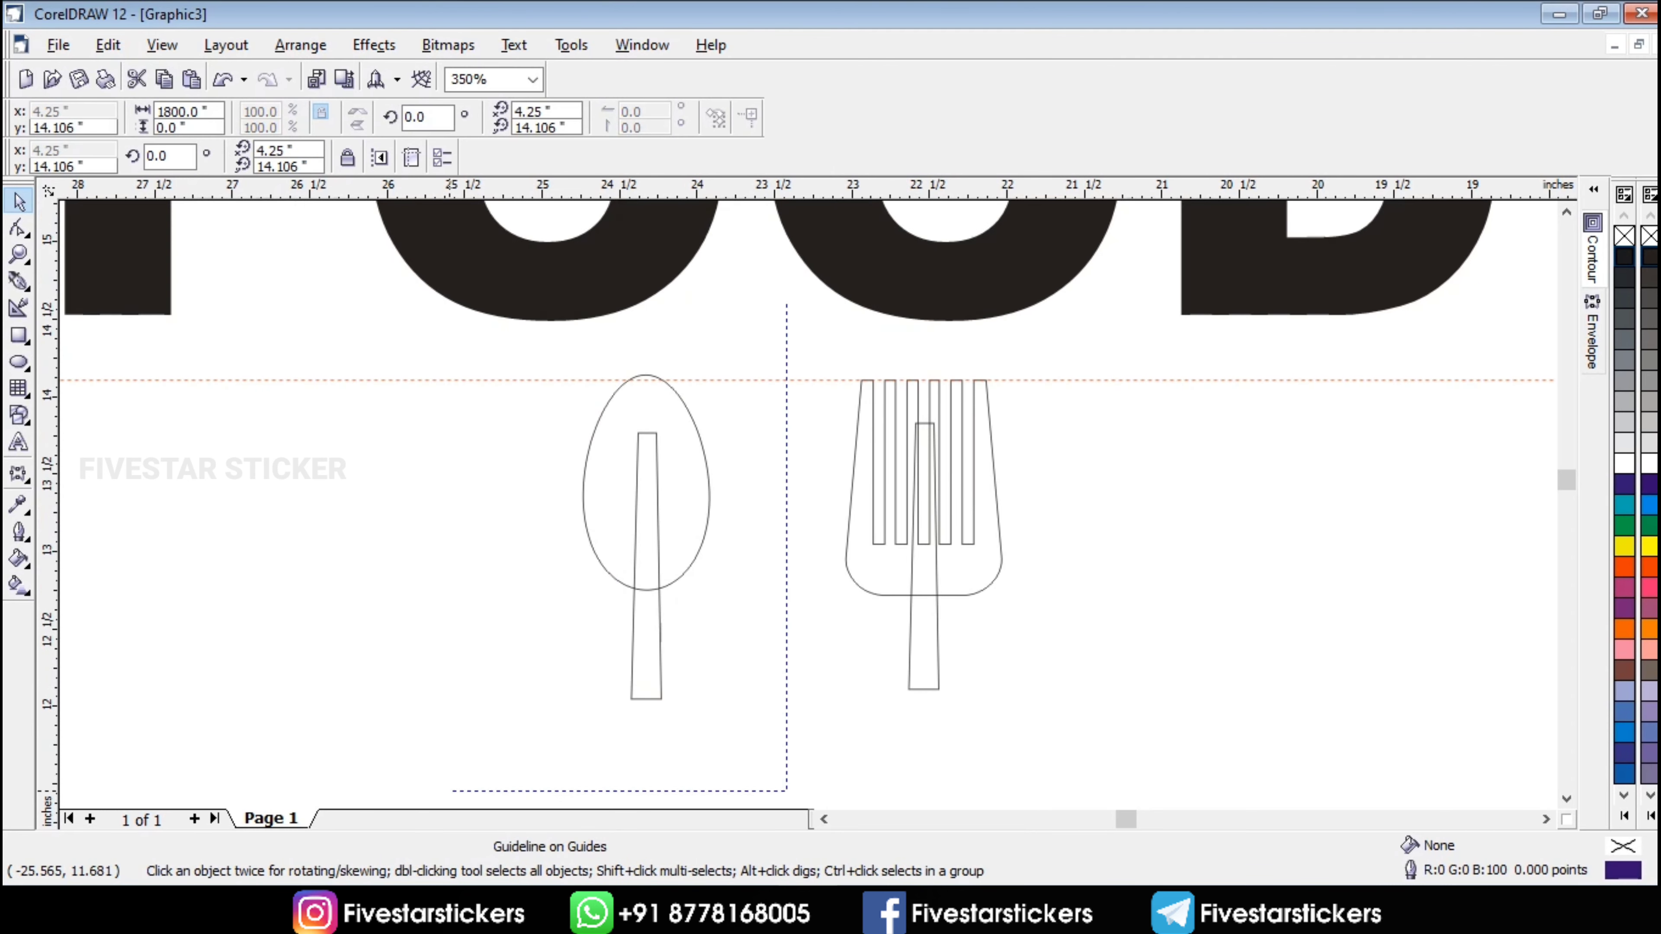
left_click_drag(787, 304, 451, 791)
scroll(673, 438, "up", 1)
left_click_drag(657, 410, 660, 398)
scroll(833, 246, "down", 1)
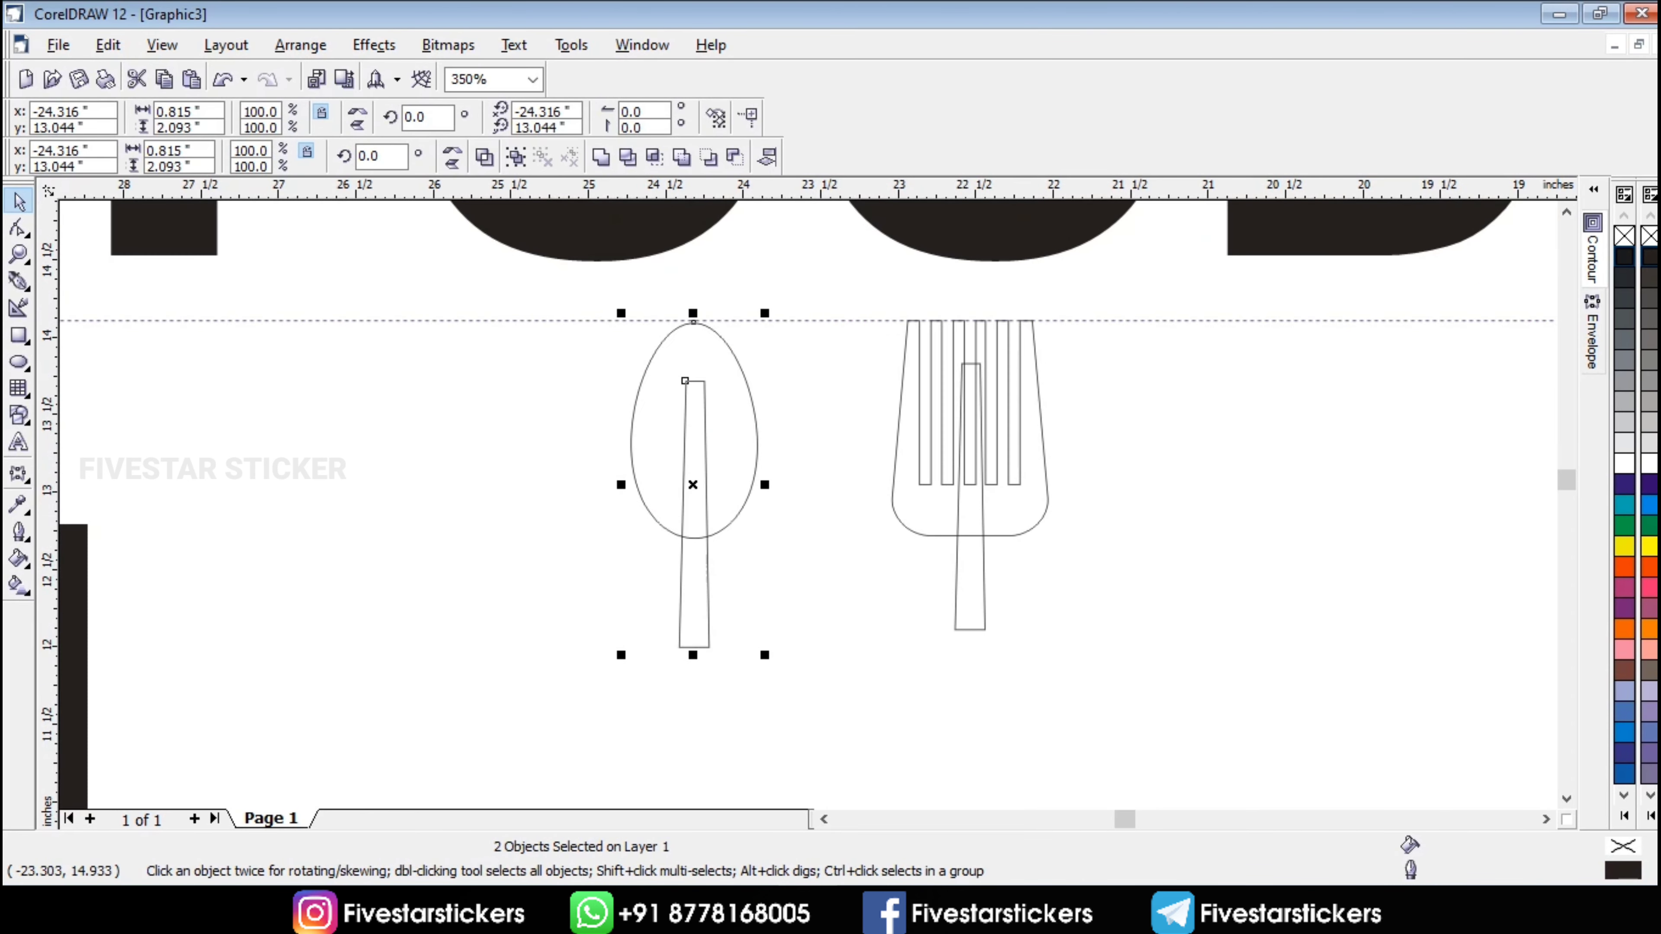
- Place a second guideline at the lower end of the spoon handle and lower the fork handle 0.1 inch to it
left_click_drag(852, 190, 956, 627)
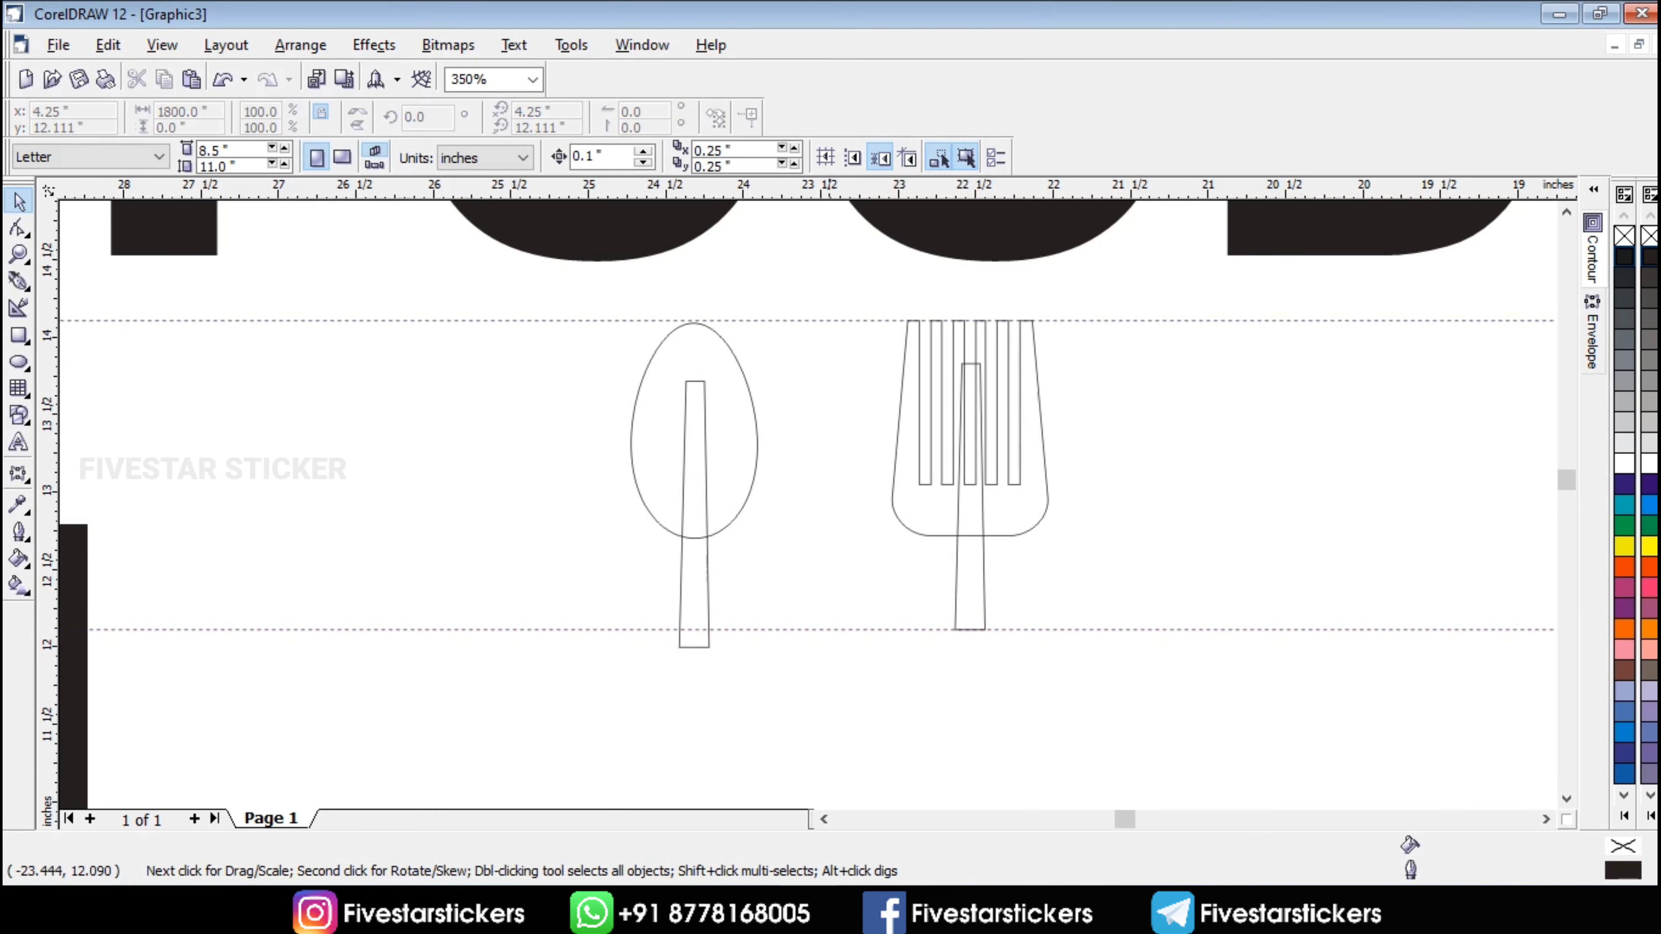
left_click_drag(831, 627, 948, 646)
left_click(983, 582)
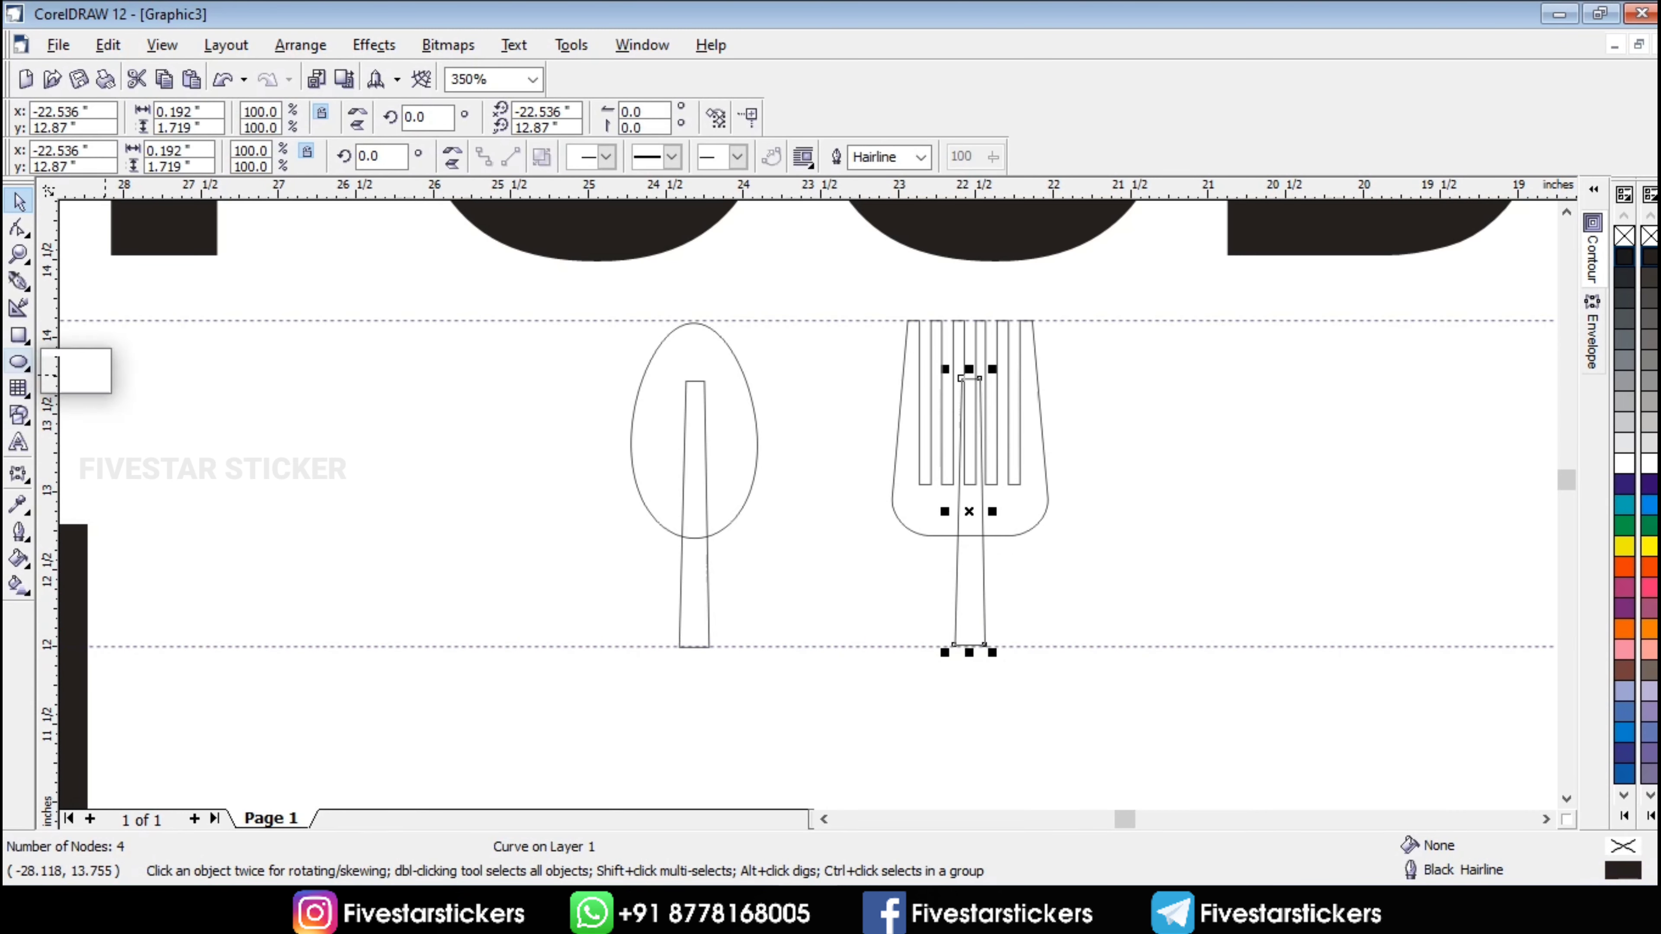
- Draw a rectangle about 2.529 by 0.895 inches across the fork handle, trim the handle with it, and delete the rectangle
left_click(18, 335)
left_click_drag(787, 386, 1180, 524)
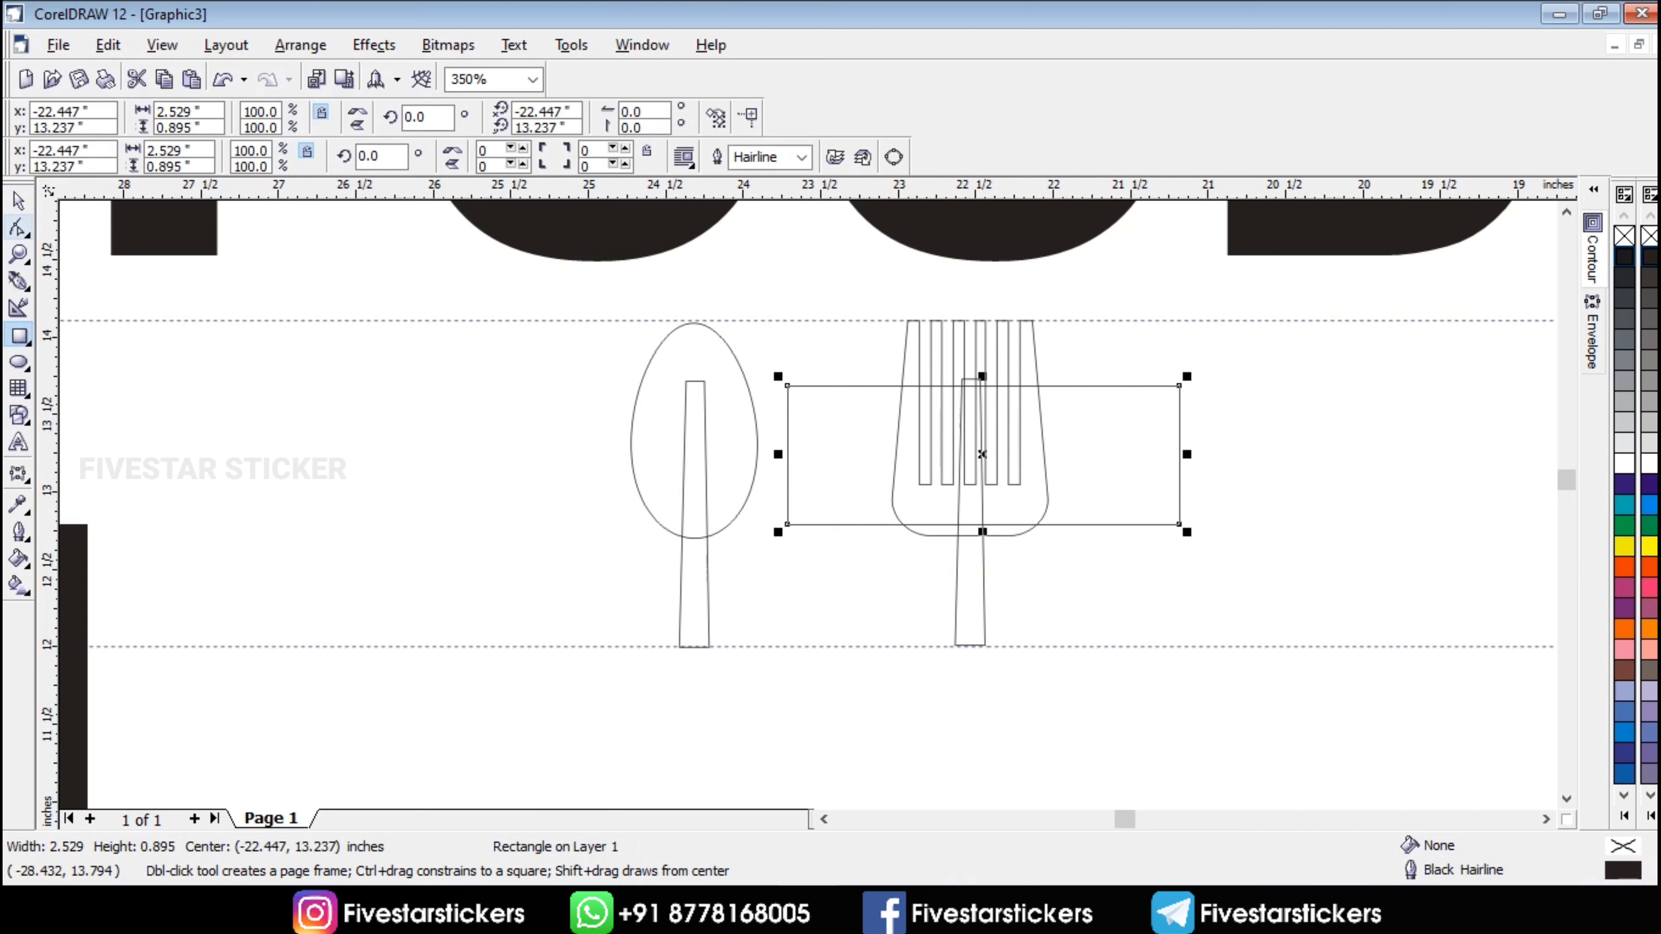
key("space")
left_click(985, 626, "shift")
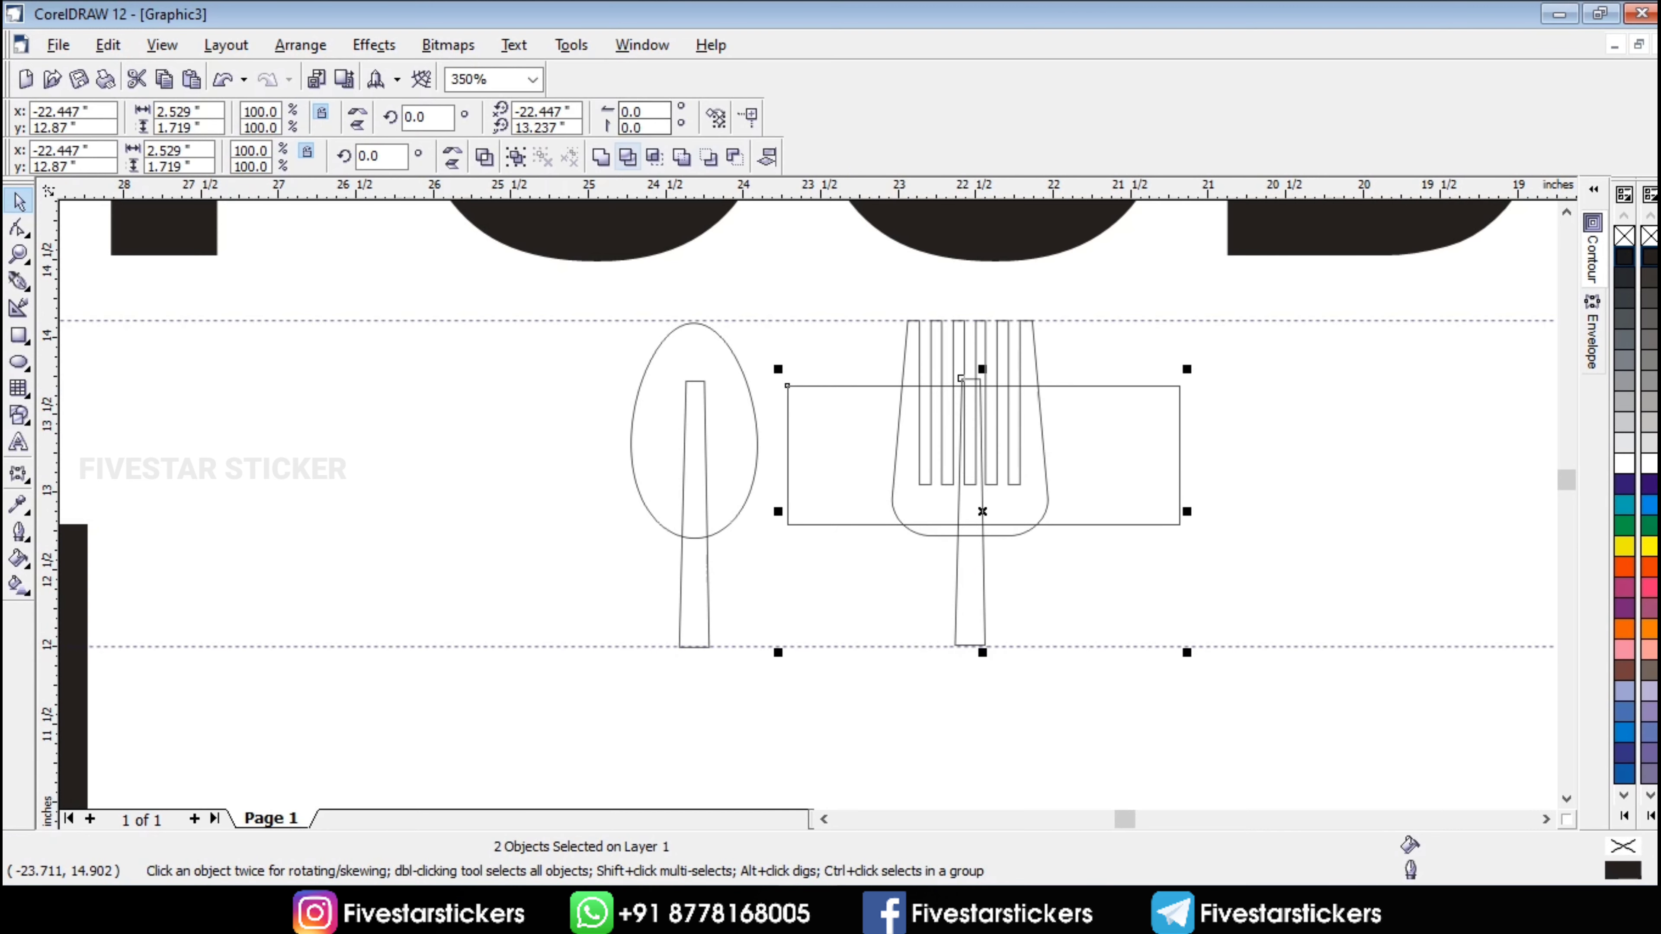
left_click(627, 157)
left_click(1096, 512)
key("Delete")
- Break the trimmed fork handle apart and delete the small leftover piece between the tines
left_click(977, 379)
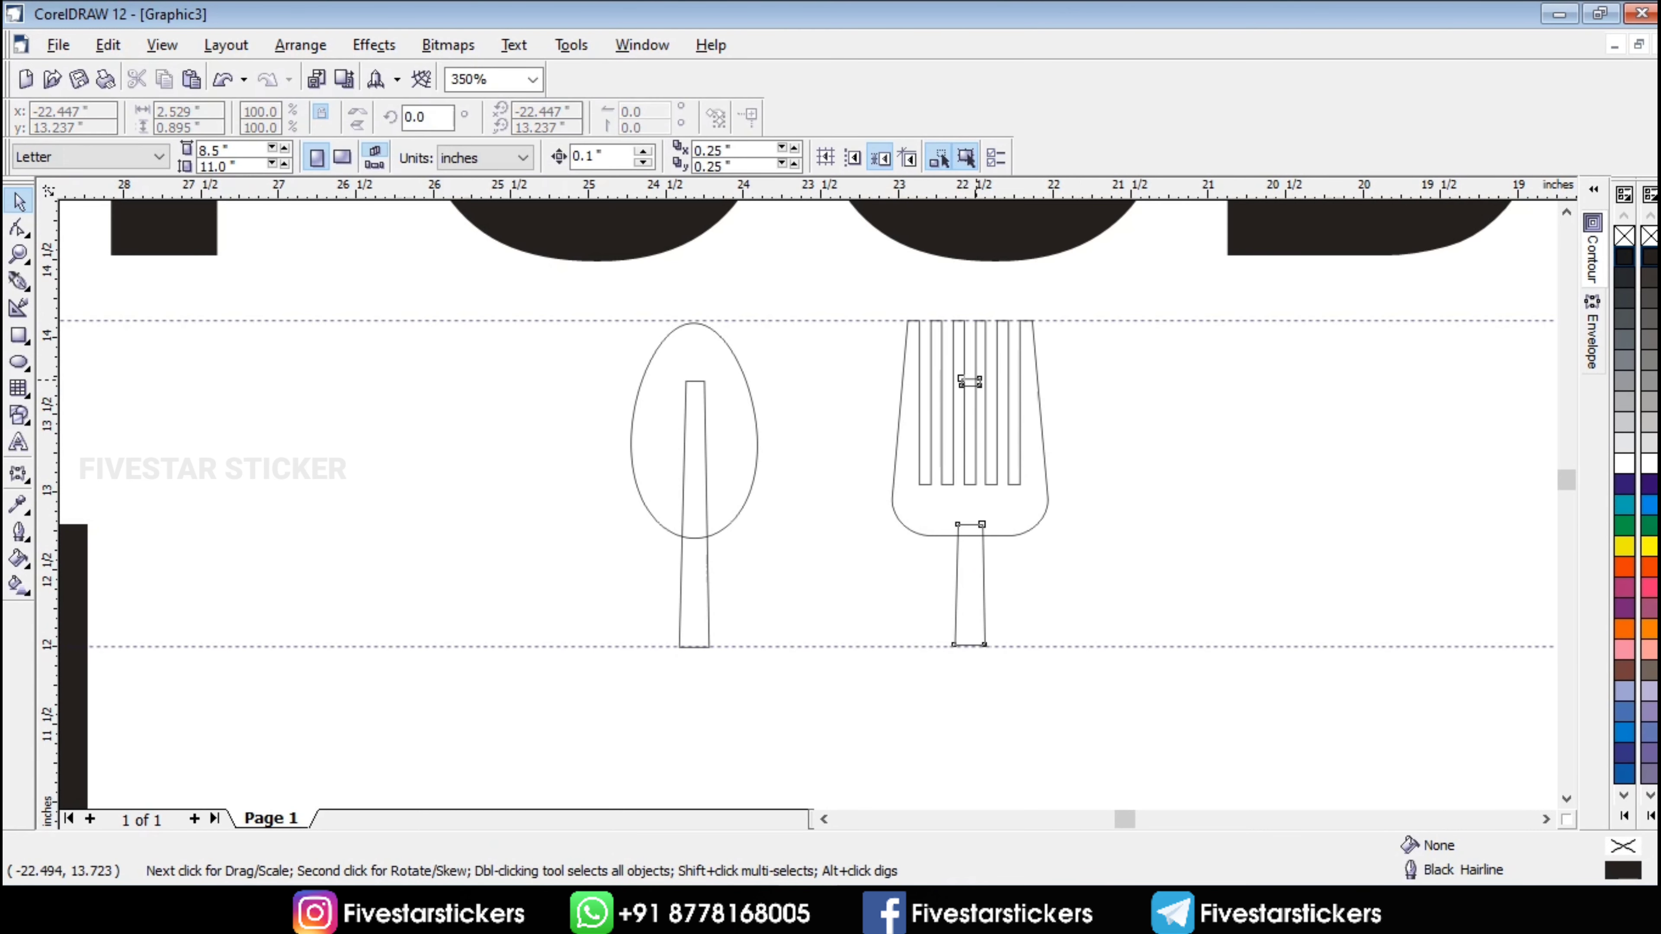
left_click(542, 157)
left_click_drag(1174, 321, 906, 406)
key("Delete")
key("Delete")
- Weld the fork handle to the fork head and the spoon handle to the egg shape
left_click(983, 617)
left_click(1036, 522, "shift")
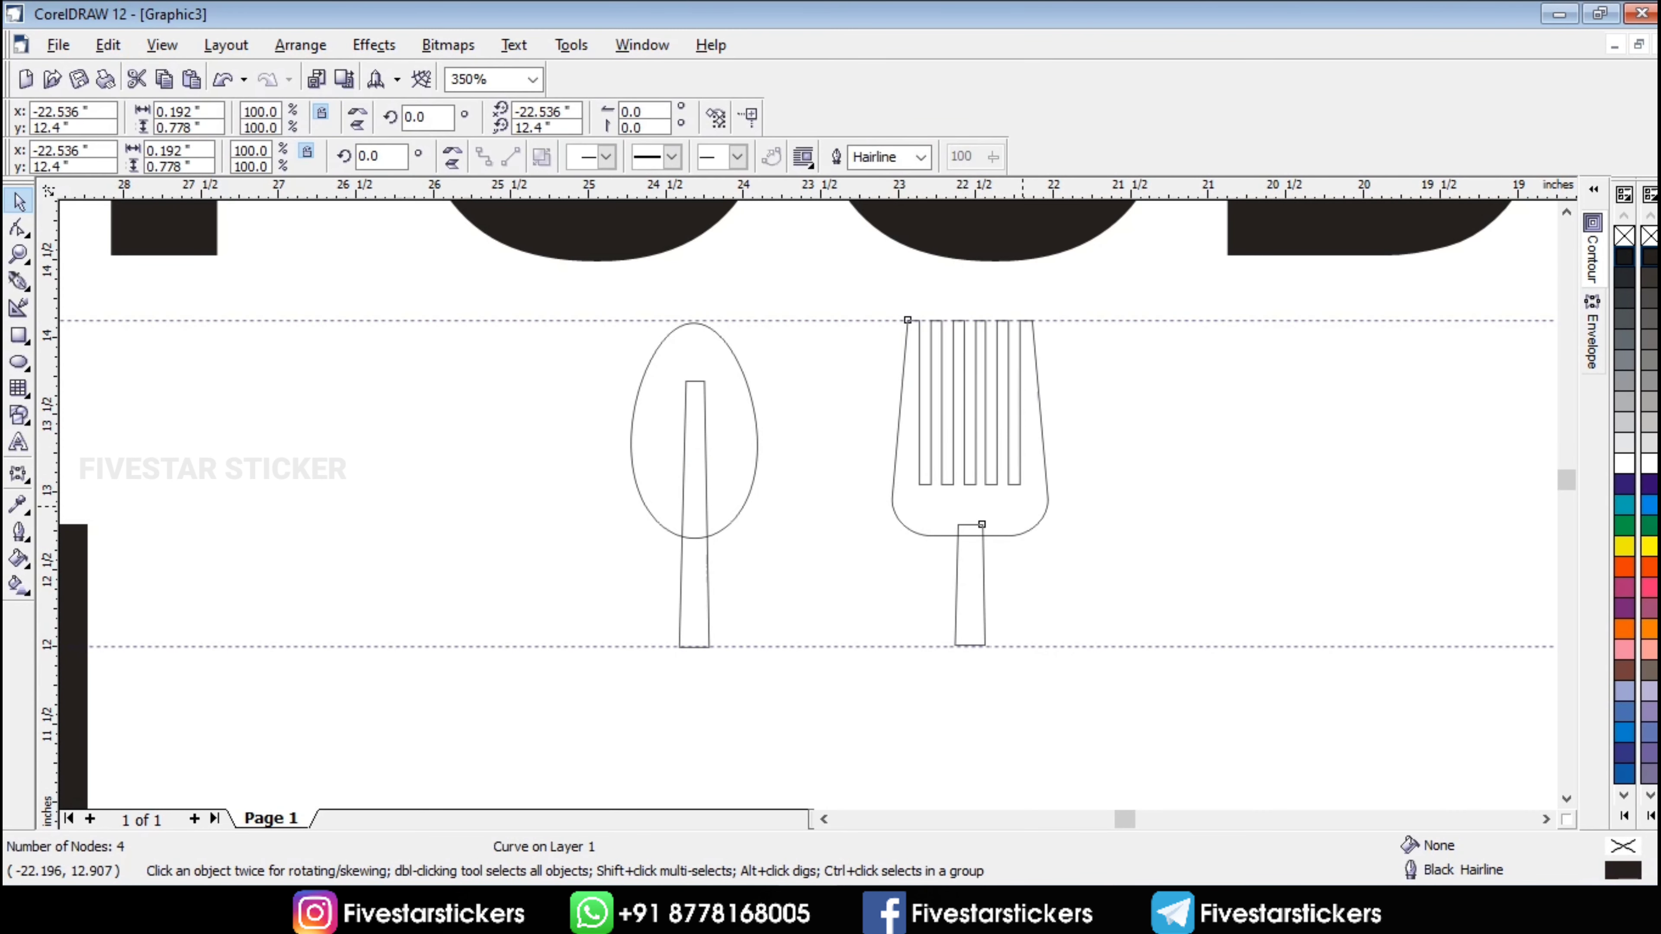
left_click(601, 157)
left_click(679, 583)
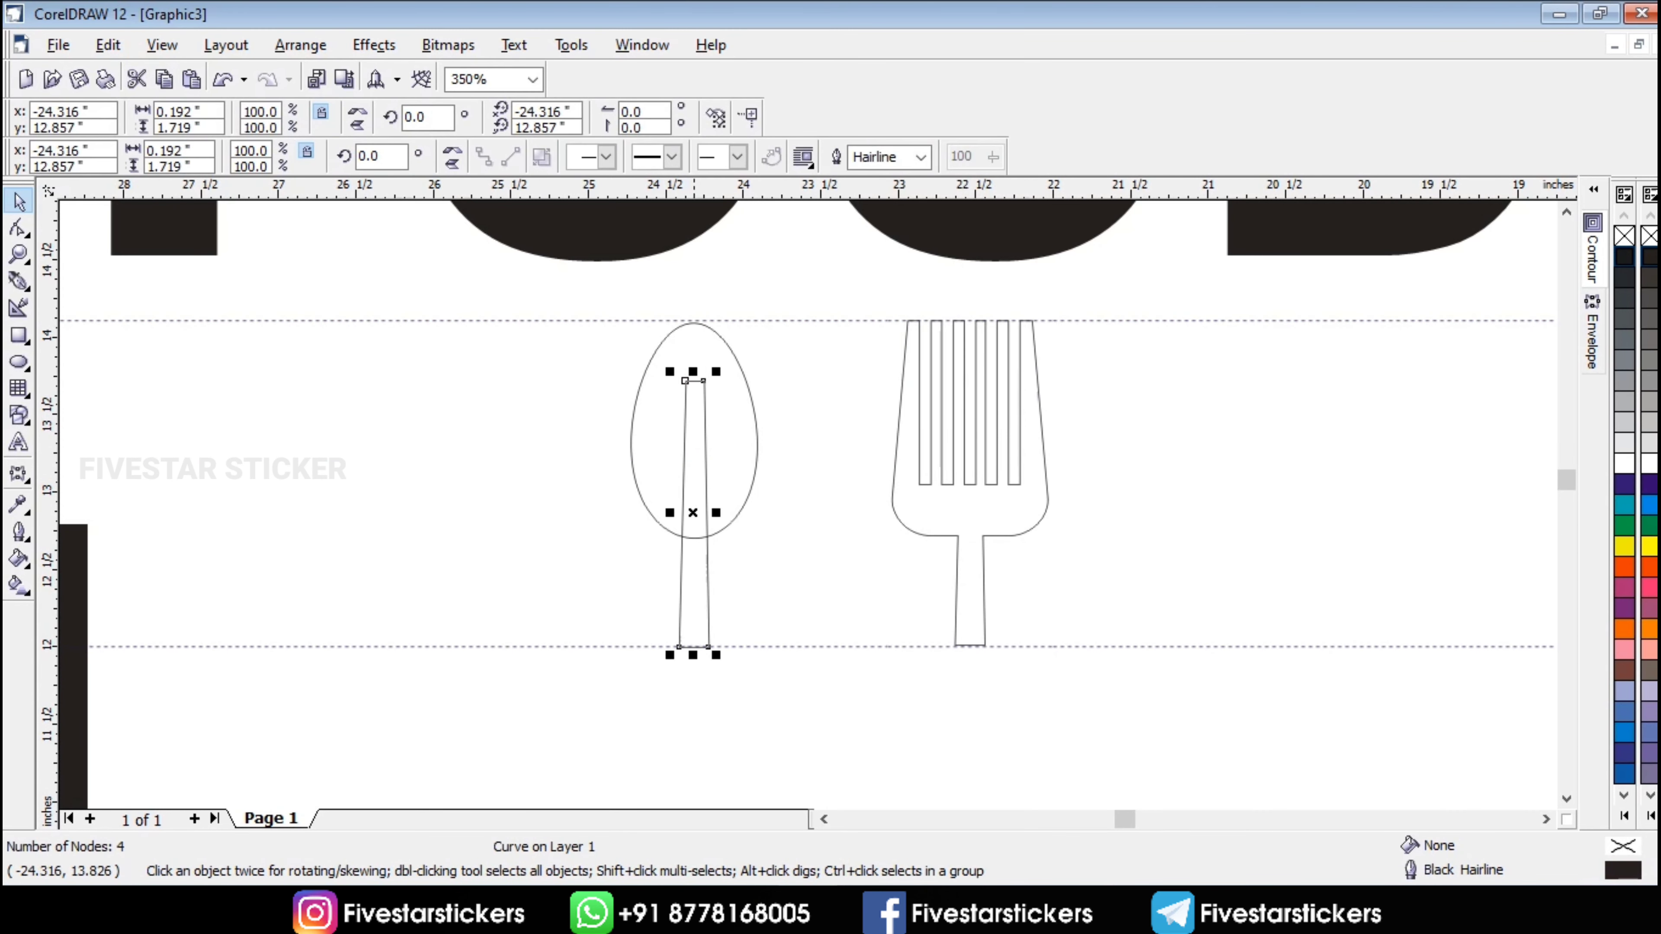
left_click(701, 327, "shift")
key("ctrl+l")
scroll(922, 706, "down", 2)
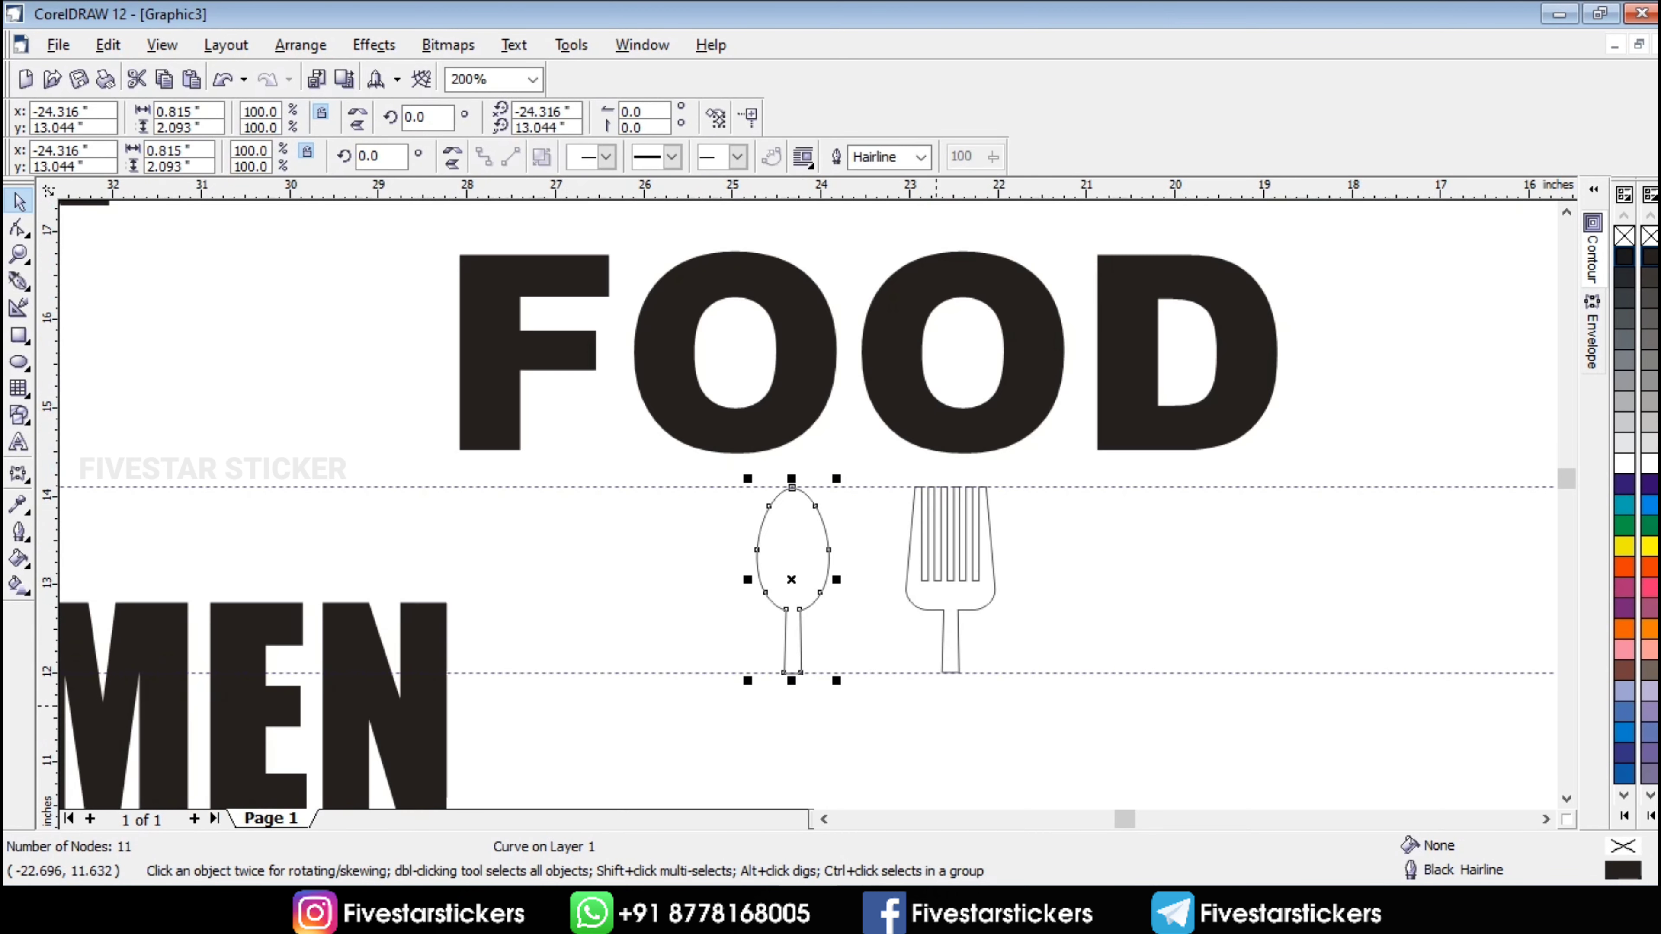
- Convert the FOOD text to curves and delete the nodes of the inner holes in both O letters
left_click(949, 437)
left_click(301, 45)
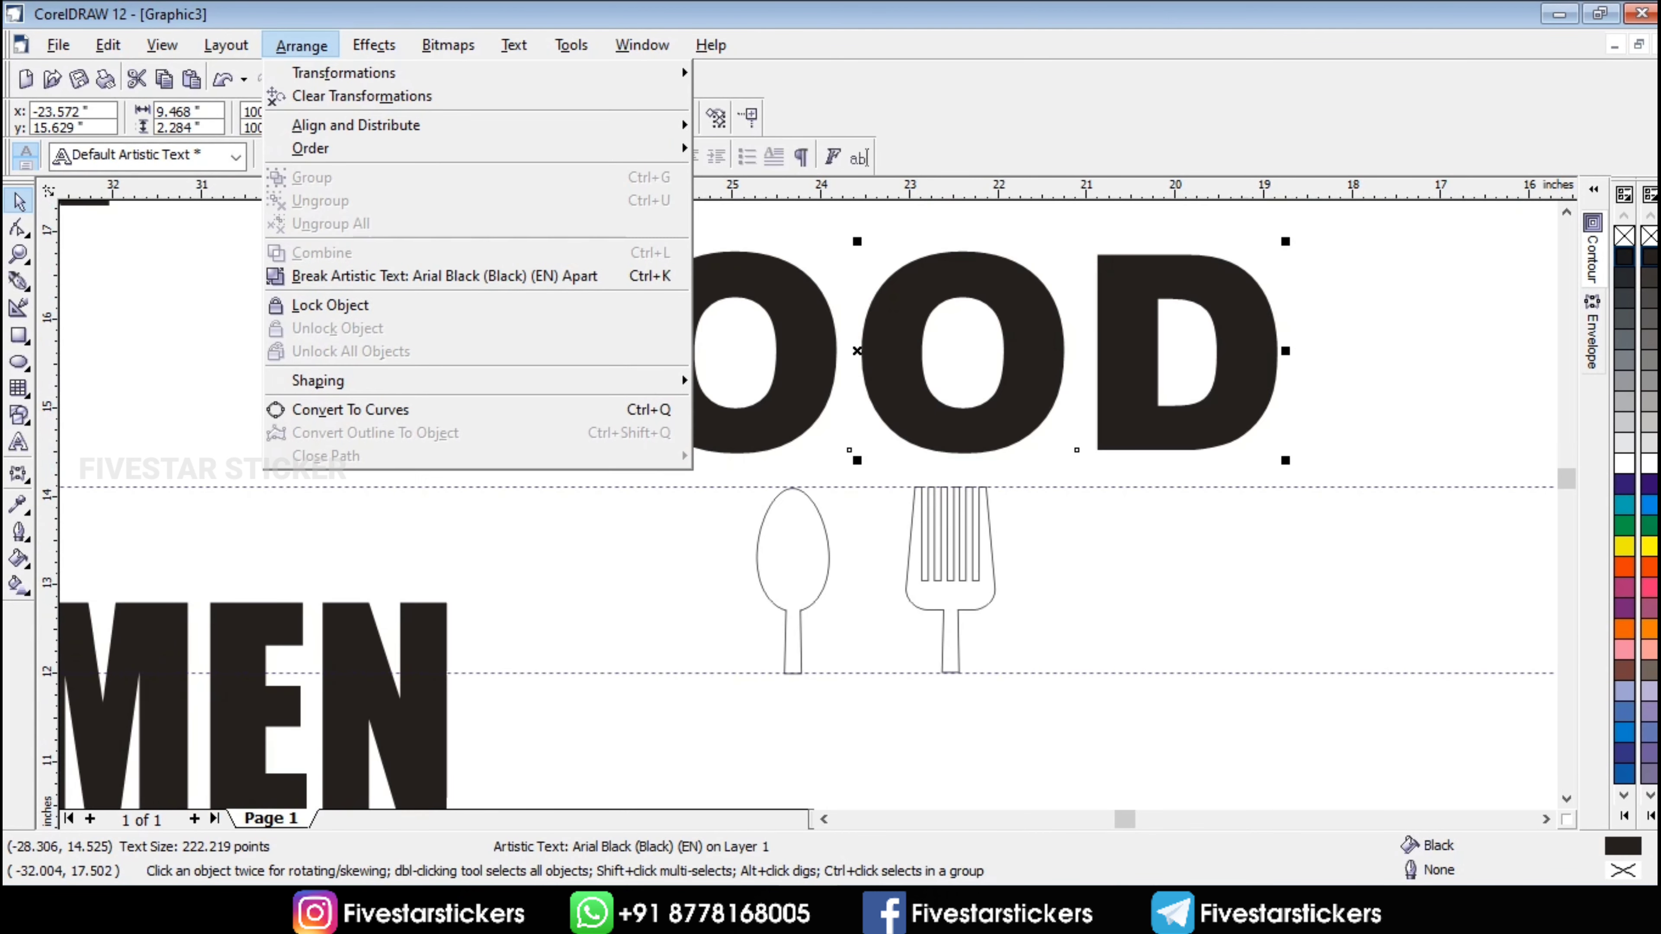
left_click(350, 409)
key("F10")
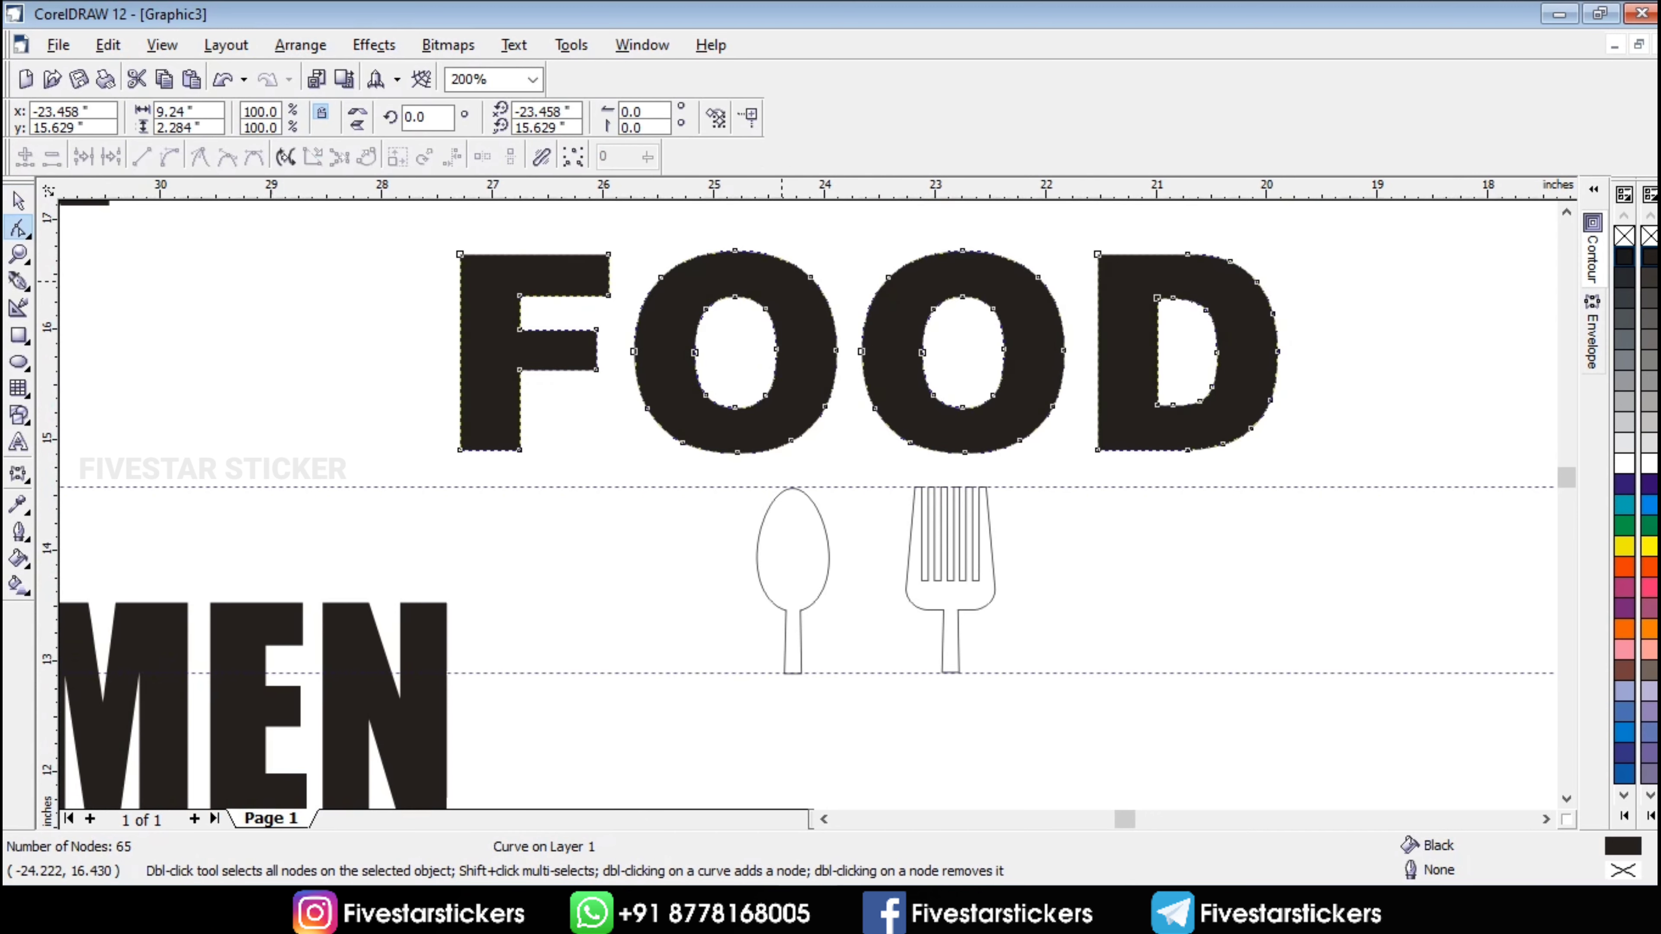
scroll(795, 285, "up", 1)
left_click_drag(783, 286, 646, 444)
key("Delete")
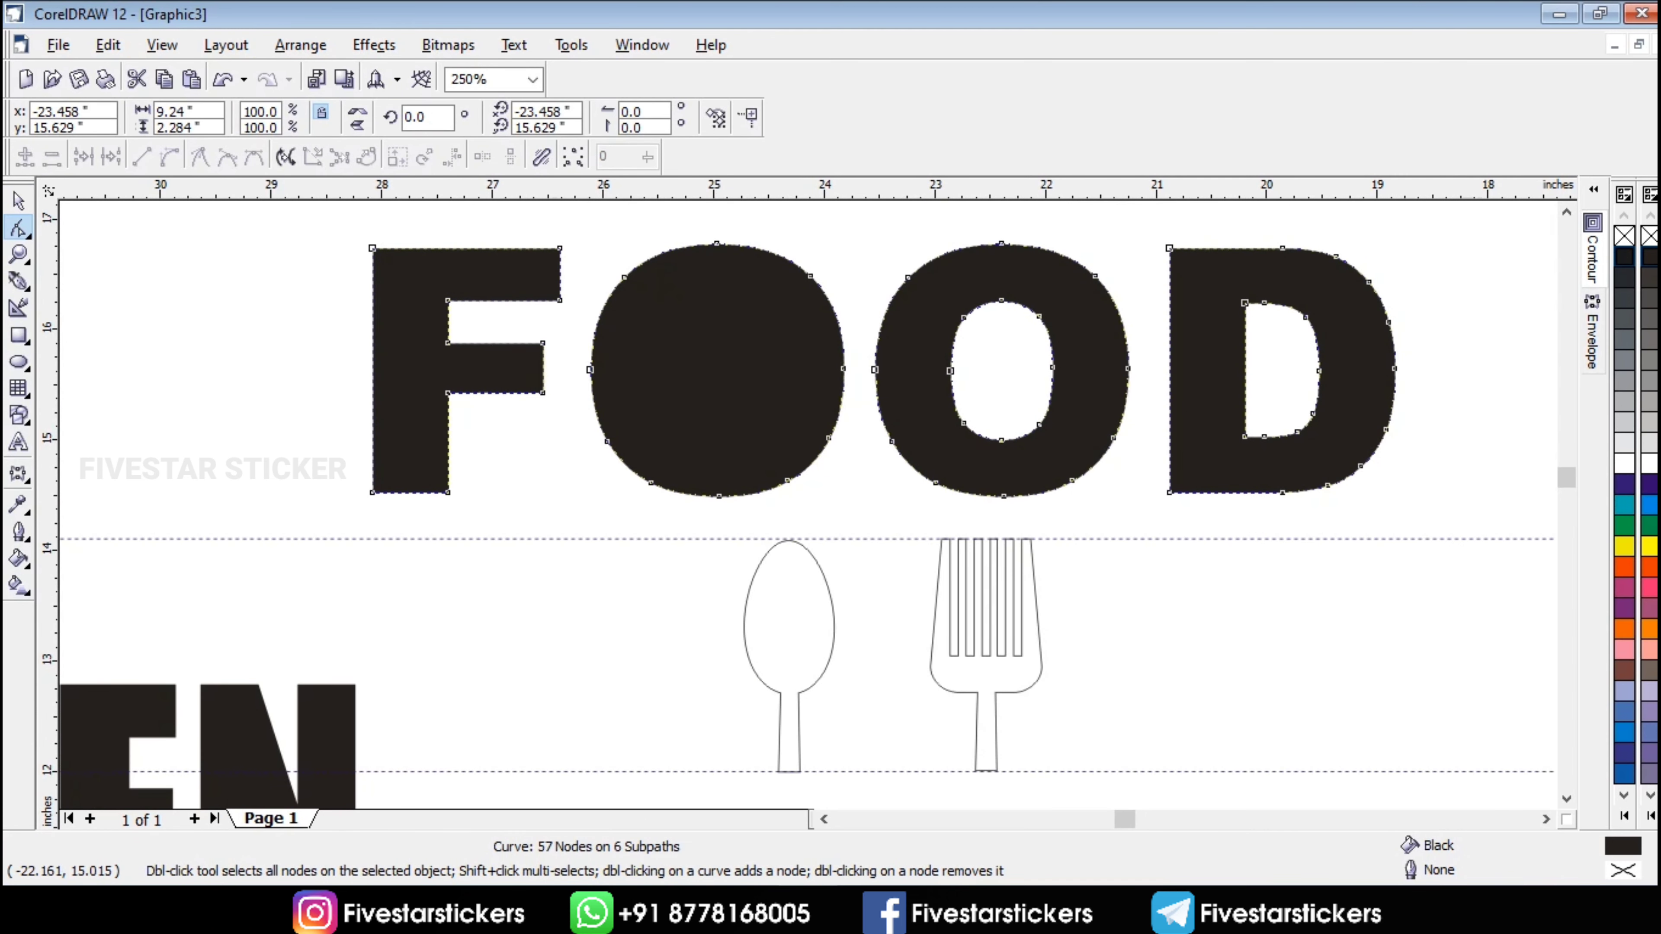
left_click_drag(1077, 439, 1077, 440)
key("Delete")
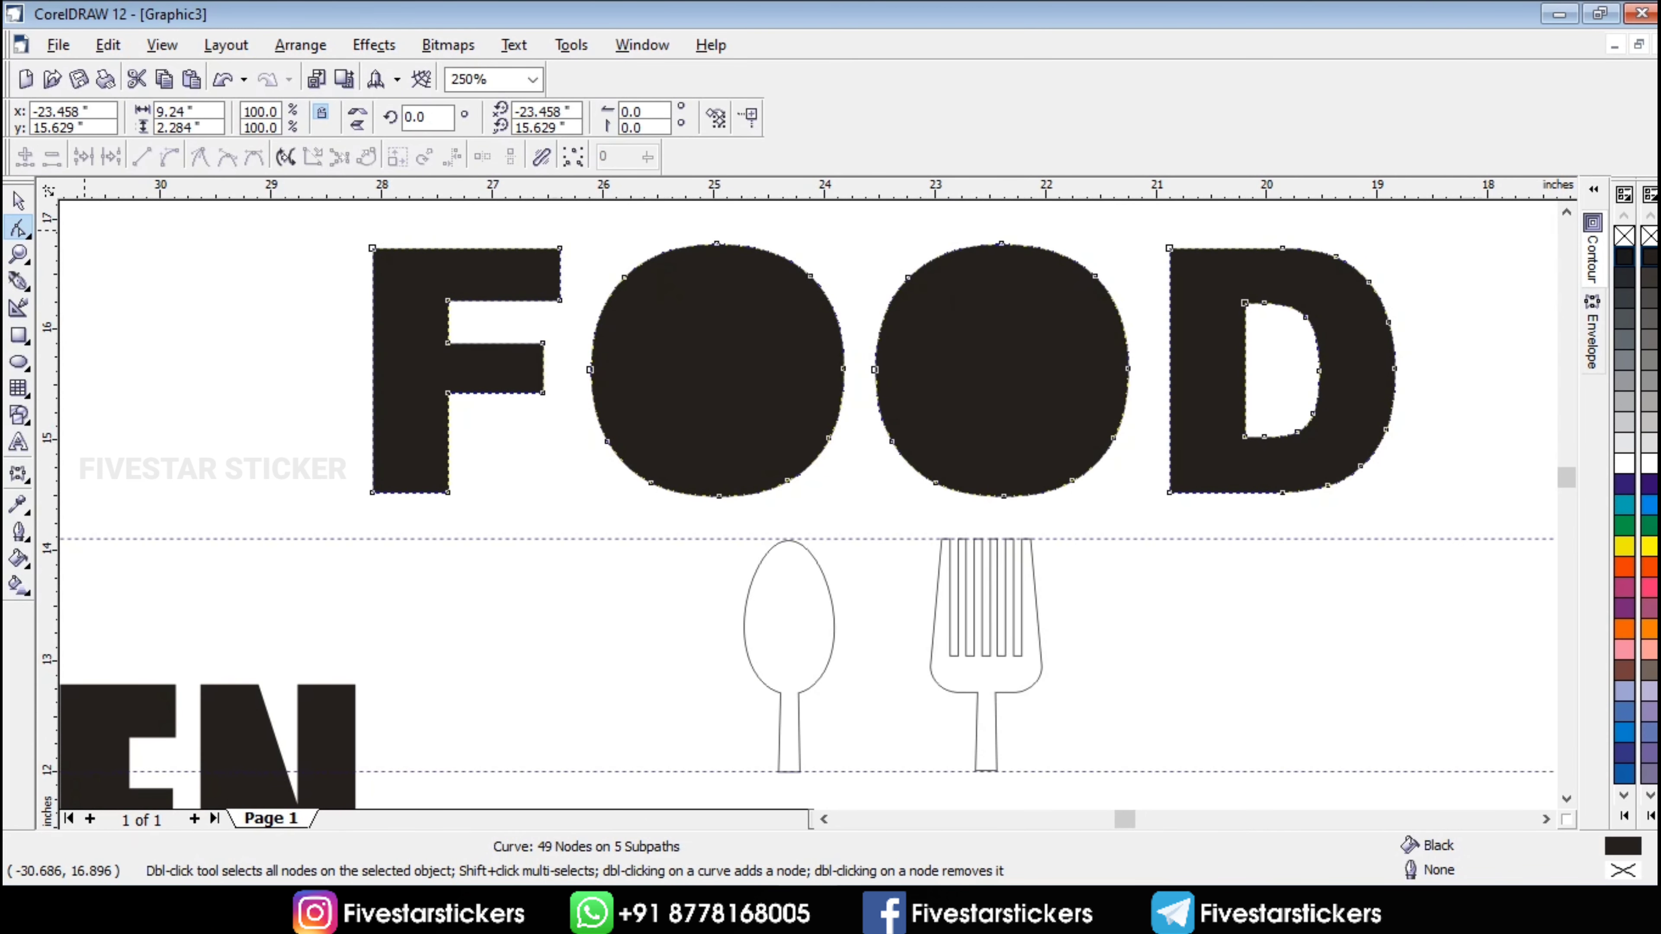
- Break the FOOD curve apart and combine the D with its inner shape to restore its hole
key("space")
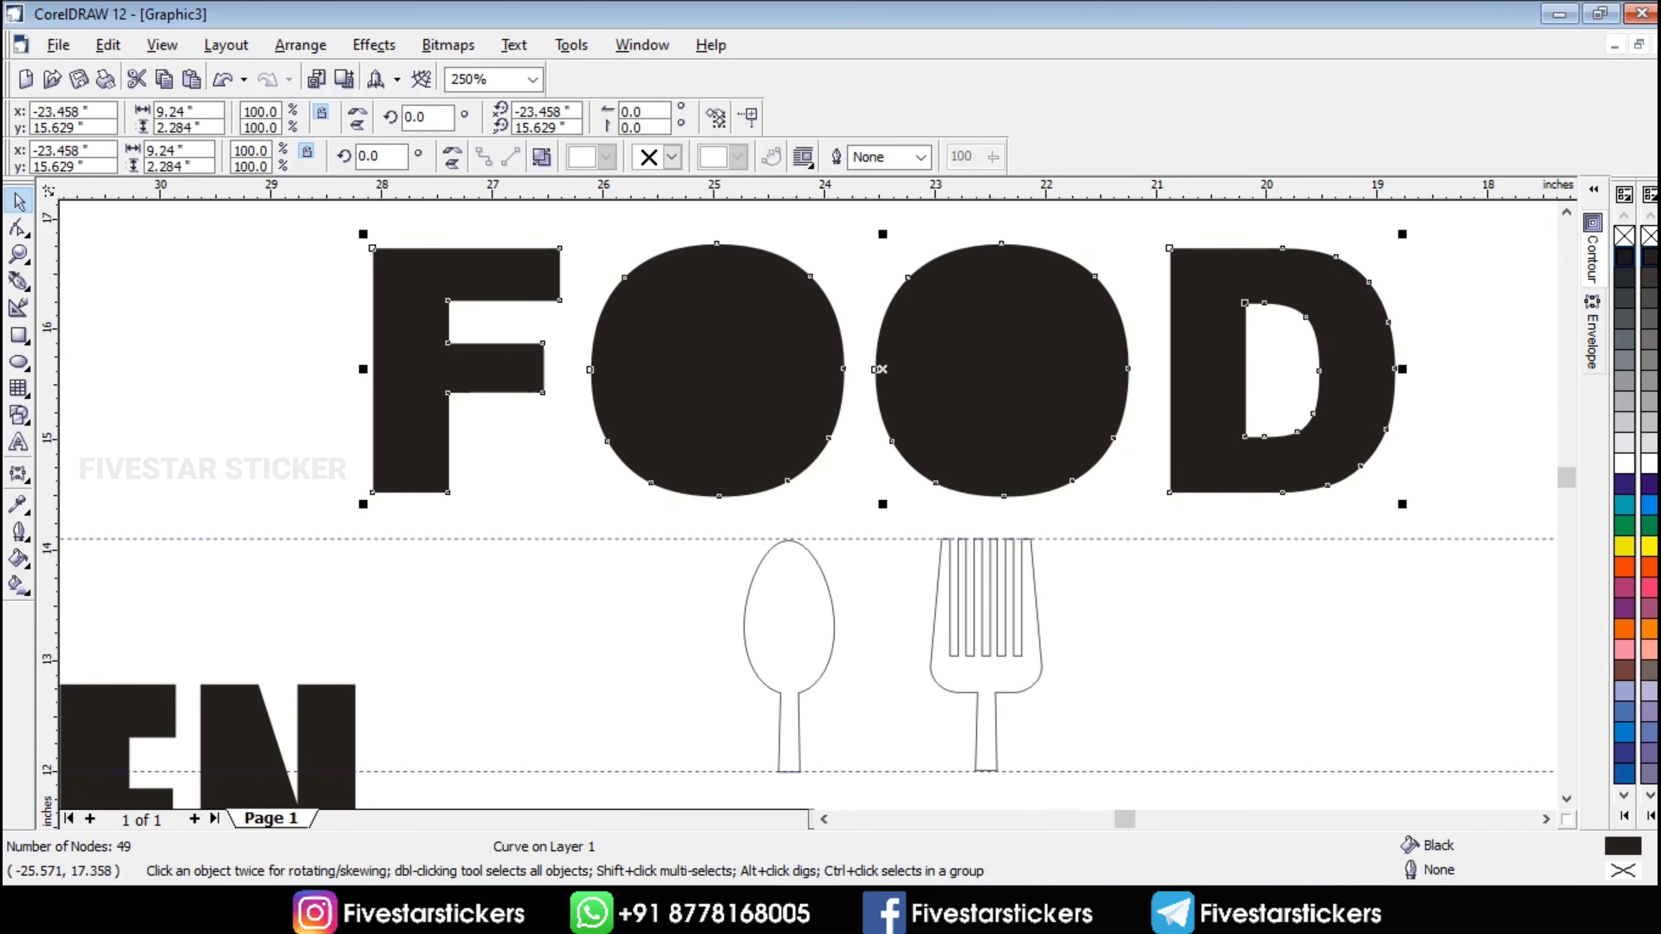
left_click(543, 157)
left_click(1041, 520)
left_click(1053, 482)
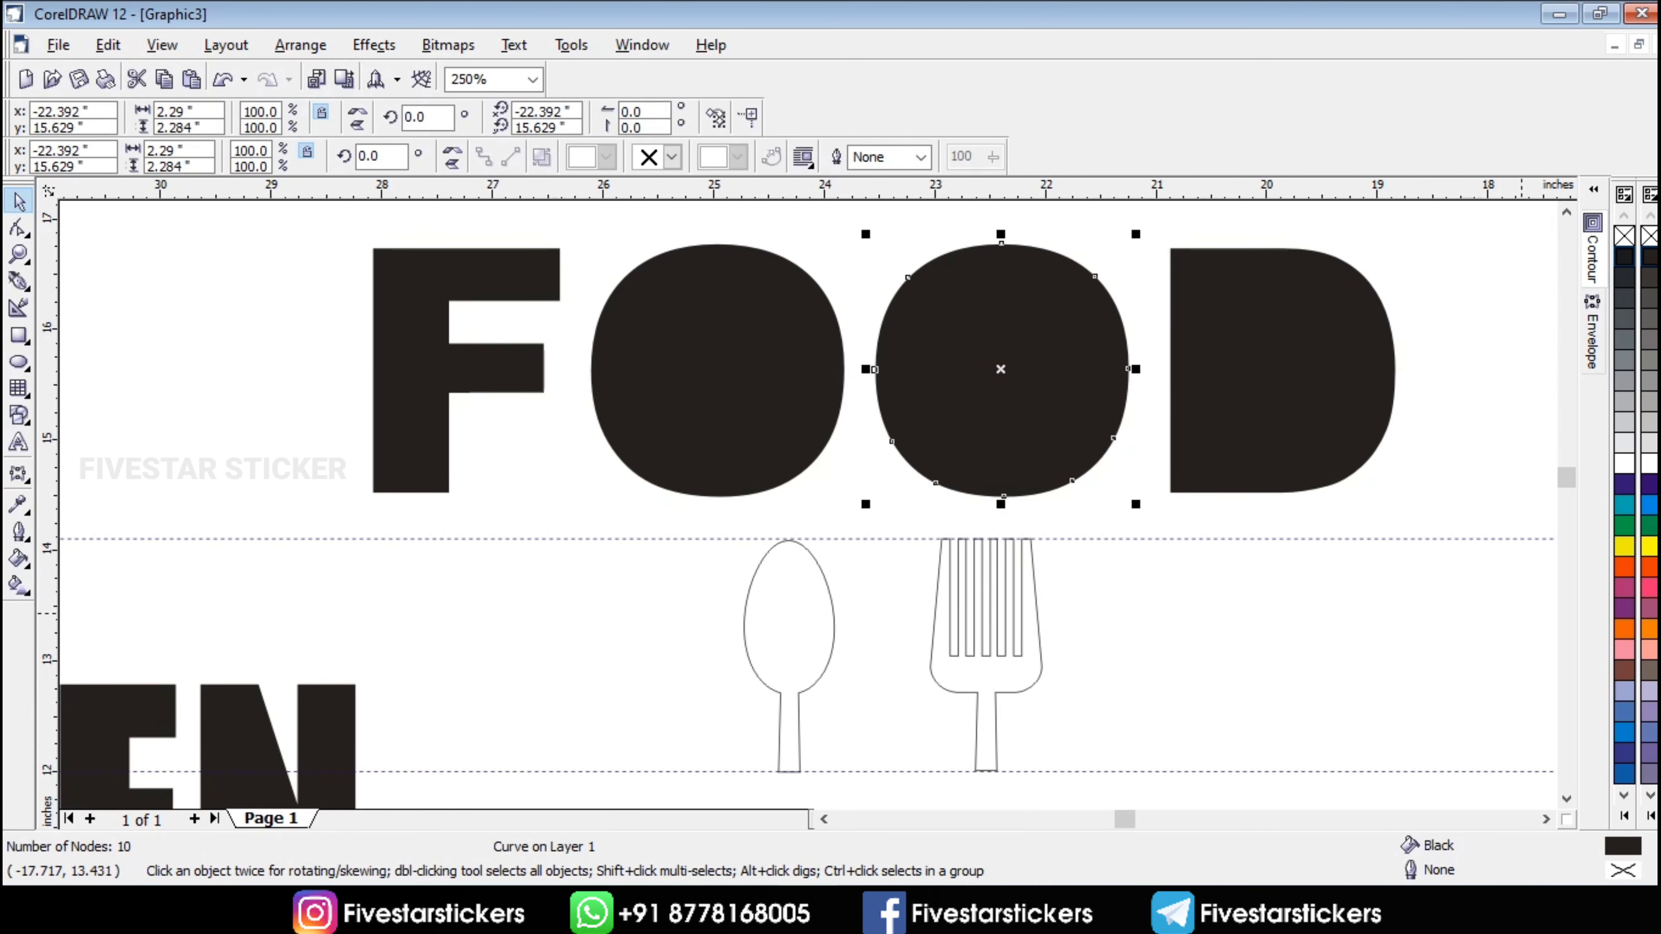
left_click_drag(1521, 613, 1137, 203)
key("ctrl+l")
scroll(1051, 266, "down", 1)
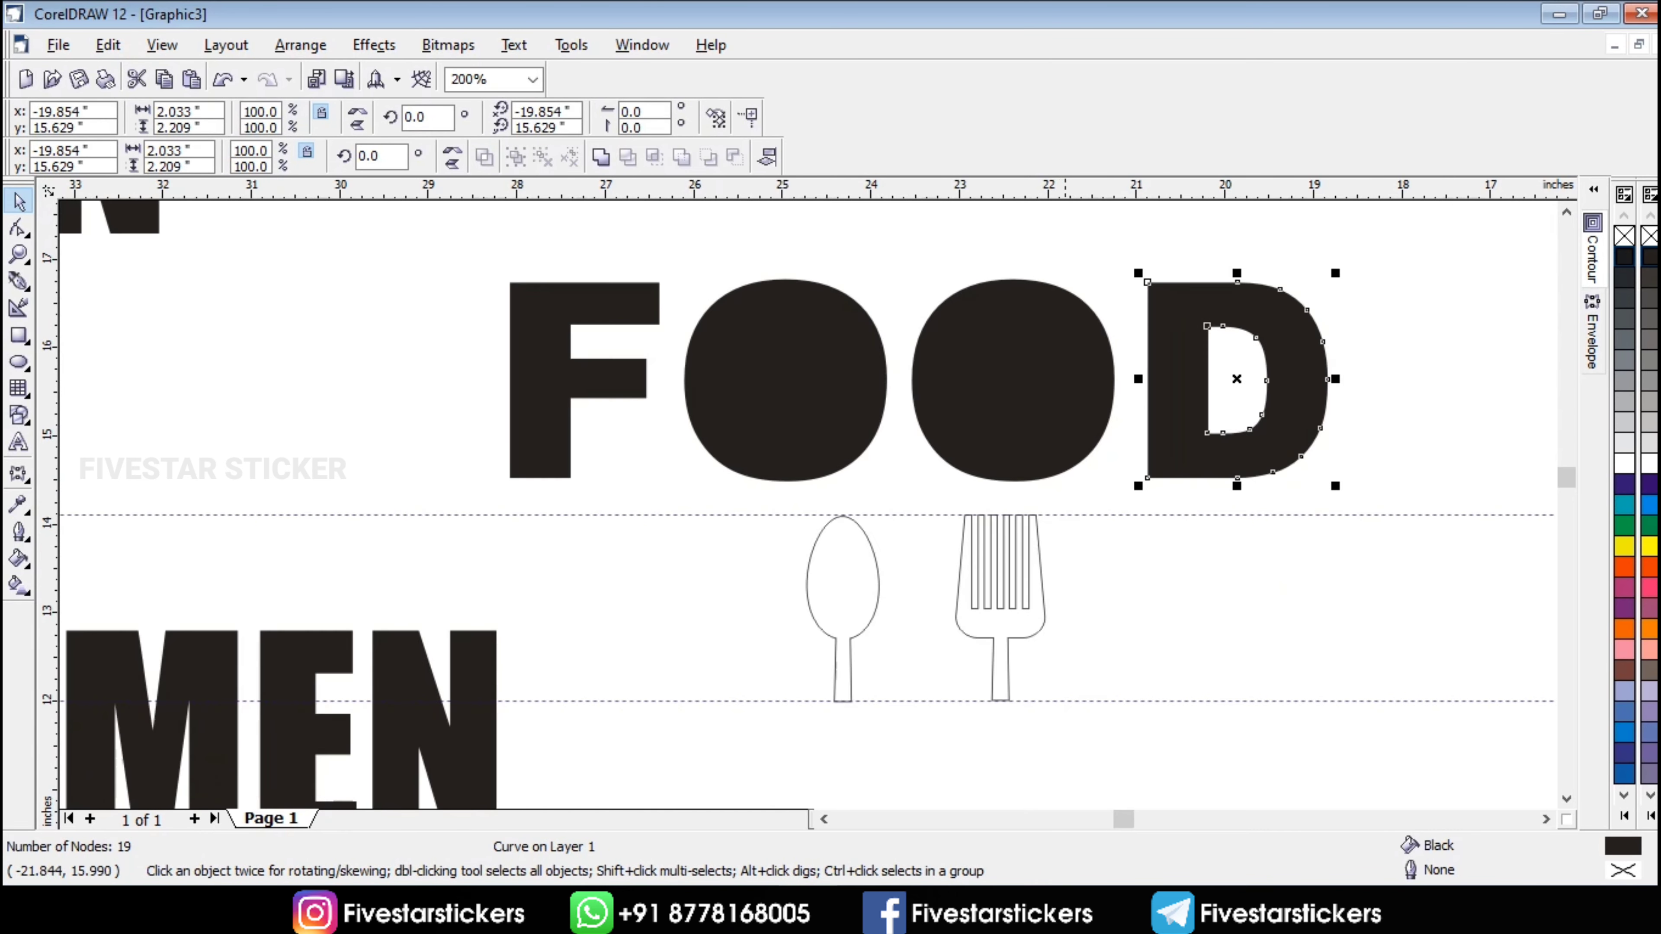
- Place the fork over the second O and the spoon over the first O, filling both with white
left_click(1046, 607)
left_click_drag(998, 603, 1014, 416)
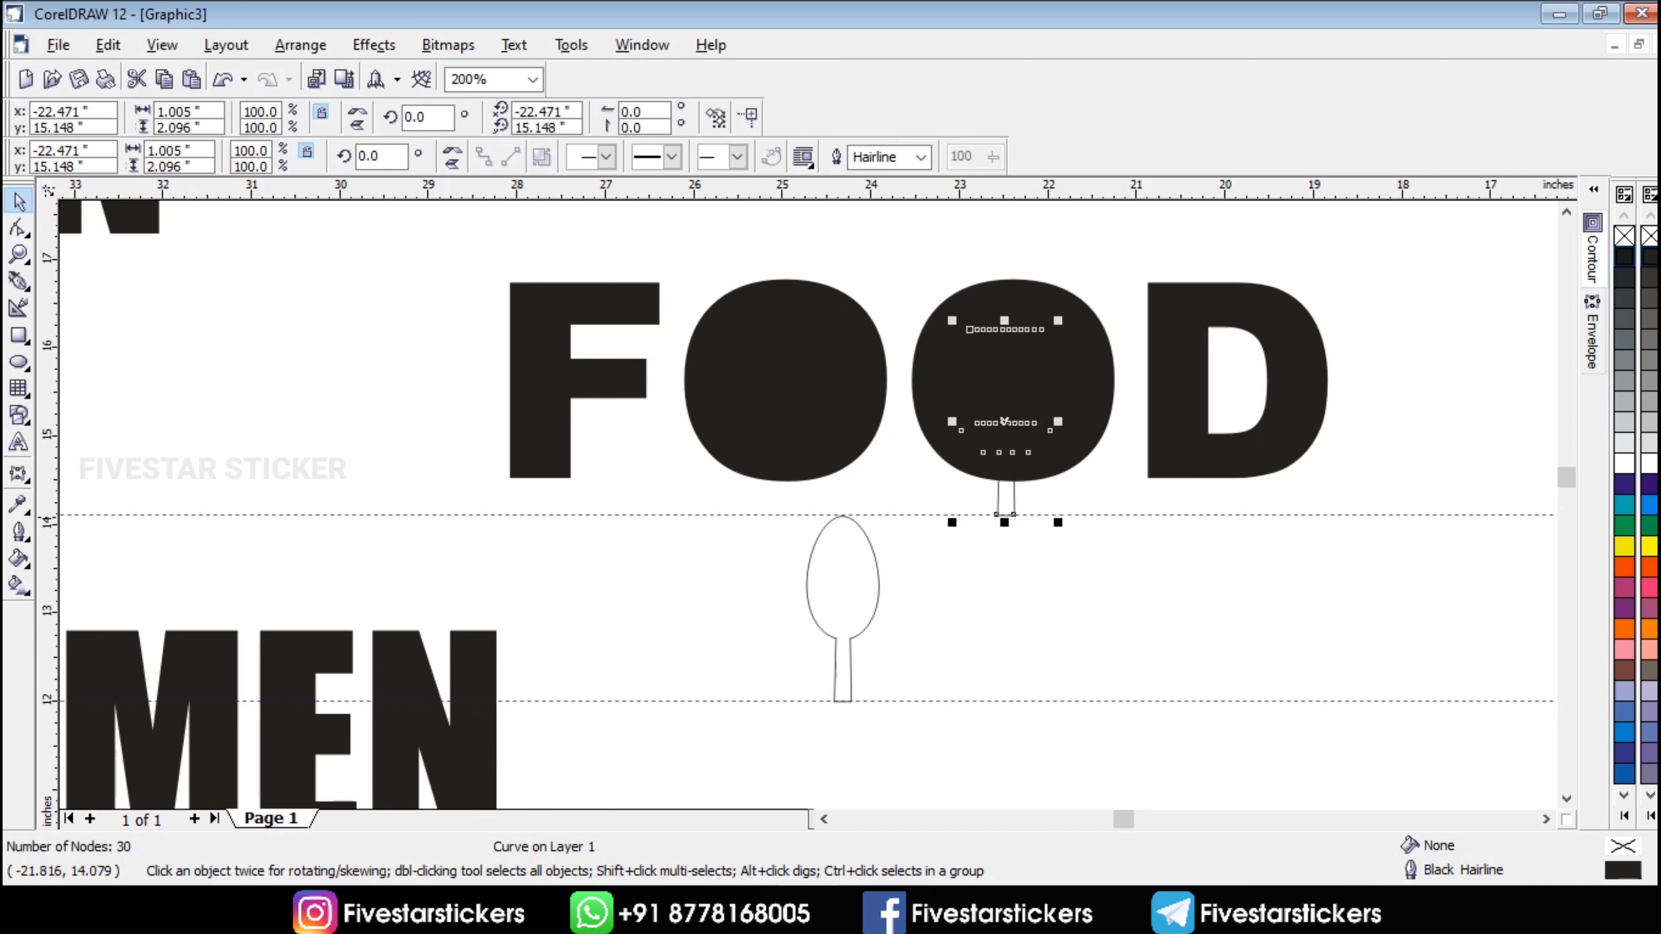
left_click(1624, 463)
left_click(864, 603)
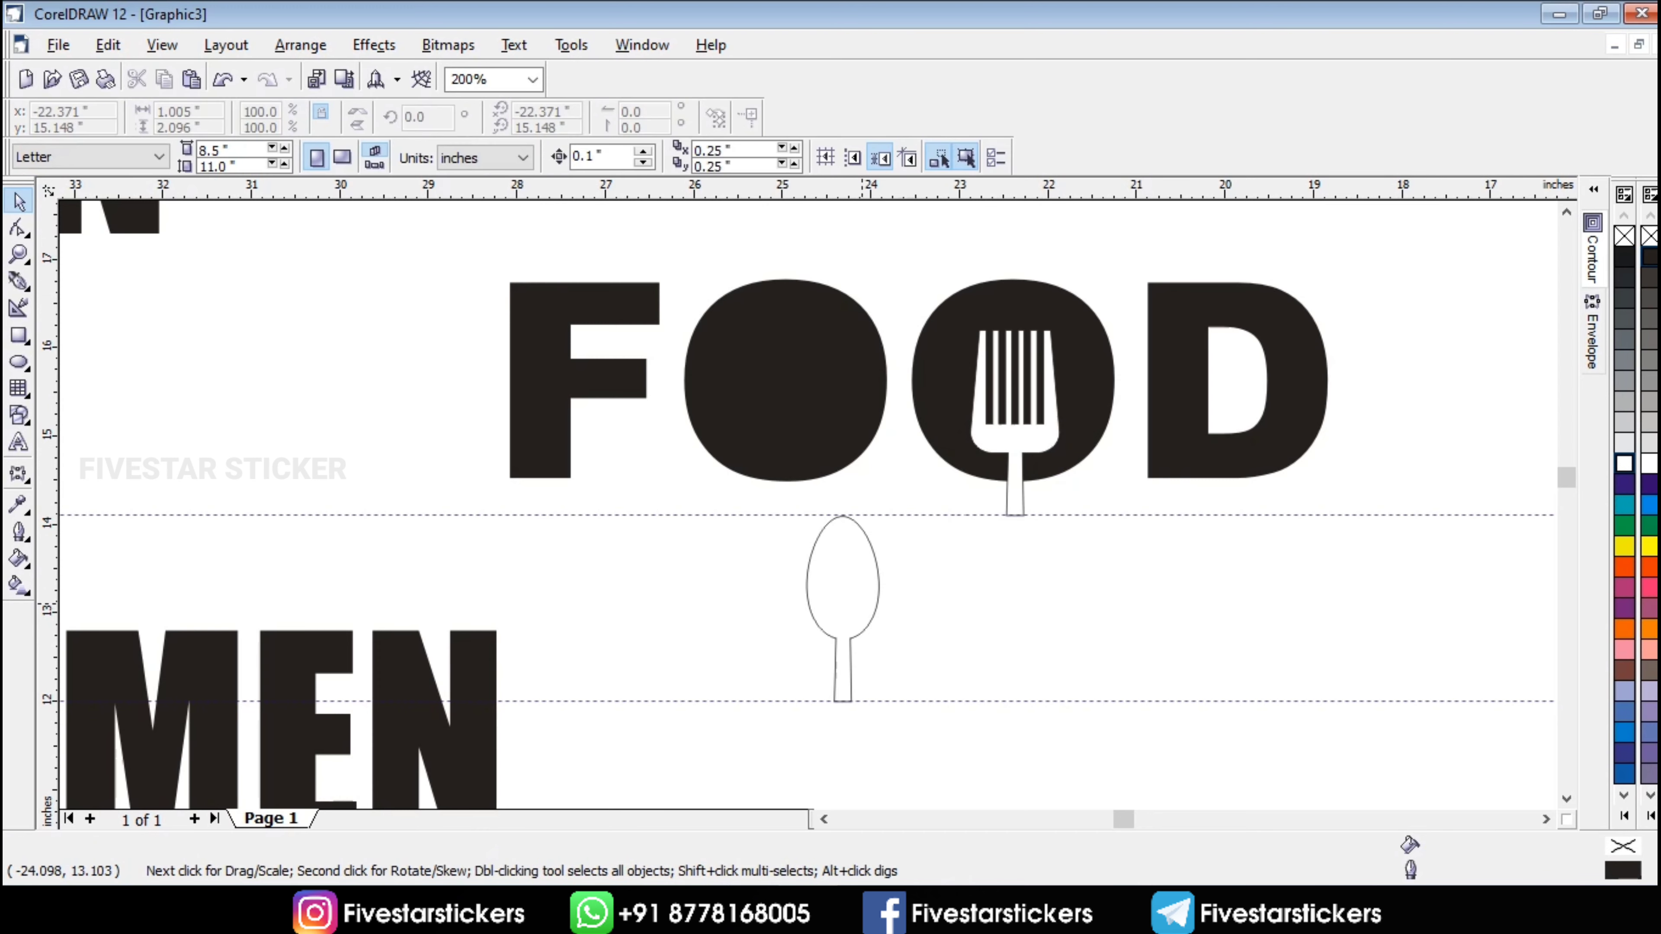
left_click(851, 591)
left_click_drag(848, 586, 787, 399)
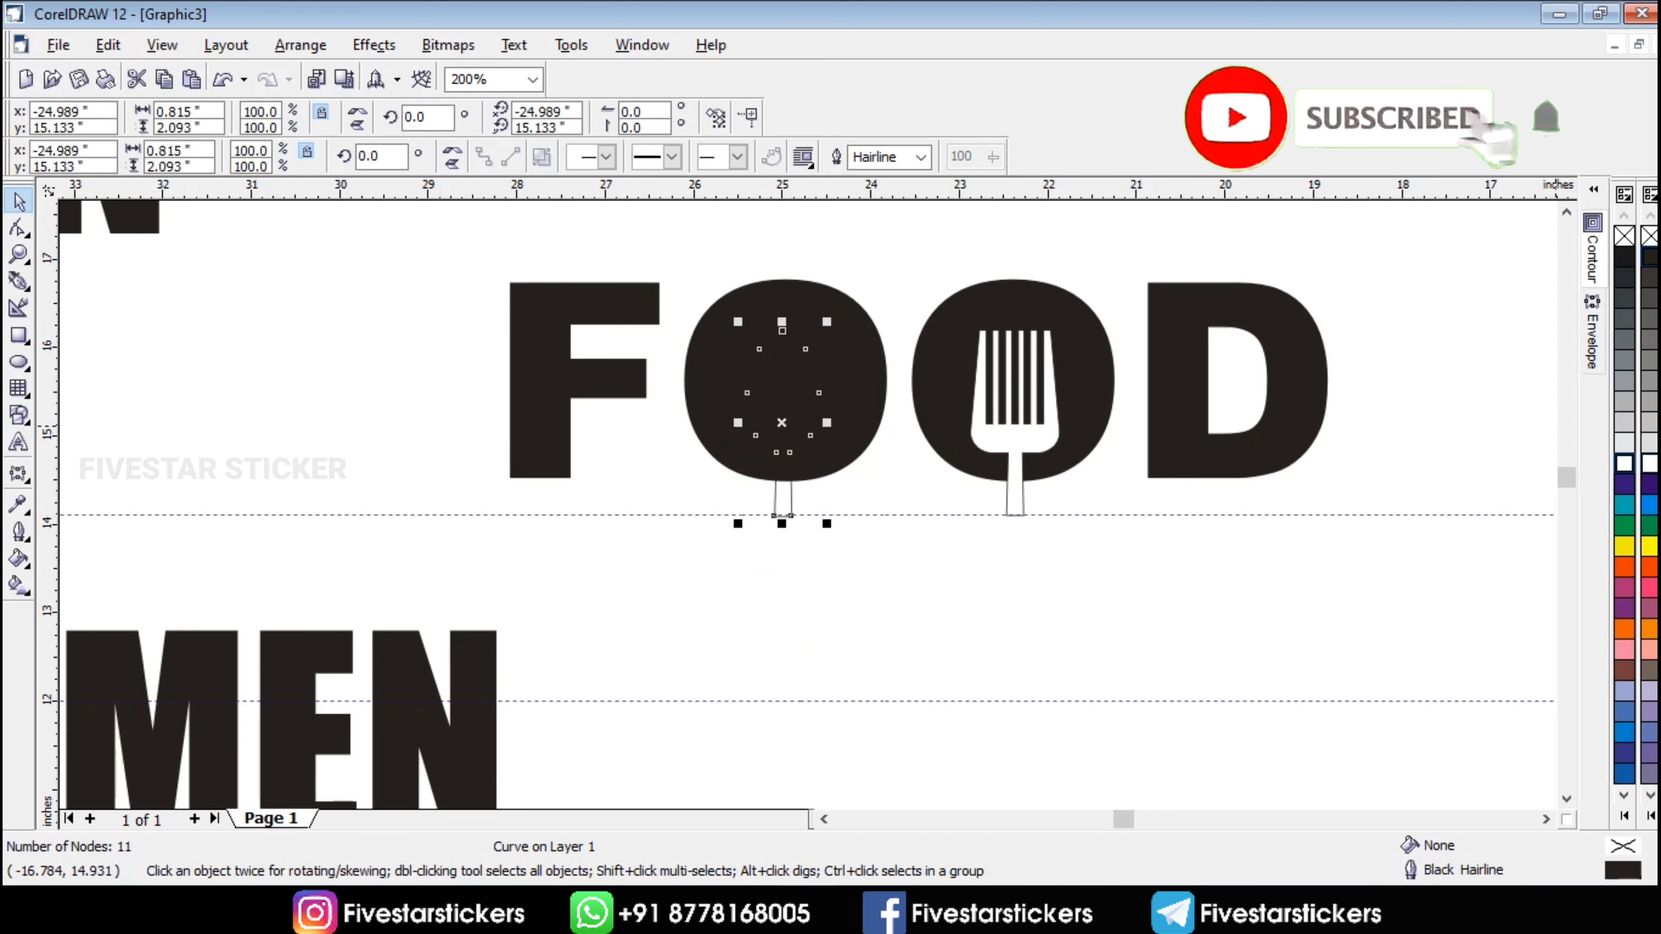
left_click(1649, 464)
- Align the spoon and fork with each other by their vertical centers
left_click(1015, 505, "shift")
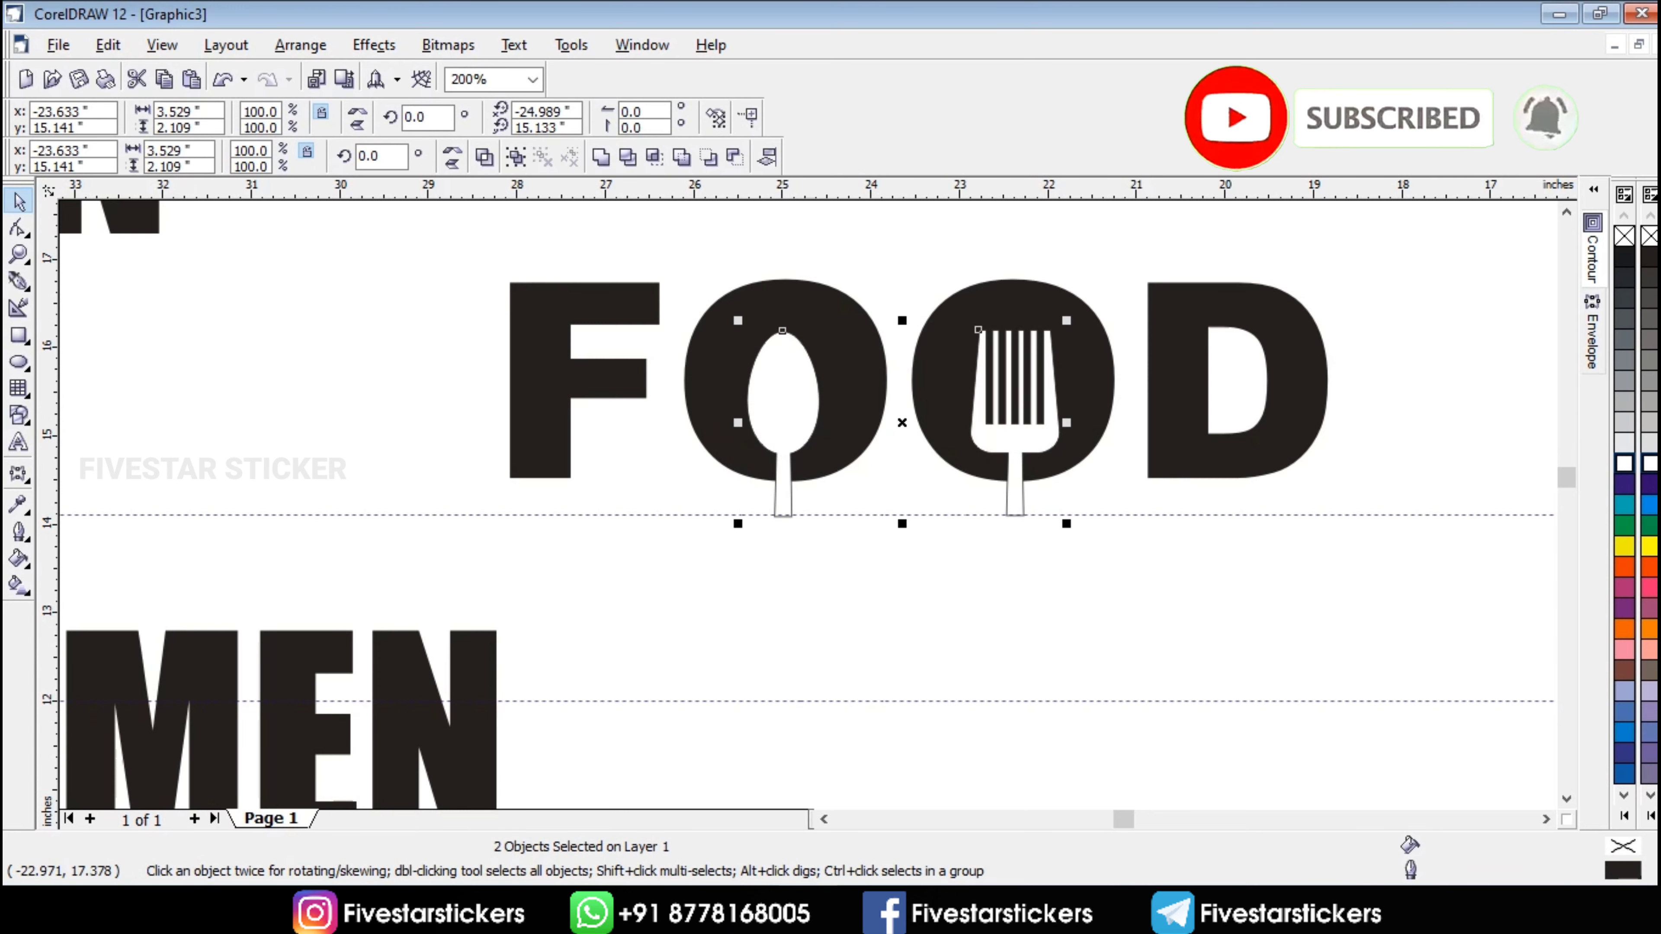
left_click(768, 157)
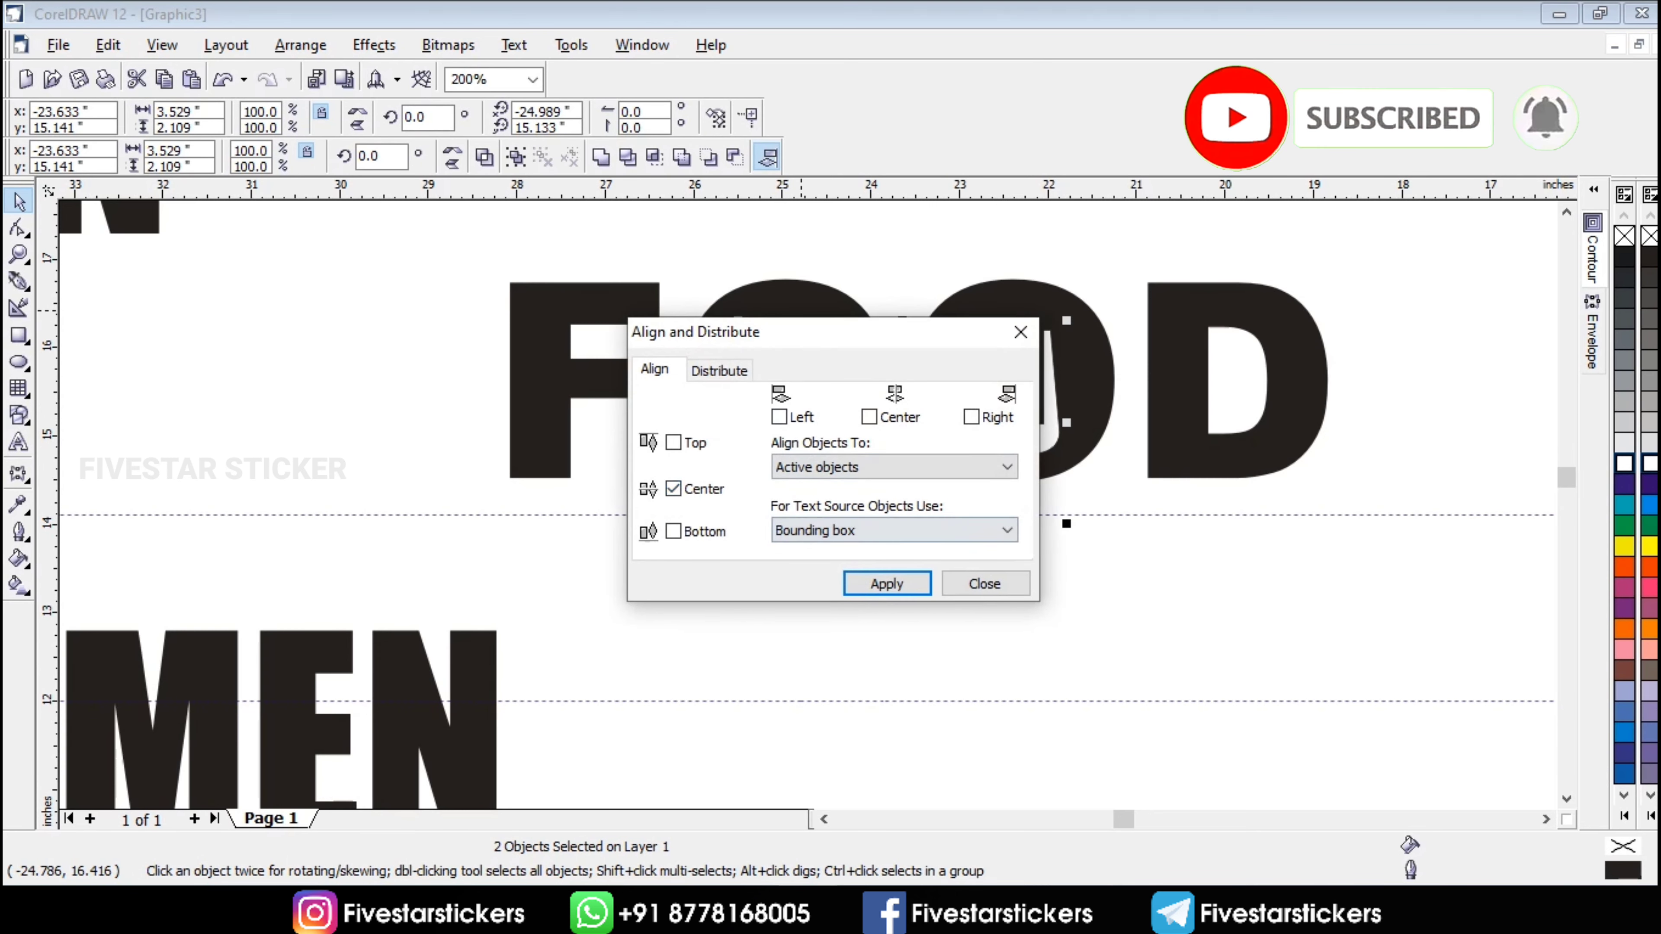
left_click(887, 583)
left_click(985, 583)
left_click(1029, 548)
- Trim the second O with the fork shape and delete the fork
left_click(1020, 494)
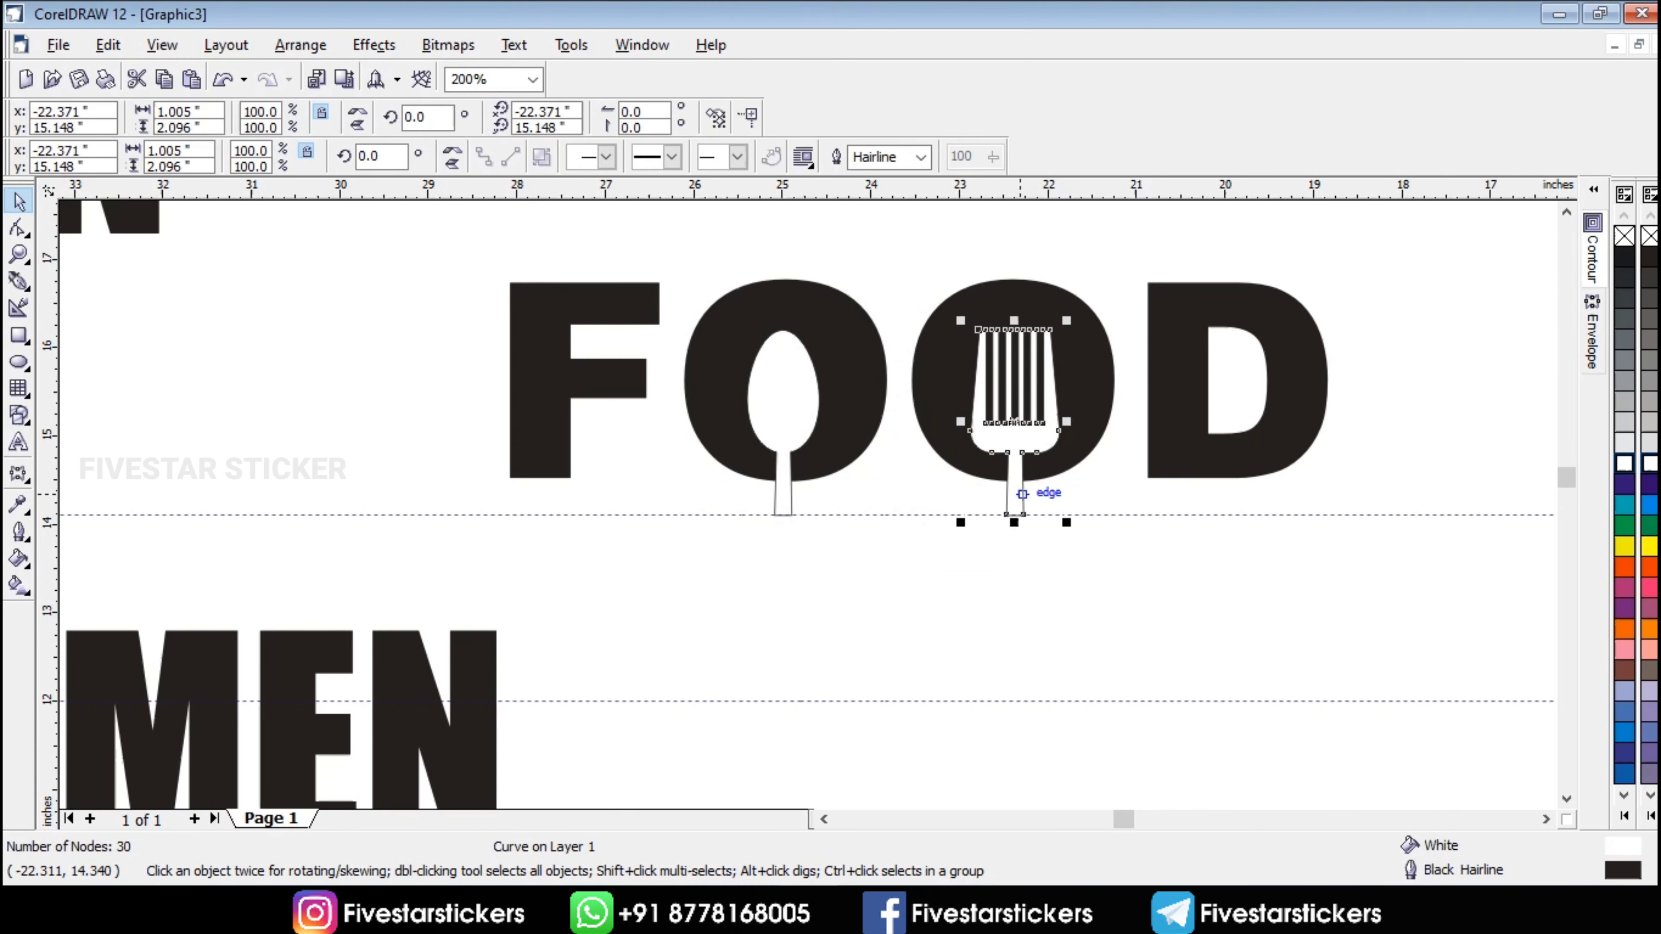
left_click(781, 510, "shift")
left_click(1019, 534)
left_click(1019, 500)
left_click(1059, 282, "shift")
left_click(627, 157)
left_click(1079, 592)
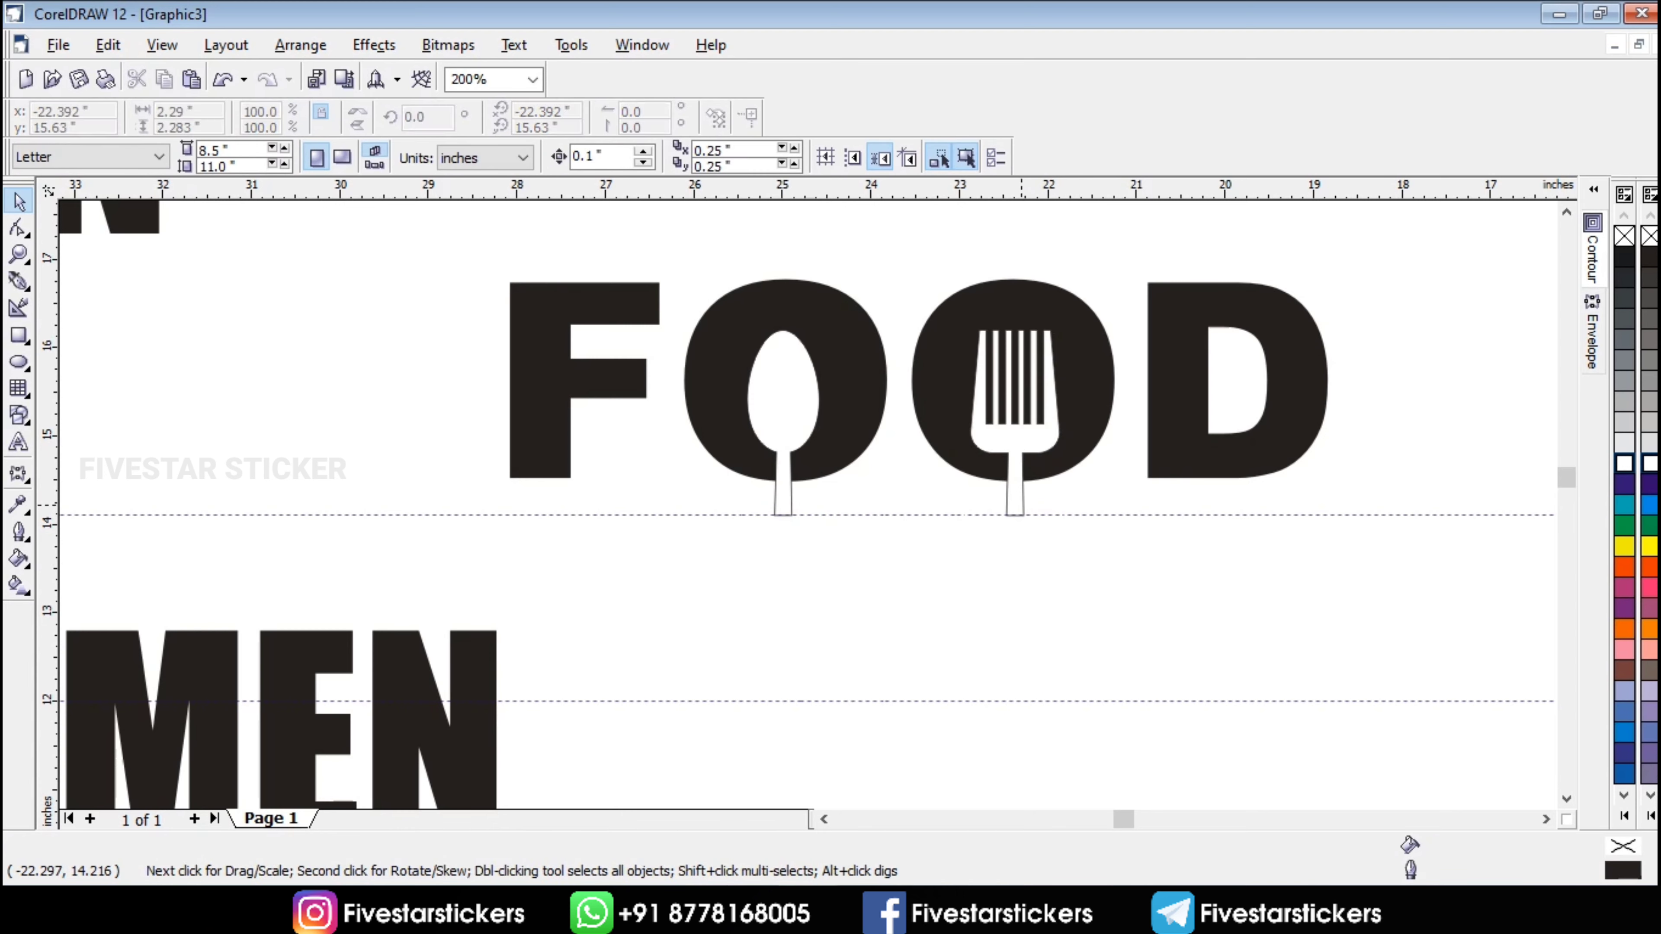
left_click(1020, 502)
key("Delete")
- Trim the first O with the spoon shape and delete the spoon
left_click(789, 492)
left_click(808, 286, "shift")
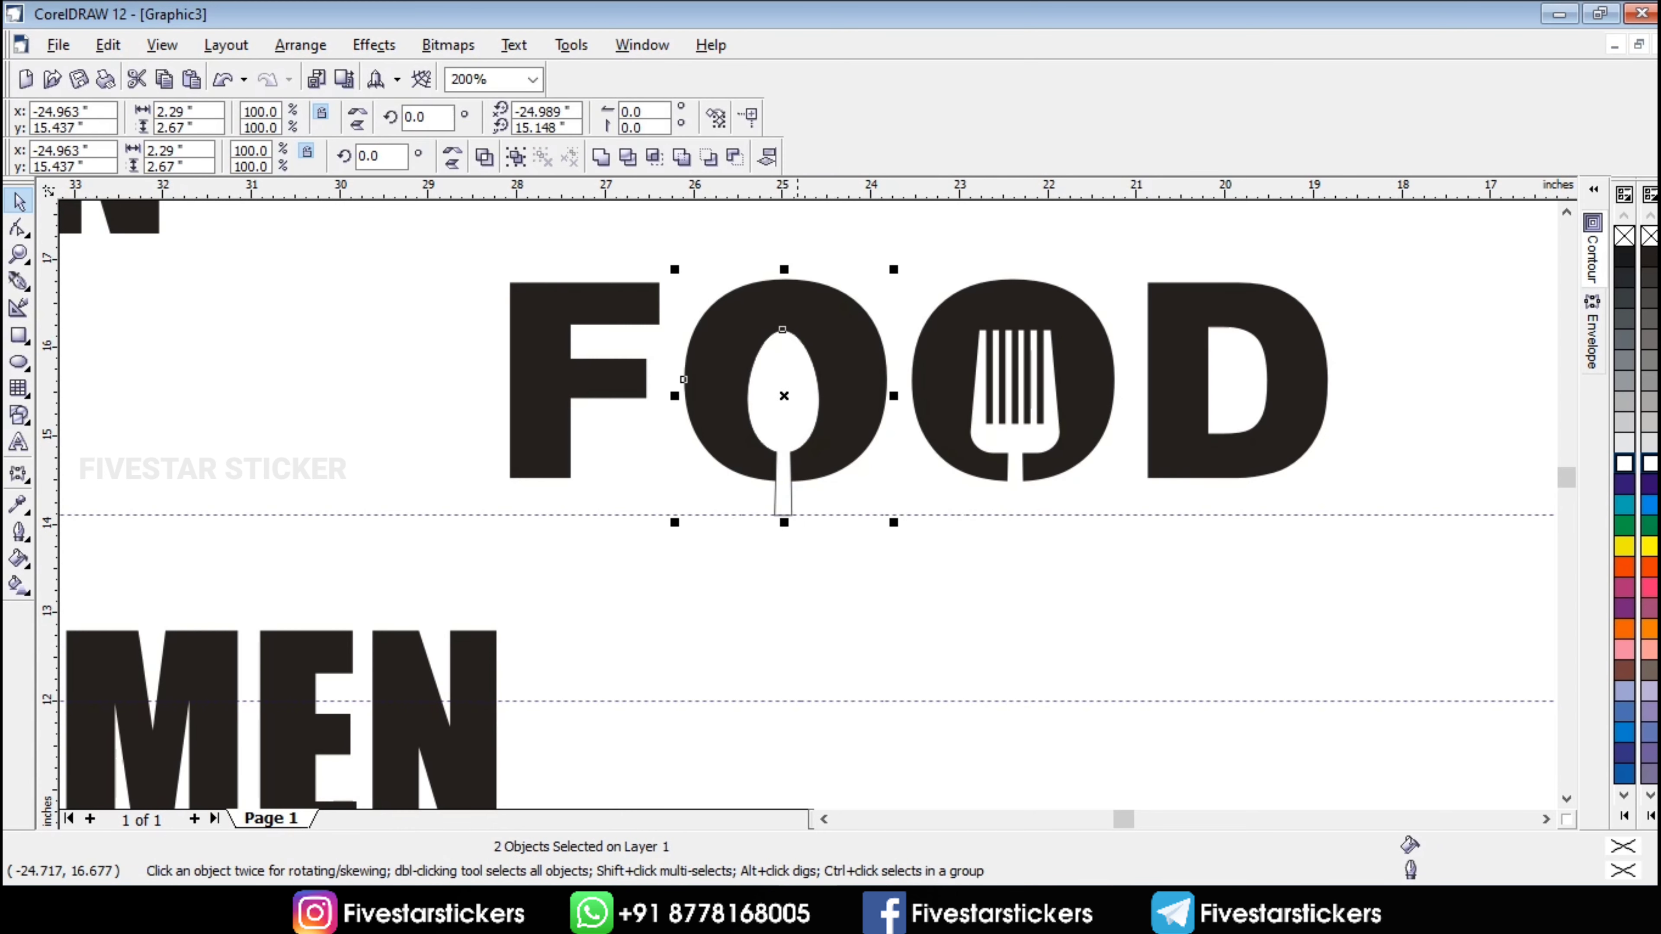
left_click(627, 157)
left_click(809, 529)
left_click(787, 506)
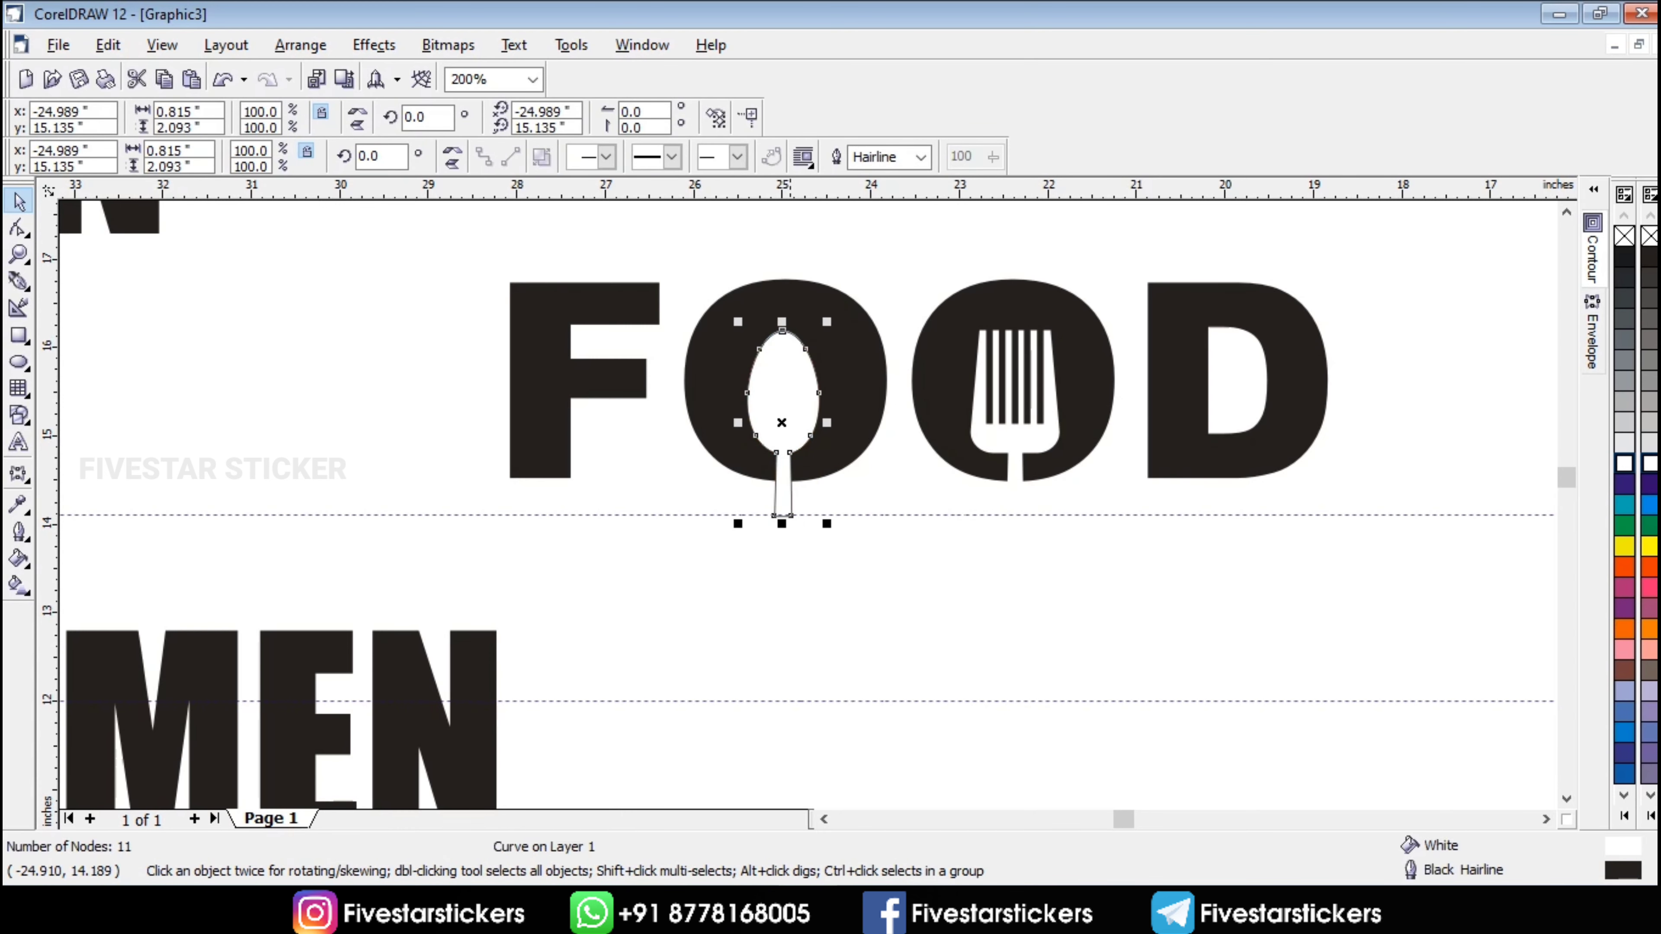
key("Delete")
- Move the whole FOOD logo about 1.9 inches left and slightly down so it sits beneath the BUTTON logo
scroll(1017, 611, "down", 2)
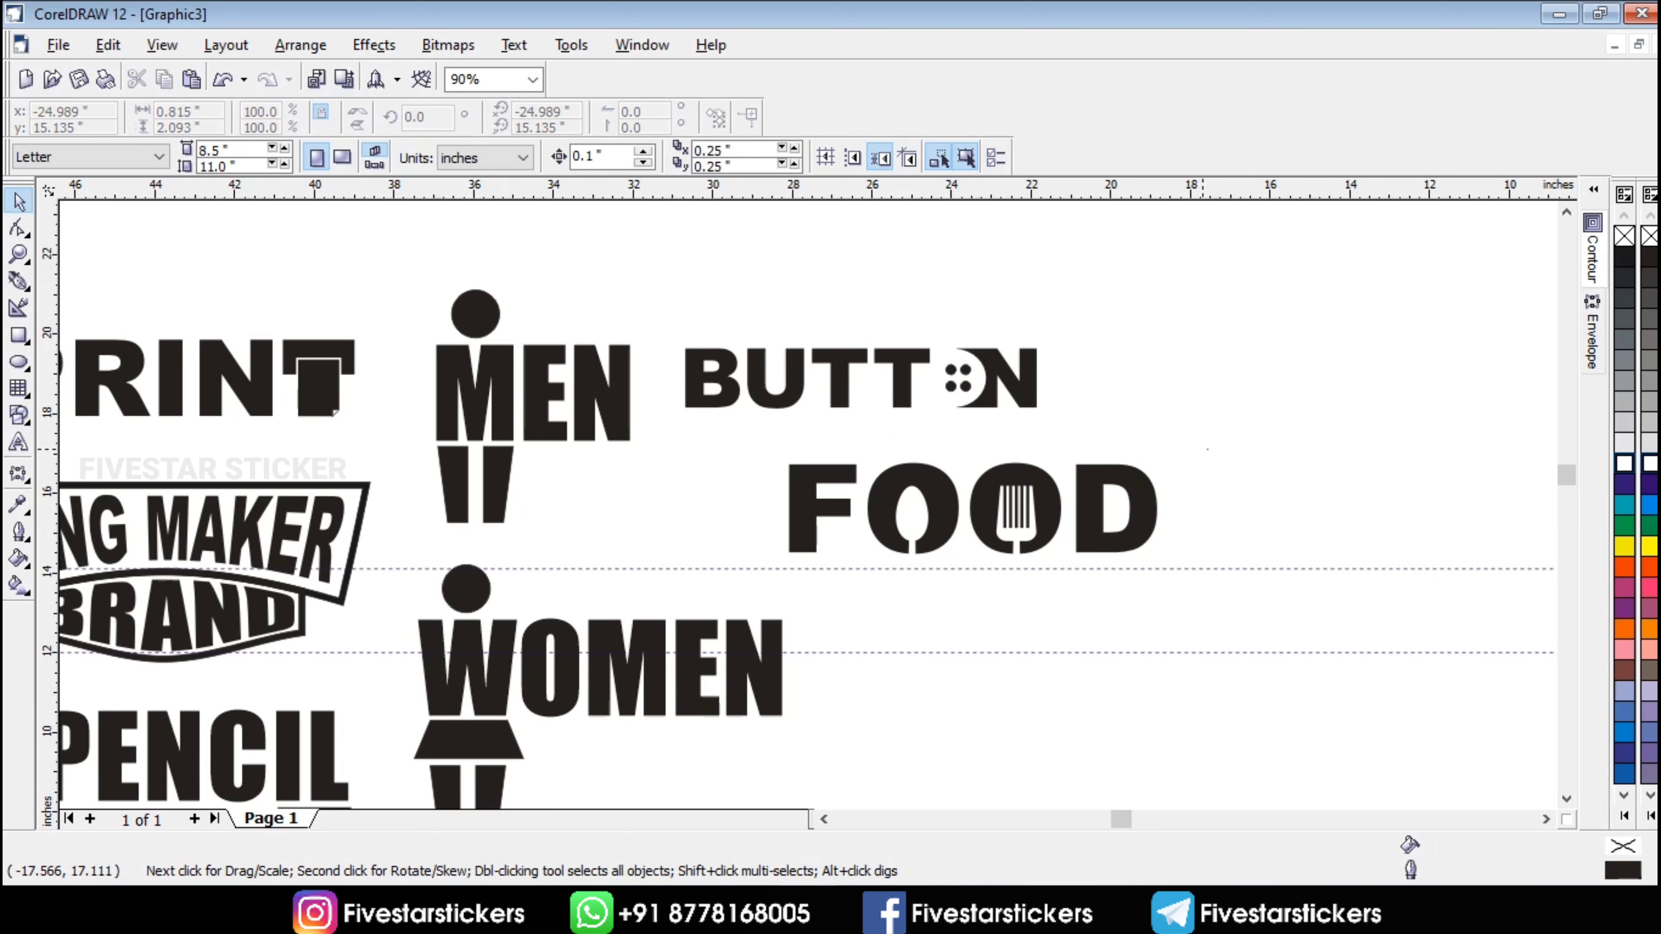
left_click_drag(1207, 449, 774, 566)
left_click_drag(972, 533, 897, 540)
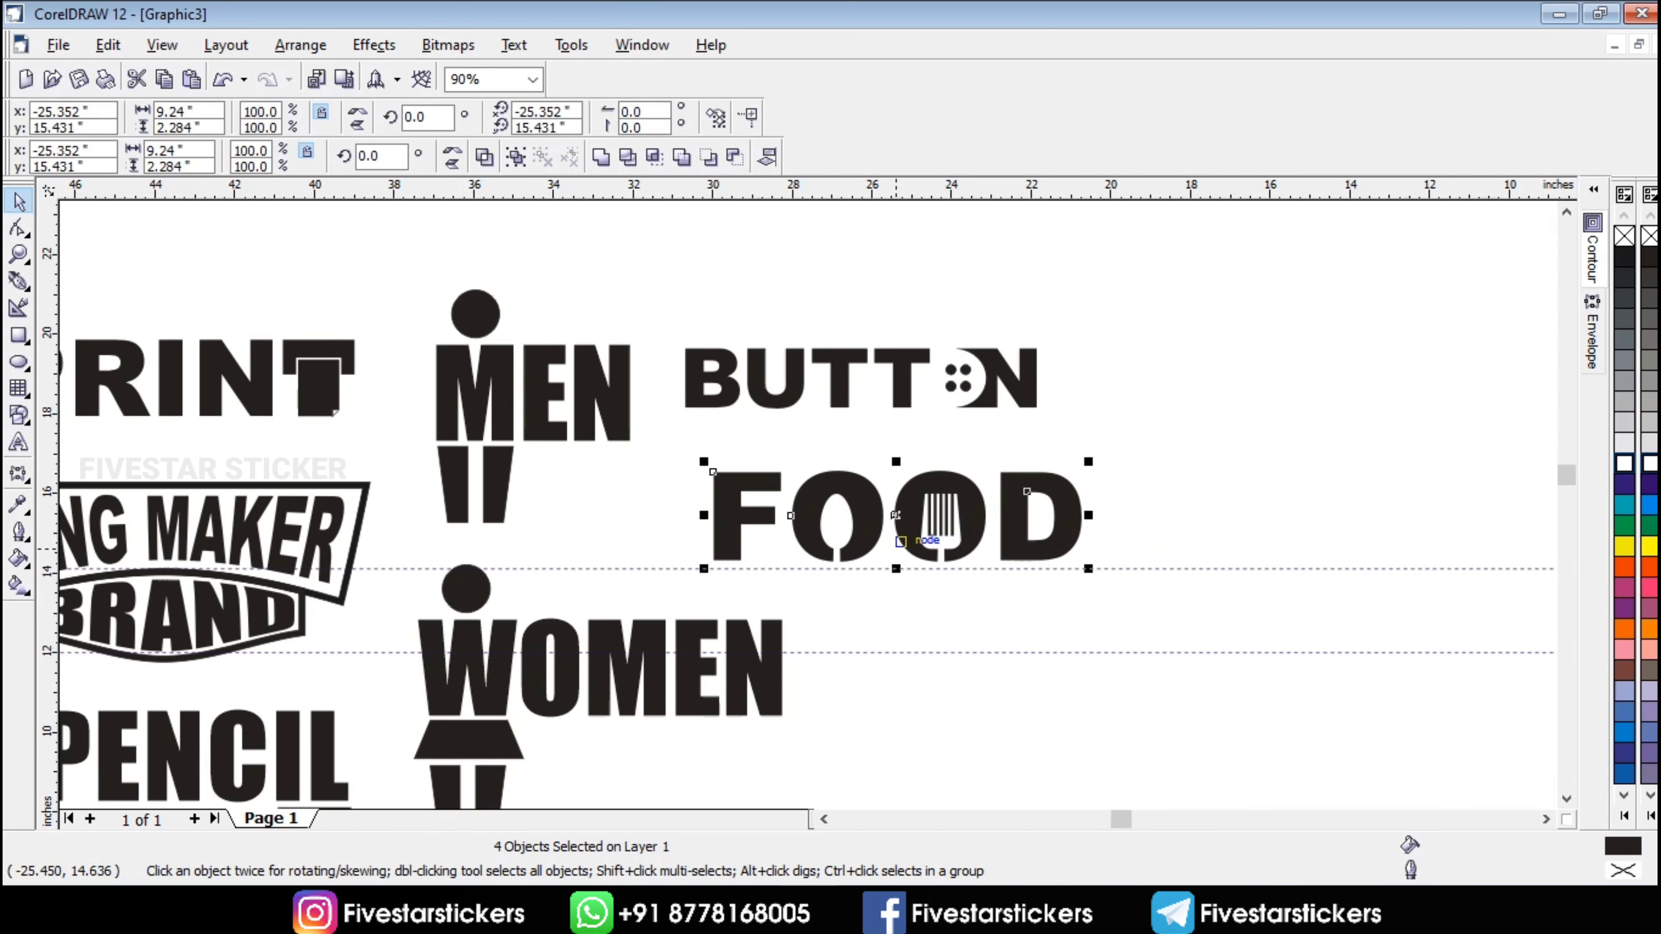
key("F4")
left_click(1508, 507)
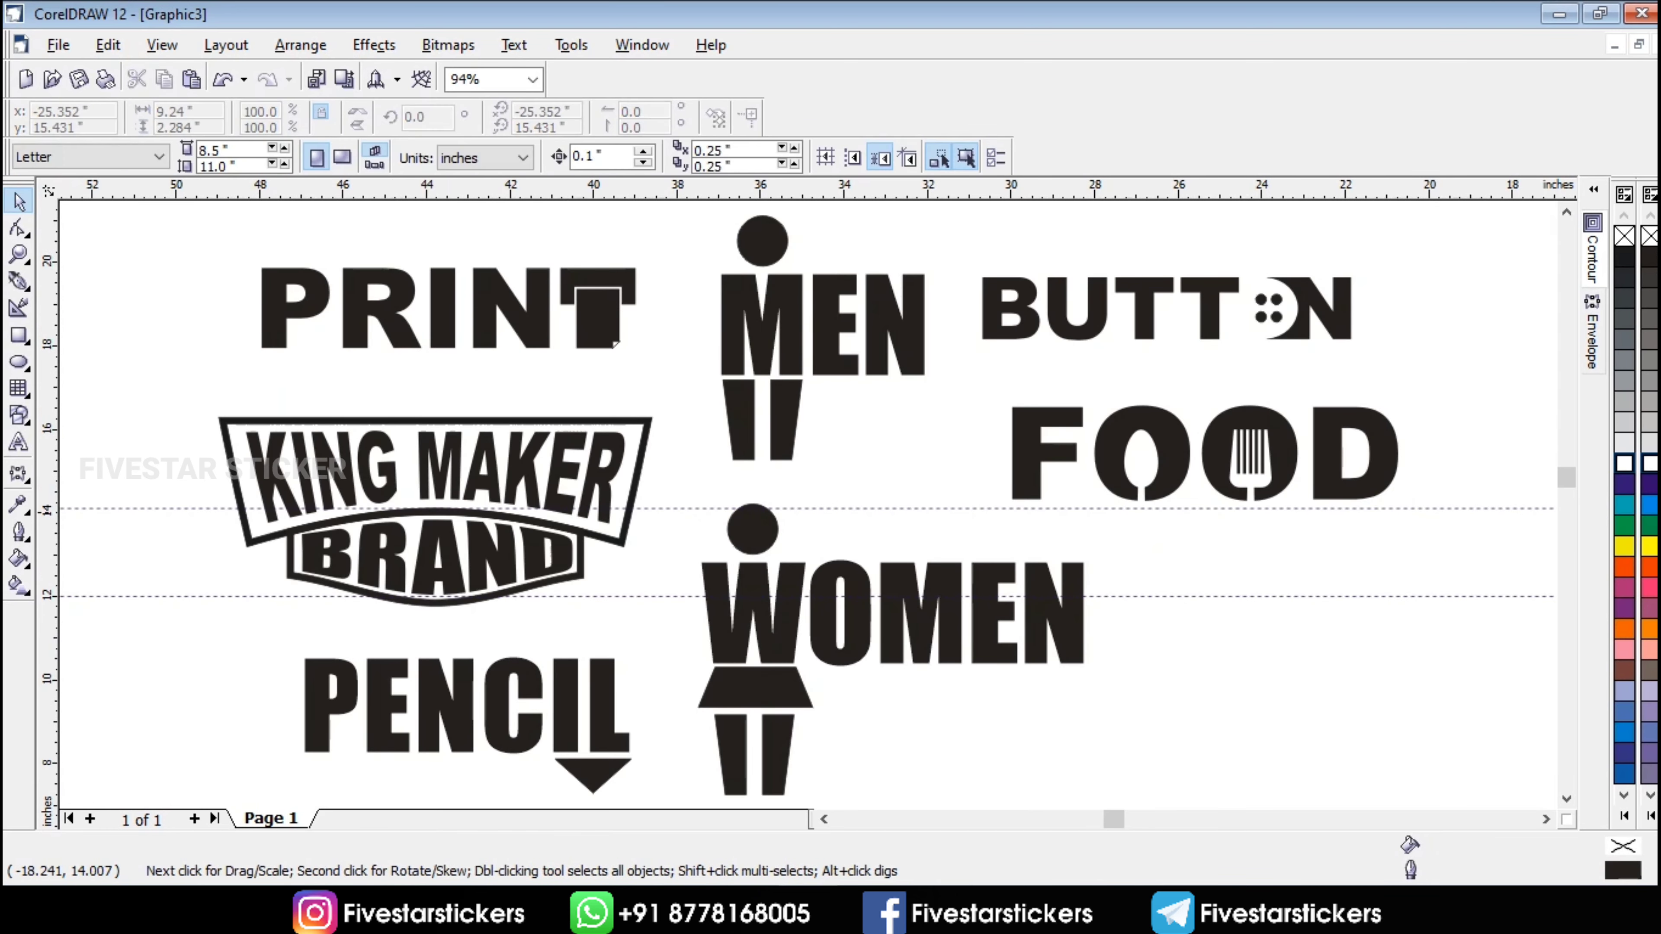